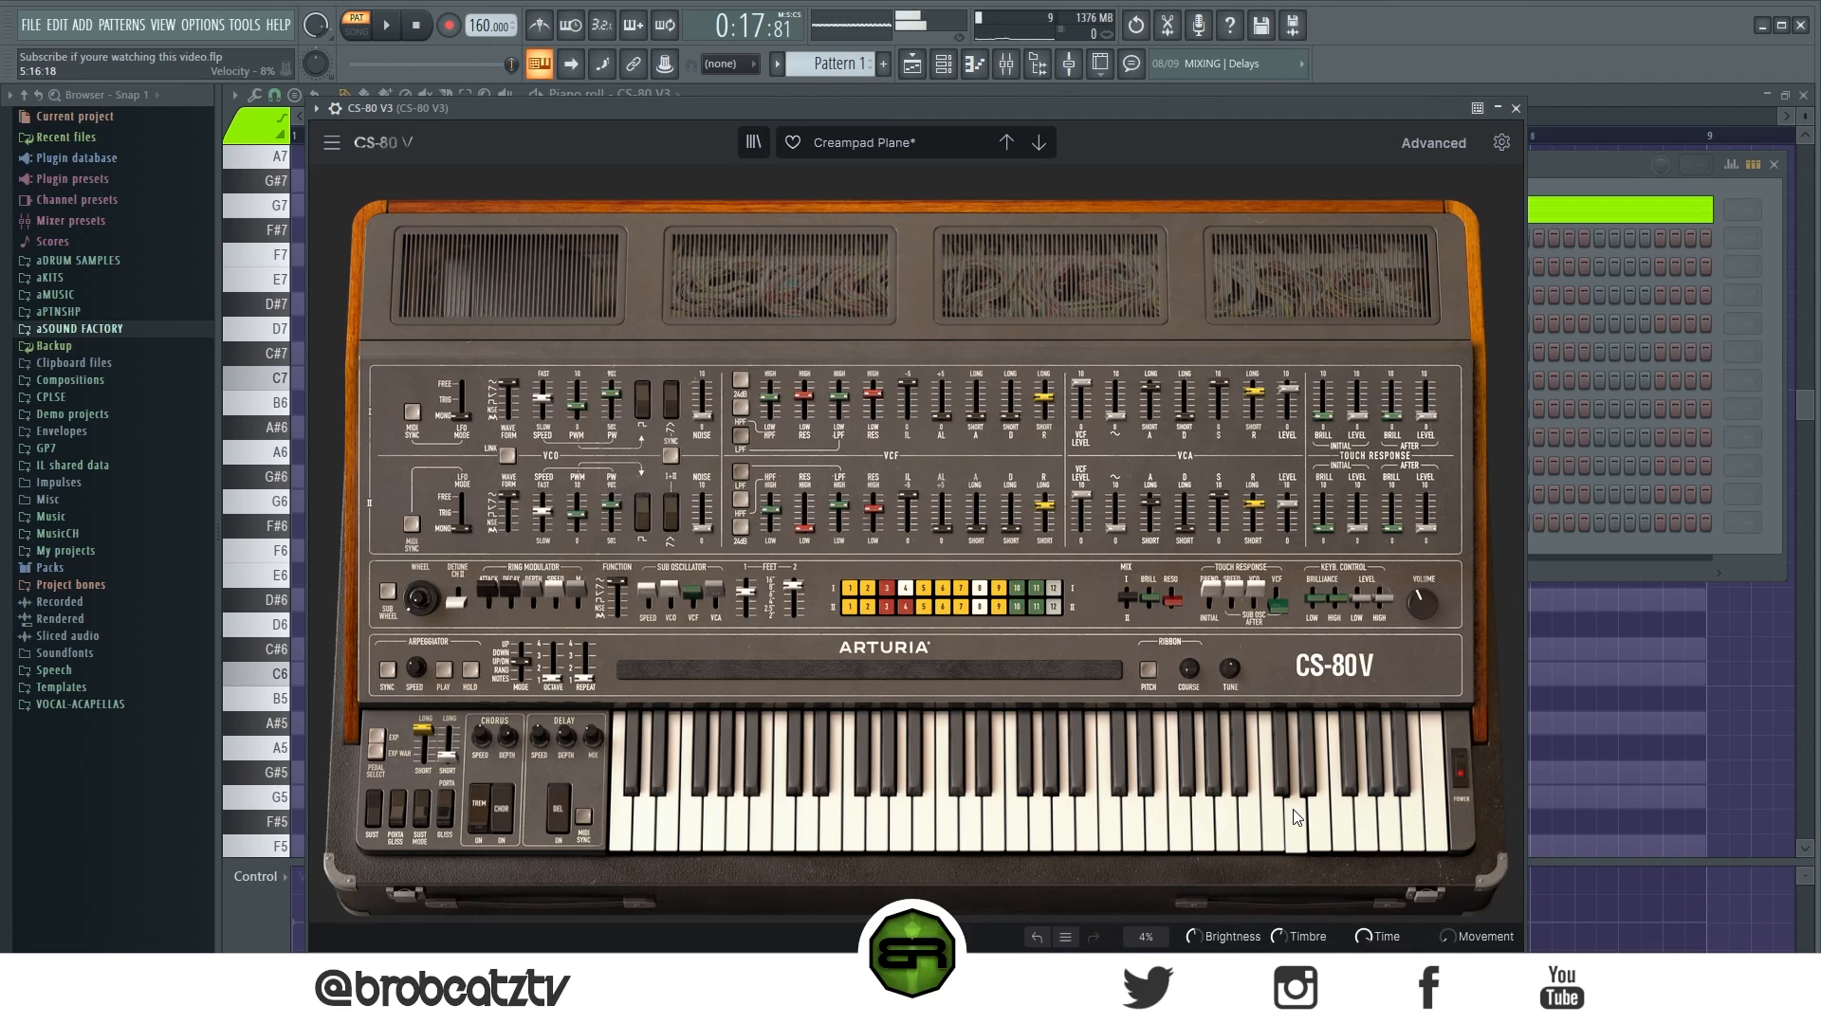
Close the CS-80 V3 plugin window and bring its empty piano roll into view without the channel rack.
{"action": "left_click", "coordinate": [1515, 108]}
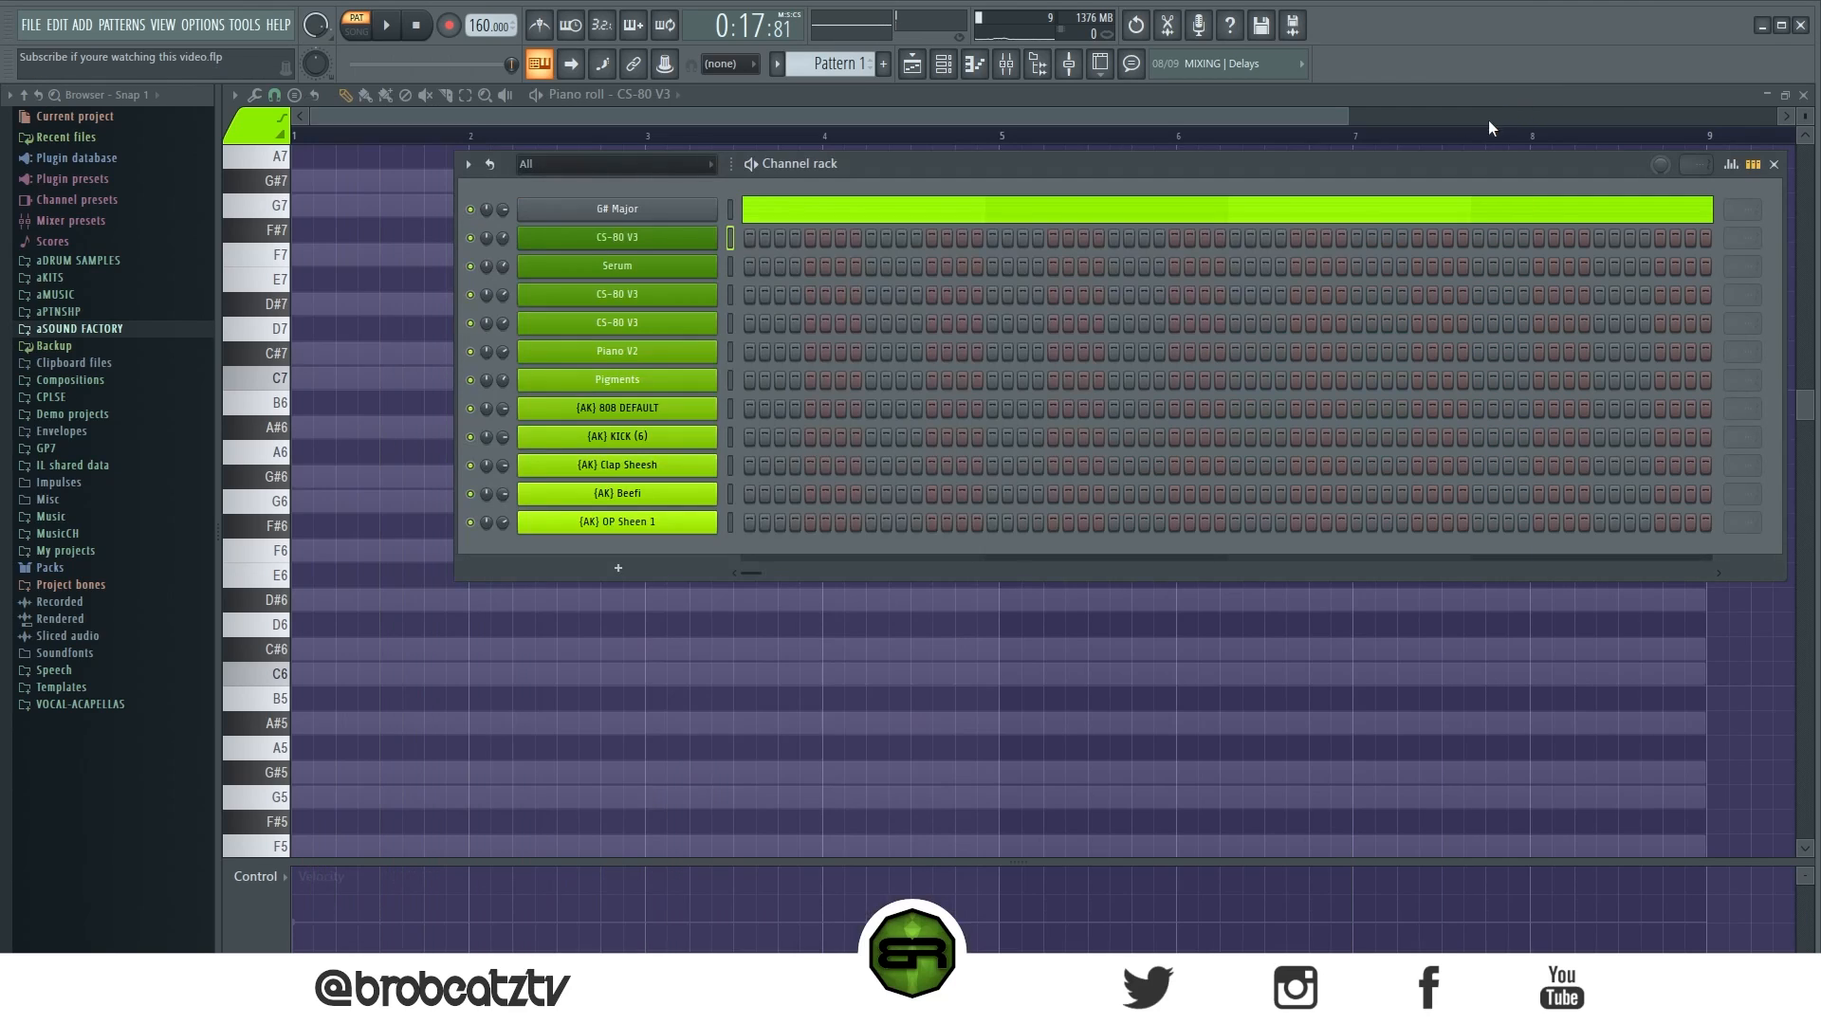
{"action": "key", "text": "ctrl"}
{"action": "left_click", "coordinate": [691, 270], "text": "ctrl"}
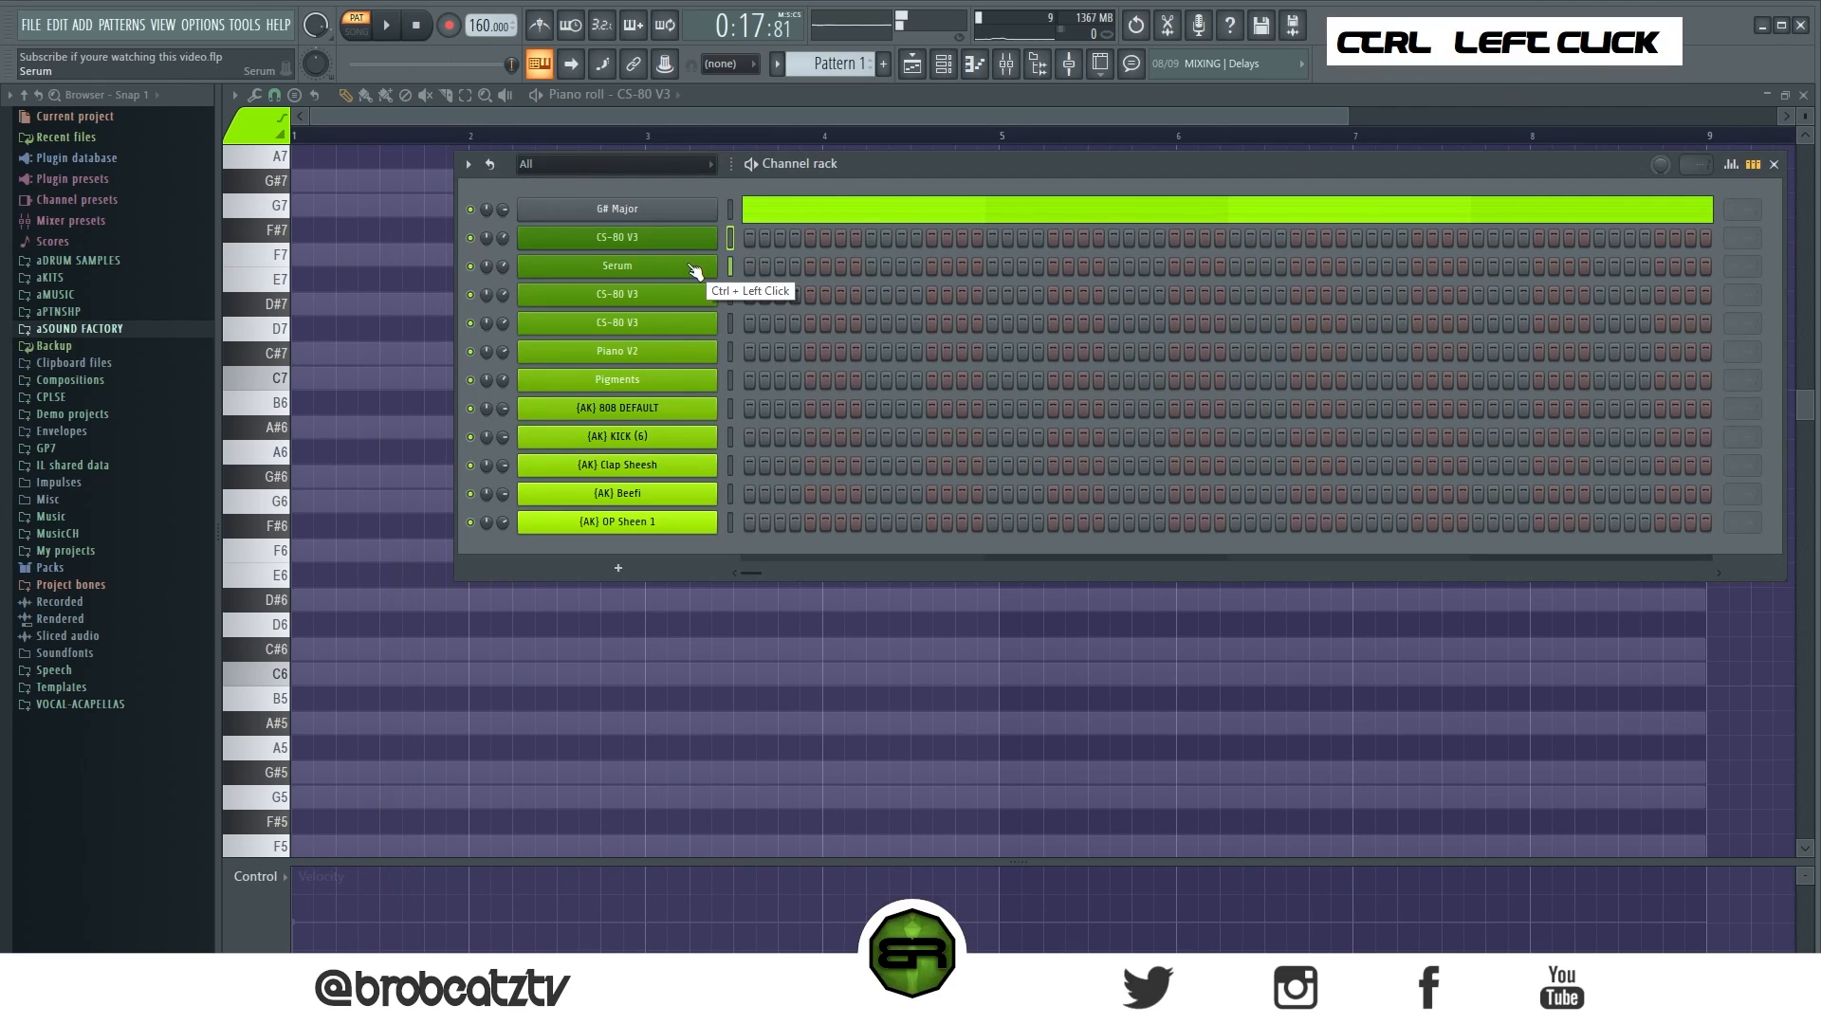
{"action": "left_click", "coordinate": [692, 269], "text": "ctrl"}
{"action": "double_click", "coordinate": [690, 272], "text": "ctrl"}
{"action": "left_click", "coordinate": [688, 271], "text": "ctrl"}
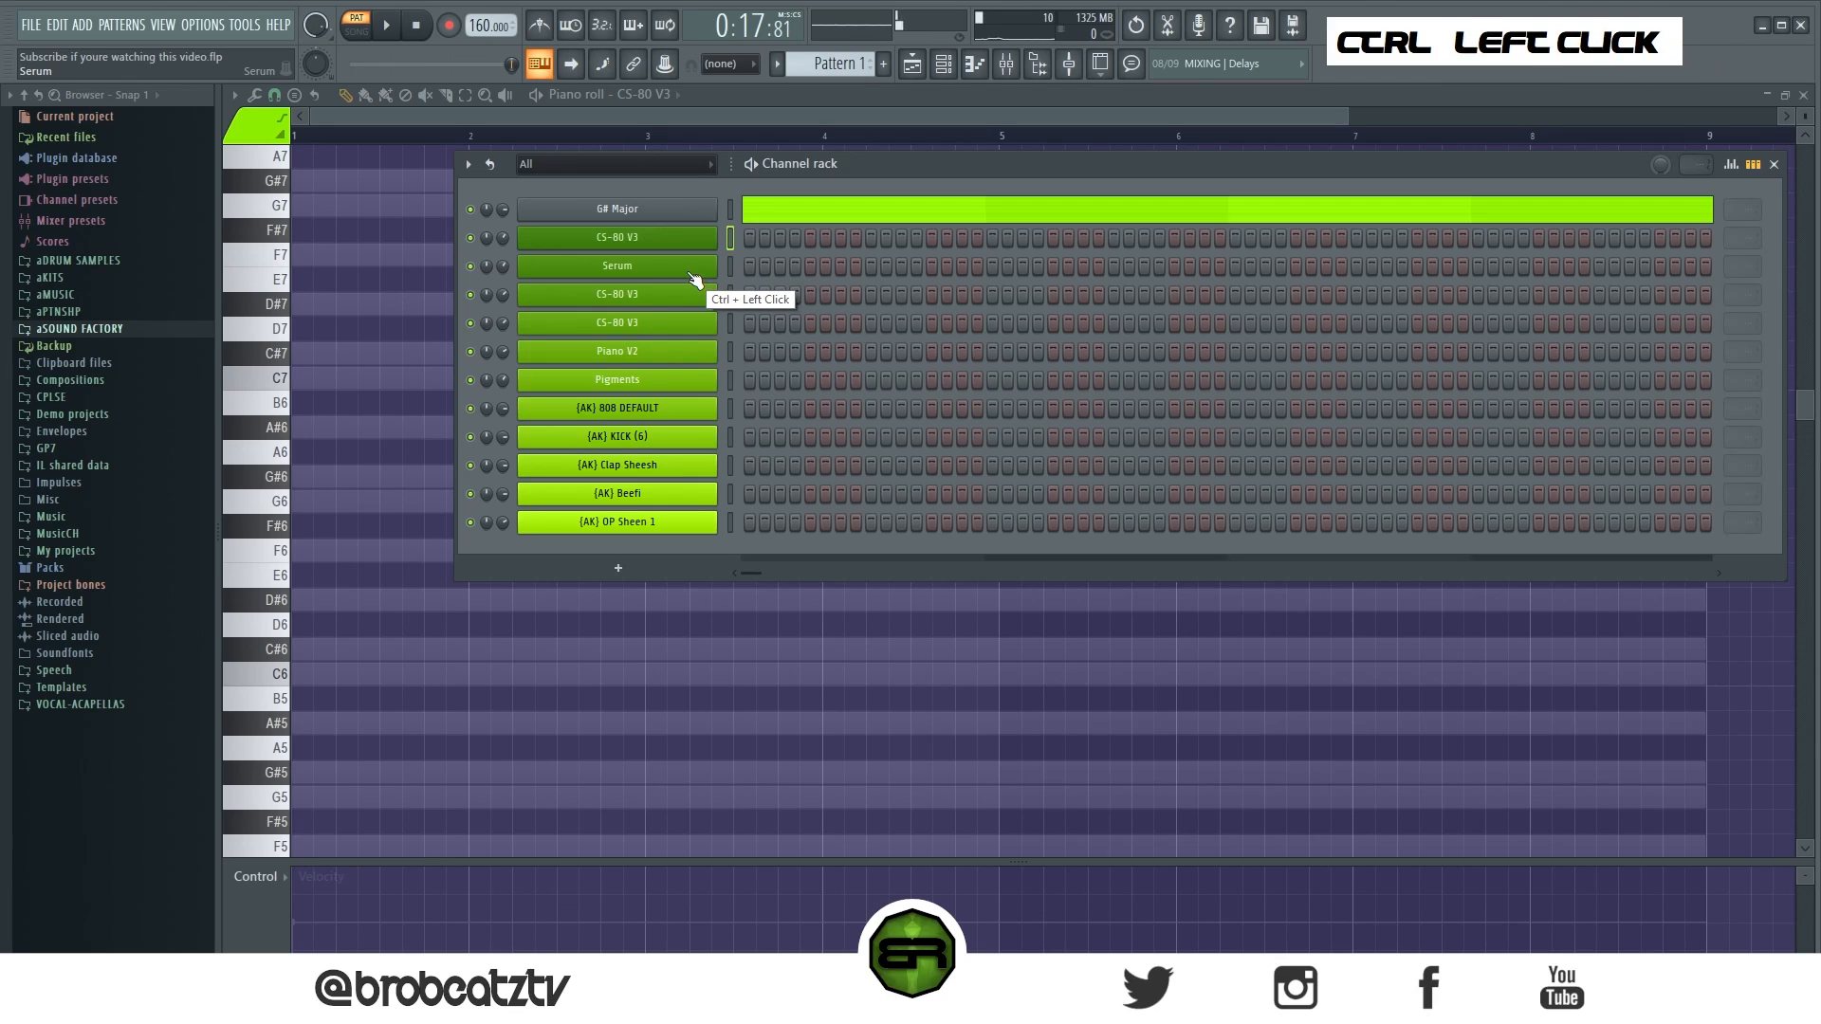
{"action": "right_click", "coordinate": [384, 256]}
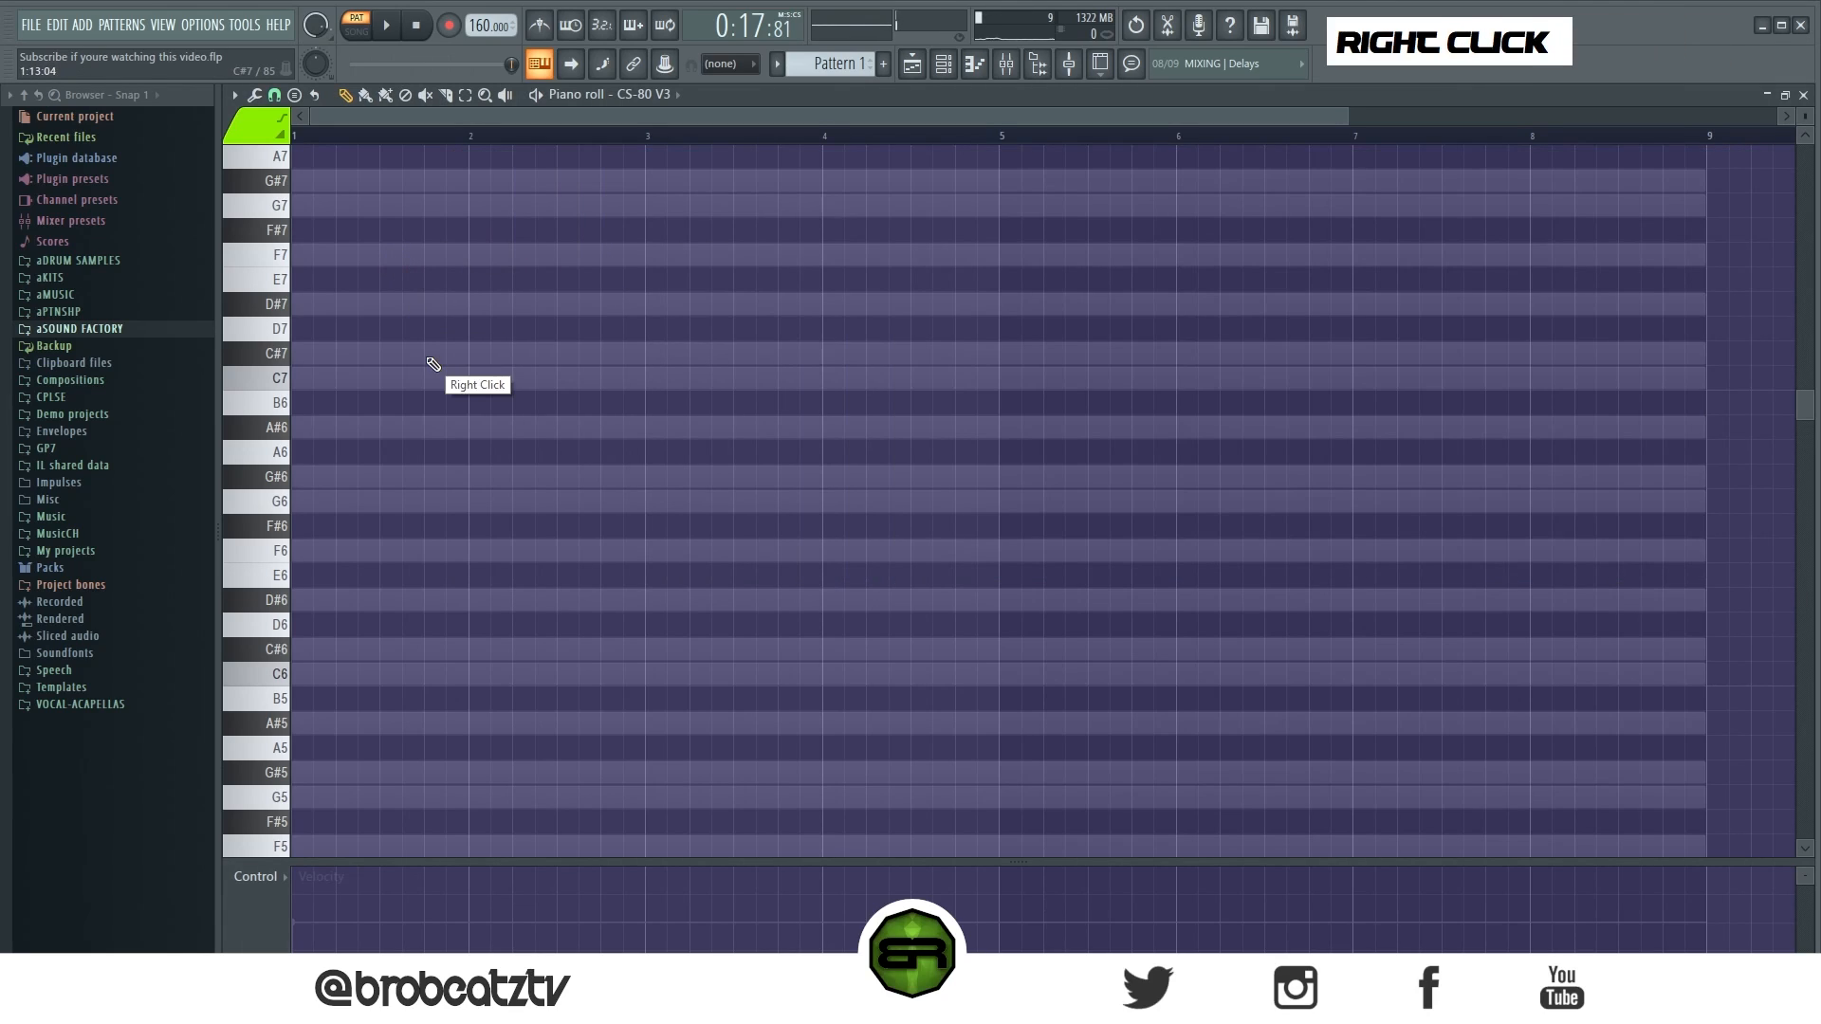
{"action": "left_click_drag", "start_coordinate": [1805, 122], "coordinate": [1805, 121]}
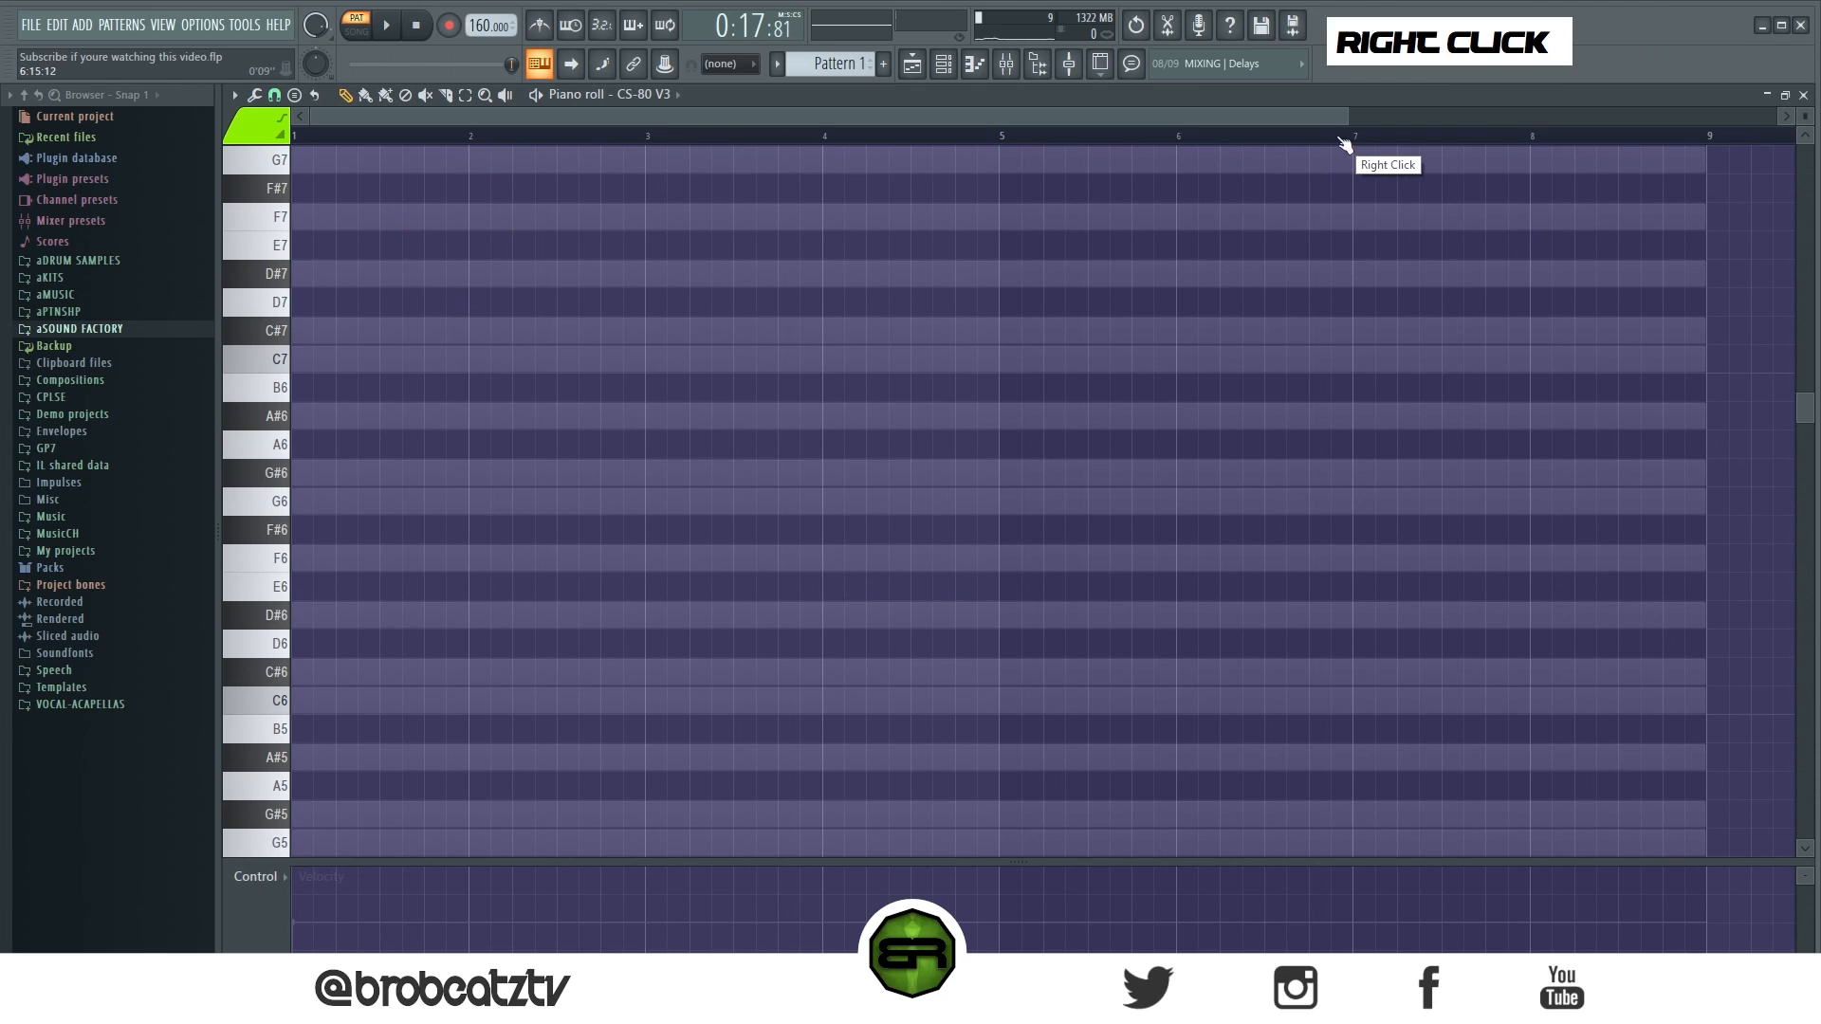
{"action": "left_click_drag", "start_coordinate": [1344, 117], "coordinate": [1285, 117]}
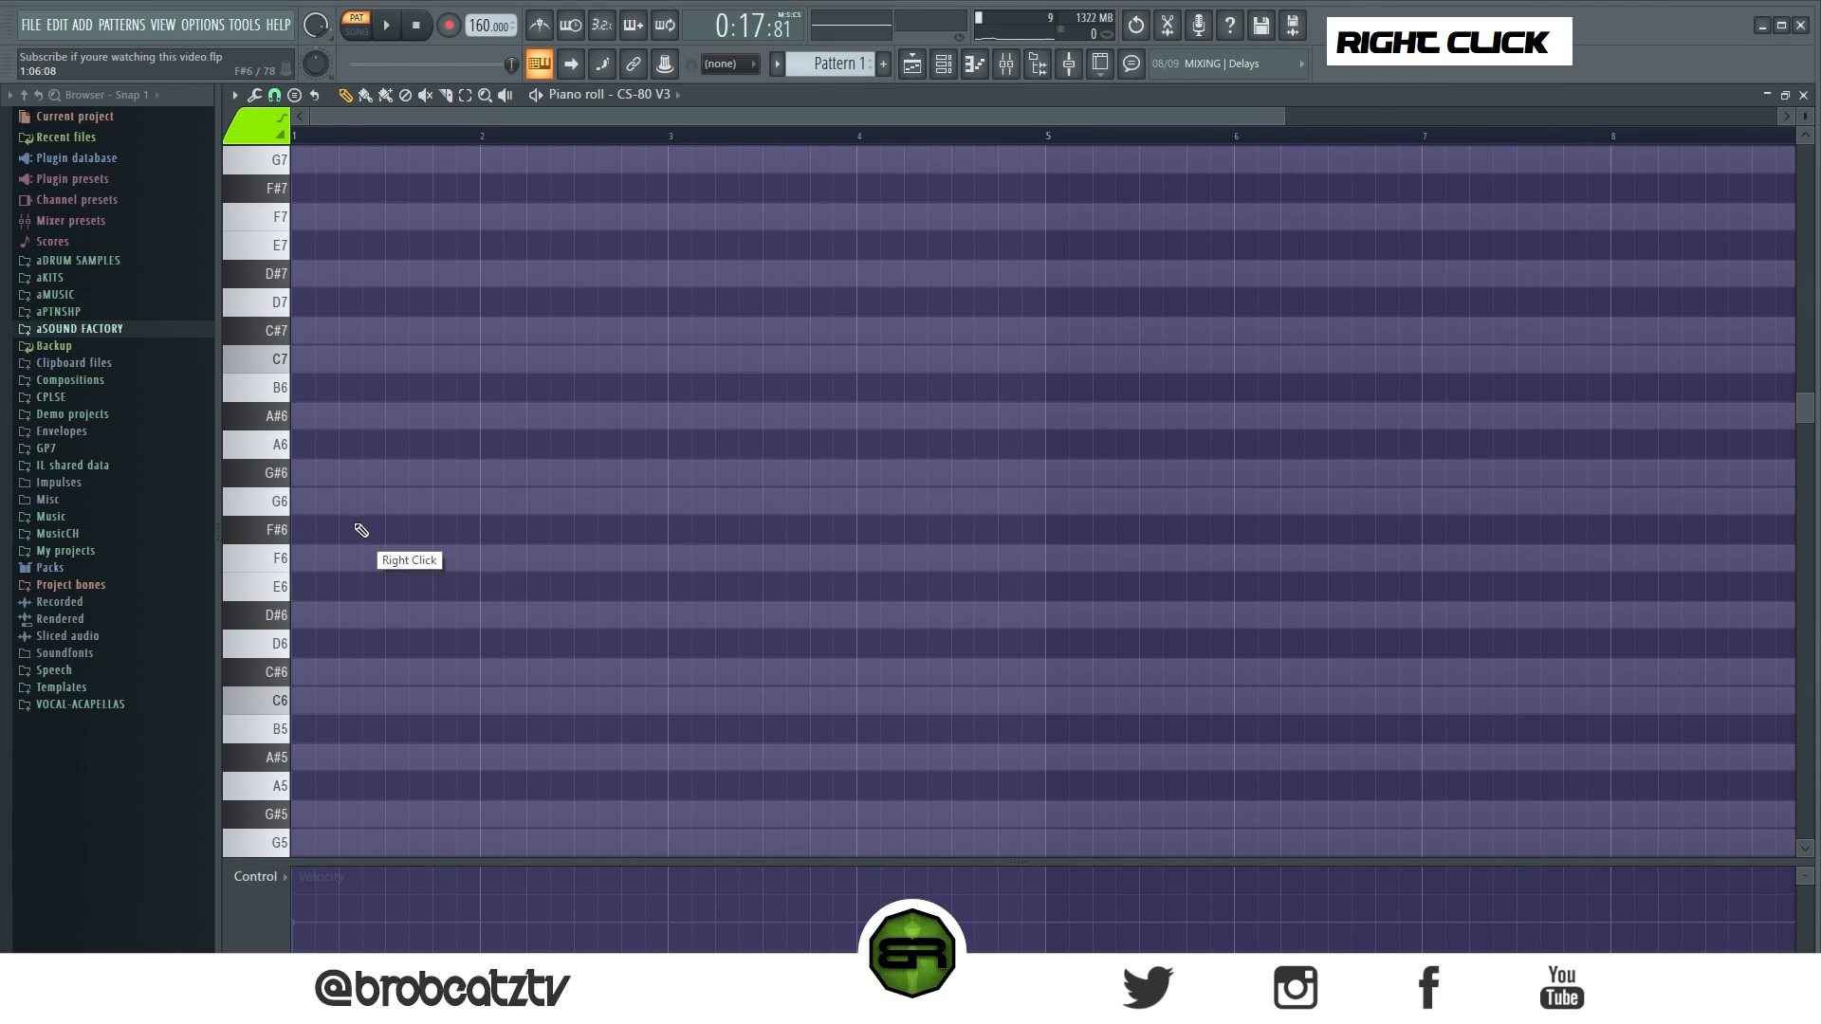
Draw a two-bar chord of G#6, C7 and D#7 at bar 1 and select its notes.
{"action": "left_click", "coordinate": [305, 474]}
{"action": "left_click", "coordinate": [347, 470], "text": "ctrl"}
{"action": "left_click_drag", "start_coordinate": [346, 470], "coordinate": [313, 271], "text": "shift"}
{"action": "left_click_drag", "start_coordinate": [363, 204], "coordinate": [491, 489], "text": "ctrl"}
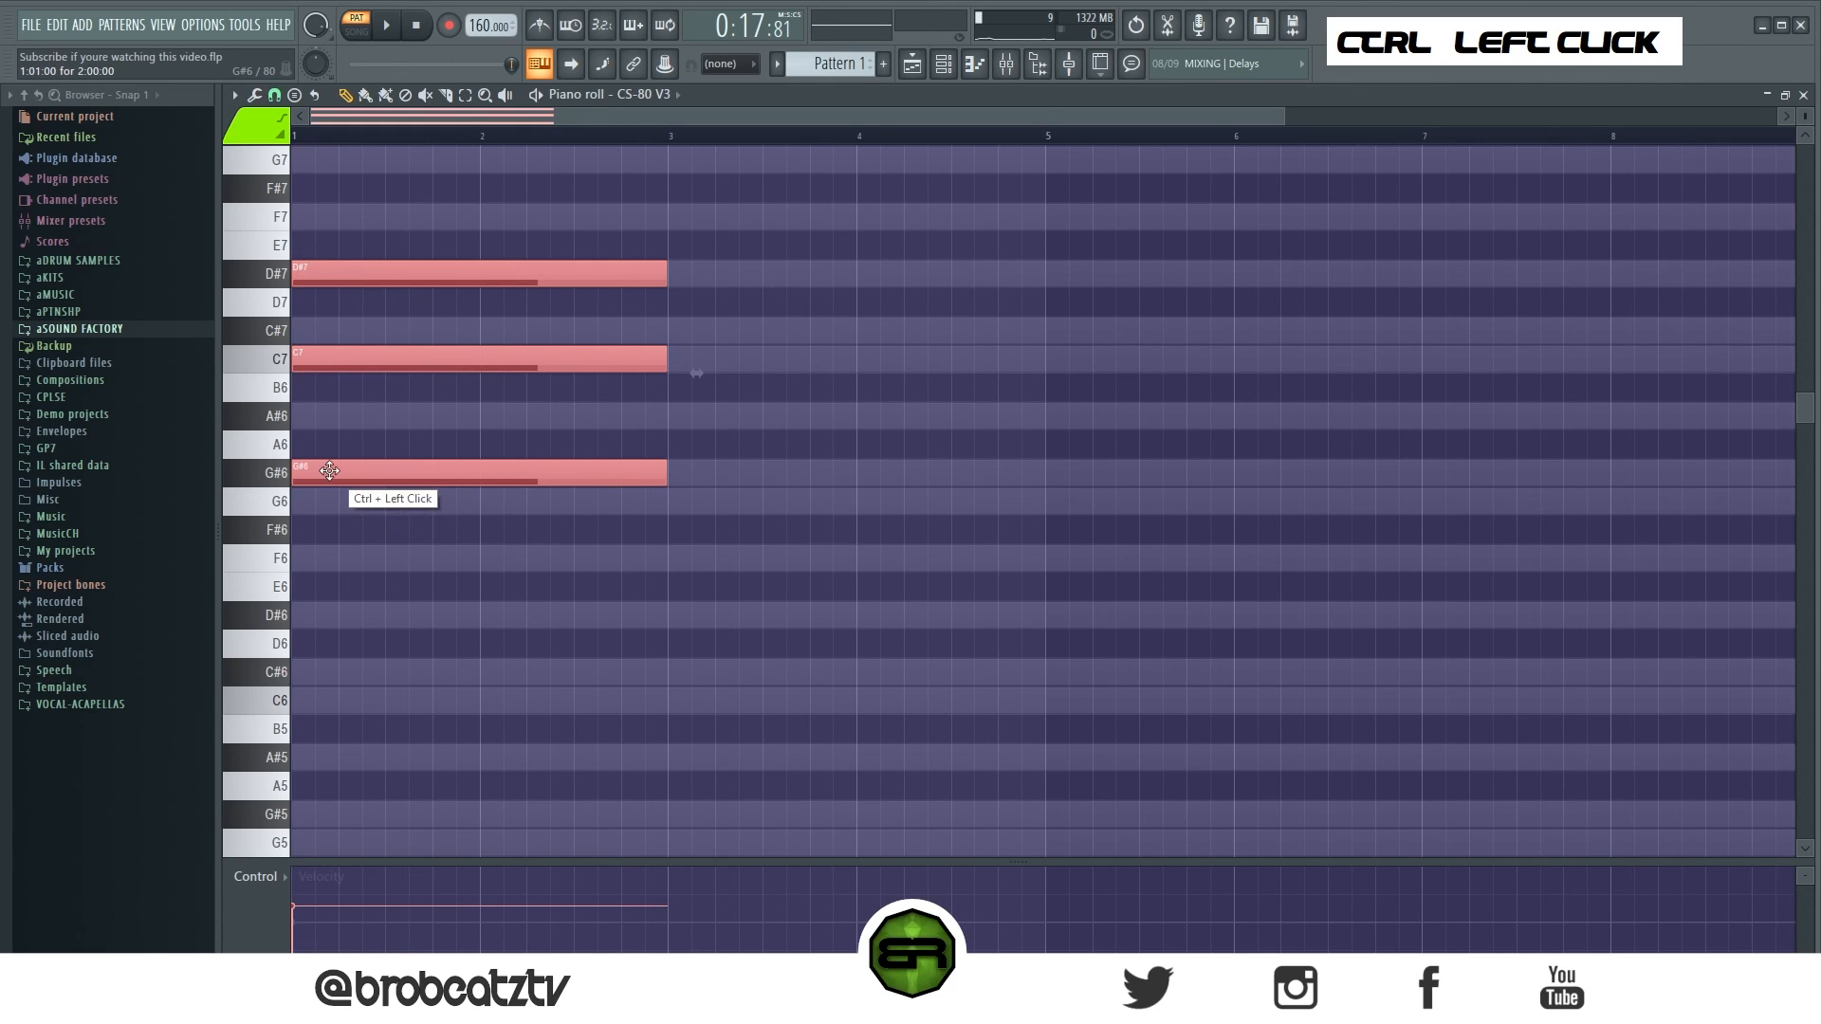
{"action": "left_click_drag", "start_coordinate": [329, 471], "coordinate": [894, 470], "text": "shift"}
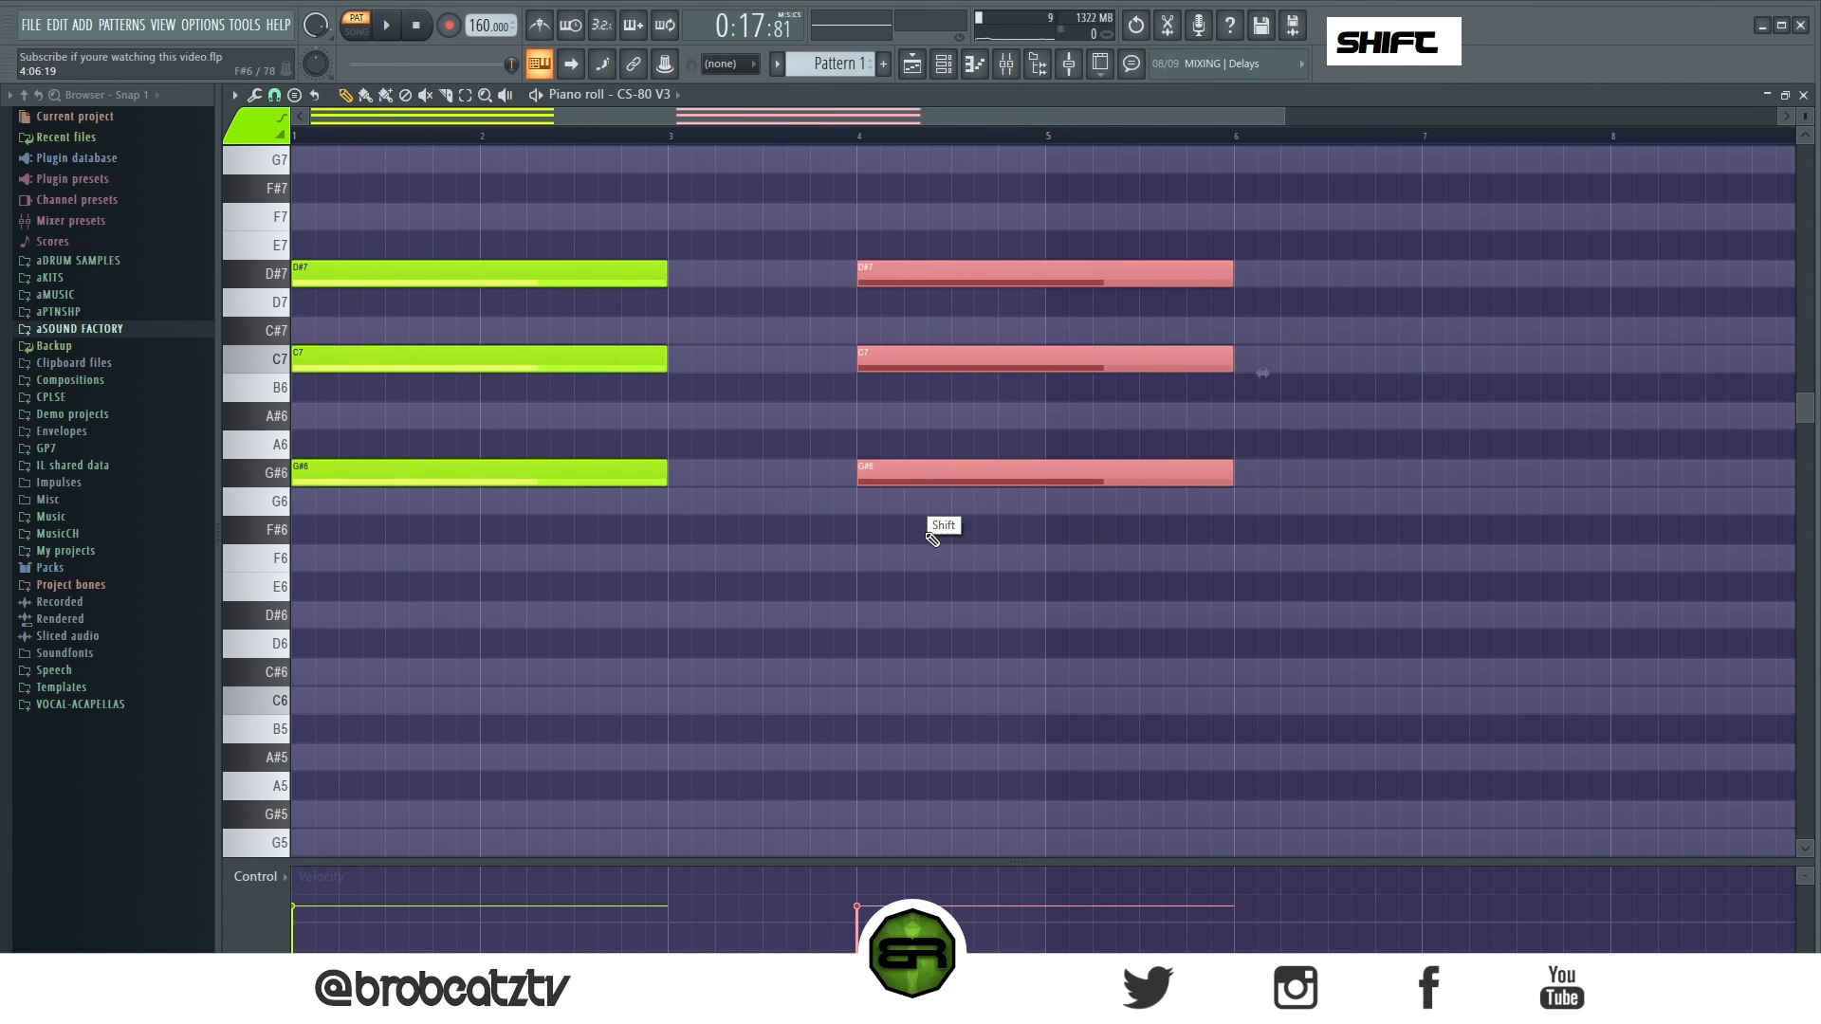
{"action": "right_click", "coordinate": [930, 474]}
{"action": "right_click", "coordinate": [928, 360]}
{"action": "right_click", "coordinate": [927, 278]}
Delete the C7 and D#7 notes at bar 1 and move the remaining G#6 note to bar 7.
{"action": "left_click_drag", "start_coordinate": [527, 206], "coordinate": [379, 518], "text": "ctrl"}
{"action": "right_click", "coordinate": [525, 370]}
{"action": "right_click", "coordinate": [527, 273]}
{"action": "left_click", "coordinate": [426, 479], "text": "ctrl"}
{"action": "left_click_drag", "start_coordinate": [376, 460], "coordinate": [1471, 463]}
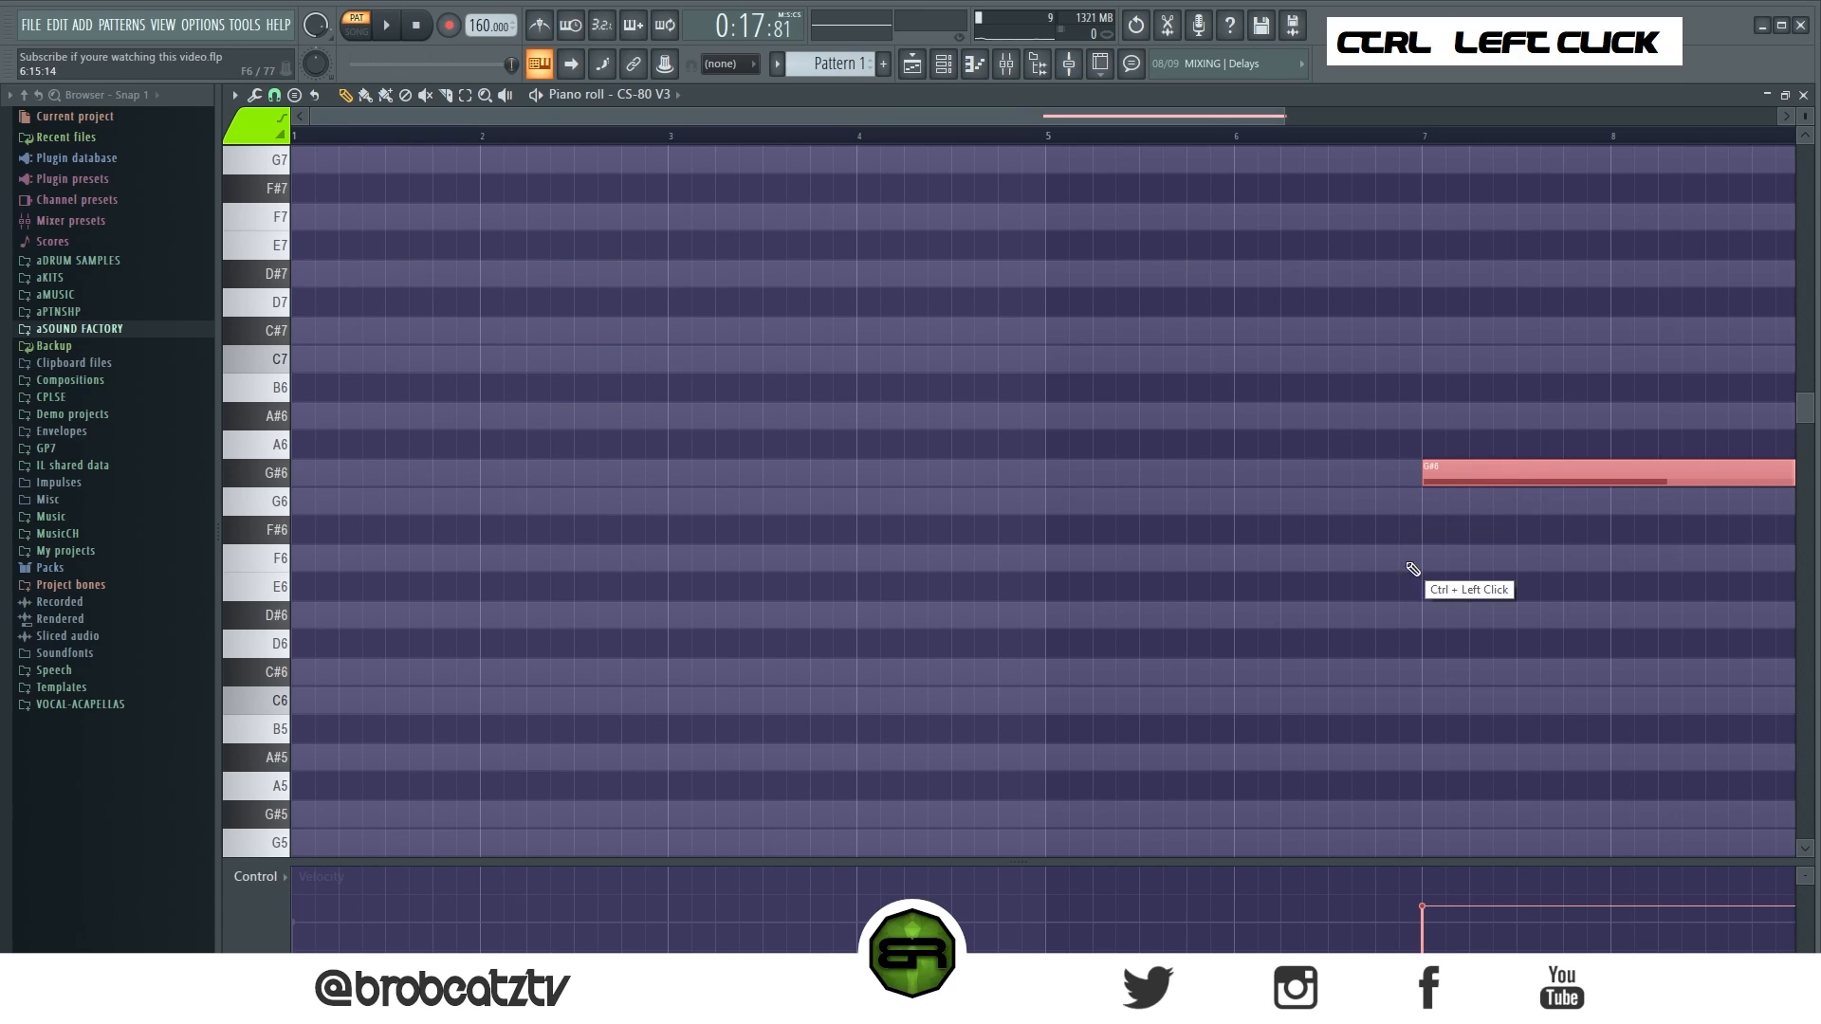
Copy the G#6 note at bar 7 down to F6.
{"action": "left_click_drag", "start_coordinate": [1282, 116], "coordinate": [1304, 117]}
{"action": "left_click_drag", "start_coordinate": [1412, 440], "coordinate": [1508, 577], "text": "ctrl"}
{"action": "left_click_drag", "start_coordinate": [1432, 471], "coordinate": [1434, 540], "text": "shift"}
{"action": "right_click", "coordinate": [1326, 529]}
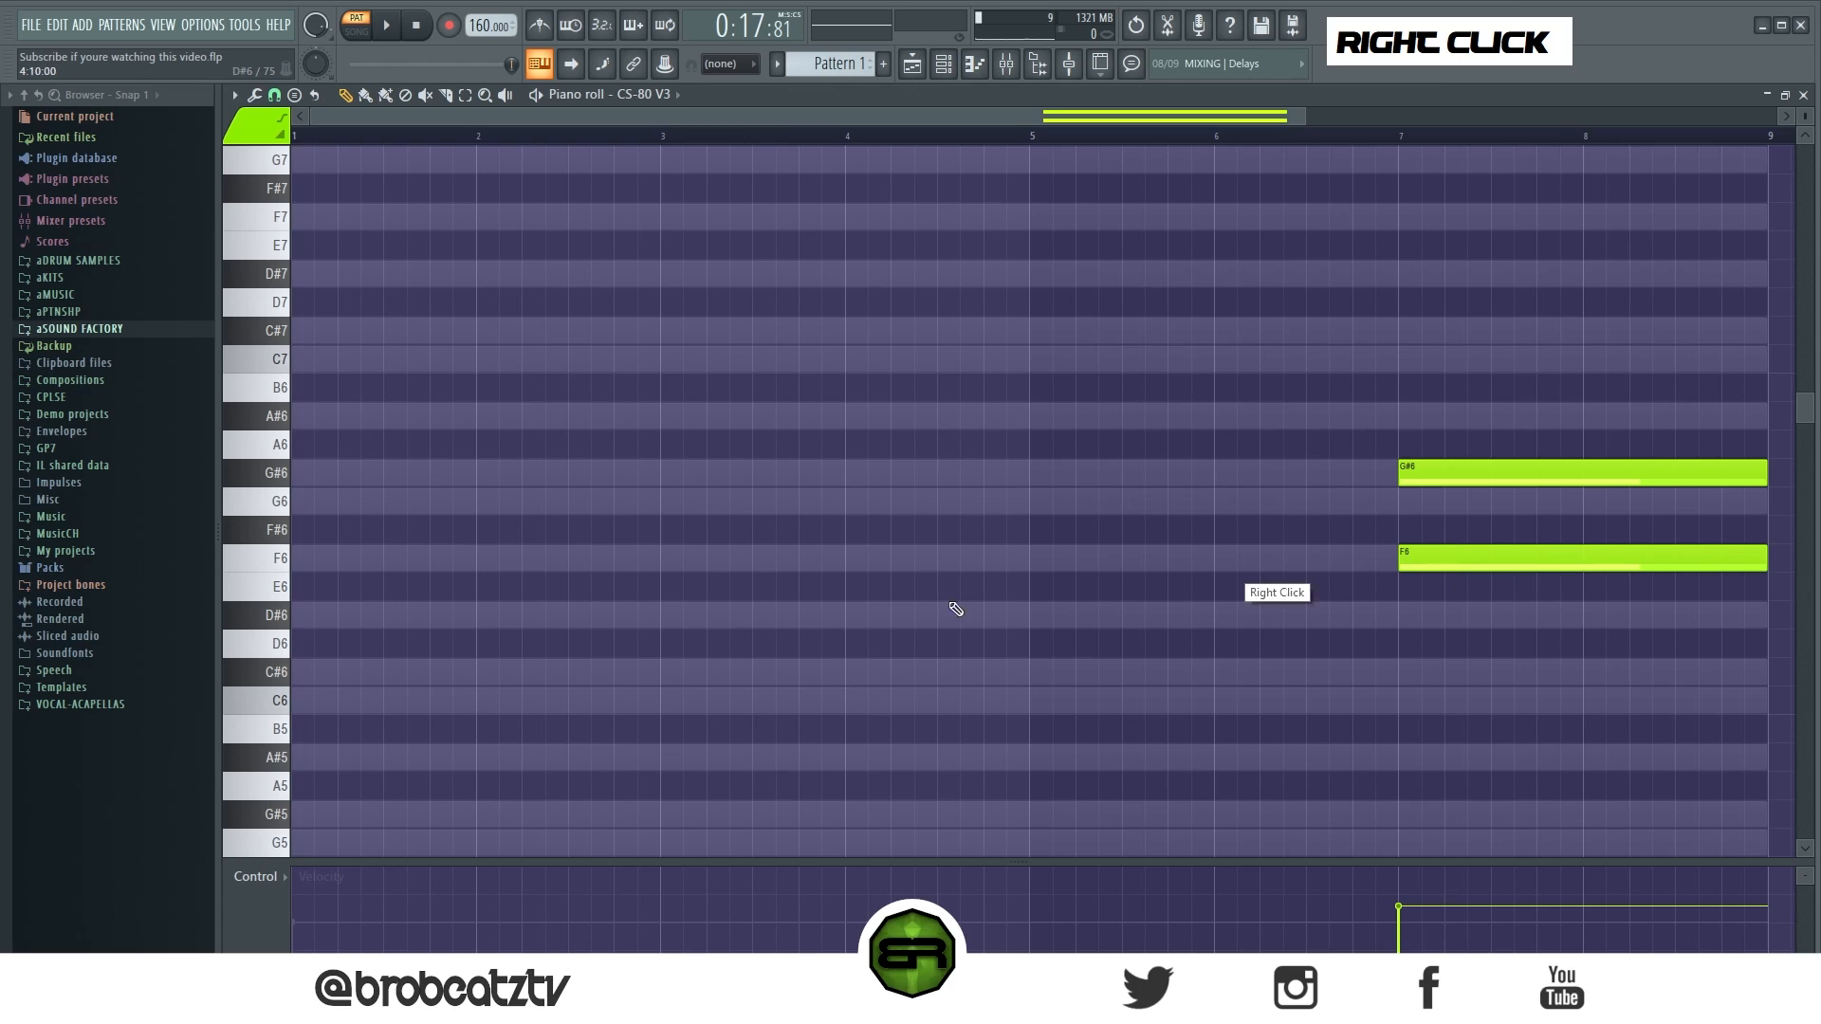
Add two-bar notes D#6 at bar 5 and C#6 at bar 3, and shift them and the F6 note two bars earlier.
{"action": "left_click", "coordinate": [1024, 620]}
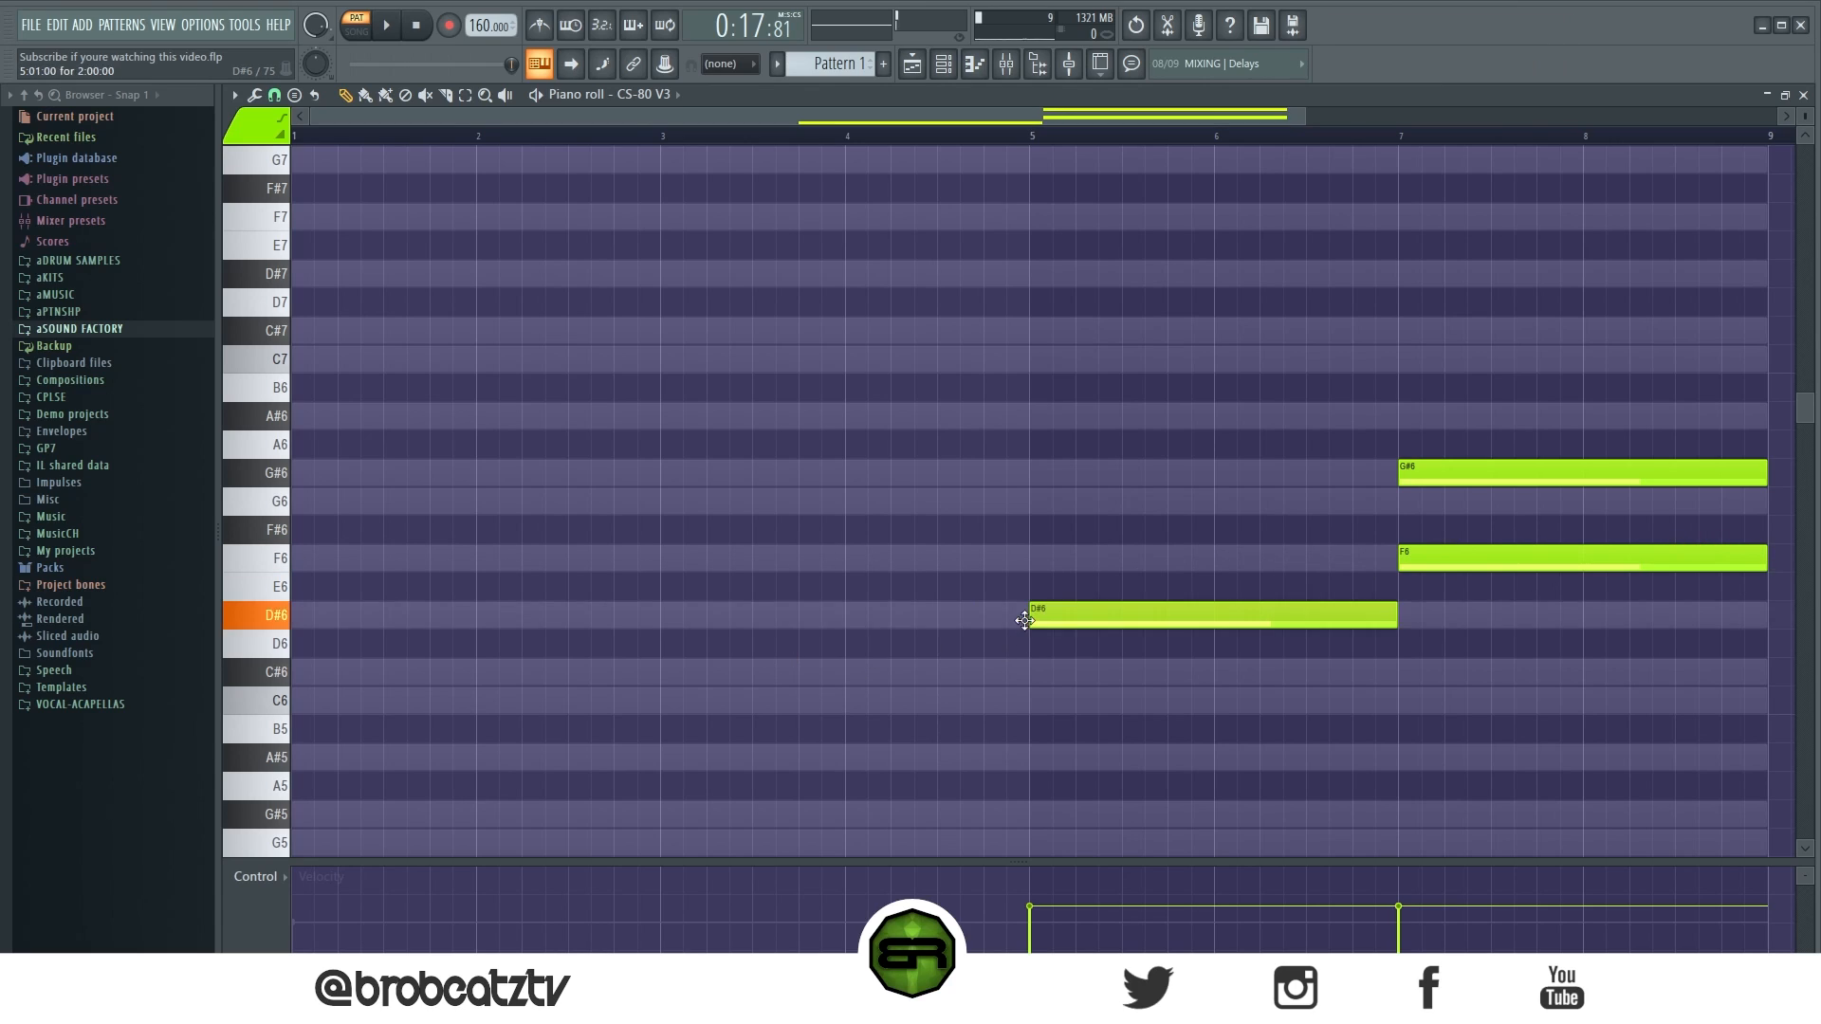
{"action": "left_click", "coordinate": [654, 674]}
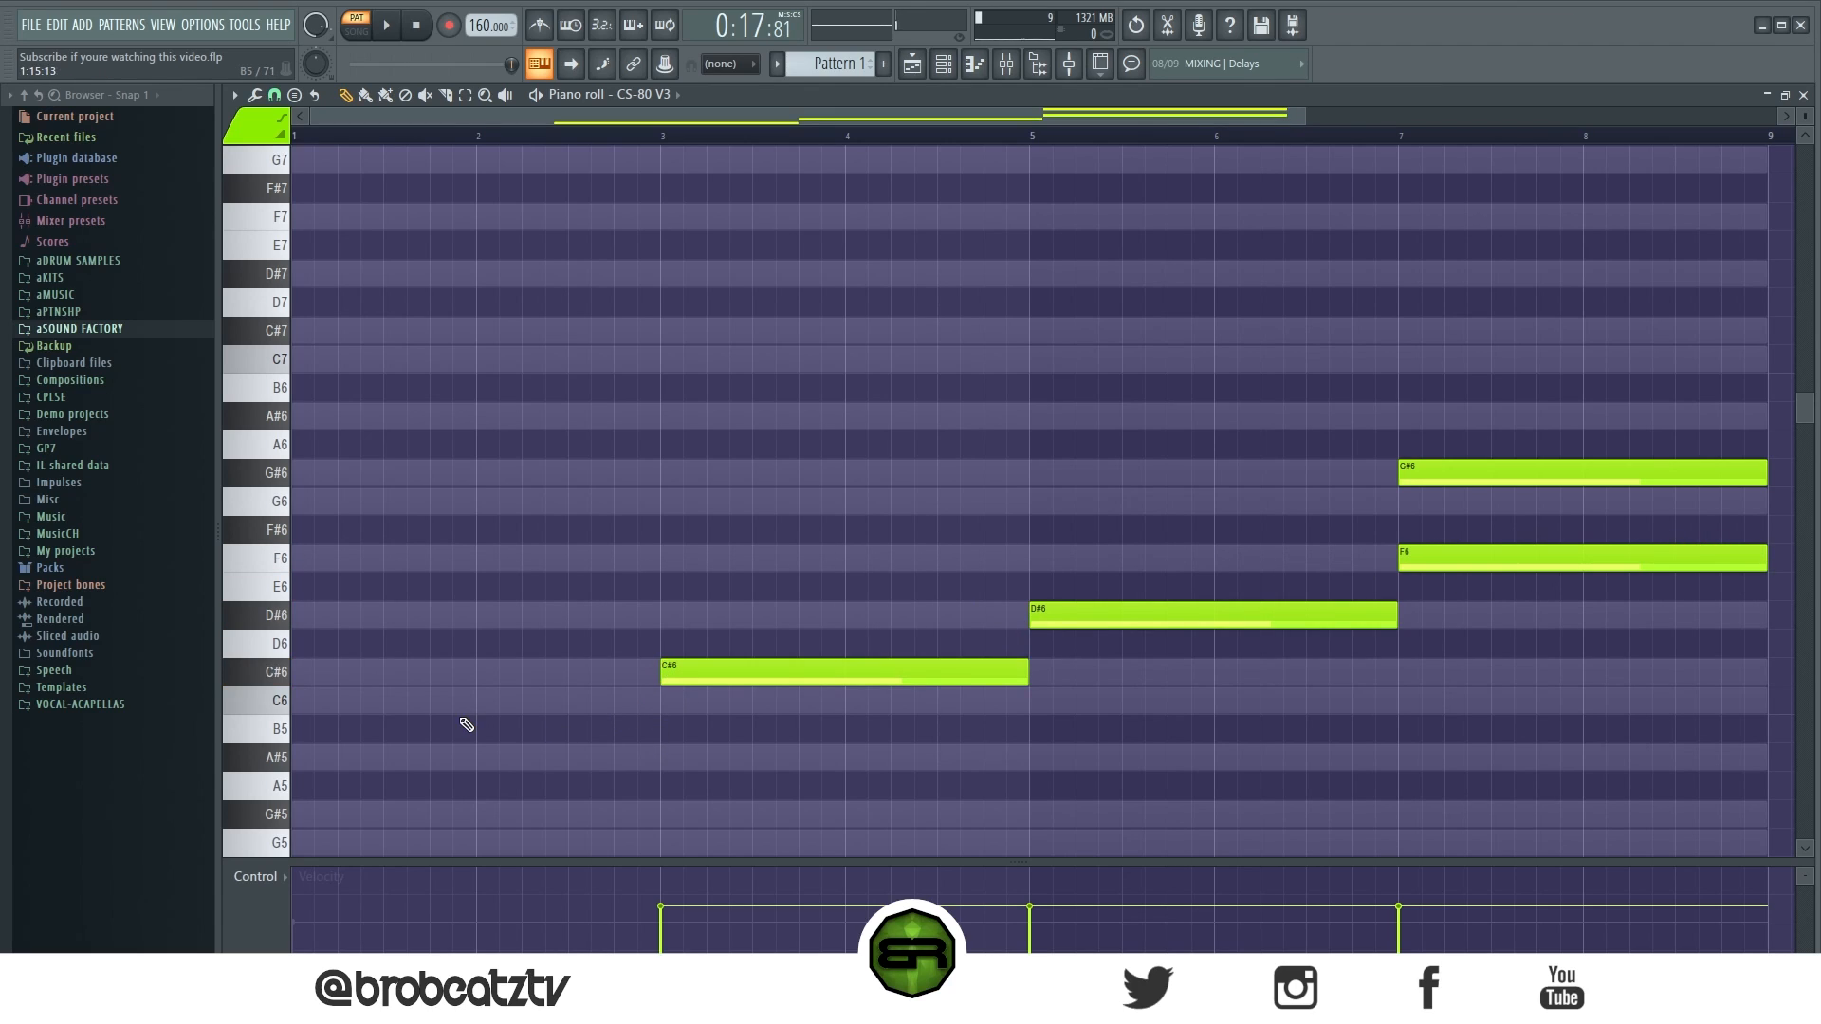
{"action": "left_click_drag", "start_coordinate": [1553, 546], "coordinate": [1005, 739], "text": "ctrl"}
{"action": "left_click_drag", "start_coordinate": [1528, 545], "coordinate": [1100, 548]}
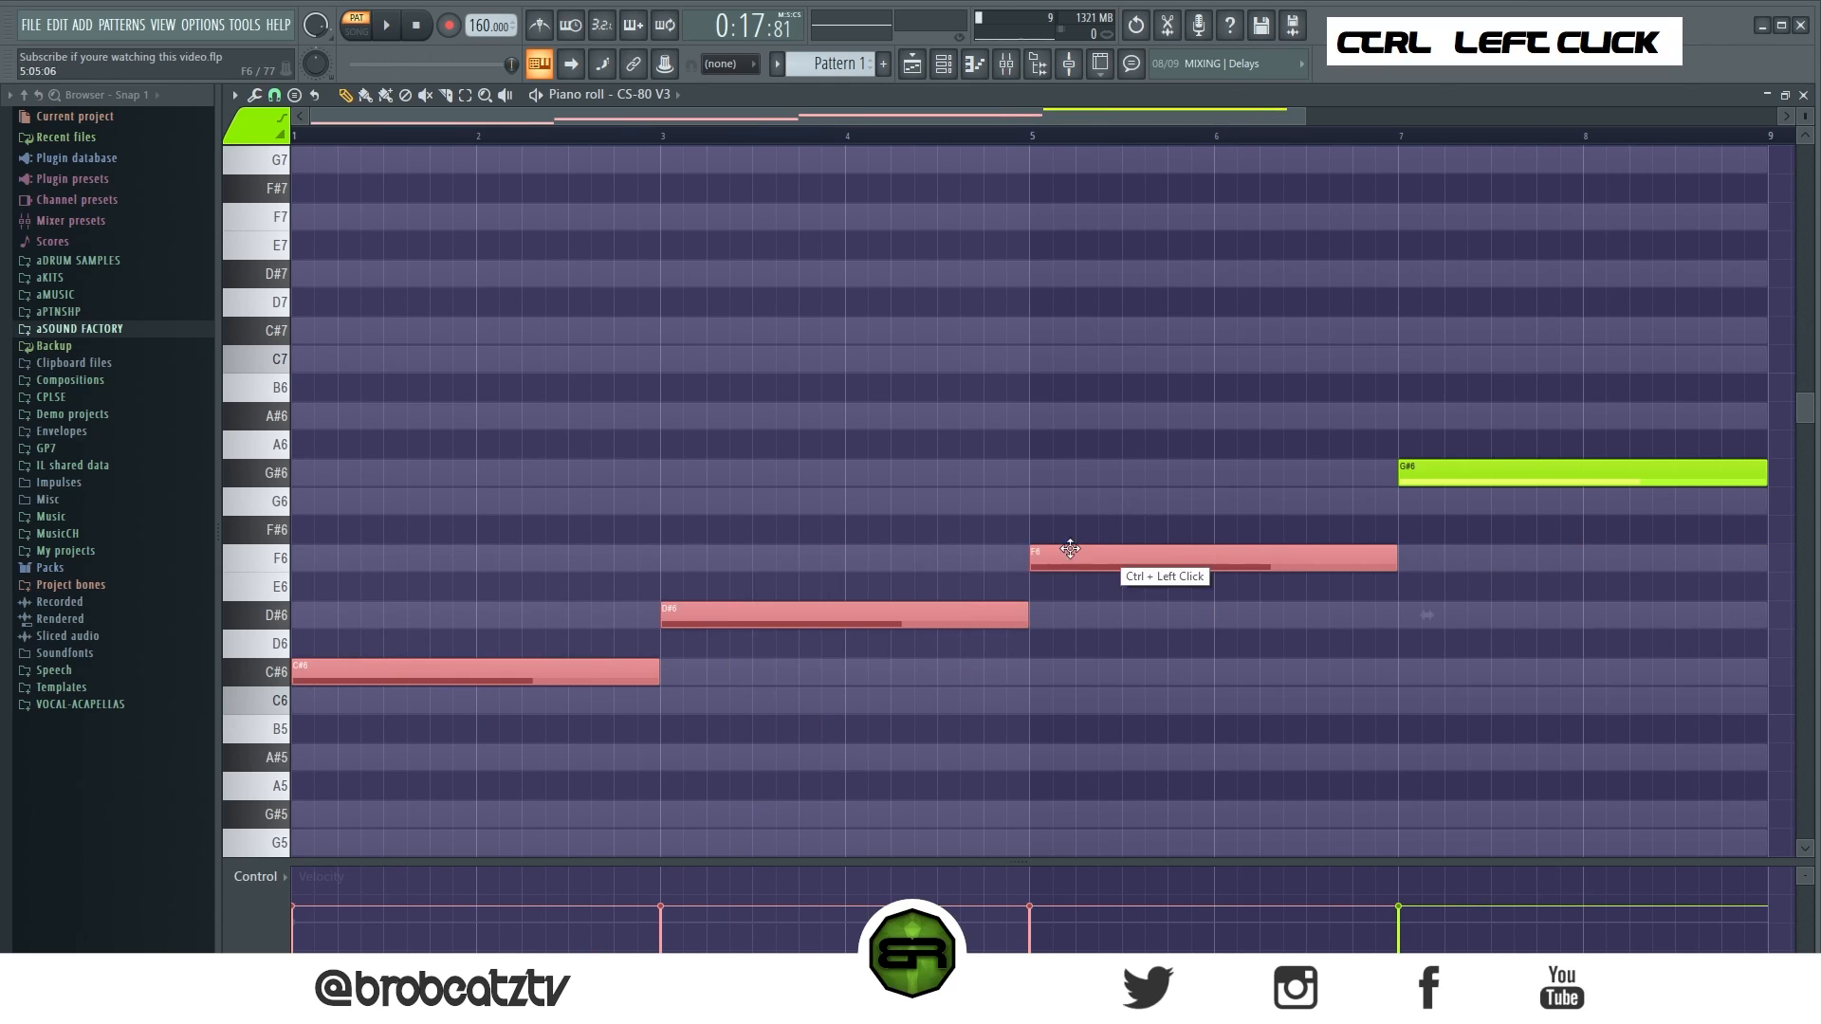
{"action": "right_click", "coordinate": [1479, 634]}
Add two-bar upper harmony notes: F6 at bar 1, G6 at bar 3, G#6 at bar 5 and C7 at bar 7.
{"action": "left_click", "coordinate": [607, 672], "text": "ctrl"}
{"action": "right_click", "coordinate": [721, 690]}
{"action": "left_click", "coordinate": [519, 680], "text": "ctrl"}
{"action": "left_click_drag", "start_coordinate": [519, 680], "coordinate": [401, 583], "text": "shift"}
{"action": "left_click", "coordinate": [389, 565], "text": "ctrl"}
{"action": "left_click_drag", "start_coordinate": [389, 566], "coordinate": [1488, 347]}
{"action": "right_click", "coordinate": [1233, 498]}
{"action": "left_click", "coordinate": [1178, 477], "text": "ctrl"}
{"action": "right_click", "coordinate": [1448, 408]}
{"action": "left_click", "coordinate": [408, 560], "text": "ctrl"}
{"action": "left_click", "coordinate": [749, 503], "text": "ctrl+shift"}
{"action": "left_click", "coordinate": [1113, 480], "text": "ctrl+shift"}
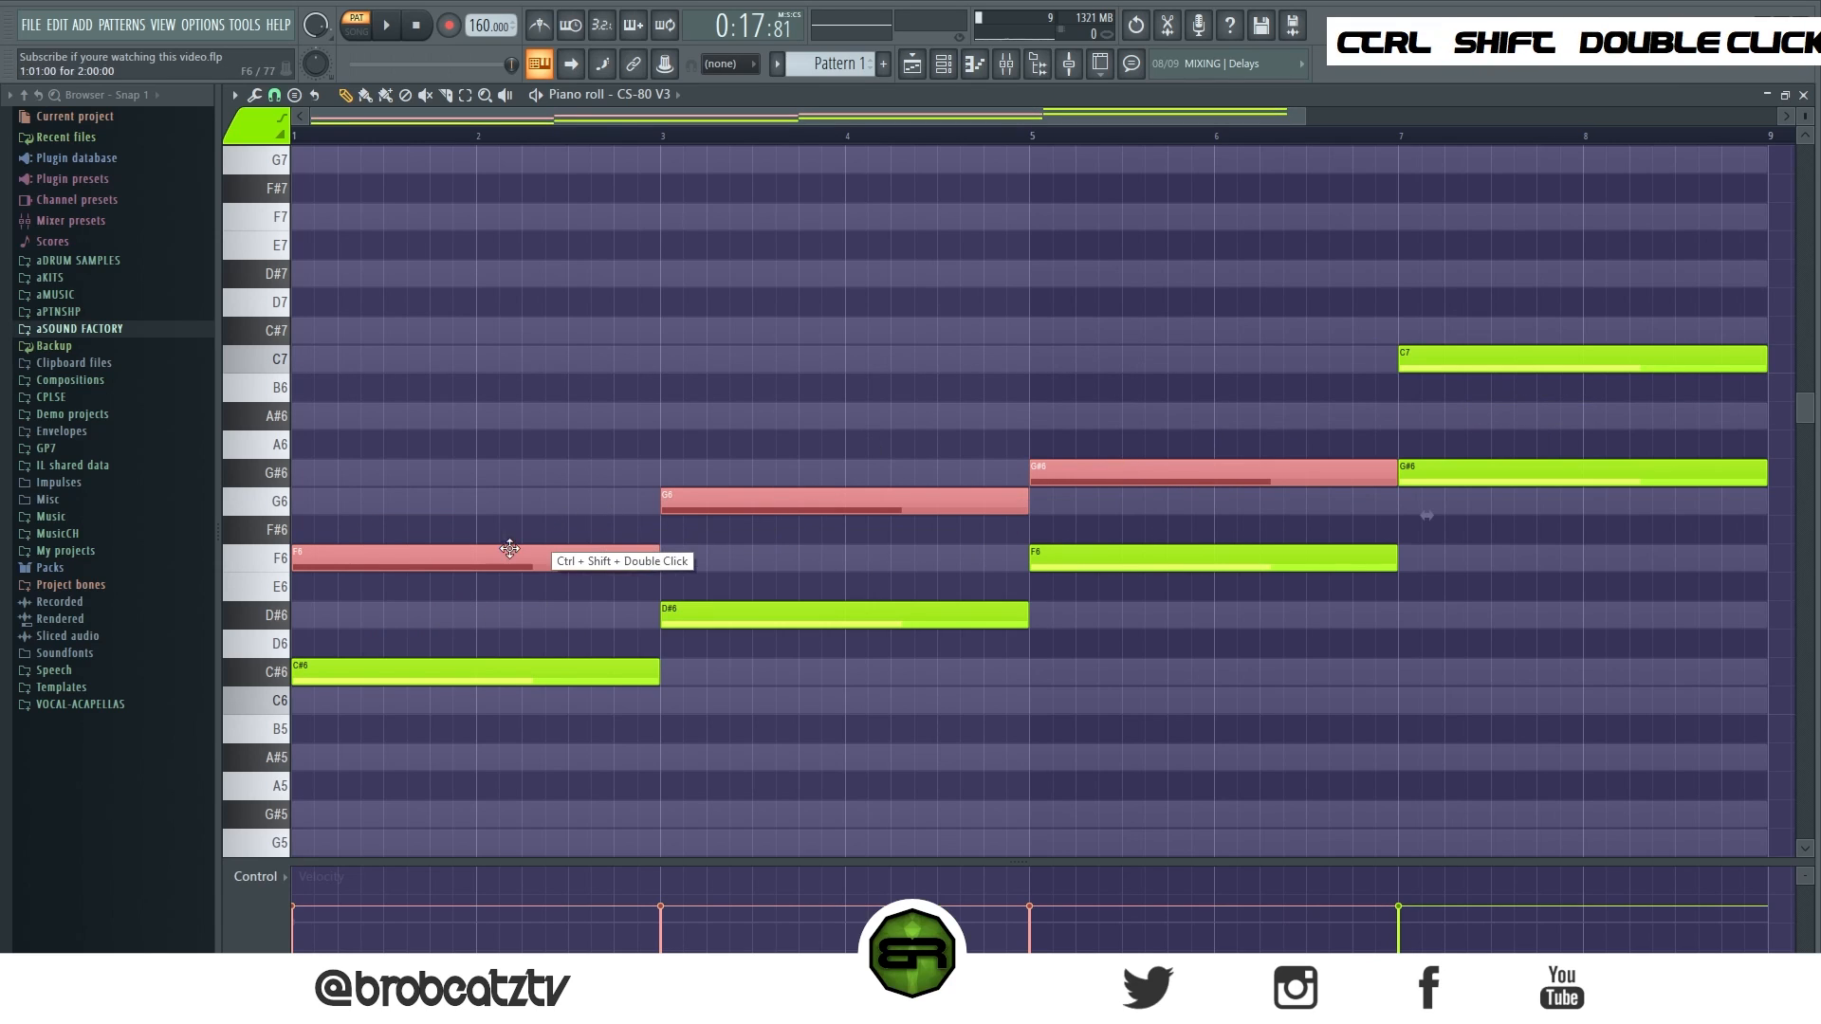
{"action": "left_click_drag", "start_coordinate": [523, 553], "coordinate": [468, 448], "text": "shift"}
{"action": "right_click", "coordinate": [475, 473]}
{"action": "right_click", "coordinate": [854, 416]}
{"action": "right_click", "coordinate": [1233, 389]}
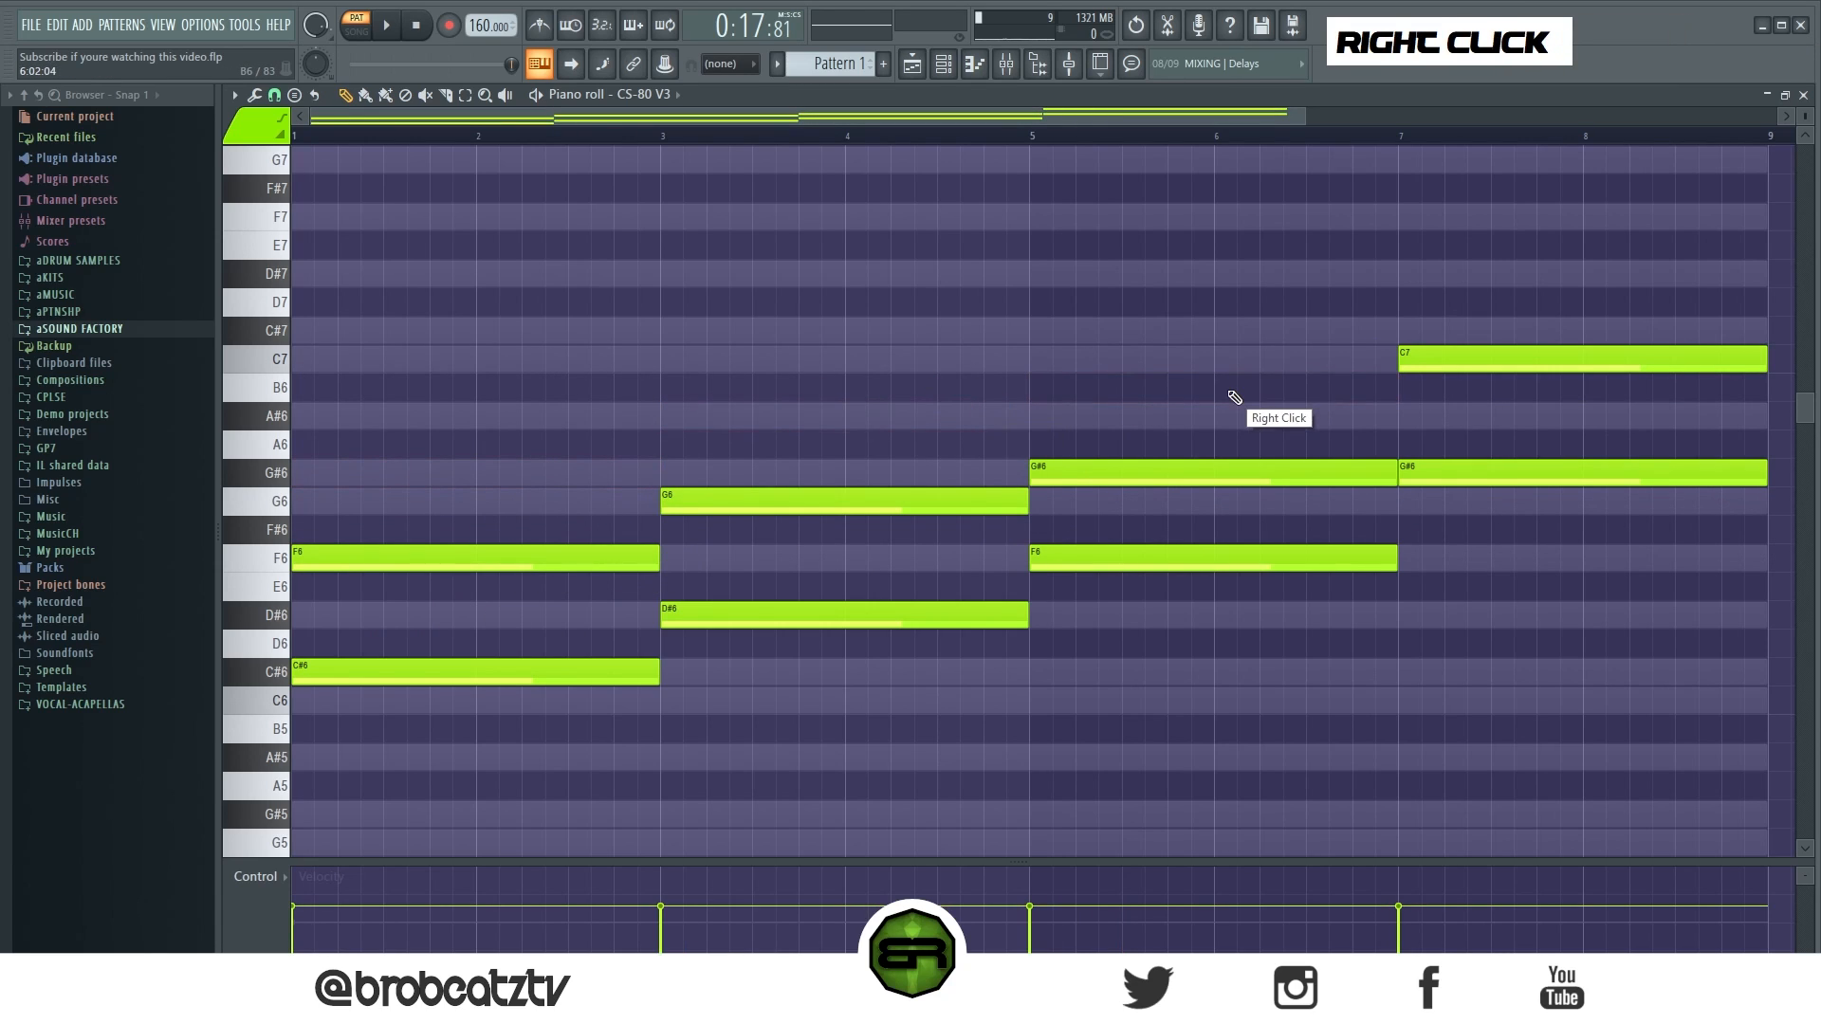
Trim the ends of the G#6 and F6 notes at bar 5 slightly, leaving a small gap before bar 7.
{"action": "left_click_drag", "start_coordinate": [1278, 377], "coordinate": [1321, 626], "text": "ctrl"}
{"action": "left_click_drag", "start_coordinate": [1393, 473], "coordinate": [1388, 474], "text": "alt"}
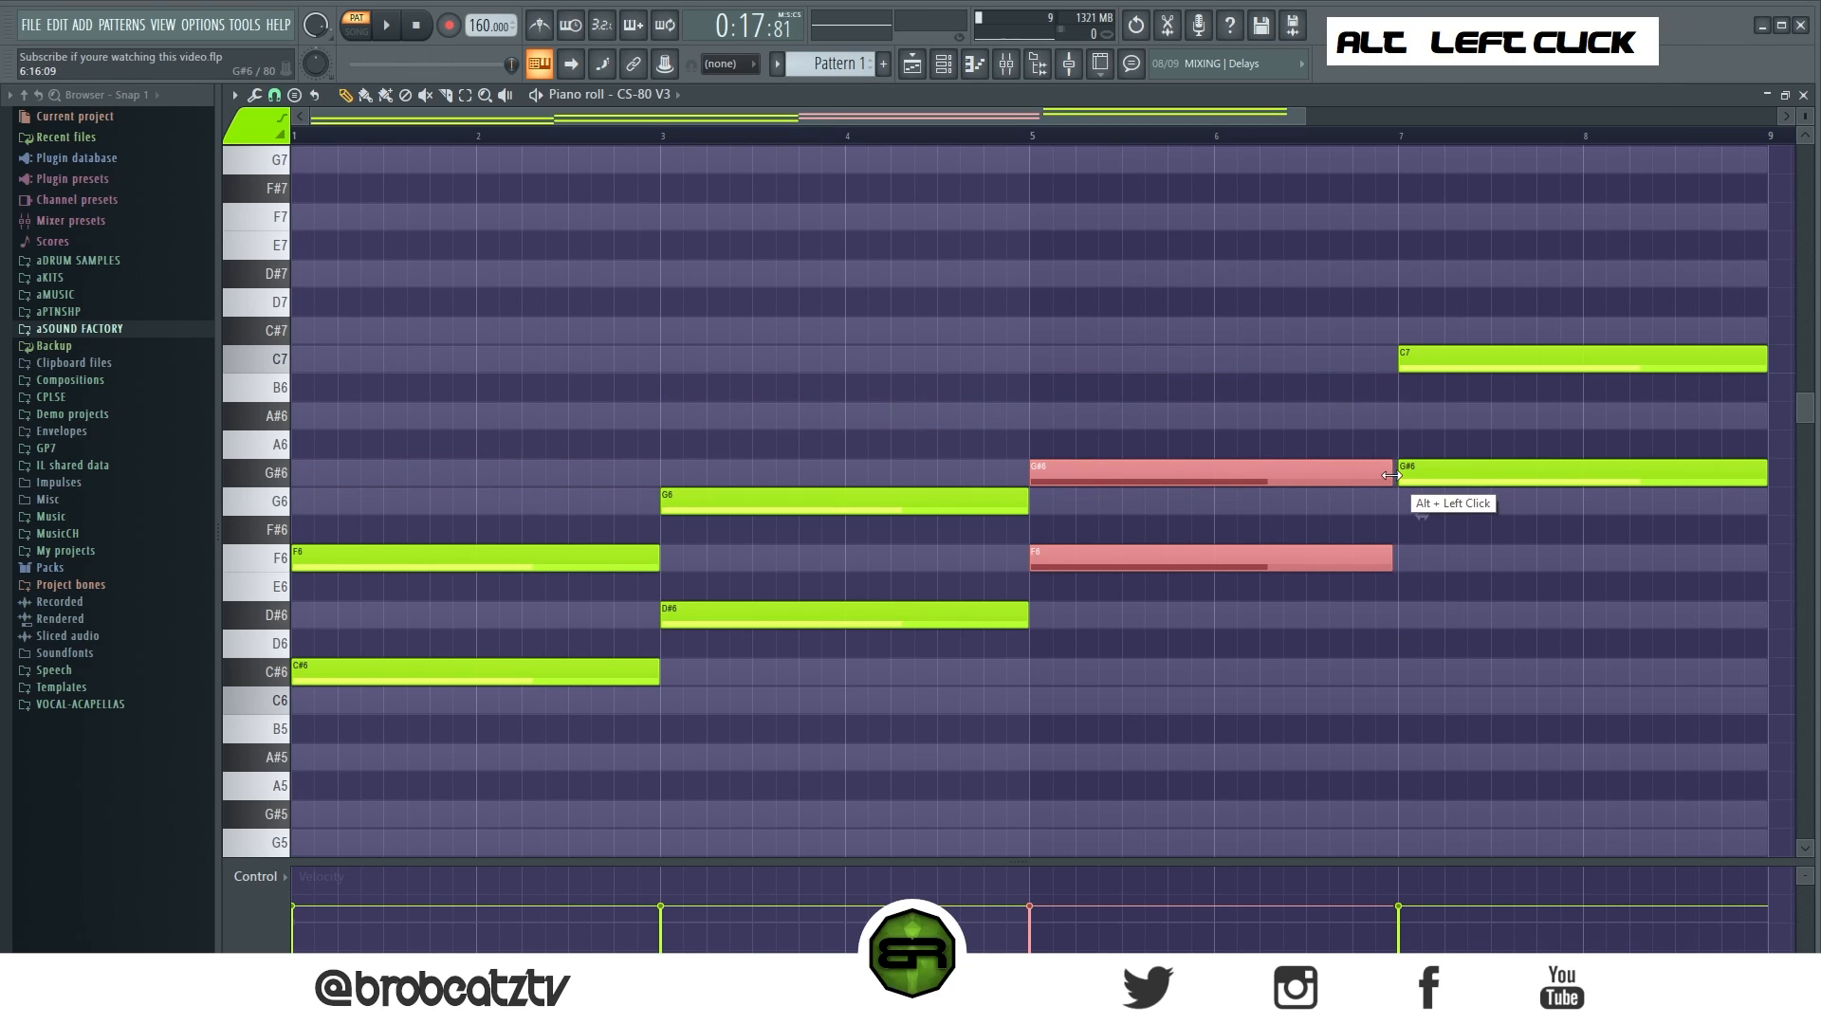
{"action": "right_click", "coordinate": [1304, 521]}
Play back the two-note chord progression and stop it.
{"action": "key", "text": "space"}
{"action": "key", "text": "space"}
{"action": "key", "text": "space"}
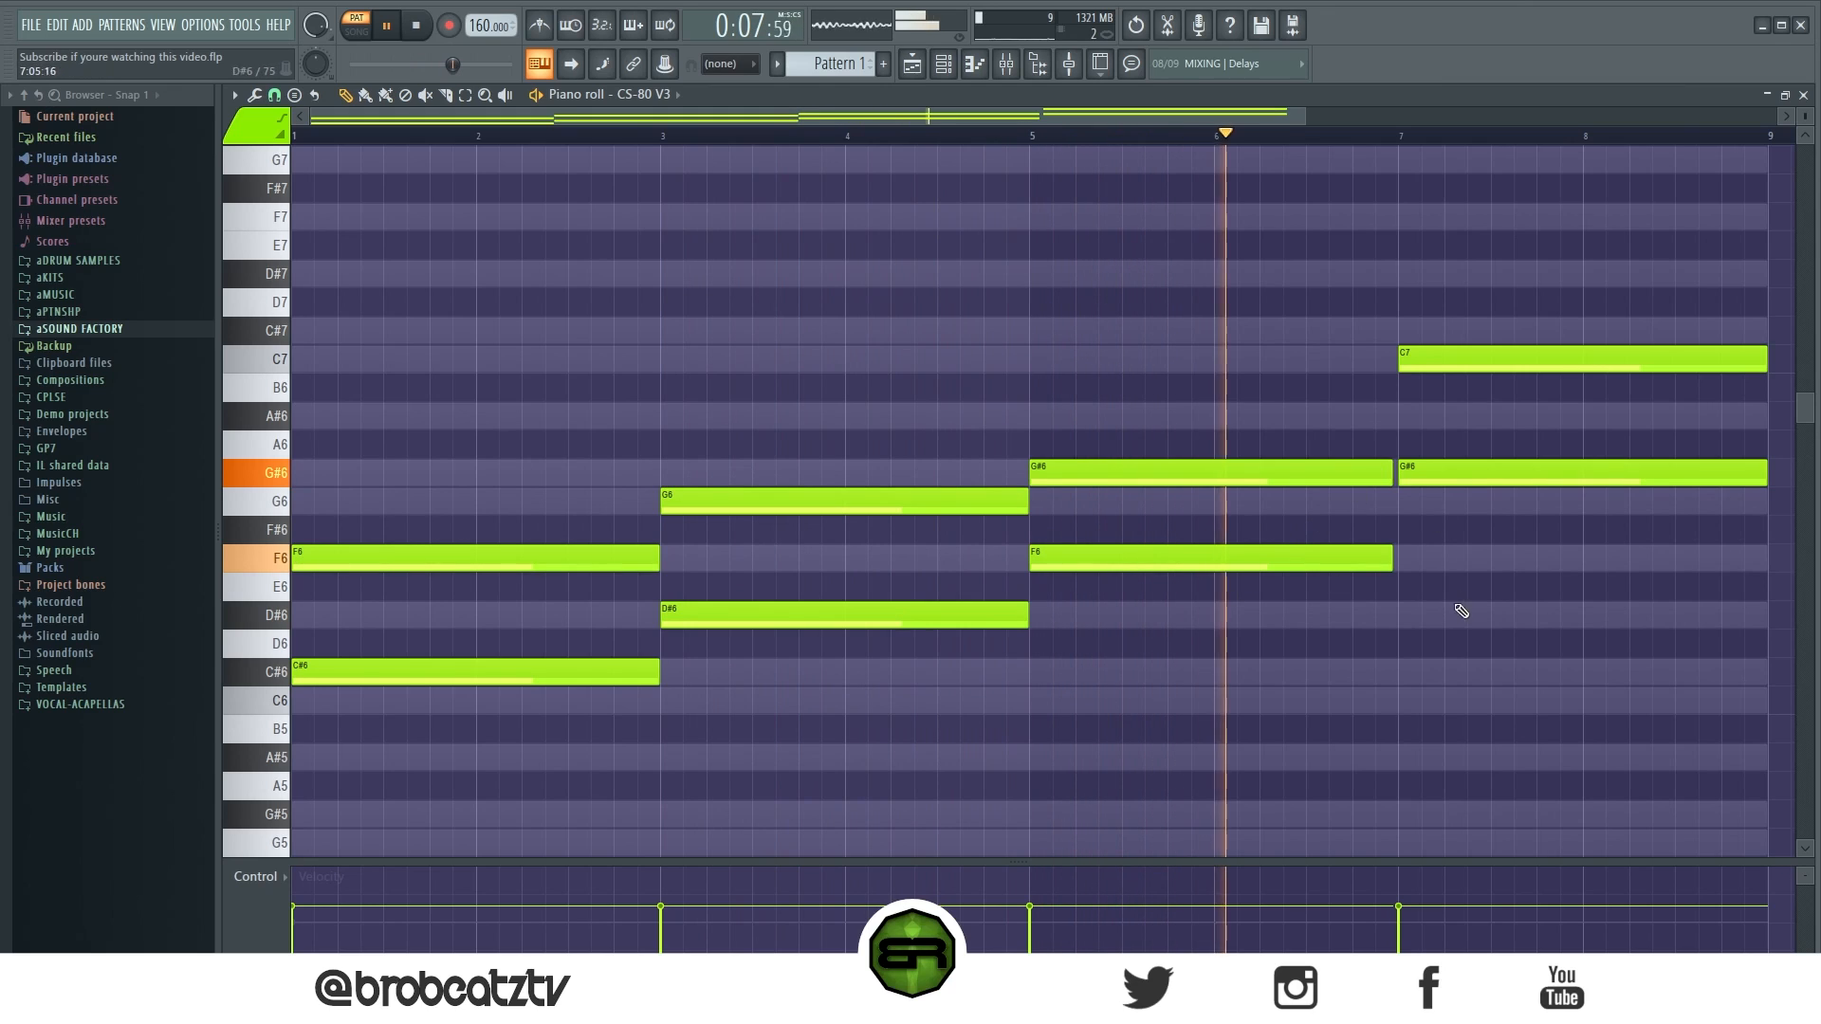
{"action": "key", "text": "space"}
Shorten the last chord to start at bar 8, and copy the bar 5 chord to bar 7, ending just before bar 8.
{"action": "left_click", "coordinate": [1500, 518], "text": "ctrl"}
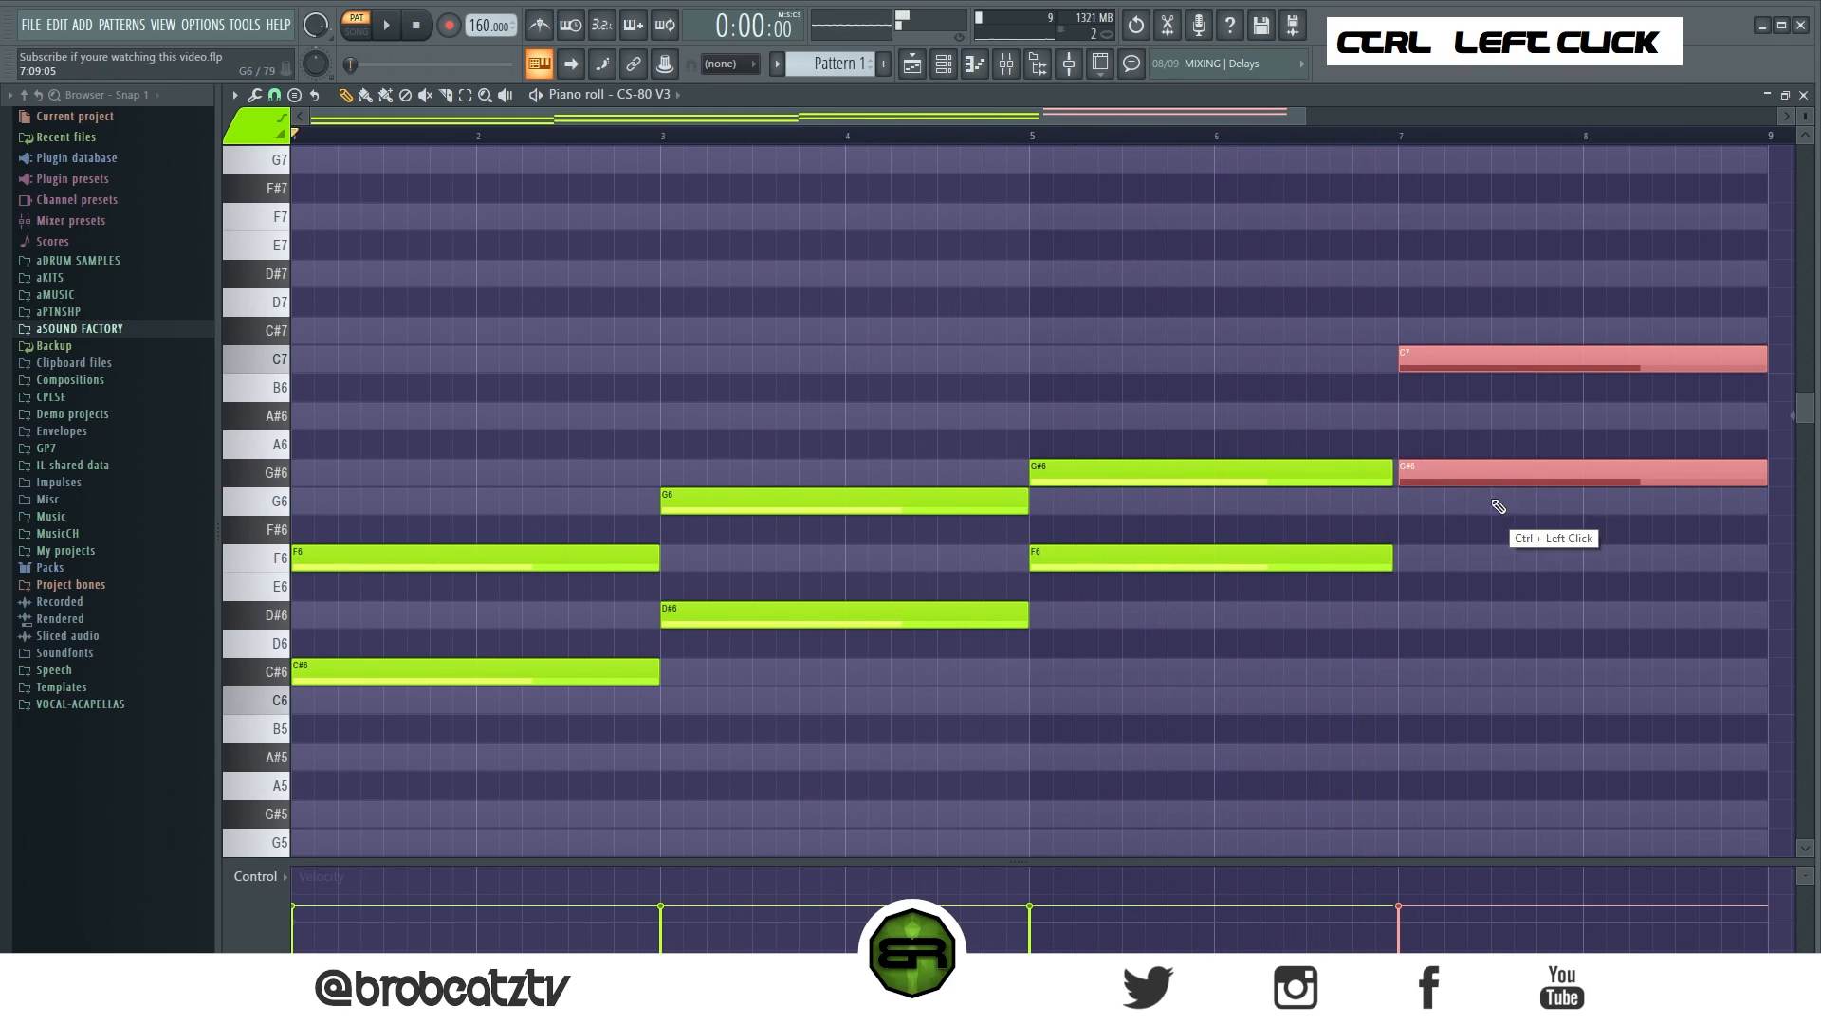
{"action": "left_click_drag", "start_coordinate": [1406, 482], "coordinate": [1592, 498]}
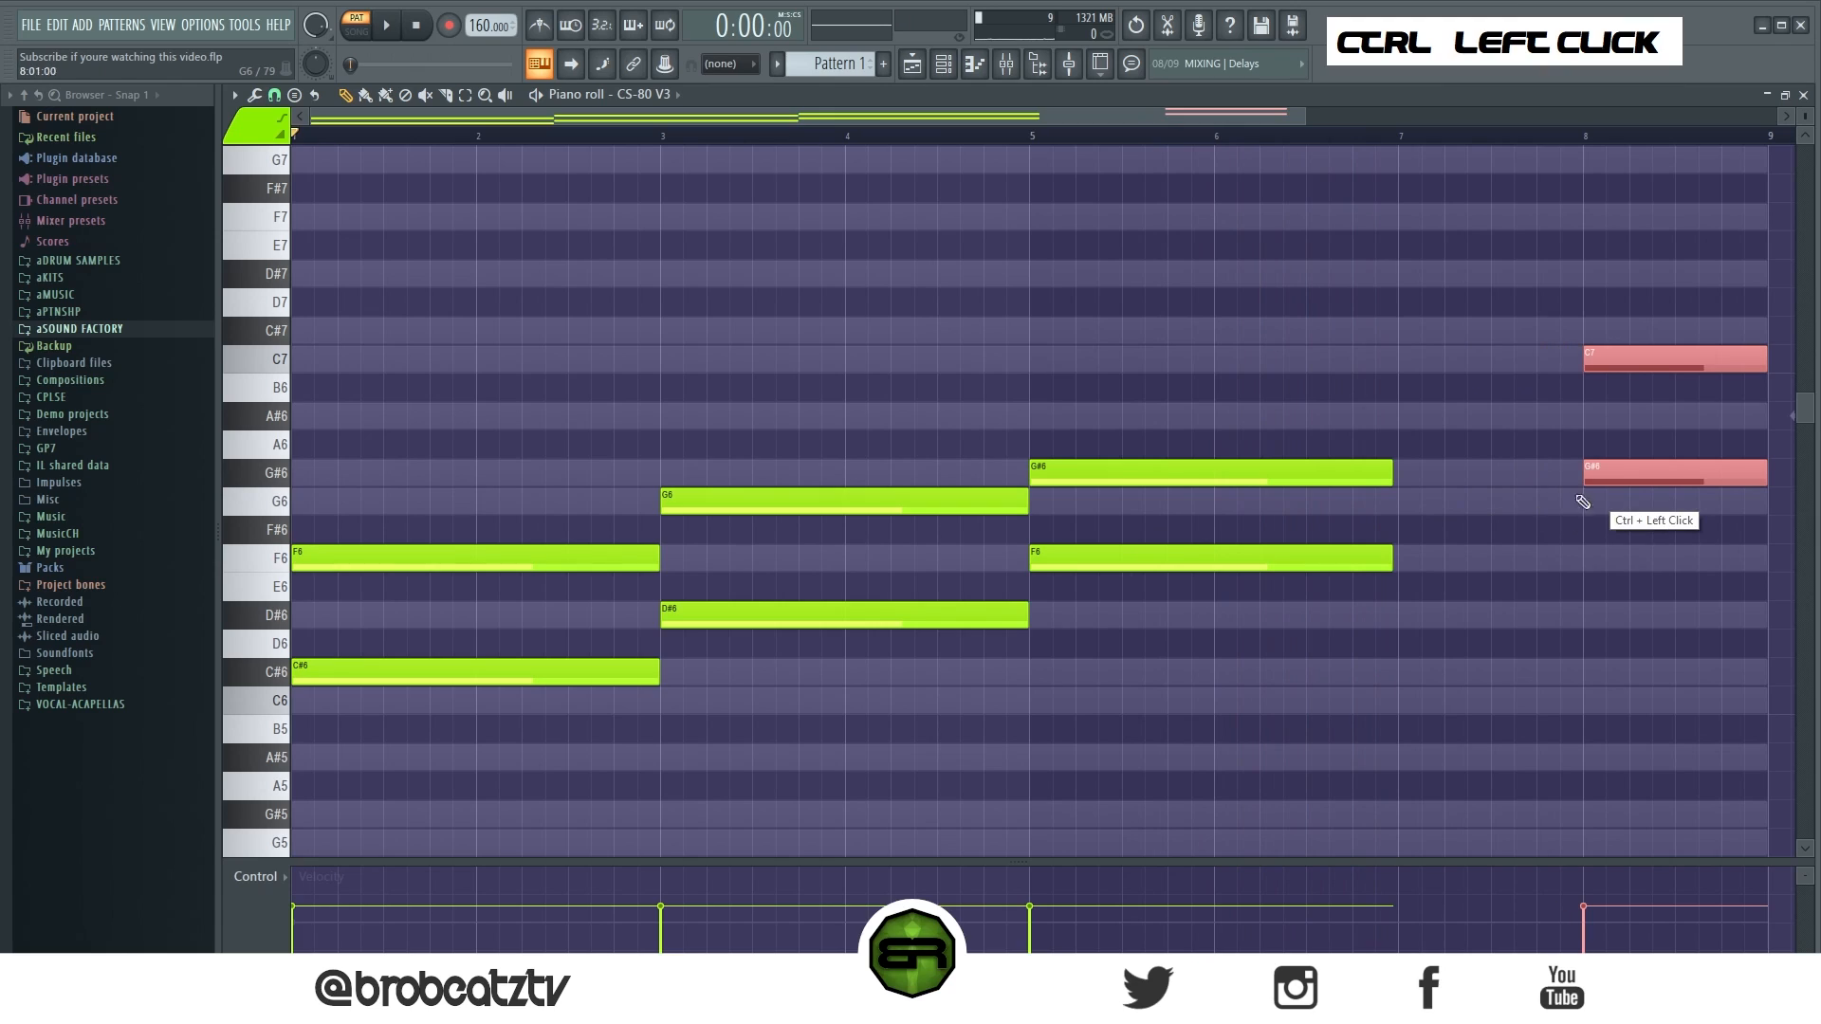
{"action": "left_click", "coordinate": [1375, 548], "text": "ctrl"}
{"action": "left_click_drag", "start_coordinate": [1132, 544], "coordinate": [1463, 551]}
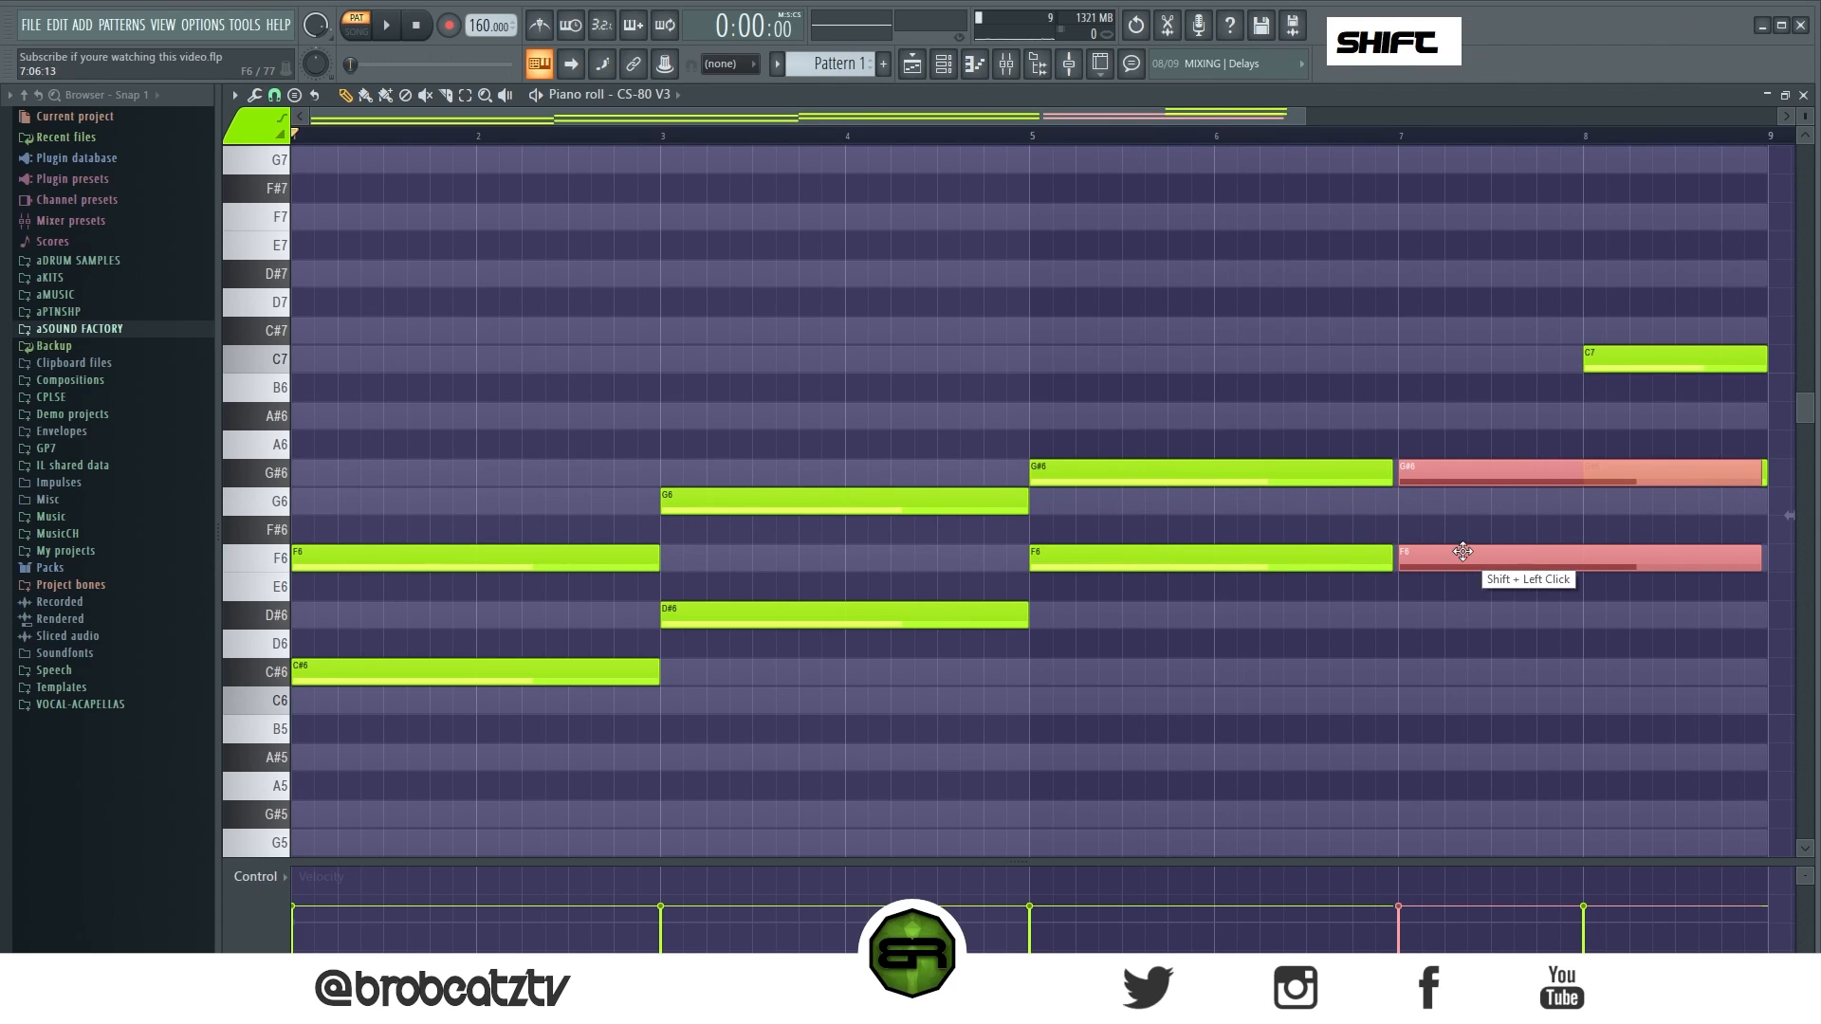
{"action": "left_click_drag", "start_coordinate": [1763, 561], "coordinate": [1576, 560]}
{"action": "right_click", "coordinate": [1631, 570]}
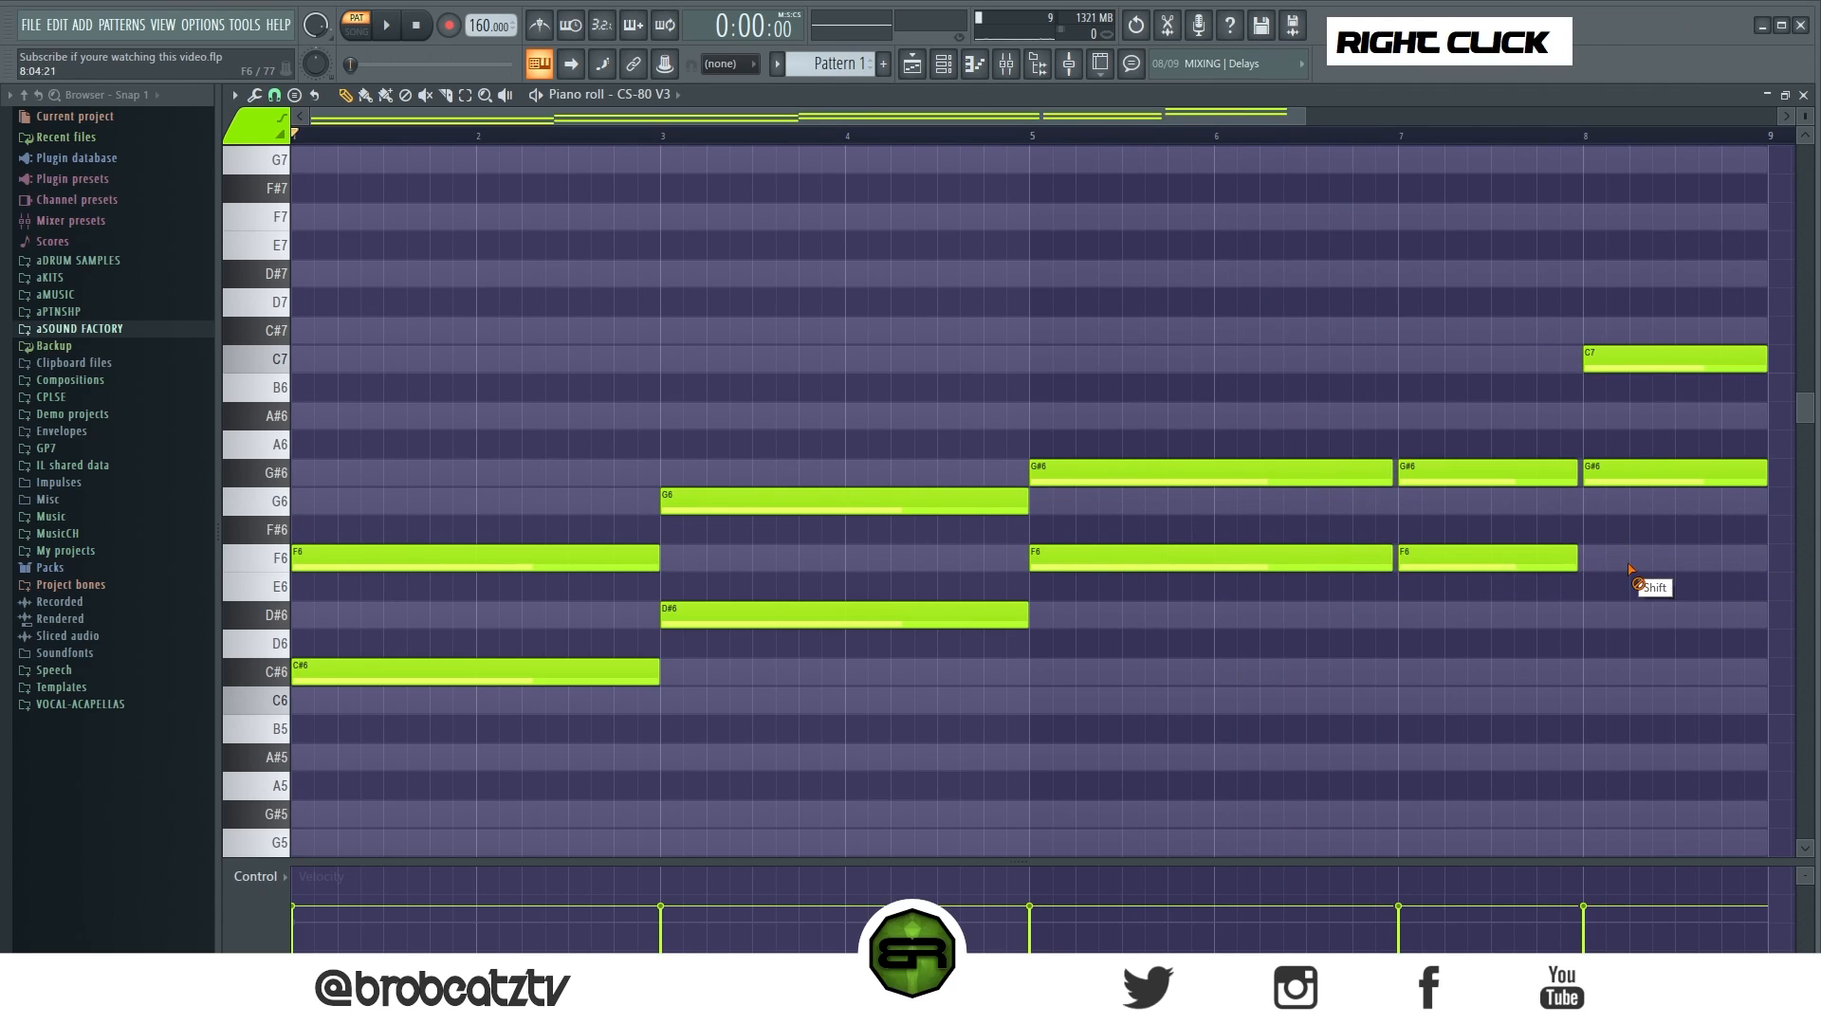
Move the start of the final C7 and G#6 chord to beat 2 of bar 8 and lengthen the preceding chord to just before it.
{"action": "key", "text": "space"}
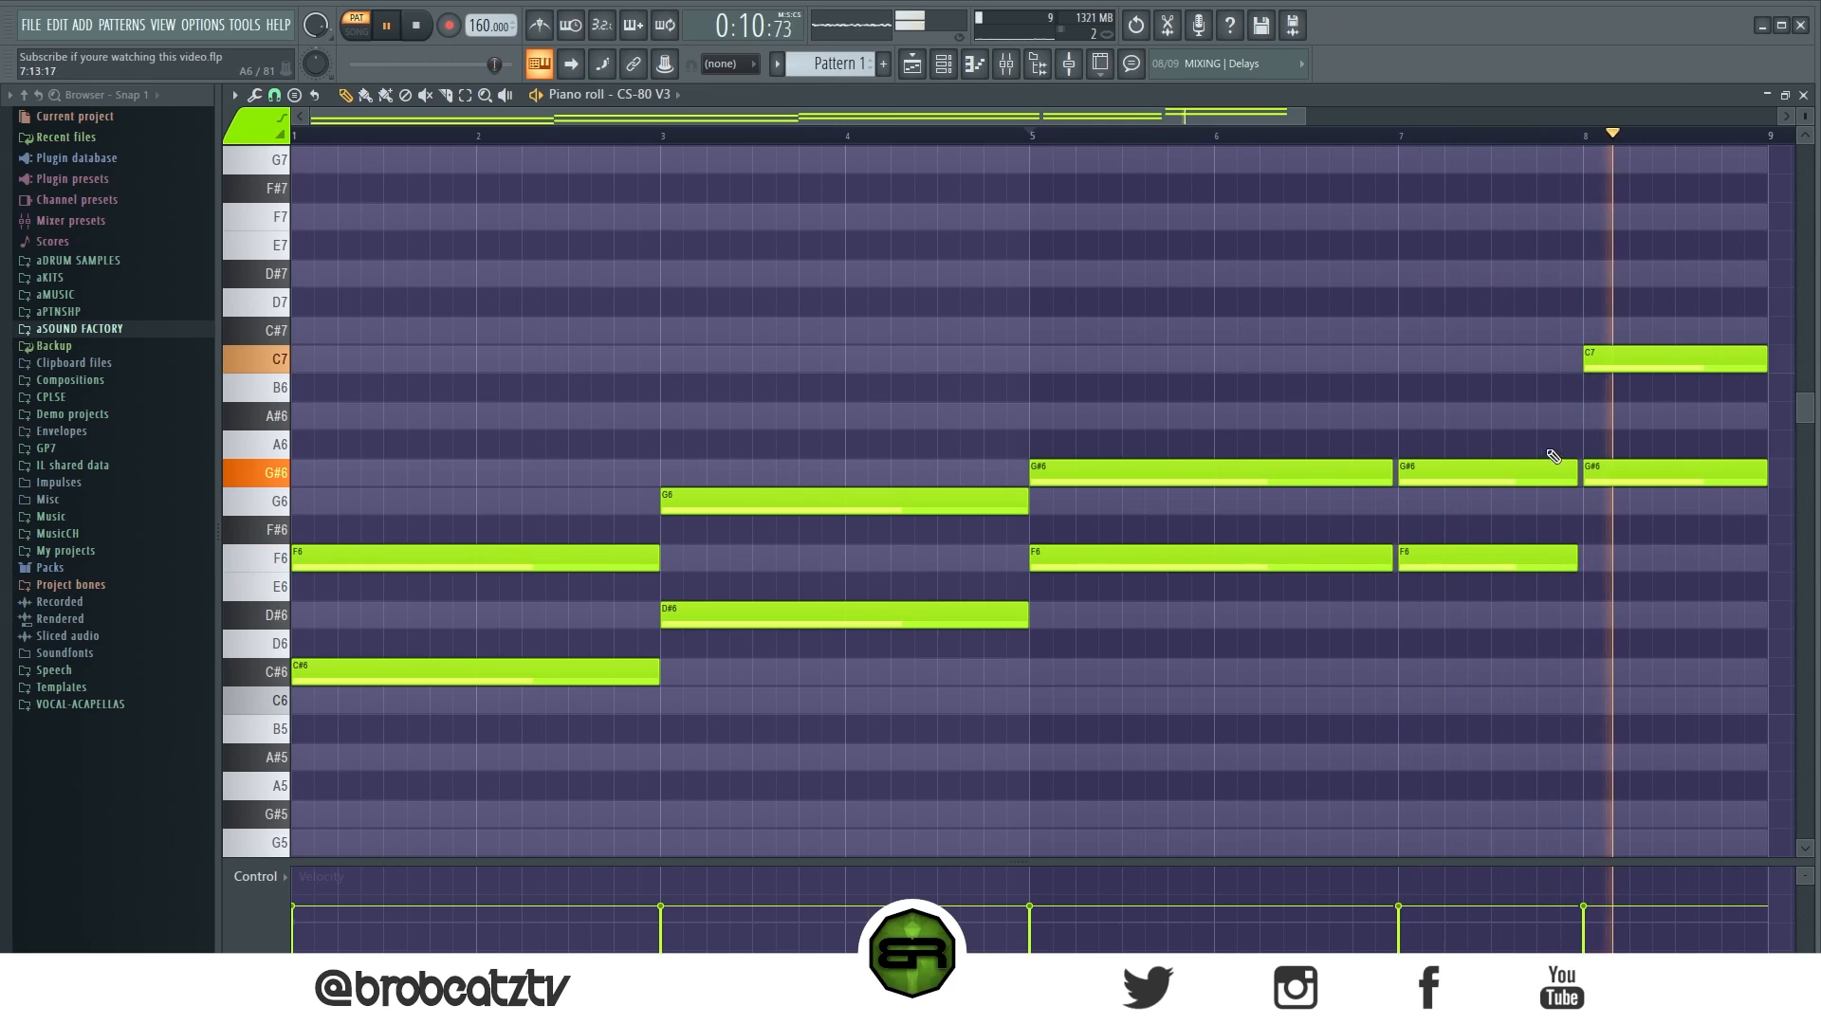
{"action": "key", "text": "space"}
{"action": "left_click_drag", "start_coordinate": [1618, 353], "coordinate": [1627, 575]}
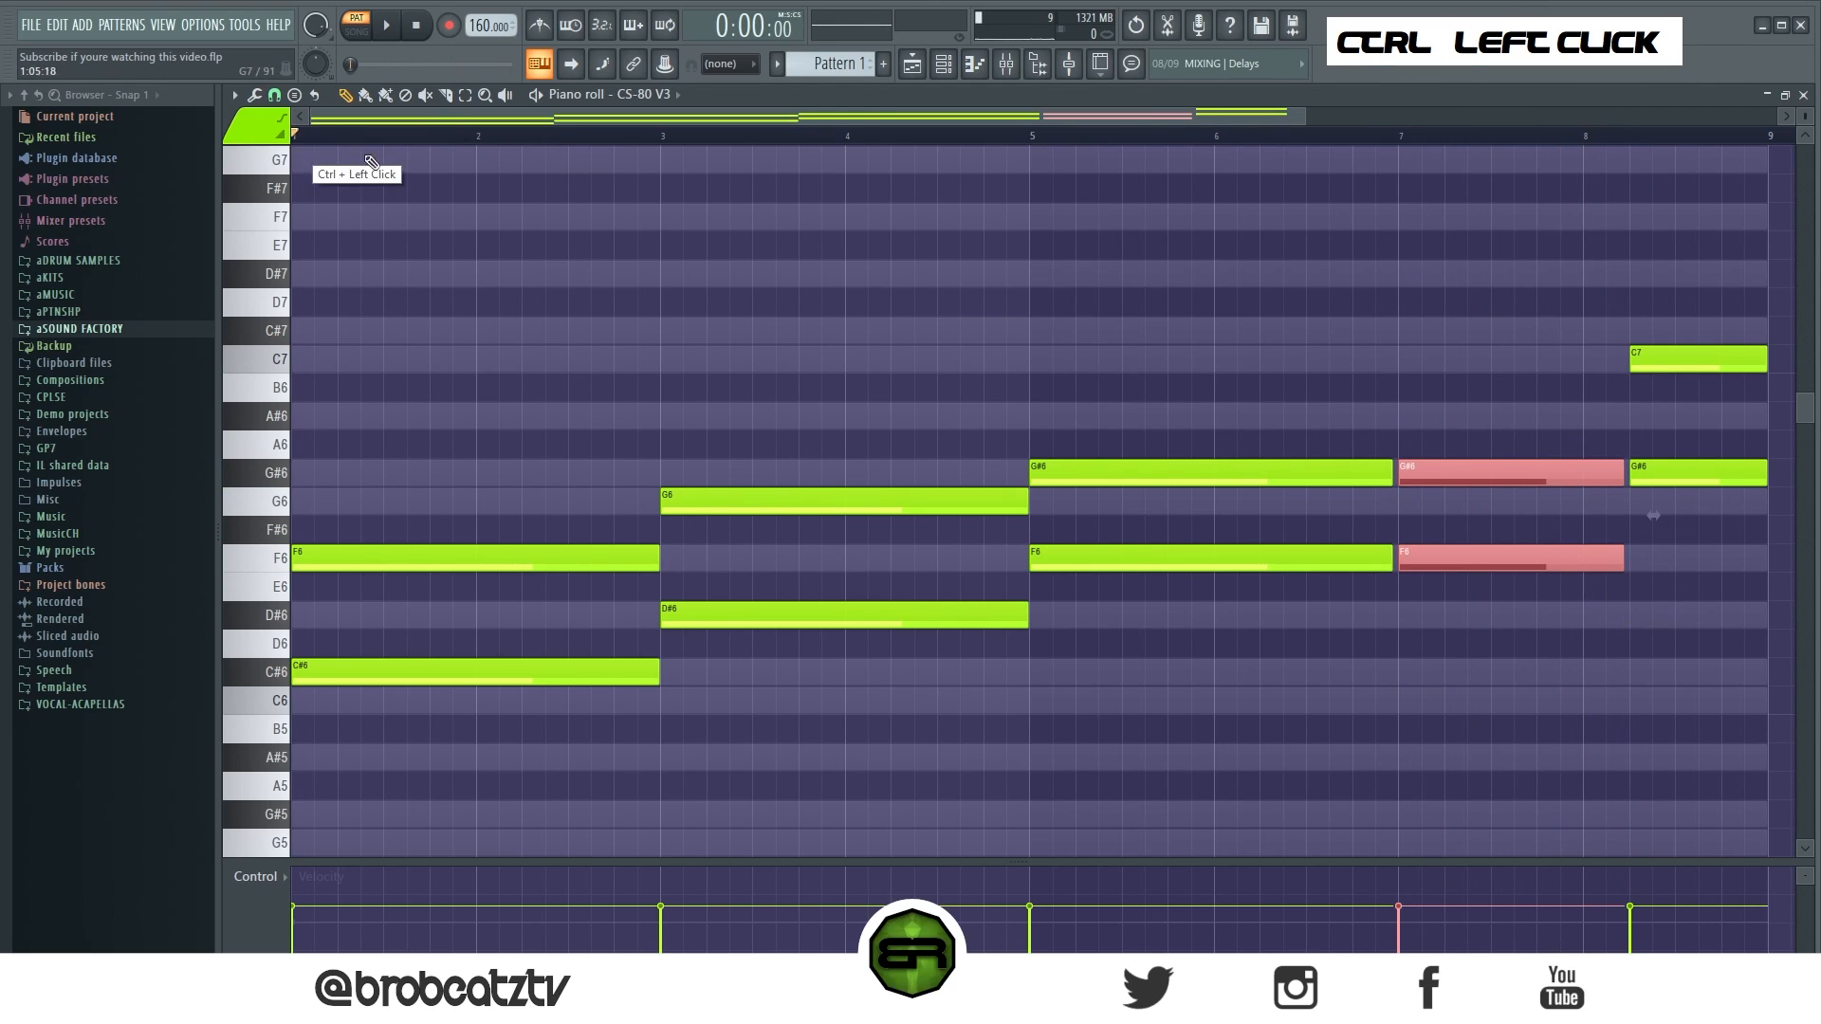
Play the revised progression with the metronome, stop it and turn the metronome off.
{"action": "key", "text": "space"}
{"action": "right_click", "coordinate": [750, 275]}
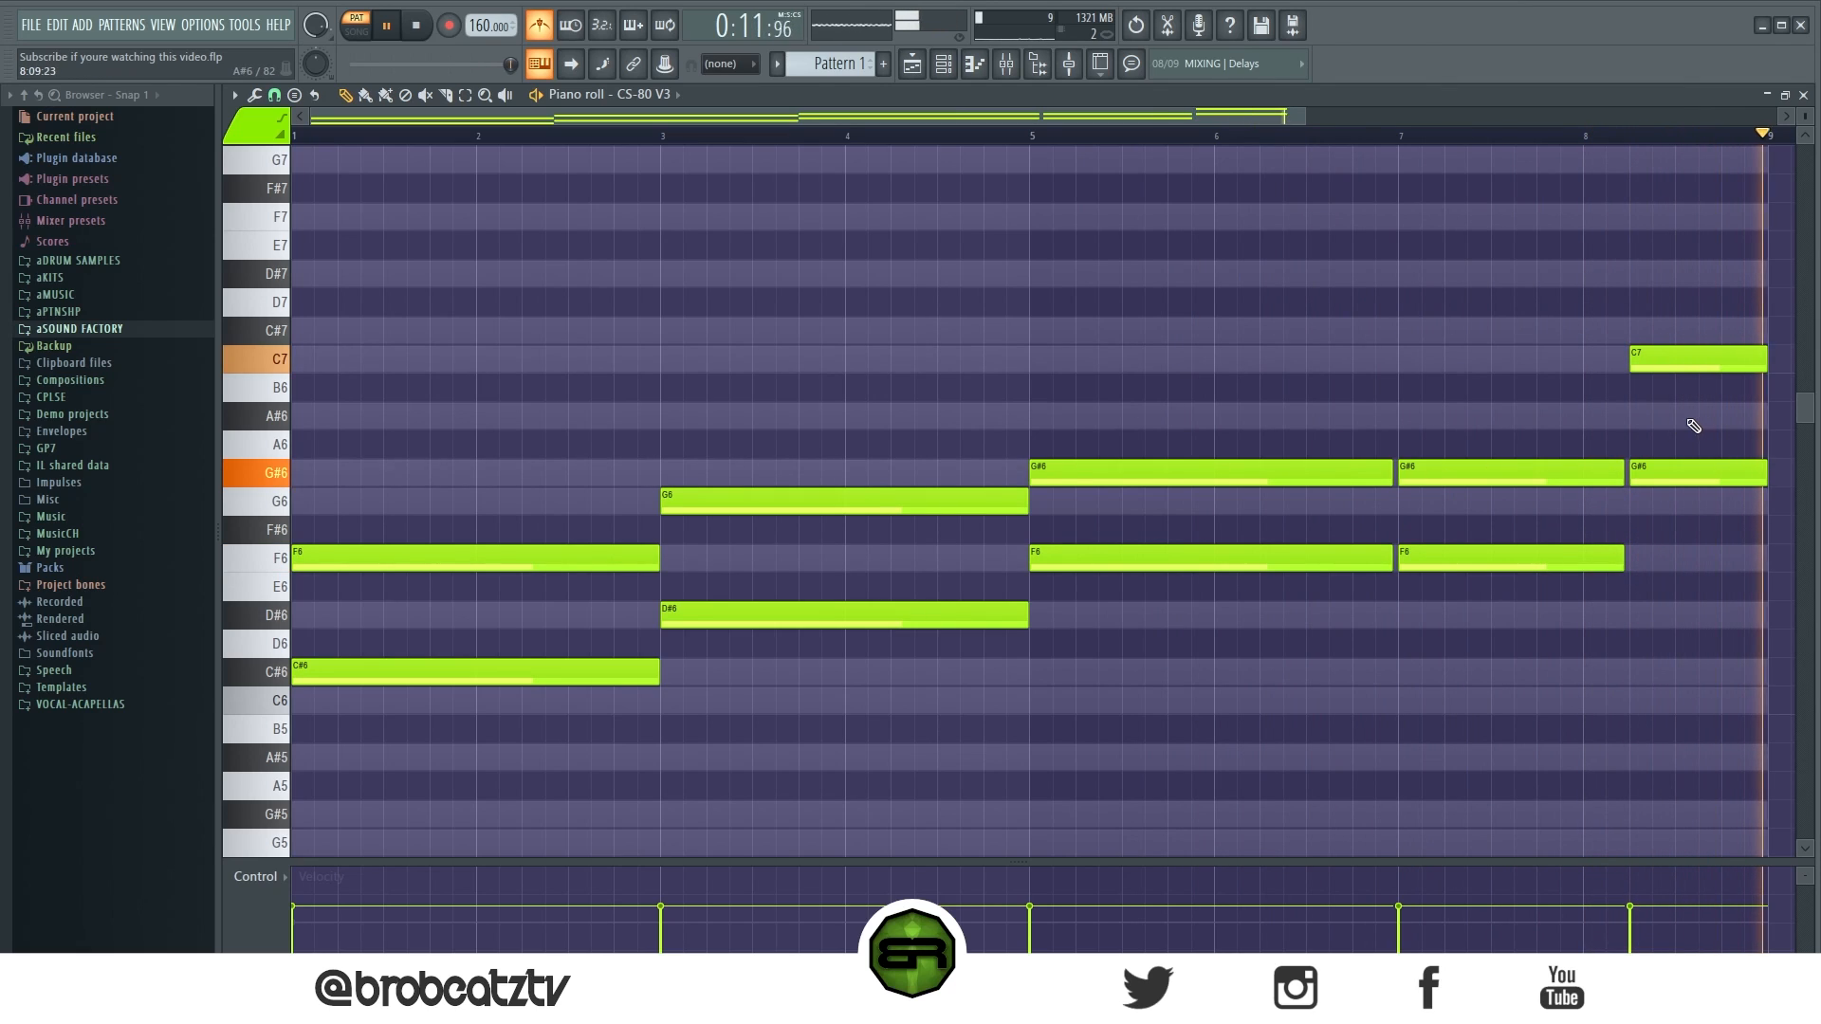
{"action": "key", "text": "space"}
{"action": "double_click", "coordinate": [540, 26]}
{"action": "right_click", "coordinate": [748, 296]}
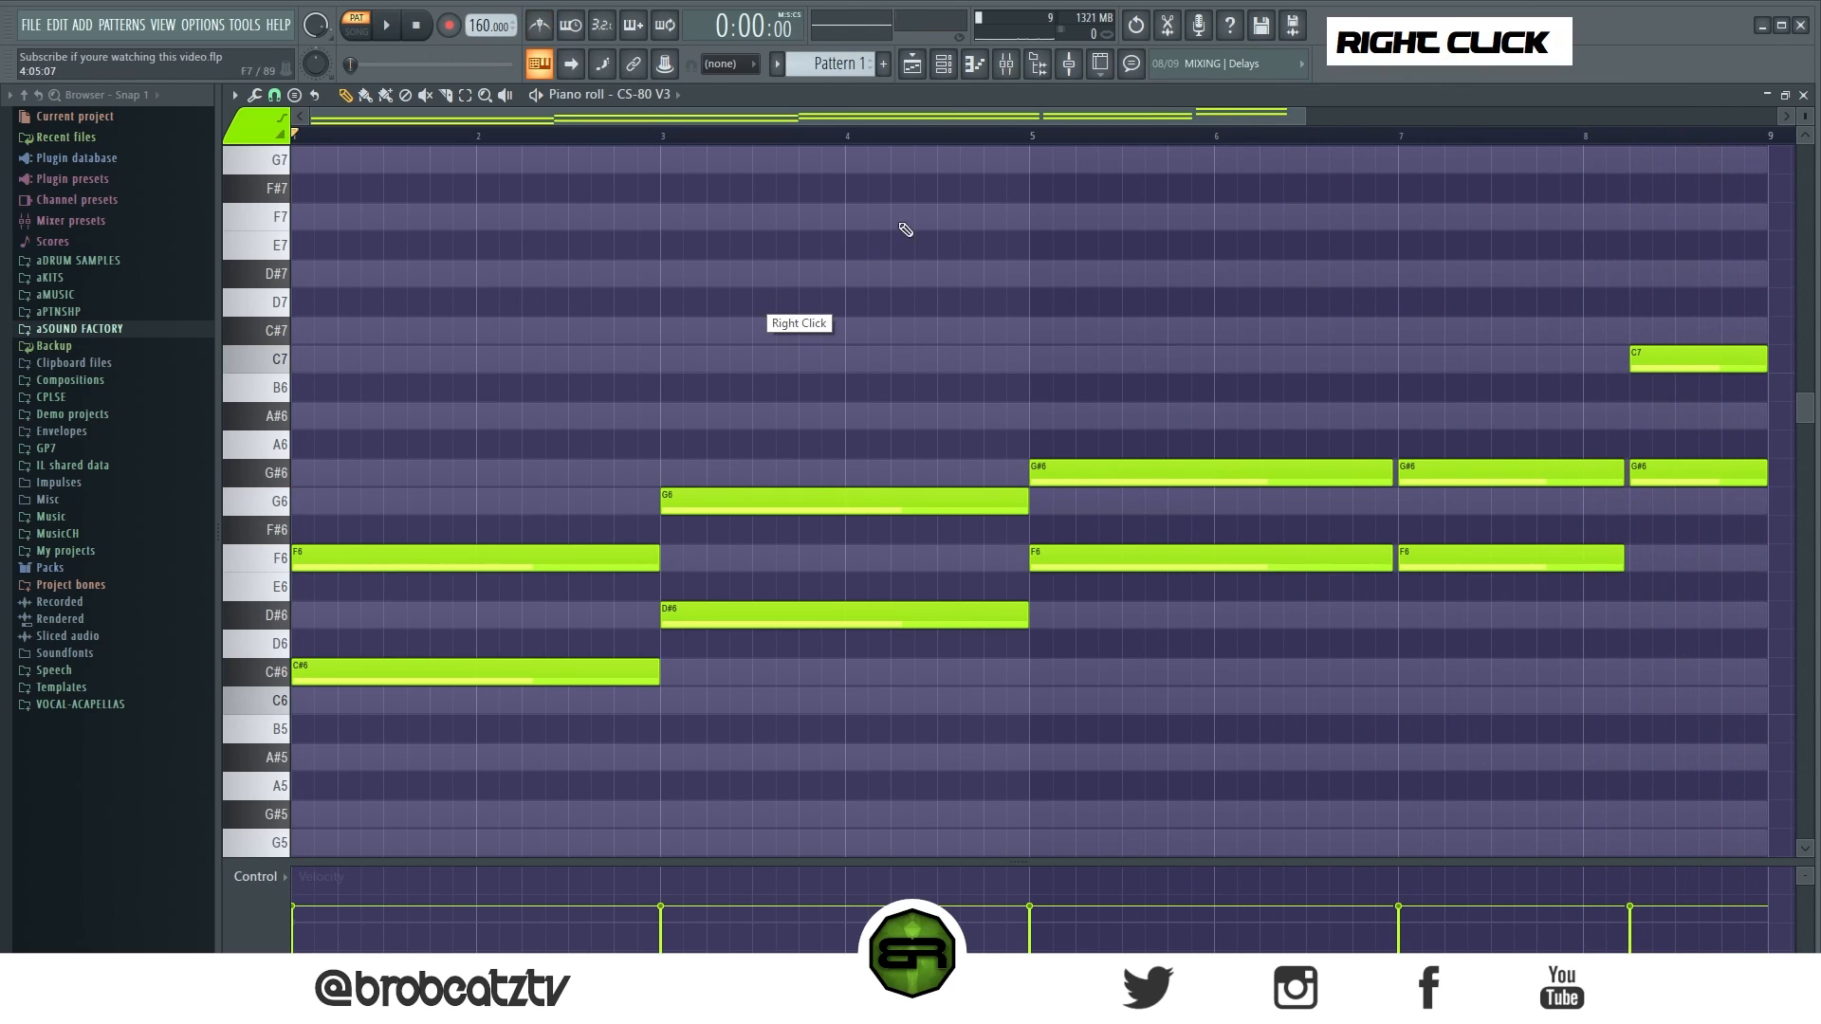
Copy the first CS-80 V3 channel's notes and paste them into the Serum channel.
{"action": "left_click", "coordinate": [953, 68]}
{"action": "right_click", "coordinate": [635, 247]}
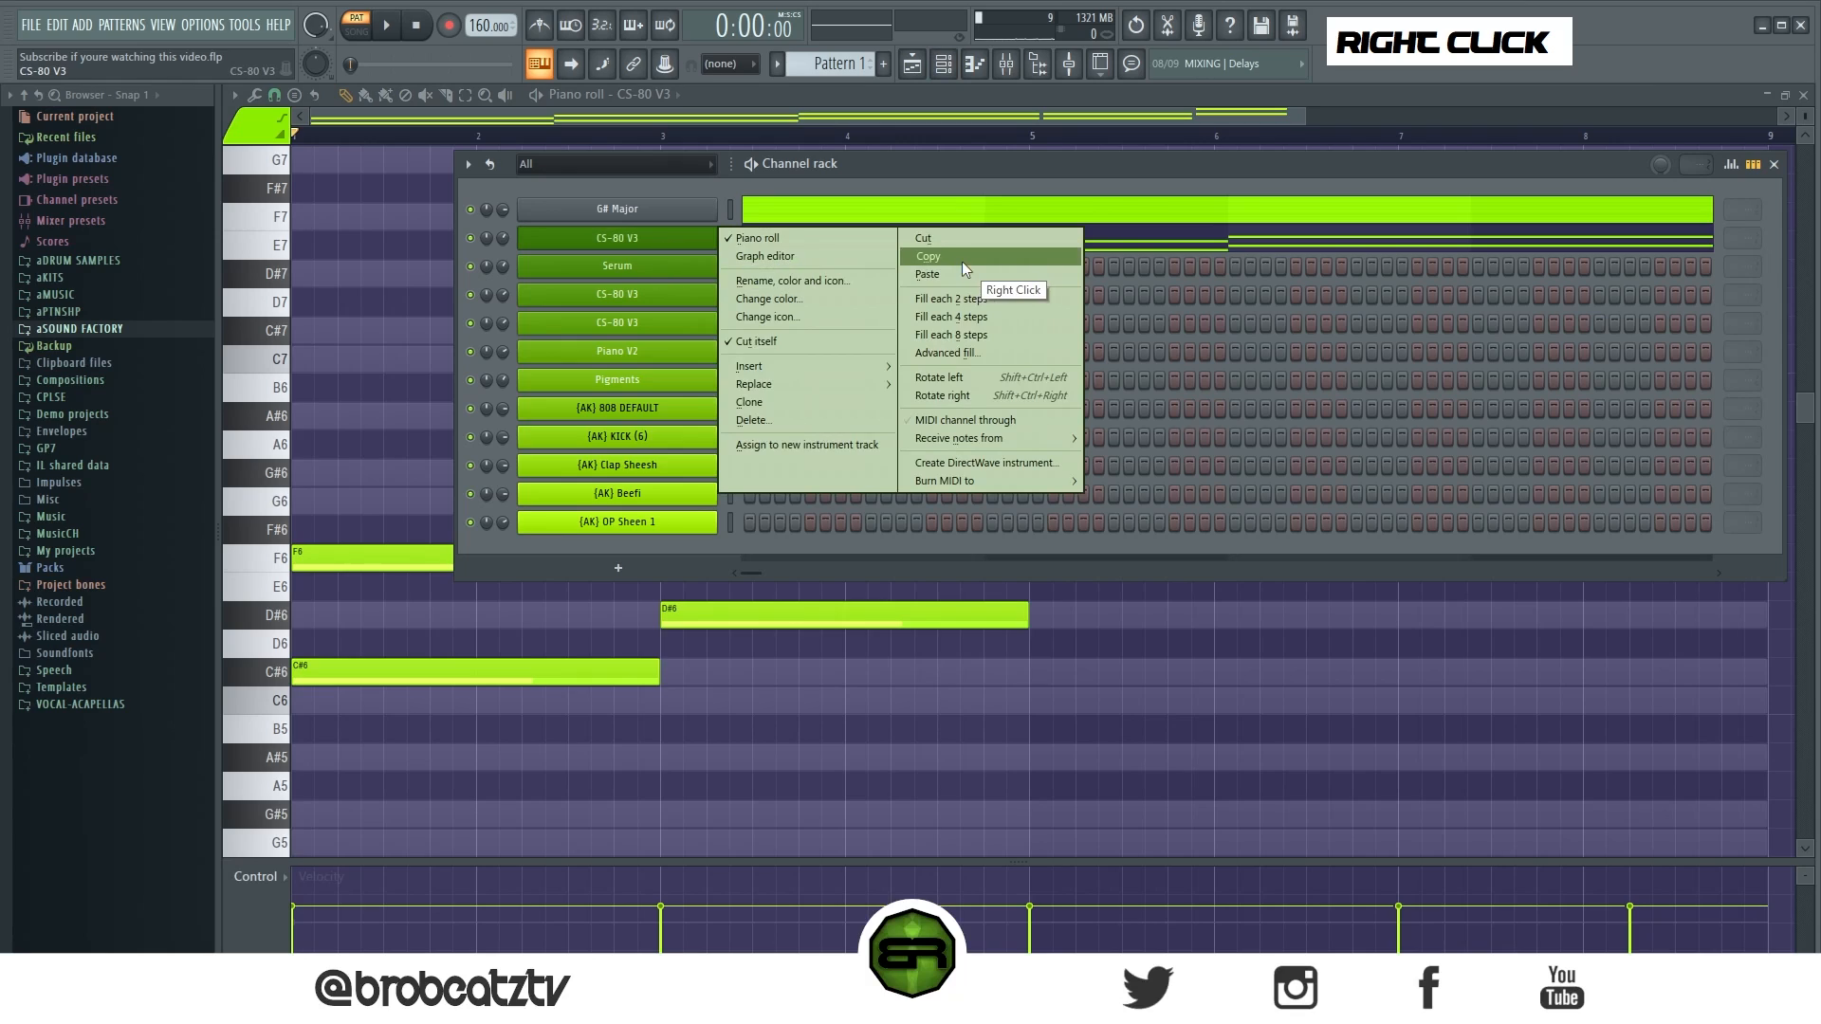
{"action": "left_click", "coordinate": [962, 260]}
{"action": "right_click", "coordinate": [593, 255]}
{"action": "left_click", "coordinate": [947, 302]}
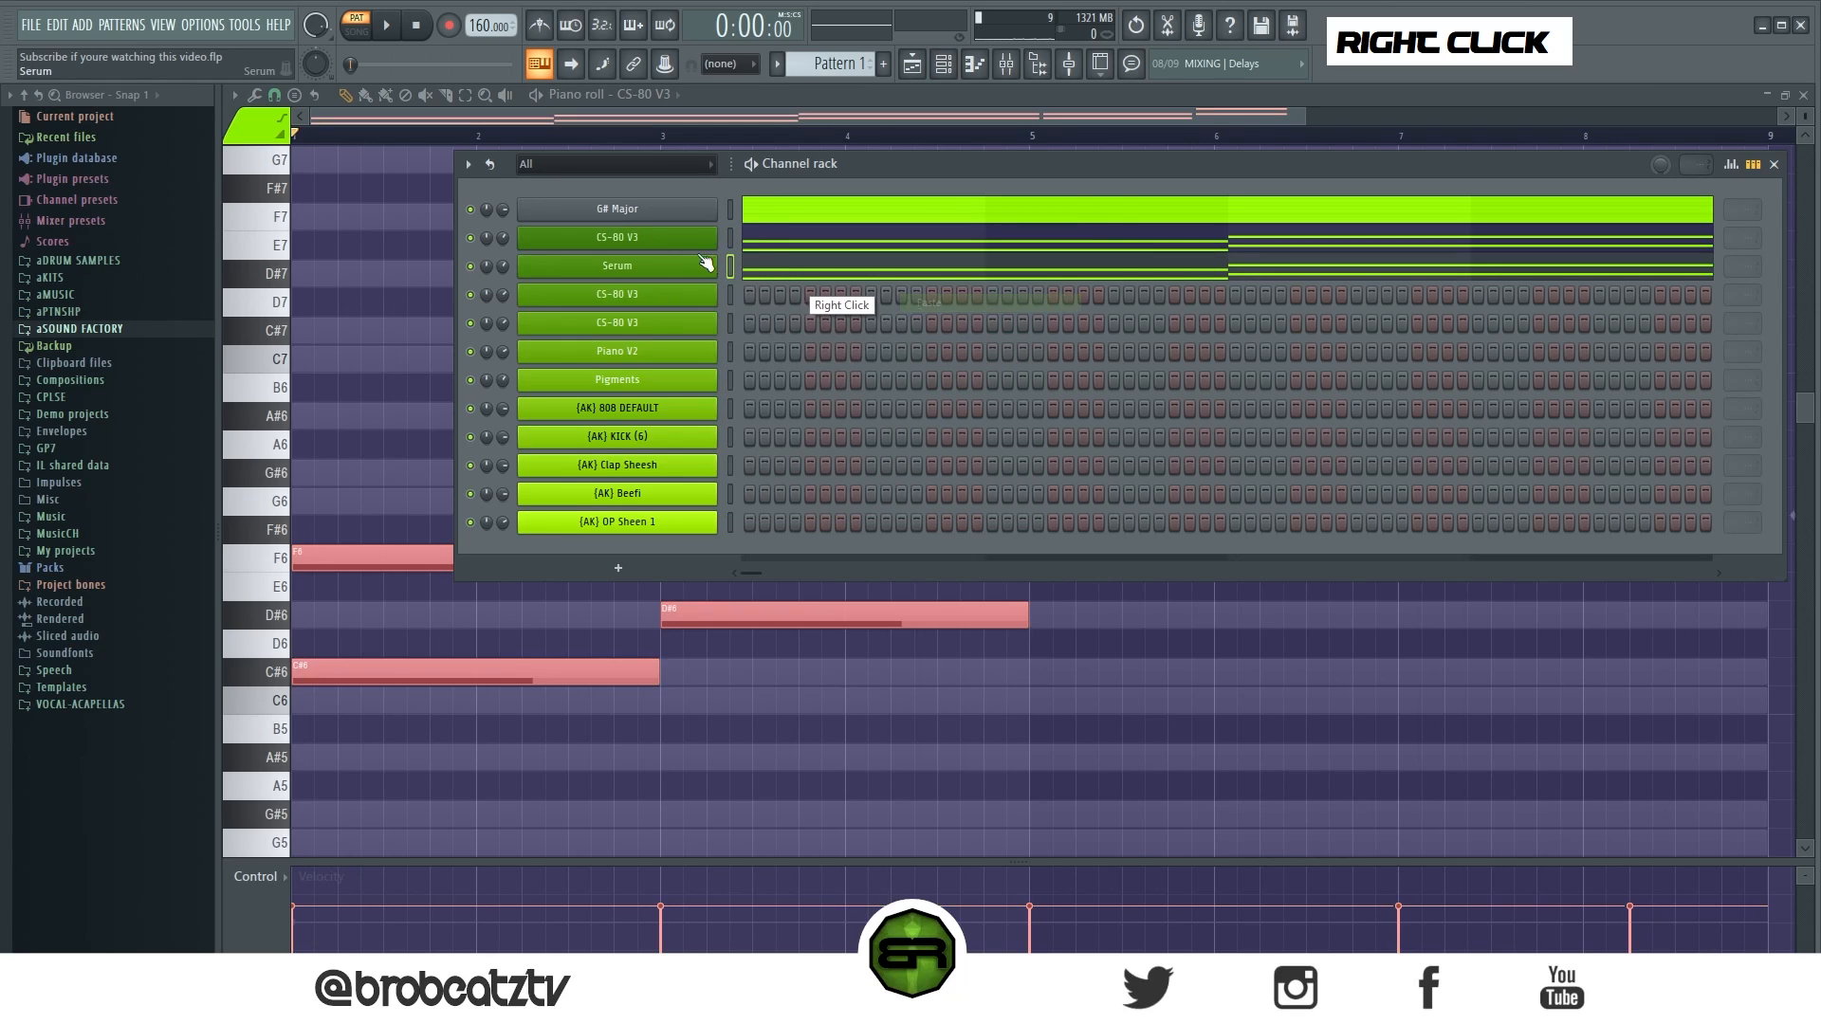
{"action": "right_click", "coordinate": [662, 280]}
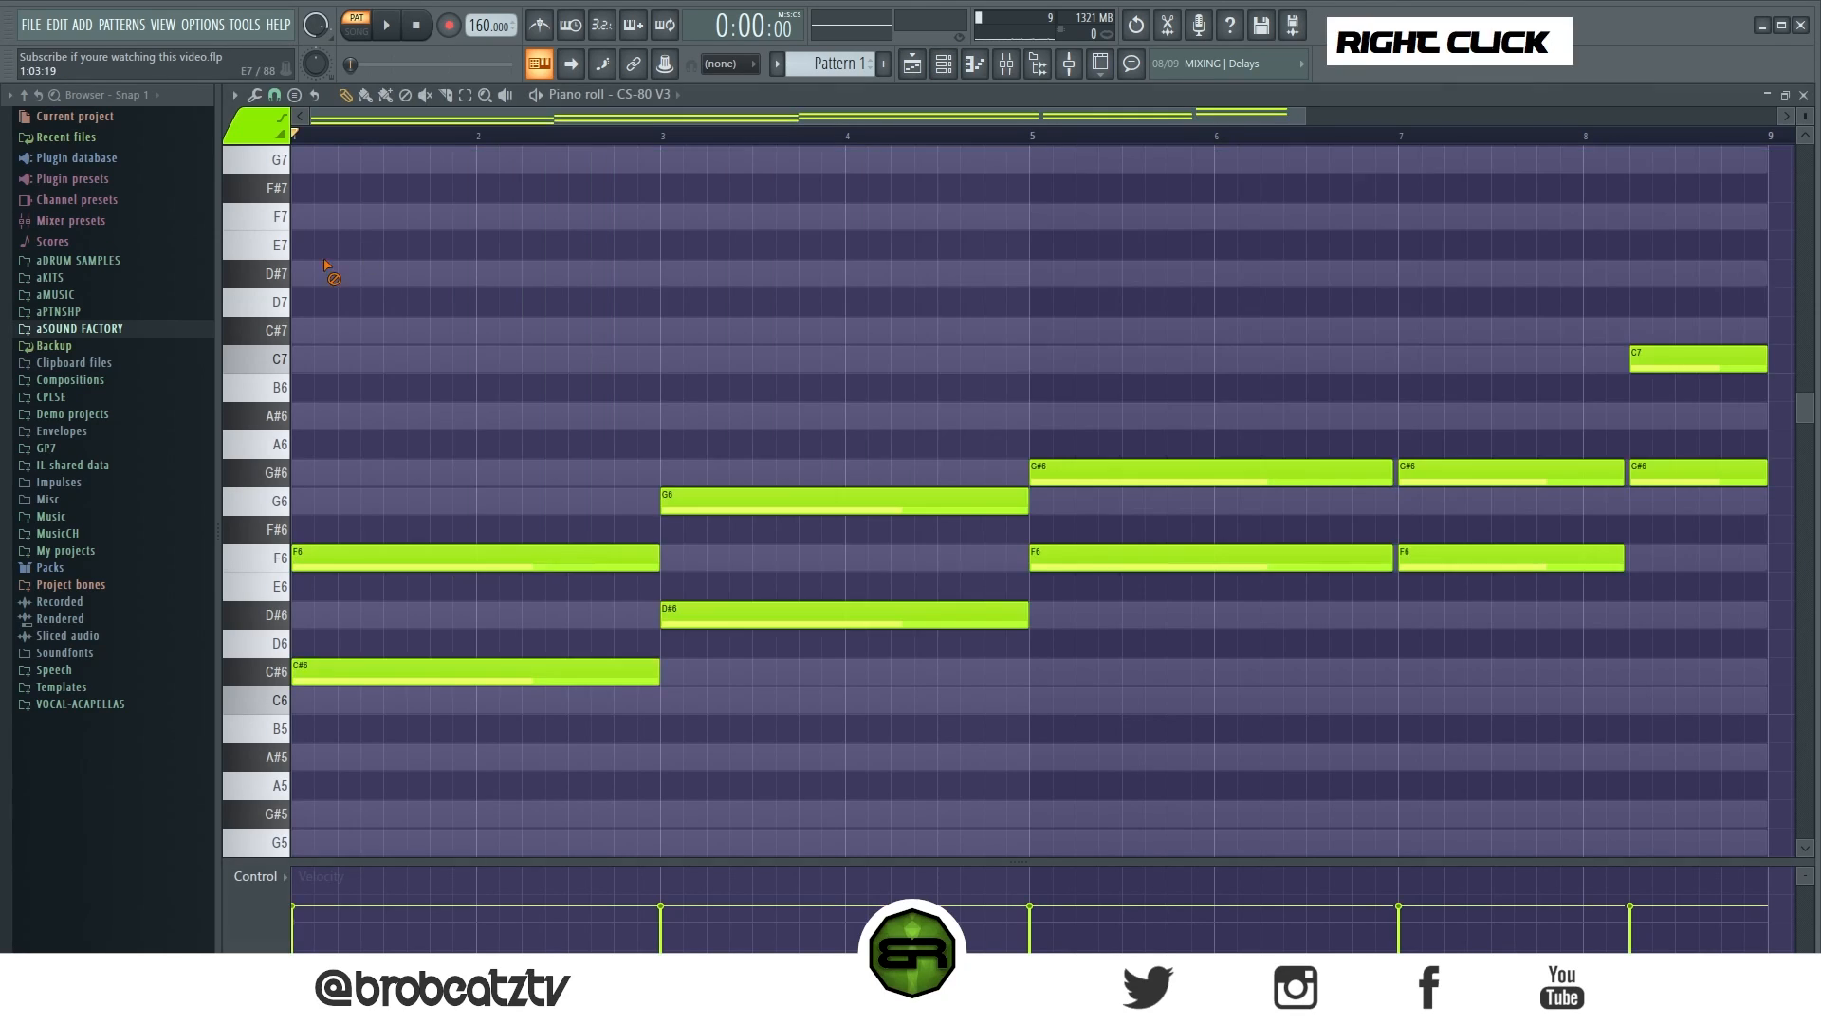
Set the Serum channel volume to 66% while the layered pattern plays.
{"action": "key", "text": "space"}
{"action": "left_click", "coordinate": [949, 66]}
{"action": "left_click_drag", "start_coordinate": [502, 266], "coordinate": [502, 276]}
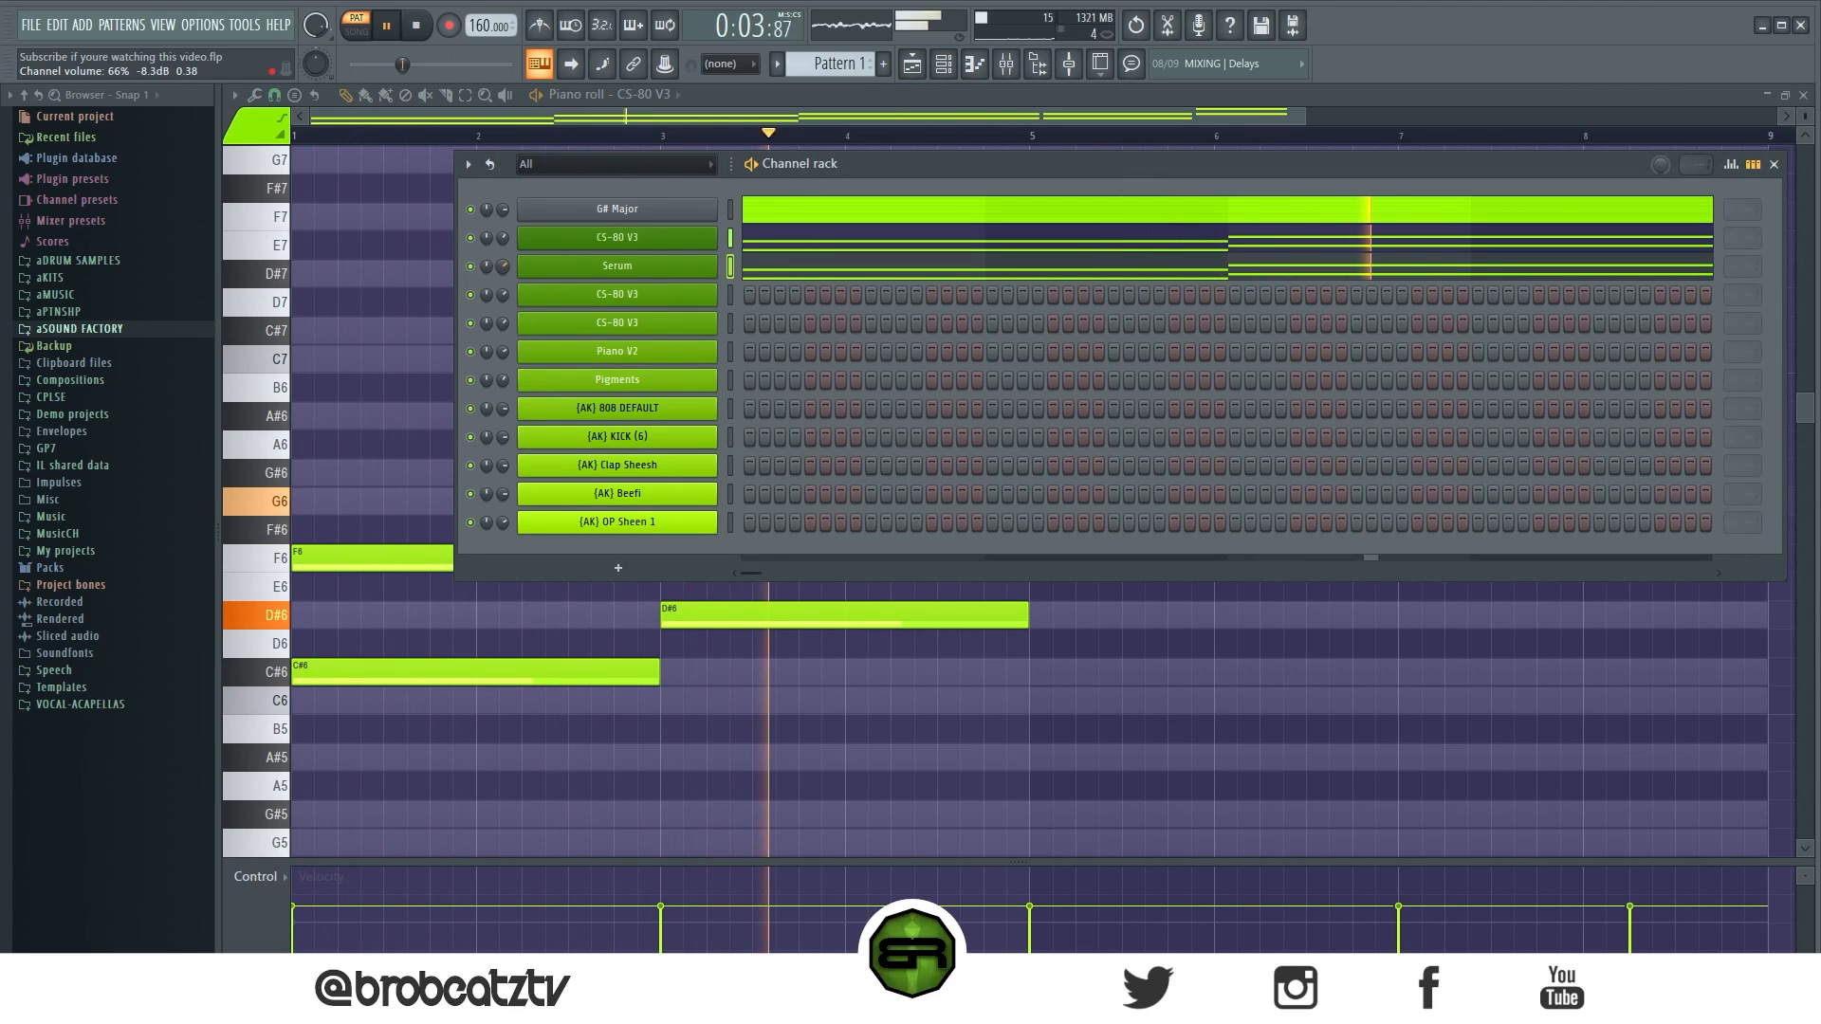
{"action": "right_click", "coordinate": [823, 374]}
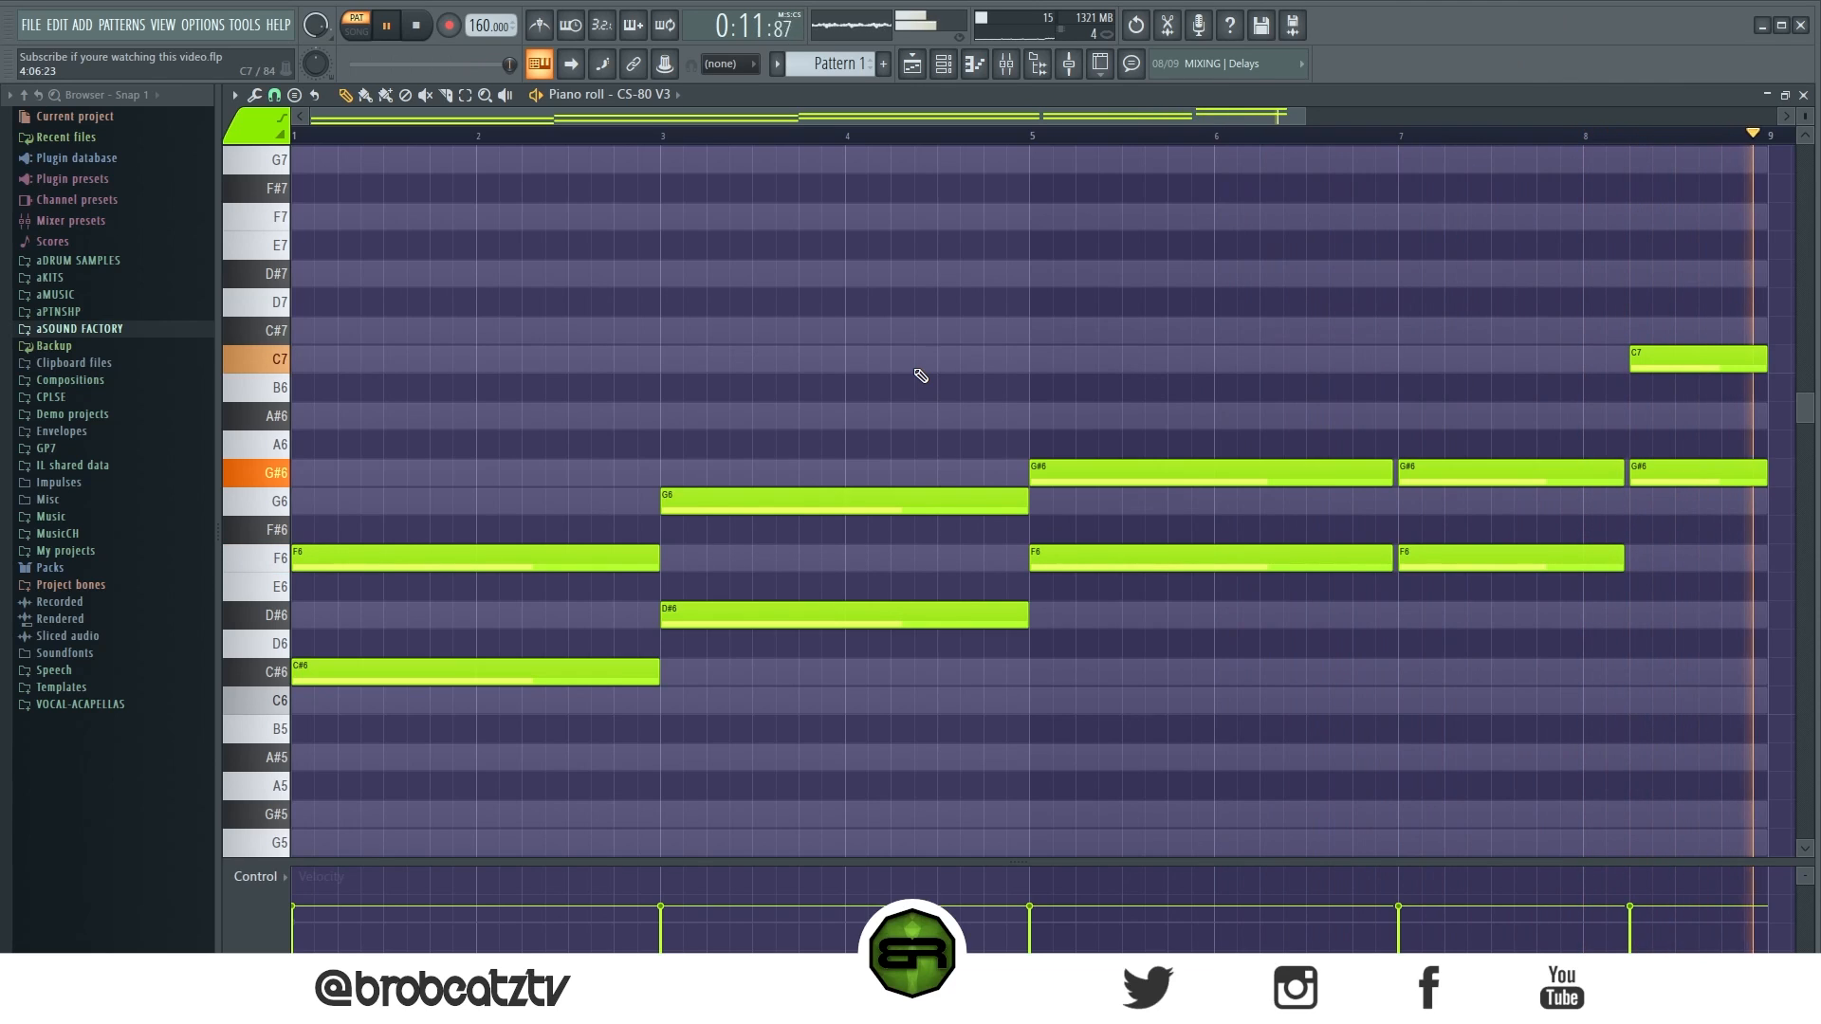
{"action": "key", "text": "space"}
Open the first CS-80 V3 and Serum instruments in turn to examine their sounds, closing each one.
{"action": "left_click", "coordinate": [943, 65]}
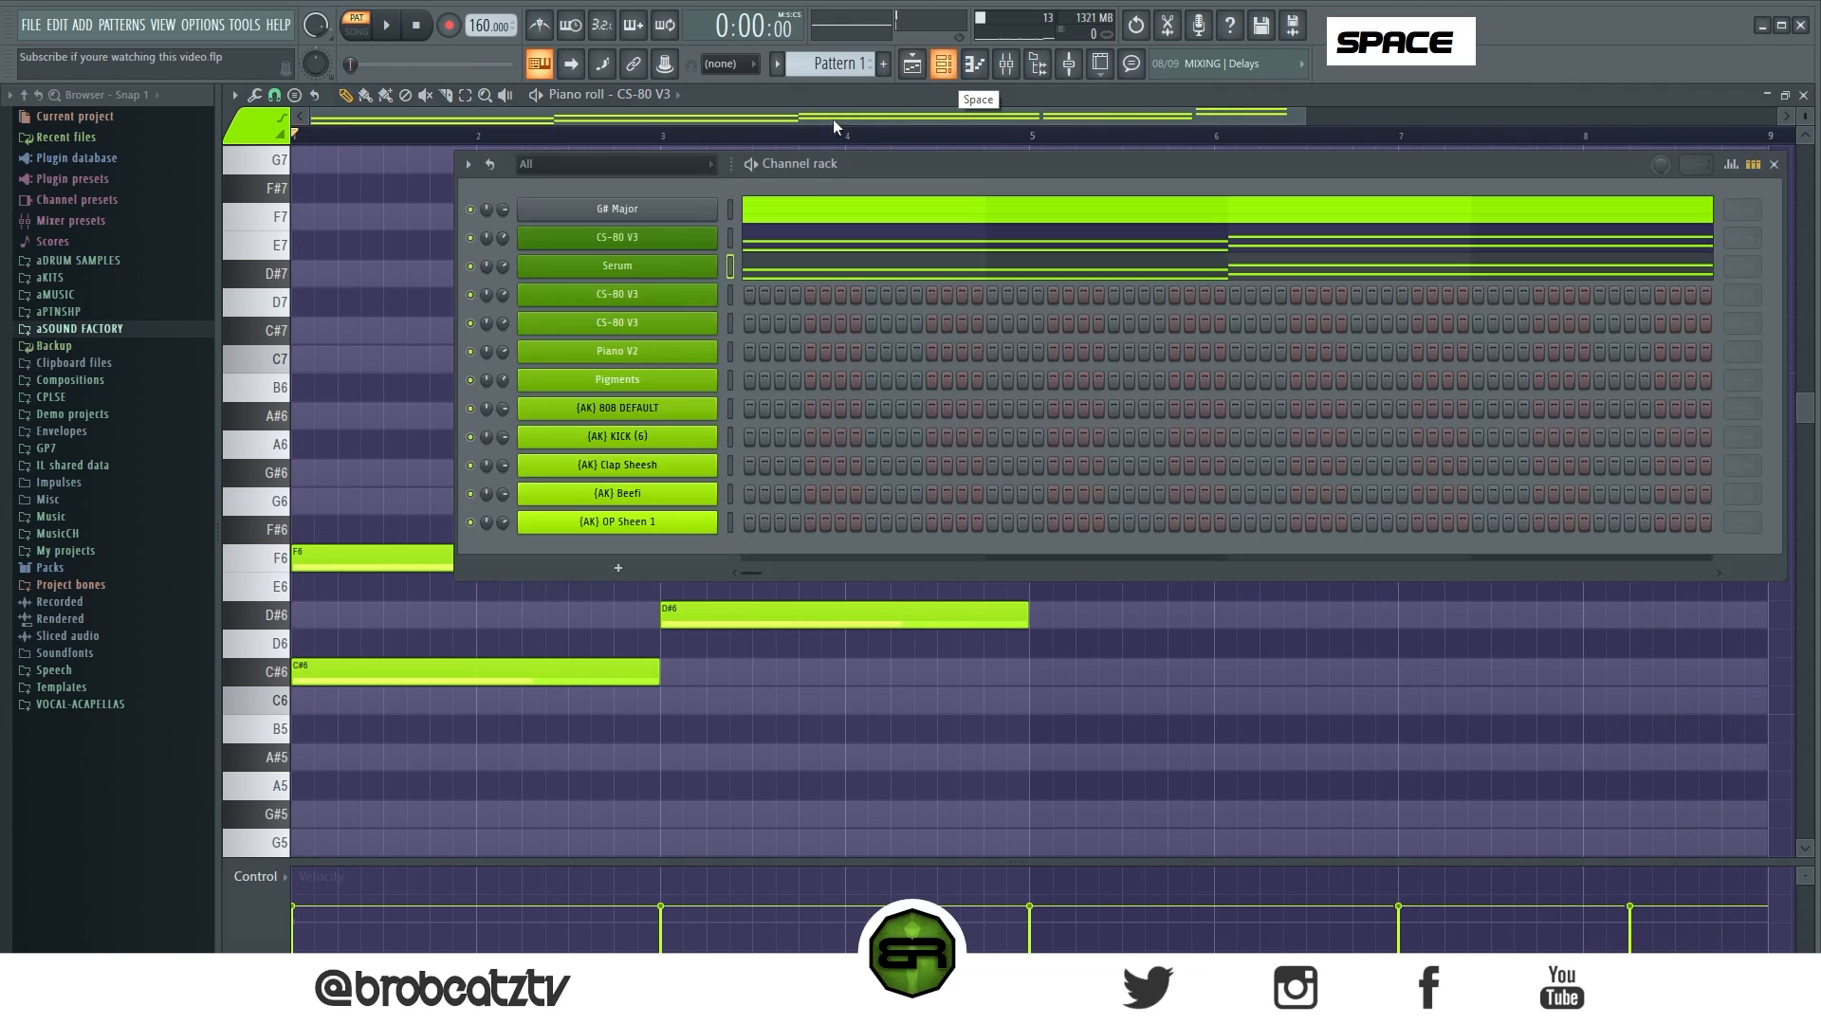
{"action": "left_click", "coordinate": [538, 258]}
{"action": "left_click", "coordinate": [1516, 108]}
{"action": "left_click", "coordinate": [685, 268]}
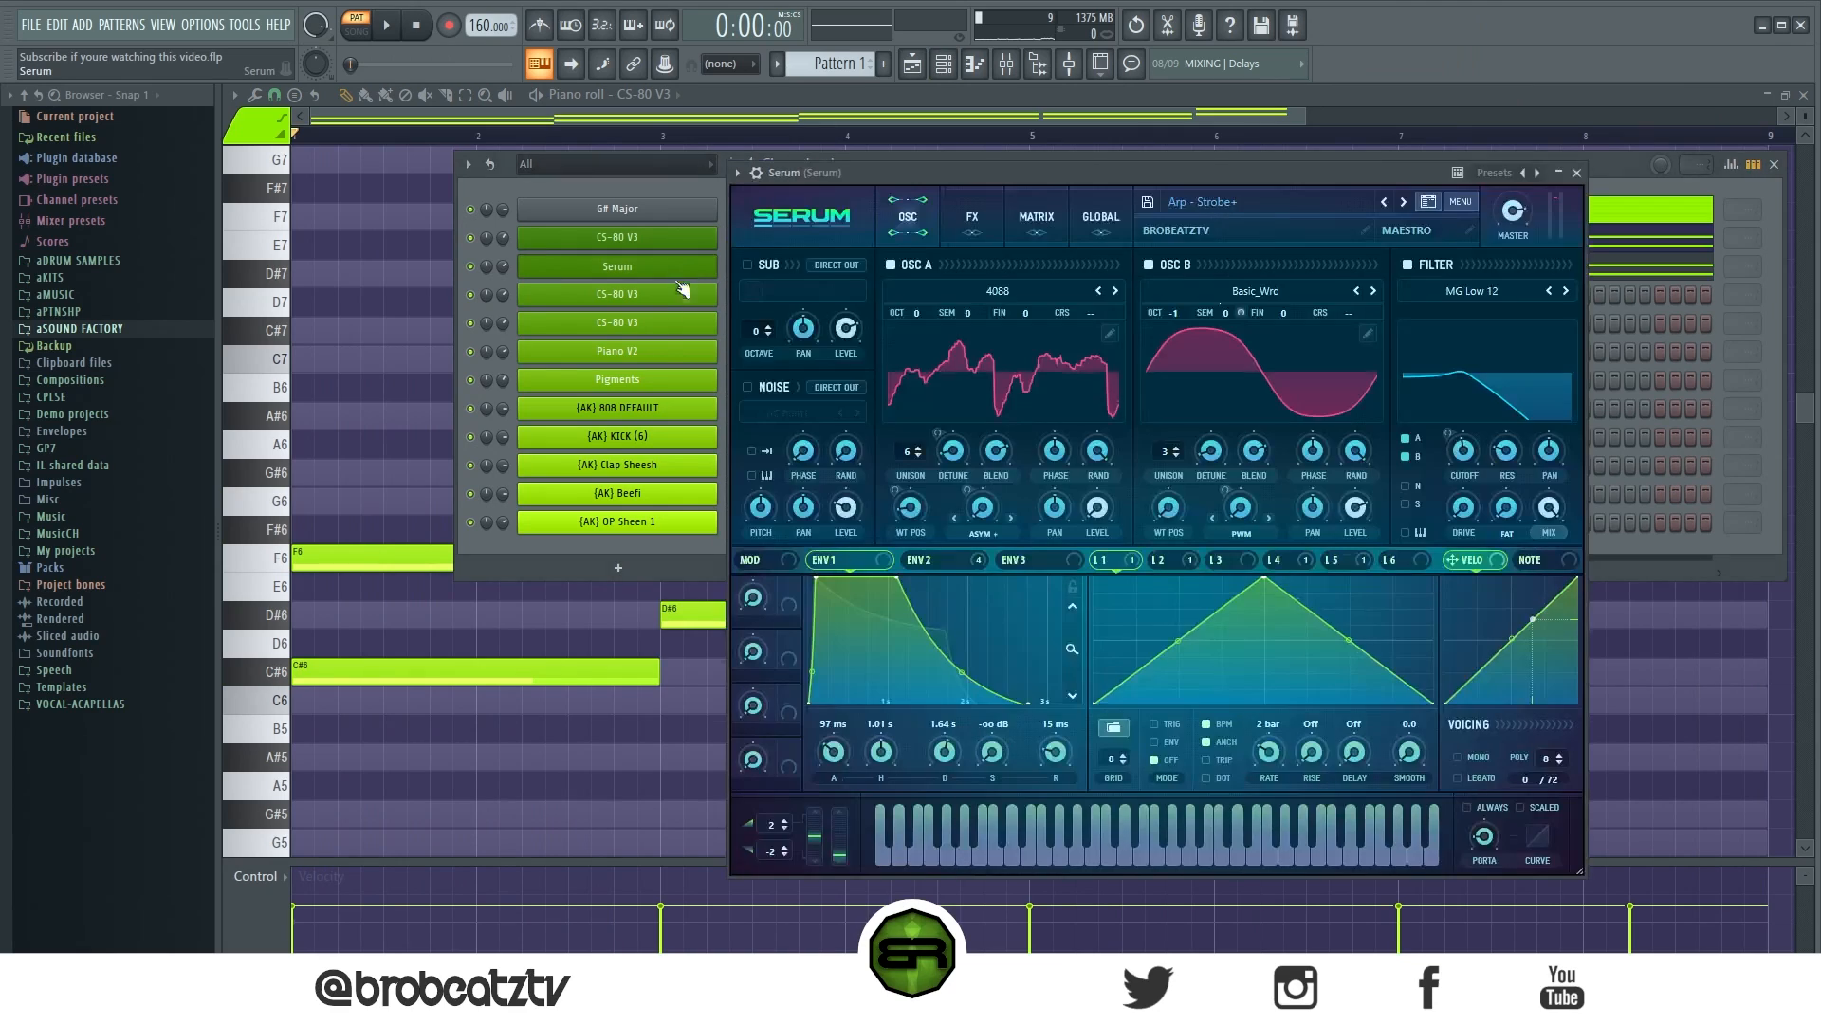
{"action": "left_click_drag", "start_coordinate": [1072, 178], "coordinate": [950, 164]}
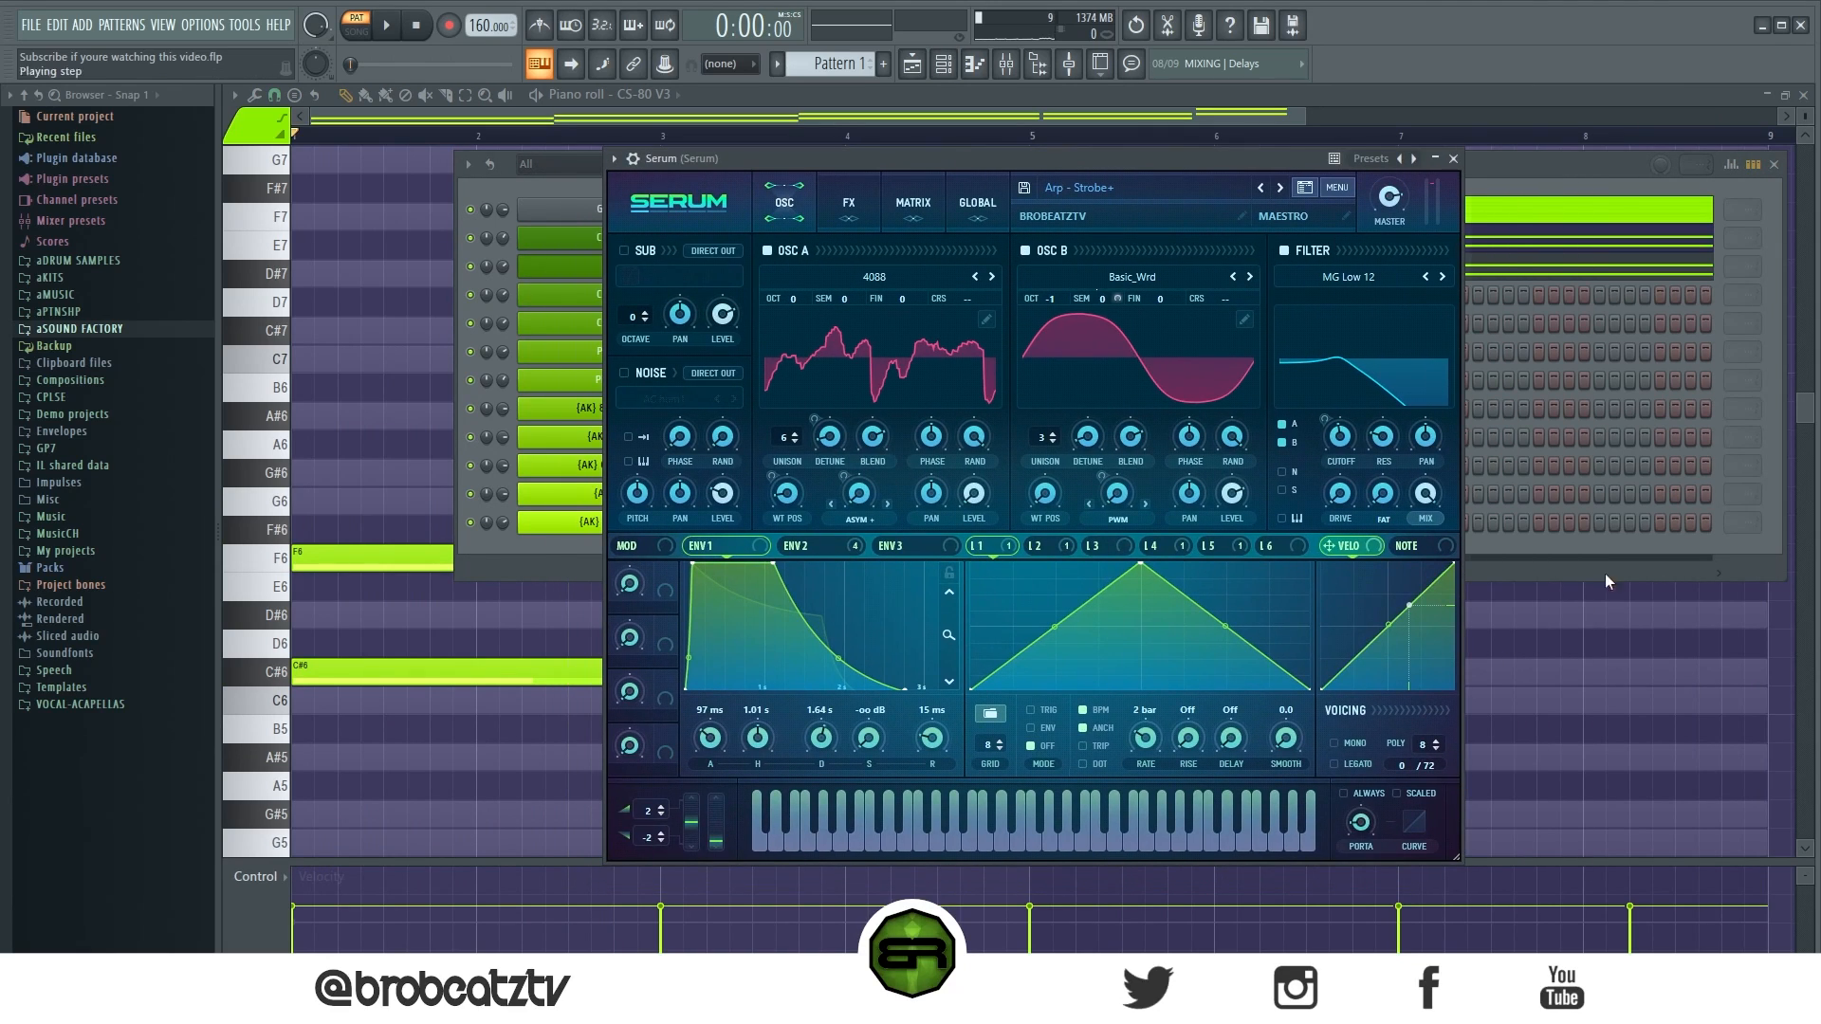
{"action": "double_click", "coordinate": [1492, 209]}
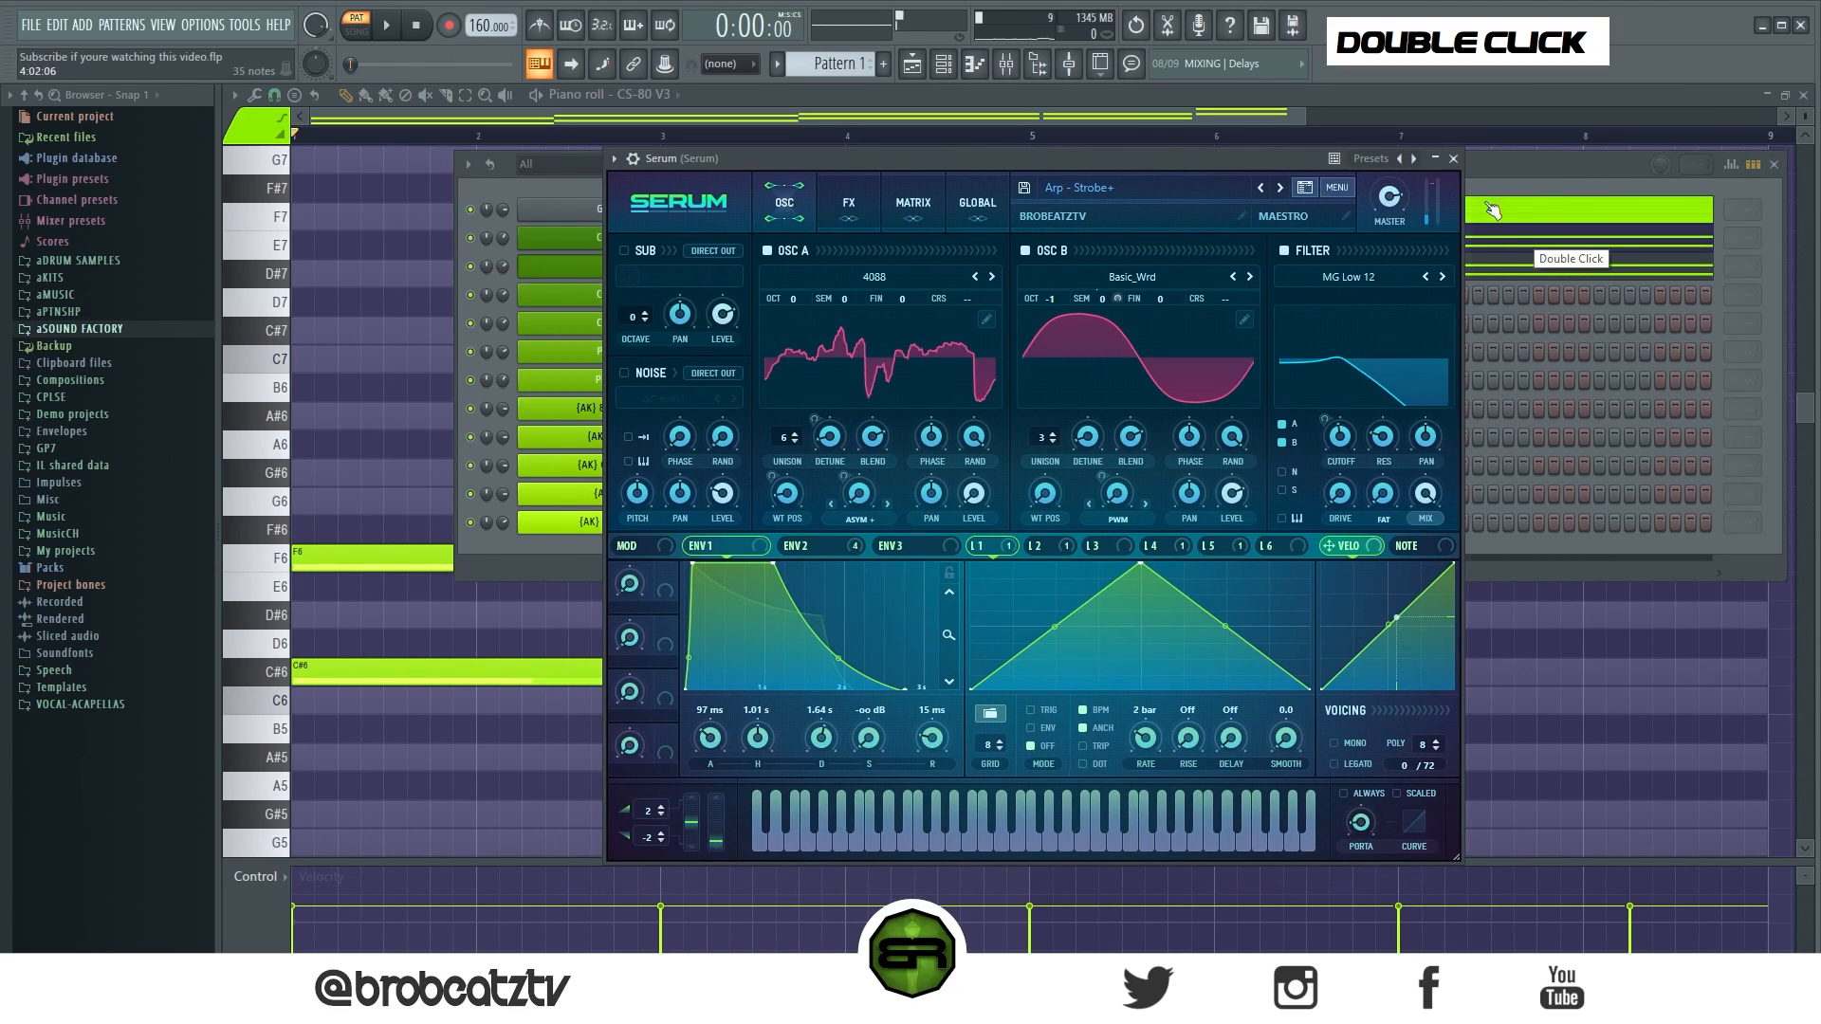
{"action": "left_click", "coordinate": [1454, 160]}
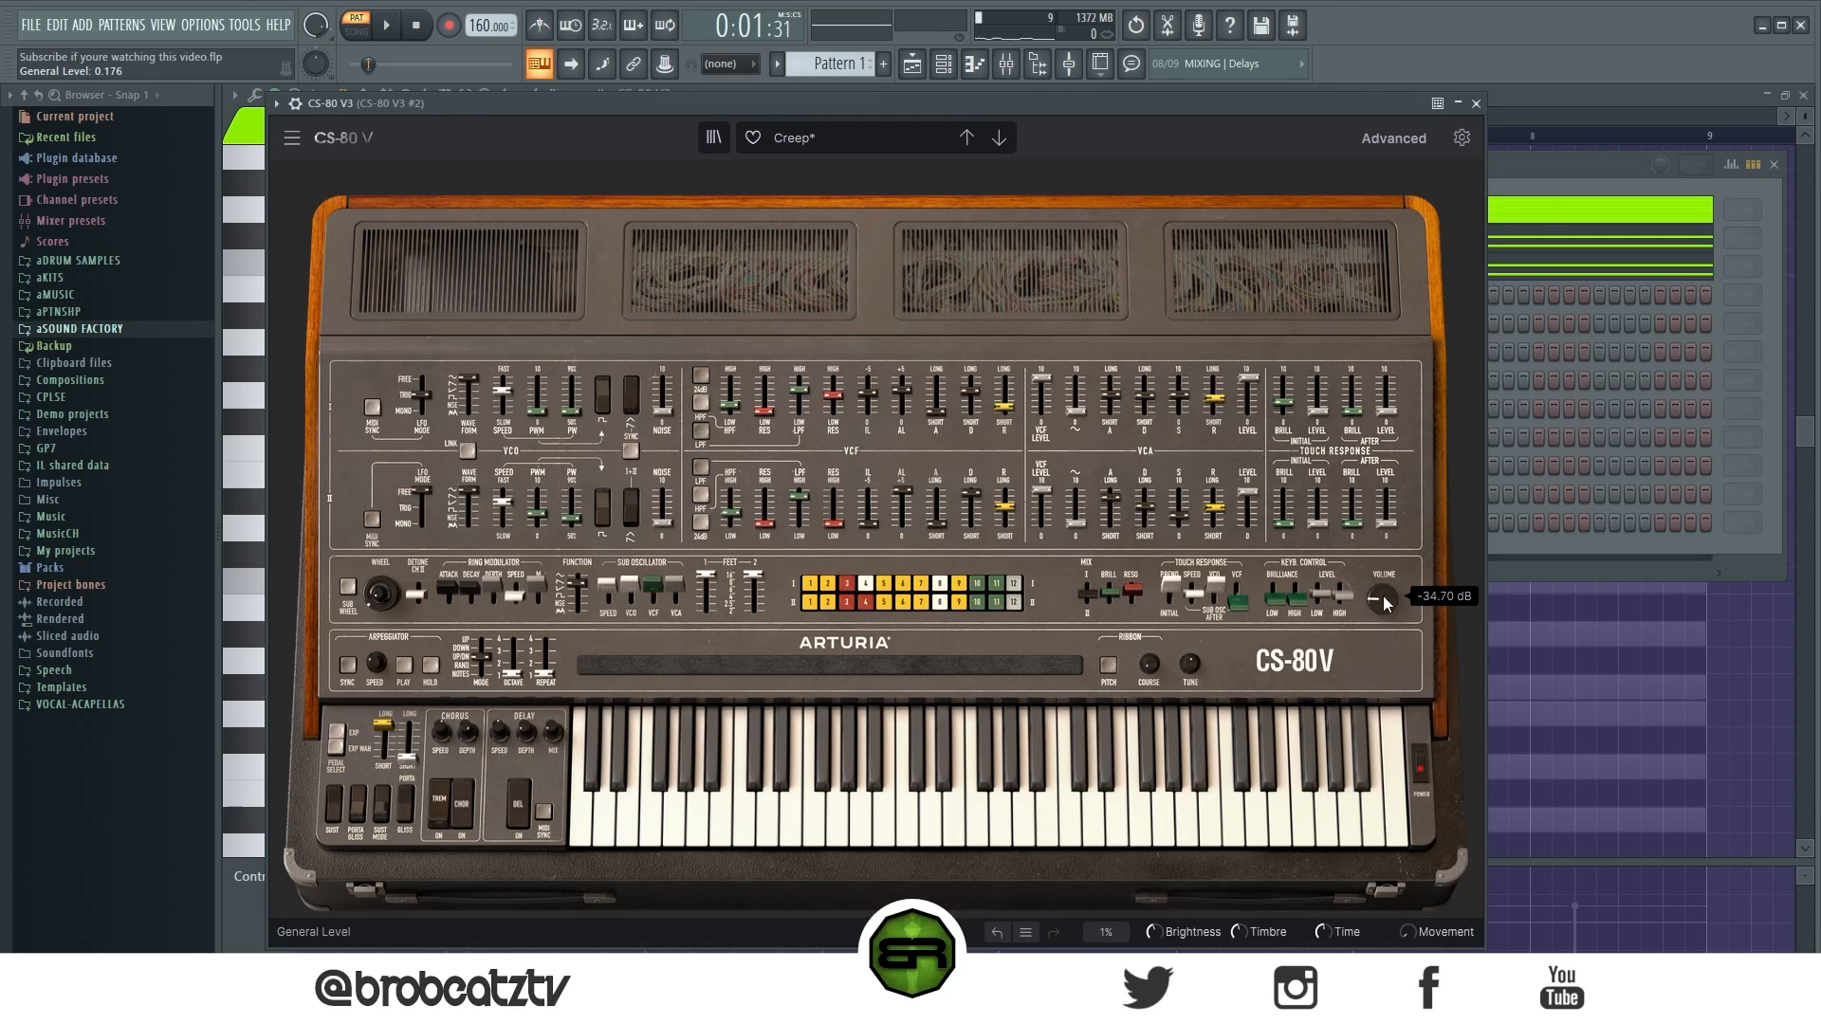
Close the second CS-80 V3 instrument window and open that channel's piano roll.
{"action": "left_click", "coordinate": [1482, 105]}
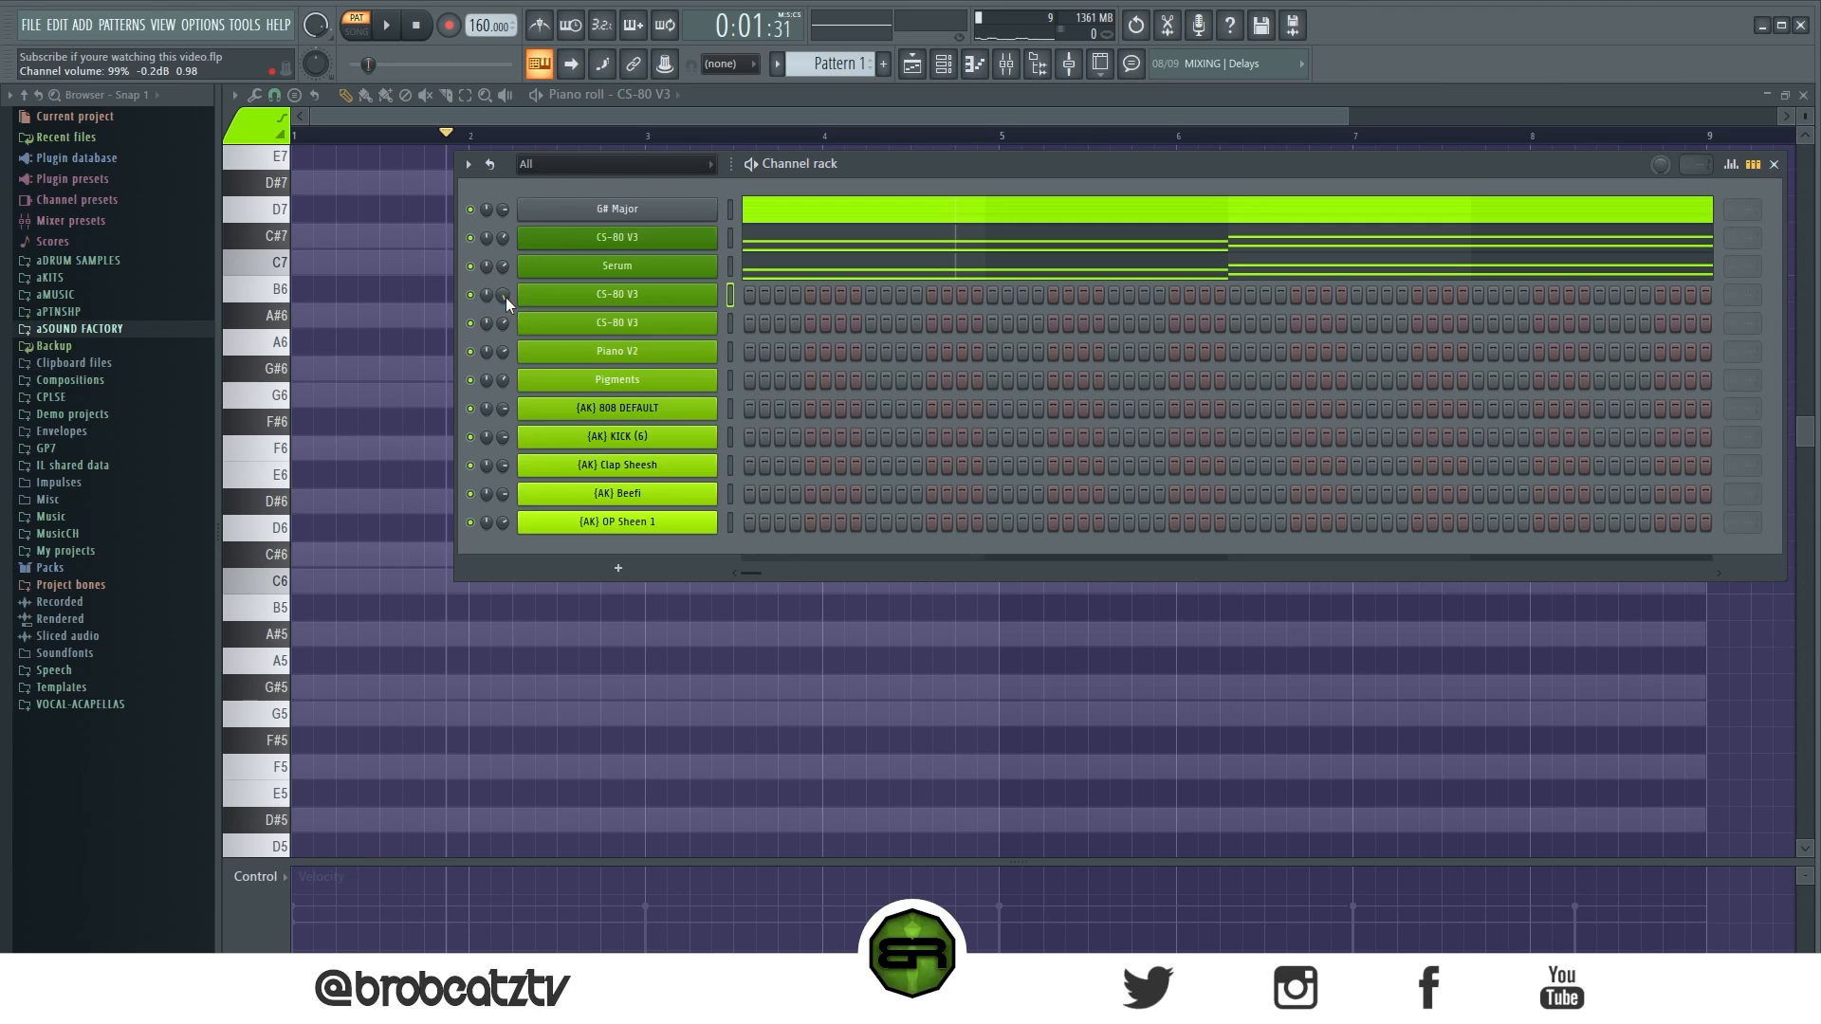
{"action": "right_click", "coordinate": [715, 291]}
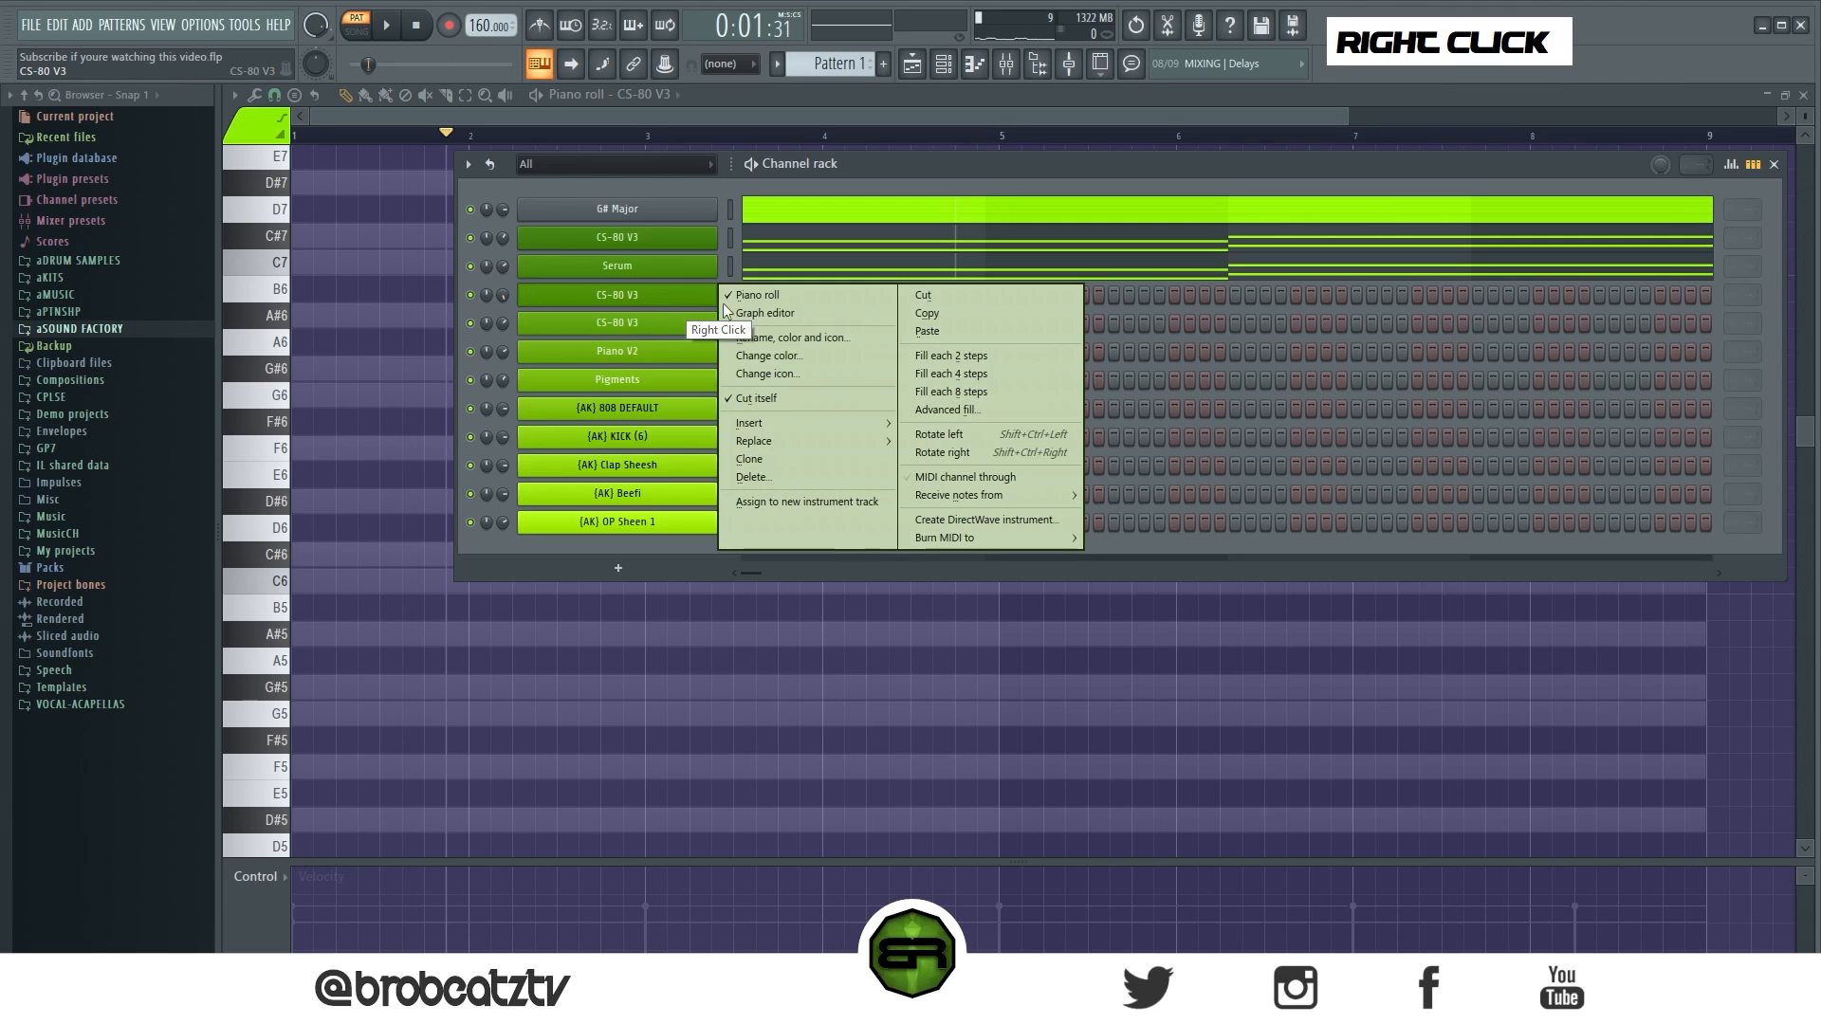
{"action": "left_click", "coordinate": [774, 295]}
{"action": "right_click", "coordinate": [625, 301]}
{"action": "left_click", "coordinate": [793, 294]}
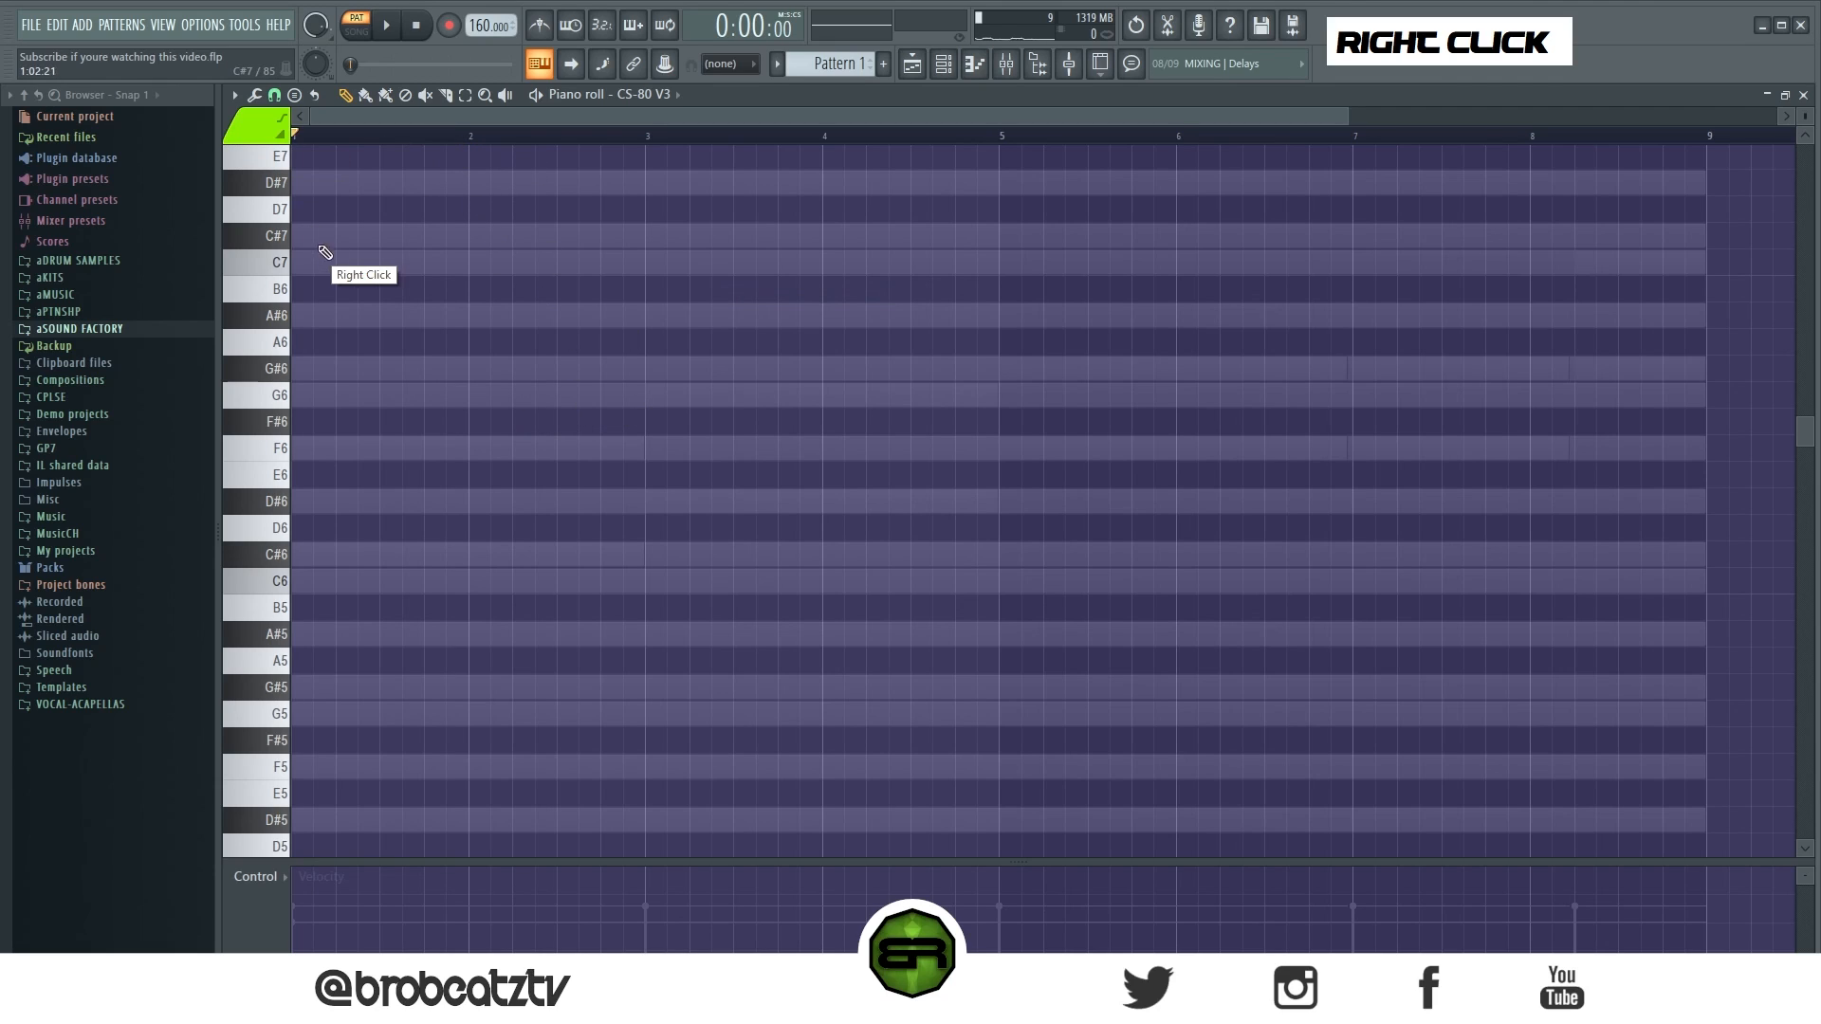
Review the chord notes in the first CS-80 V3 channel, then return to the second CS-80 V3 channel's piano roll.
{"action": "left_click", "coordinate": [942, 66]}
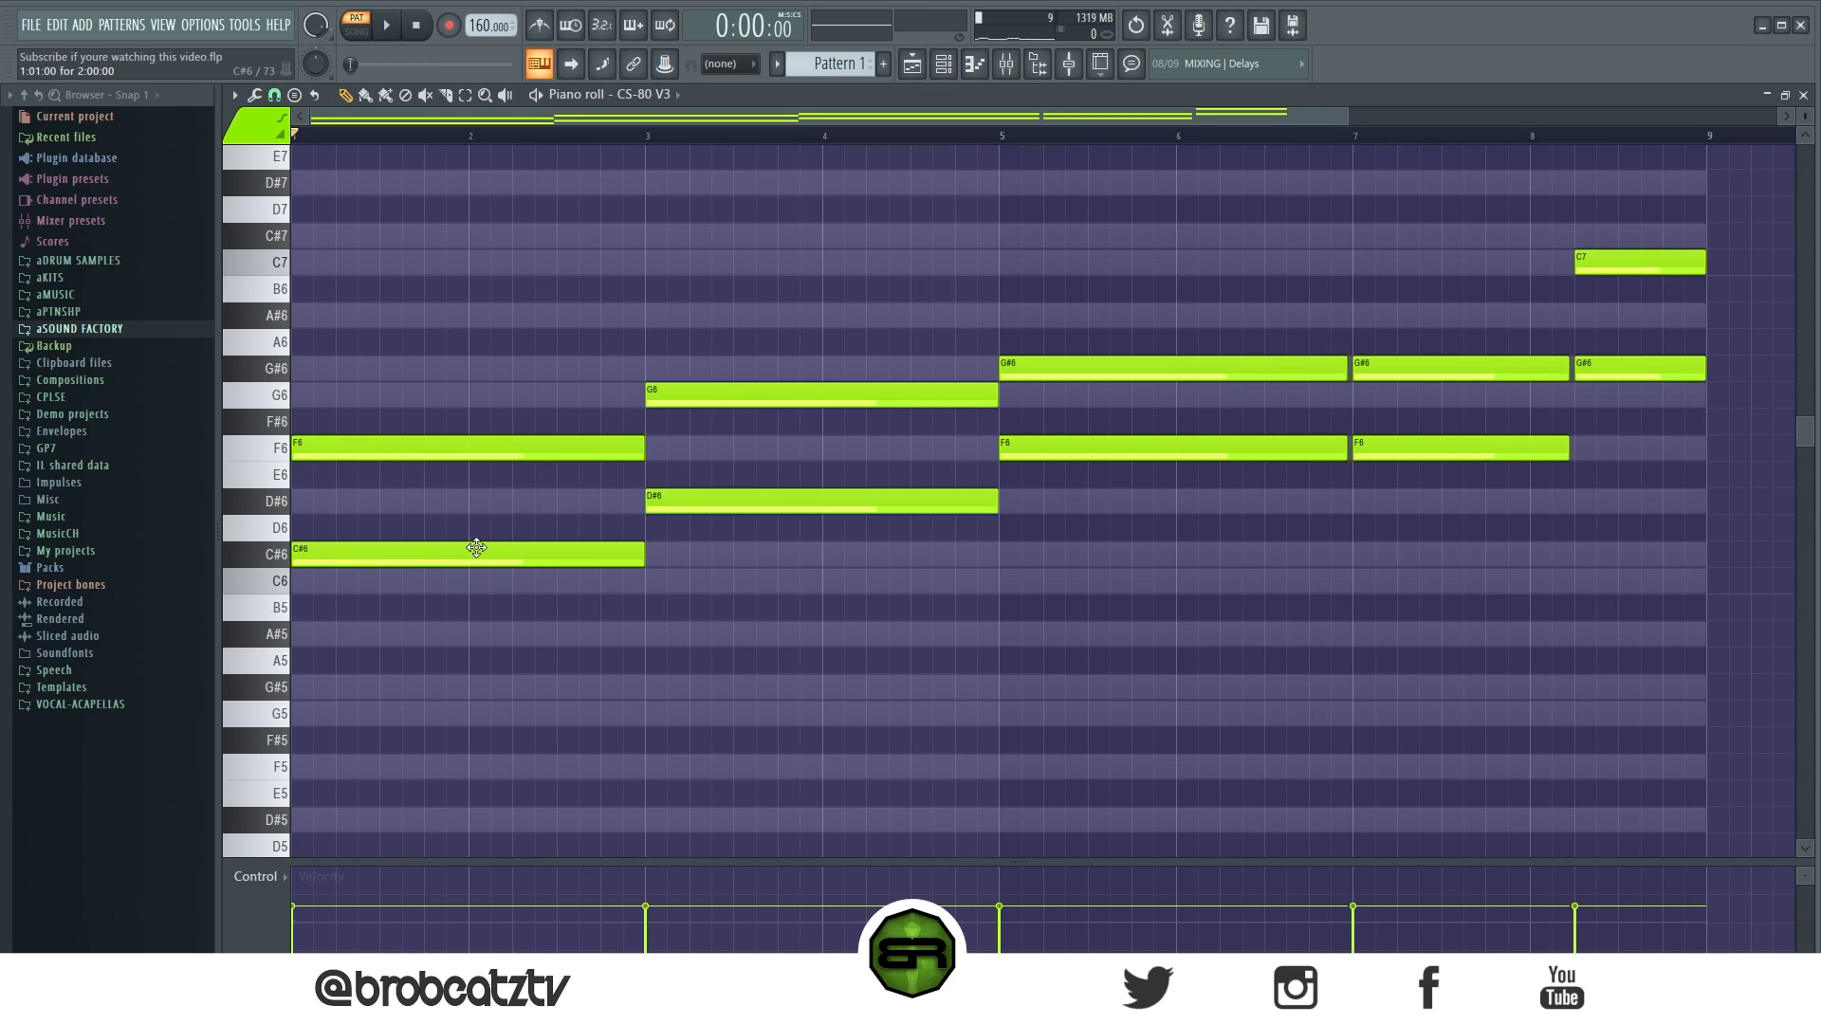
{"action": "left_click_drag", "start_coordinate": [386, 374], "coordinate": [1783, 641]}
{"action": "right_click", "coordinate": [671, 502]}
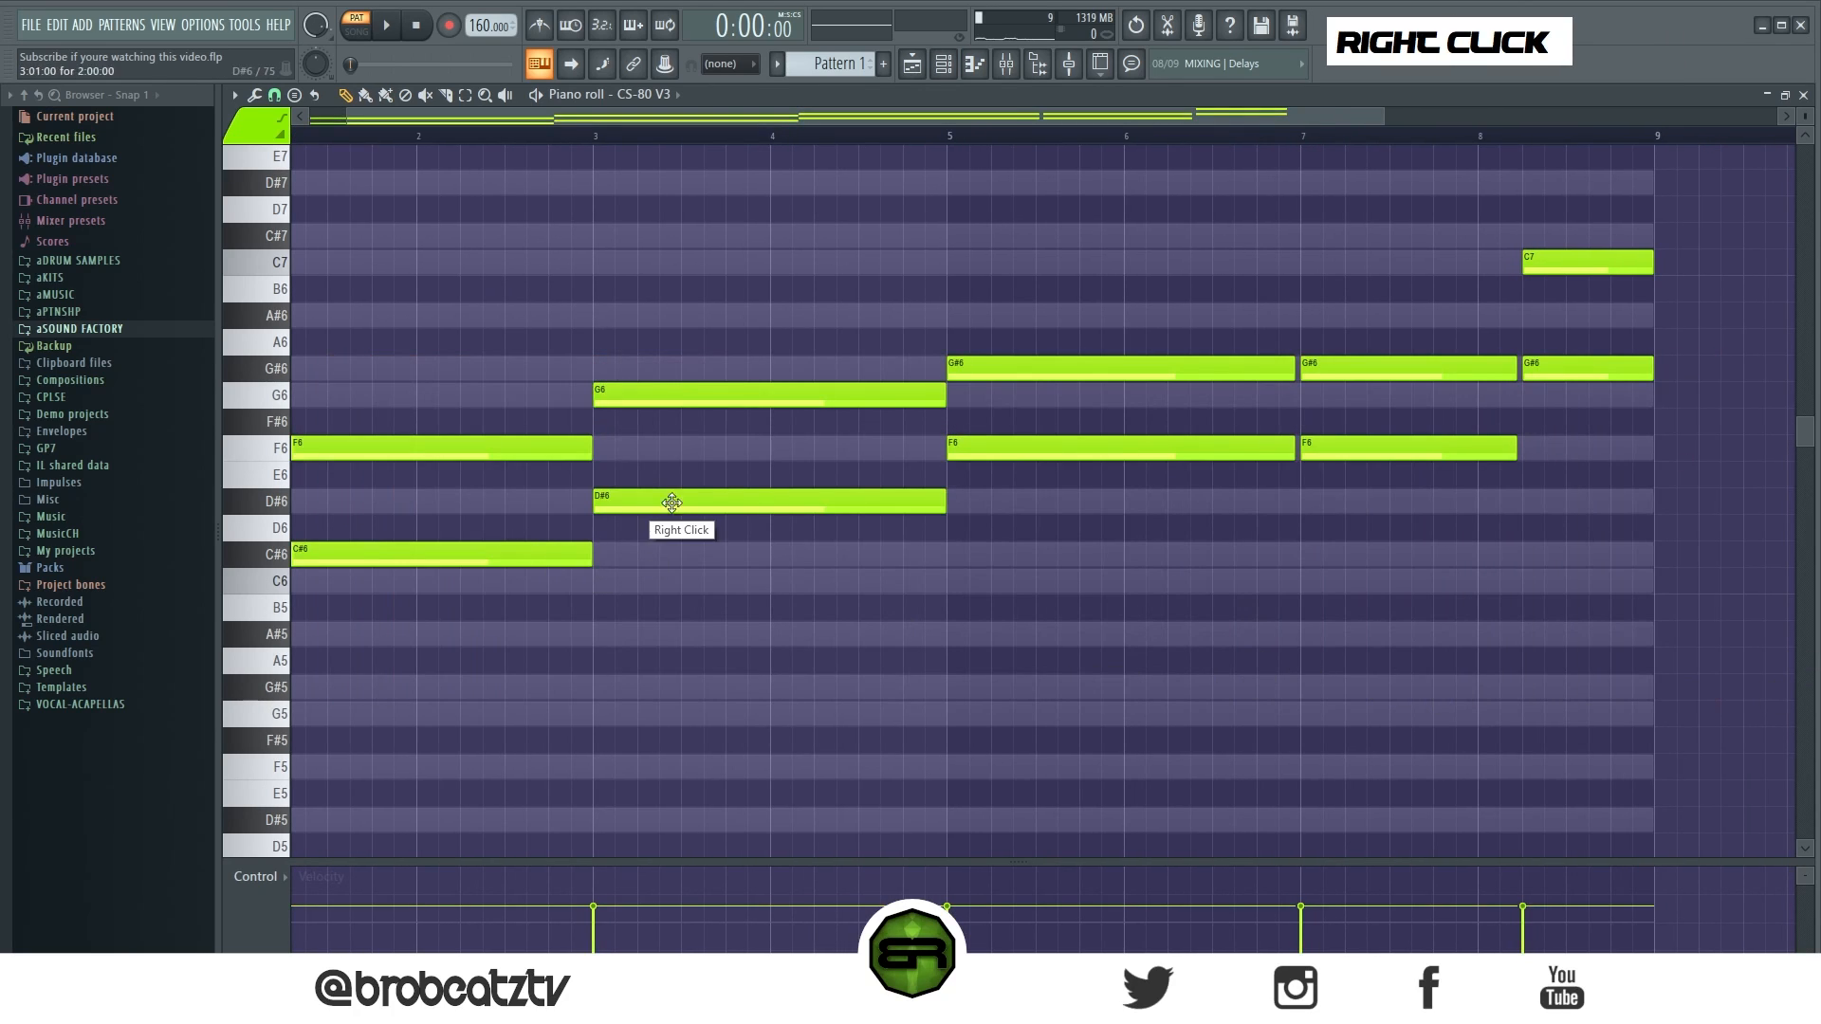
{"action": "left_click", "coordinate": [942, 63]}
{"action": "right_click", "coordinate": [677, 301]}
{"action": "left_click", "coordinate": [749, 296]}
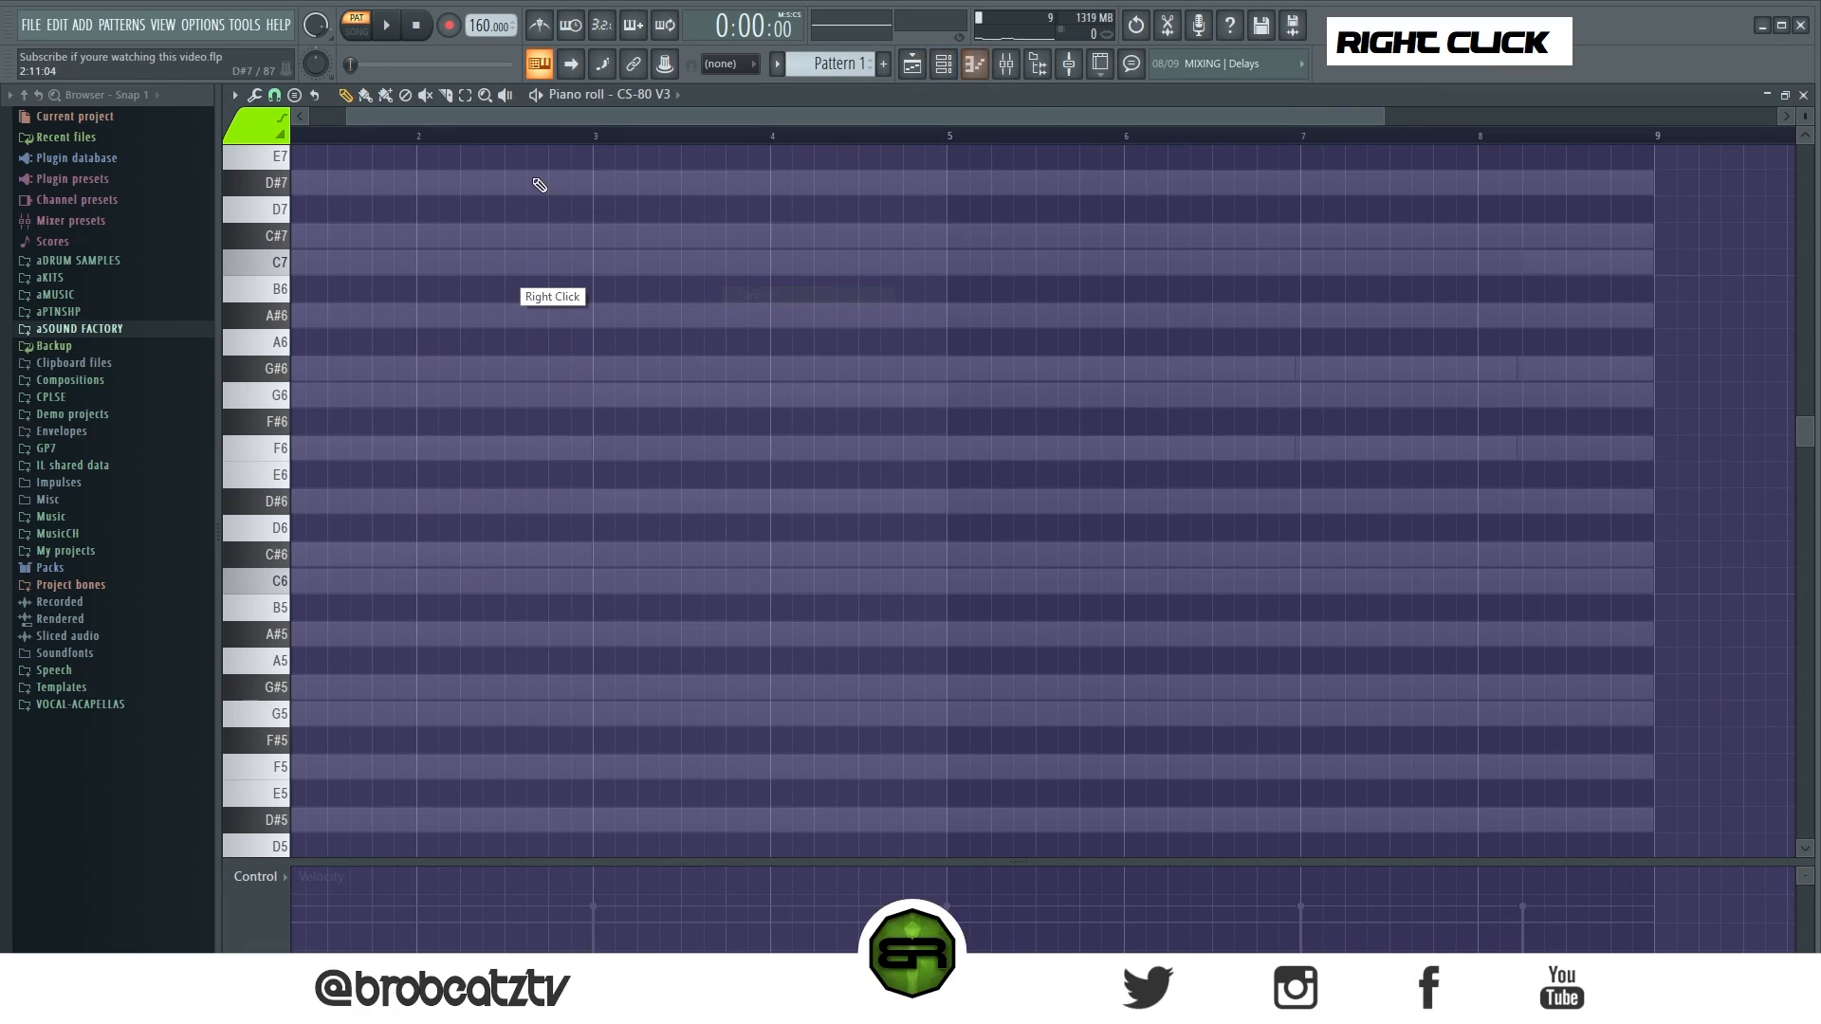
Place a D#6 note about half a bar long from the middle of bar 1 and play it against the chords.
{"action": "left_click", "coordinate": [384, 526]}
{"action": "right_click", "coordinate": [441, 522]}
{"action": "left_click", "coordinate": [408, 502]}
{"action": "key", "text": "space"}
{"action": "key", "text": "space"}
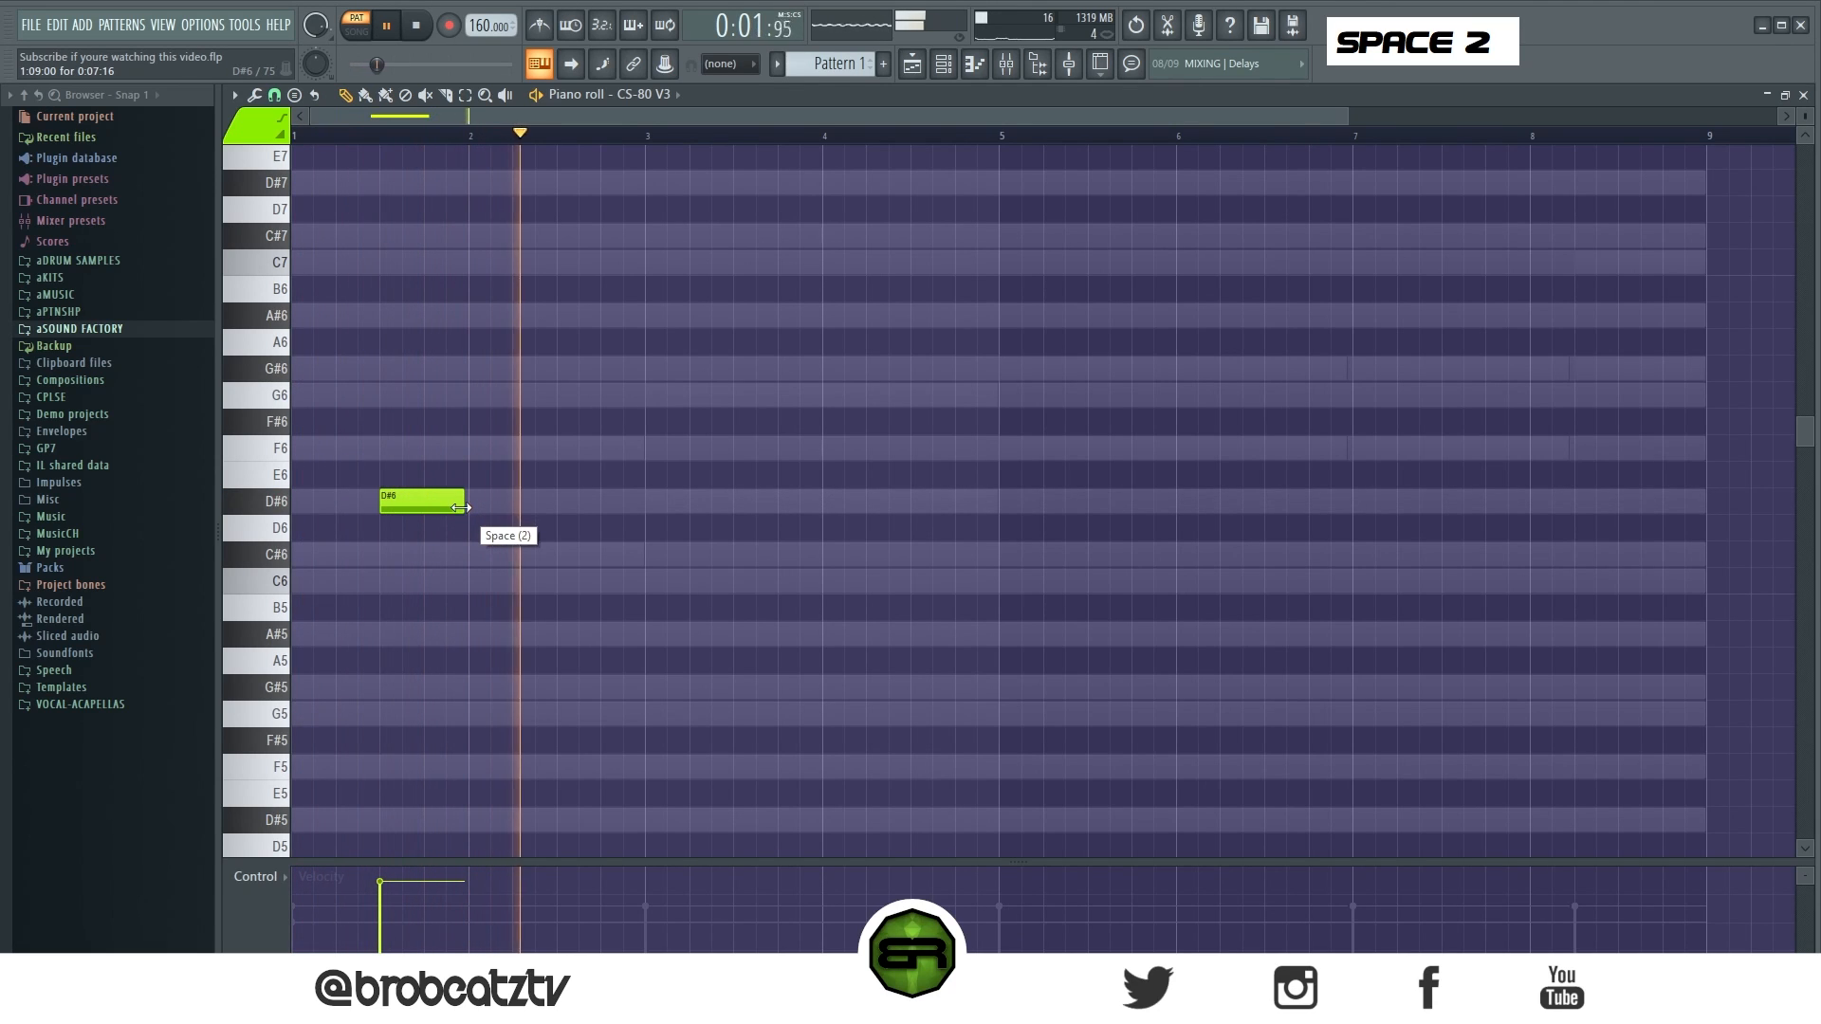
{"action": "key", "text": "space"}
Copy the D#6 note and place the copy at C6 in the second half of bar 3.
{"action": "left_click", "coordinate": [415, 502], "text": "ctrl"}
{"action": "left_click_drag", "start_coordinate": [414, 503], "coordinate": [394, 597]}
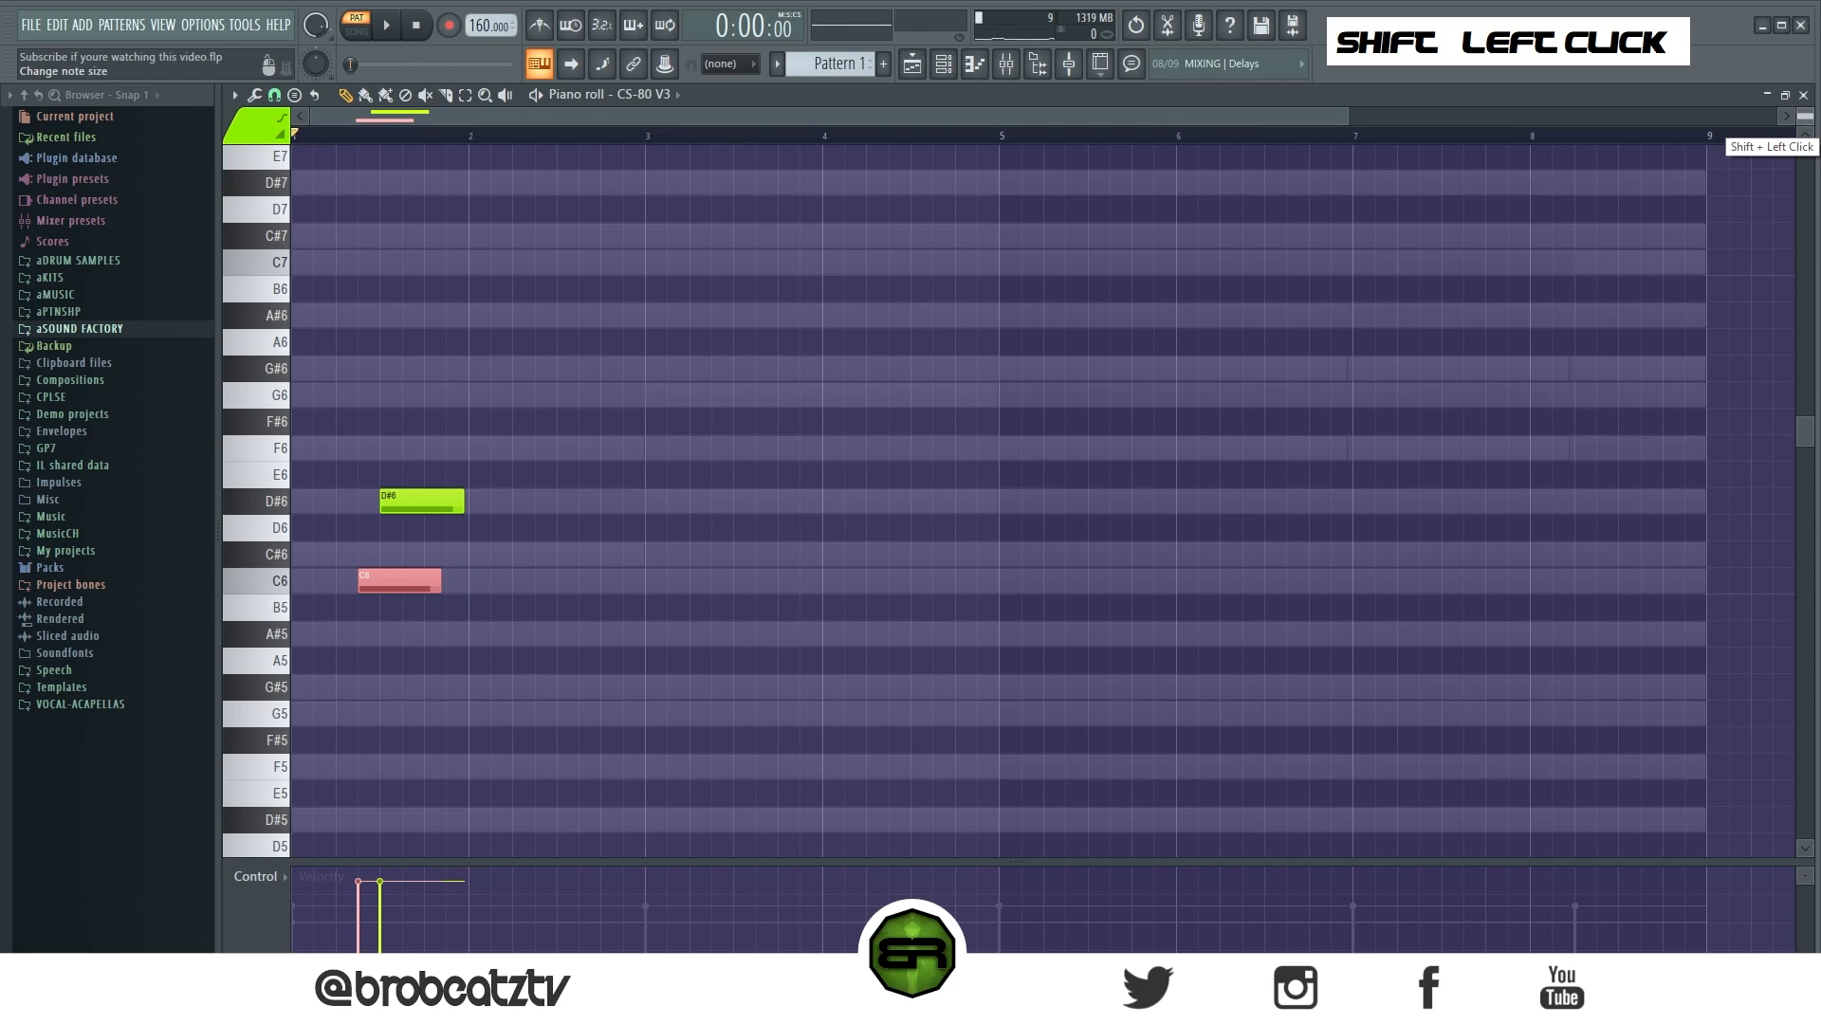
{"action": "left_click_drag", "start_coordinate": [1805, 116], "coordinate": [1805, 95]}
{"action": "right_click", "coordinate": [654, 586]}
{"action": "left_click", "coordinate": [401, 605], "text": "ctrl"}
{"action": "left_click_drag", "start_coordinate": [401, 604], "coordinate": [765, 609]}
Select the full eight-bar range and play the two-note melody over the chords, then stop playback.
{"action": "key", "text": "space"}
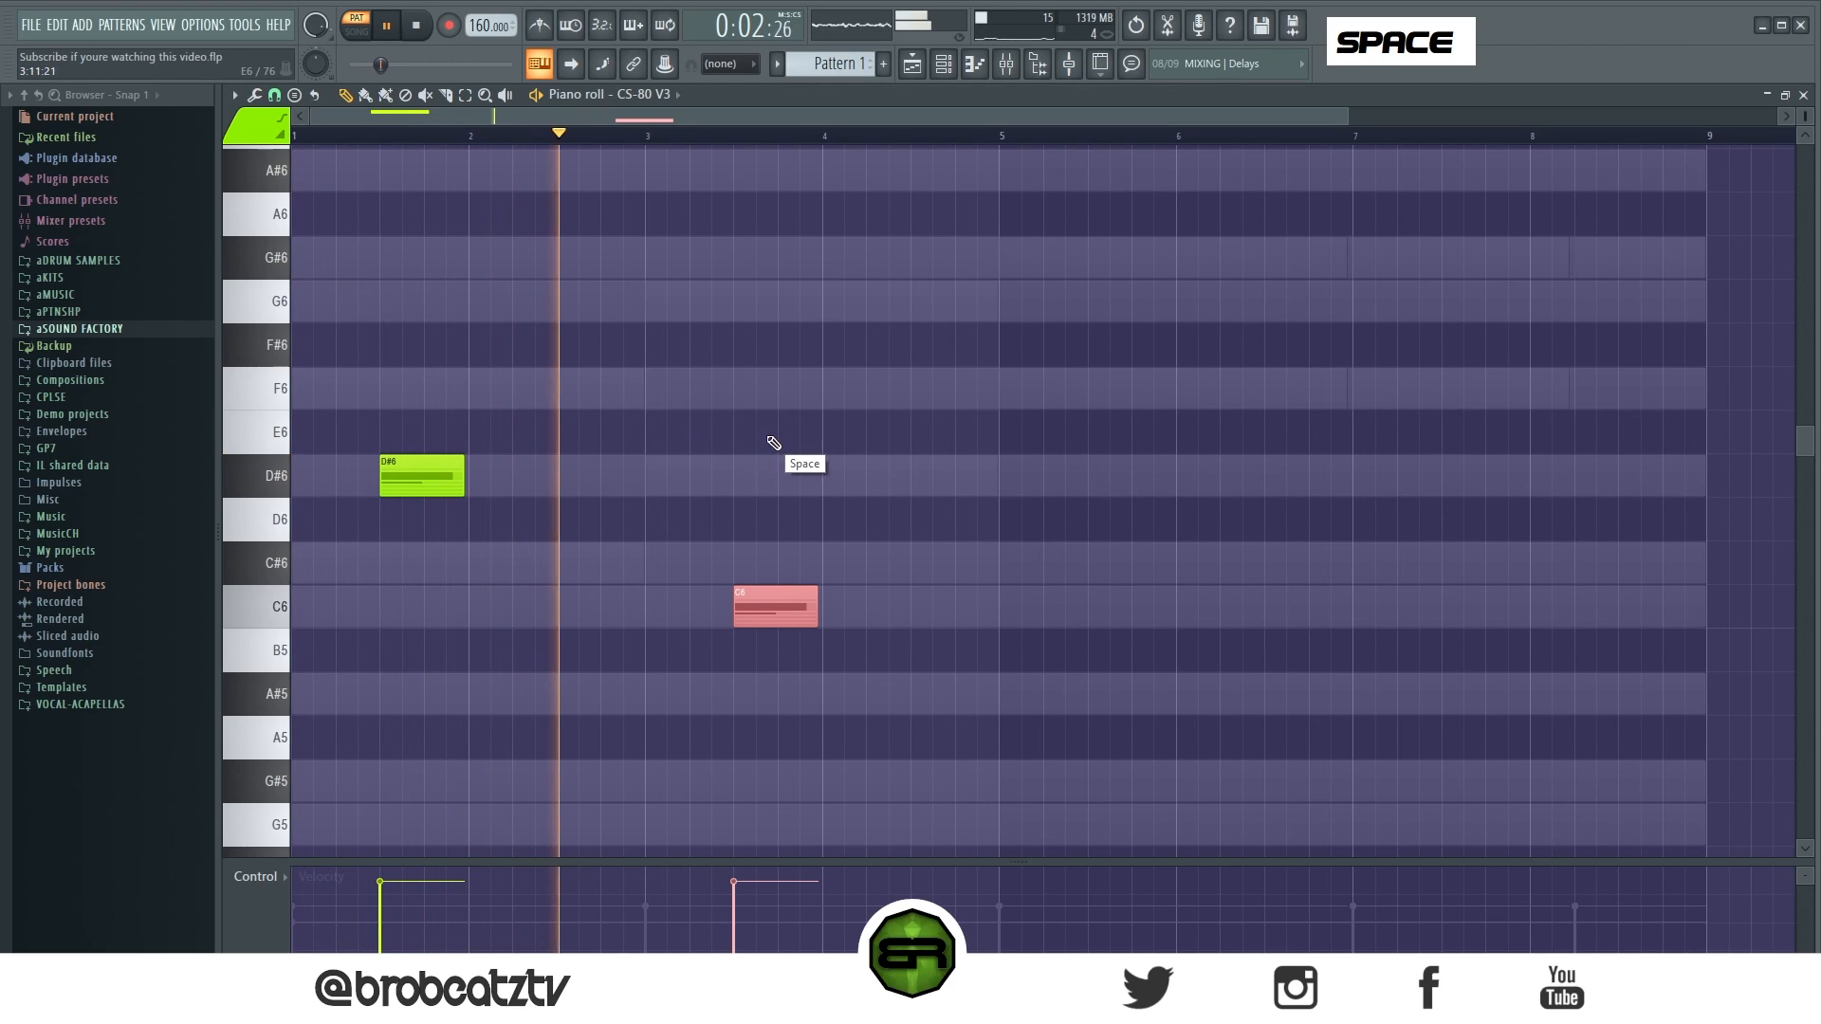
{"action": "key", "text": "ctrl+a"}
{"action": "right_click", "coordinate": [801, 440]}
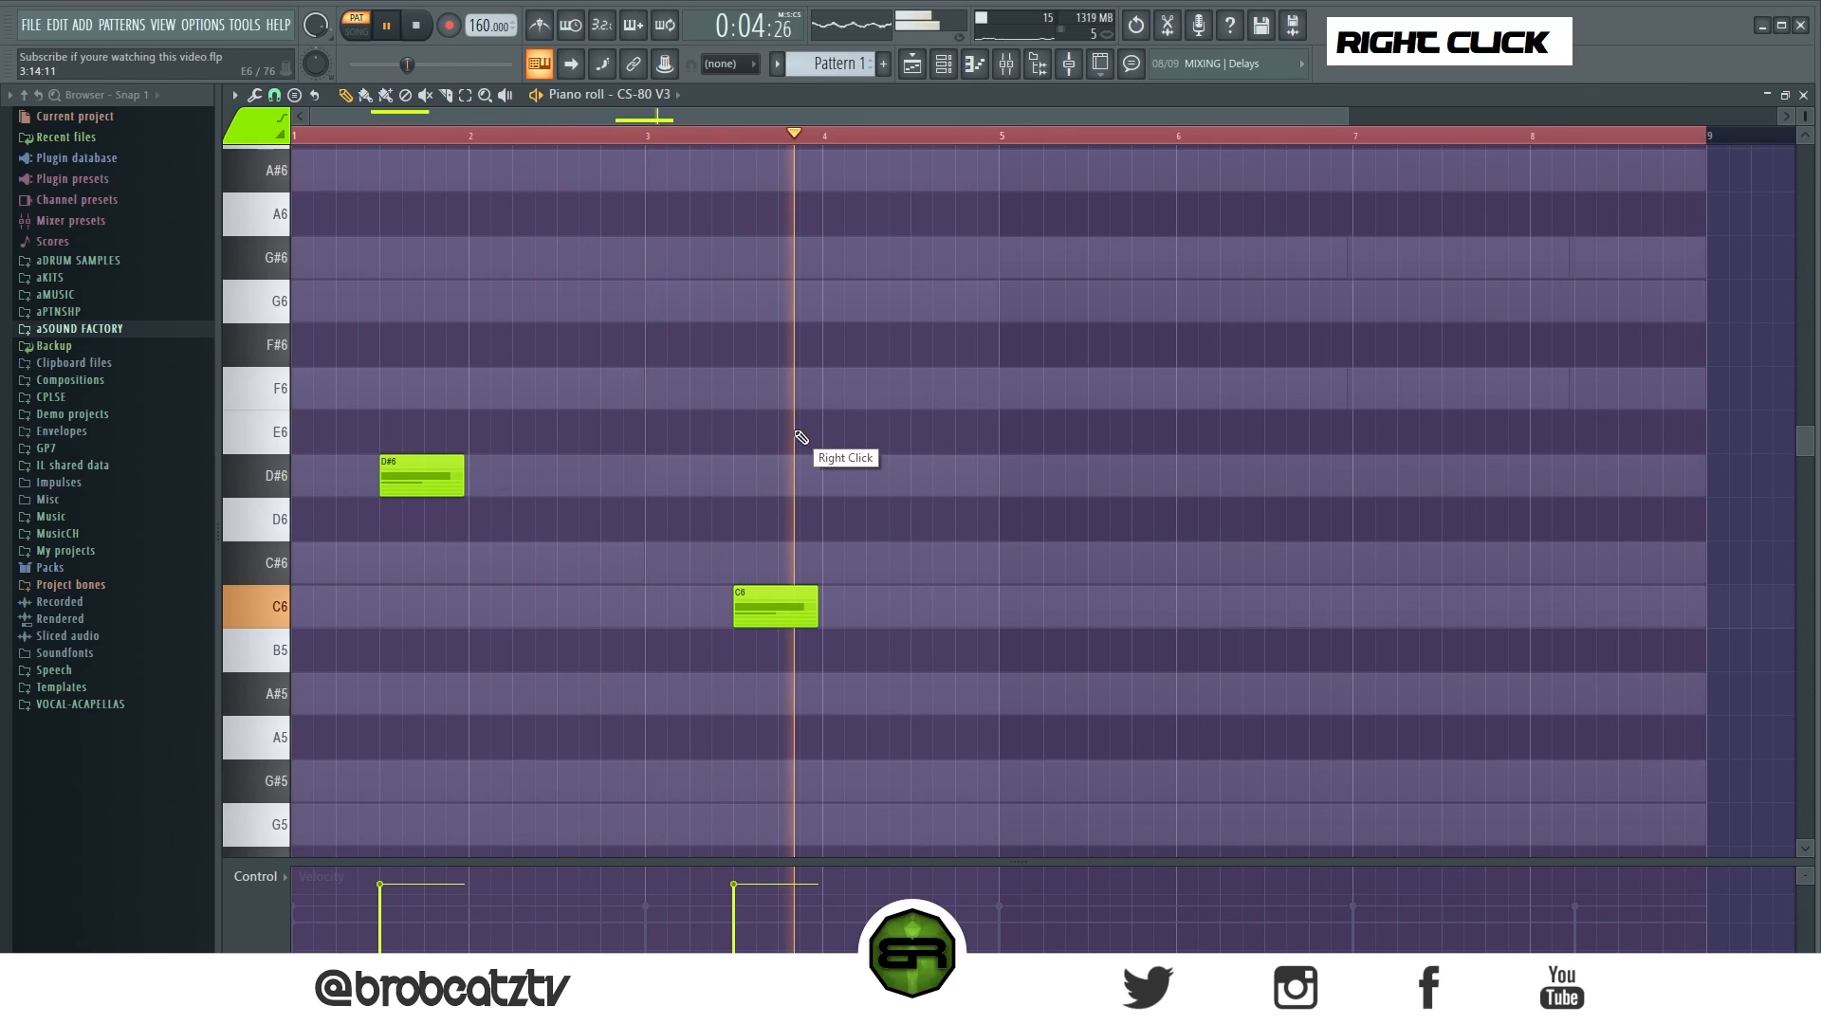
{"action": "key", "text": "space"}
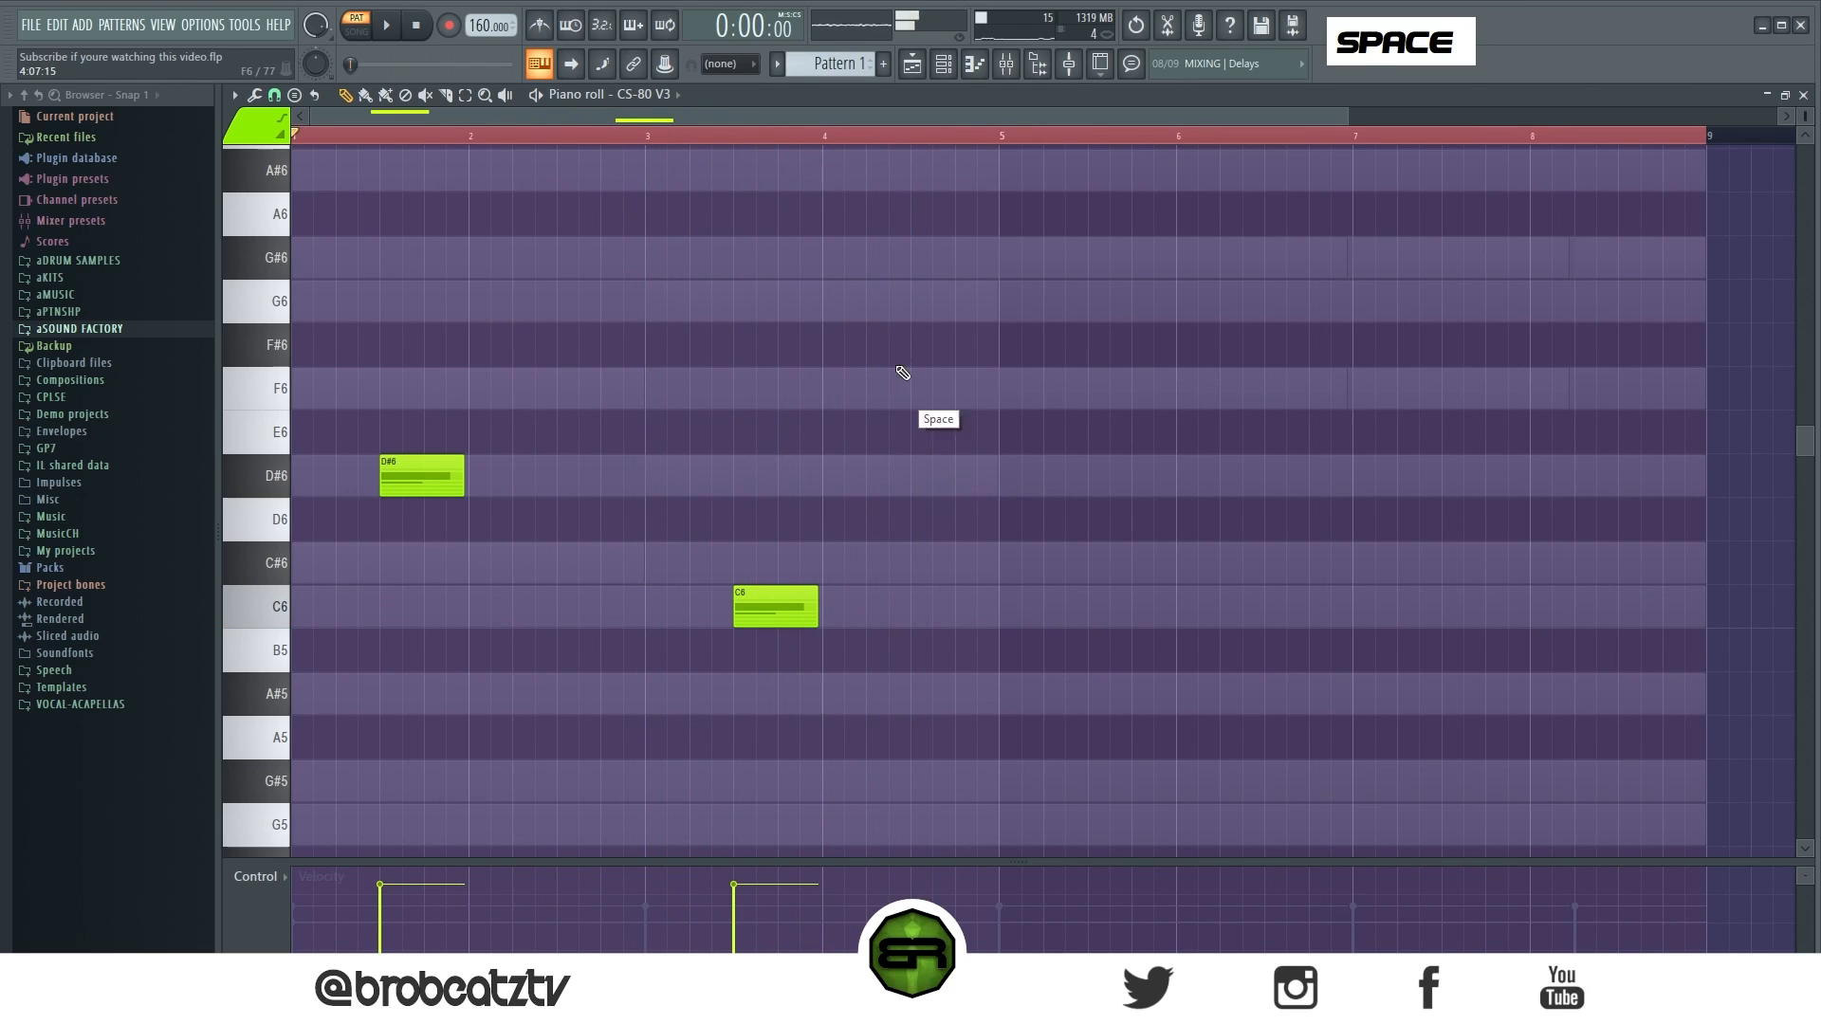
Add a short G#6 and a longer G6 at the end of bar 4, leading to a D#6 at the start of bar 5.
{"action": "left_click", "coordinate": [891, 273]}
{"action": "left_click", "coordinate": [908, 301]}
{"action": "left_click_drag", "start_coordinate": [995, 379], "coordinate": [995, 510]}
{"action": "right_click", "coordinate": [842, 387]}
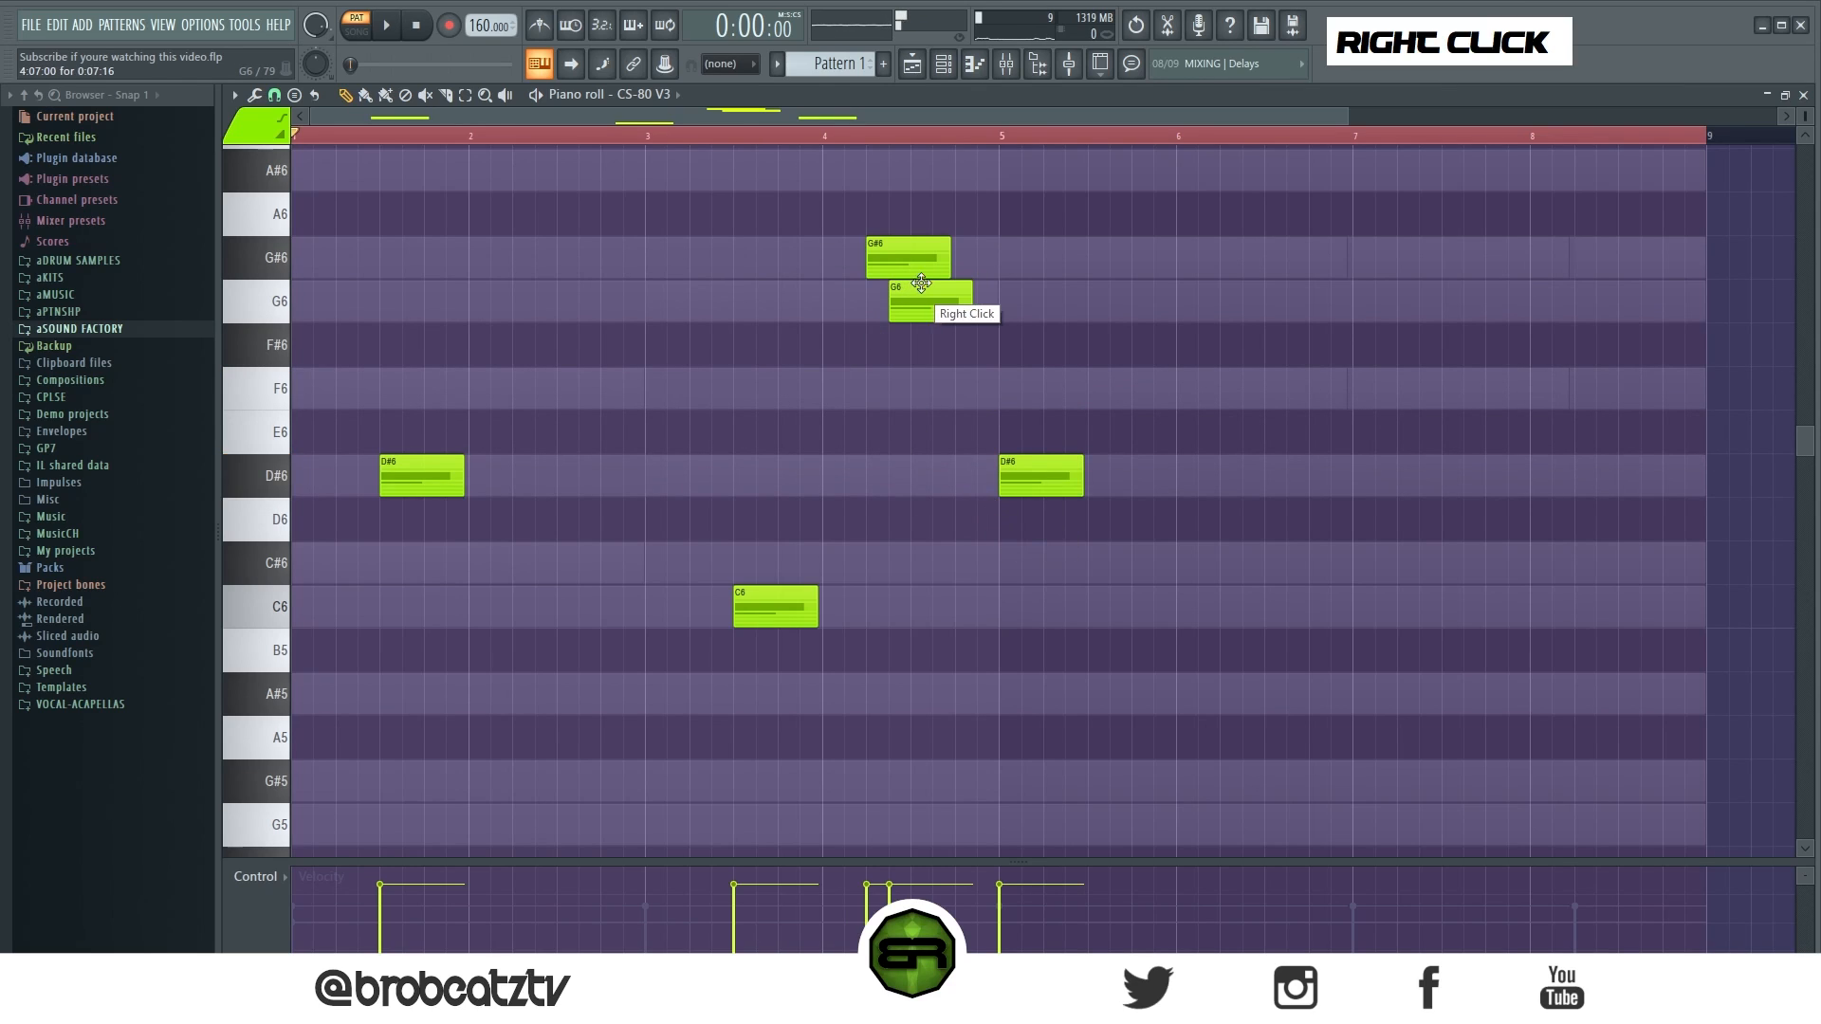
{"action": "key", "text": "alt"}
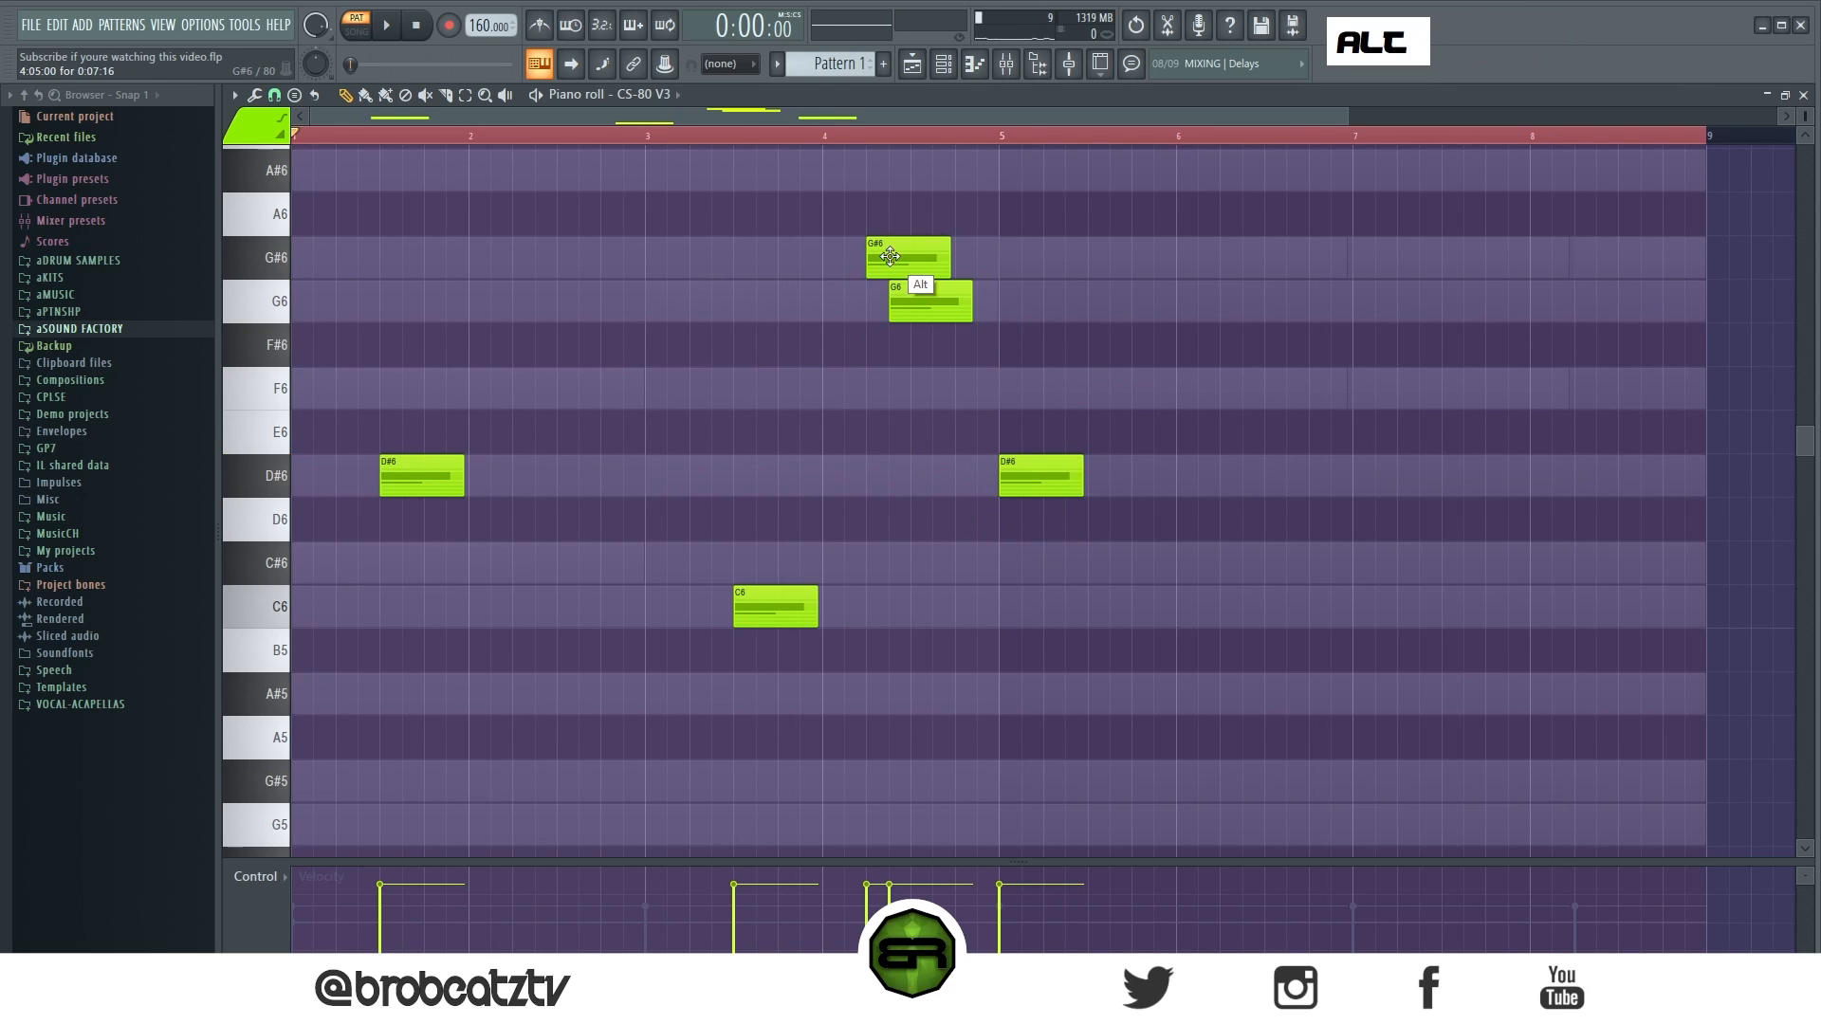
{"action": "left_click_drag", "start_coordinate": [889, 257], "coordinate": [996, 308]}
Play the melody through the new bar 4 and bar 5 notes, then stop playback.
{"action": "key", "text": "space"}
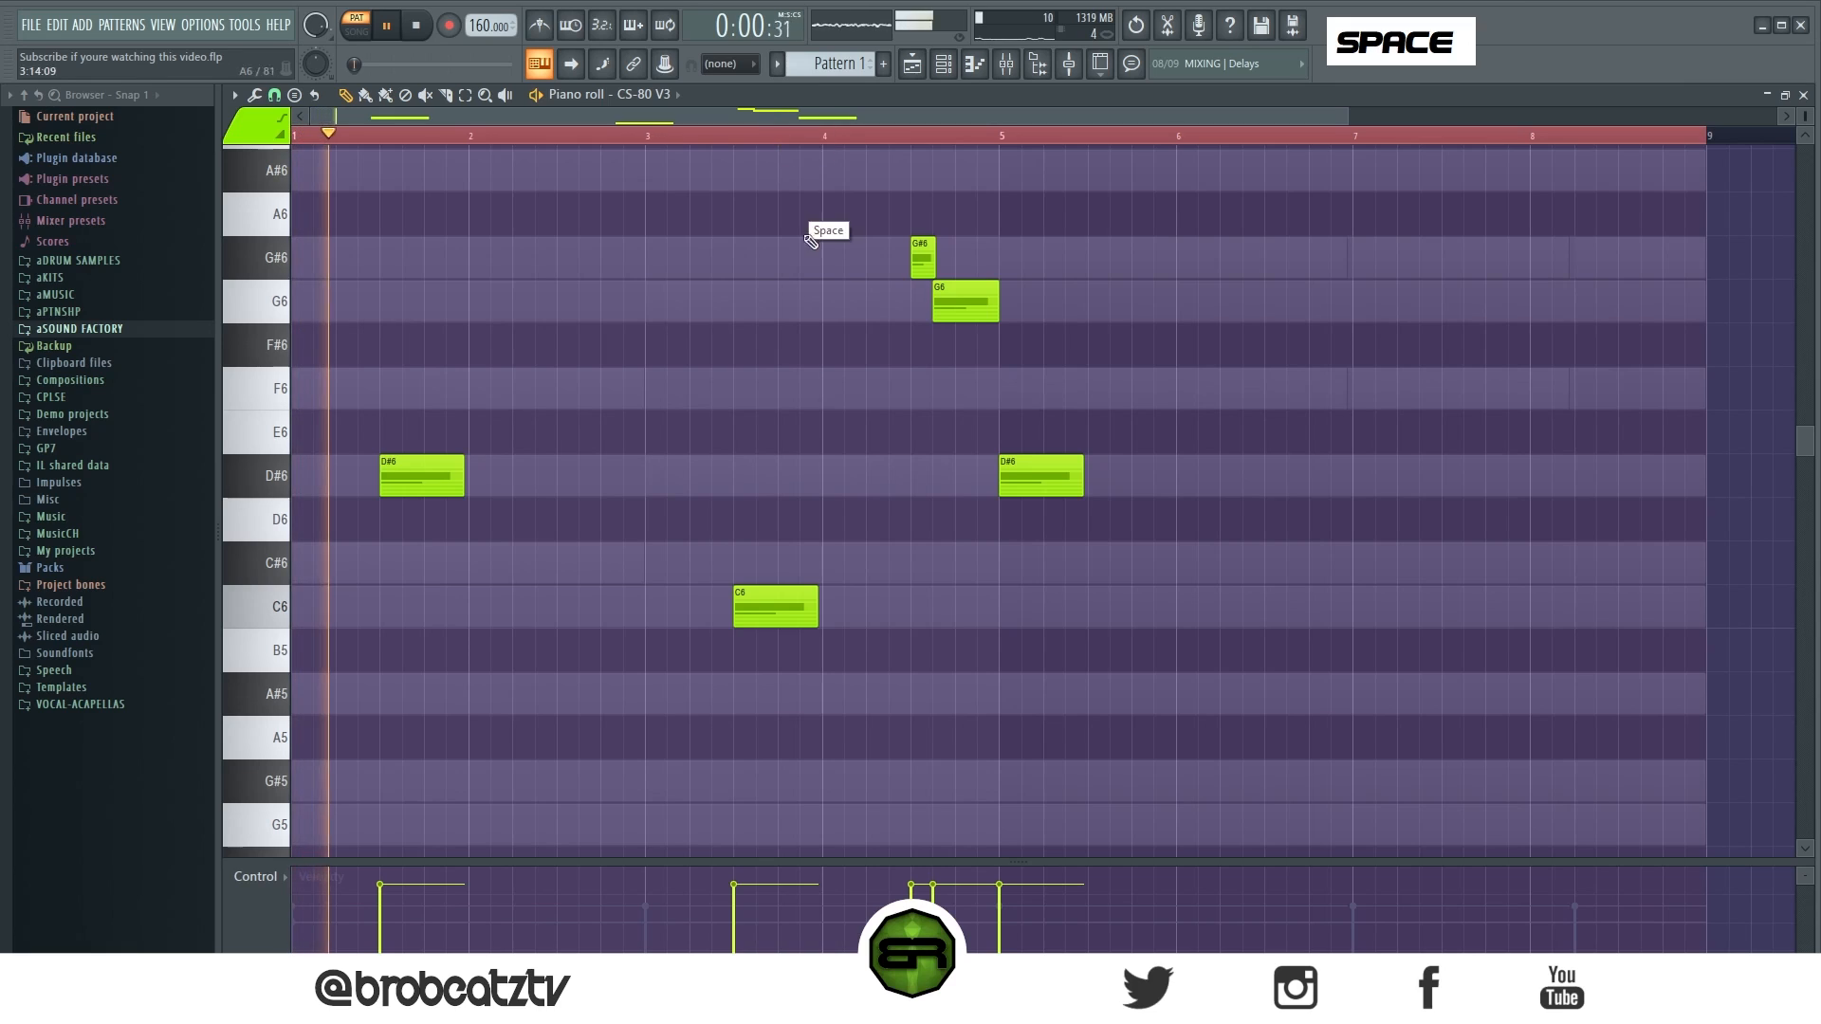
{"action": "right_click", "coordinate": [806, 522]}
{"action": "left_click_drag", "start_coordinate": [1805, 440], "coordinate": [1806, 430]}
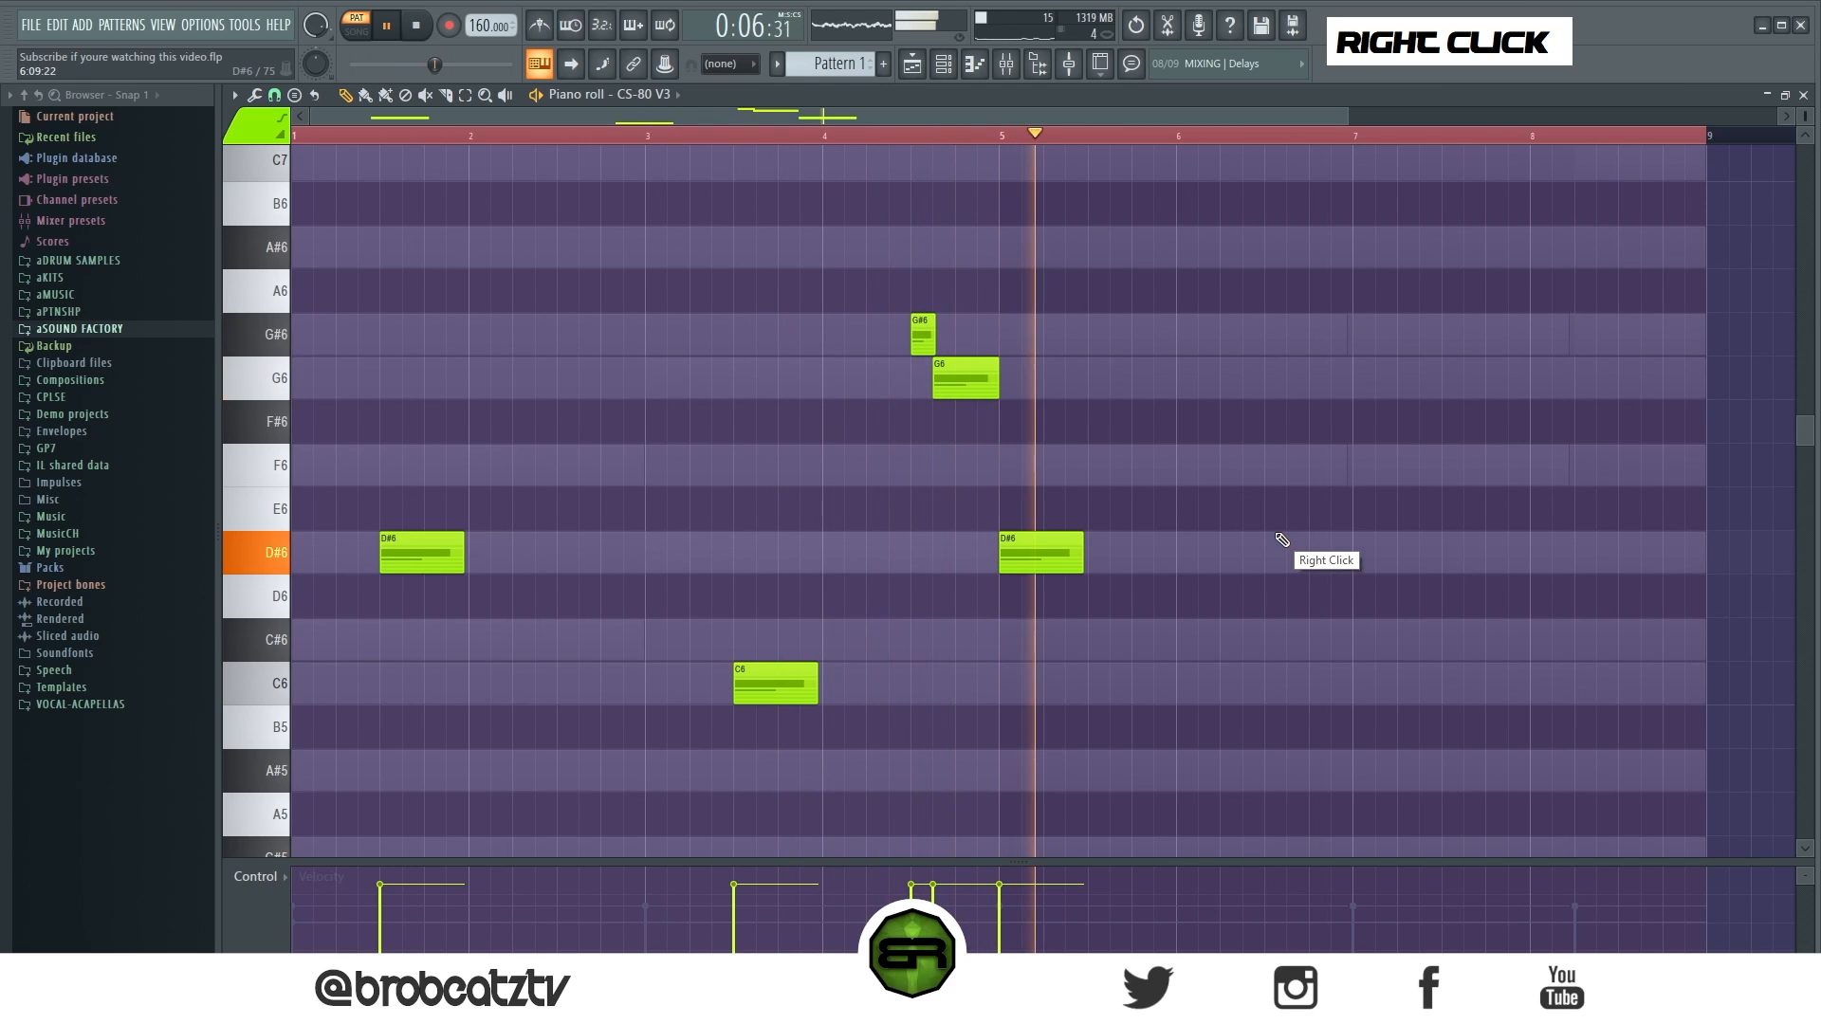
{"action": "key", "text": "space"}
Add A#5 mid-bar 6, D#6 at bar 7, A#5 at bar 8 and C6 mid-bar 8, extending the bar 7 D#6 to nearly a full bar.
{"action": "left_click", "coordinate": [1267, 769]}
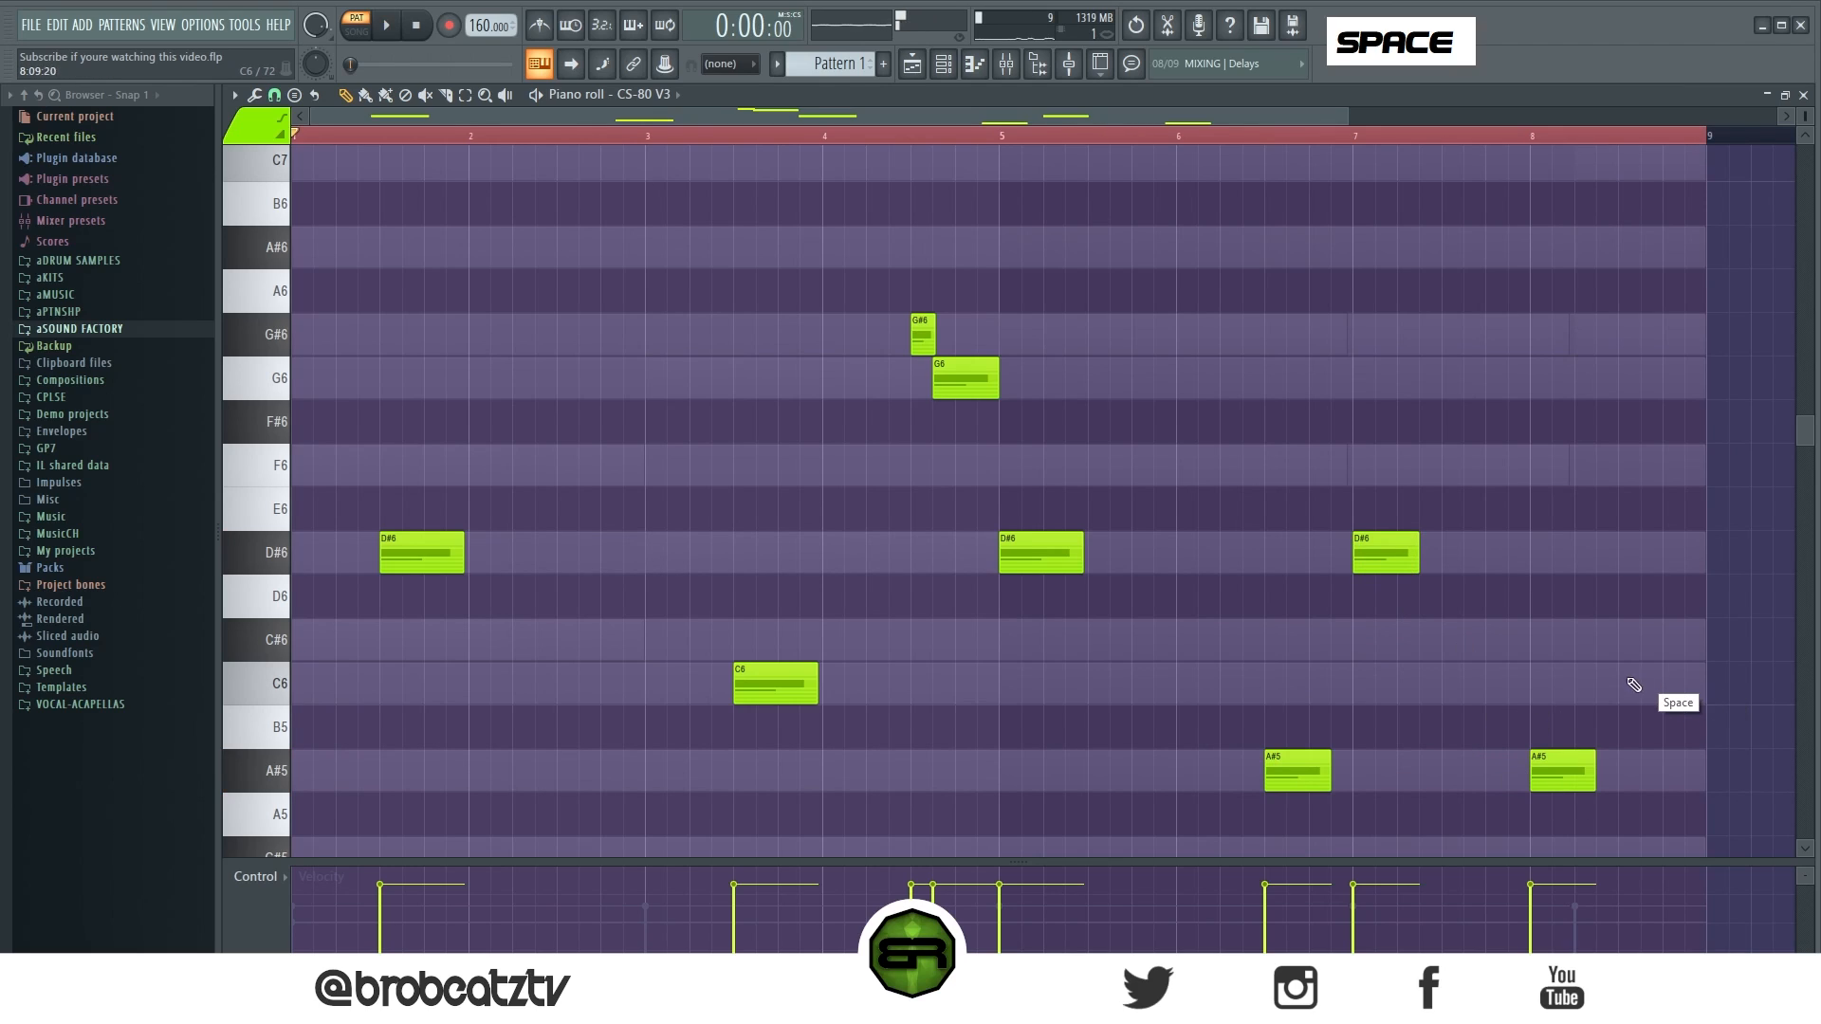
{"action": "left_click_drag", "start_coordinate": [1680, 685], "coordinate": [1699, 684]}
{"action": "left_click_drag", "start_coordinate": [1588, 779], "coordinate": [1607, 779]}
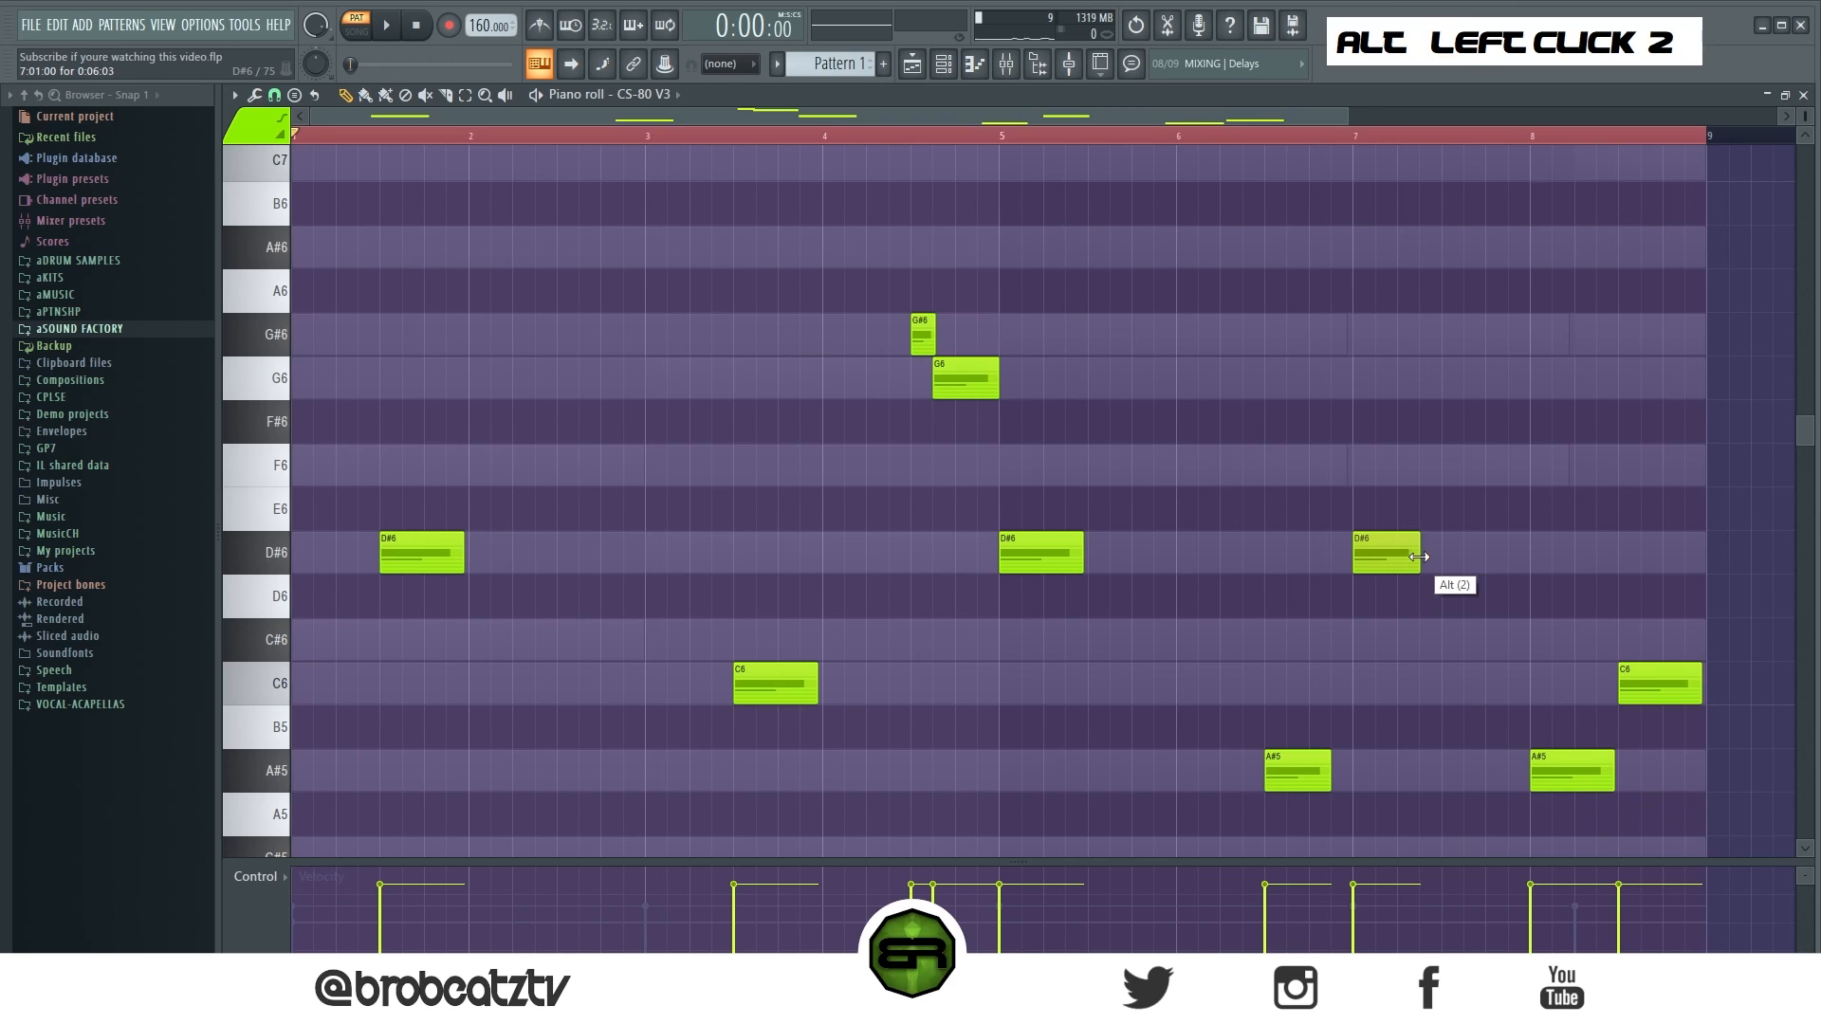
{"action": "left_click_drag", "start_coordinate": [1504, 555], "coordinate": [1516, 548]}
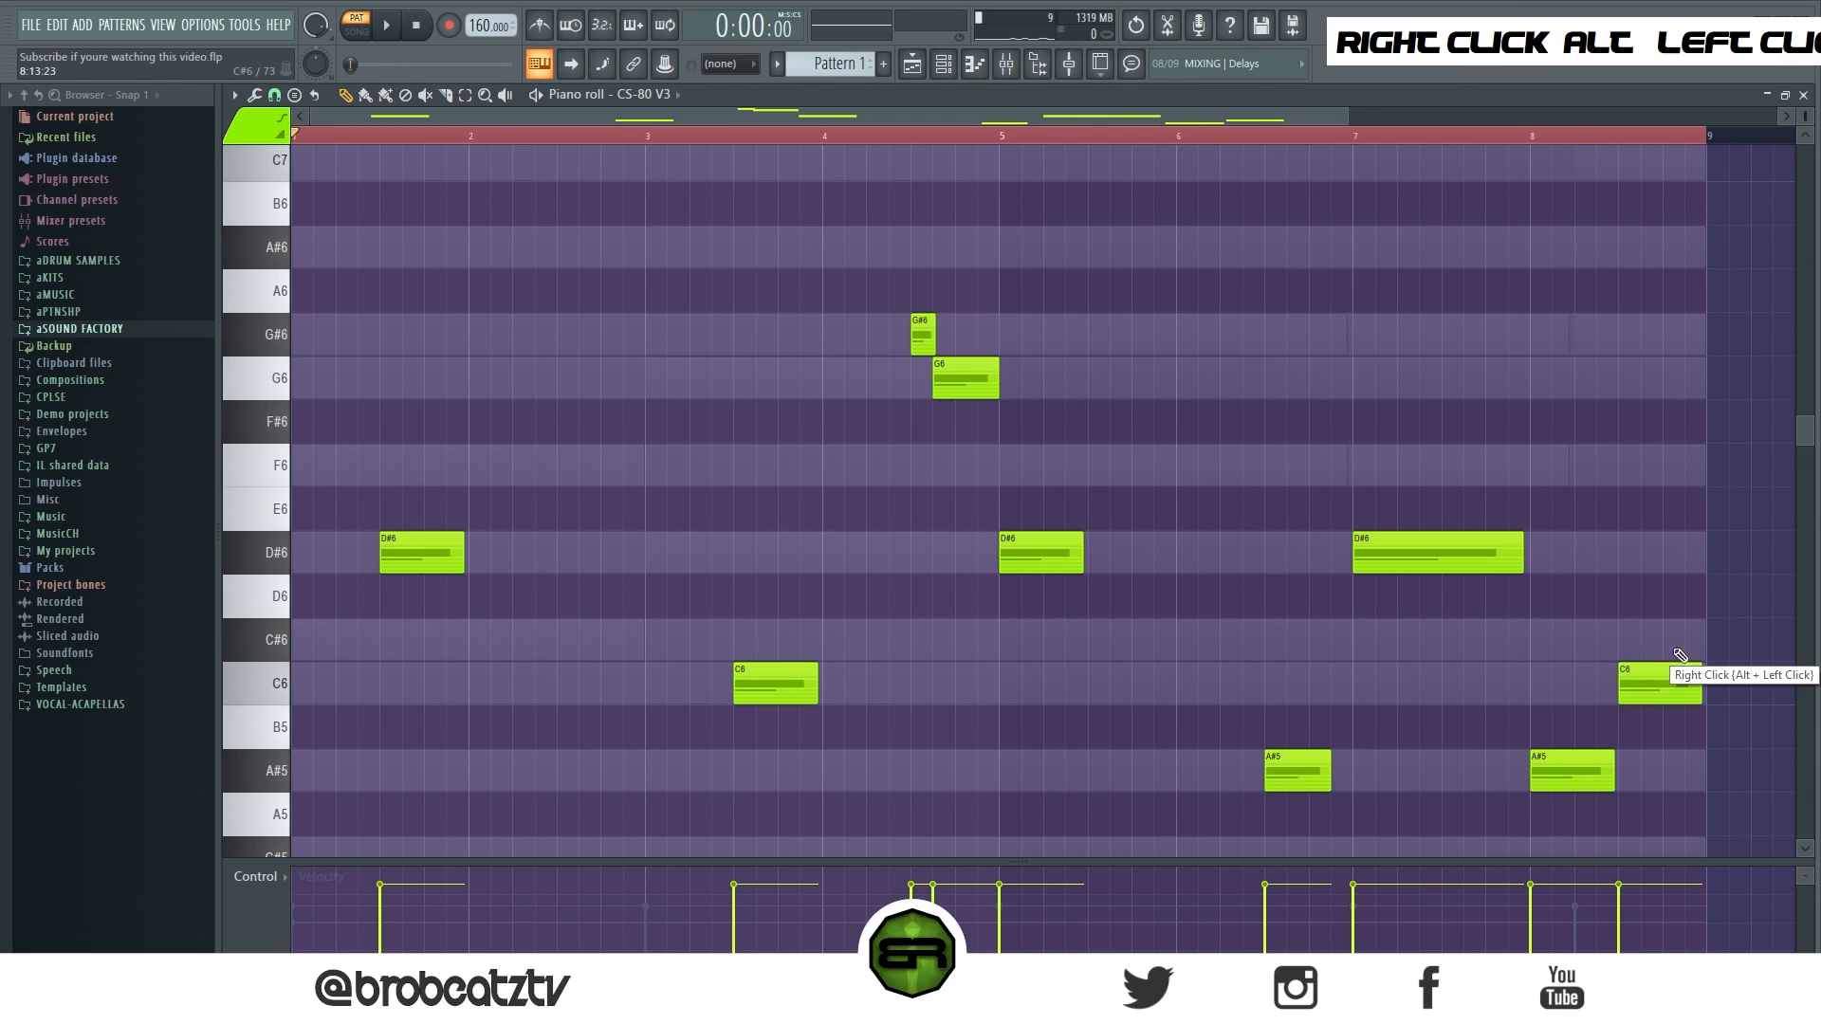
Lengthen the A#5 note in bar 6 to about half a bar.
{"action": "left_click", "coordinate": [1659, 683], "text": "ctrl"}
{"action": "left_click", "coordinate": [803, 696], "text": "ctrl+shift"}
{"action": "right_click", "coordinate": [1438, 790]}
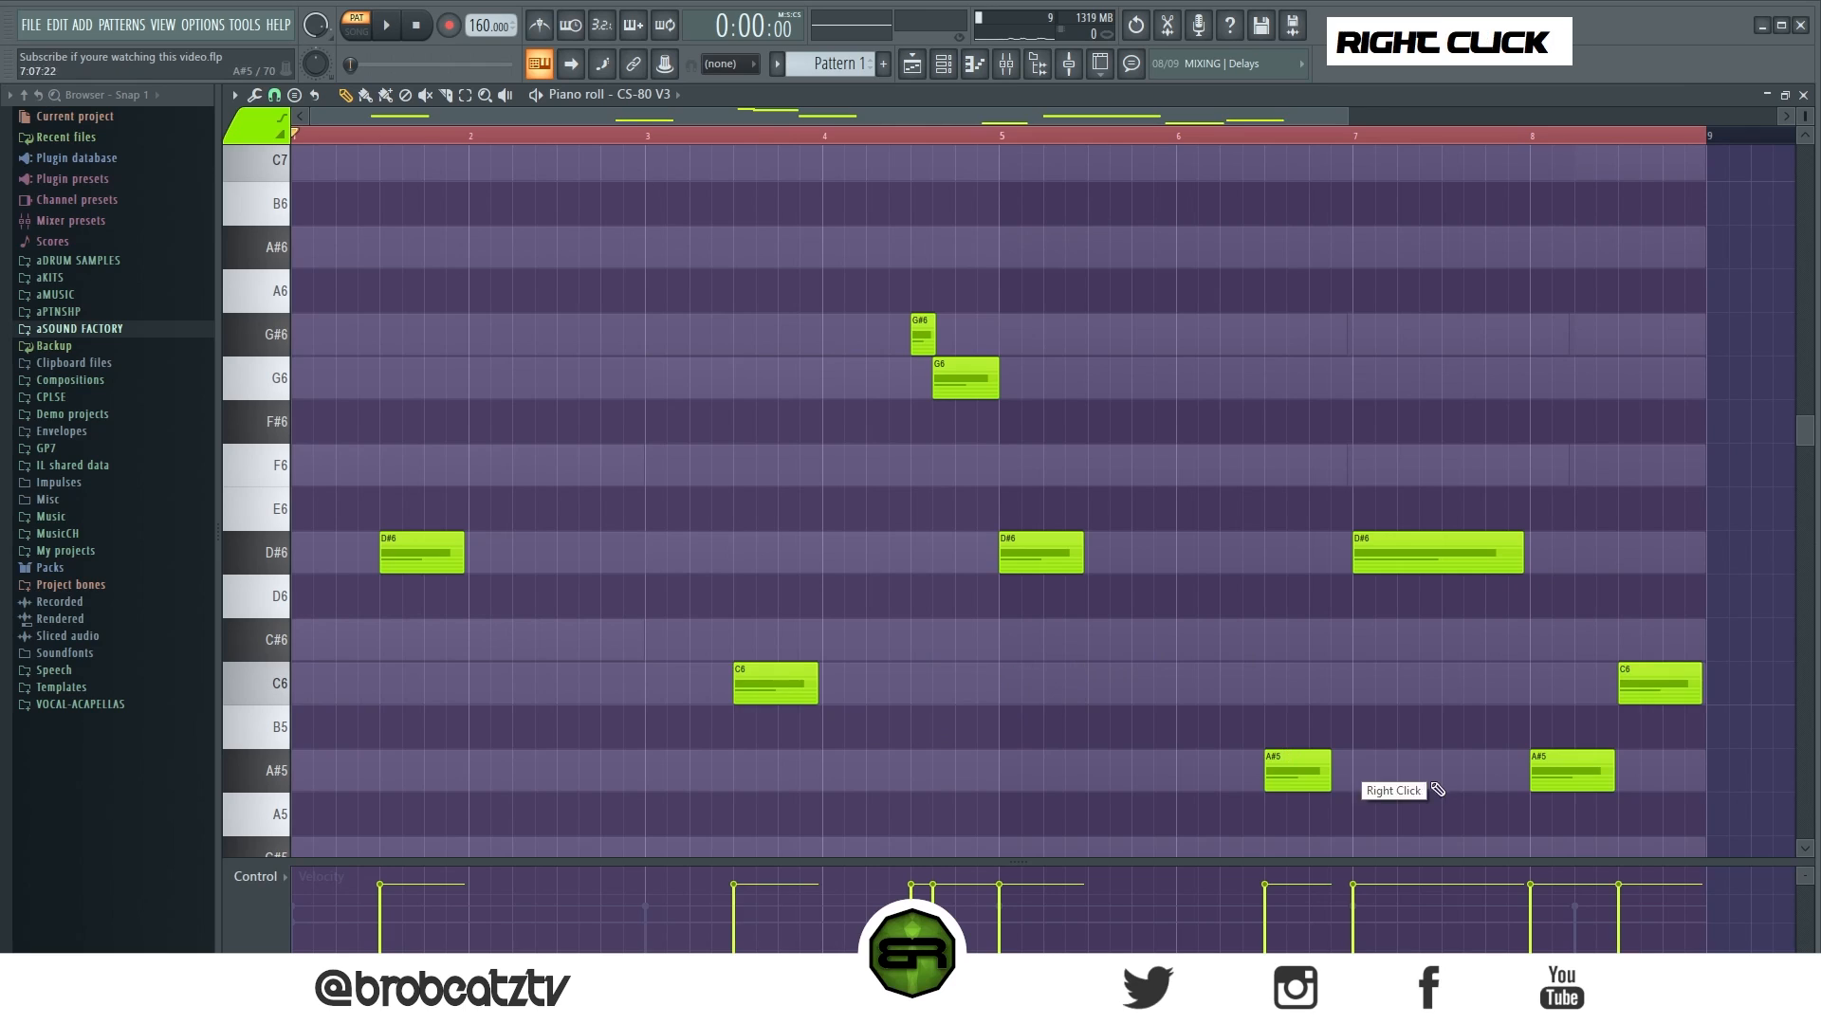
{"action": "left_click_drag", "start_coordinate": [1327, 776], "coordinate": [1345, 776]}
{"action": "right_click", "coordinate": [1232, 618]}
Play the complete melody over the chords, reposition the channel rack during playback, and stop.
{"action": "key", "text": "space"}
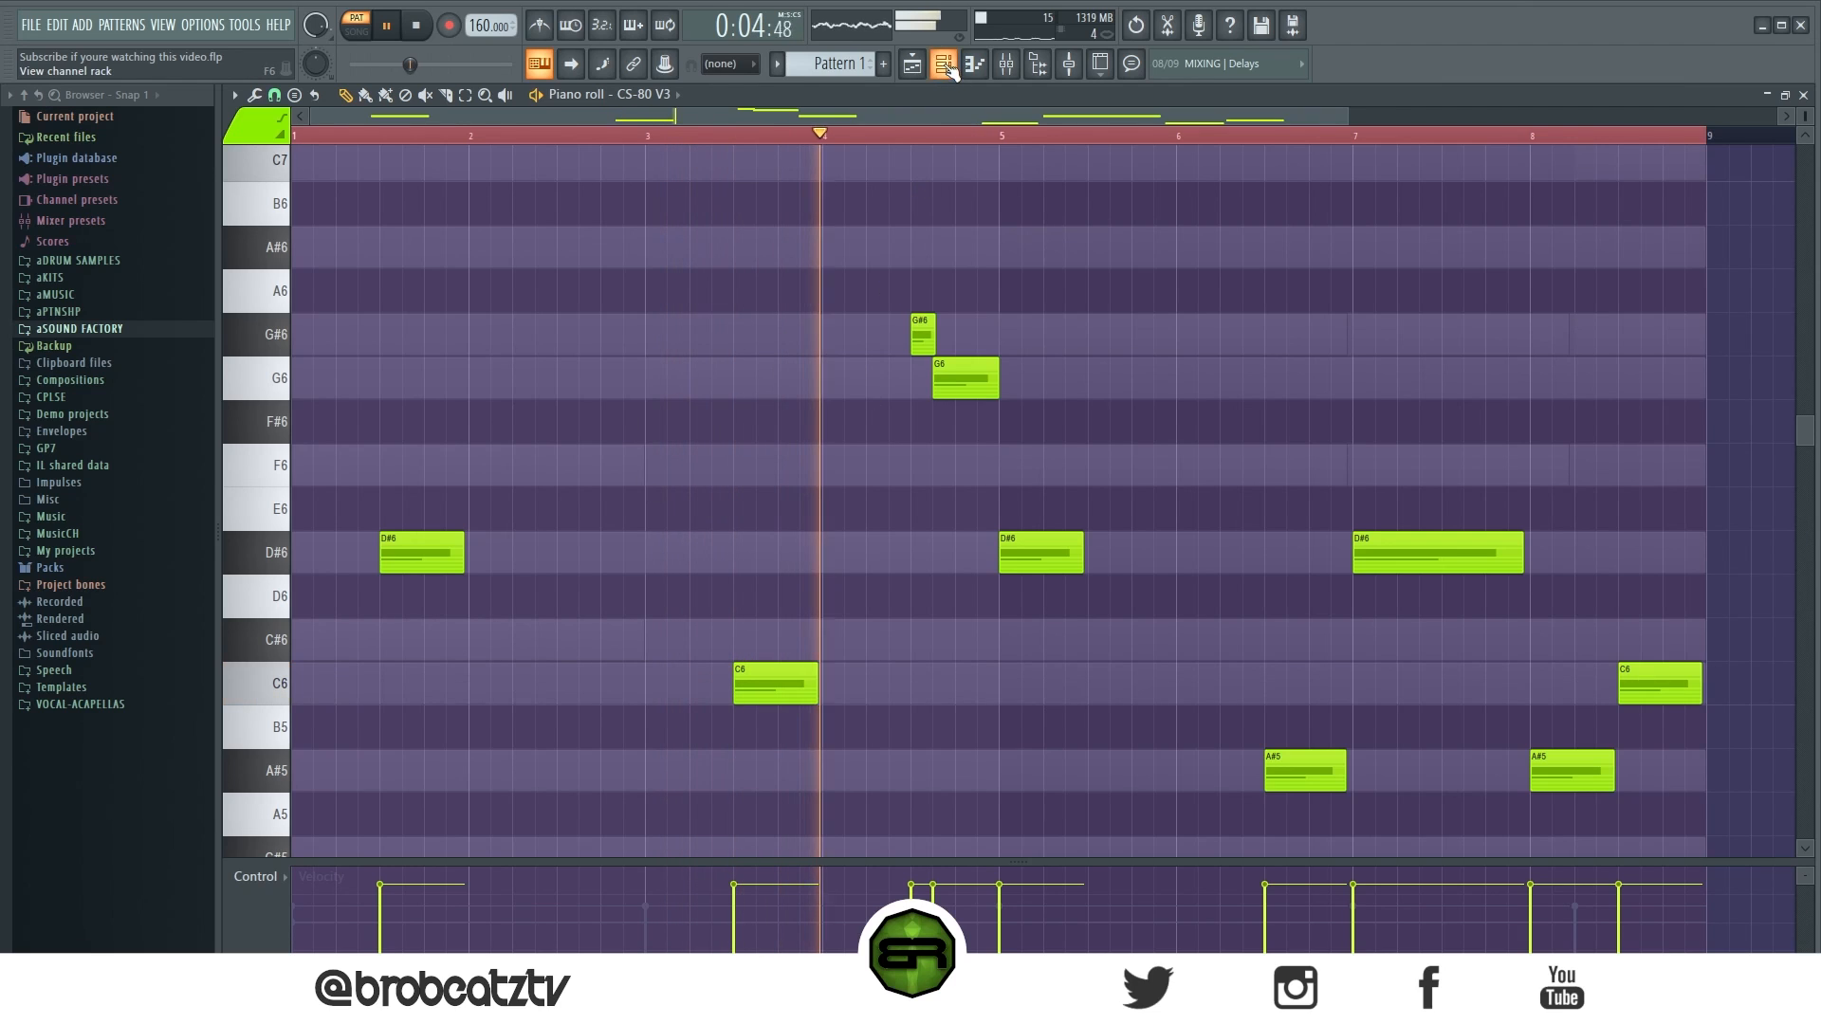
{"action": "key", "text": "F6"}
{"action": "left_click_drag", "start_coordinate": [1051, 169], "coordinate": [953, 213]}
{"action": "key", "text": "F6"}
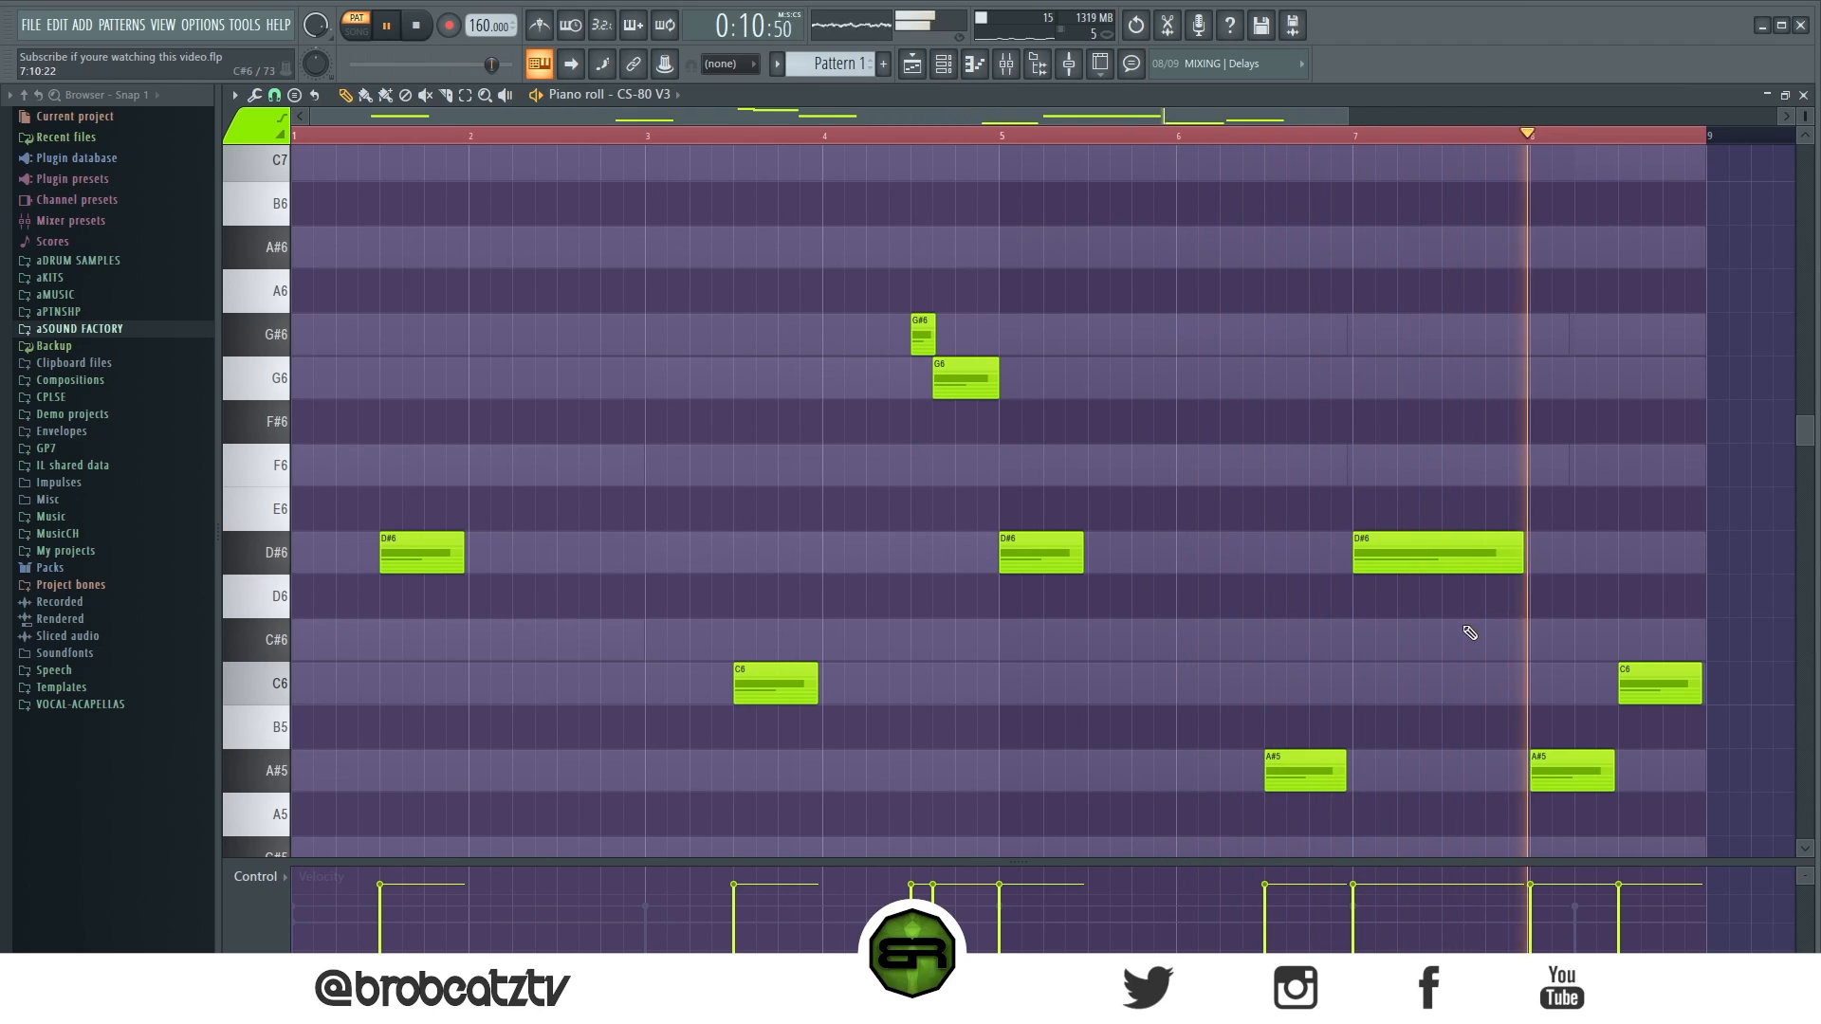
{"action": "key", "text": "space"}
Set the second CS-80 V3 channel volume to 78% and play the pattern to check the balance.
{"action": "key", "text": "F6"}
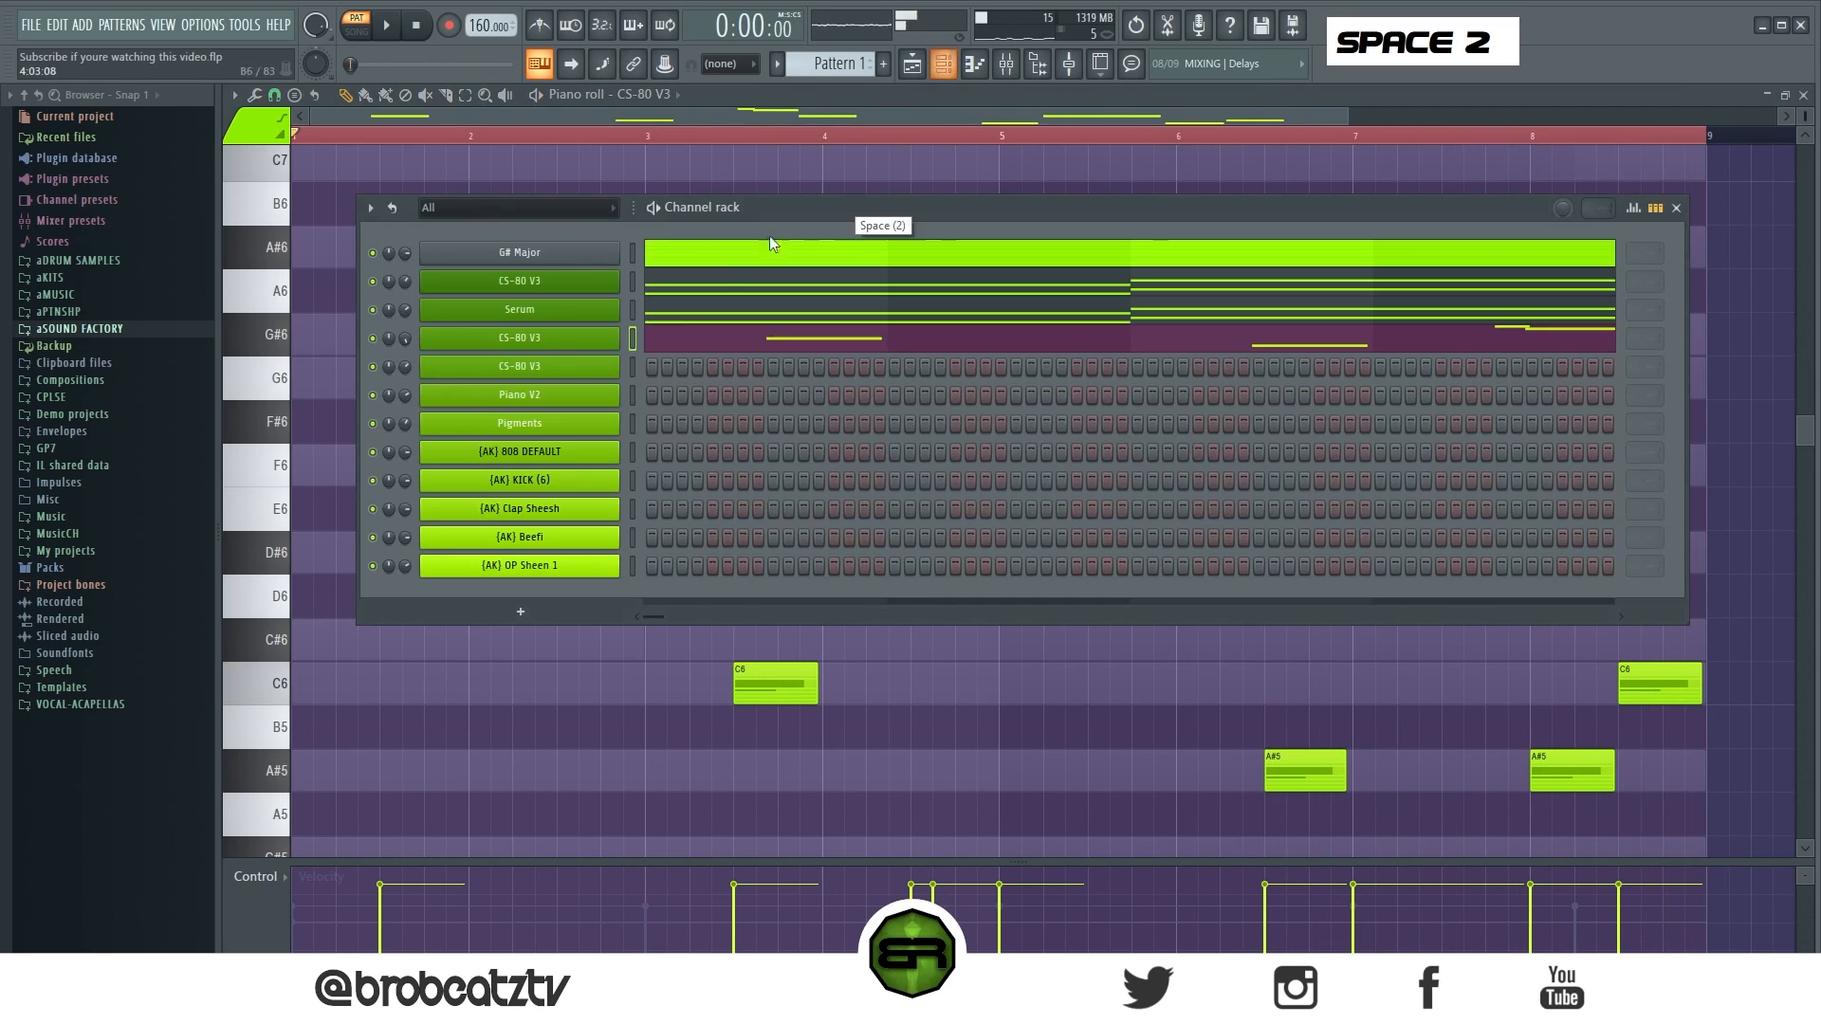
{"action": "right_click", "coordinate": [406, 337]}
{"action": "left_click", "coordinate": [411, 349]}
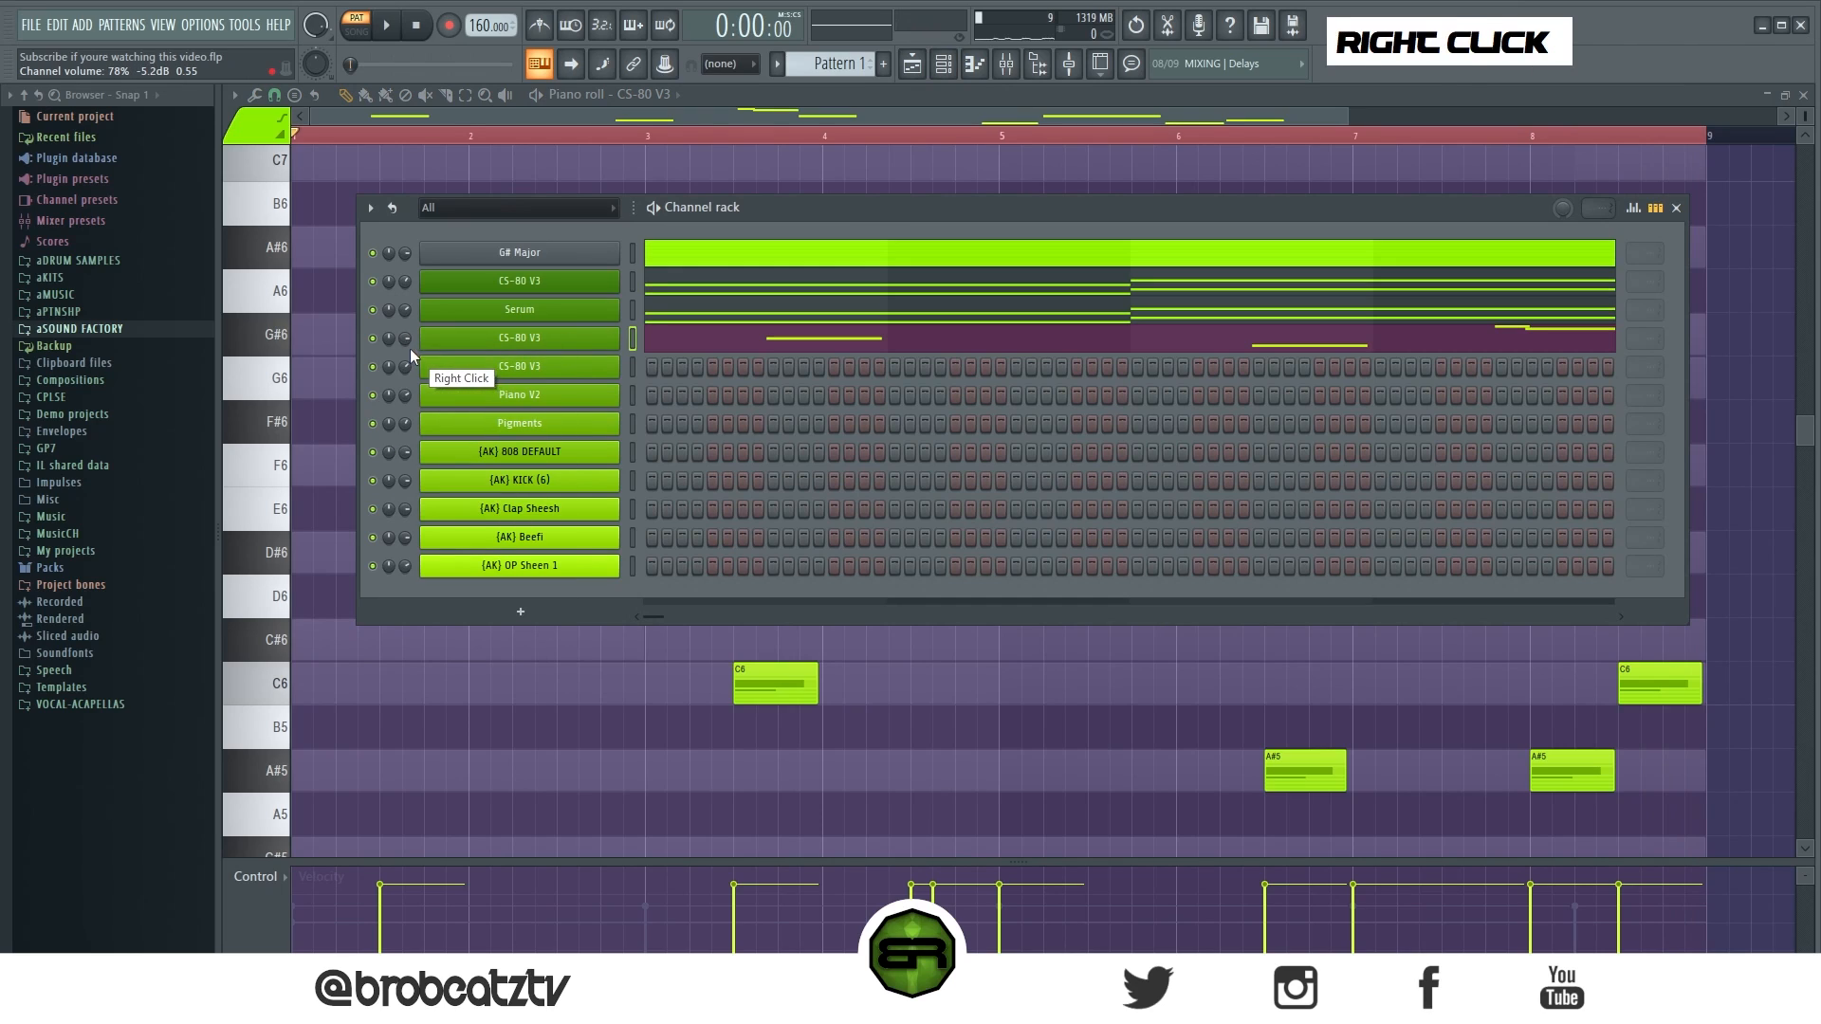
{"action": "key", "text": "space"}
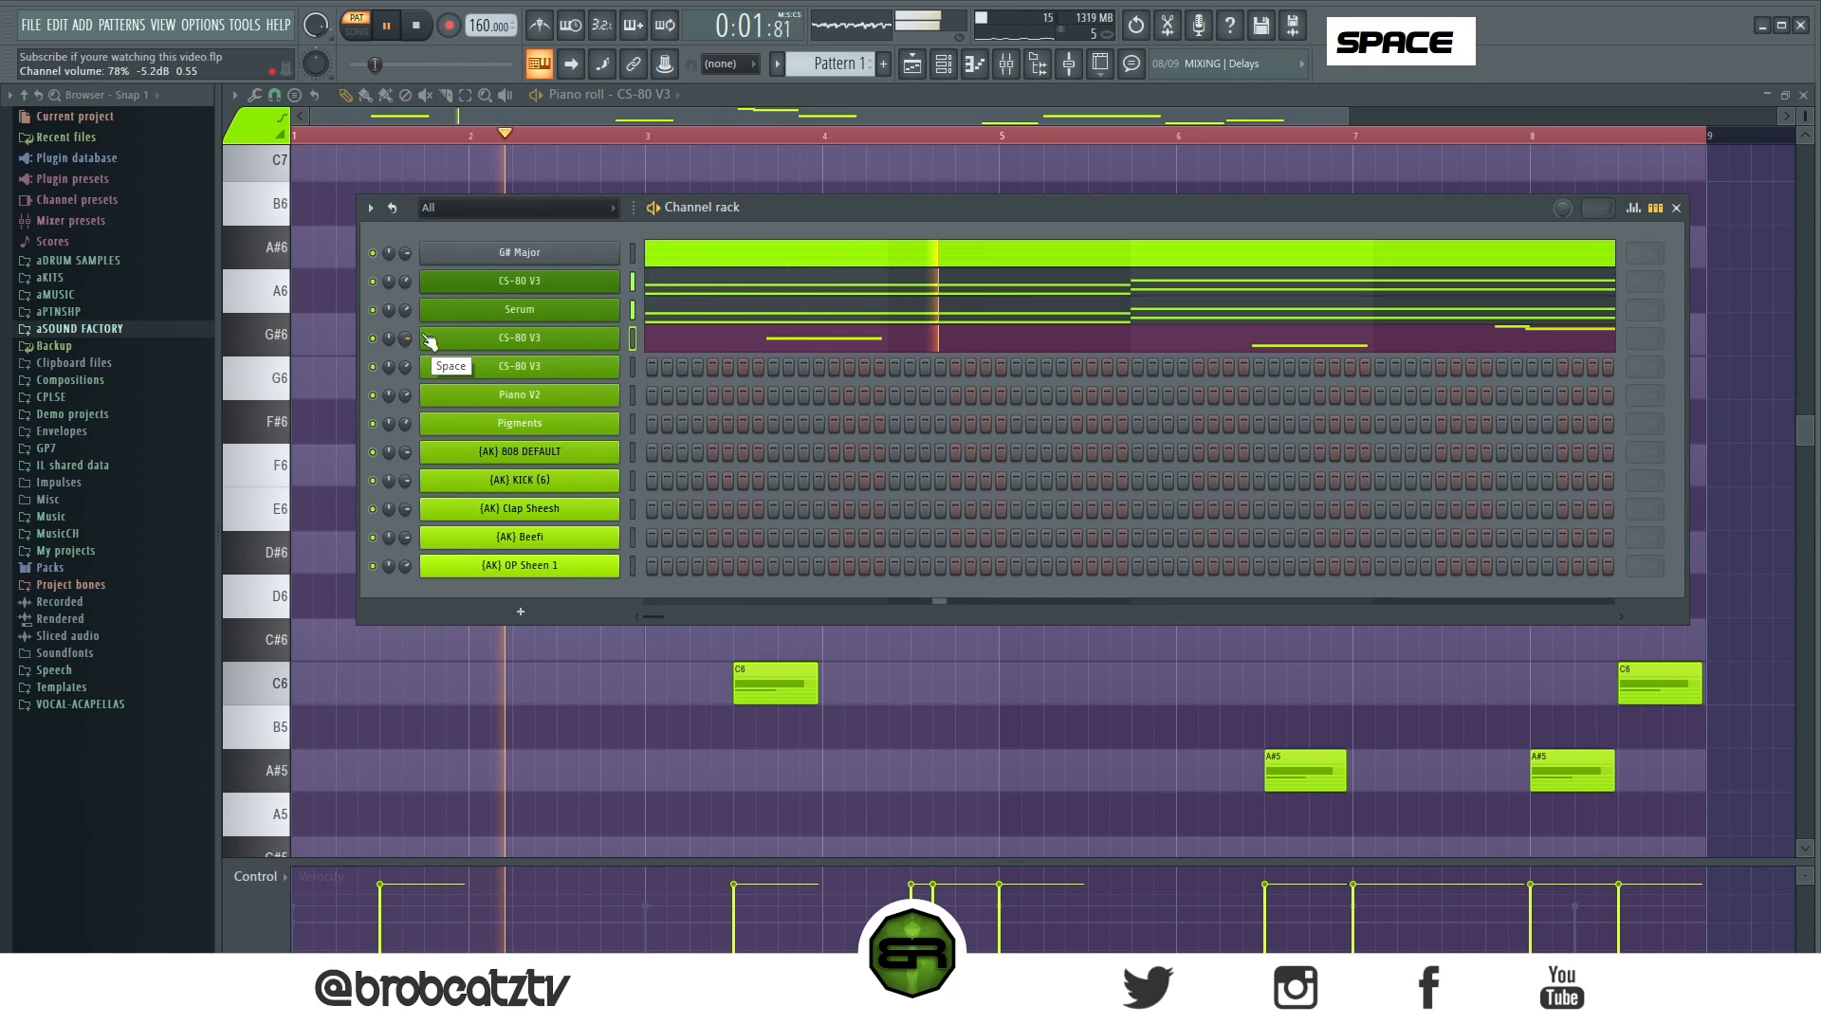
{"action": "key", "text": "space"}
Examine the third CS-80 V3 instrument's Androids Dream preset, close it and inspect the Serum channel's chords in the piano roll.
{"action": "left_click_drag", "start_coordinate": [737, 194], "coordinate": [710, 157]}
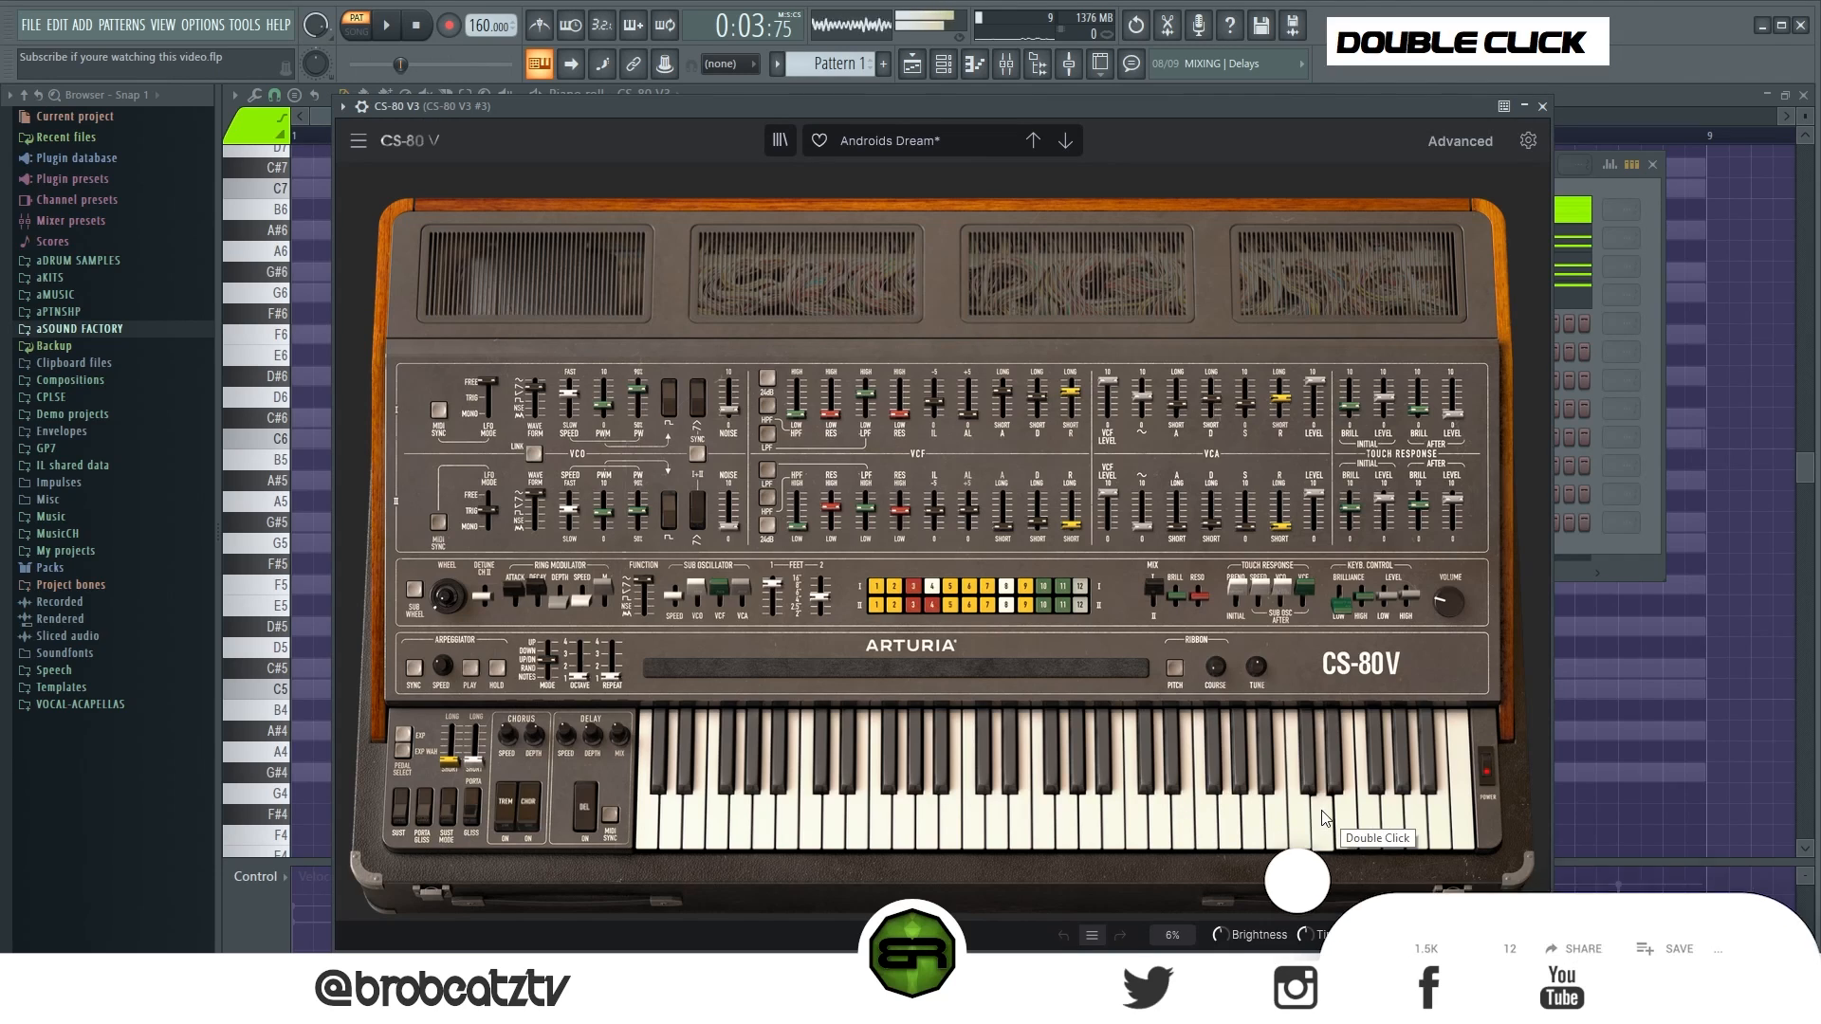
{"action": "left_click", "coordinate": [1542, 107]}
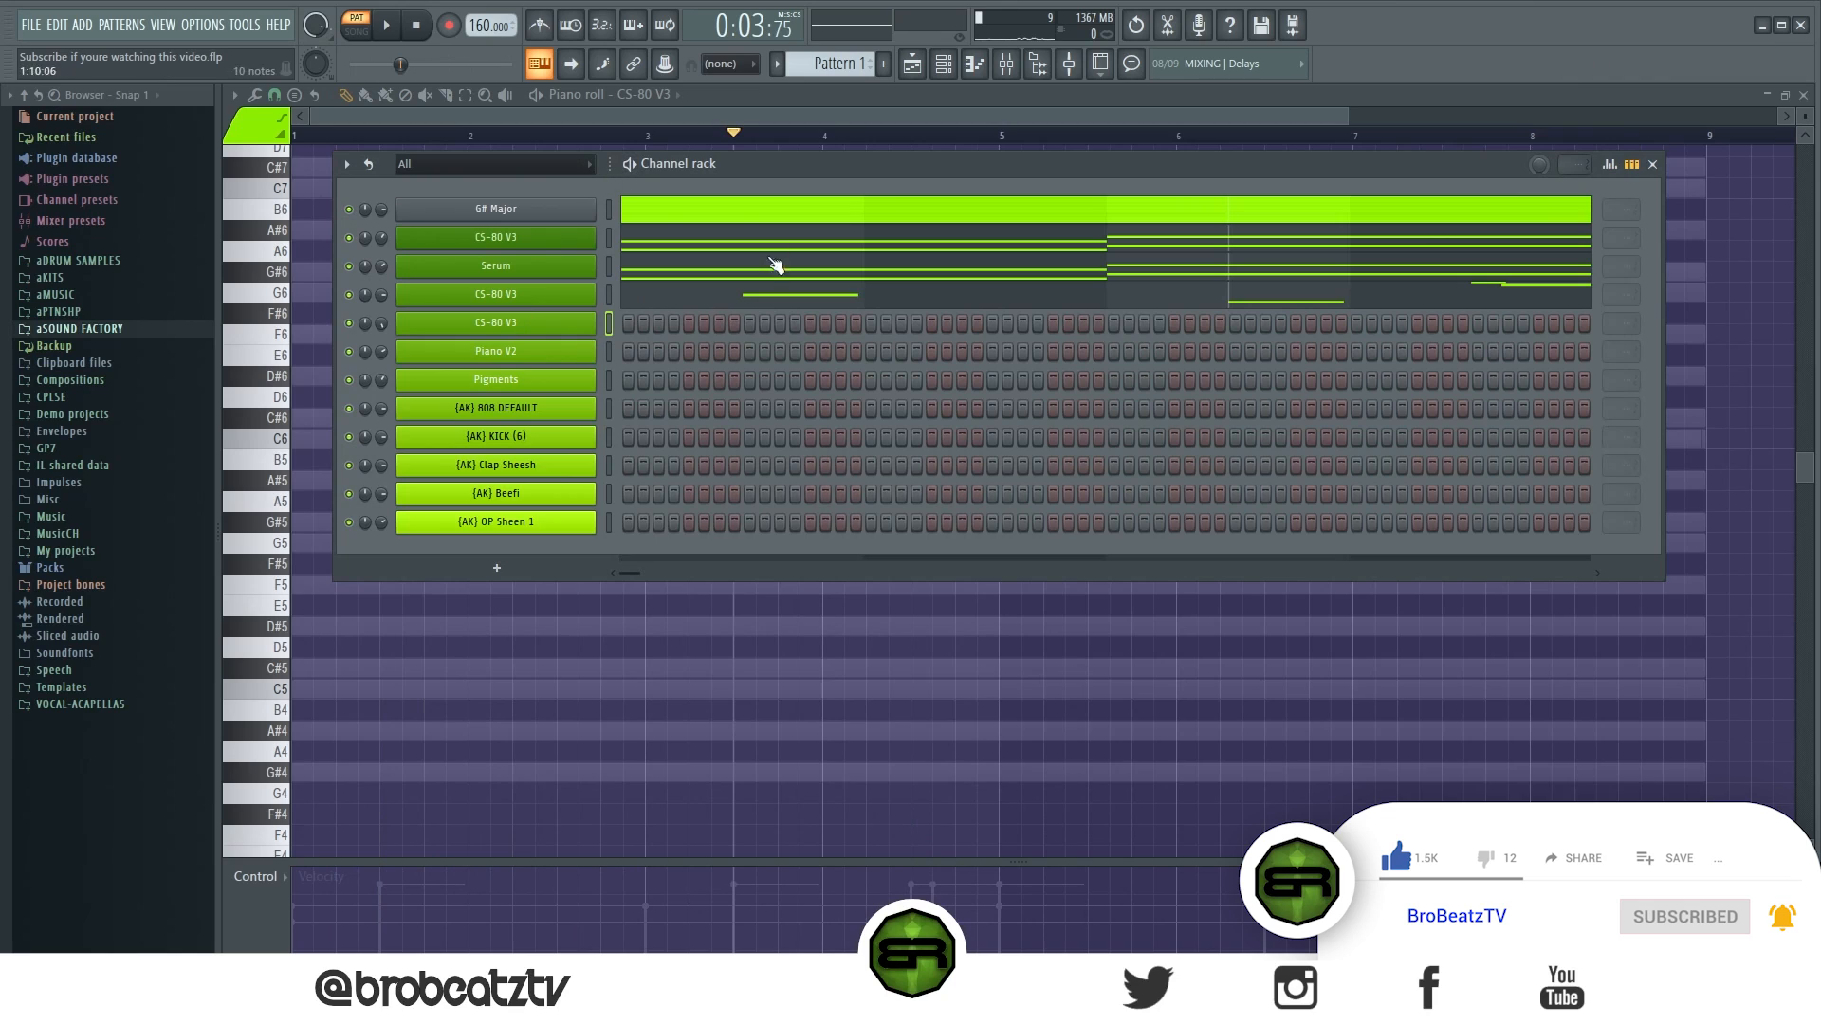
{"action": "left_click", "coordinate": [703, 279]}
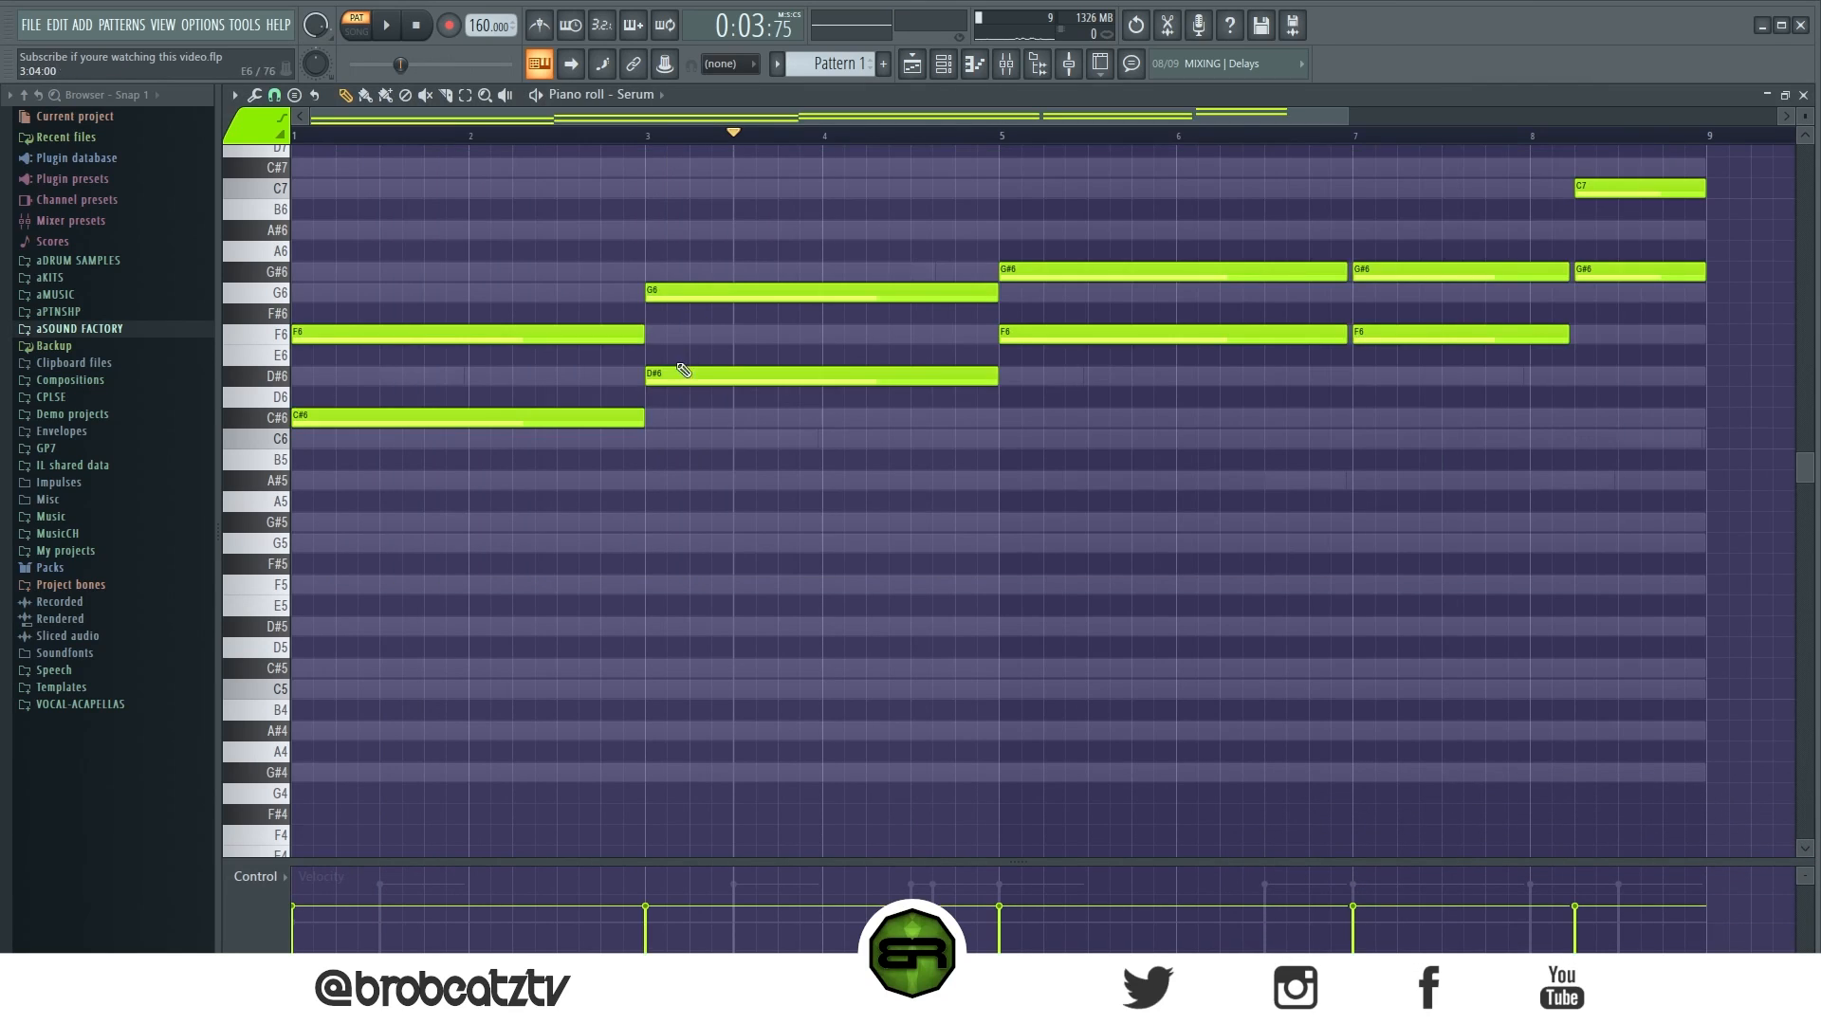
{"action": "scroll", "coordinate": [681, 410], "scroll_direction": "up", "scroll_amount": 4}
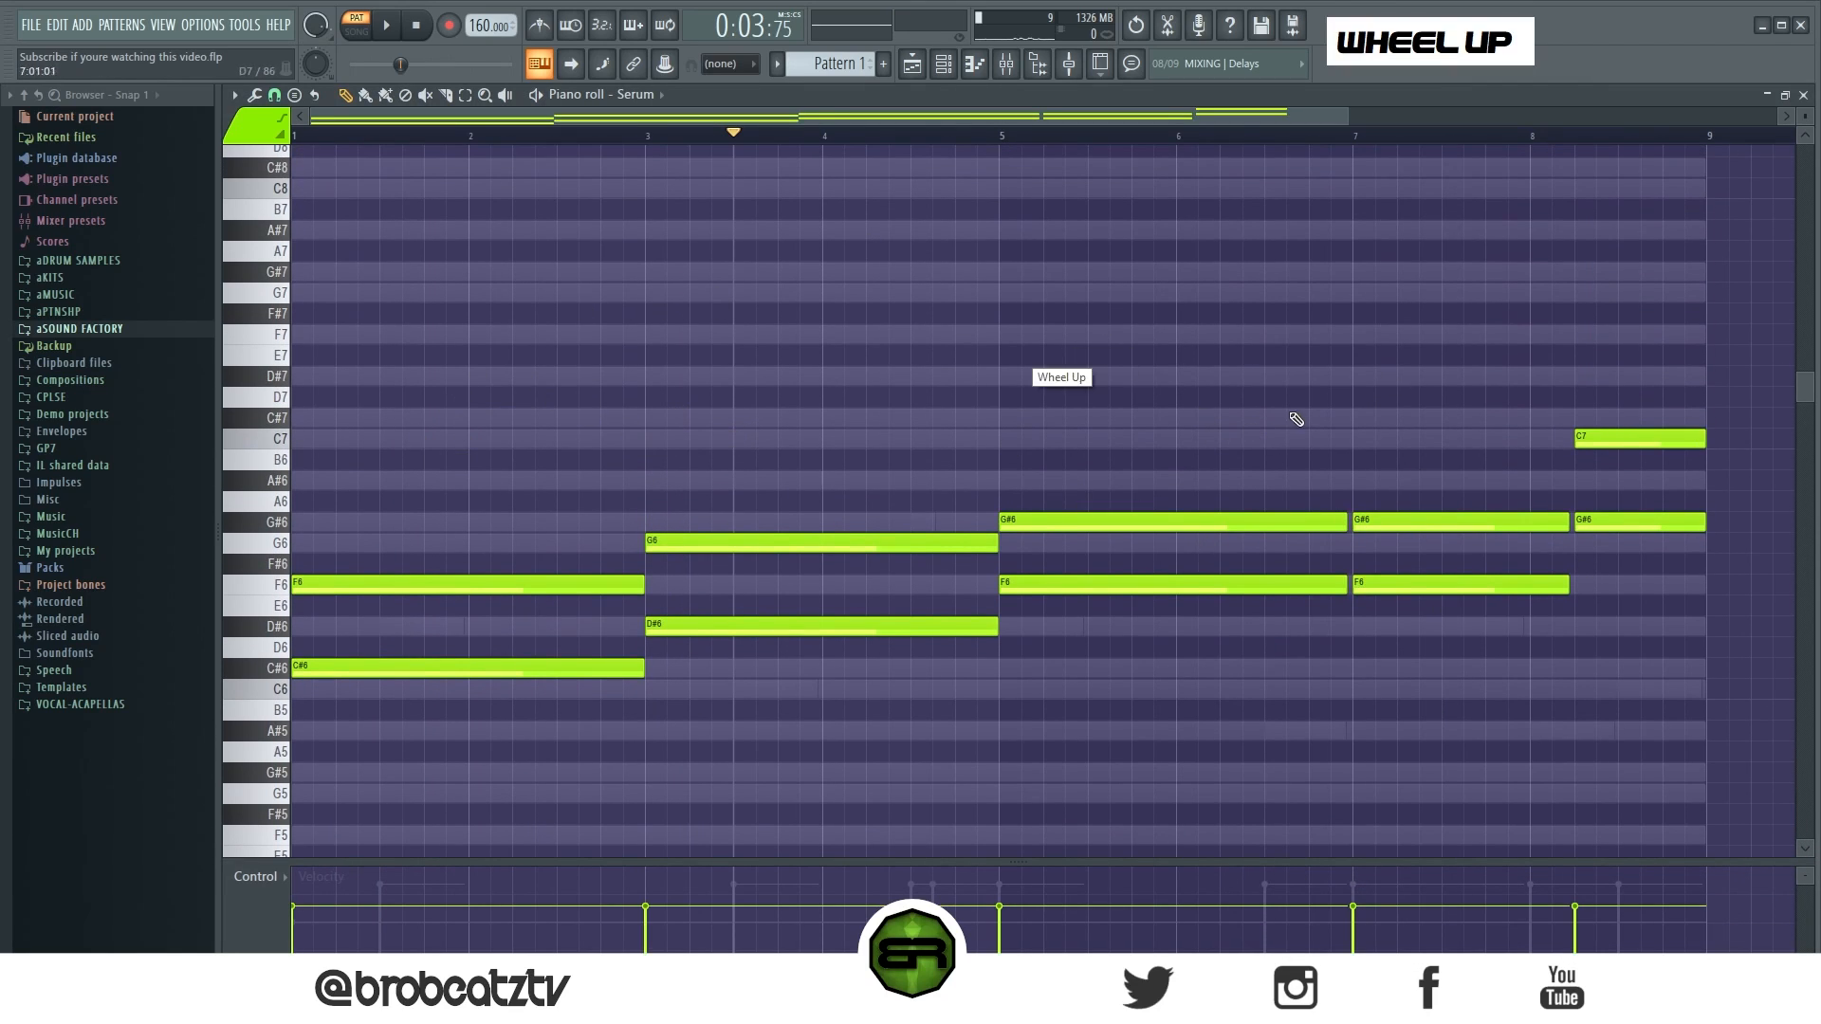
{"action": "left_click_drag", "start_coordinate": [1547, 486], "coordinate": [1645, 545]}
{"action": "right_click", "coordinate": [1147, 398]}
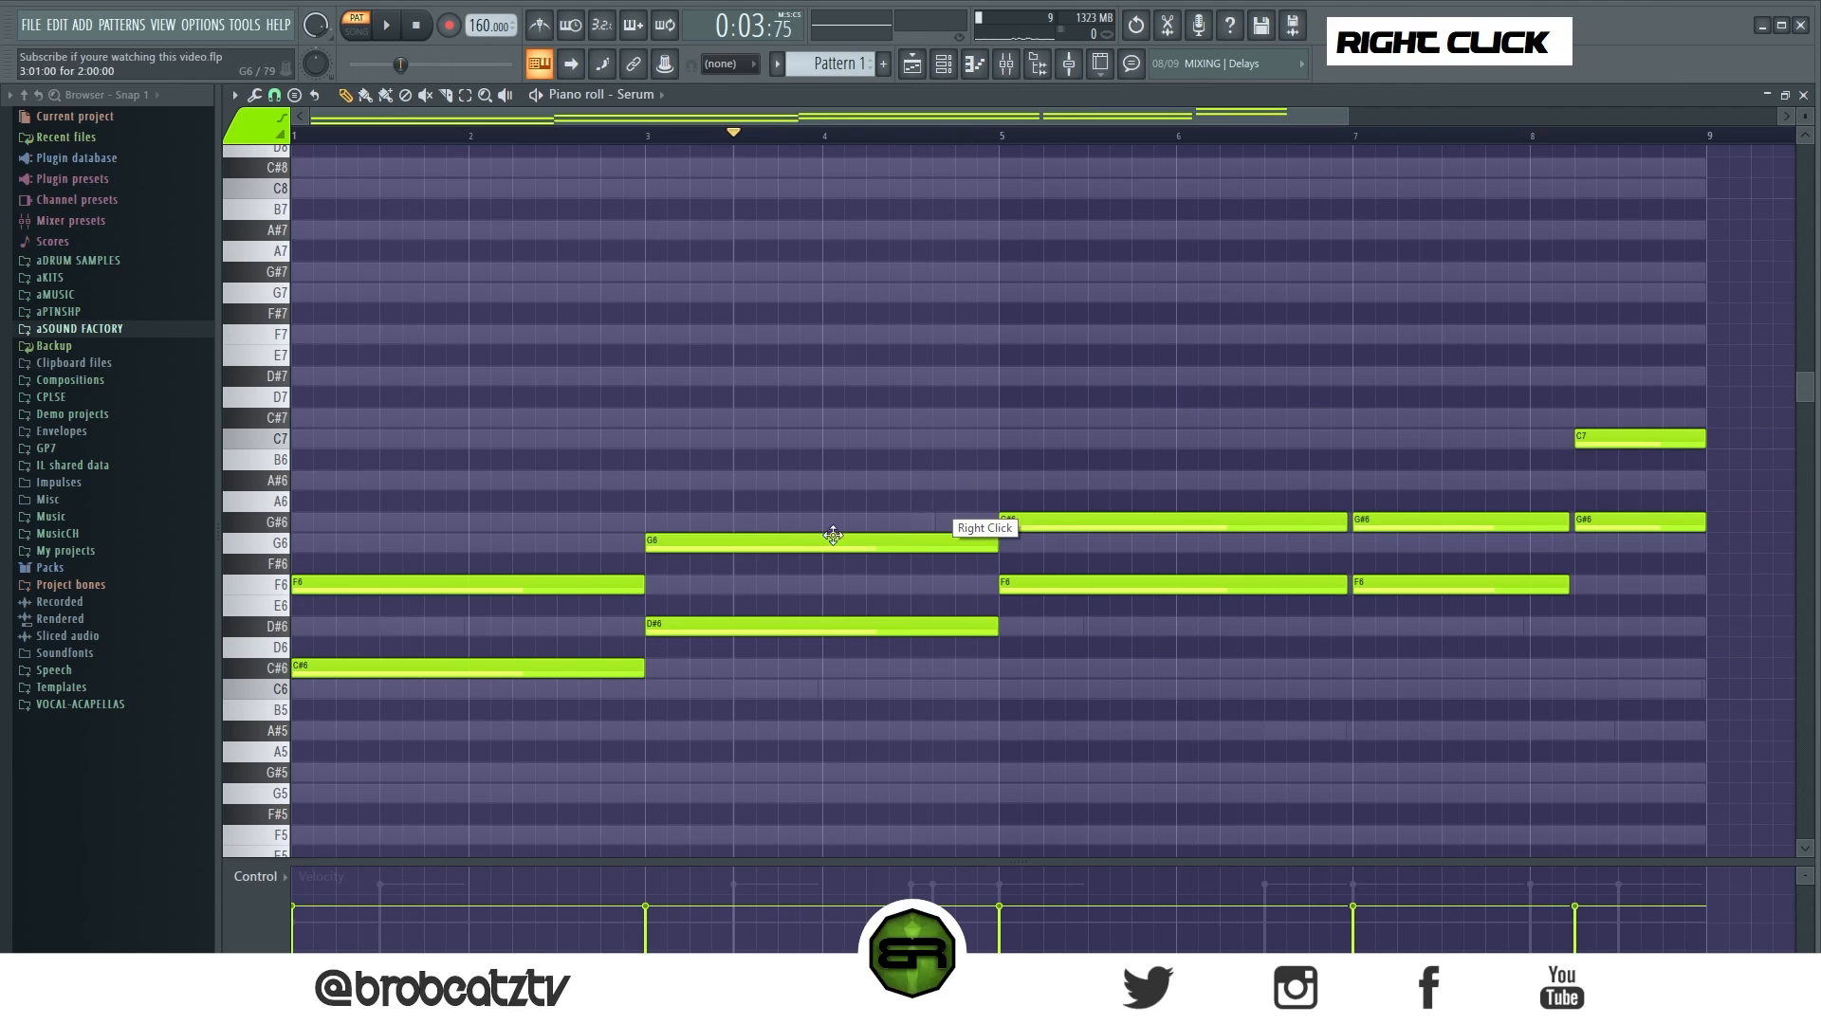
Try adding a third note to the first two Serum chords, with G#6 above the first and A#6 above the second.
{"action": "mouse_move", "coordinate": [710, 503]}
{"action": "left_mouse_down"}
{"action": "mouse_move", "coordinate": [709, 566]}
{"action": "mouse_move", "coordinate": [598, 573]}
{"action": "mouse_move", "coordinate": [940, 693]}
{"action": "mouse_move", "coordinate": [682, 533]}
{"action": "mouse_move", "coordinate": [778, 584]}
{"action": "mouse_move", "coordinate": [758, 578]}
{"action": "mouse_move", "coordinate": [781, 526]}
{"action": "mouse_move", "coordinate": [697, 481]}
{"action": "left_mouse_up"}
{"action": "right_click", "coordinate": [657, 402]}
{"action": "left_click_drag", "start_coordinate": [528, 534], "coordinate": [472, 508]}
{"action": "right_click", "coordinate": [607, 622]}
{"action": "left_click_drag", "start_coordinate": [590, 453], "coordinate": [969, 718]}
{"action": "right_click", "coordinate": [967, 718]}
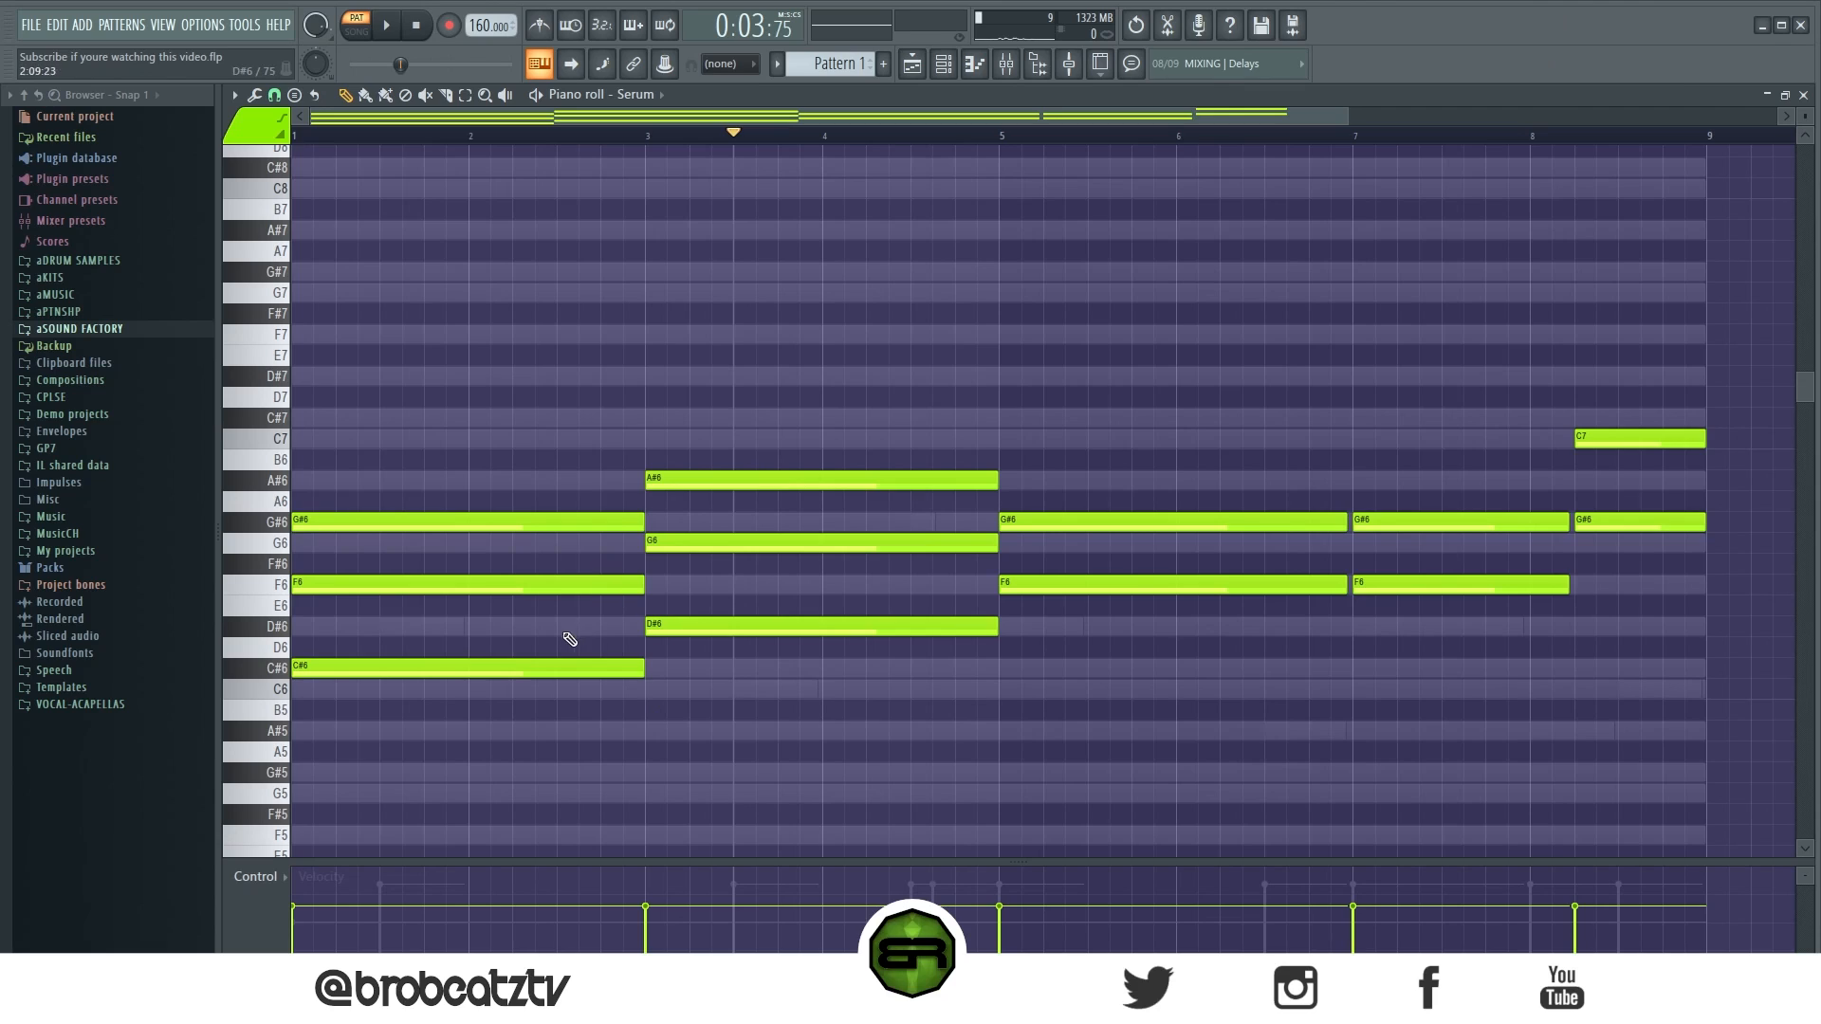
Try stacking a fourth note on the first two Serum chords, copying the first chord's G#6 up to C7.
{"action": "left_click", "coordinate": [699, 476], "text": "ctrl"}
{"action": "left_click", "coordinate": [575, 525], "text": "ctrl"}
{"action": "left_click_drag", "start_coordinate": [560, 525], "coordinate": [497, 434]}
{"action": "left_click", "coordinate": [659, 484], "text": "ctrl"}
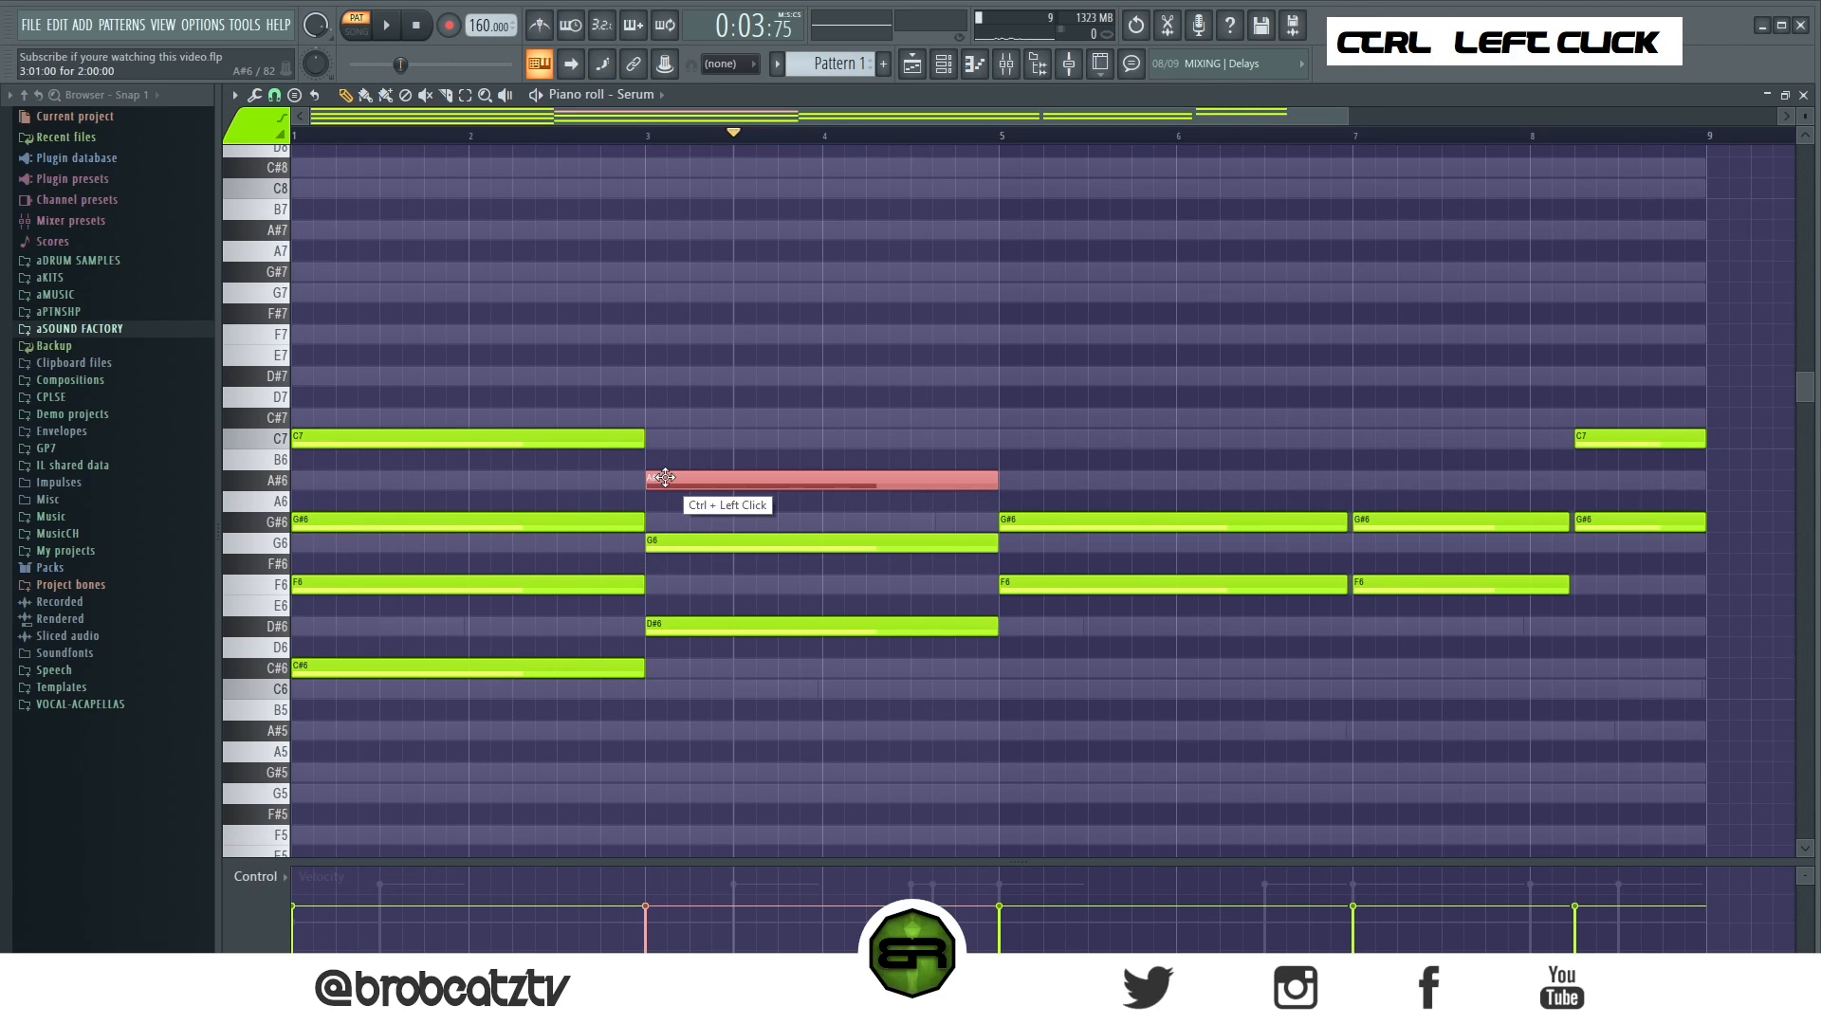
{"action": "left_click_drag", "start_coordinate": [659, 484], "coordinate": [664, 406]}
Delete the trial notes stacked above the first two Serum chords, leaving only their original two notes.
{"action": "right_click", "coordinate": [666, 415]}
{"action": "right_click", "coordinate": [658, 480]}
{"action": "right_click", "coordinate": [596, 437]}
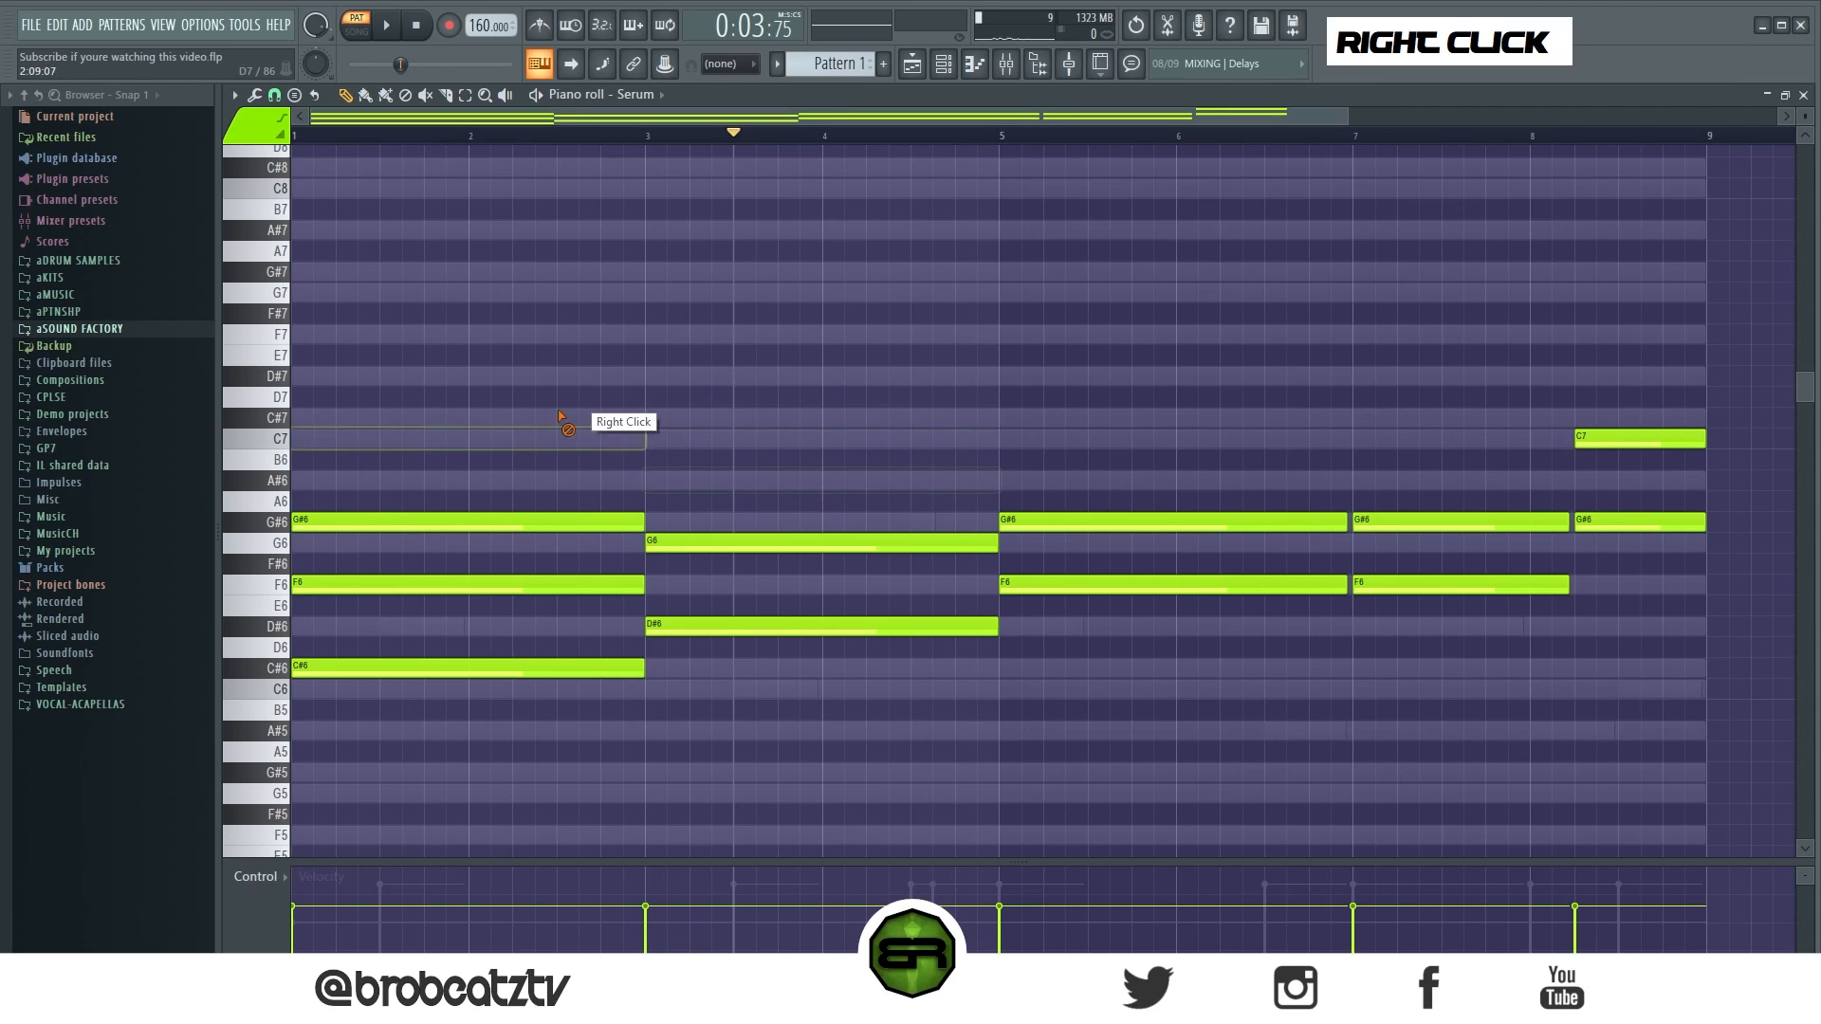
{"action": "right_click", "coordinate": [523, 524]}
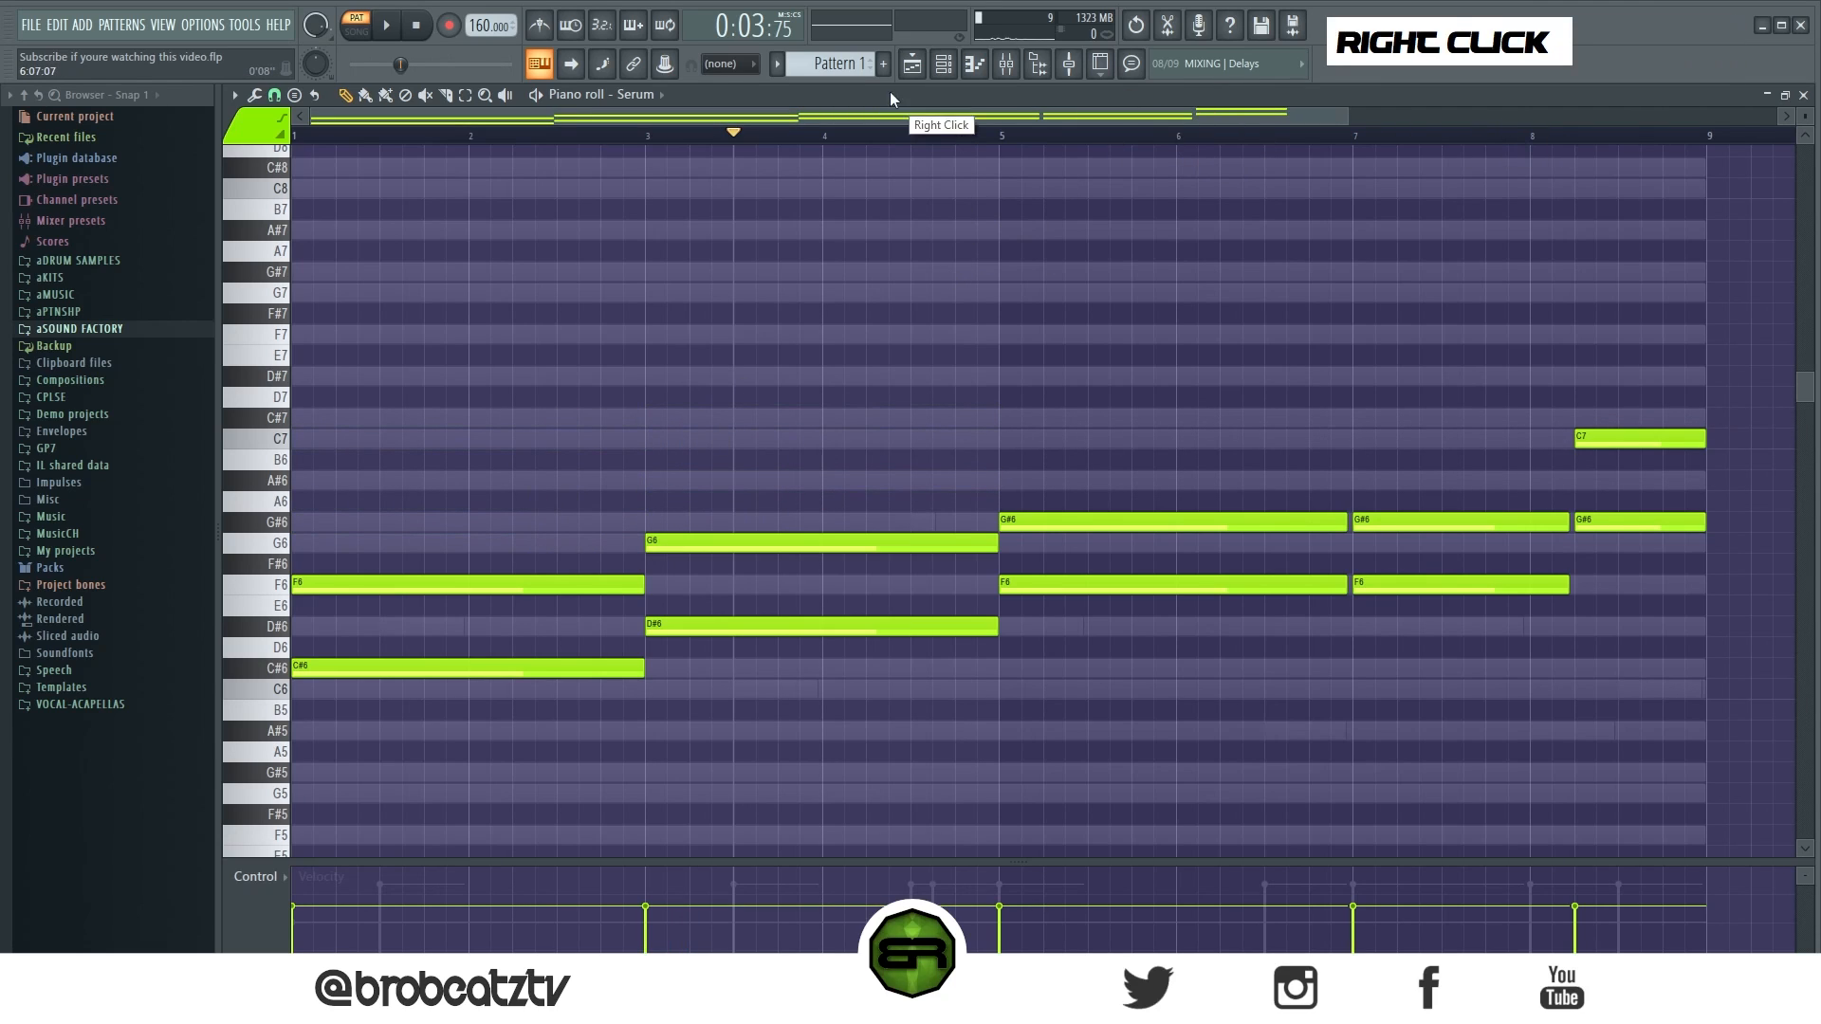
Open the third CS-80 V3 channel's empty piano roll and audition keys around A#6 and G#6 over the playing chords.
{"action": "left_click", "coordinate": [944, 63]}
{"action": "right_click", "coordinate": [544, 323]}
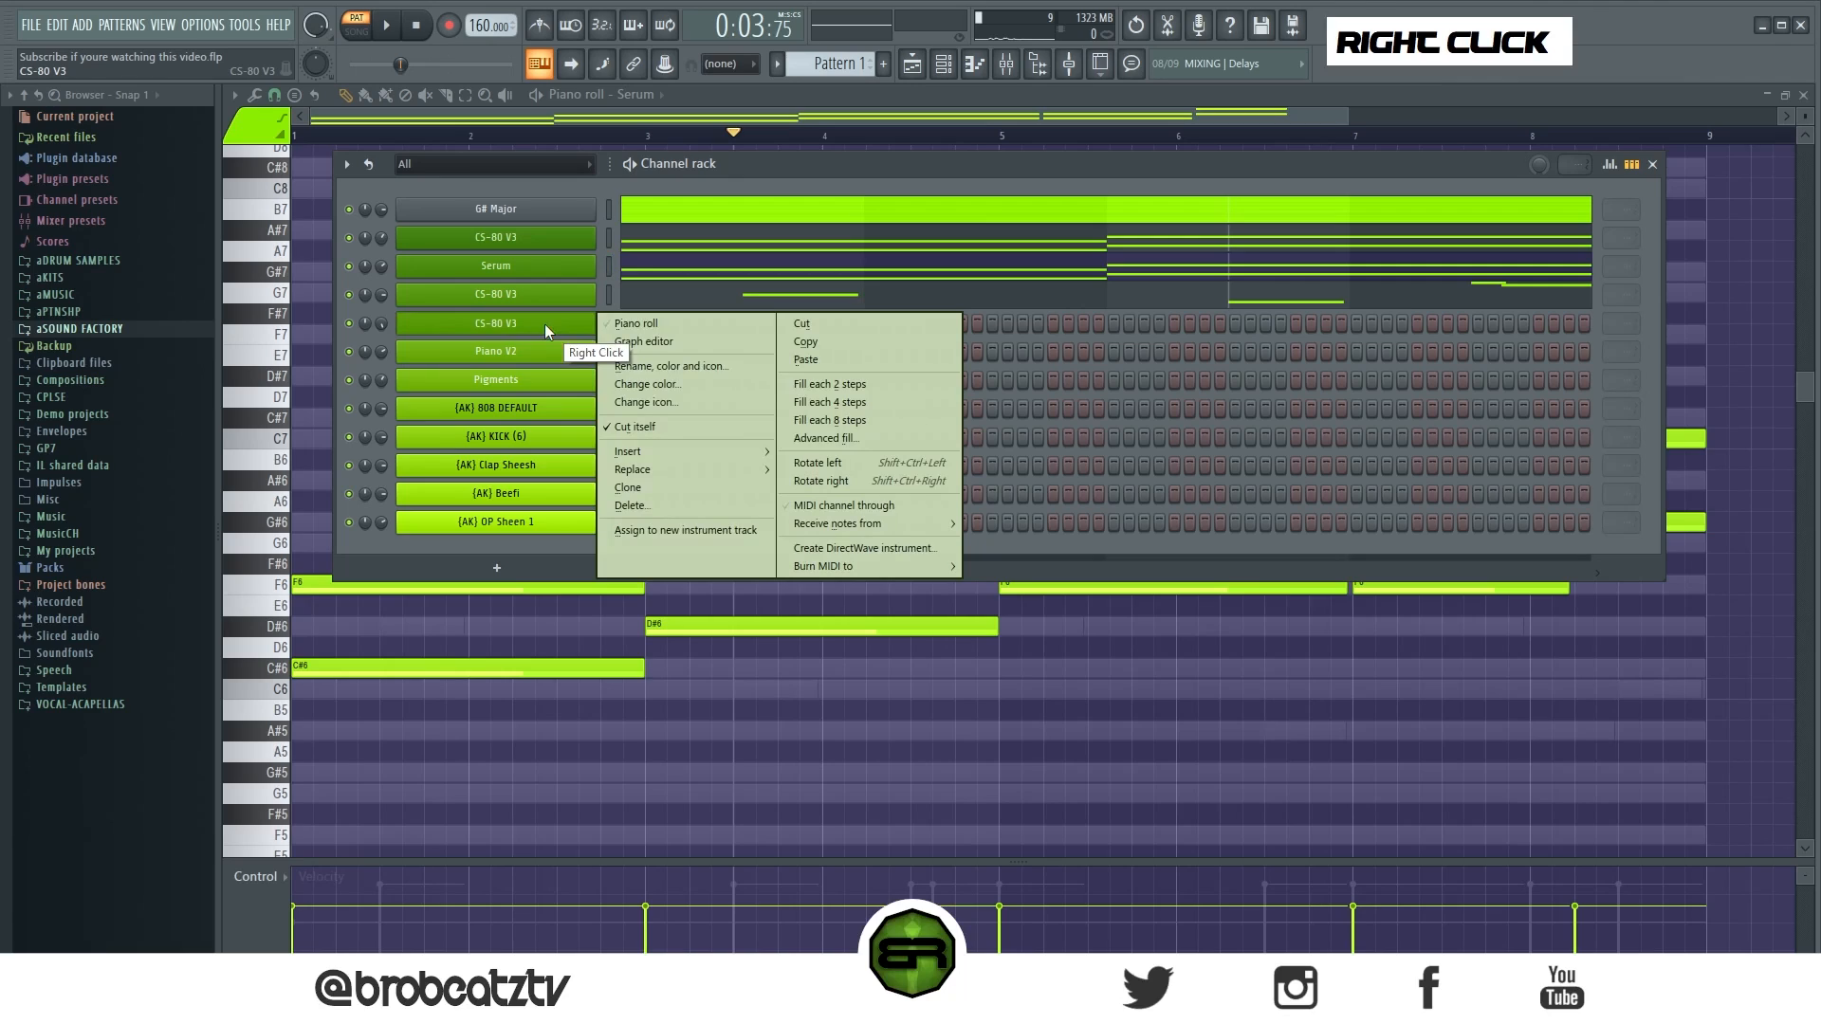
{"action": "left_click", "coordinate": [637, 324]}
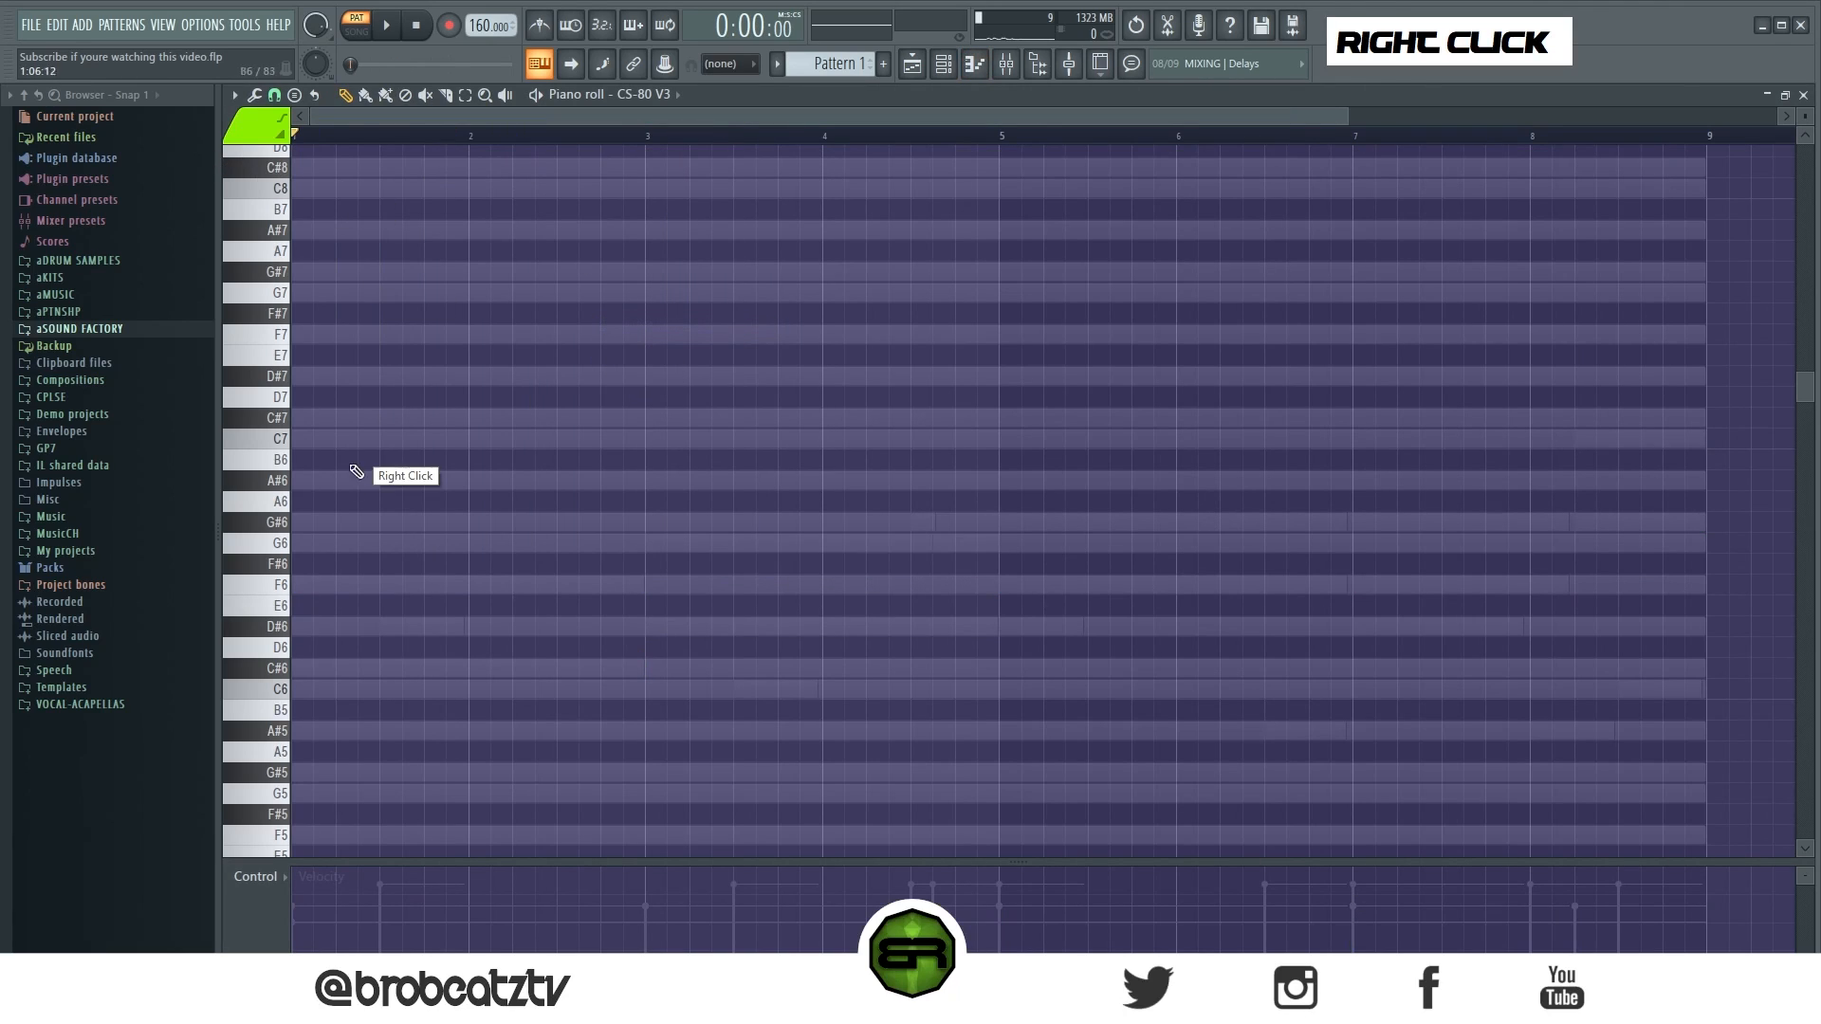
{"action": "key", "text": "space"}
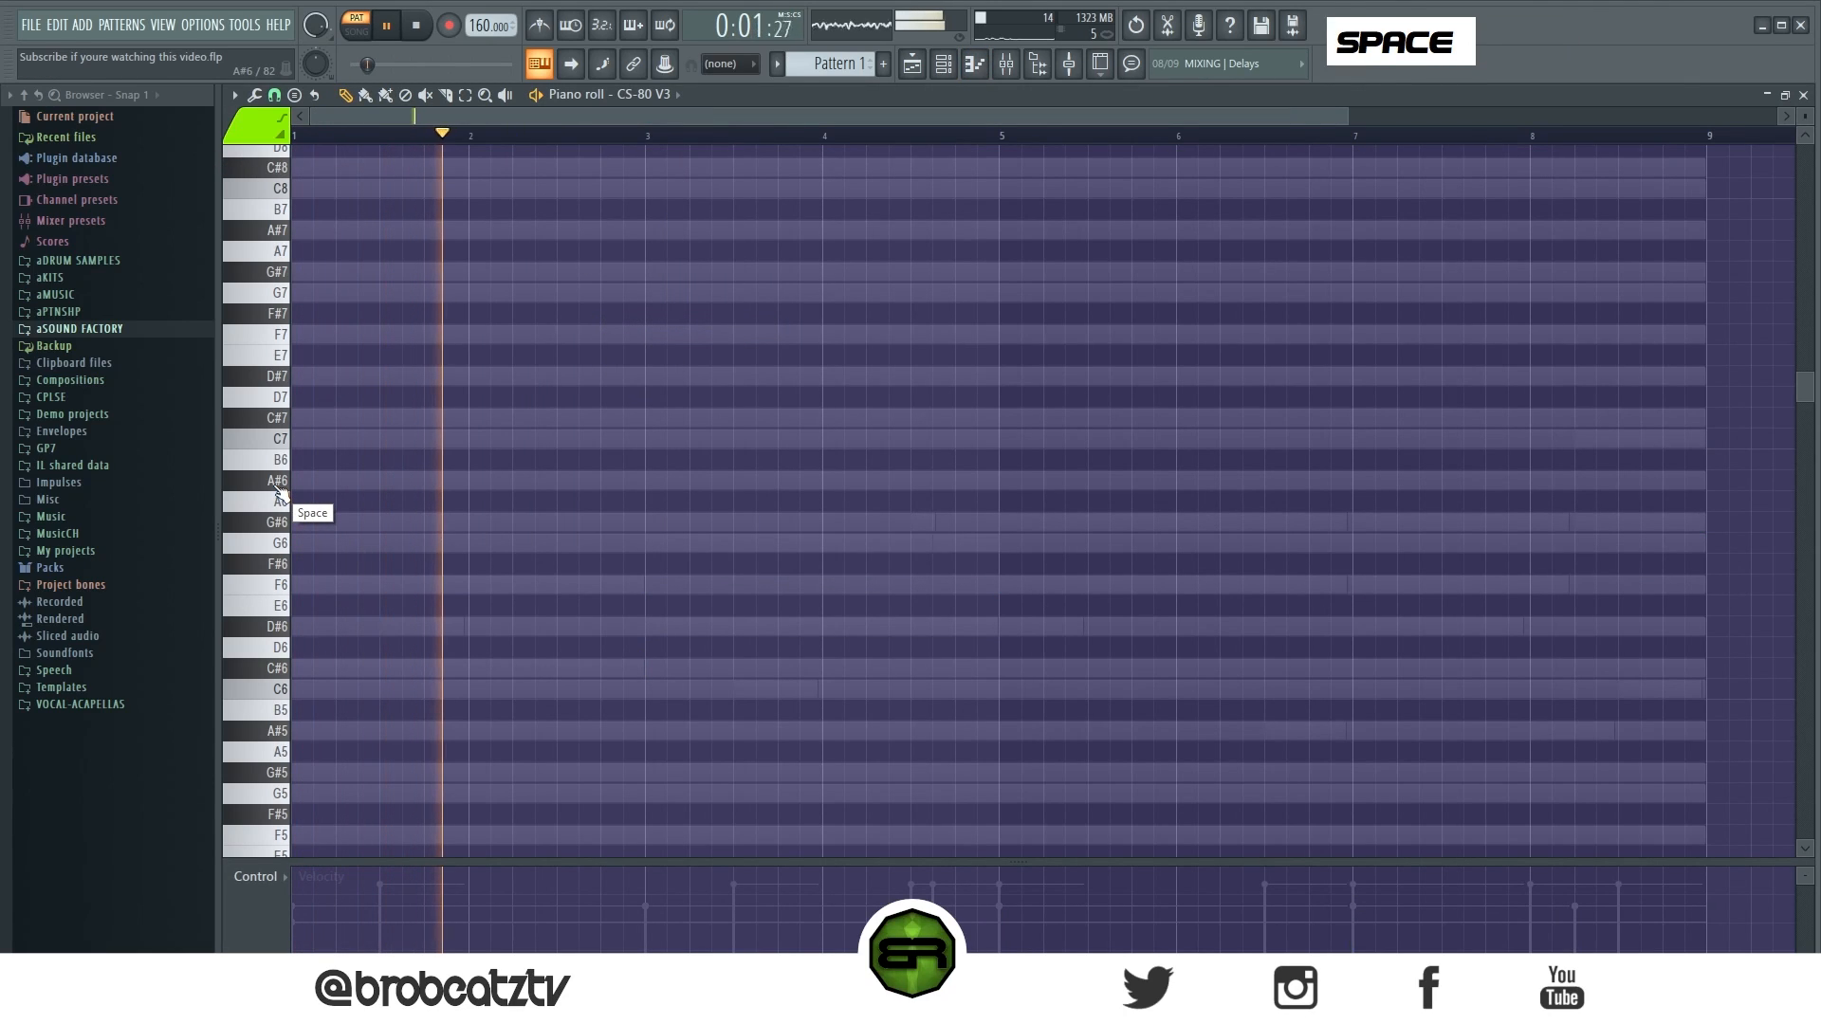
{"action": "double_click", "coordinate": [280, 494]}
{"action": "left_click", "coordinate": [274, 488]}
{"action": "left_click", "coordinate": [274, 522]}
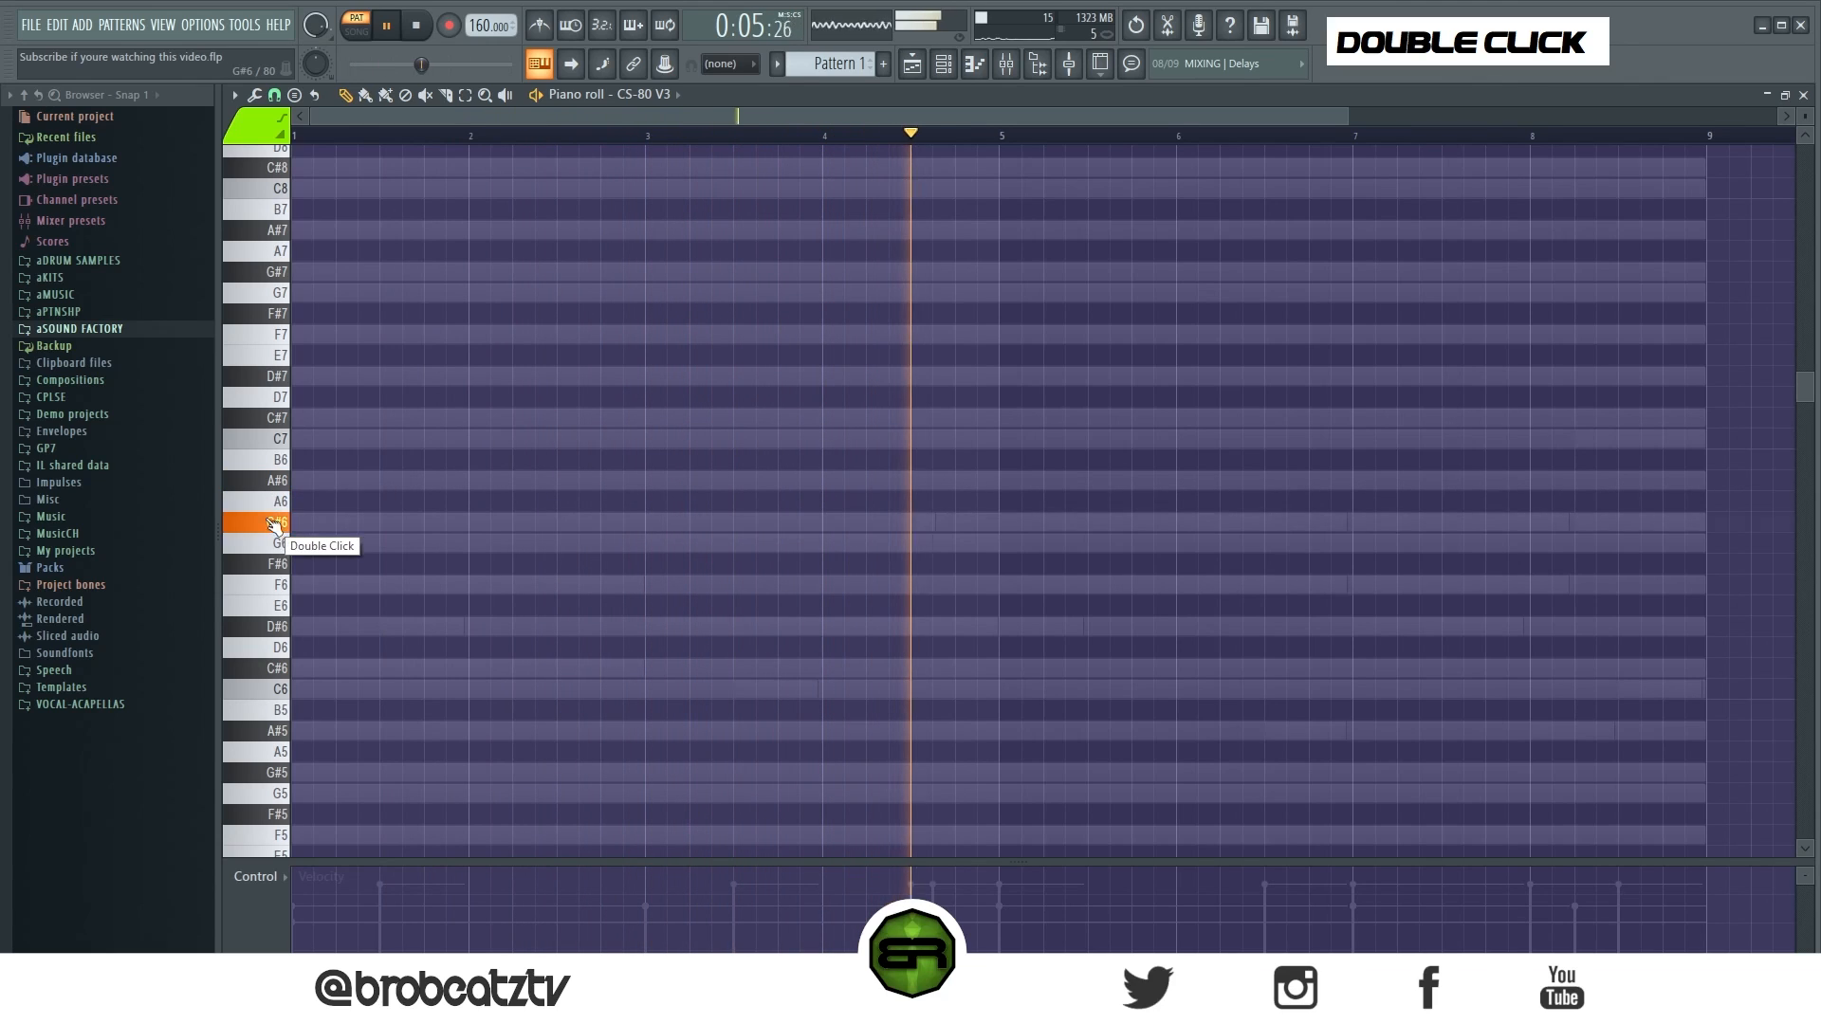
{"action": "key", "text": "space"}
{"action": "key", "text": "space"}
{"action": "key", "text": "space"}
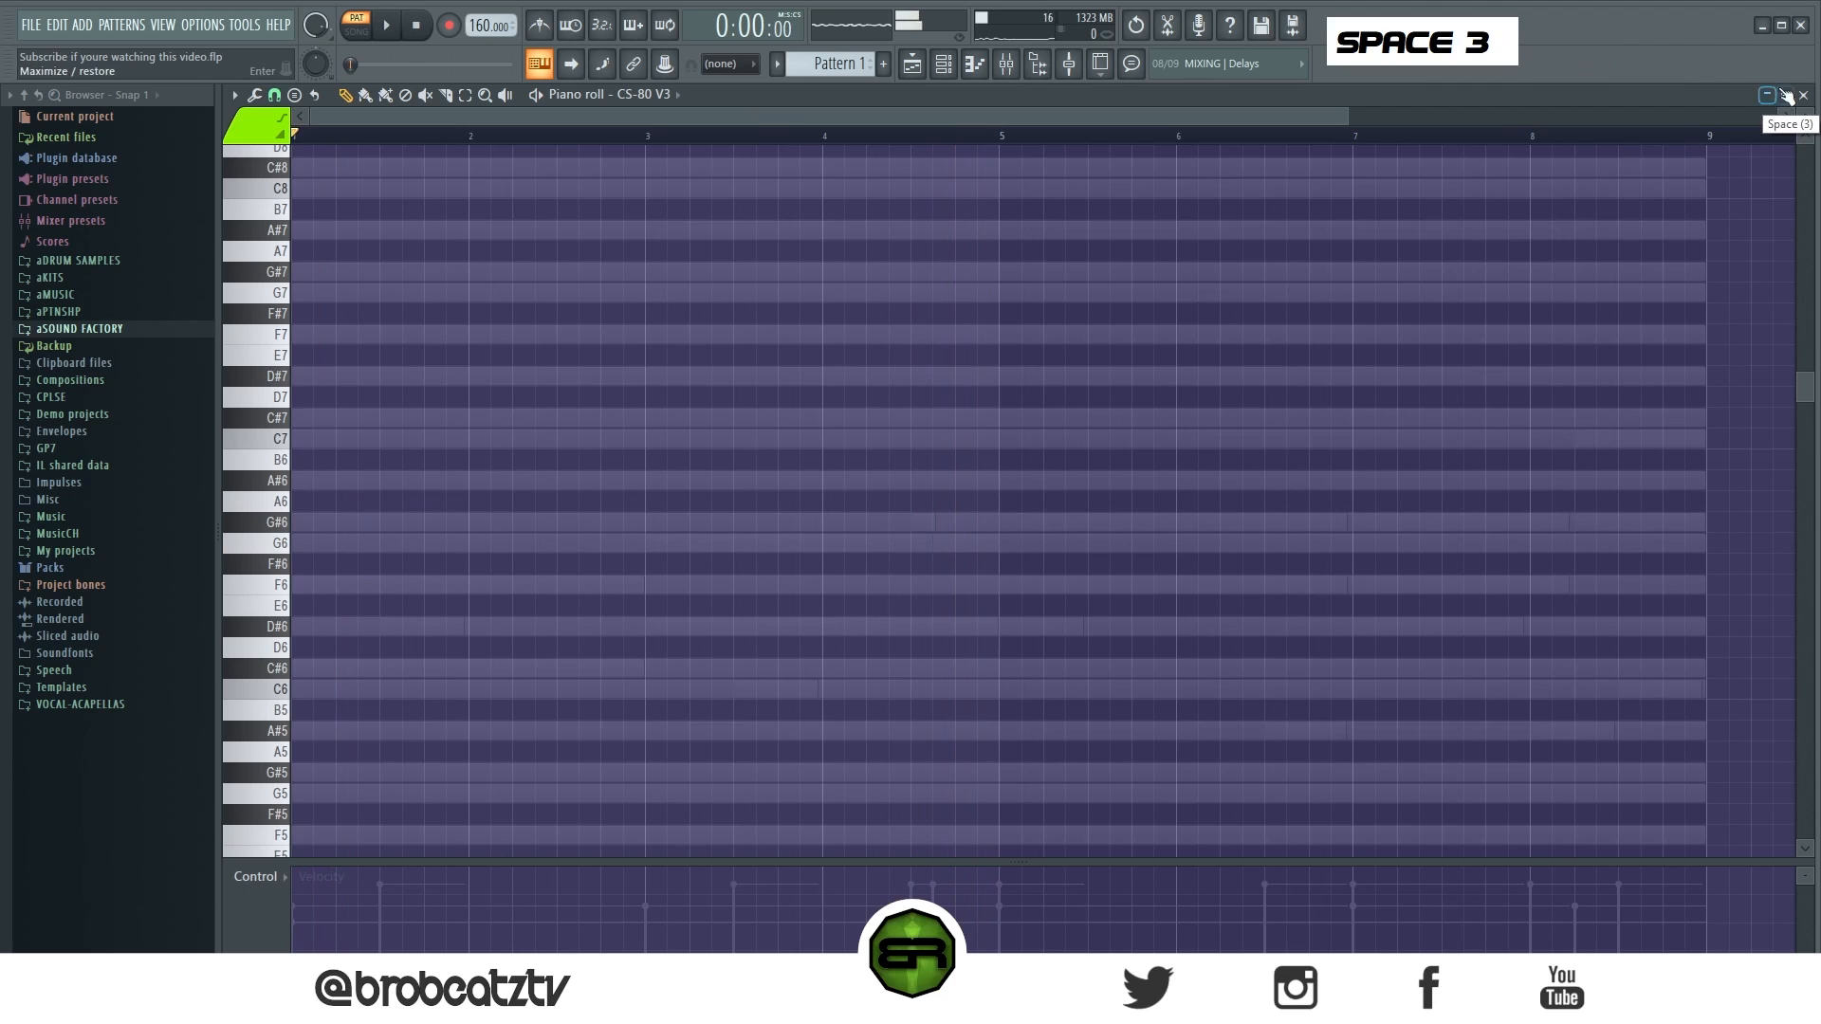
Try a short note just before bar 4, drawn on A#6, shortened and lowered one octave.
{"action": "left_click_drag", "start_coordinate": [1805, 117], "coordinate": [1805, 132]}
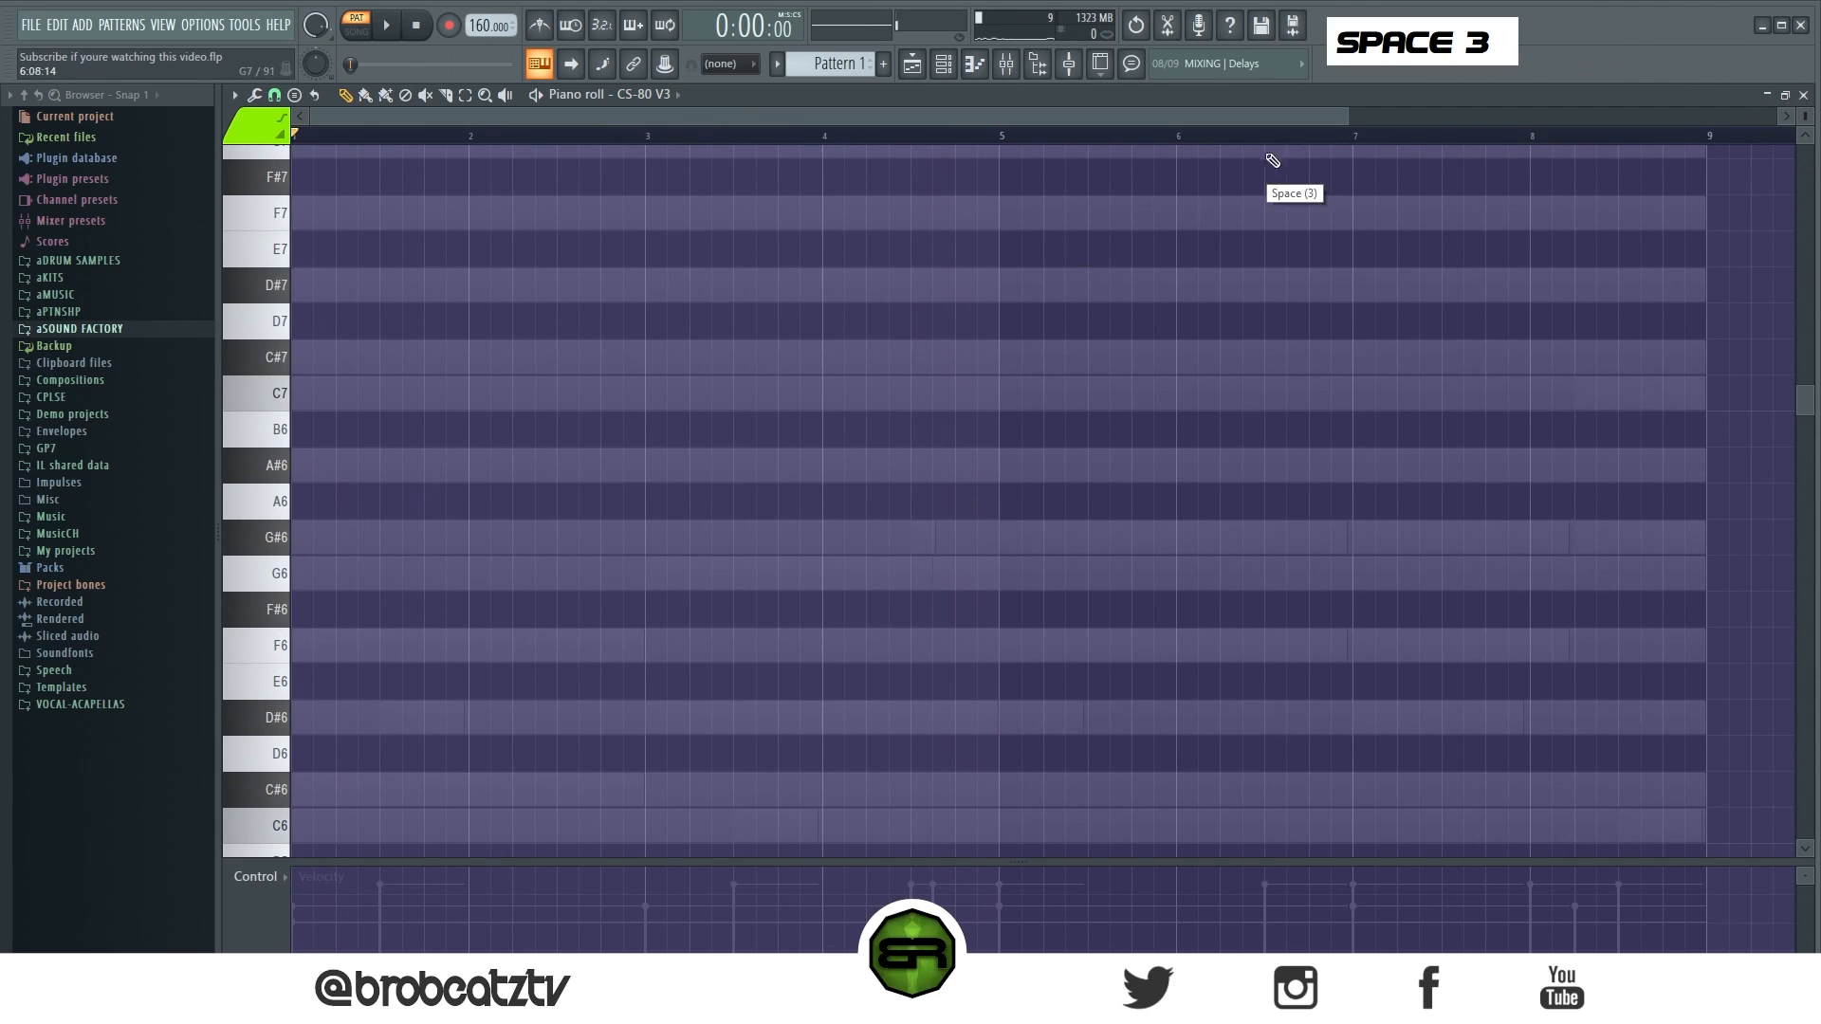
{"action": "left_click_drag", "start_coordinate": [1346, 124], "coordinate": [956, 120]}
{"action": "left_click", "coordinate": [1021, 469]}
{"action": "left_click_drag", "start_coordinate": [1492, 464], "coordinate": [1403, 508]}
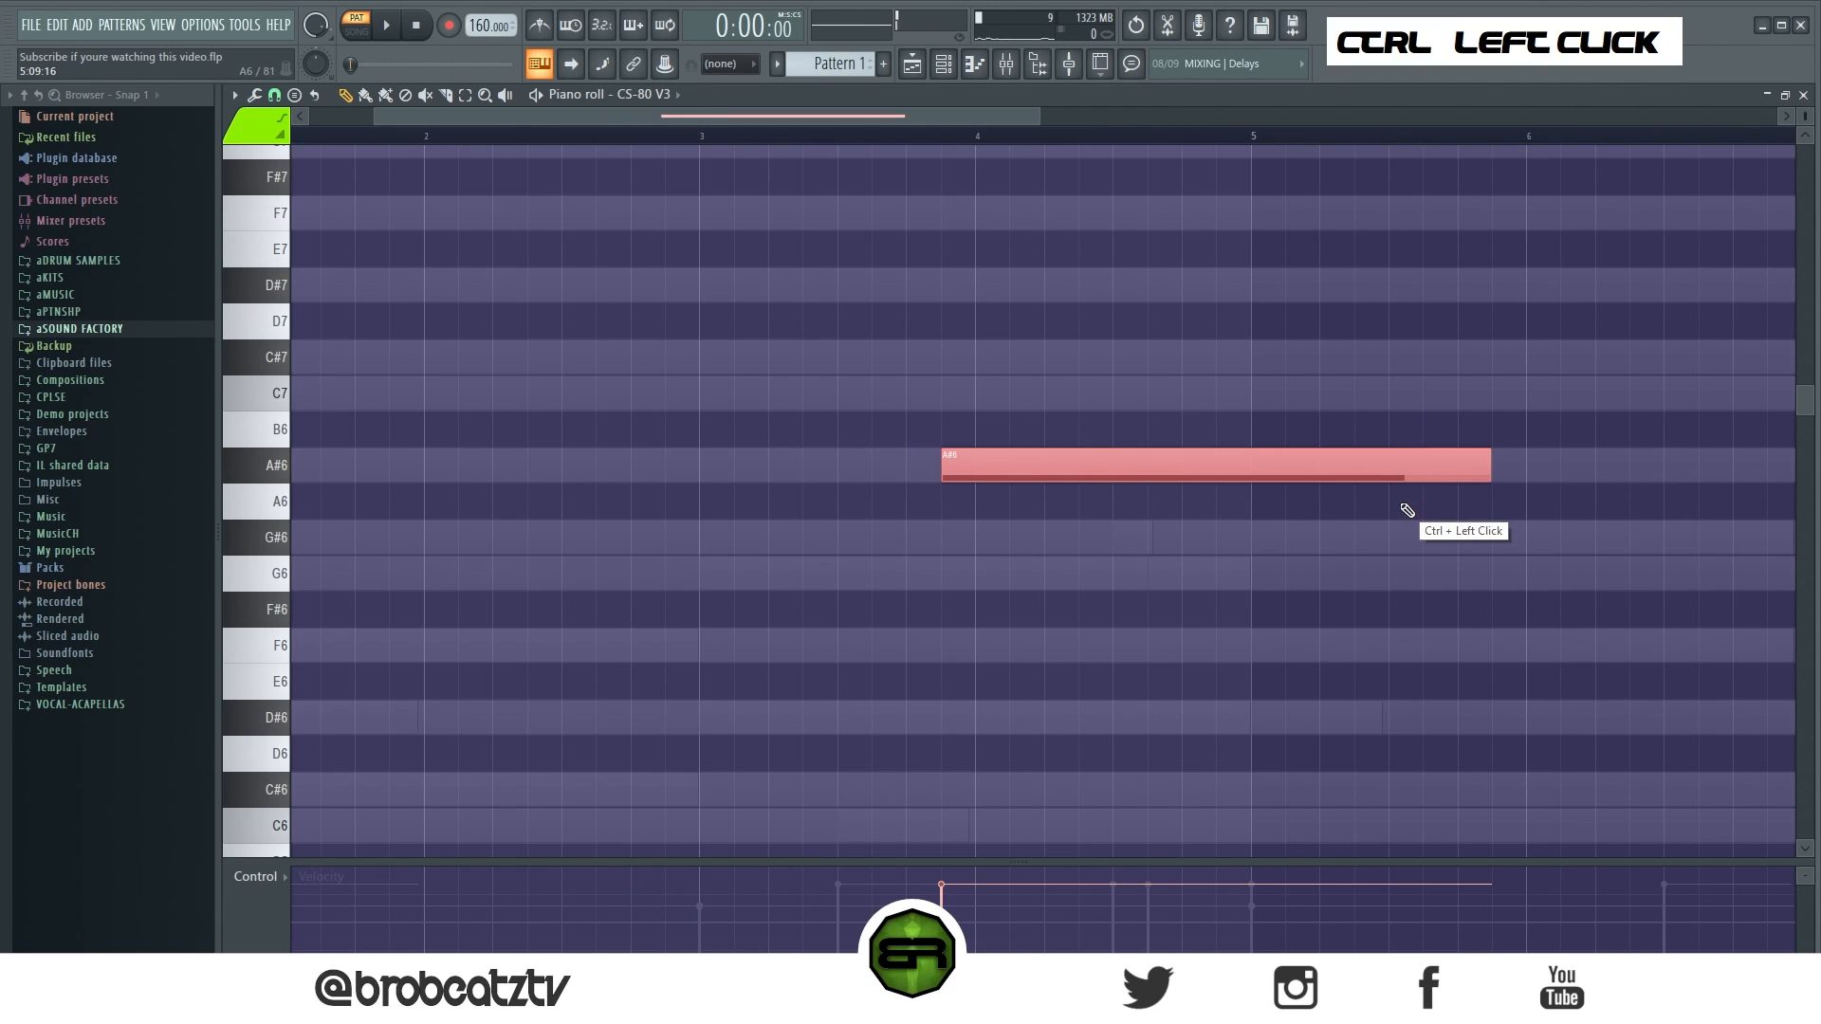
{"action": "key", "text": "ctrl+Down"}
{"action": "scroll", "coordinate": [1305, 436], "scroll_direction": "down", "scroll_amount": 3}
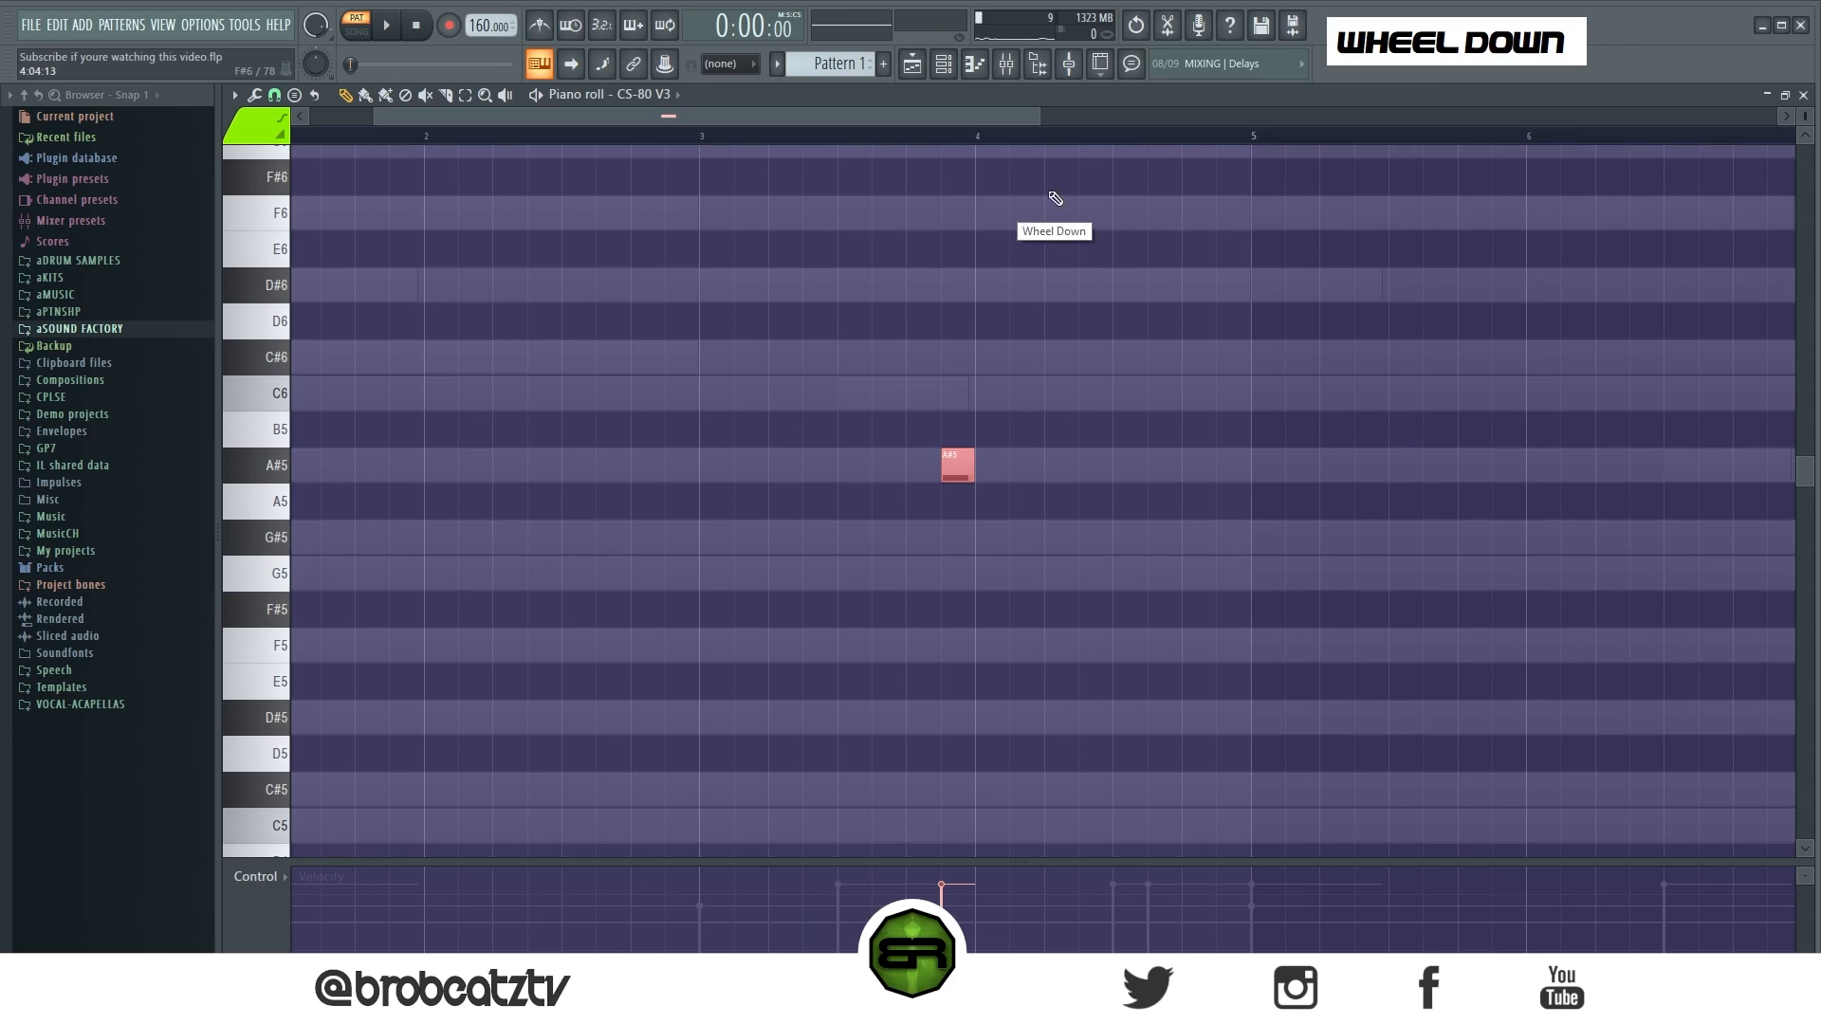
{"action": "left_click_drag", "start_coordinate": [1041, 111], "coordinate": [978, 118]}
{"action": "right_click", "coordinate": [916, 474]}
{"action": "left_click", "coordinate": [967, 466]}
{"action": "right_click", "coordinate": [966, 467]}
Place an overlapping descending run of A#5, G#5 and G5 from the start of bar 4, checking it against playback.
{"action": "left_click", "coordinate": [935, 467]}
{"action": "left_click_drag", "start_coordinate": [1529, 474], "coordinate": [1039, 474]}
{"action": "key", "text": "space"}
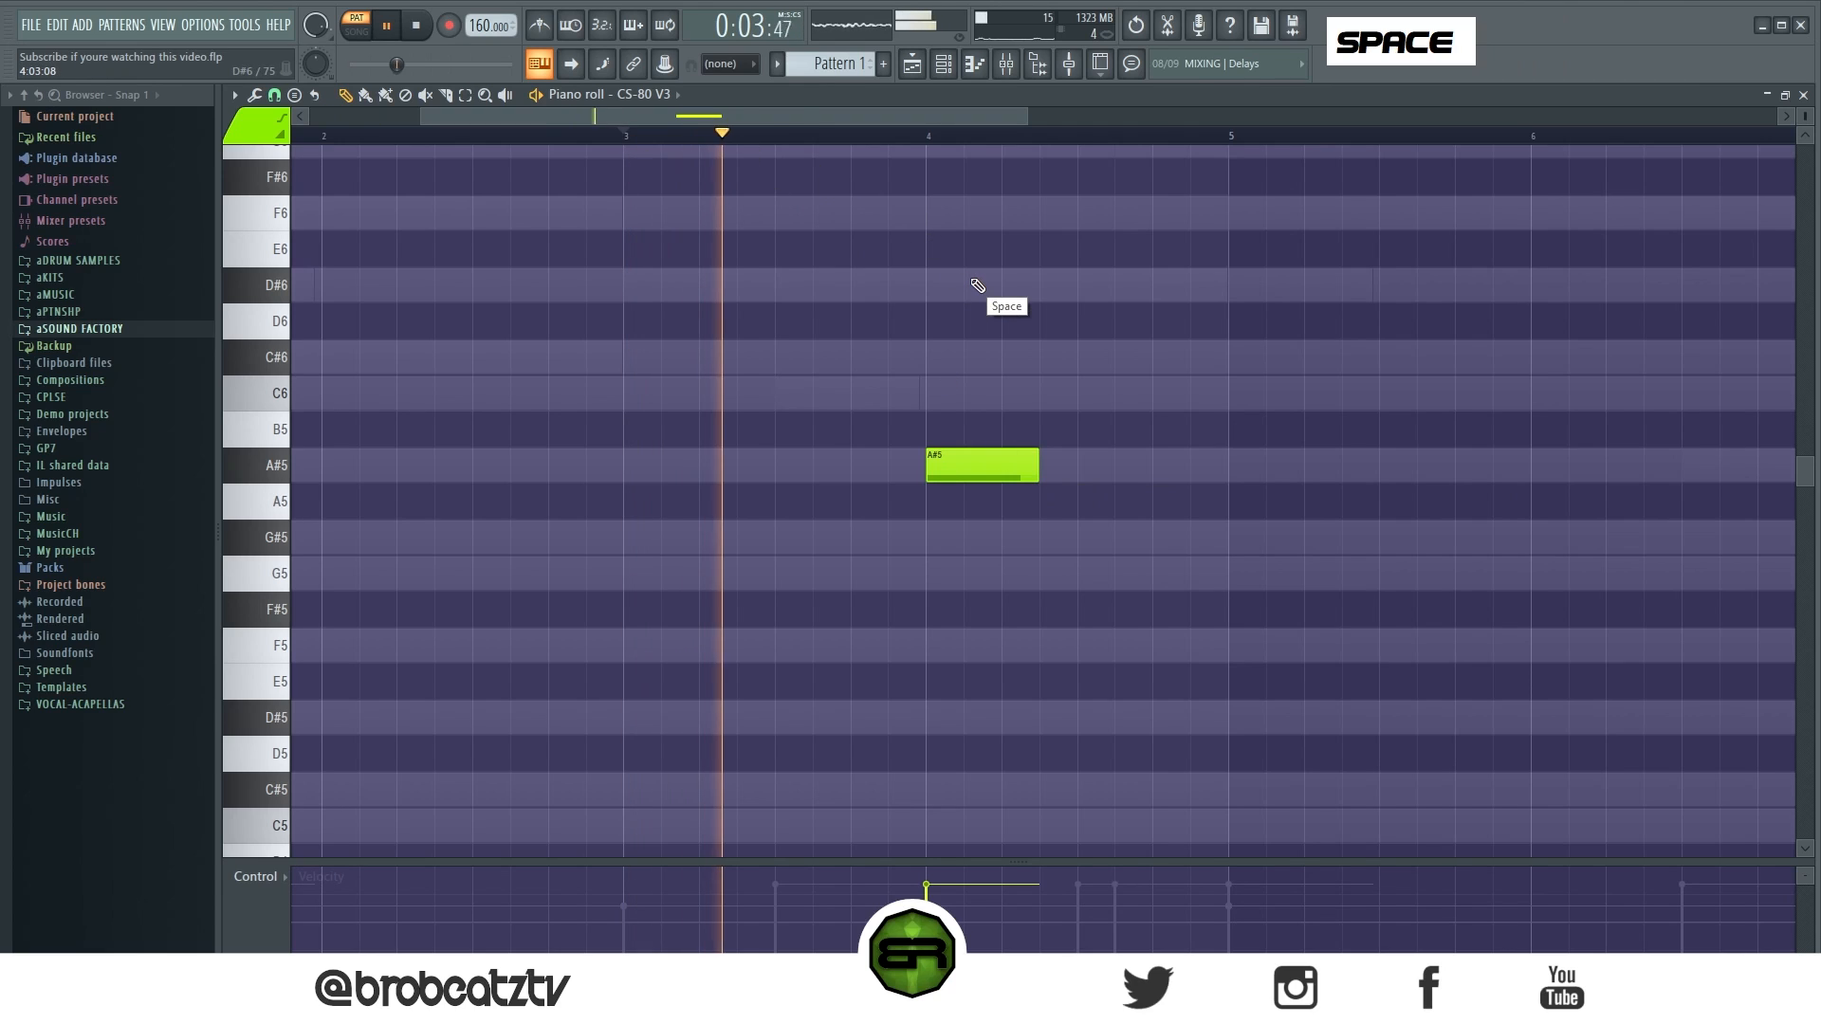
{"action": "key", "text": "space"}
{"action": "left_click", "coordinate": [985, 543]}
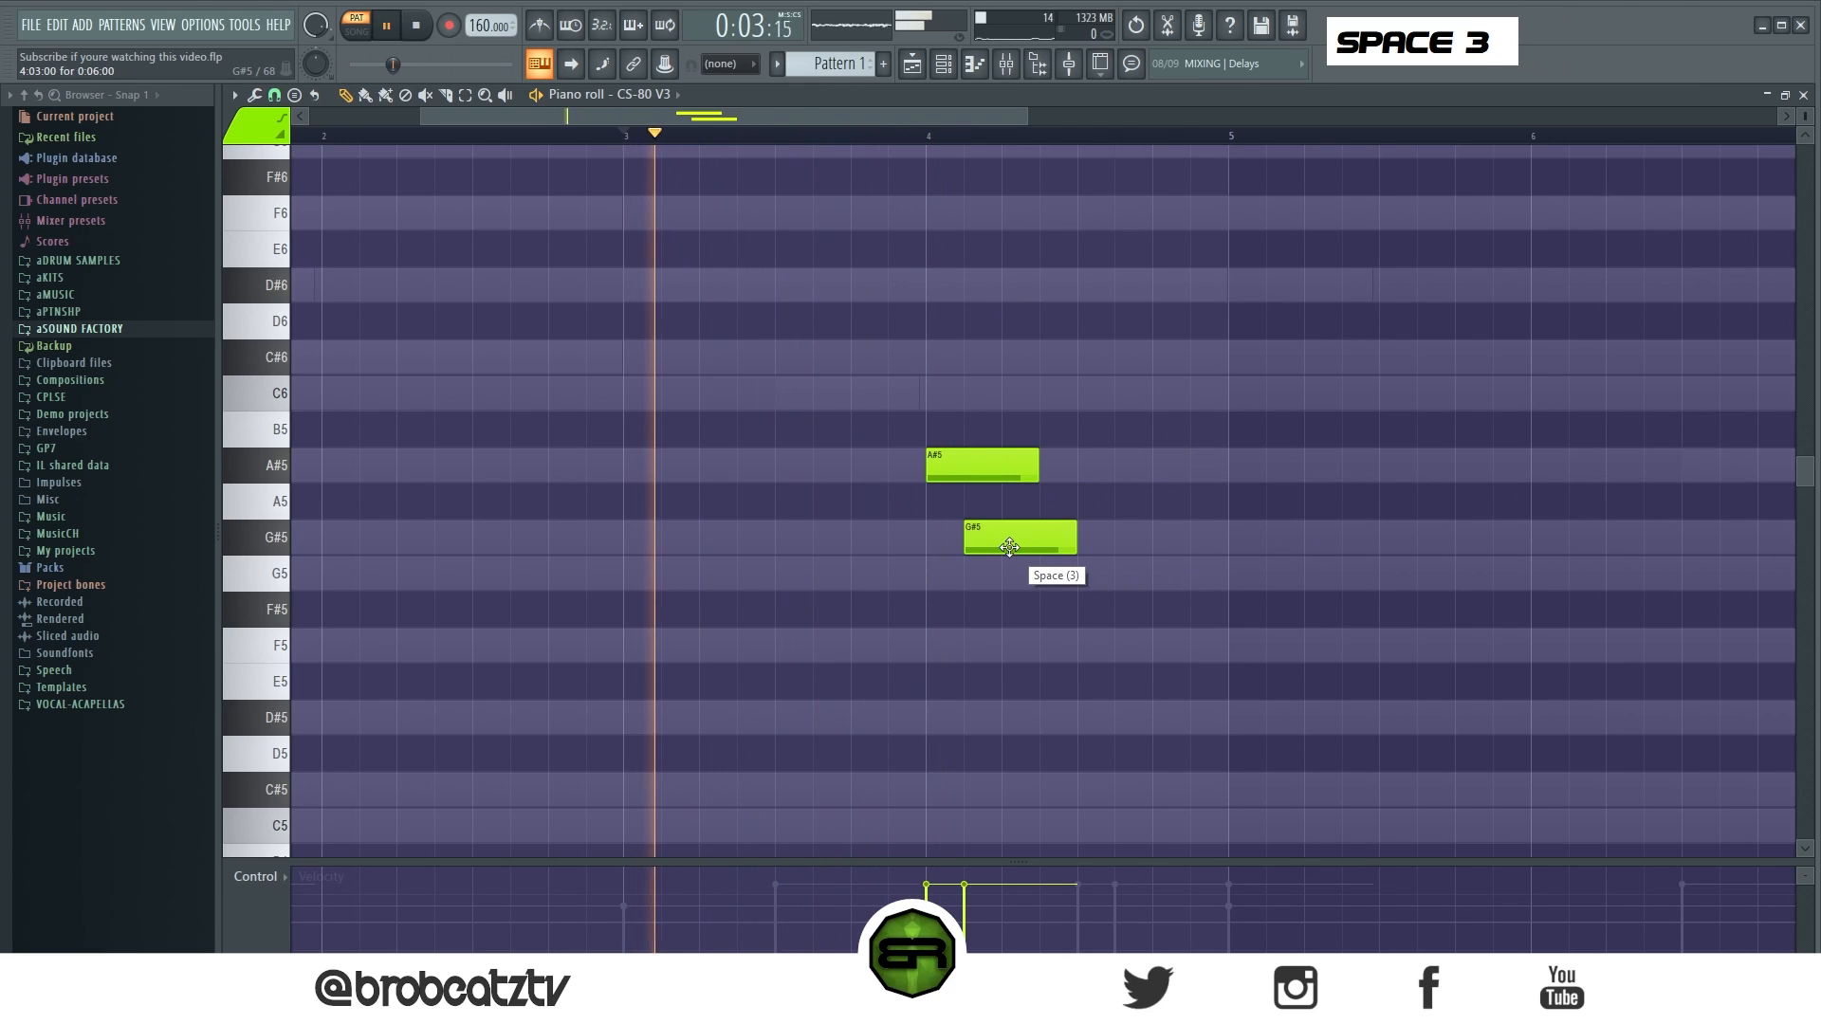
{"action": "key", "text": "space"}
{"action": "left_click", "coordinate": [1007, 572]}
{"action": "key", "text": "space"}
{"action": "key", "text": "space"}
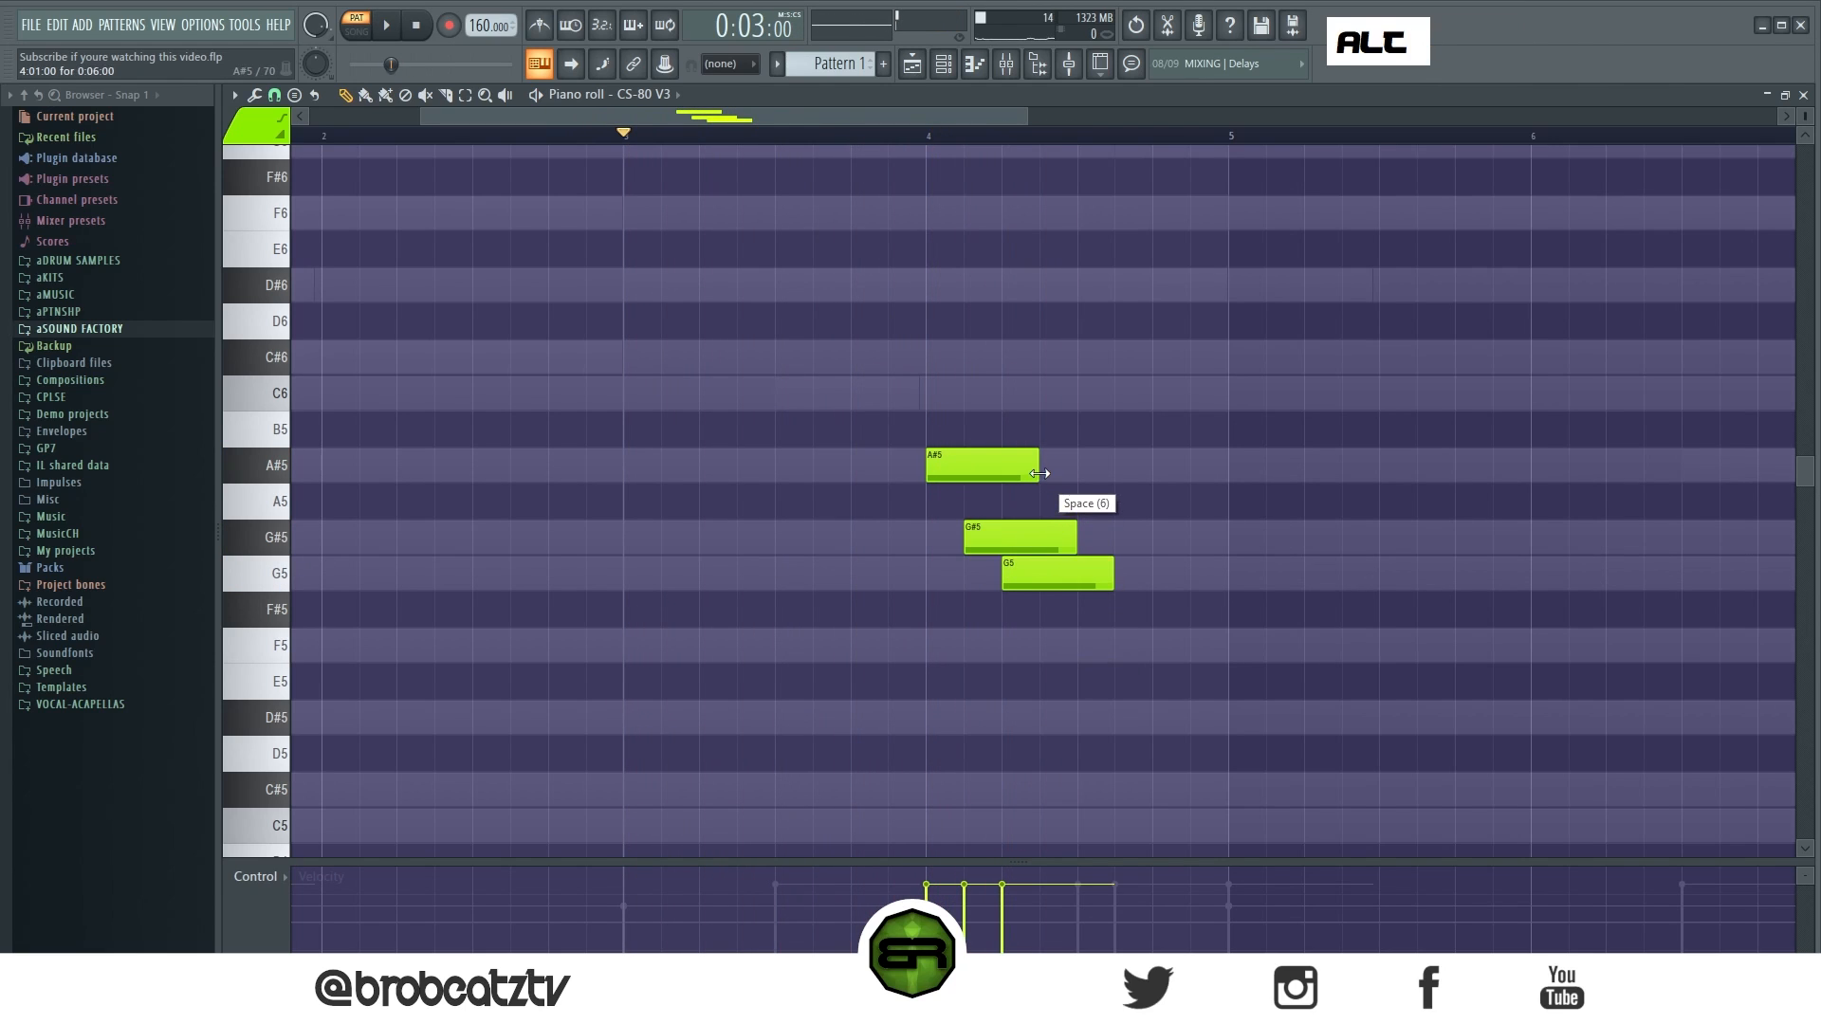
Shorten the A#5 and G#5 notes in bar 4, delete the G5 note and play the result back.
{"action": "left_click_drag", "start_coordinate": [1039, 473], "coordinate": [975, 474]}
{"action": "left_click_drag", "start_coordinate": [1075, 538], "coordinate": [1013, 538]}
{"action": "right_click", "coordinate": [1036, 574]}
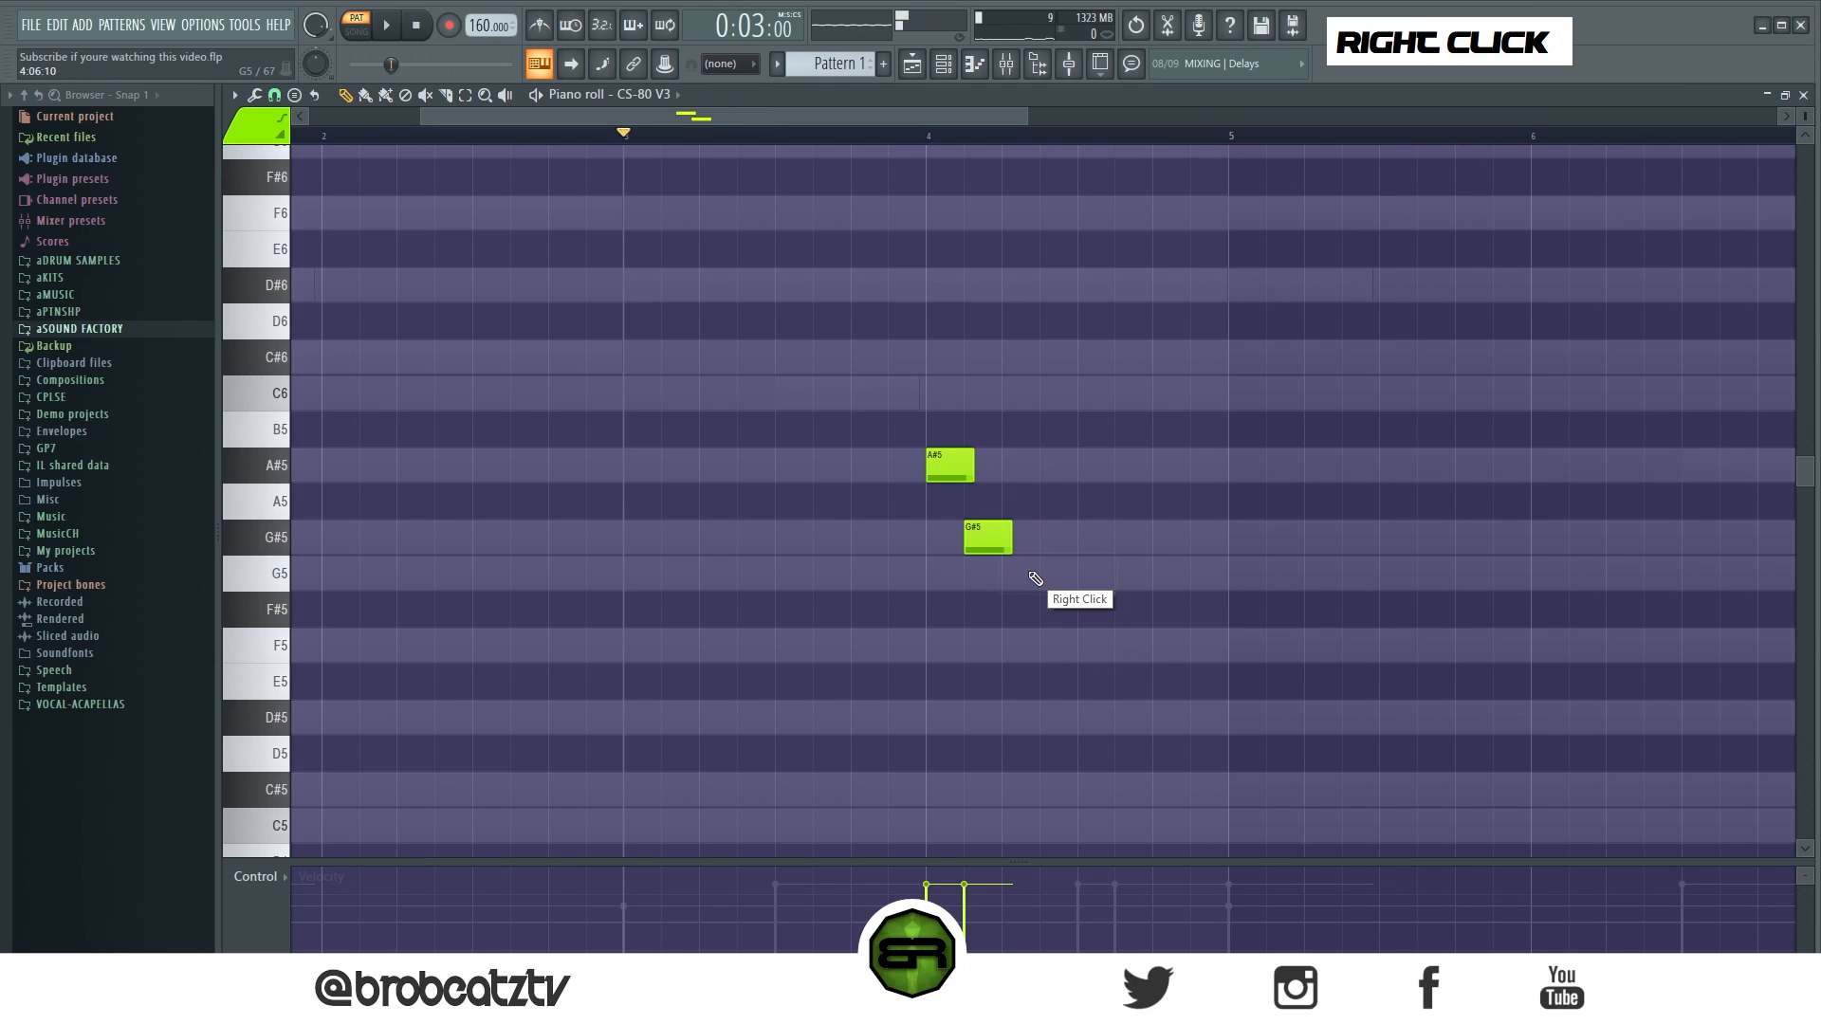
{"action": "key", "text": "space"}
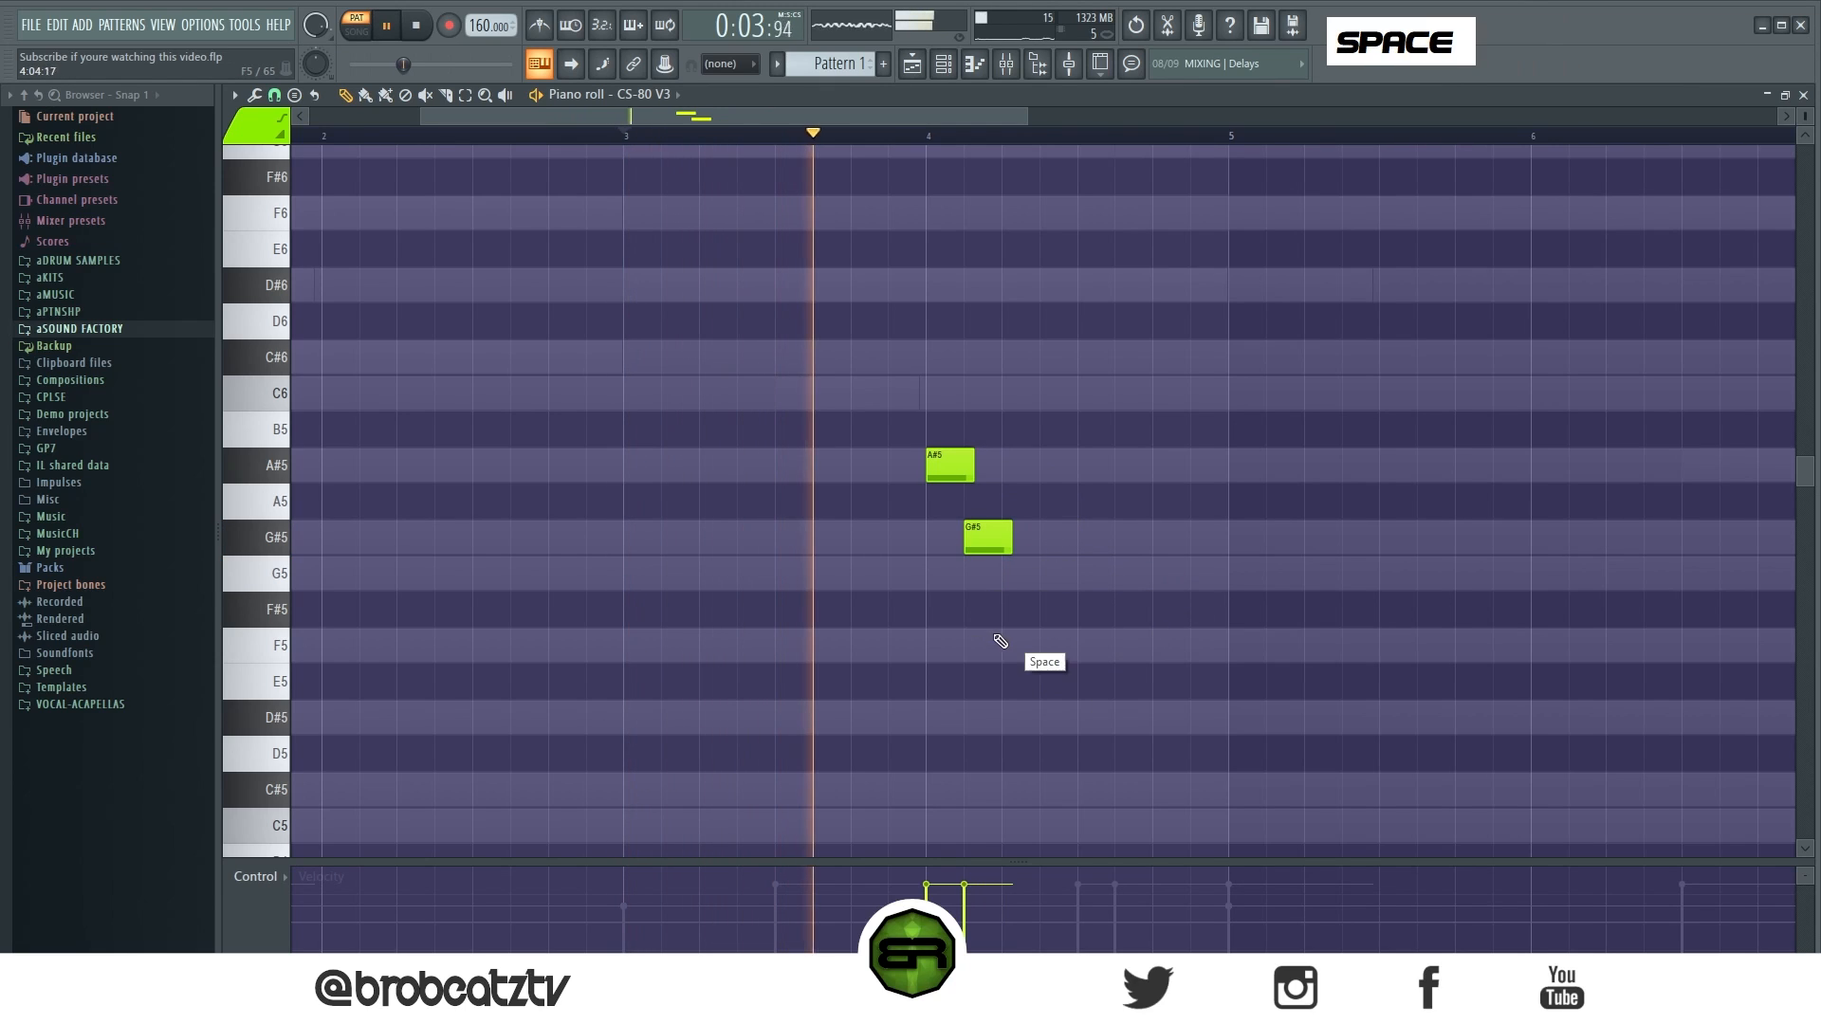
{"action": "key", "text": "space"}
Continue the bar 4 run with G5, D#5, G5 and D#5, slightly lengthening the last two notes.
{"action": "left_click", "coordinate": [1004, 580]}
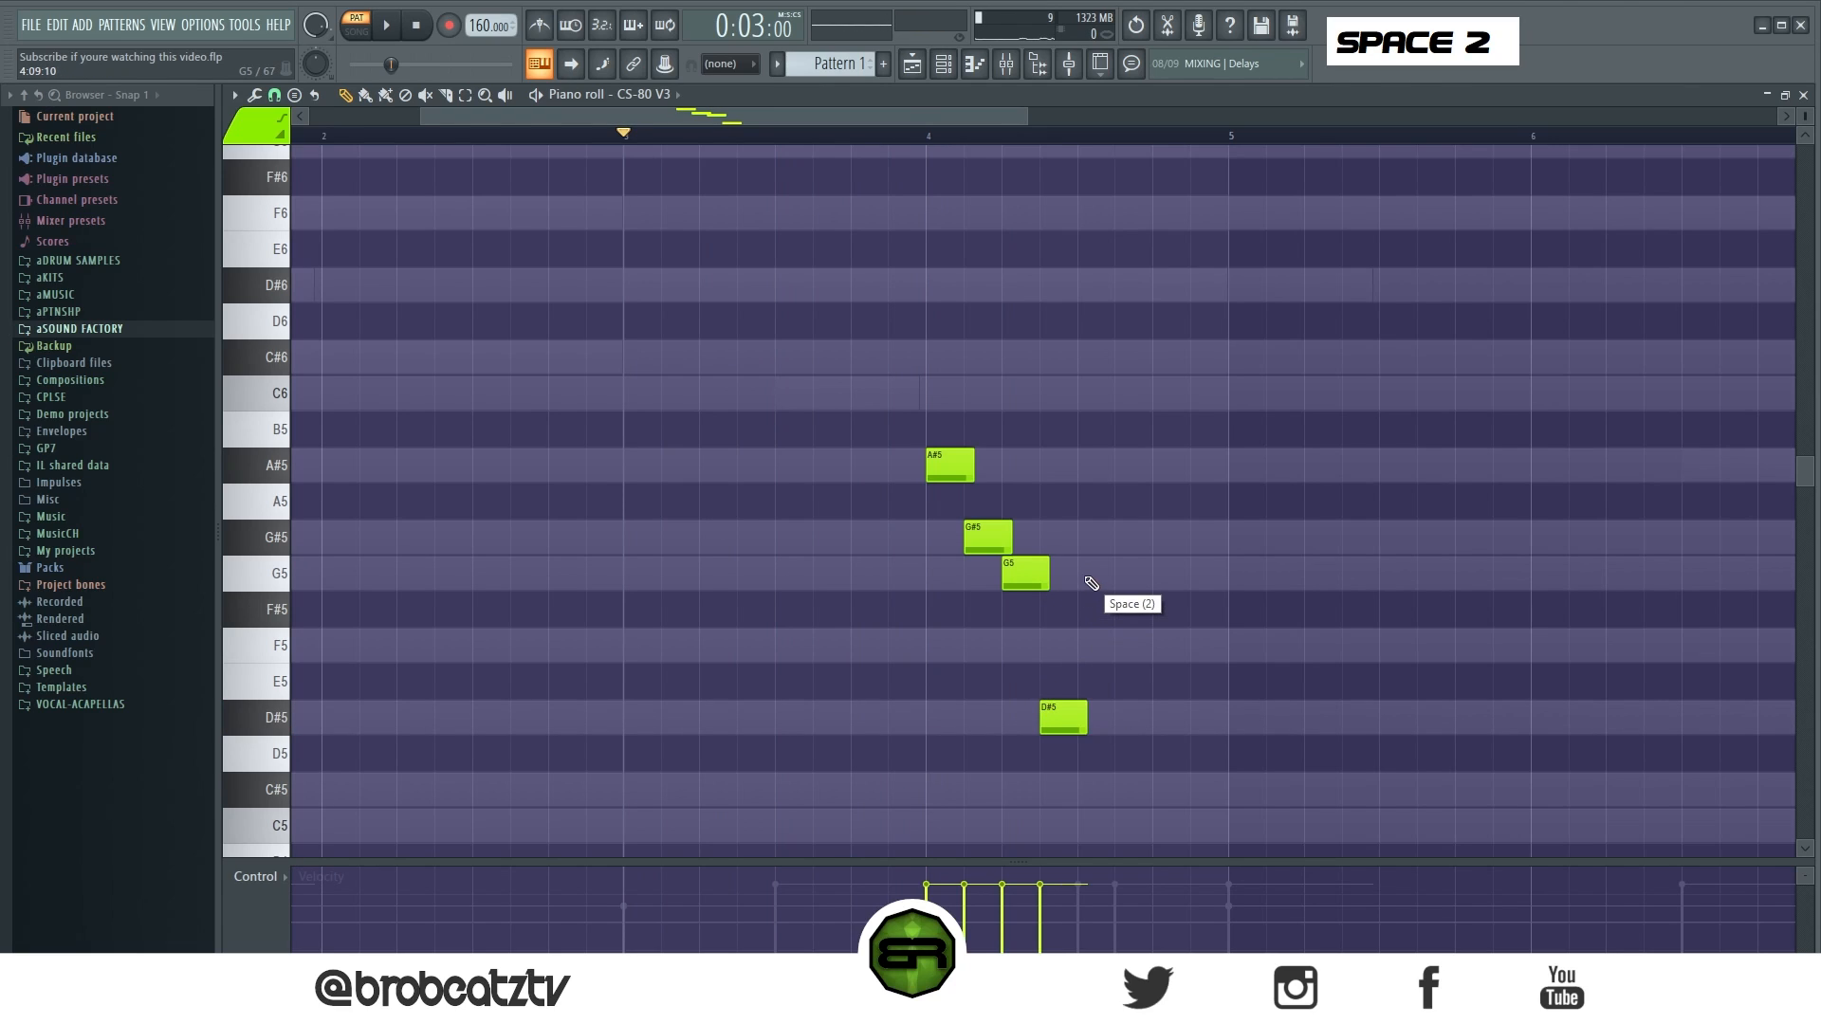
{"action": "left_click", "coordinate": [1148, 713]}
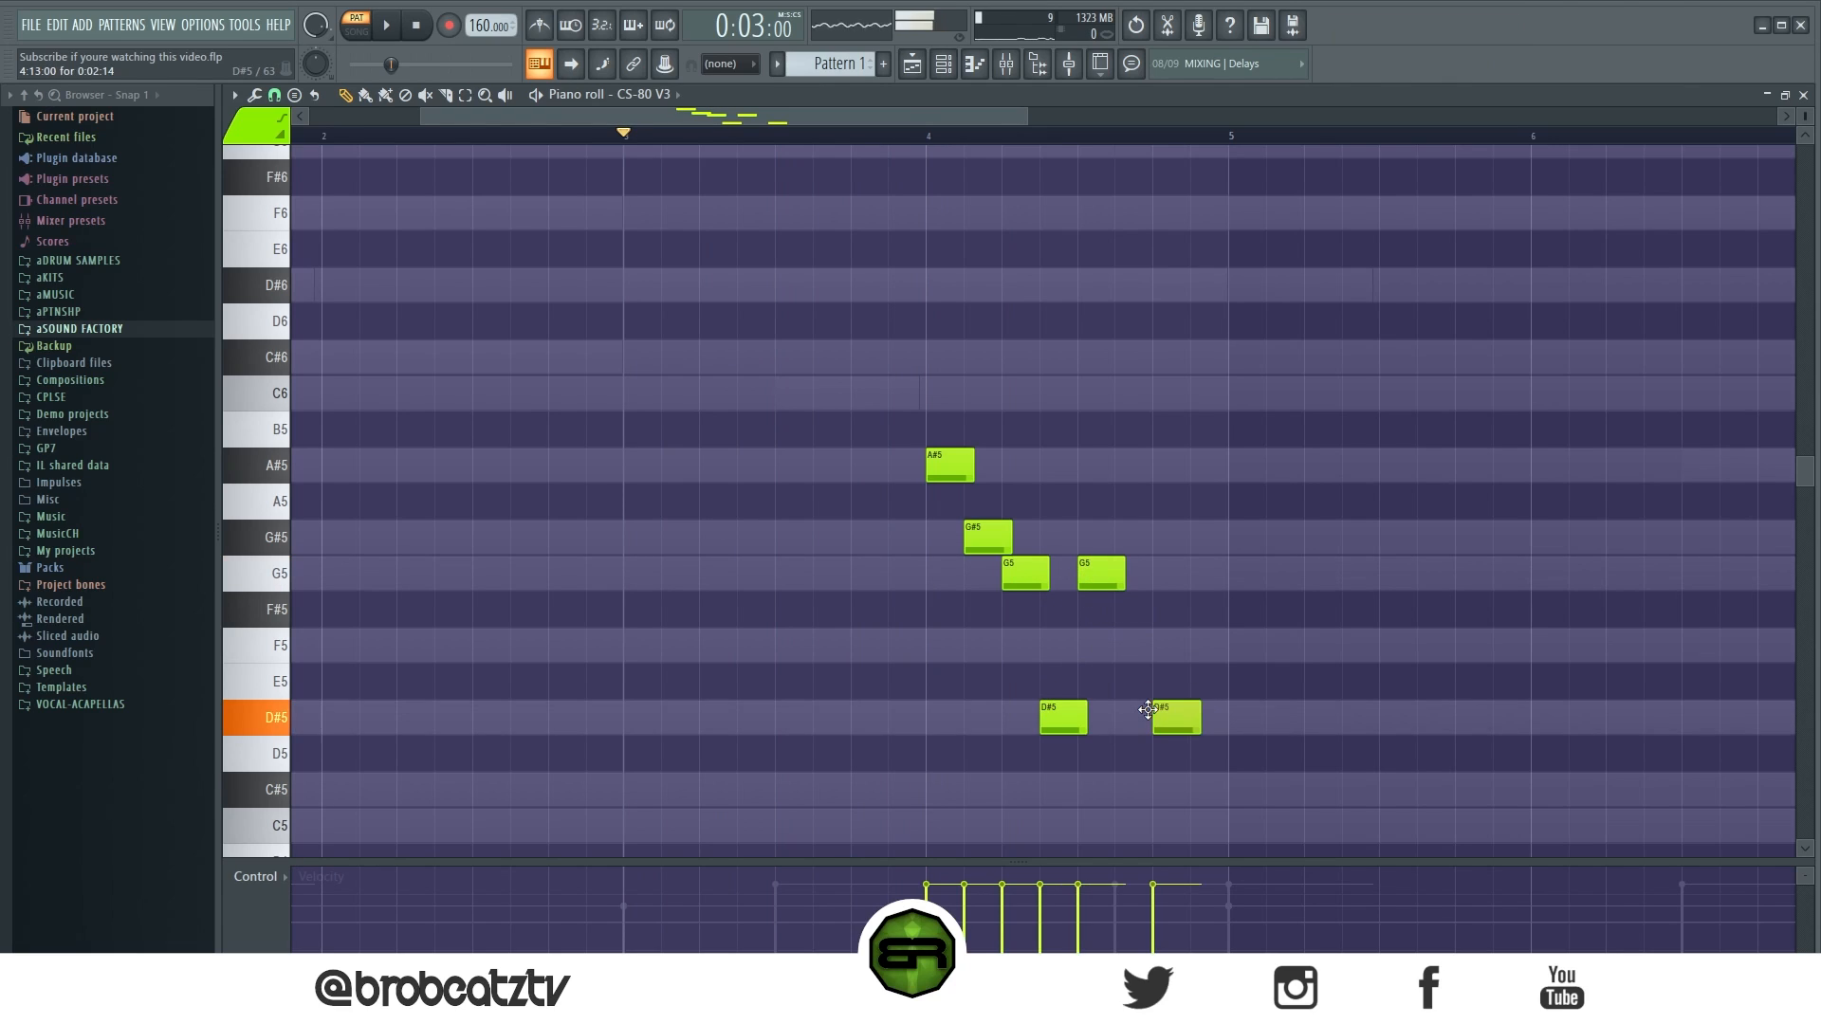
{"action": "left_click_drag", "start_coordinate": [1195, 719], "coordinate": [1210, 721]}
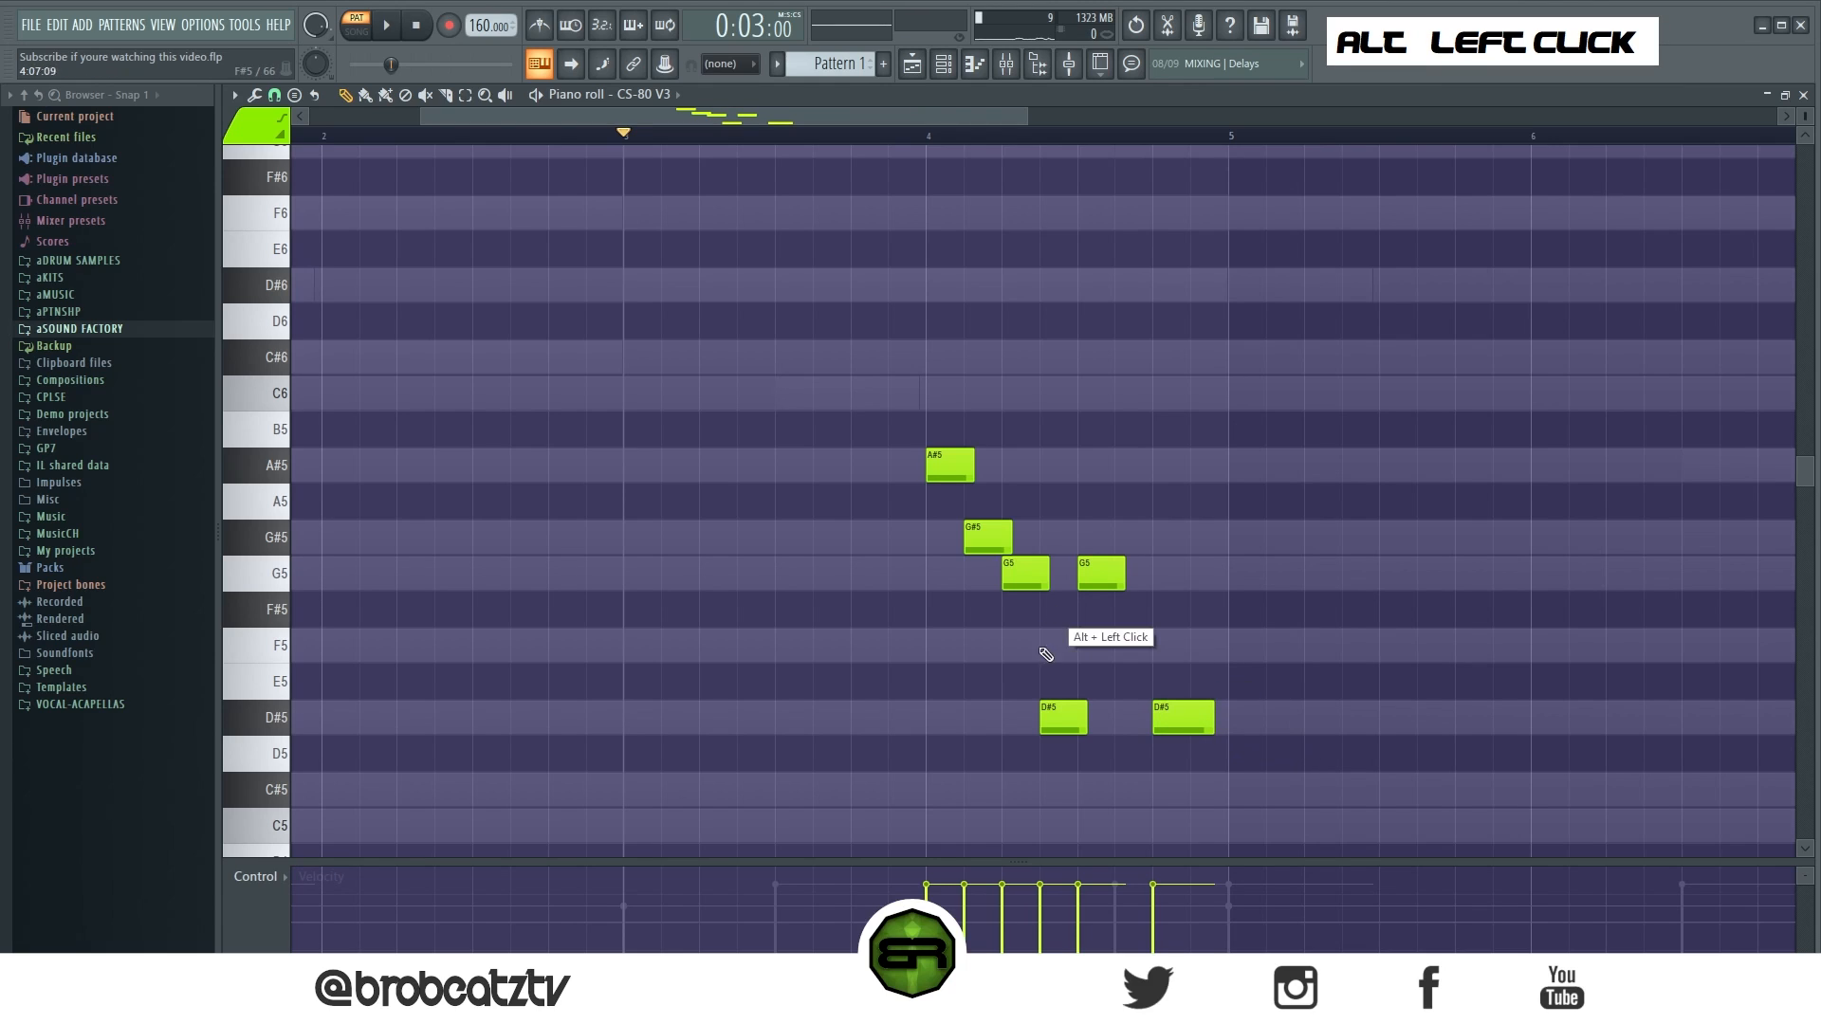
{"action": "key", "text": "space"}
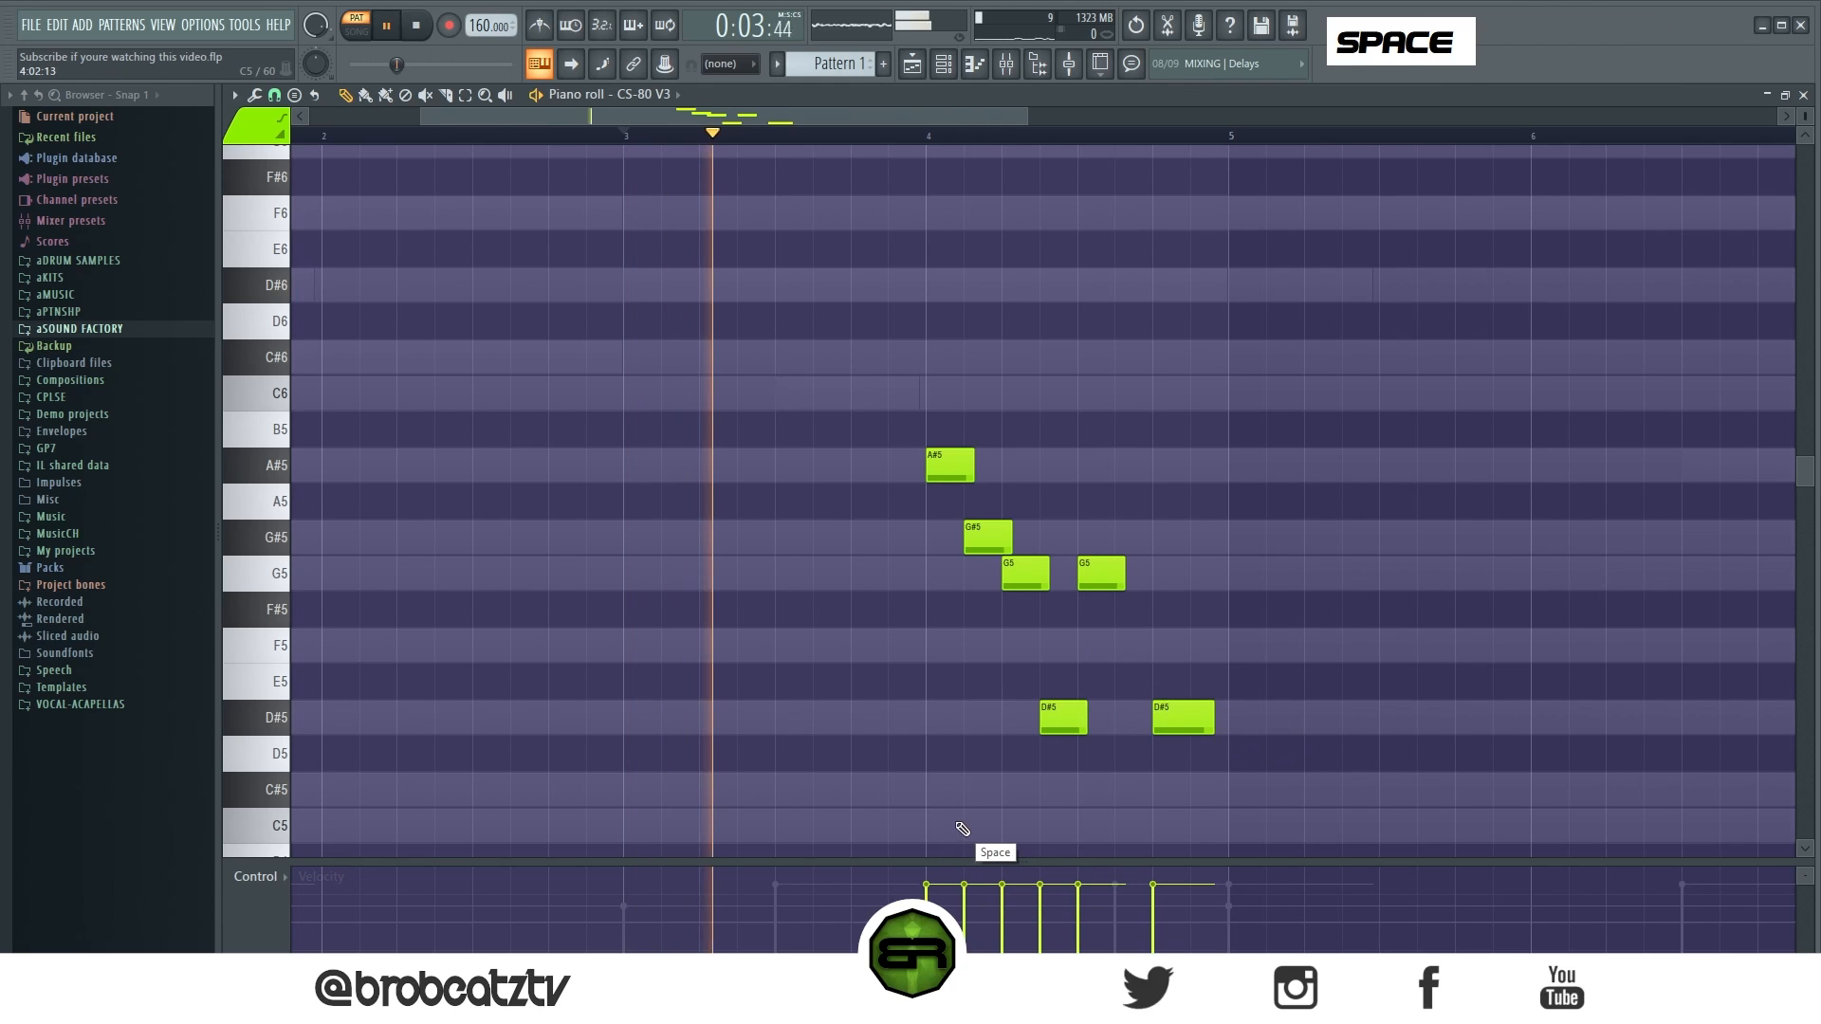
{"action": "key", "text": "space"}
{"action": "left_click_drag", "start_coordinate": [1125, 580], "coordinate": [1133, 582]}
Slightly lower the velocity of all the run's notes and copy the run to bar 8 one octave higher.
{"action": "key", "text": "ctrl+a"}
{"action": "scroll", "coordinate": [1135, 581], "scroll_direction": "down", "scroll_amount": 1, "text": "alt"}
{"action": "right_click", "coordinate": [1185, 515], "text": "alt"}
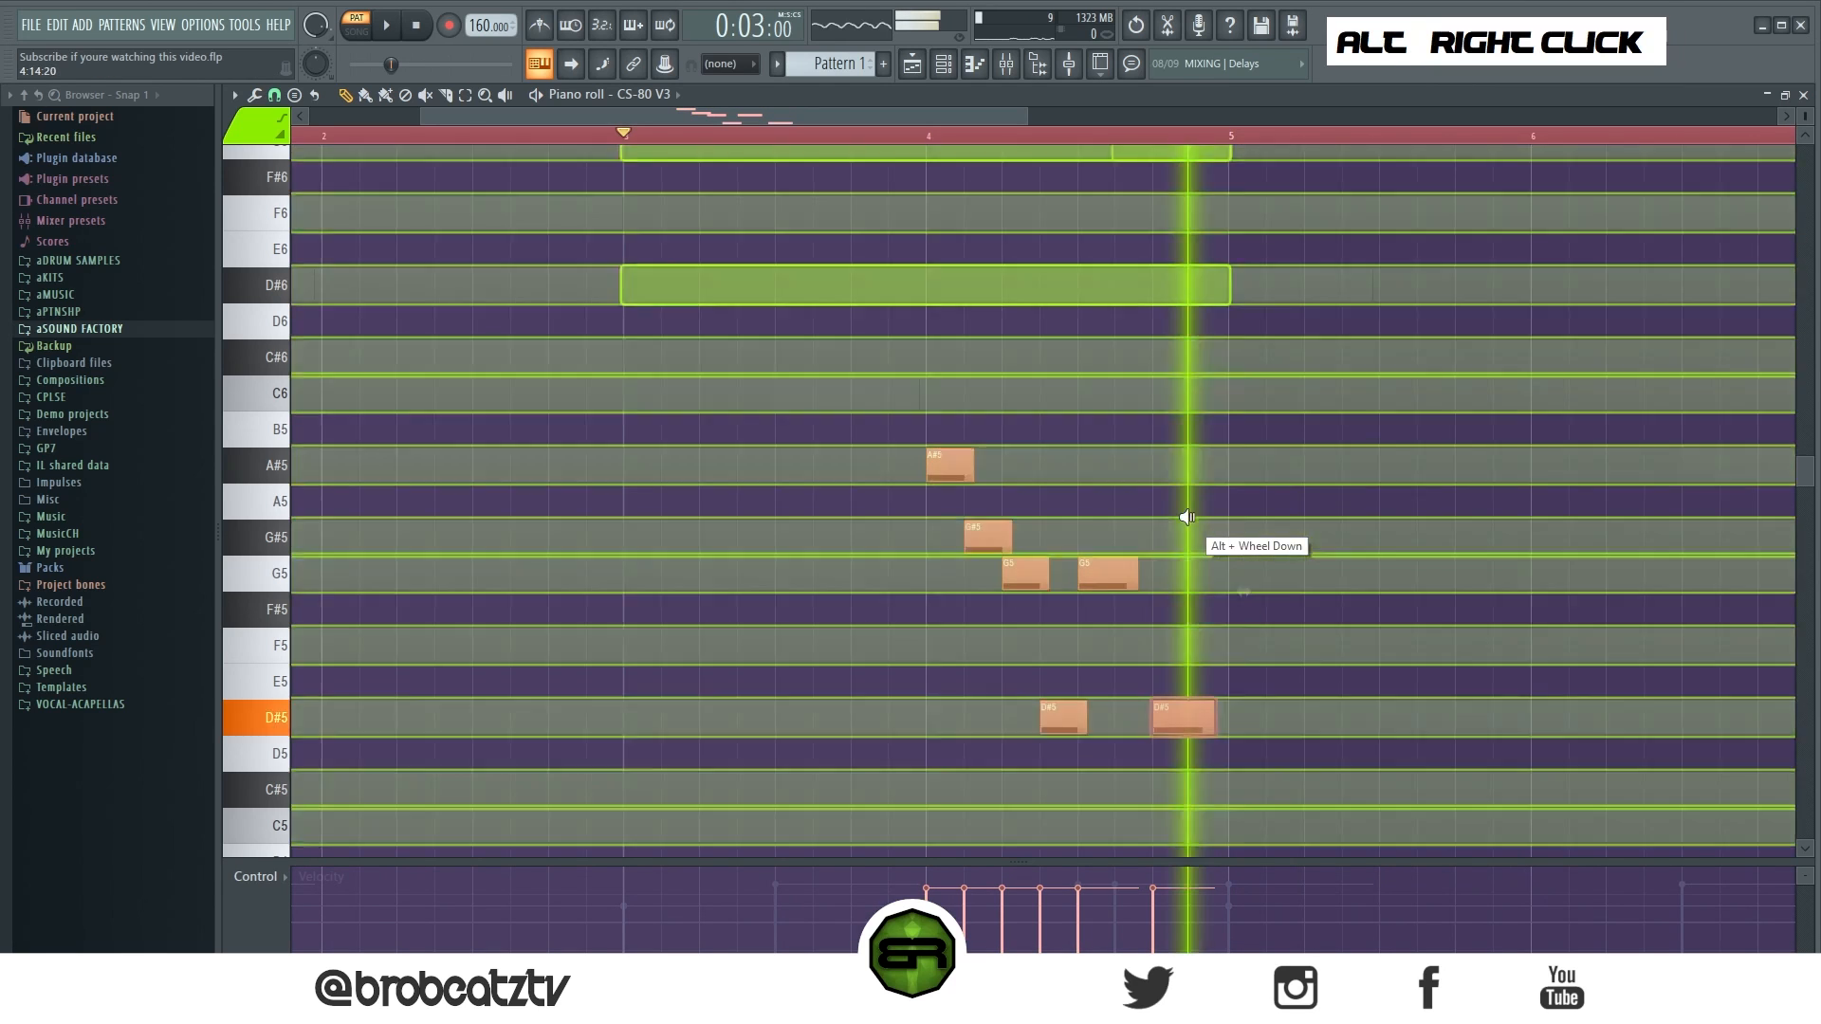
{"action": "scroll", "coordinate": [854, 119], "scroll_direction": "down", "scroll_amount": 4}
{"action": "left_click_drag", "start_coordinate": [687, 472], "coordinate": [1182, 496], "text": "shift"}
{"action": "key", "text": "ctrl+Up"}
{"action": "scroll", "coordinate": [1044, 484], "scroll_direction": "up", "scroll_amount": 2}
{"action": "right_click", "coordinate": [927, 465]}
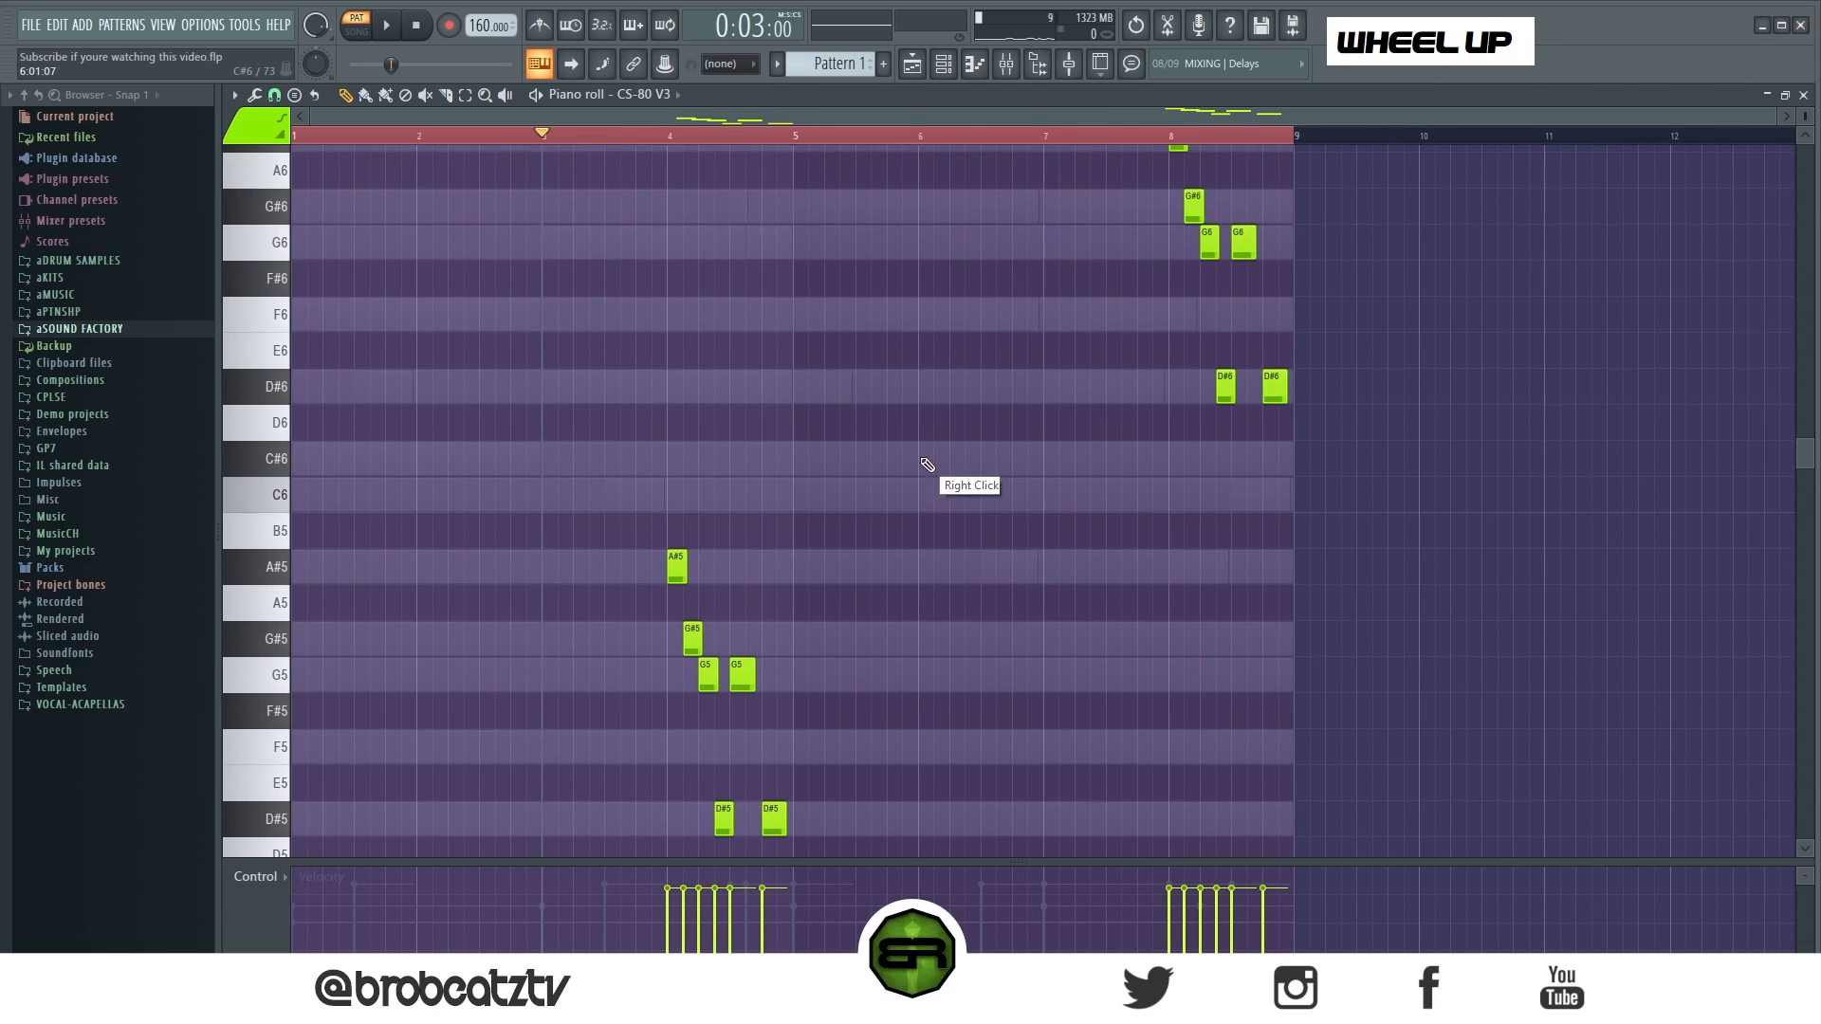
{"action": "scroll", "coordinate": [911, 445], "scroll_direction": "up", "scroll_amount": 1}
Play the pattern back to hear the new CS-80 V3 melody against the other channels.
{"action": "key", "text": "space"}
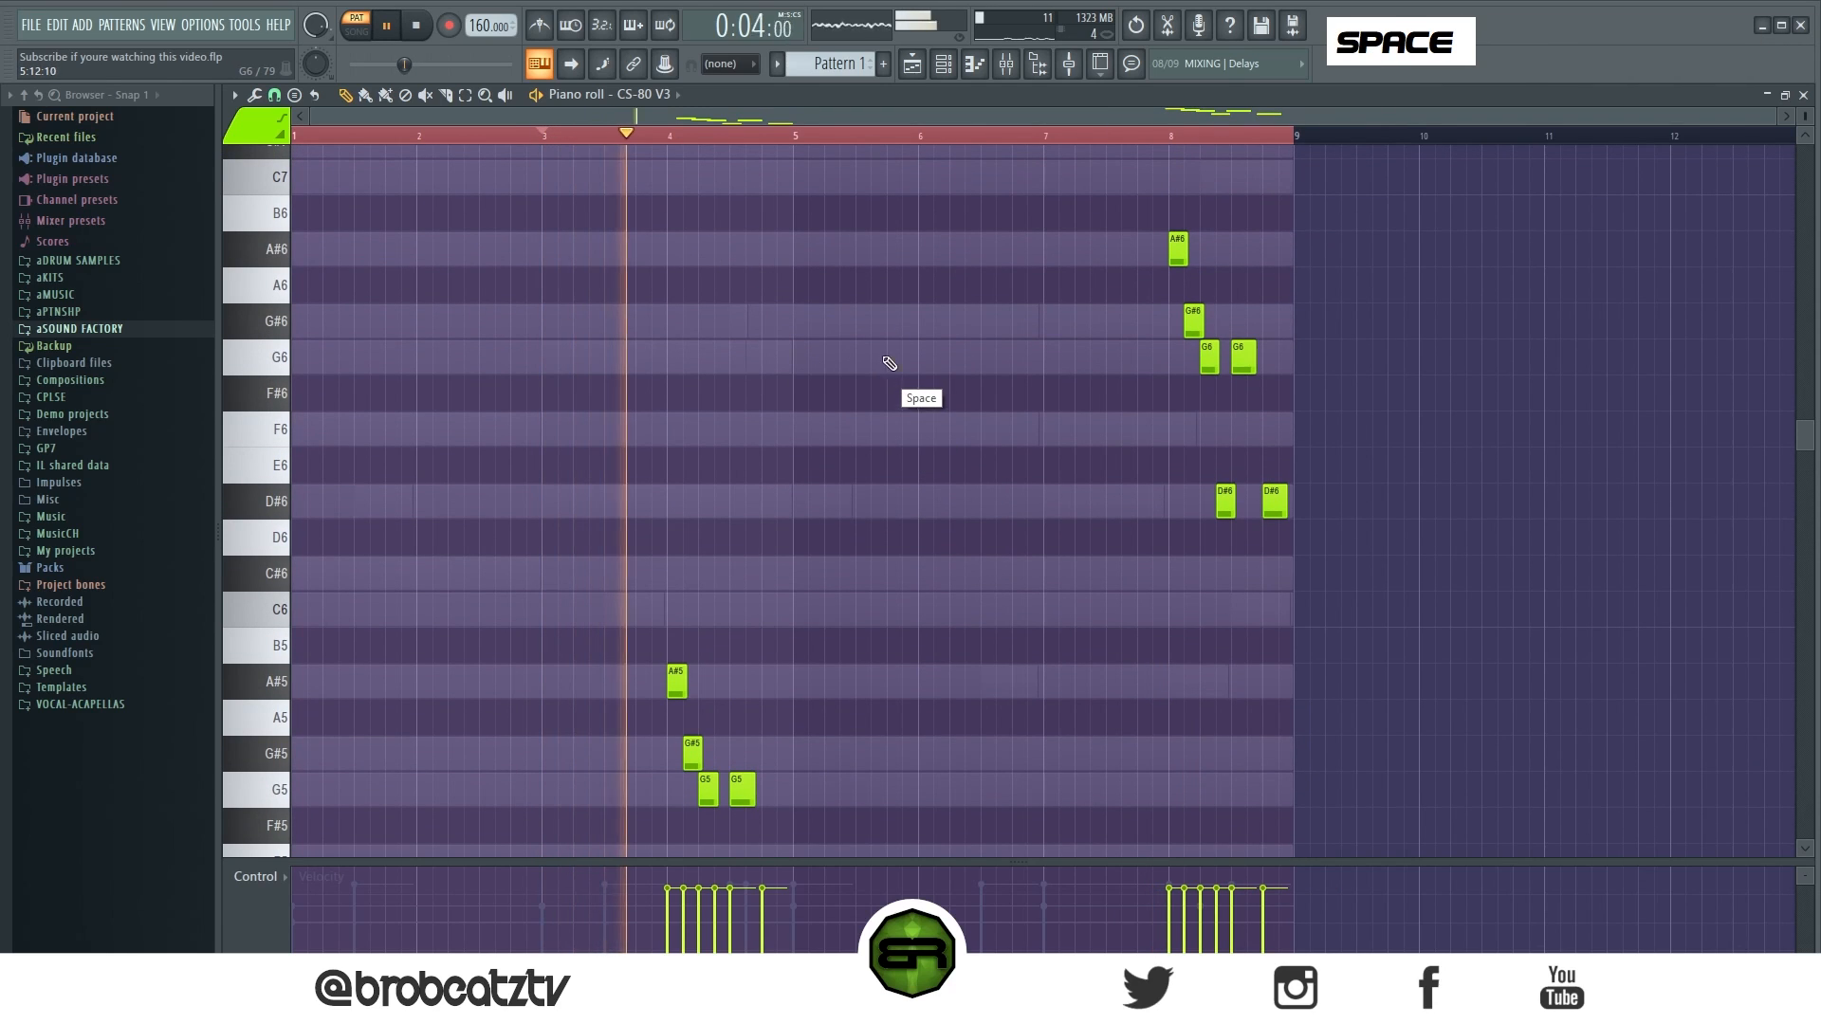
{"action": "left_click", "coordinate": [943, 64]}
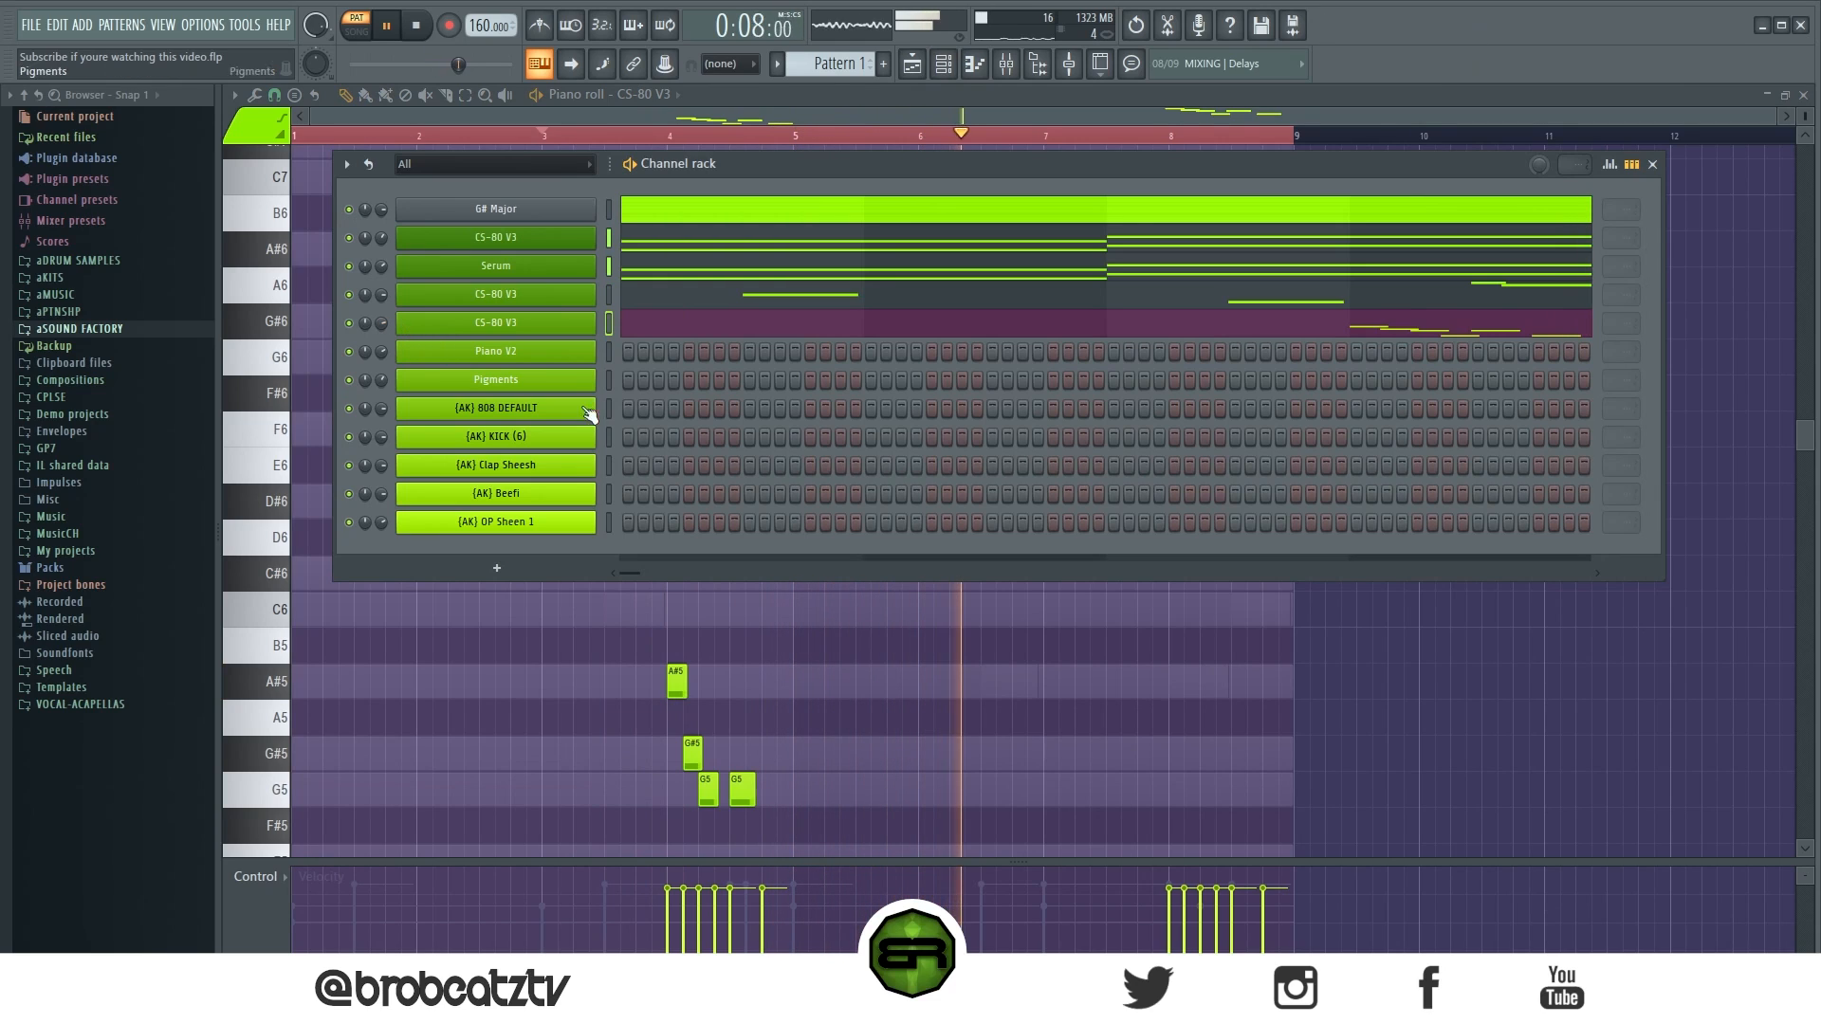
{"action": "right_click", "coordinate": [1271, 740]}
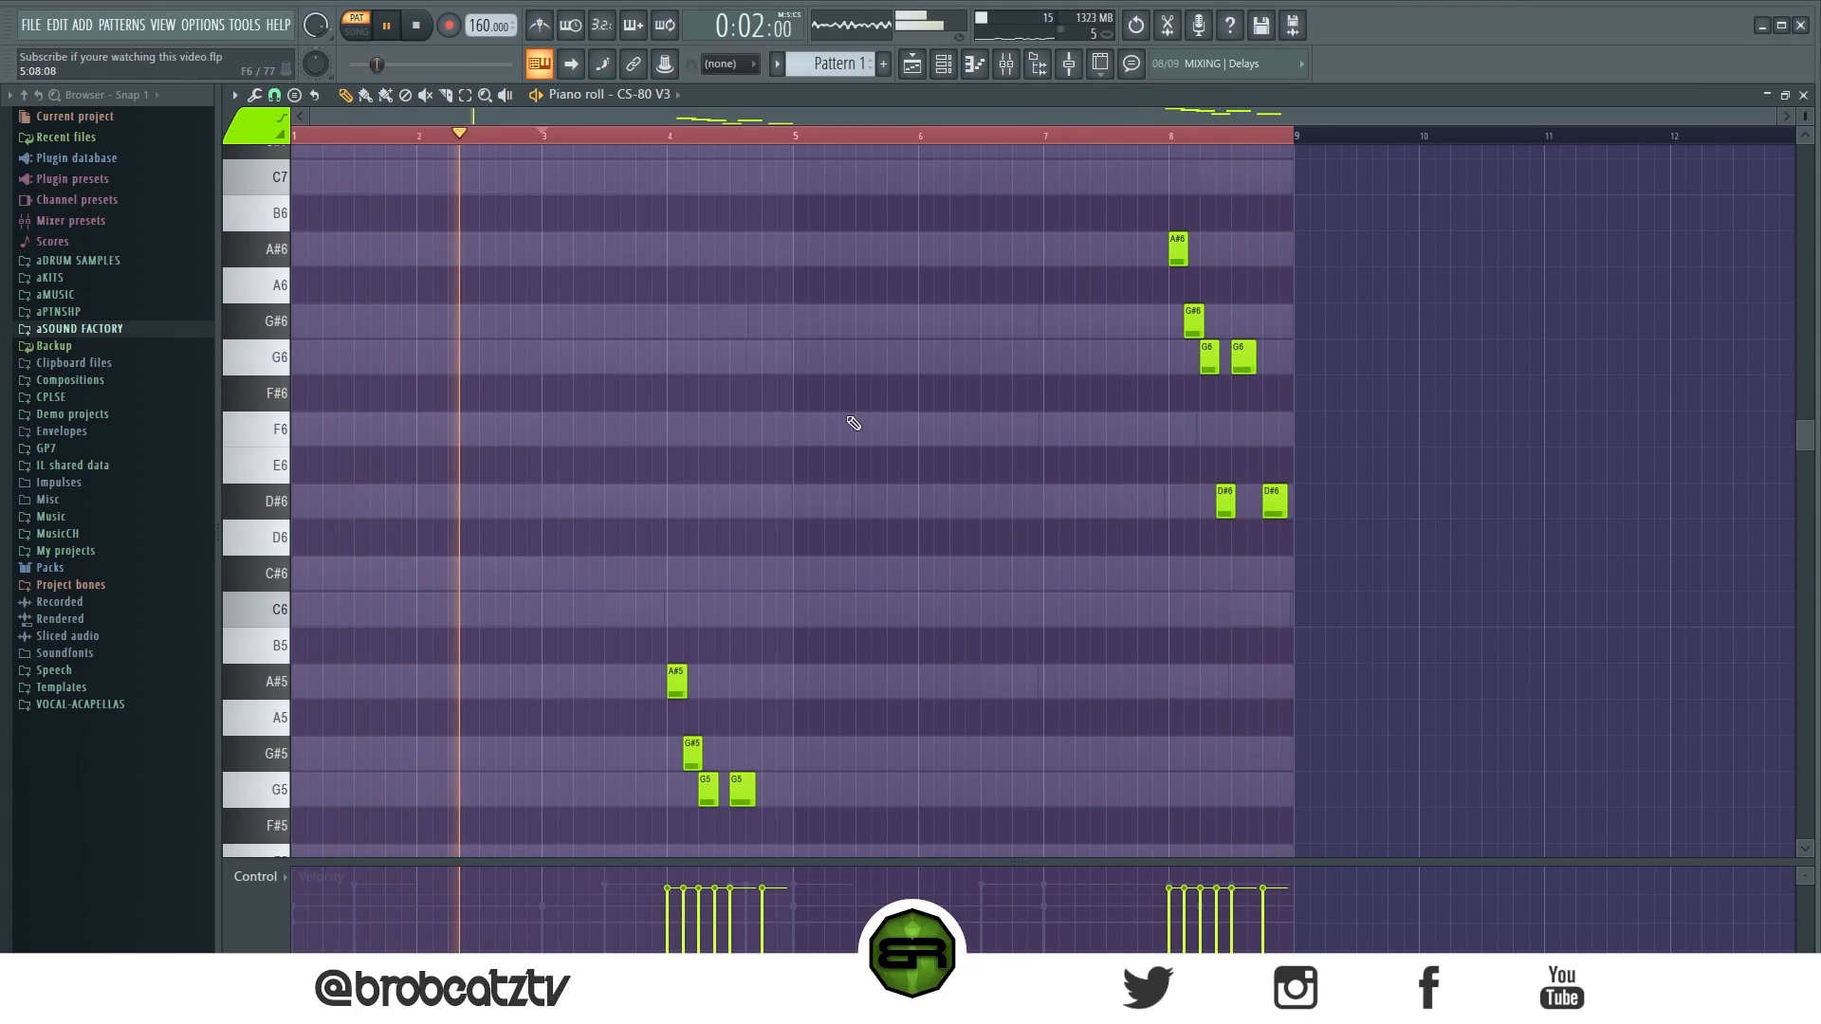
{"action": "scroll", "coordinate": [801, 435], "scroll_direction": "down", "scroll_amount": 3}
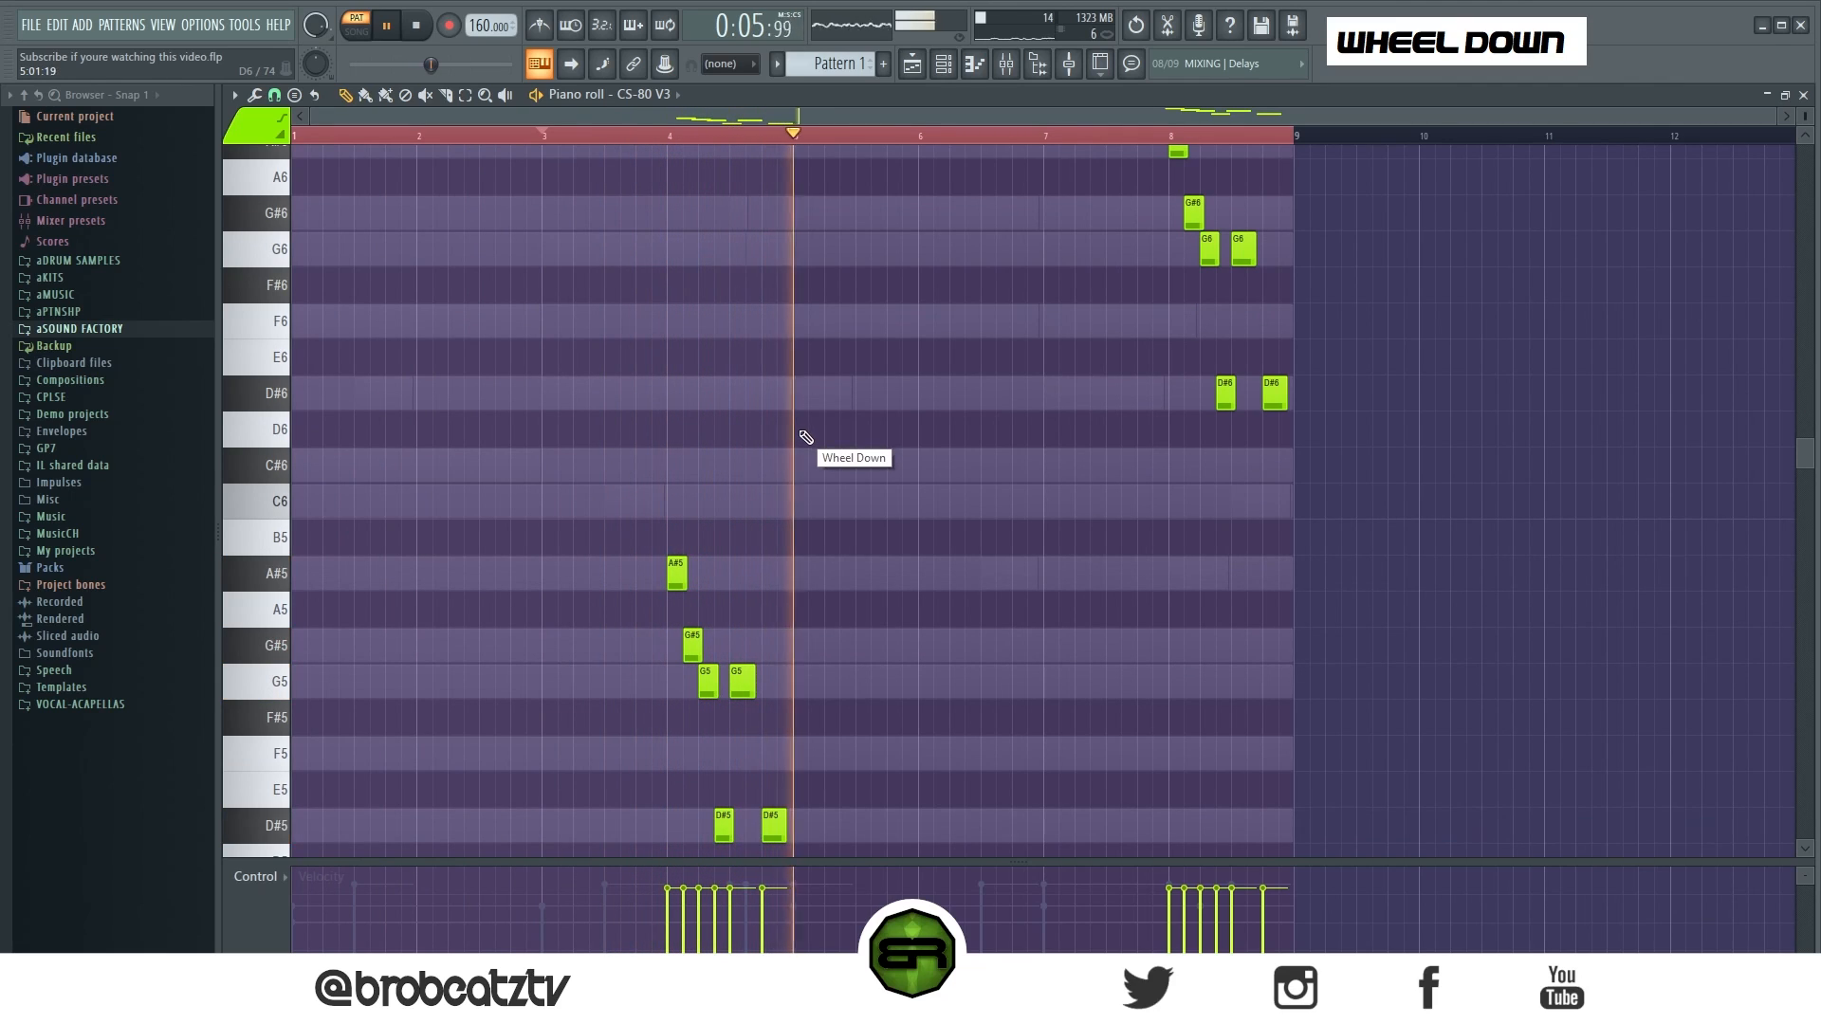
{"action": "key", "text": "space"}
{"action": "scroll", "coordinate": [863, 444], "scroll_direction": "up", "scroll_amount": 3}
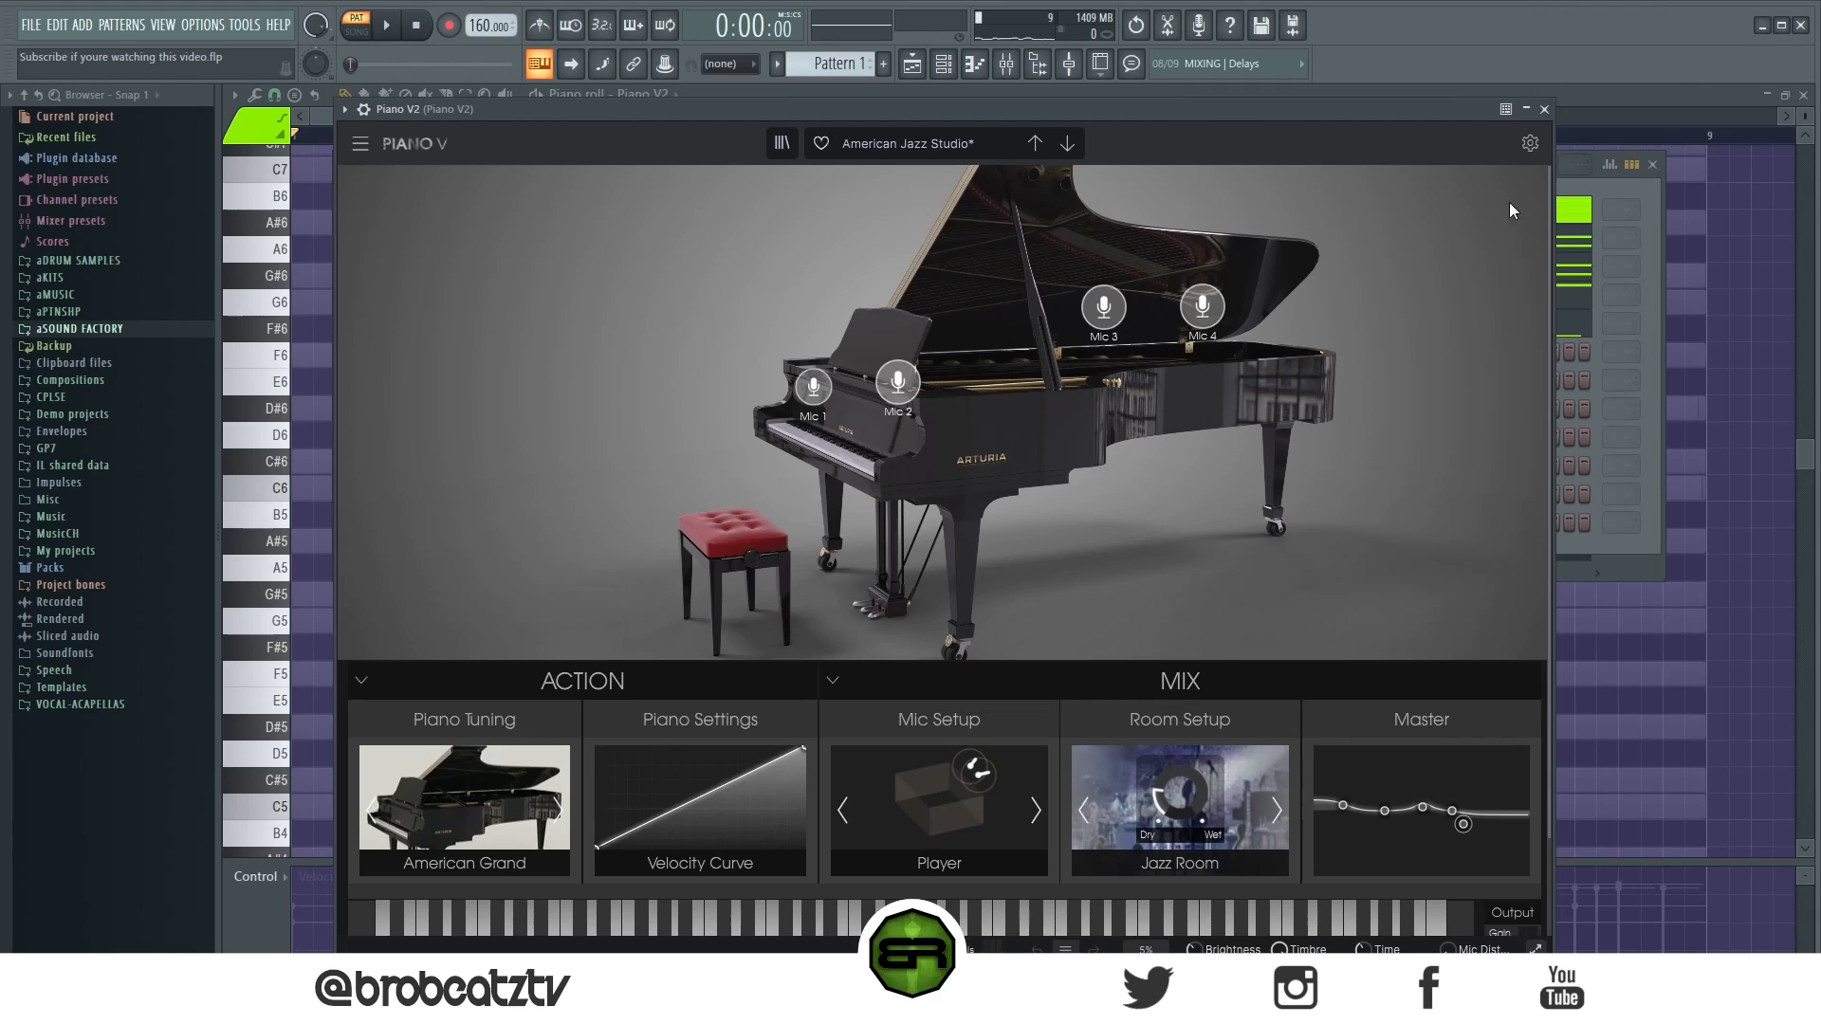
Raise the Piano V2 channel's volume and copy the Serum channel's chords into it.
{"action": "left_click", "coordinate": [1546, 109]}
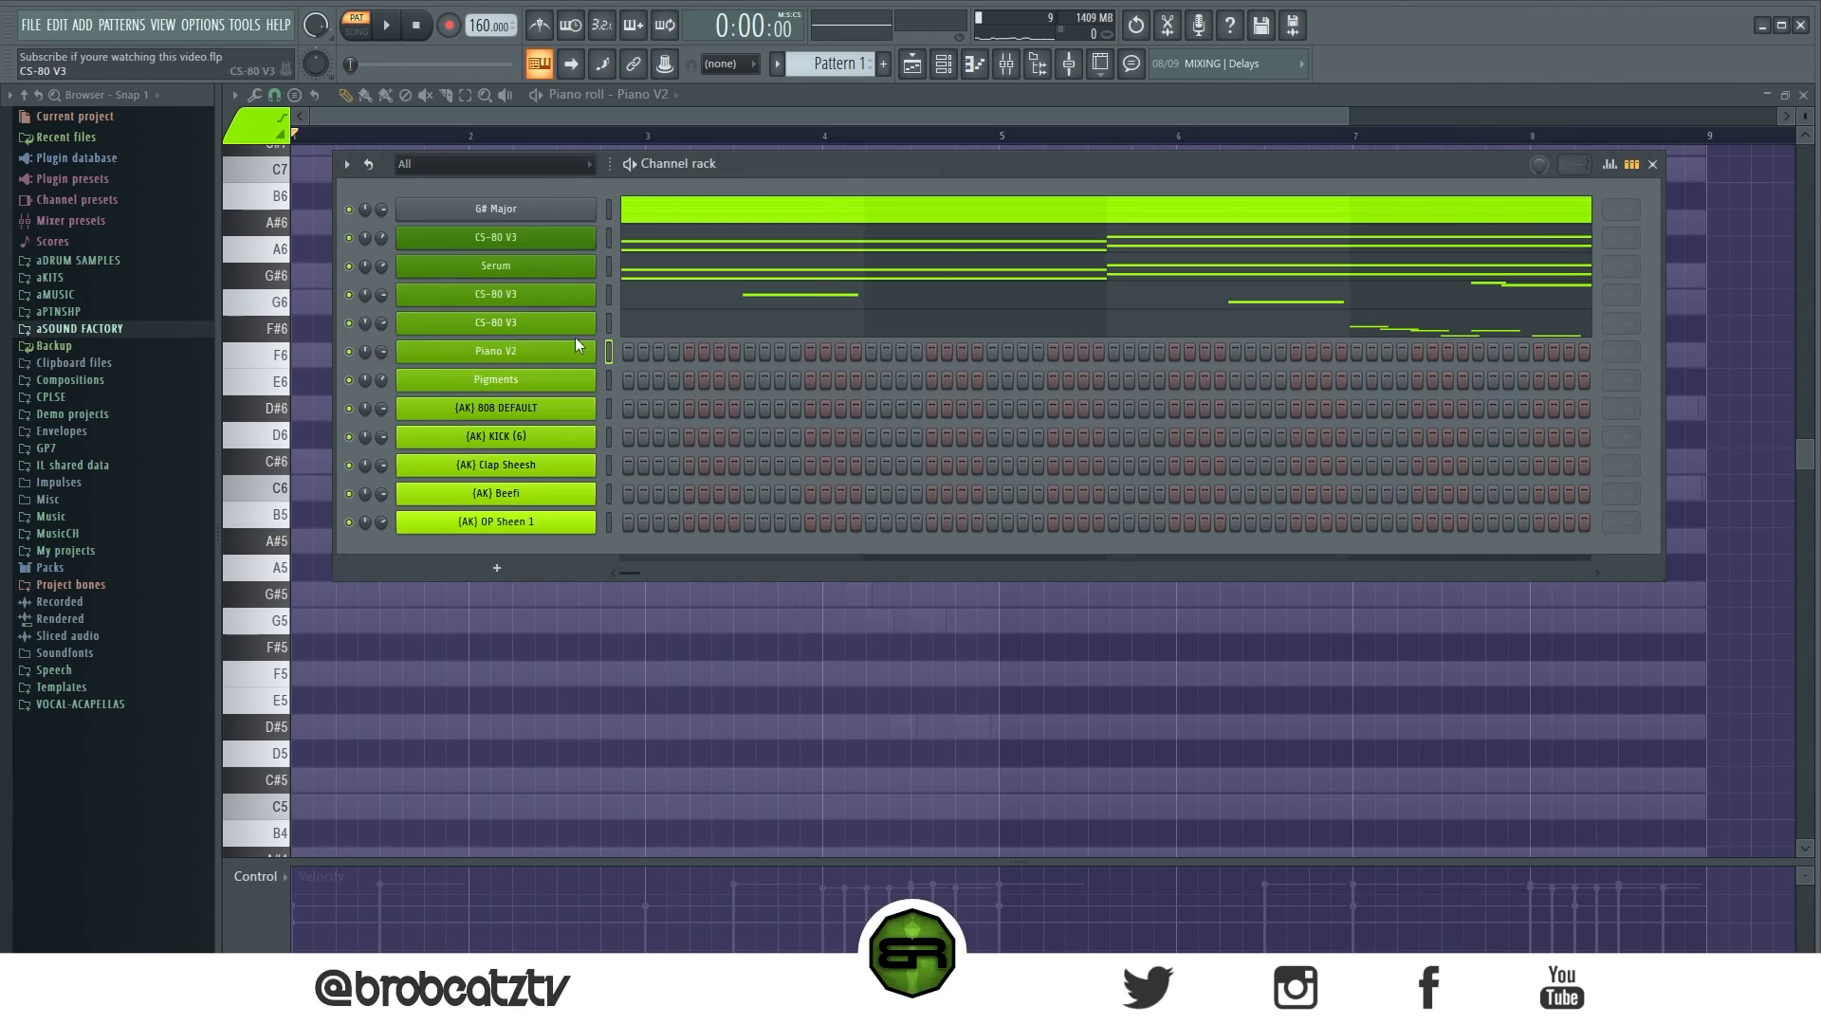
{"action": "left_click_drag", "start_coordinate": [381, 354], "coordinate": [381, 304]}
{"action": "right_click", "coordinate": [548, 273]}
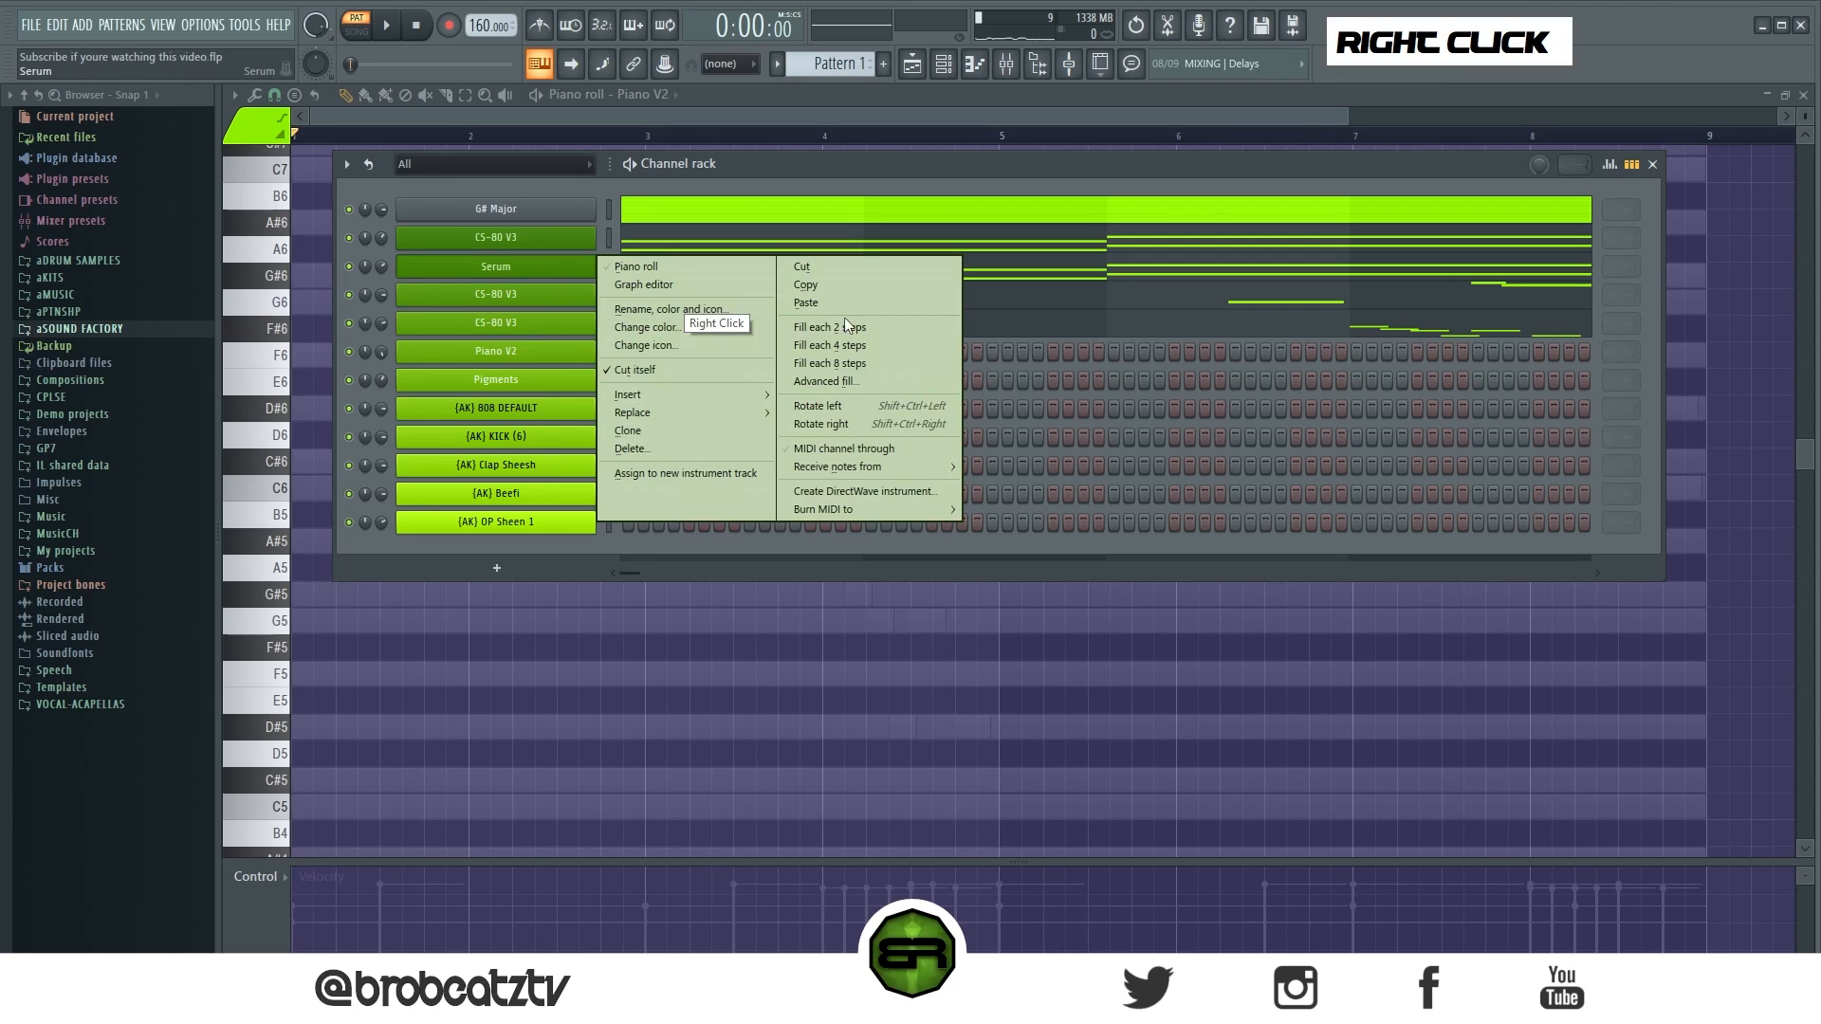
{"action": "left_click", "coordinate": [861, 302]}
{"action": "right_click", "coordinate": [527, 350]}
{"action": "left_click", "coordinate": [880, 391]}
{"action": "right_click", "coordinate": [455, 298]}
Transpose all the Piano V2 chord notes down one octave.
{"action": "scroll", "coordinate": [479, 296], "scroll_direction": "up", "scroll_amount": 3}
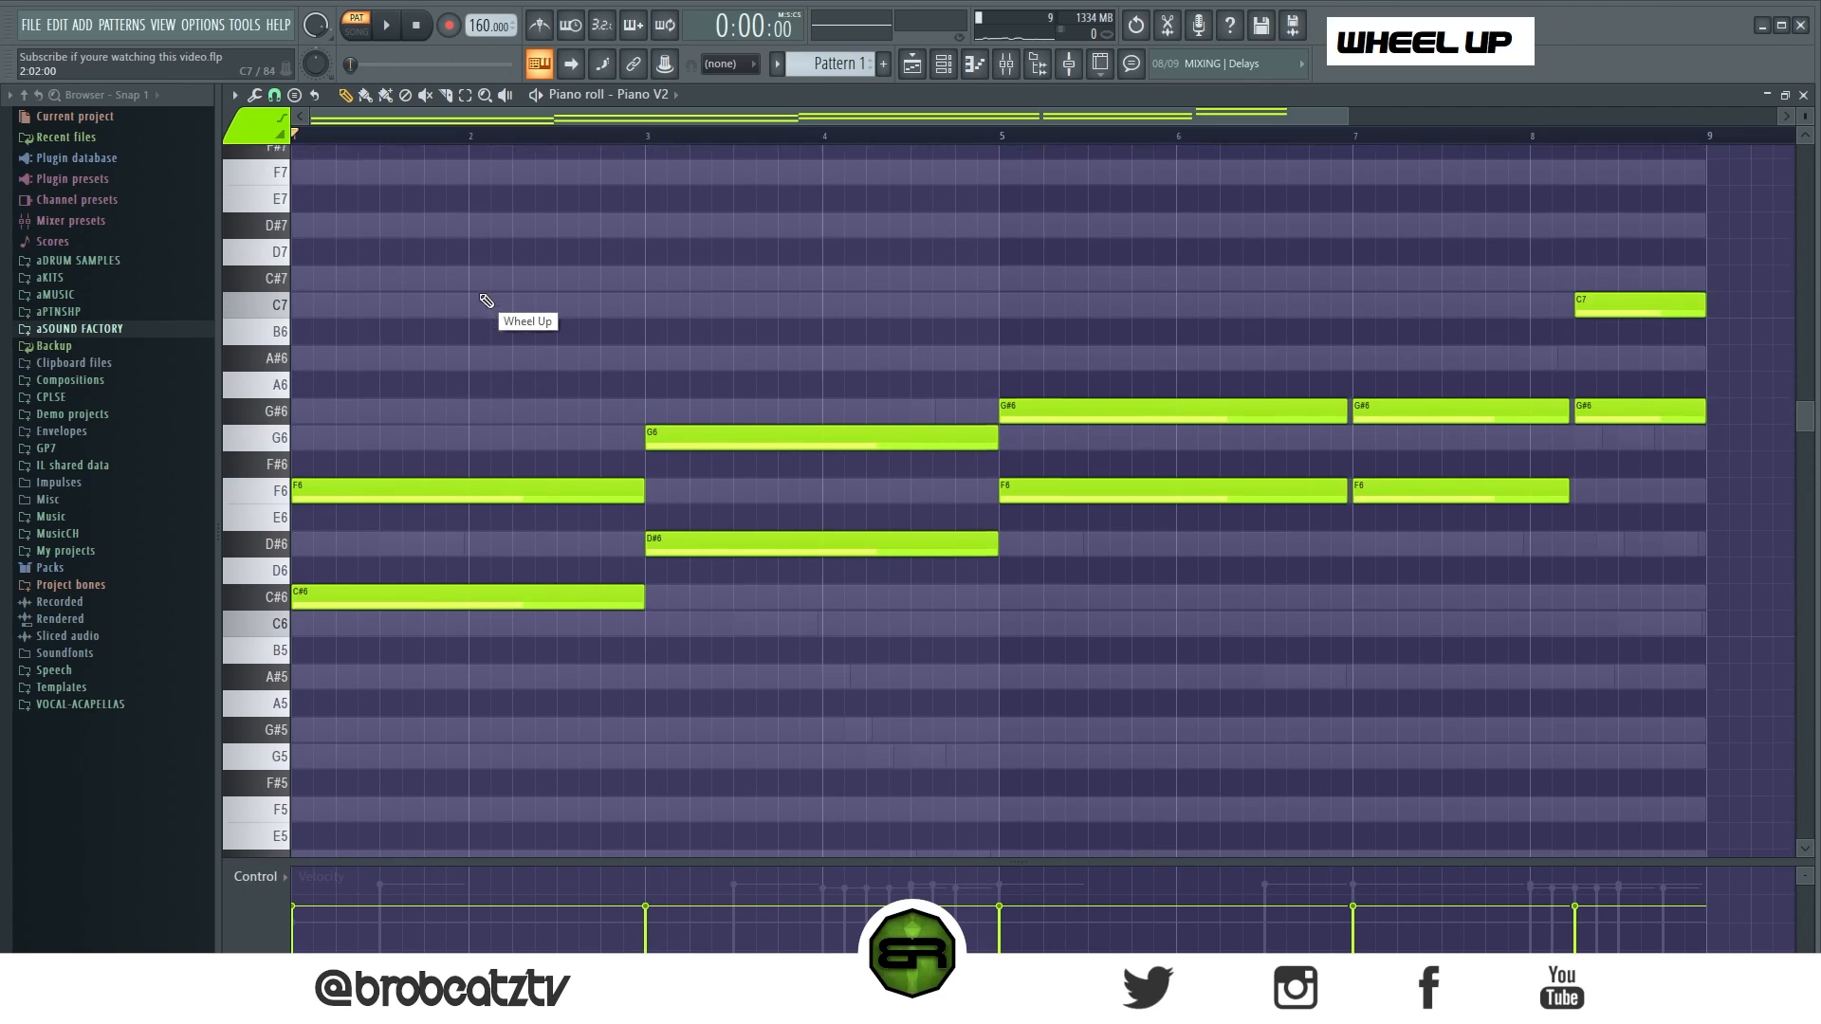
{"action": "key", "text": "ctrl+a"}
{"action": "key", "text": "ctrl+Down"}
{"action": "scroll", "coordinate": [456, 399], "scroll_direction": "down", "scroll_amount": 4}
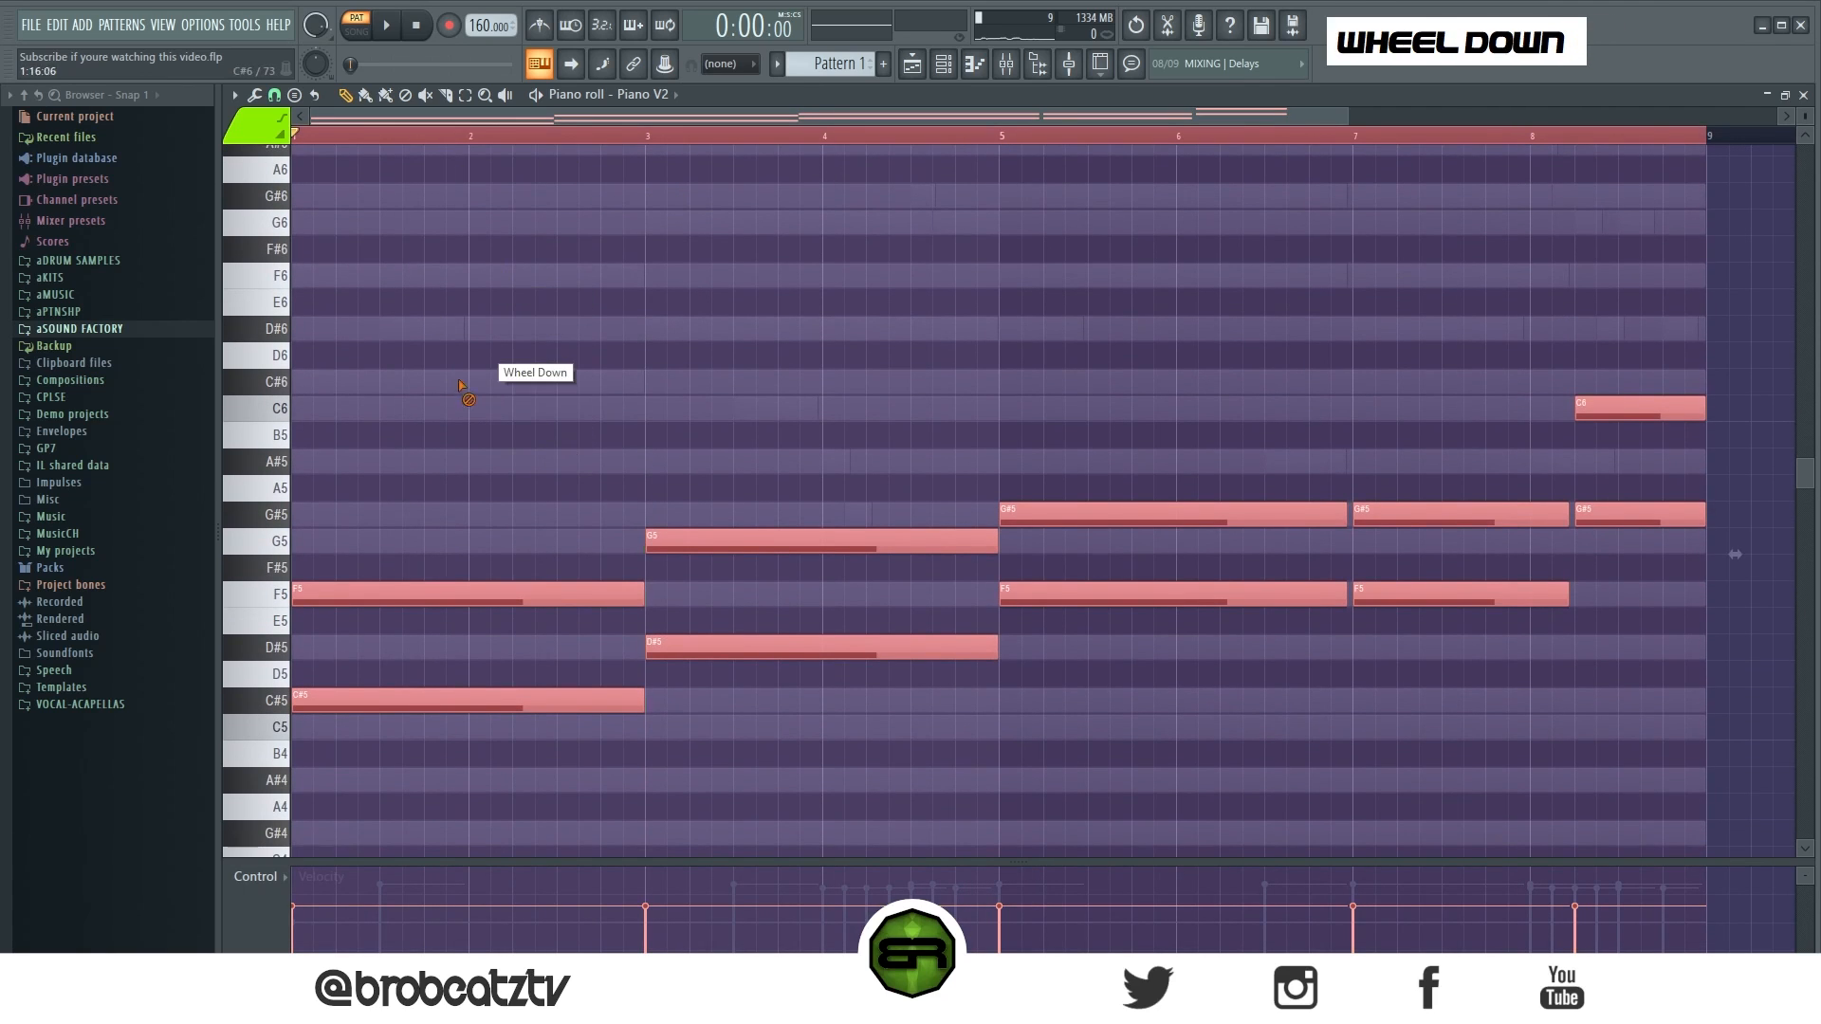
{"action": "right_click", "coordinate": [459, 383]}
Shorten and stagger the upper notes of the first two piano chords, and stack copies on G#5 and C6, A#5 and D6.
{"action": "scroll", "coordinate": [453, 122], "scroll_direction": "up", "scroll_amount": 2}
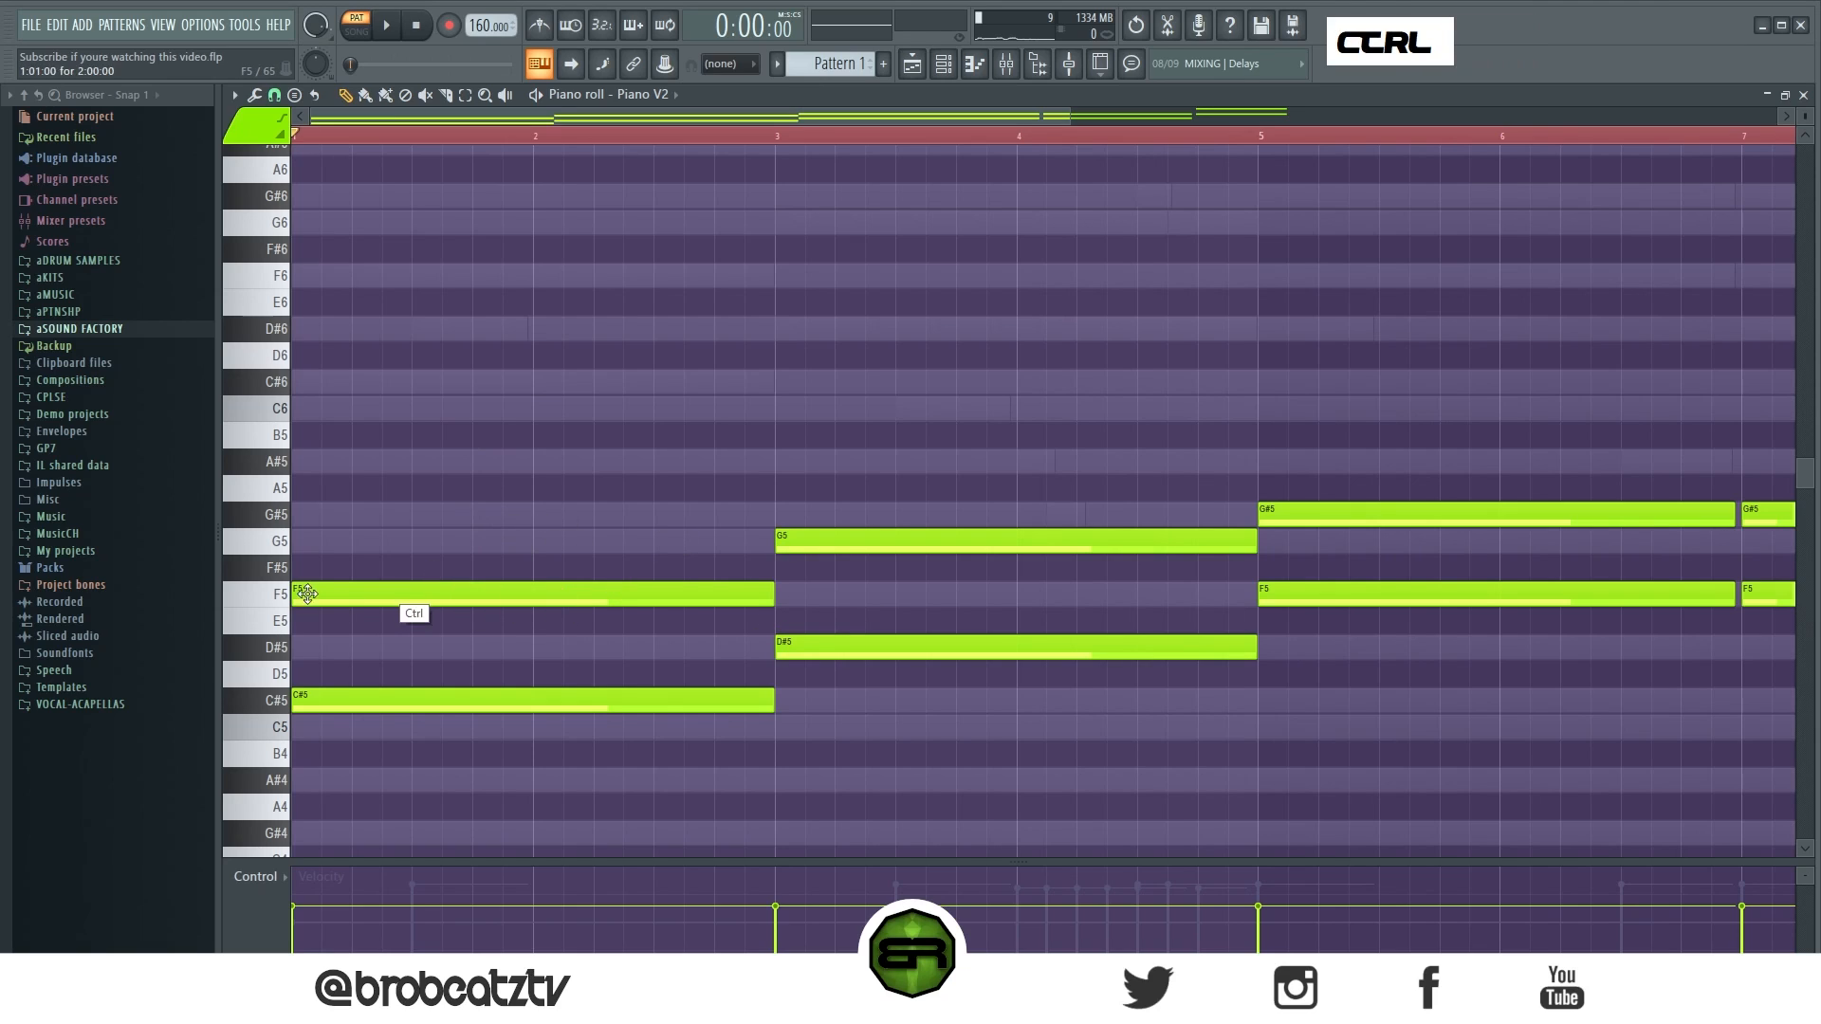
{"action": "left_click", "coordinate": [349, 589], "text": "ctrl+shift"}
{"action": "left_click", "coordinate": [874, 539], "text": "ctrl+shift"}
{"action": "left_click_drag", "start_coordinate": [1250, 539], "coordinate": [1113, 541]}
{"action": "left_click_drag", "start_coordinate": [432, 595], "coordinate": [349, 402]}
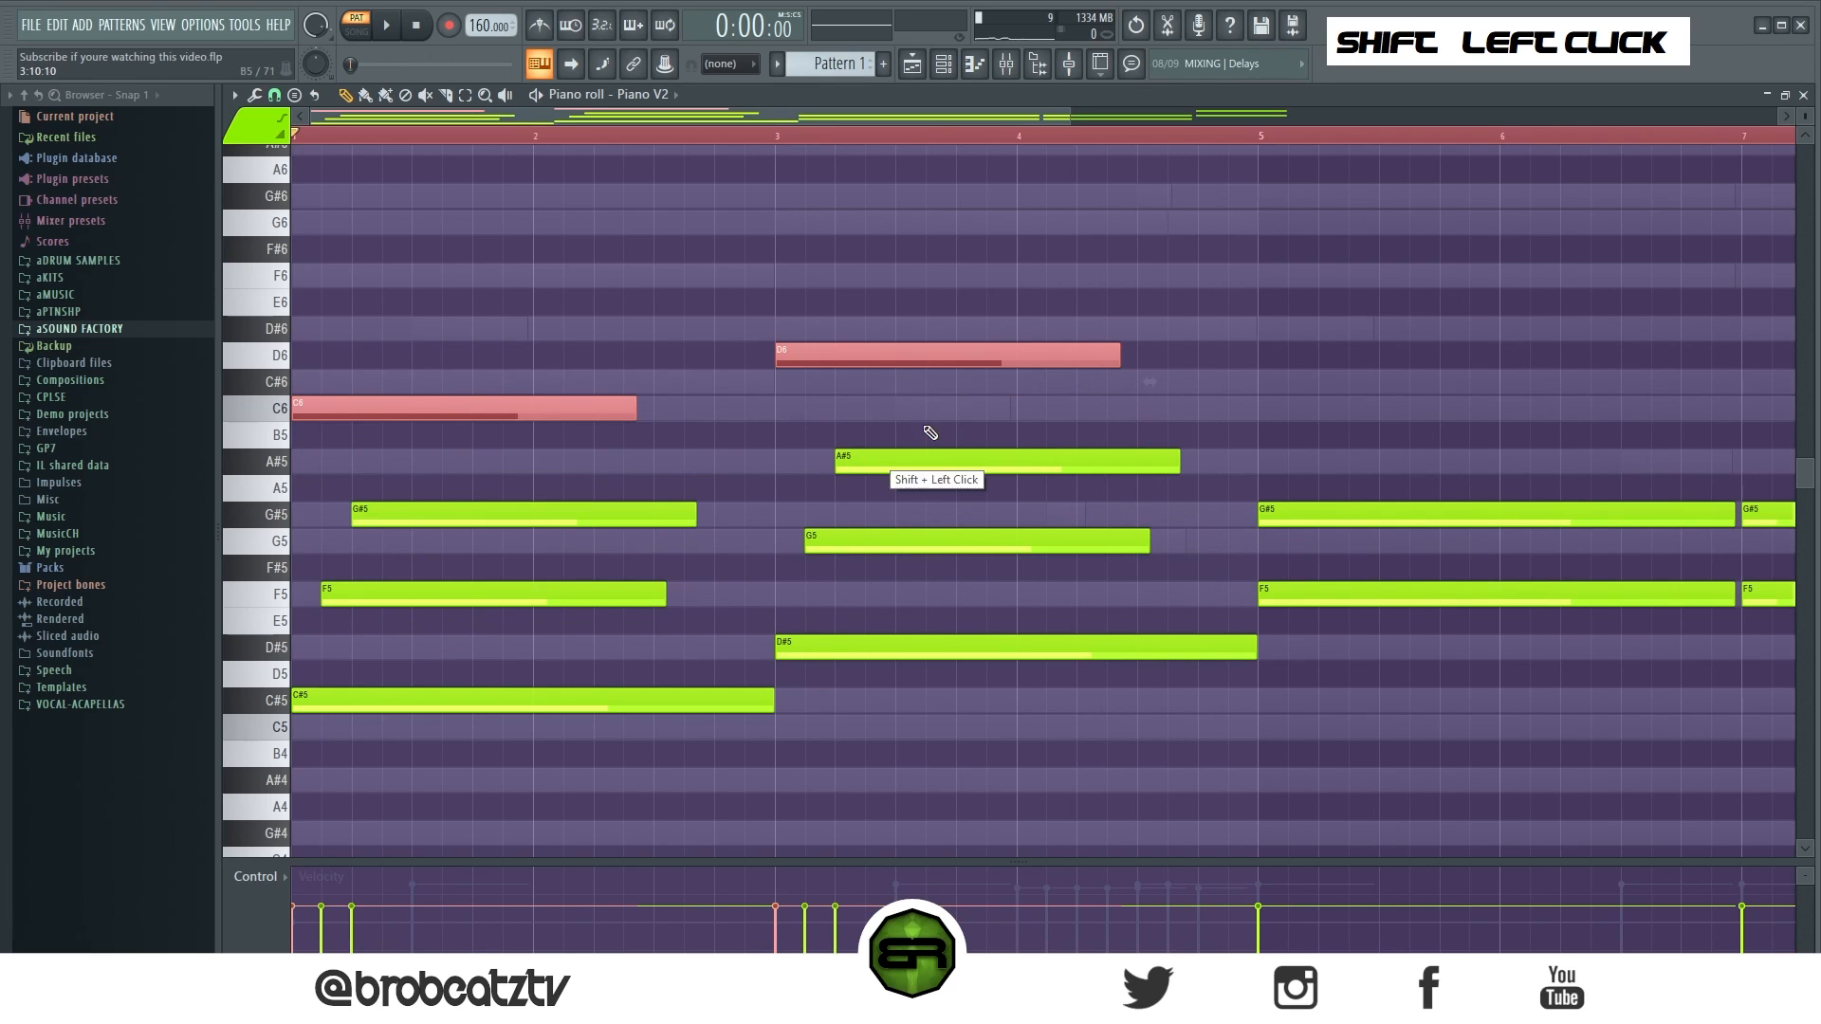
Replace the second piano chord's D6 with C6 and lengthen the C6 notes of the first two chords.
{"action": "right_click", "coordinate": [880, 395]}
{"action": "left_click_drag", "start_coordinate": [843, 363], "coordinate": [842, 389]}
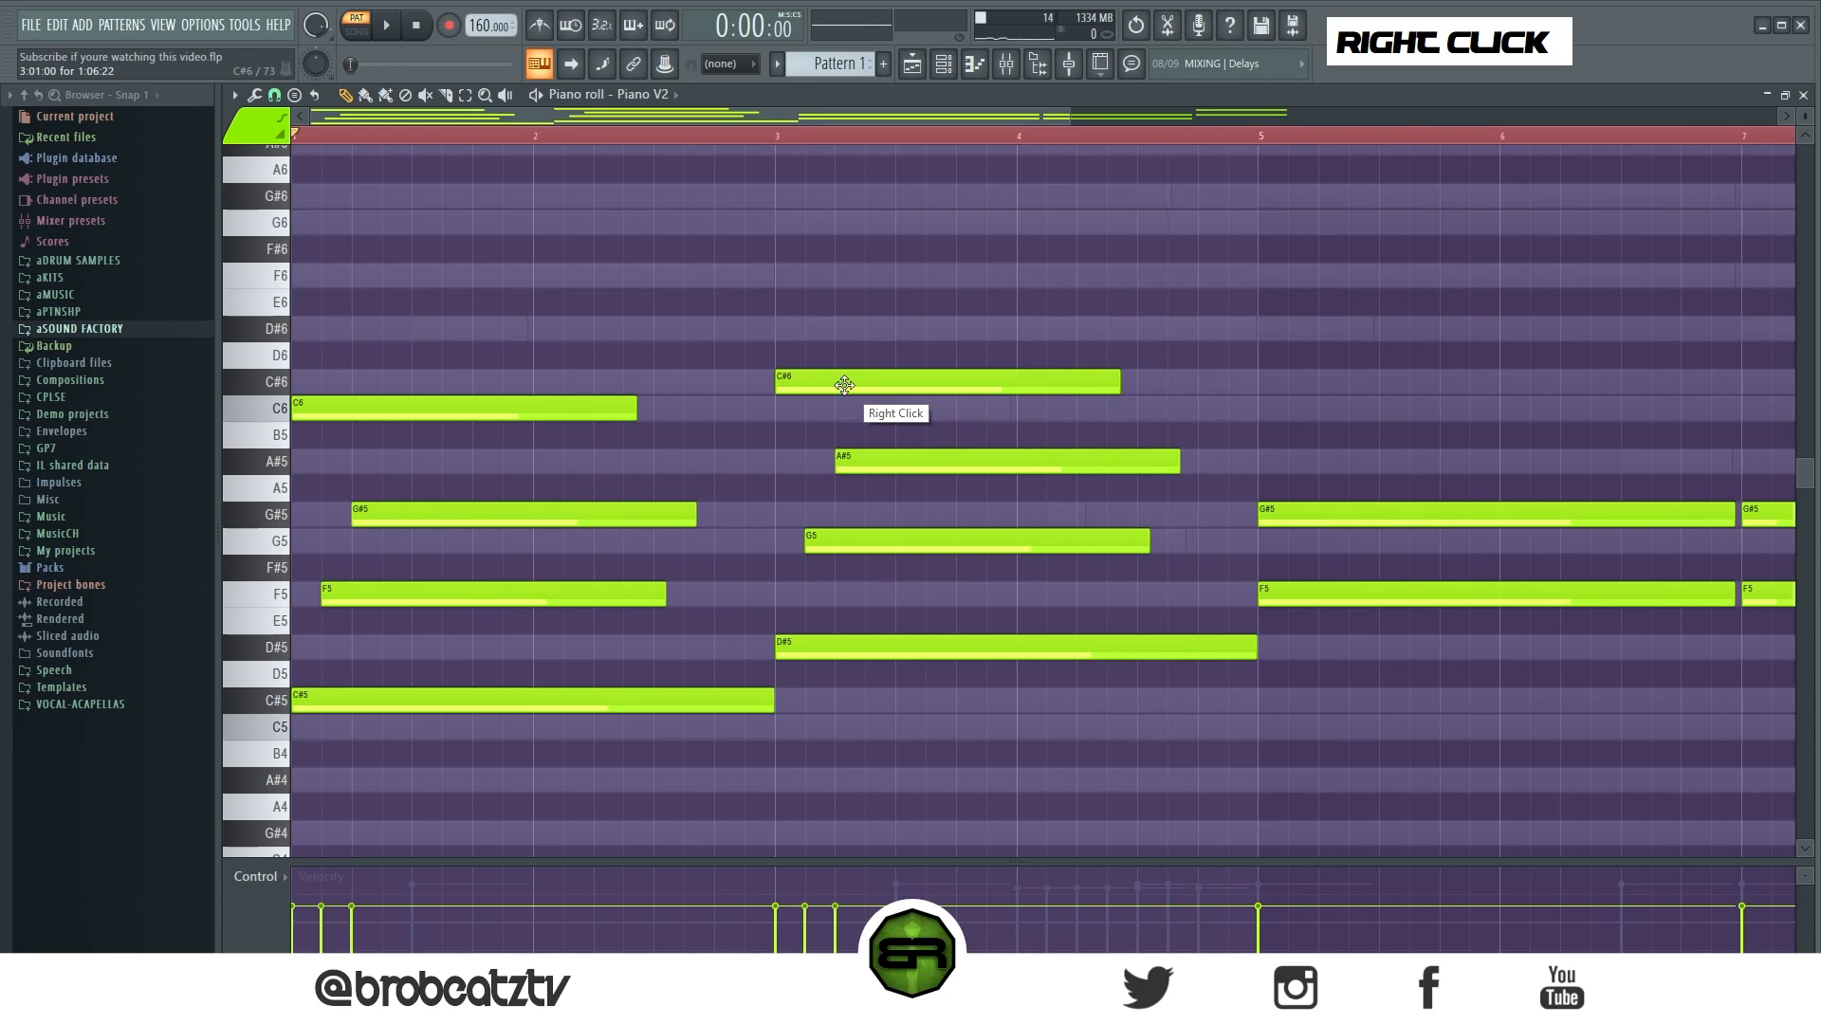
{"action": "right_click", "coordinate": [845, 384]}
{"action": "left_click", "coordinate": [782, 414]}
{"action": "left_click_drag", "start_coordinate": [1118, 409], "coordinate": [1141, 410]}
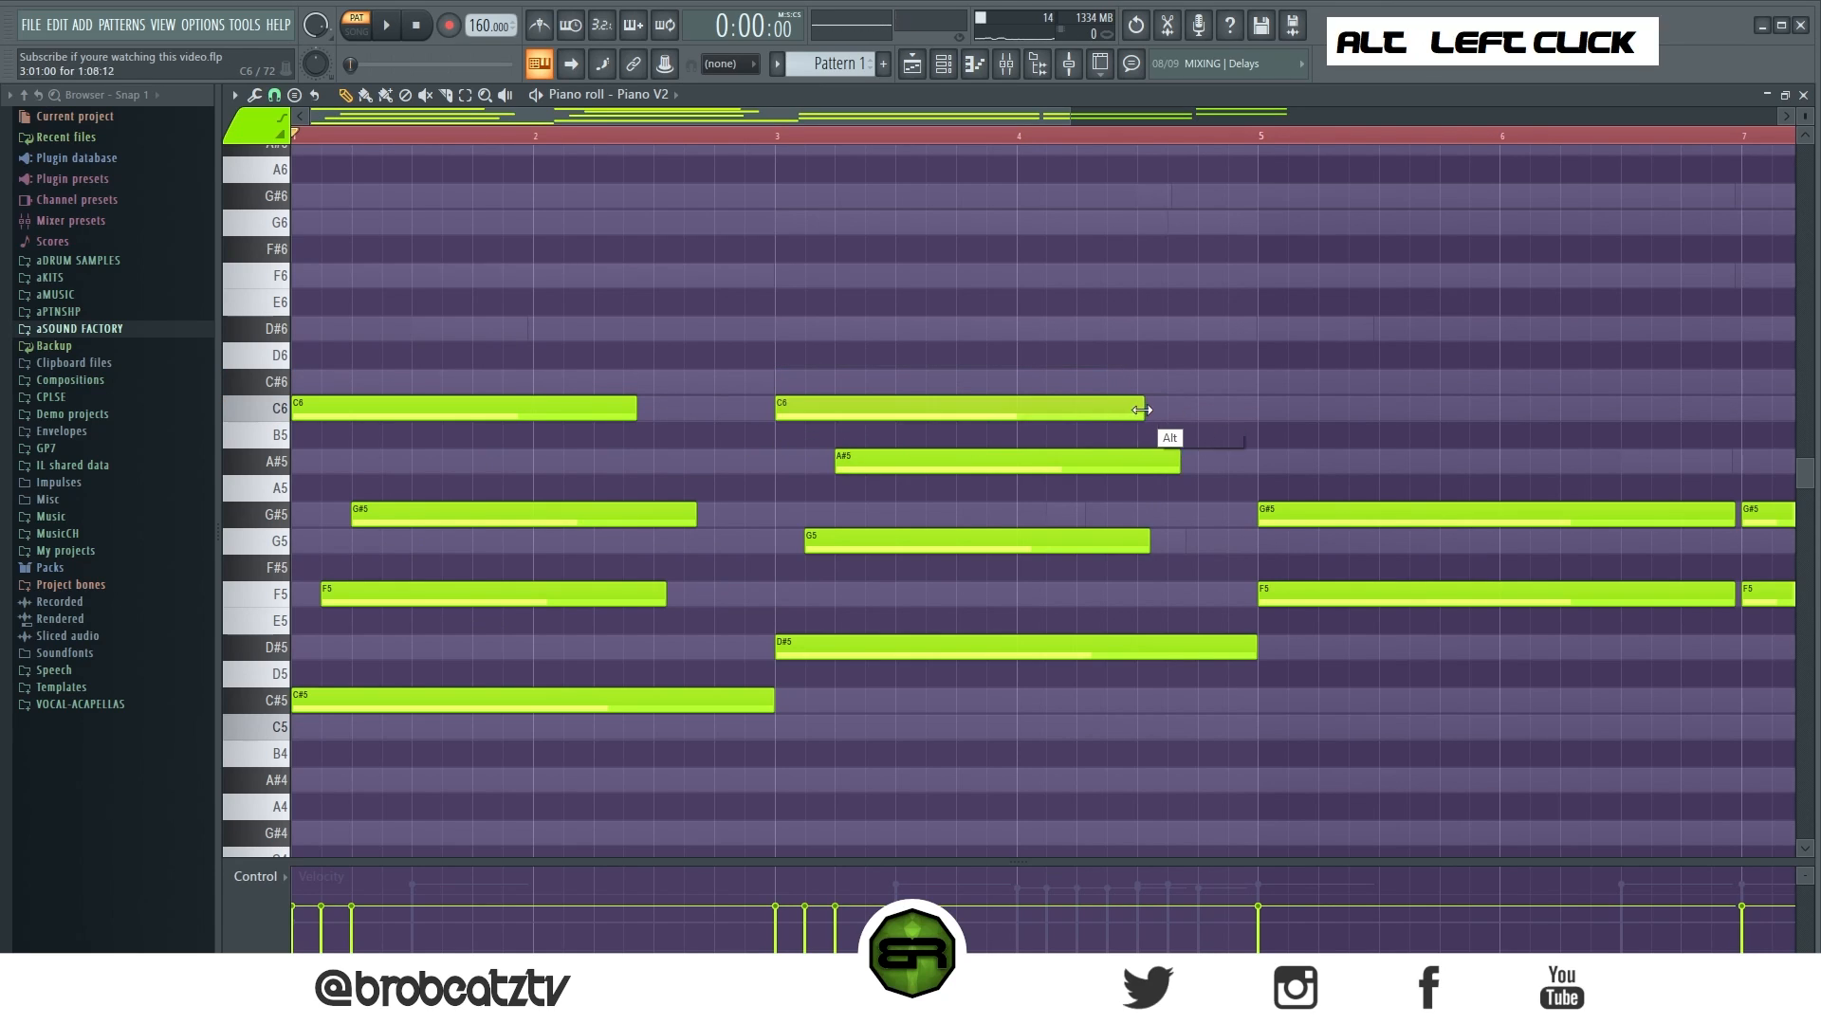
{"action": "left_click_drag", "start_coordinate": [711, 404], "coordinate": [741, 406]}
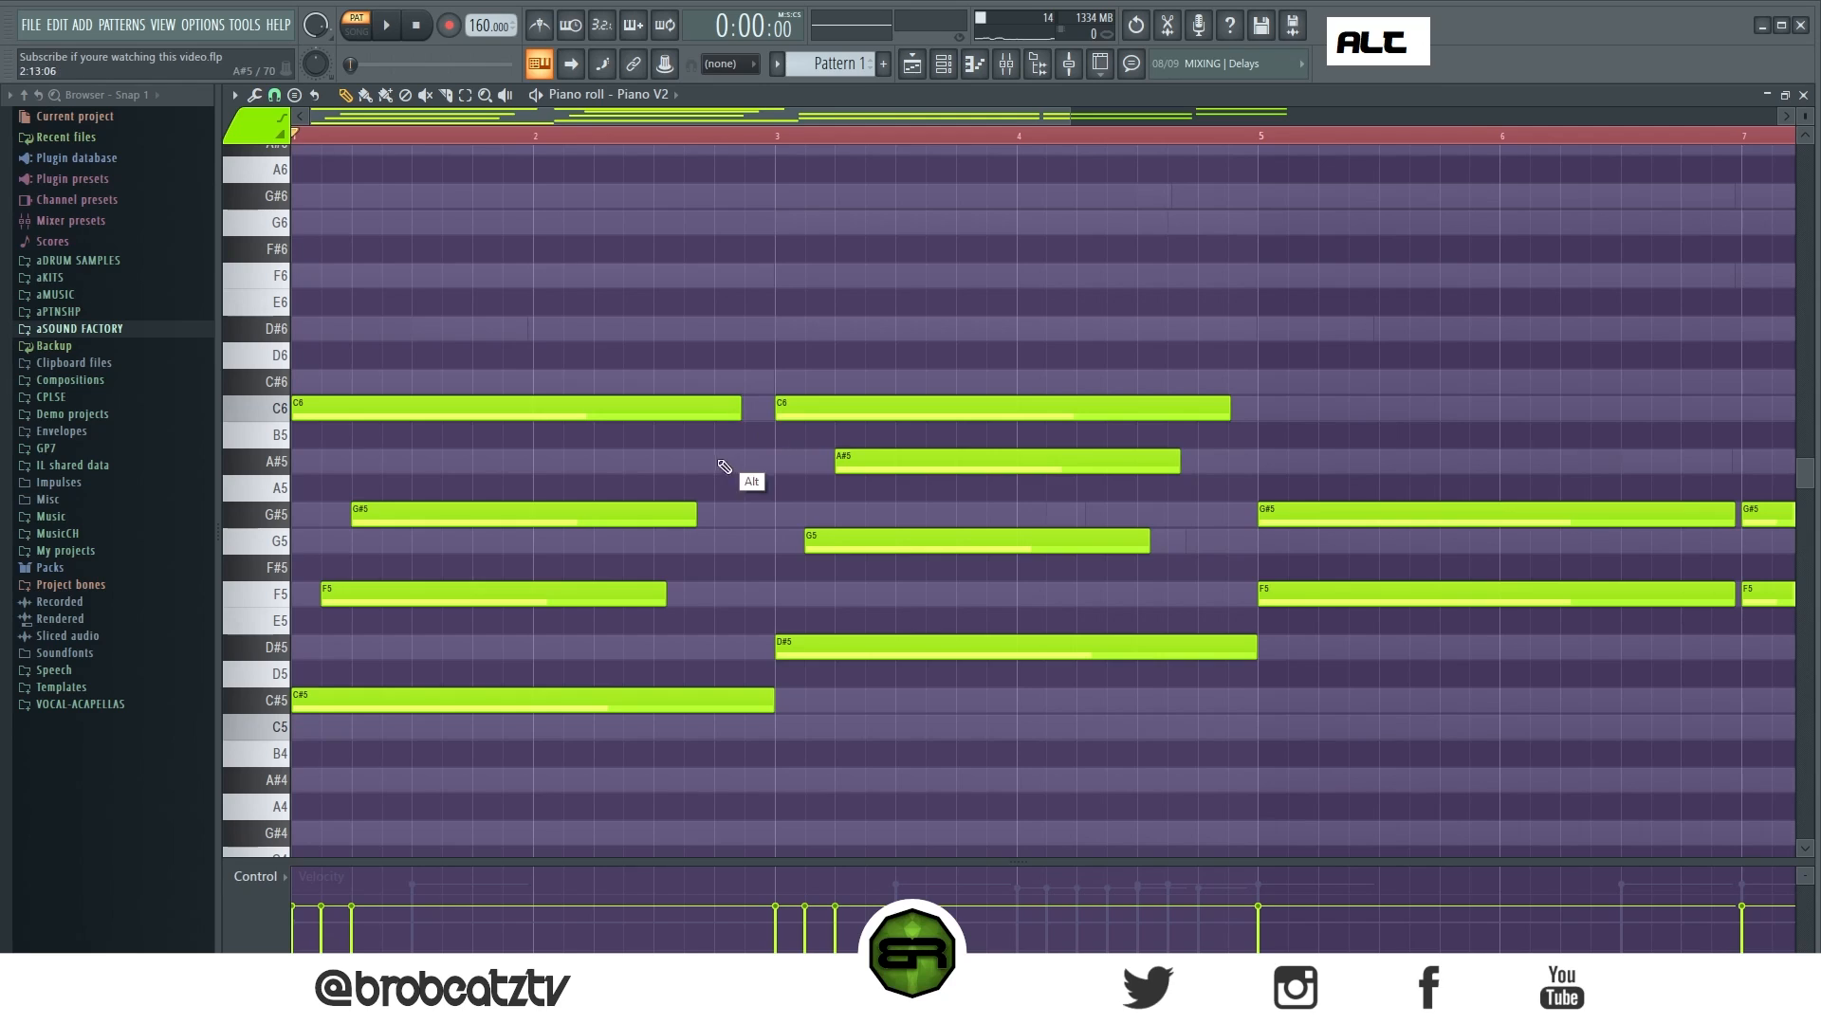
Add a G5 note from bar 2 to bar 3 and nudge it and the first chord's G#5 slightly later.
{"action": "key", "text": "space"}
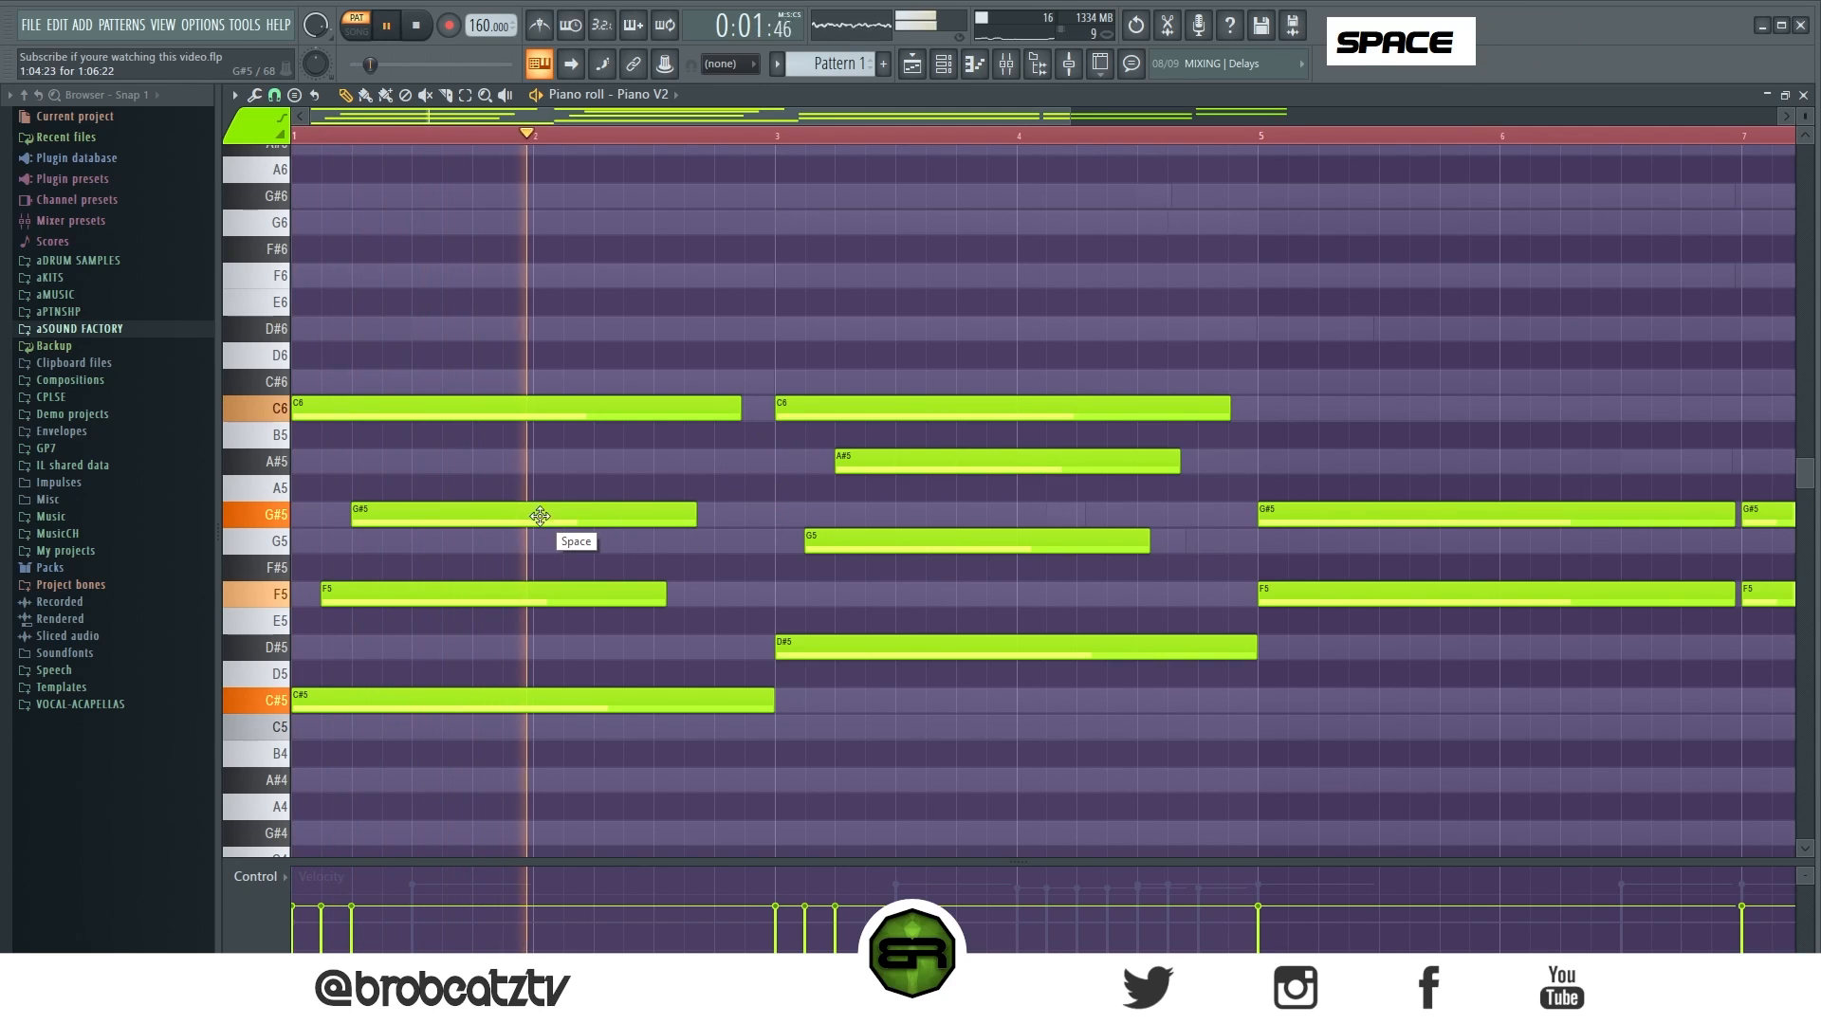
{"action": "key", "text": "space"}
{"action": "left_click", "coordinate": [801, 546], "text": "ctrl"}
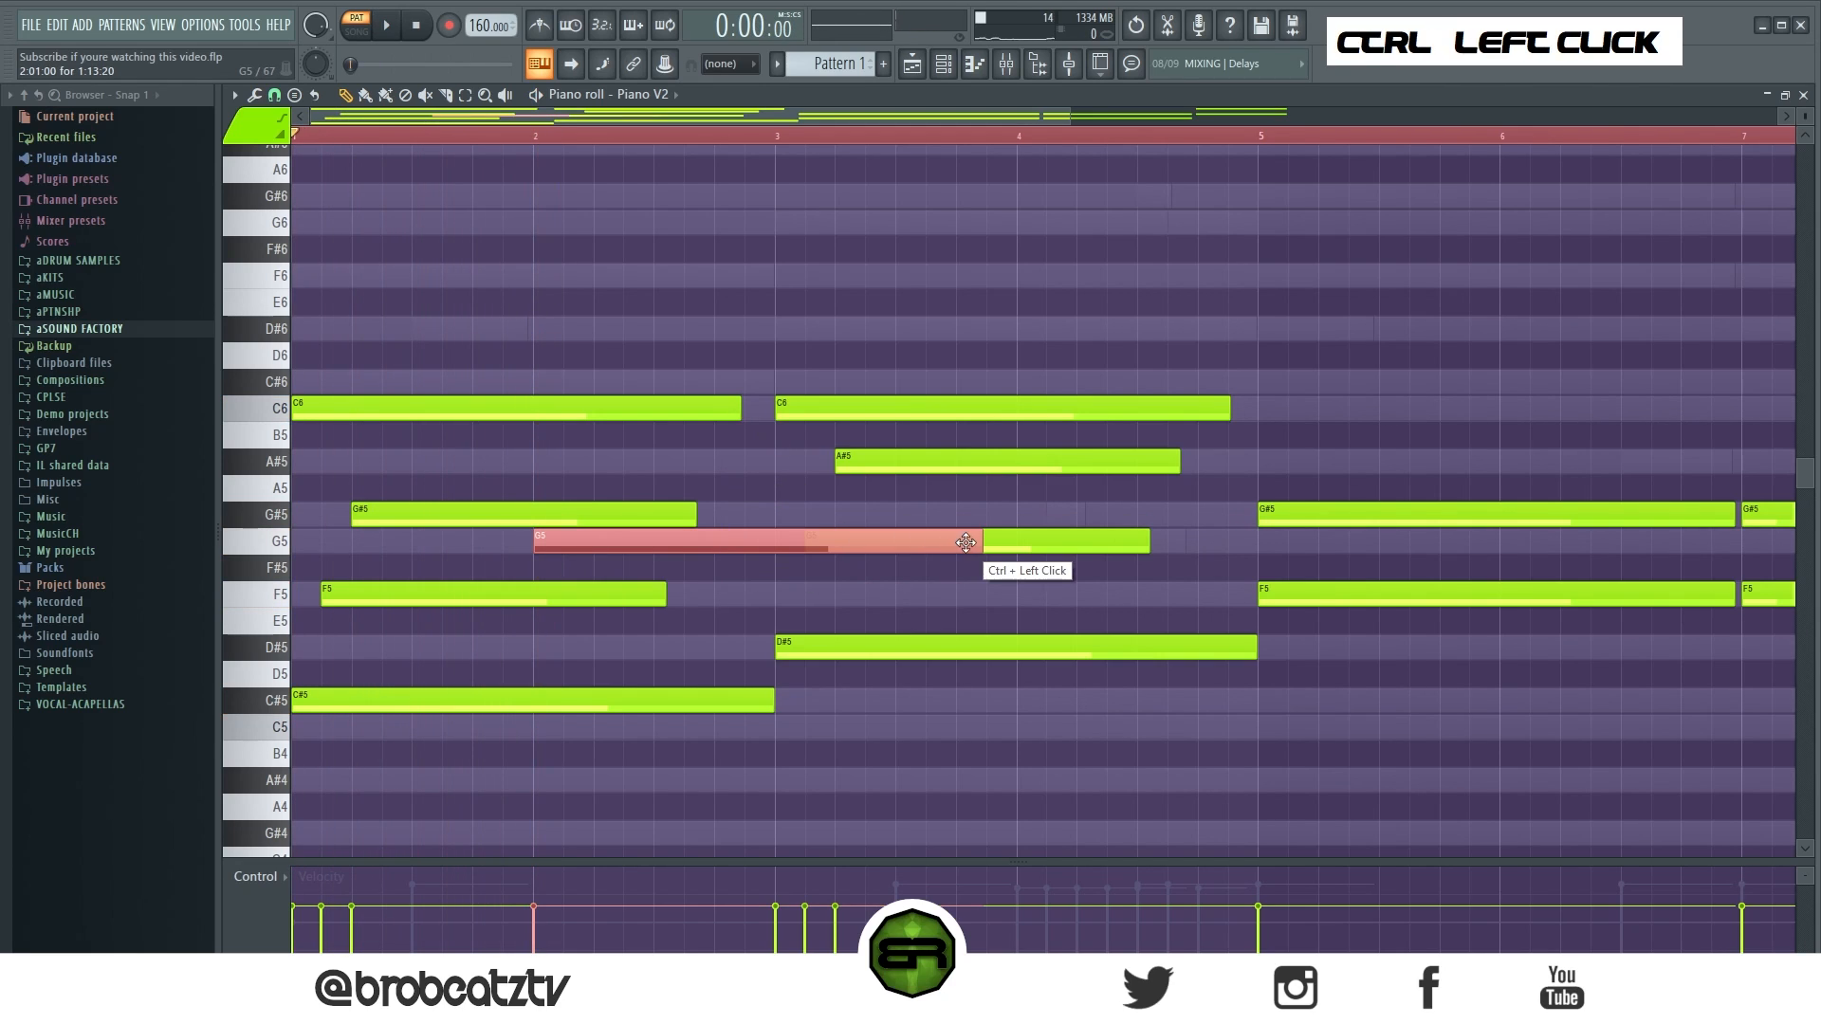
{"action": "left_click_drag", "start_coordinate": [965, 543], "coordinate": [754, 548]}
{"action": "left_click", "coordinate": [538, 519], "text": "ctrl"}
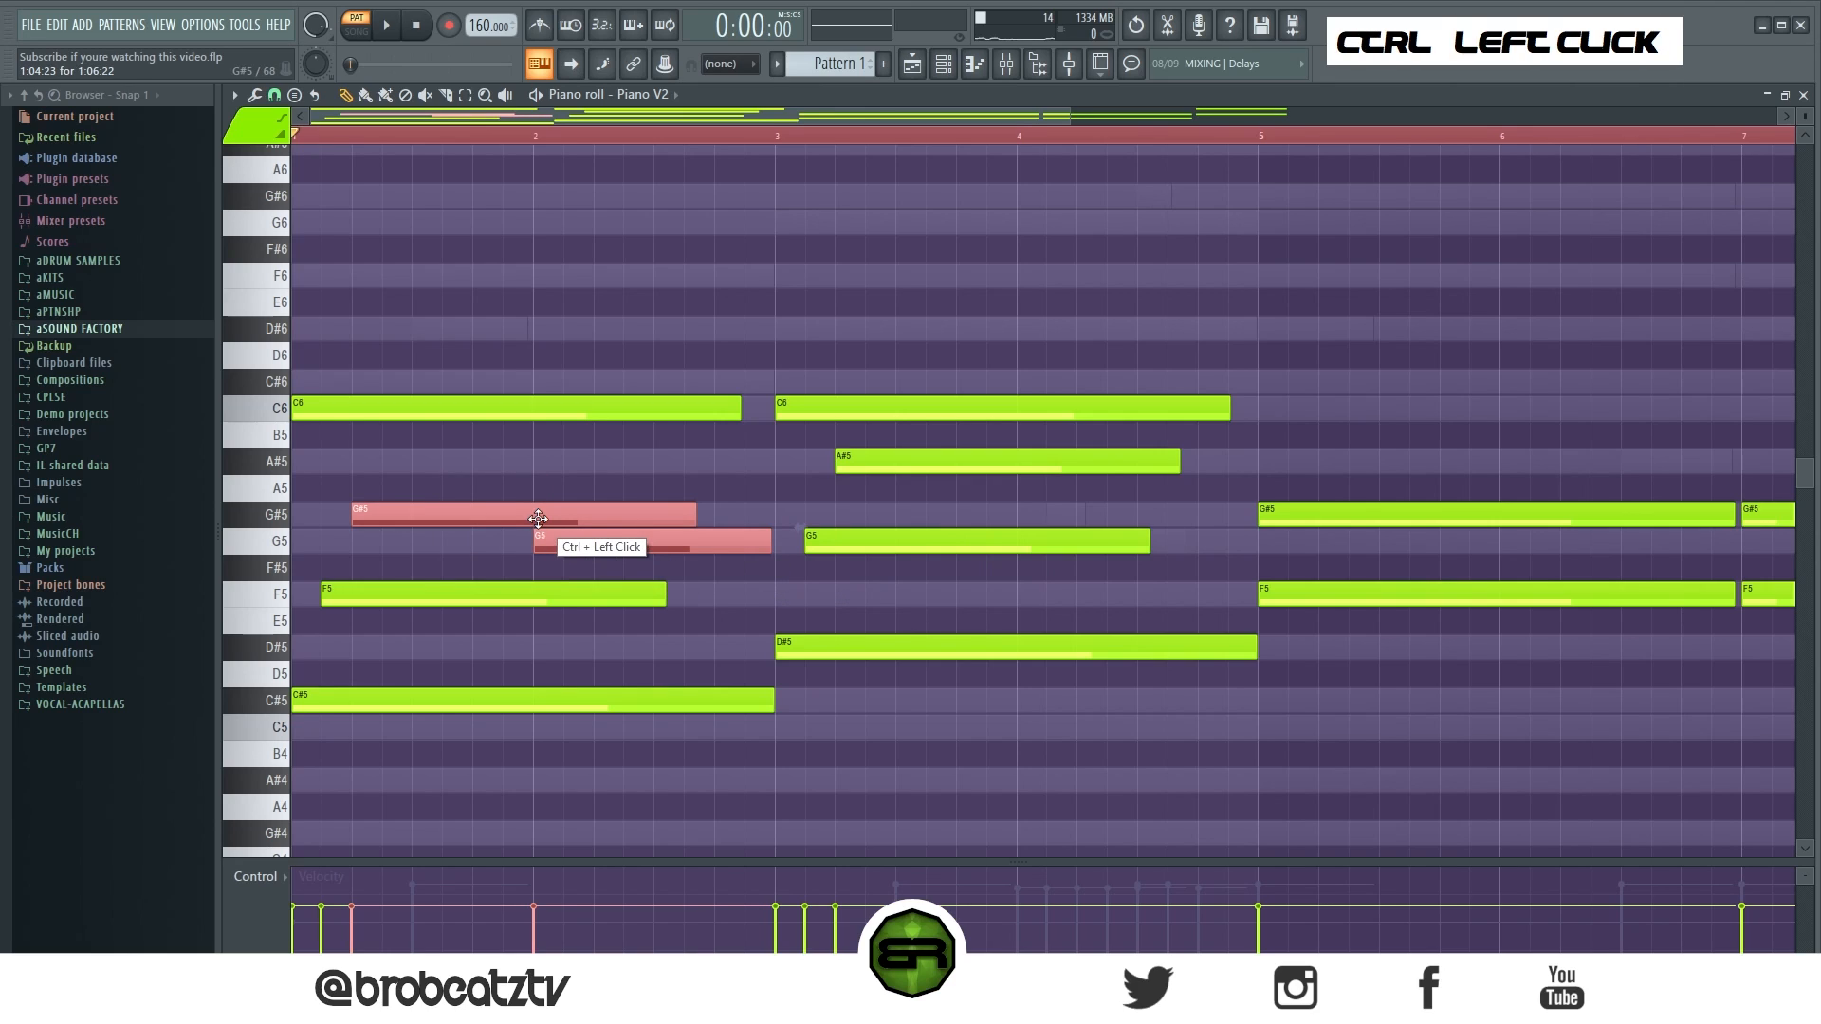
{"action": "left_click_drag", "start_coordinate": [544, 516], "coordinate": [545, 516]}
{"action": "right_click", "coordinate": [807, 522]}
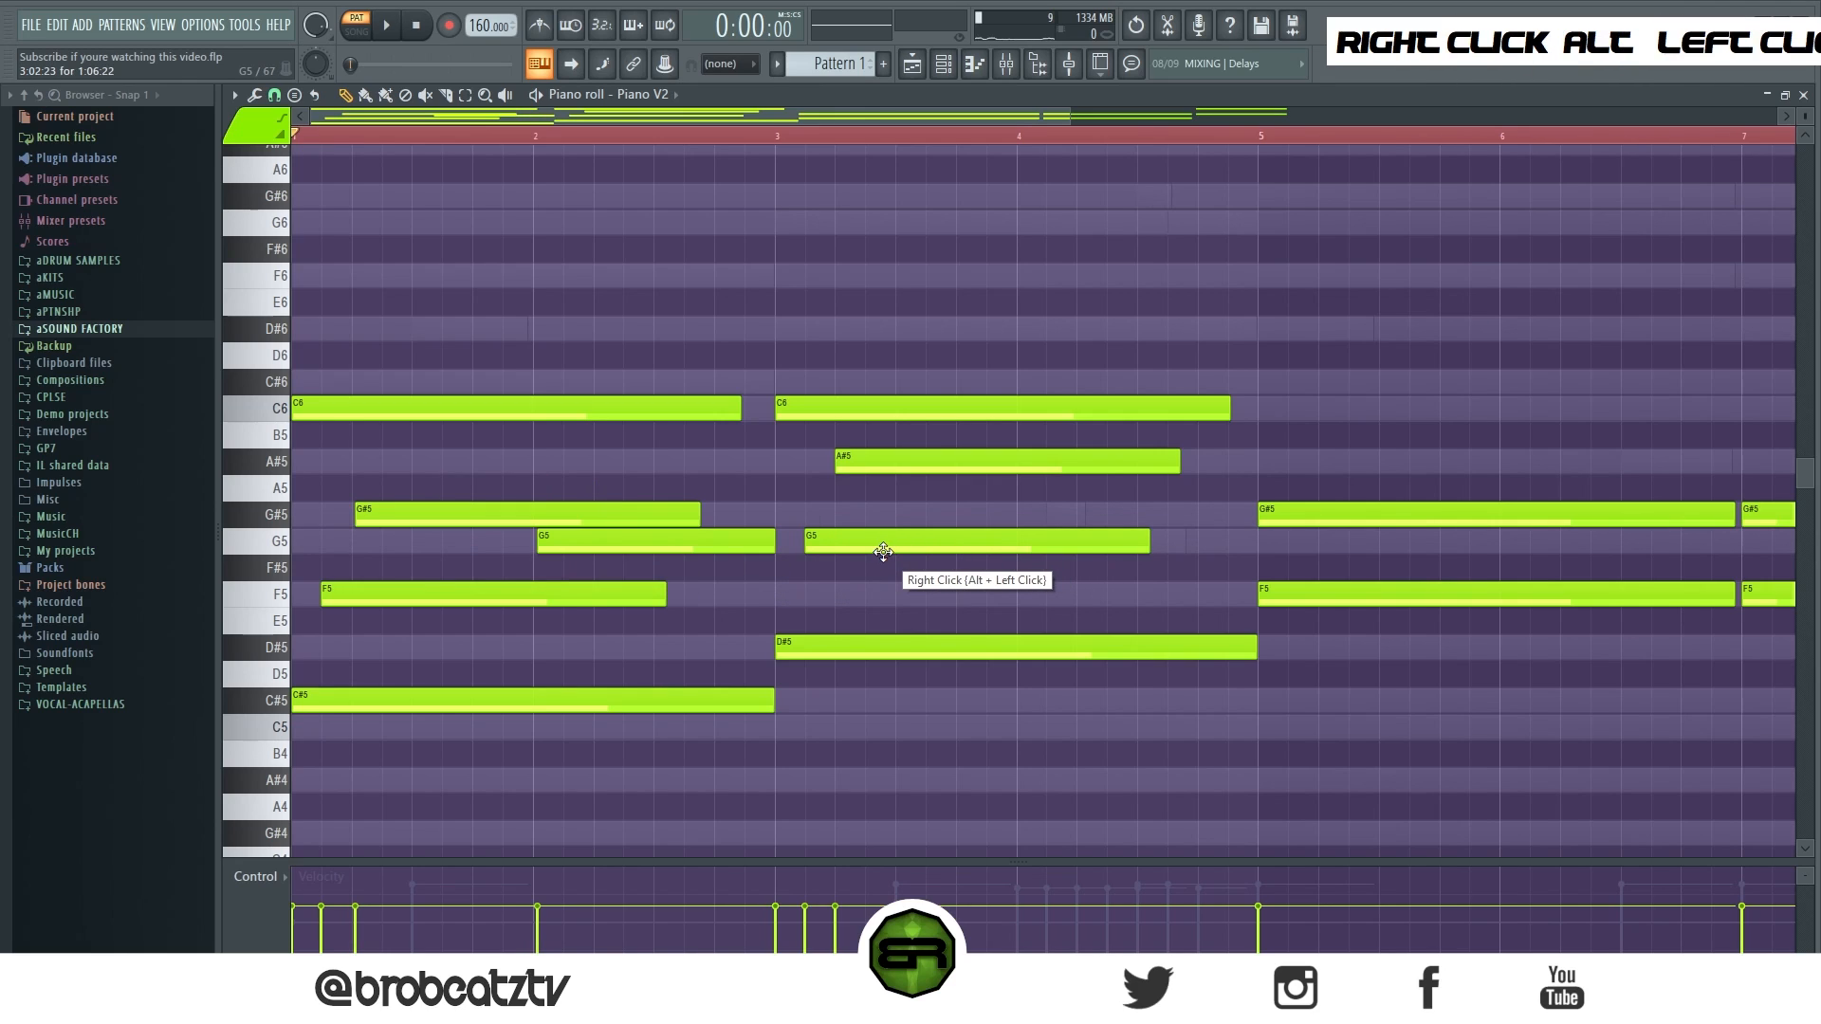
Shorten the second chord's G5 and add a short G#5 note in bar 3 and a short G5 note at bar 4.
{"action": "left_click_drag", "start_coordinate": [1149, 544], "coordinate": [865, 562]}
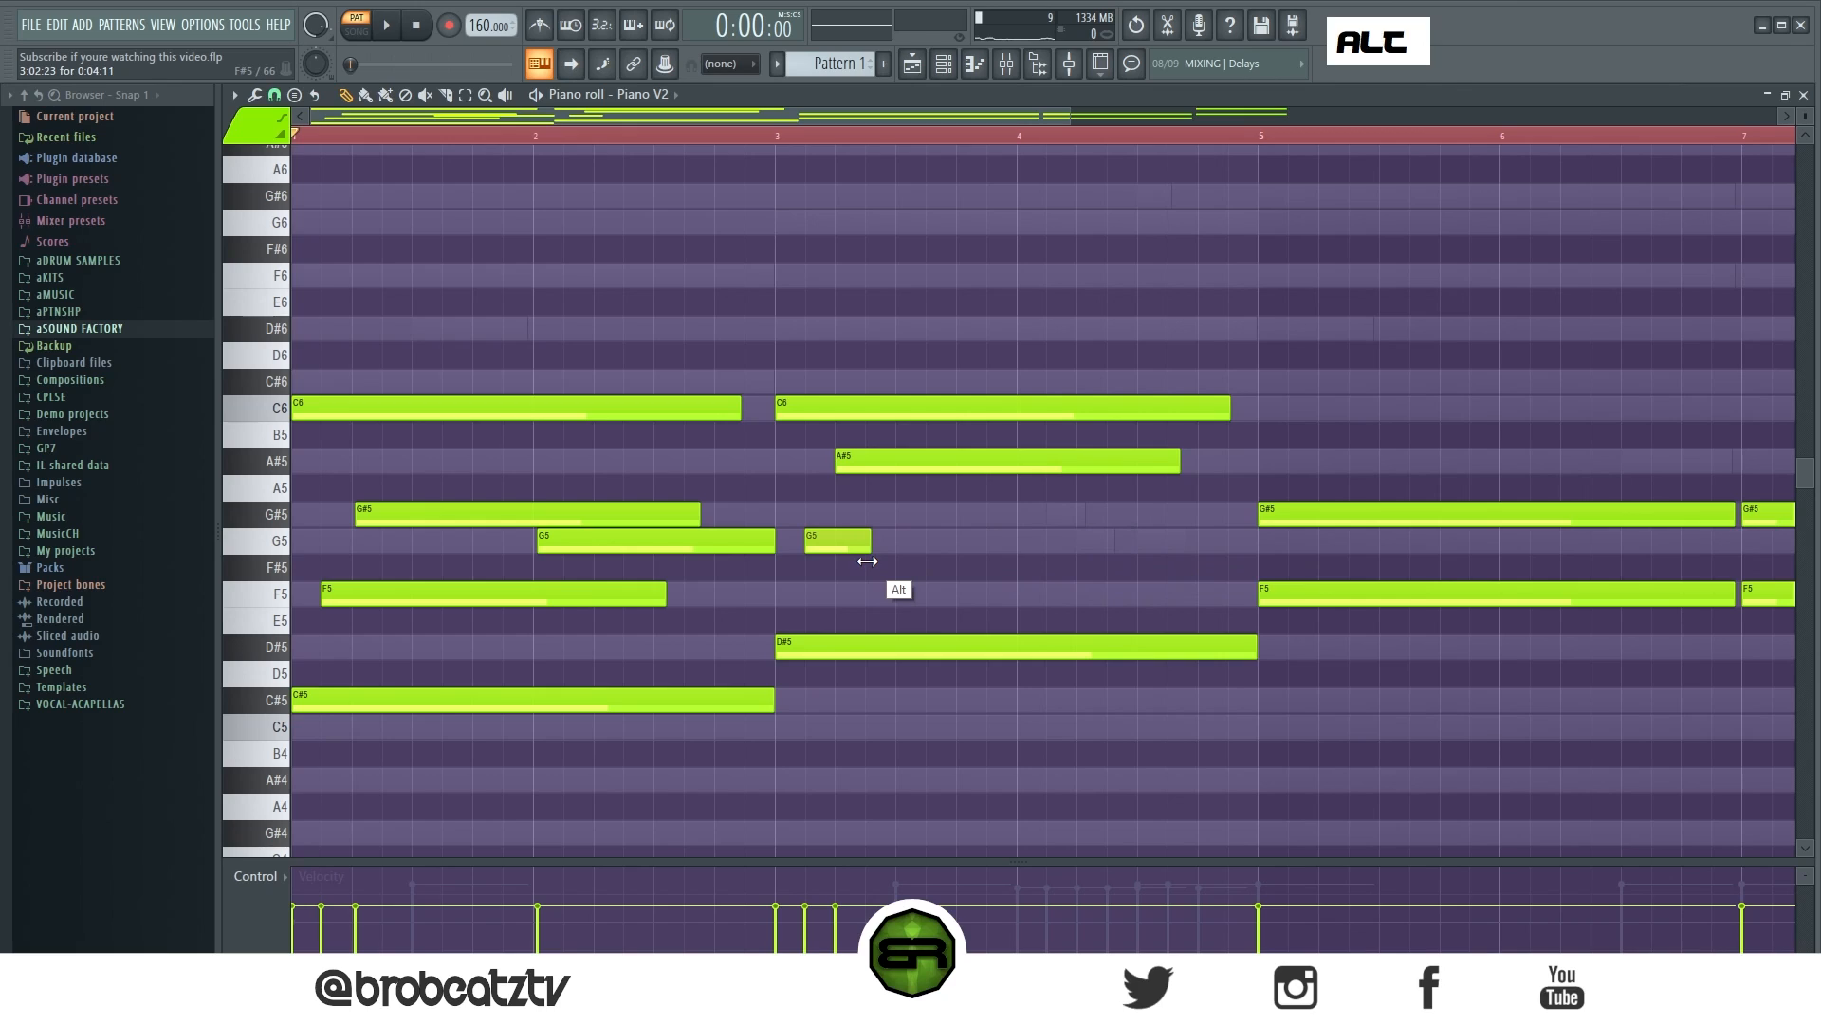
{"action": "left_click", "coordinate": [870, 522], "text": "alt"}
{"action": "left_click_drag", "start_coordinate": [951, 521], "coordinate": [1003, 521]}
{"action": "left_click", "coordinate": [1018, 540], "text": "alt"}
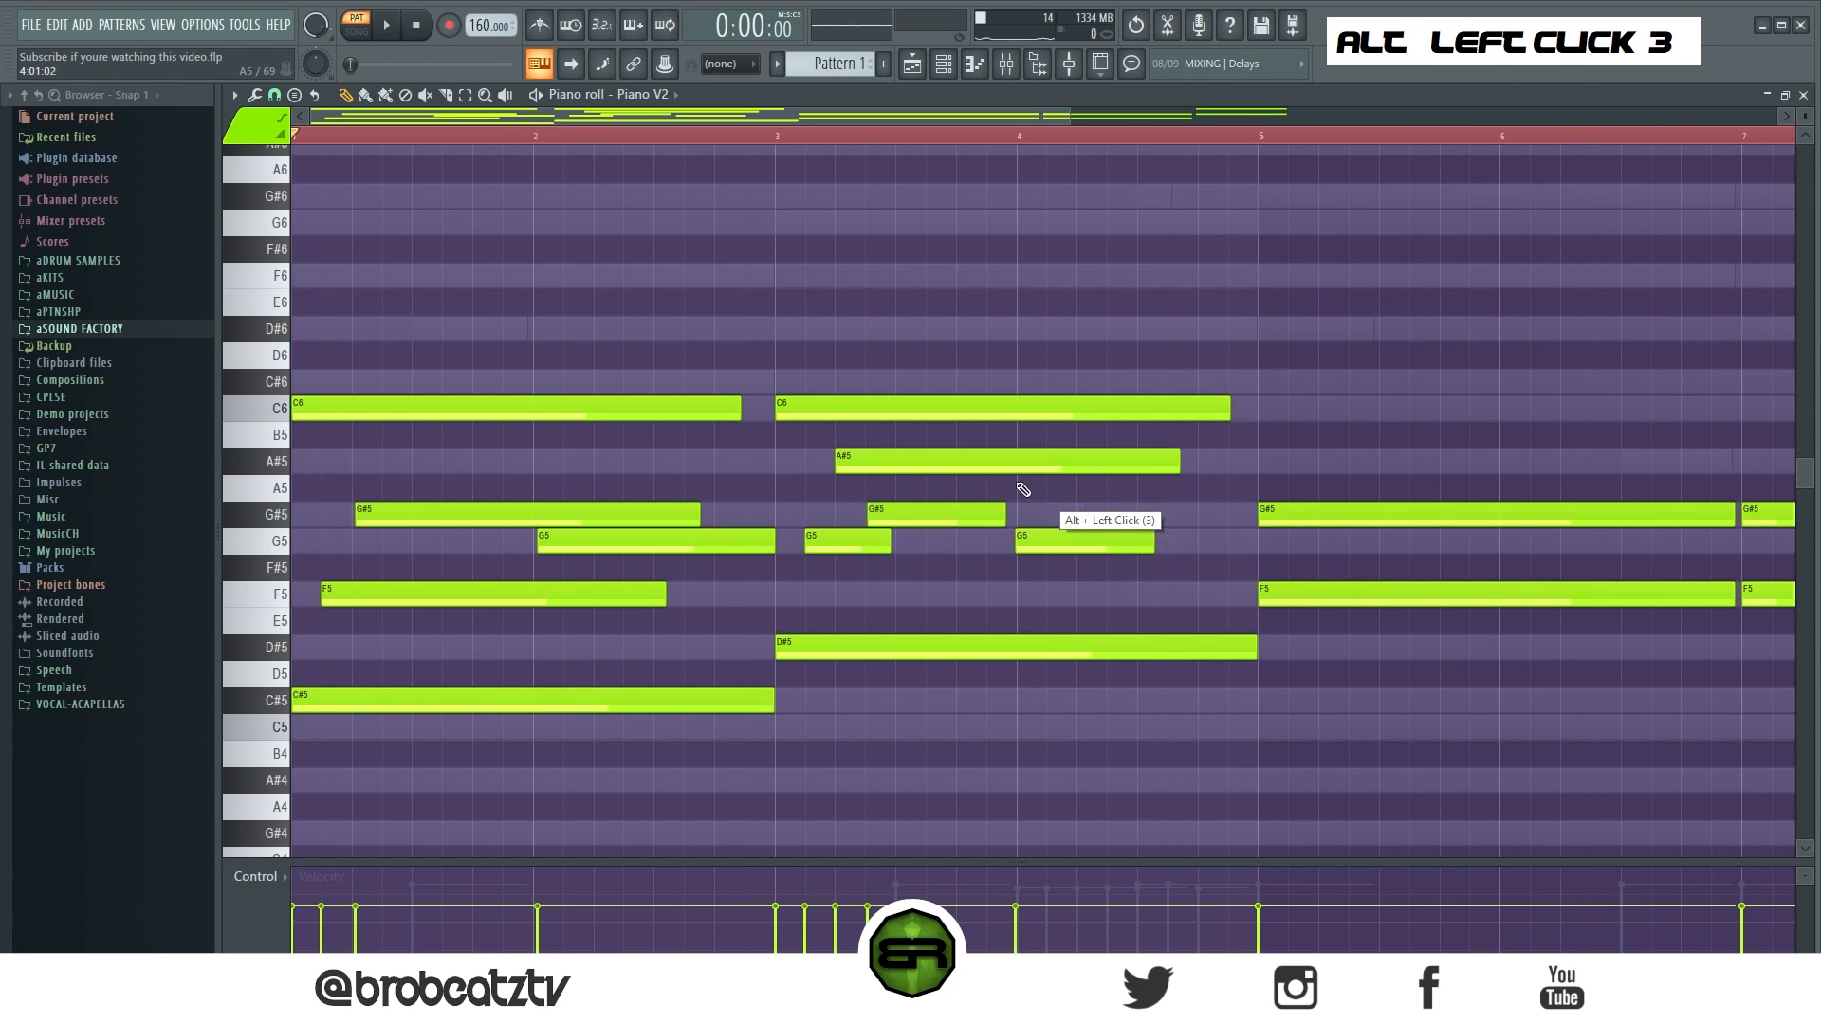
Nudge the second chord's A#5 slightly earlier and the short G#5 slightly later, checking the timing by playback.
{"action": "left_click_drag", "start_coordinate": [987, 464], "coordinate": [985, 464]}
{"action": "key", "text": "space"}
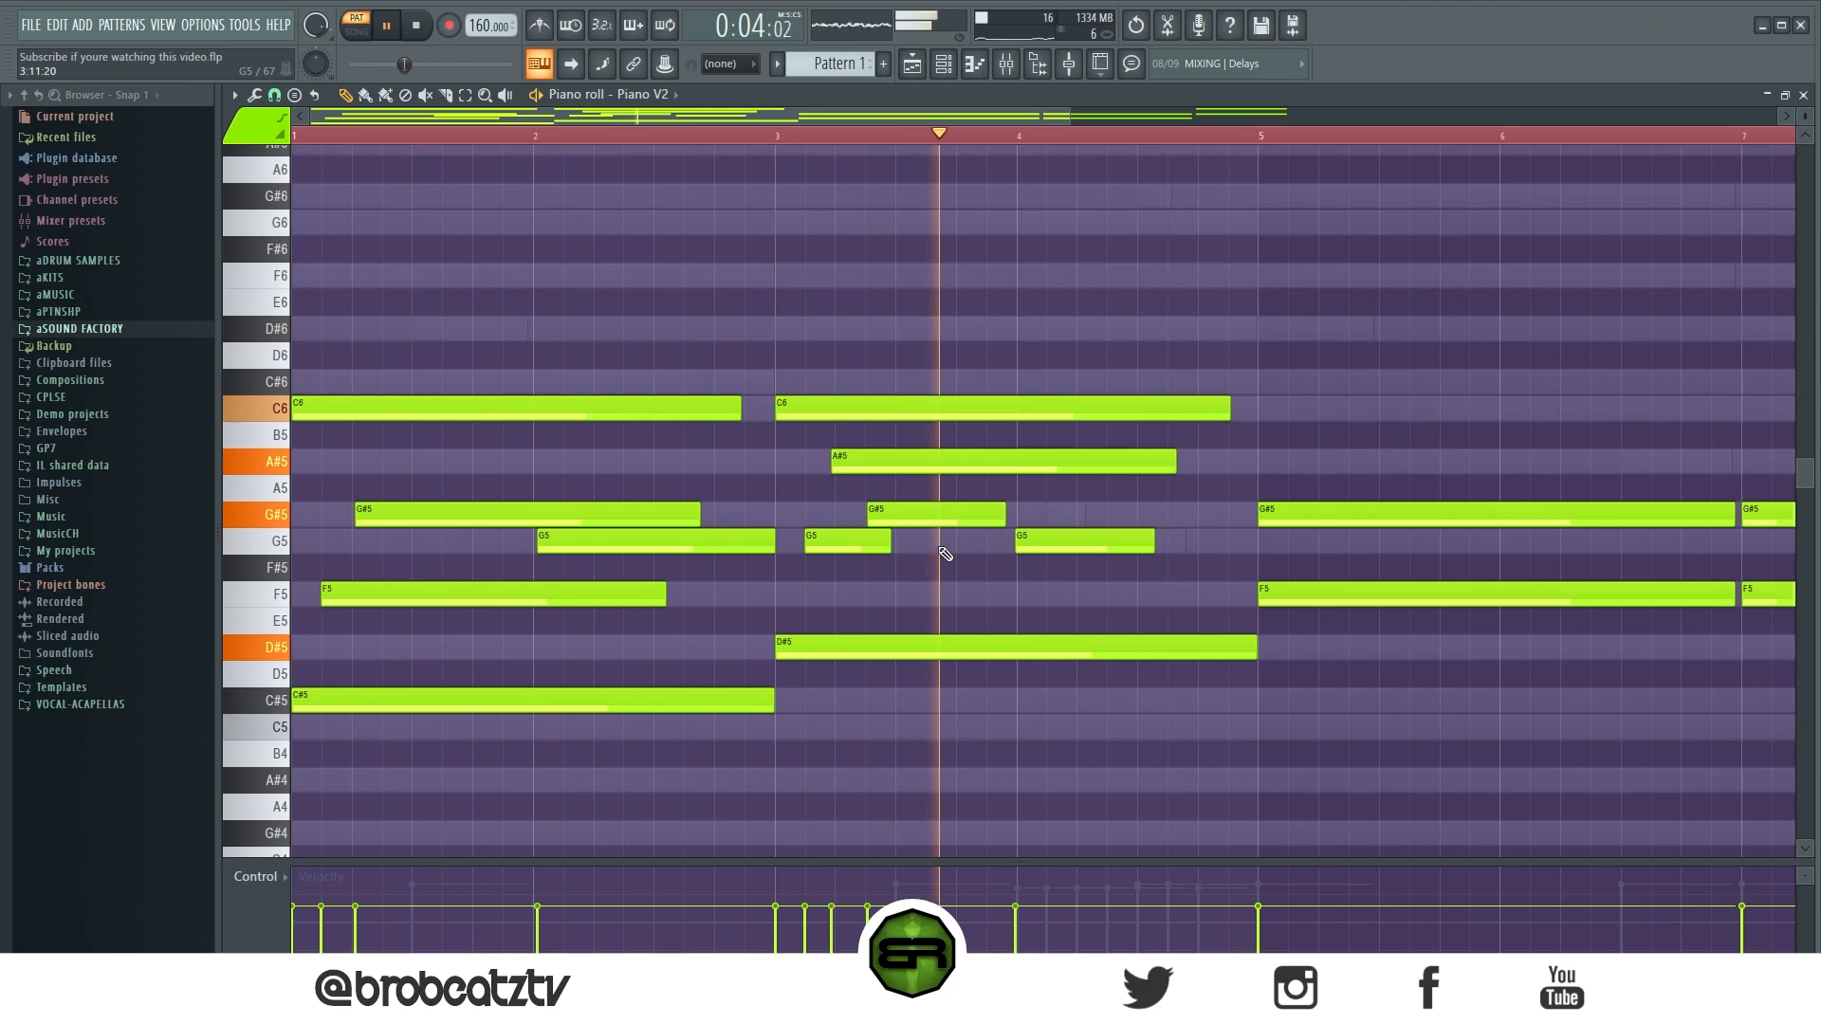
{"action": "left_click_drag", "start_coordinate": [929, 516], "coordinate": [931, 517]}
{"action": "key", "text": "space"}
{"action": "key", "text": "space"}
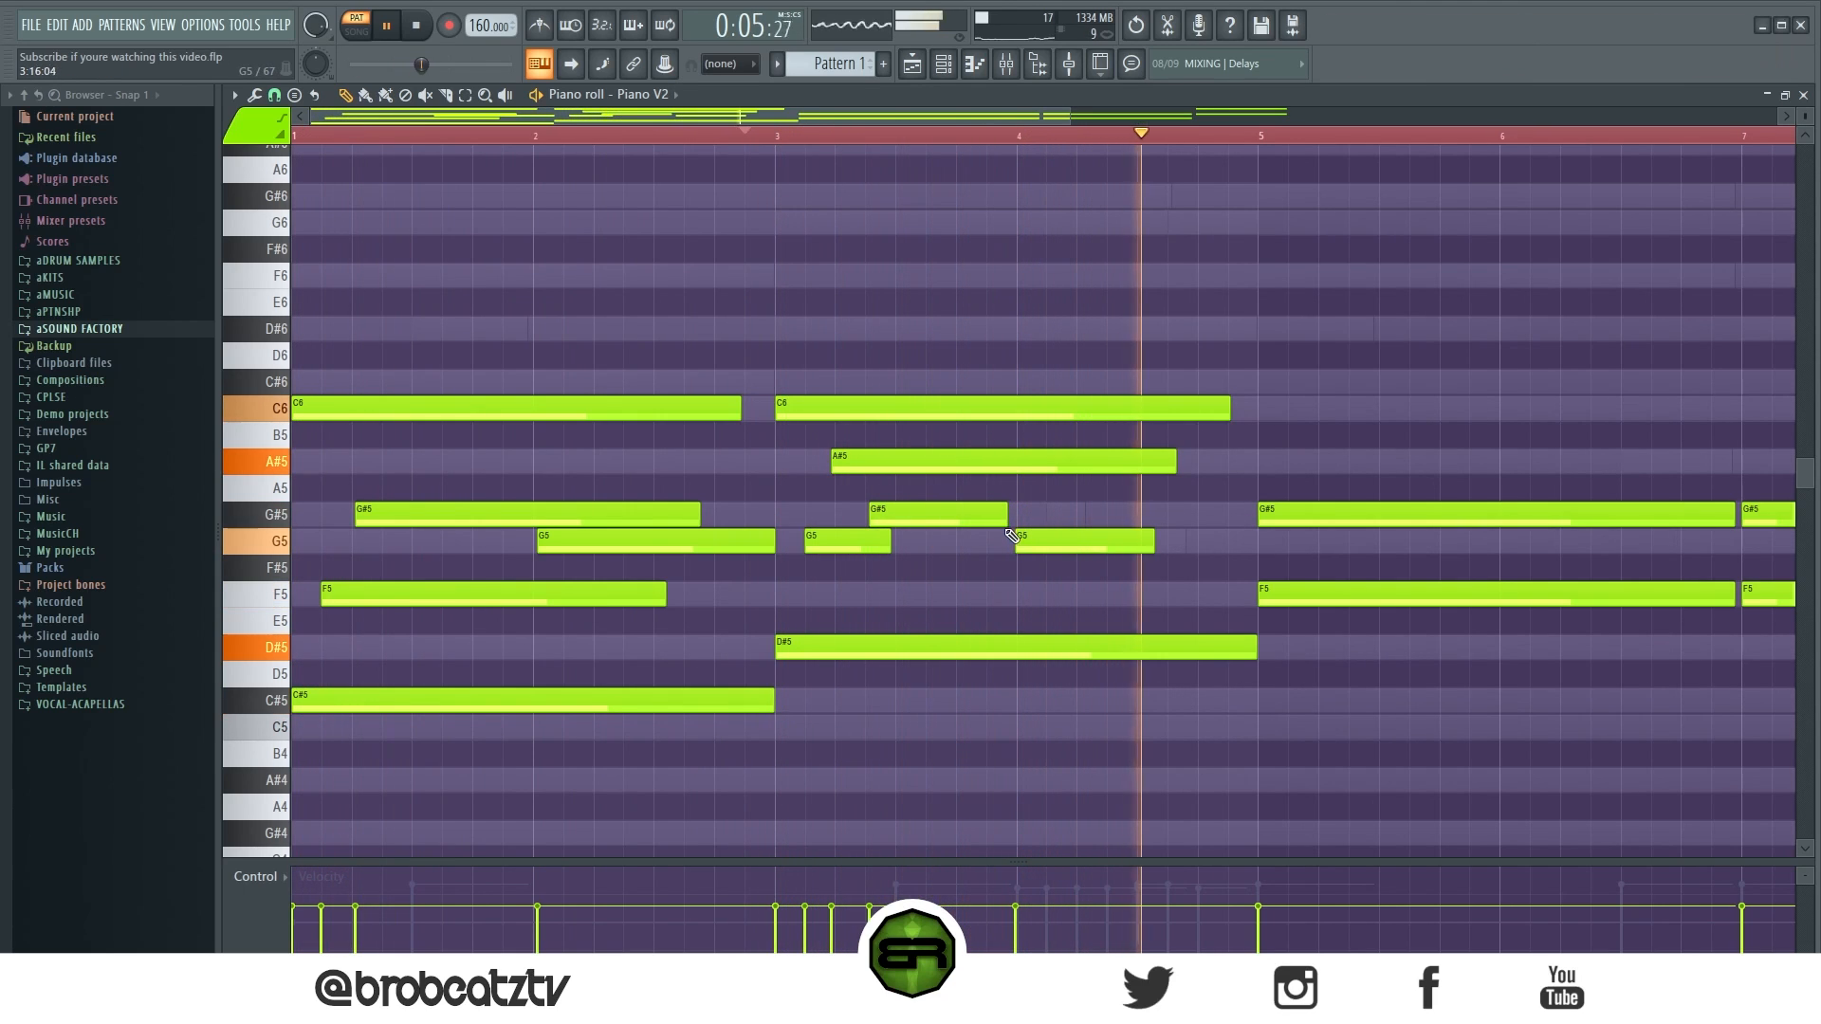
{"action": "key", "text": "space"}
Copy the second chord's A#5 note up an octave to A#6 and place the copy at bar 2.
{"action": "left_click_drag", "start_coordinate": [846, 462], "coordinate": [817, 466]}
{"action": "key", "text": "ctrl+Up"}
{"action": "scroll", "coordinate": [863, 512], "scroll_direction": "up", "scroll_amount": 2}
{"action": "right_click", "coordinate": [901, 517]}
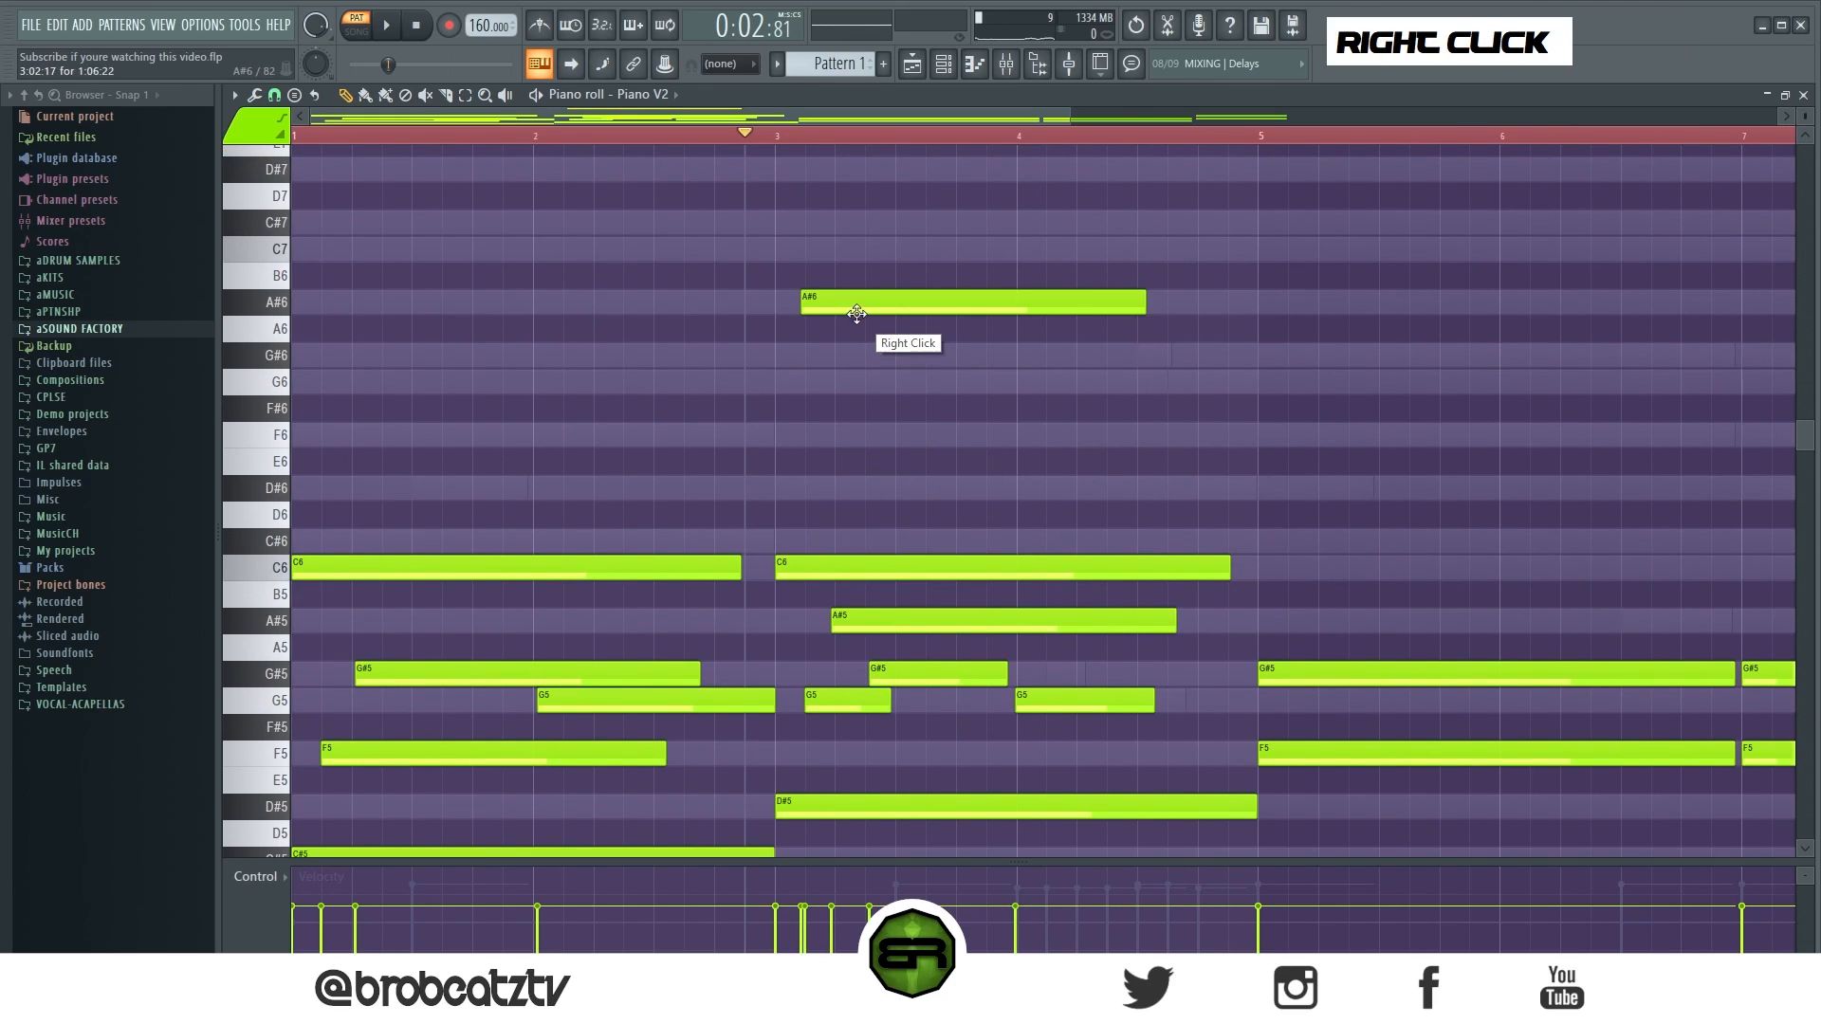
{"action": "scroll", "coordinate": [844, 369], "scroll_direction": "down", "scroll_amount": 3}
{"action": "left_click", "coordinate": [882, 567], "text": "ctrl"}
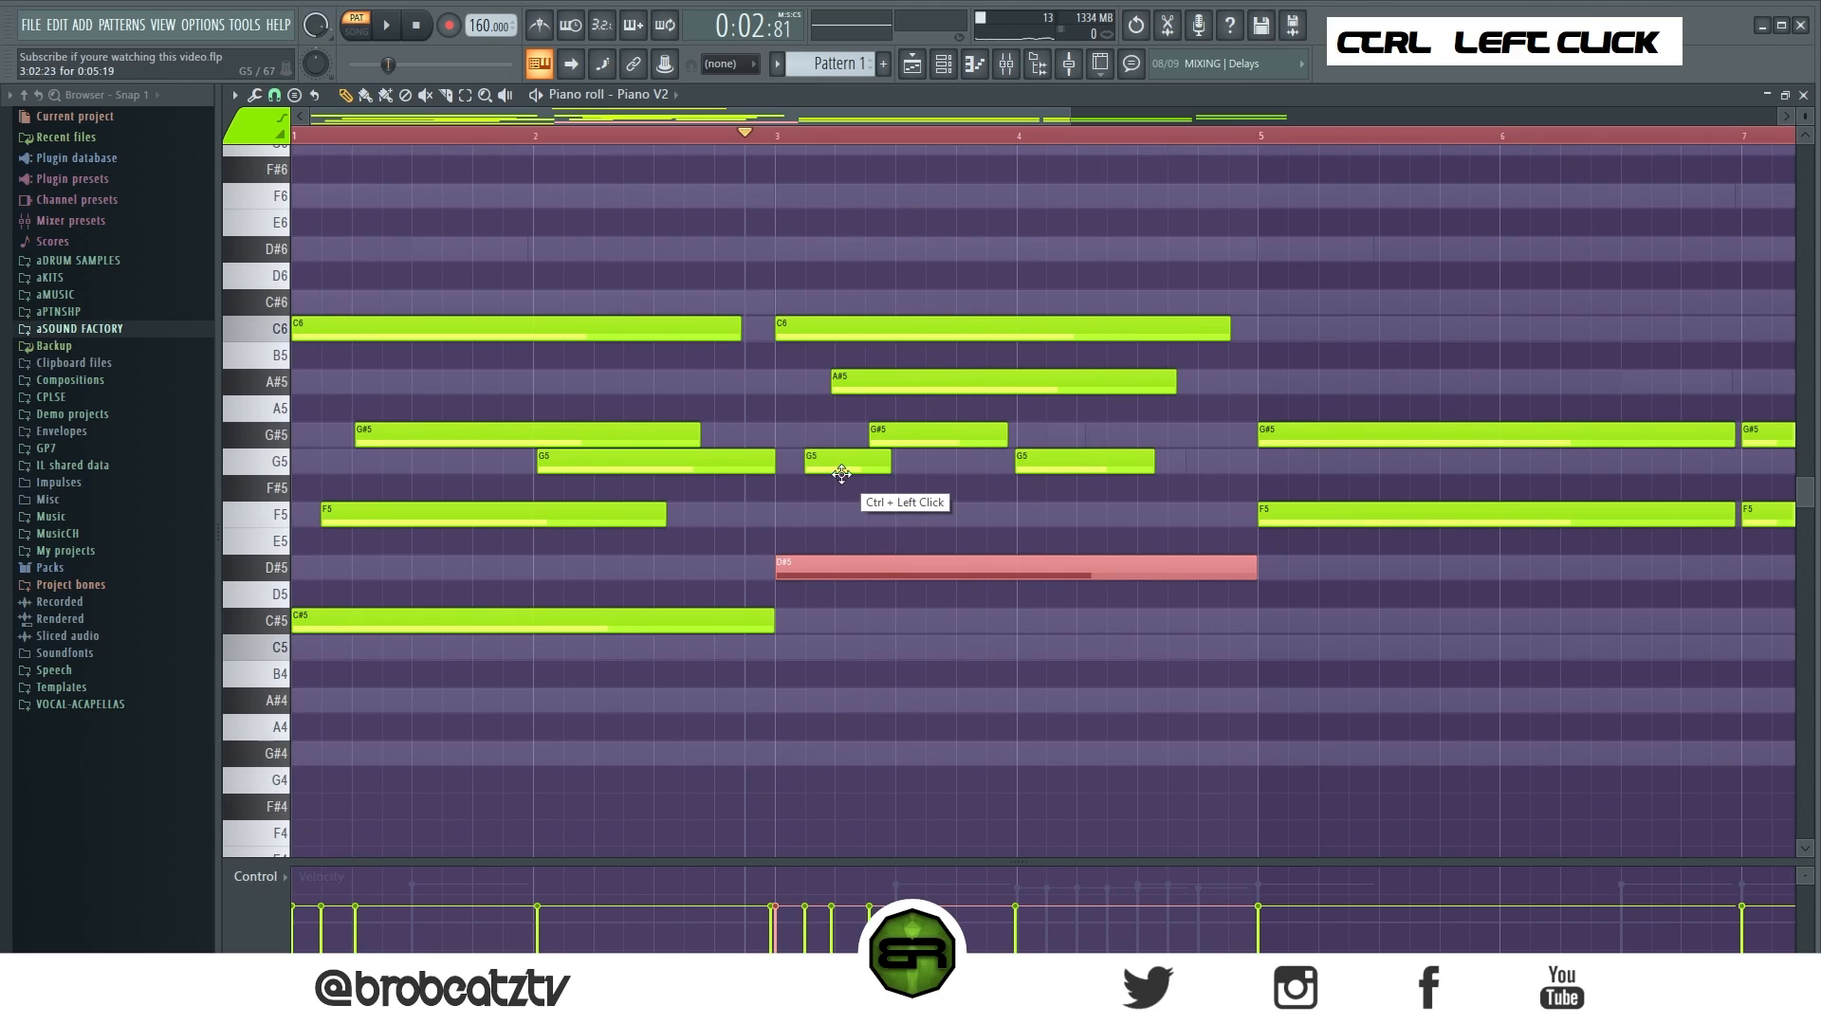
{"action": "left_click", "coordinate": [846, 461], "text": "ctrl+shift"}
{"action": "left_click", "coordinate": [839, 381], "text": "ctrl+shift"}
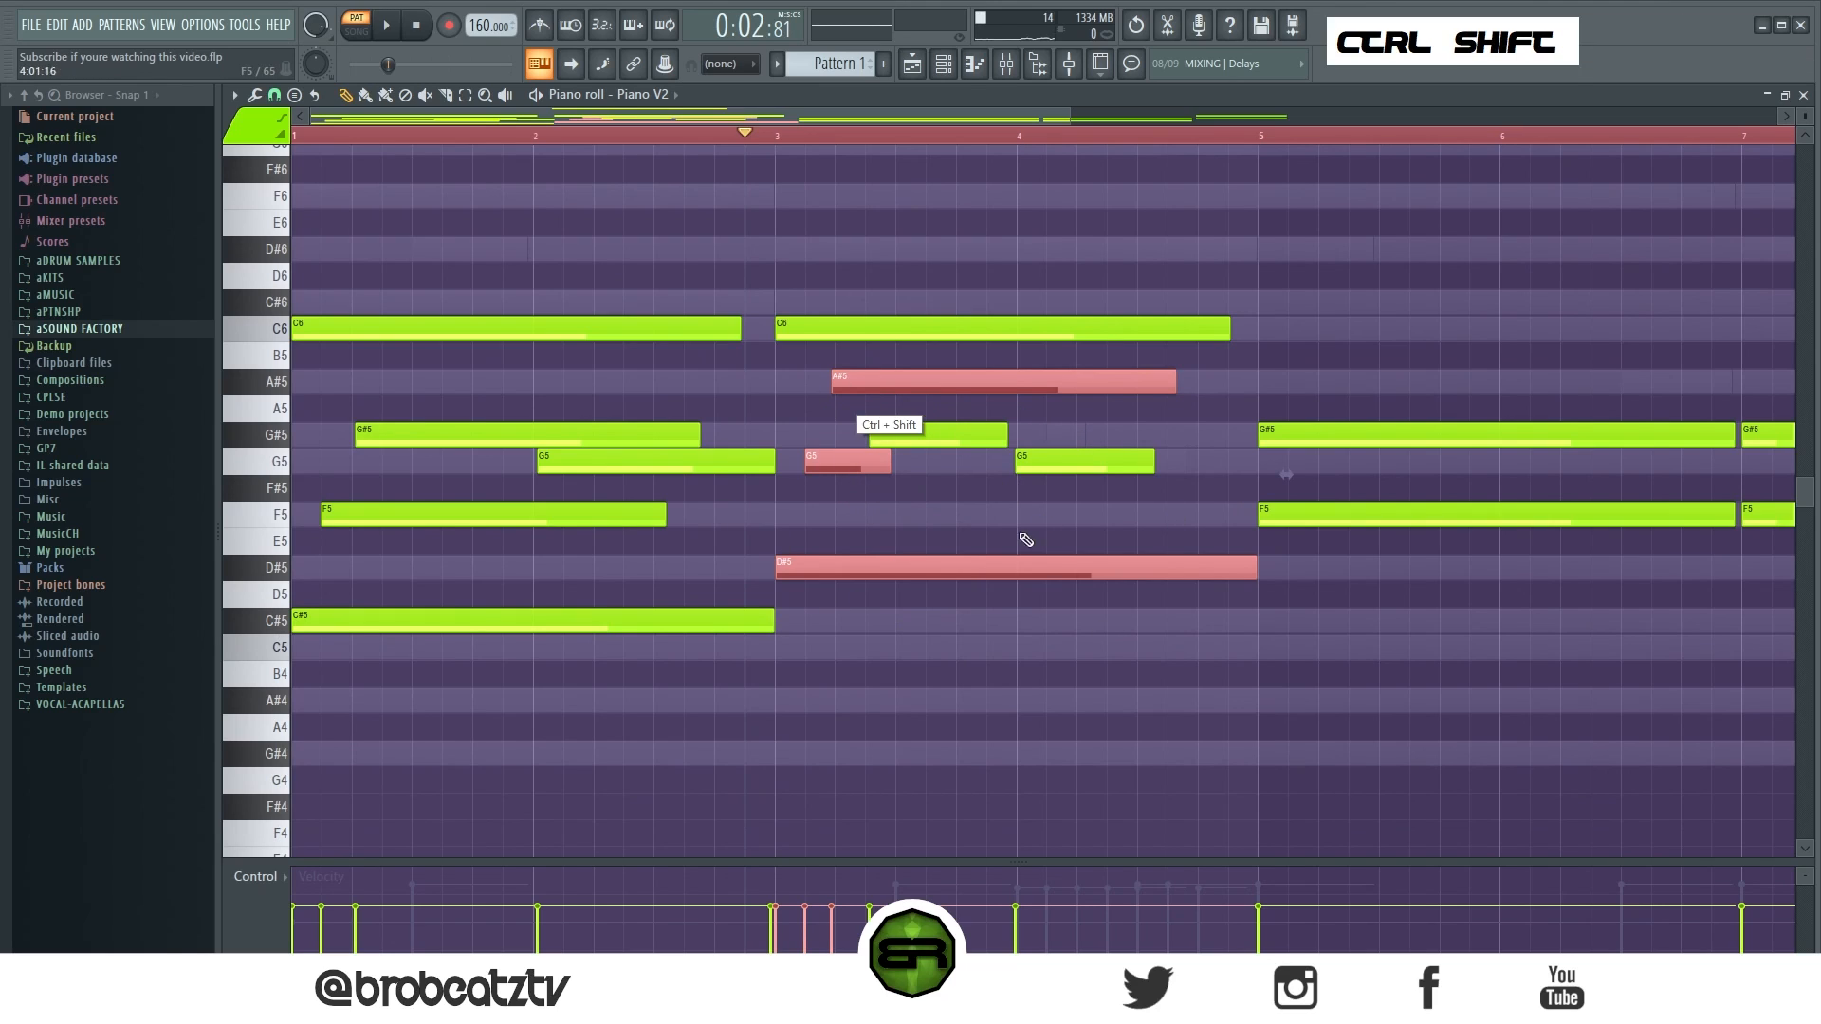
{"action": "scroll", "coordinate": [834, 427], "scroll_direction": "up", "scroll_amount": 3}
{"action": "right_click", "coordinate": [835, 341]}
{"action": "left_click_drag", "start_coordinate": [830, 304], "coordinate": [596, 306]}
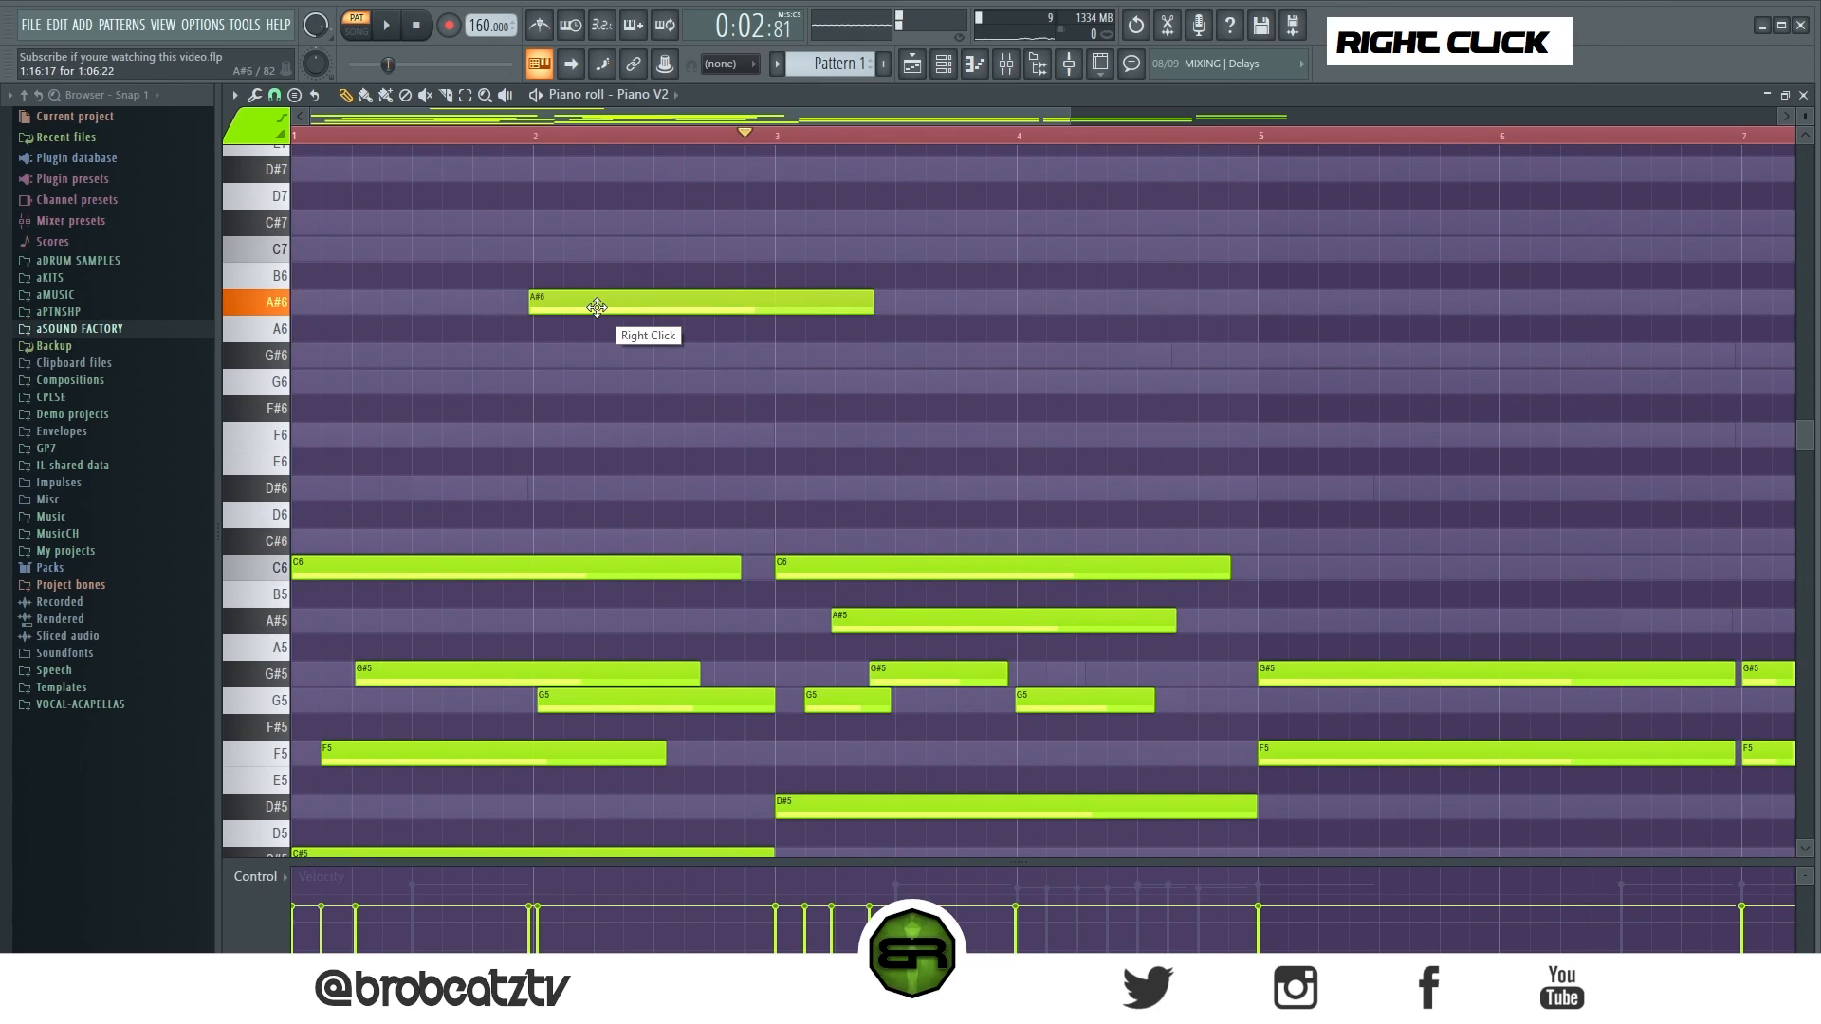
Add a G#6 note late in bar 2 and a G6 note midway through bar 3.
{"action": "right_click", "coordinate": [827, 370]}
{"action": "left_click", "coordinate": [721, 357]}
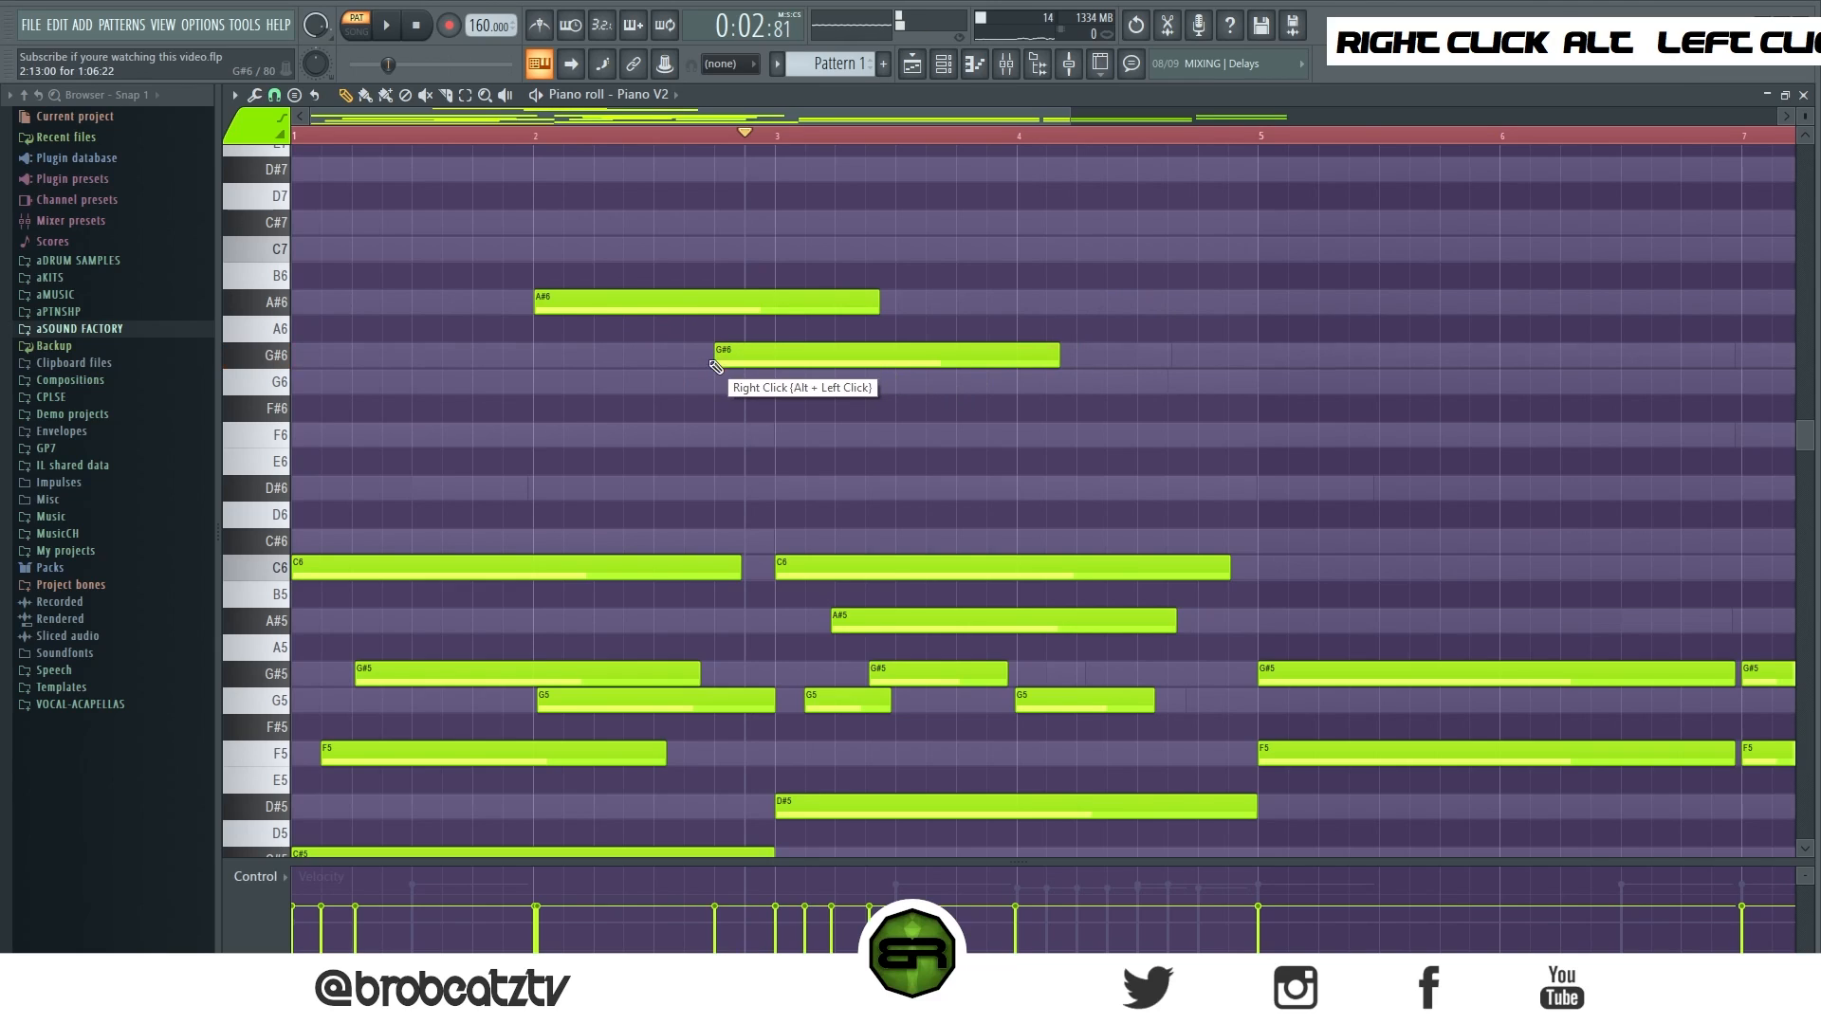
{"action": "left_click", "coordinate": [887, 382]}
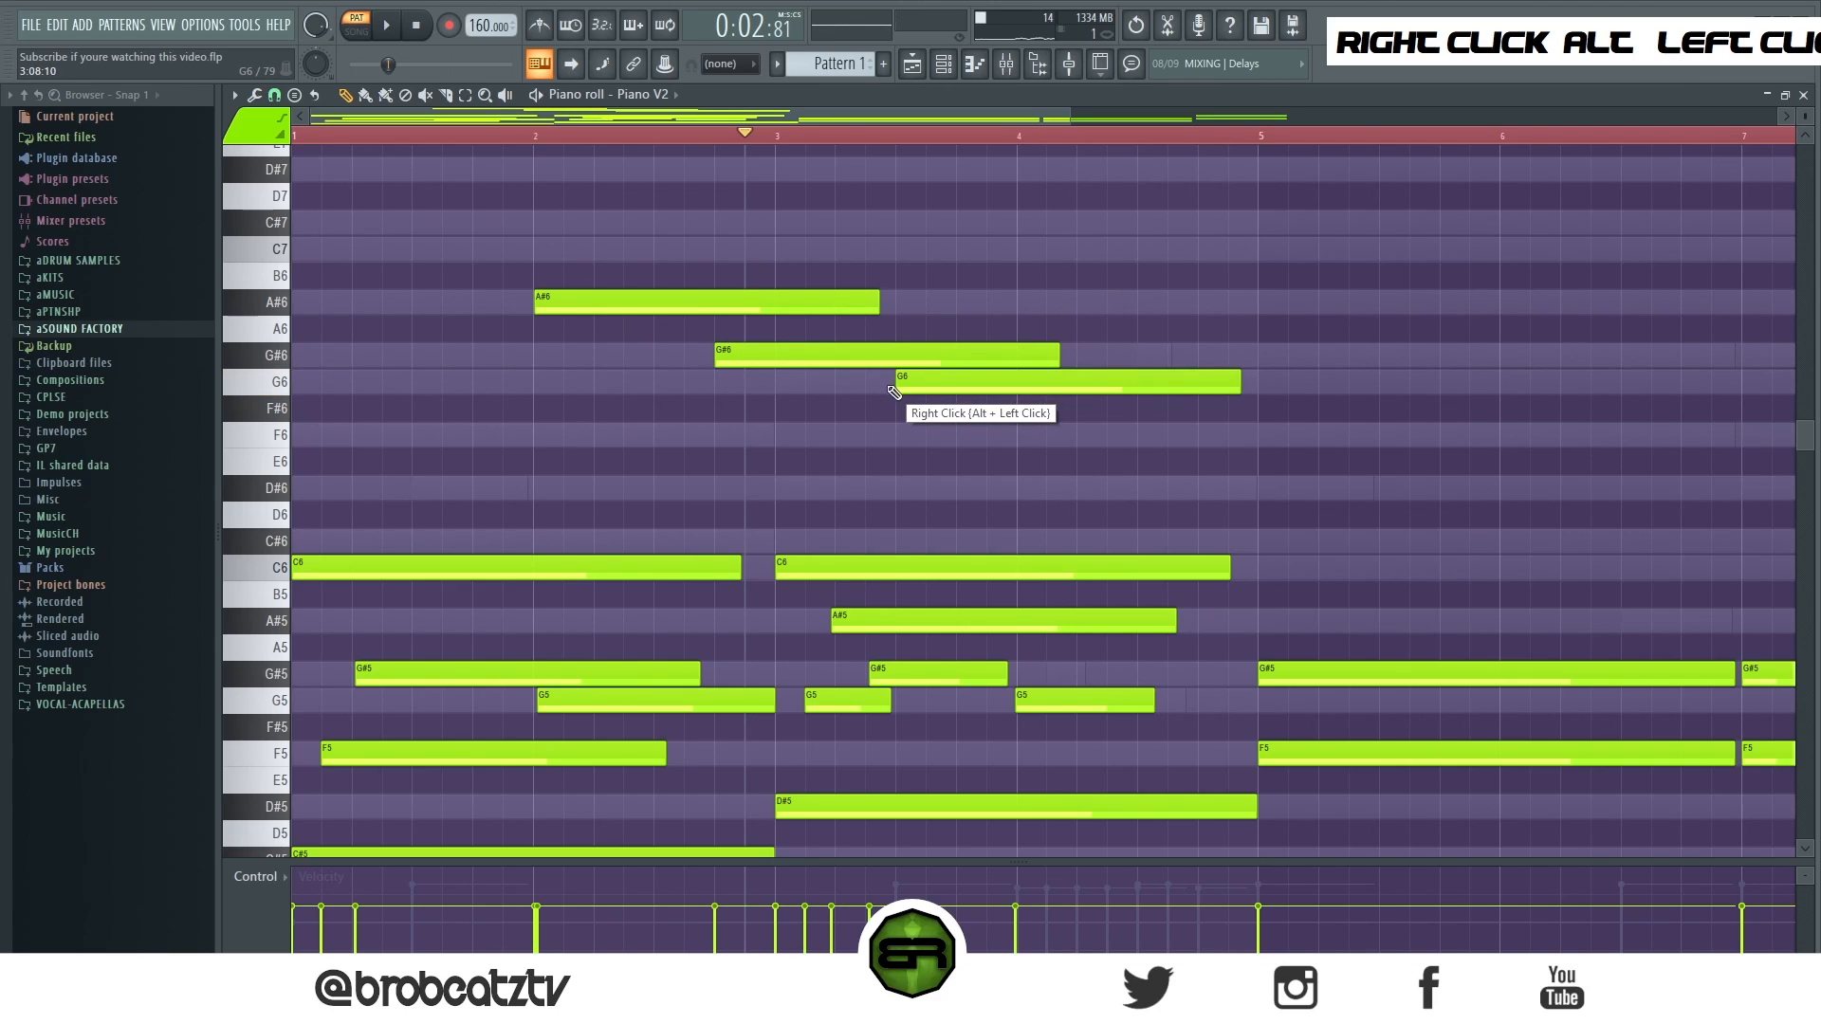
Try a copy of the G6 note on D#6, starting level with the G6, and delete it.
{"action": "left_click_drag", "start_coordinate": [1045, 382], "coordinate": [1105, 489]}
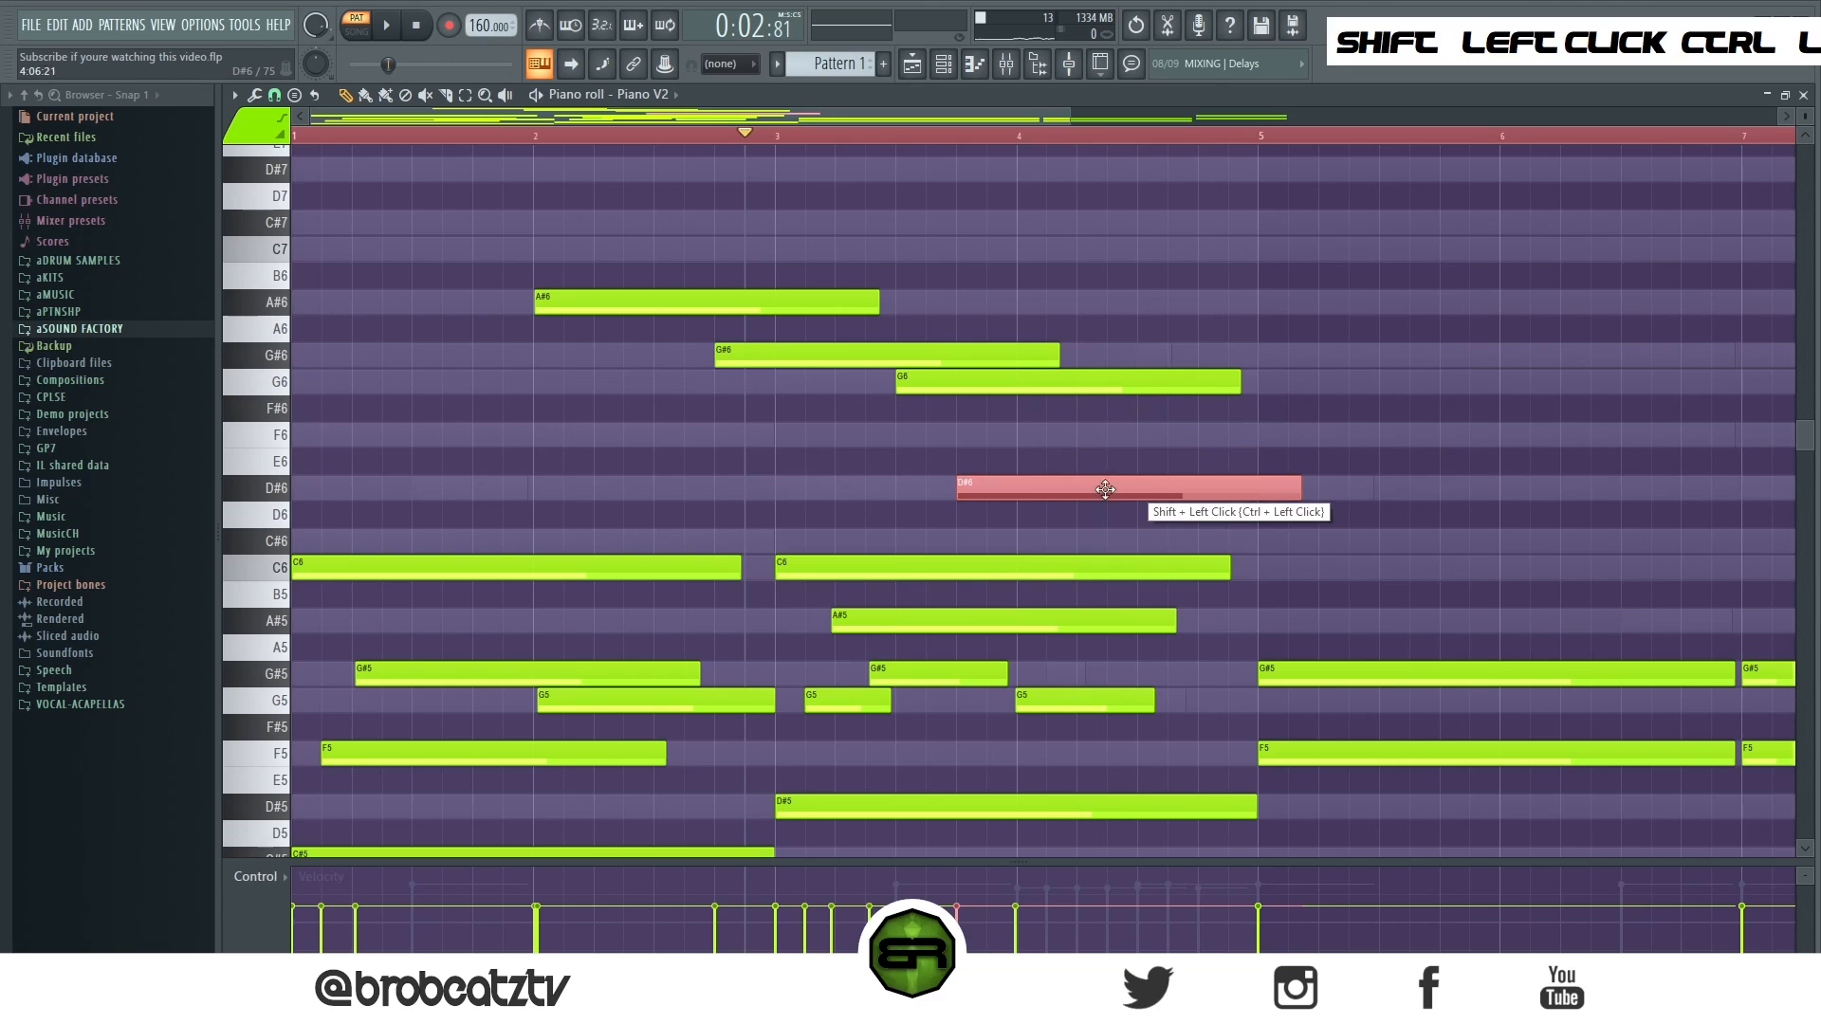
{"action": "left_click", "coordinate": [913, 565], "text": "ctrl"}
{"action": "left_click", "coordinate": [936, 492], "text": "ctrl+shift"}
{"action": "left_click", "coordinate": [934, 382], "text": "ctrl+shift"}
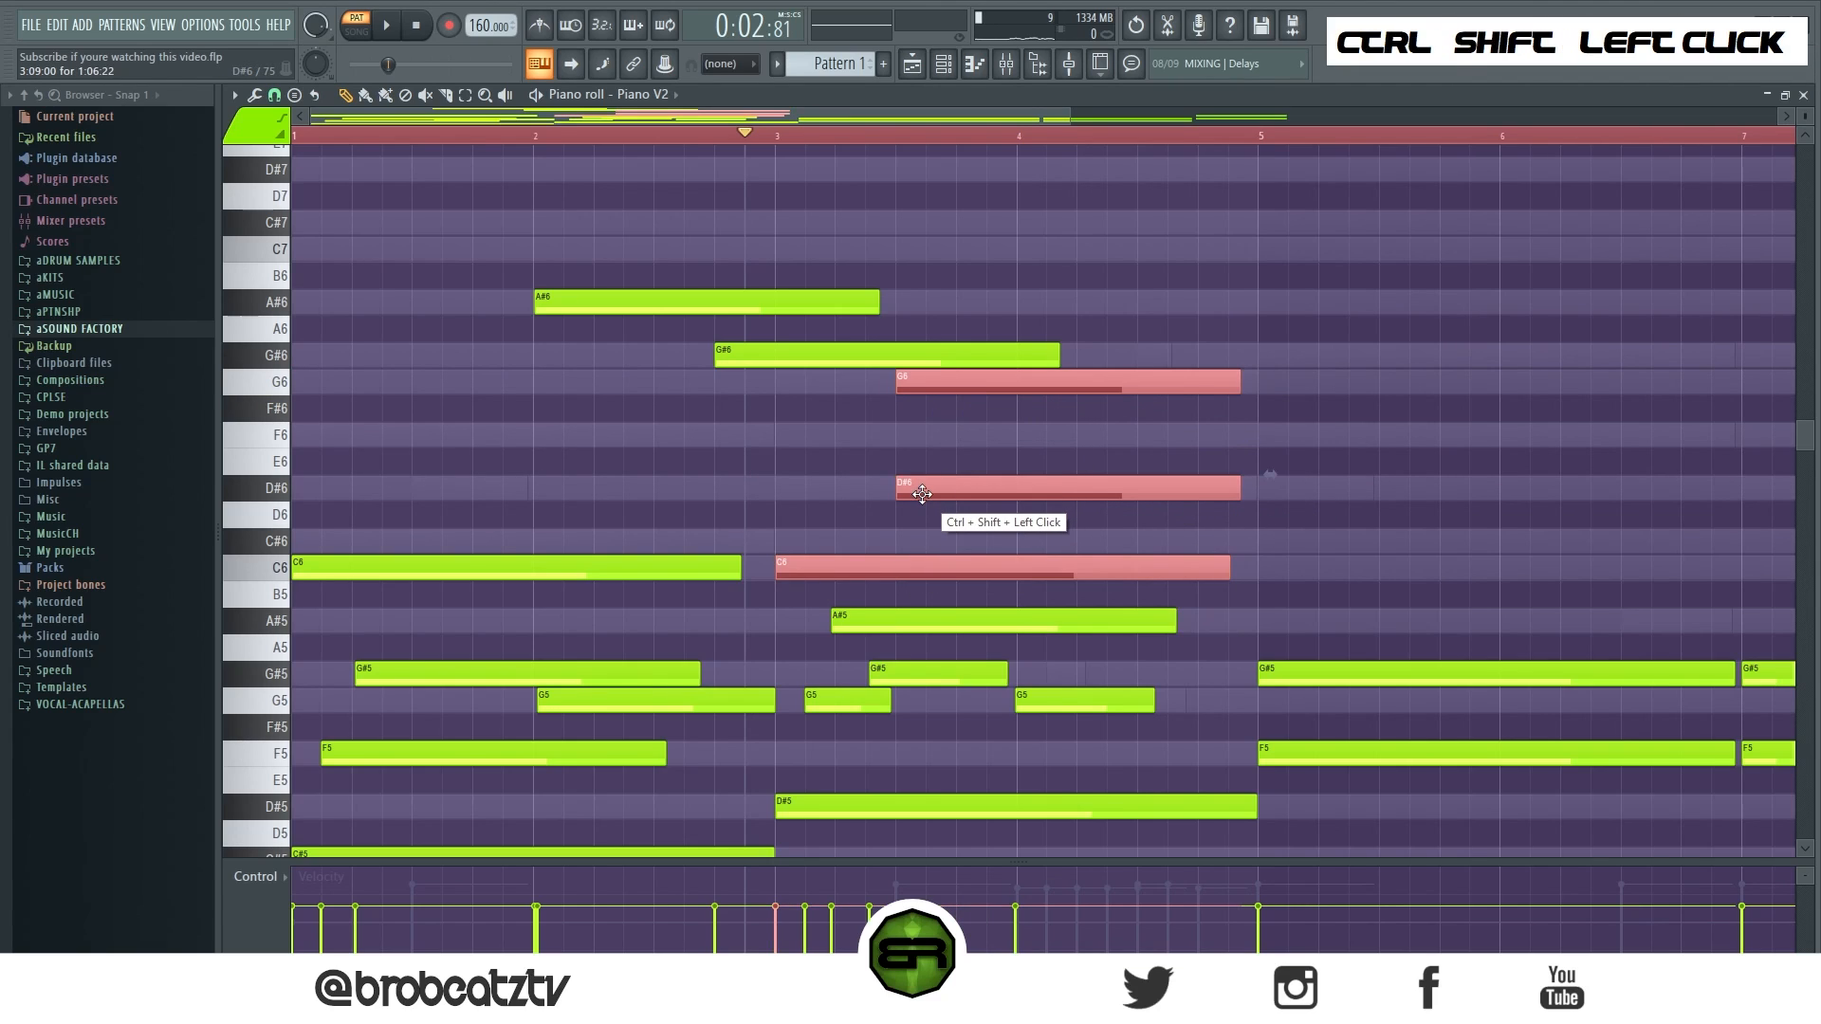
{"action": "right_click", "coordinate": [840, 483]}
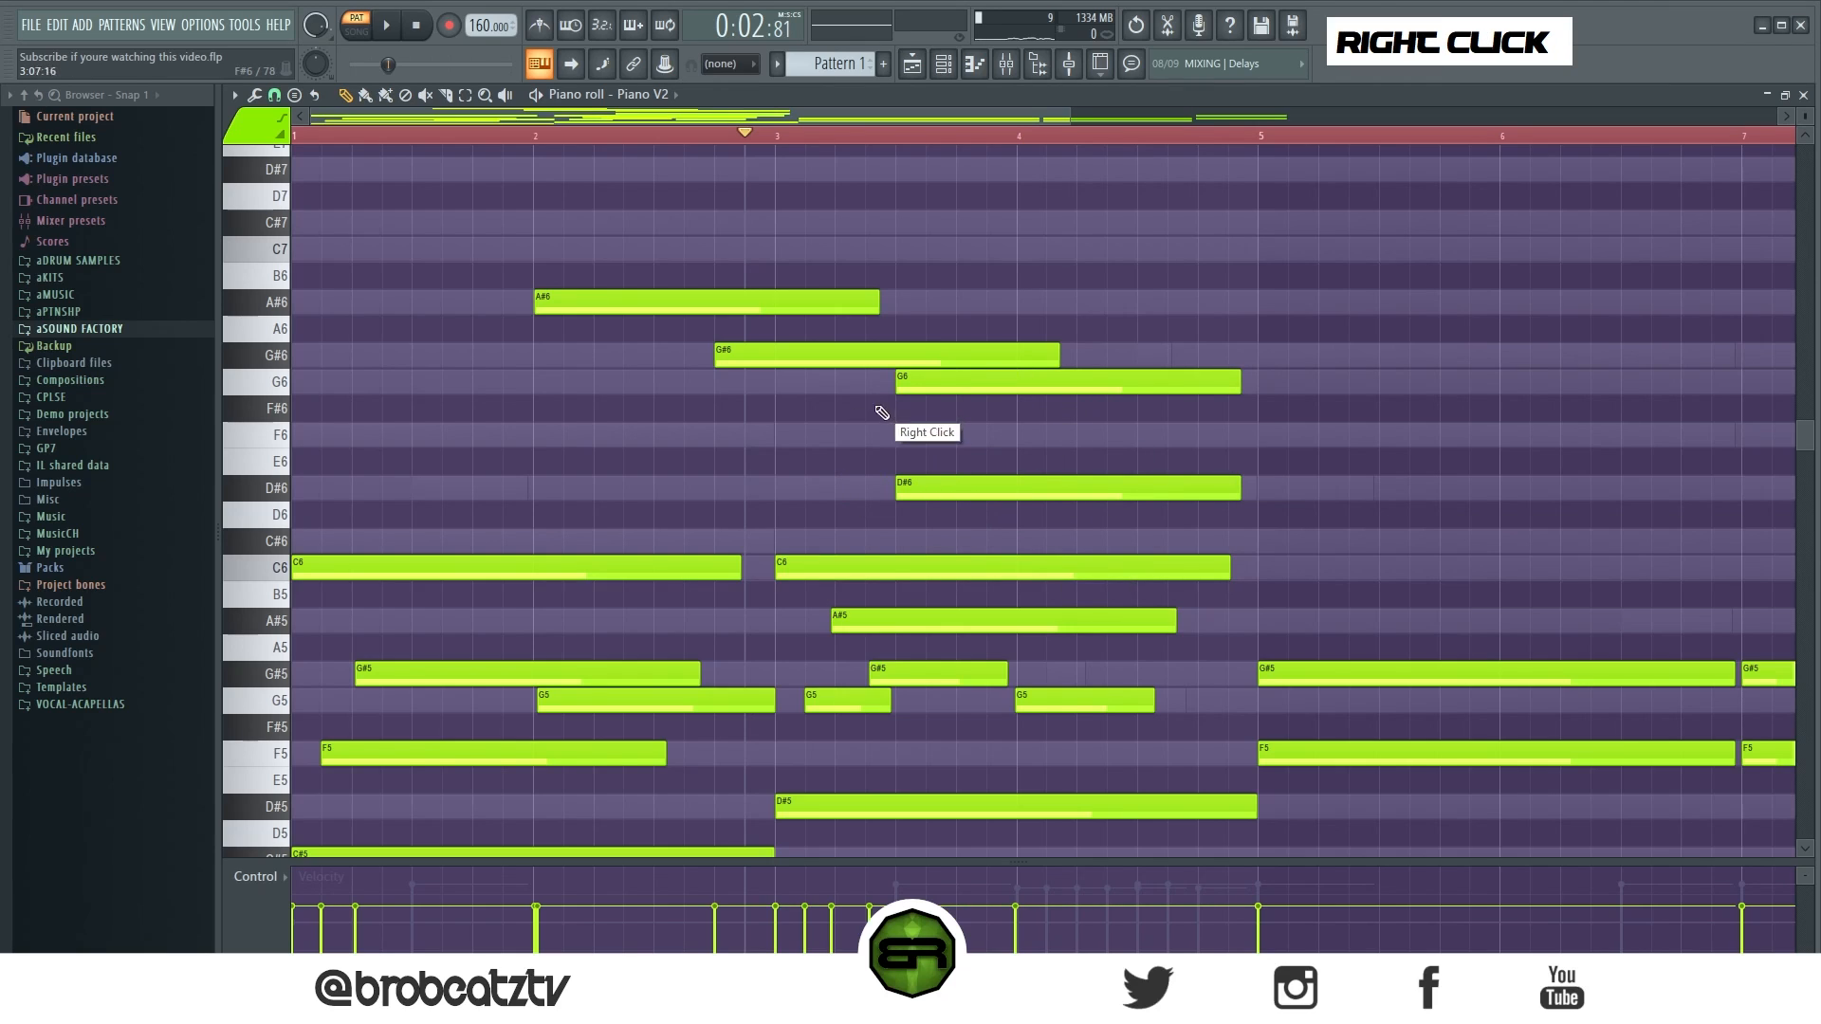
{"action": "right_click", "coordinate": [964, 489]}
Copy the G6 note to D#6 about a quarter into bar 4 and add an F6 note just after bar 3 starts.
{"action": "left_click_drag", "start_coordinate": [948, 382], "coordinate": [1047, 477]}
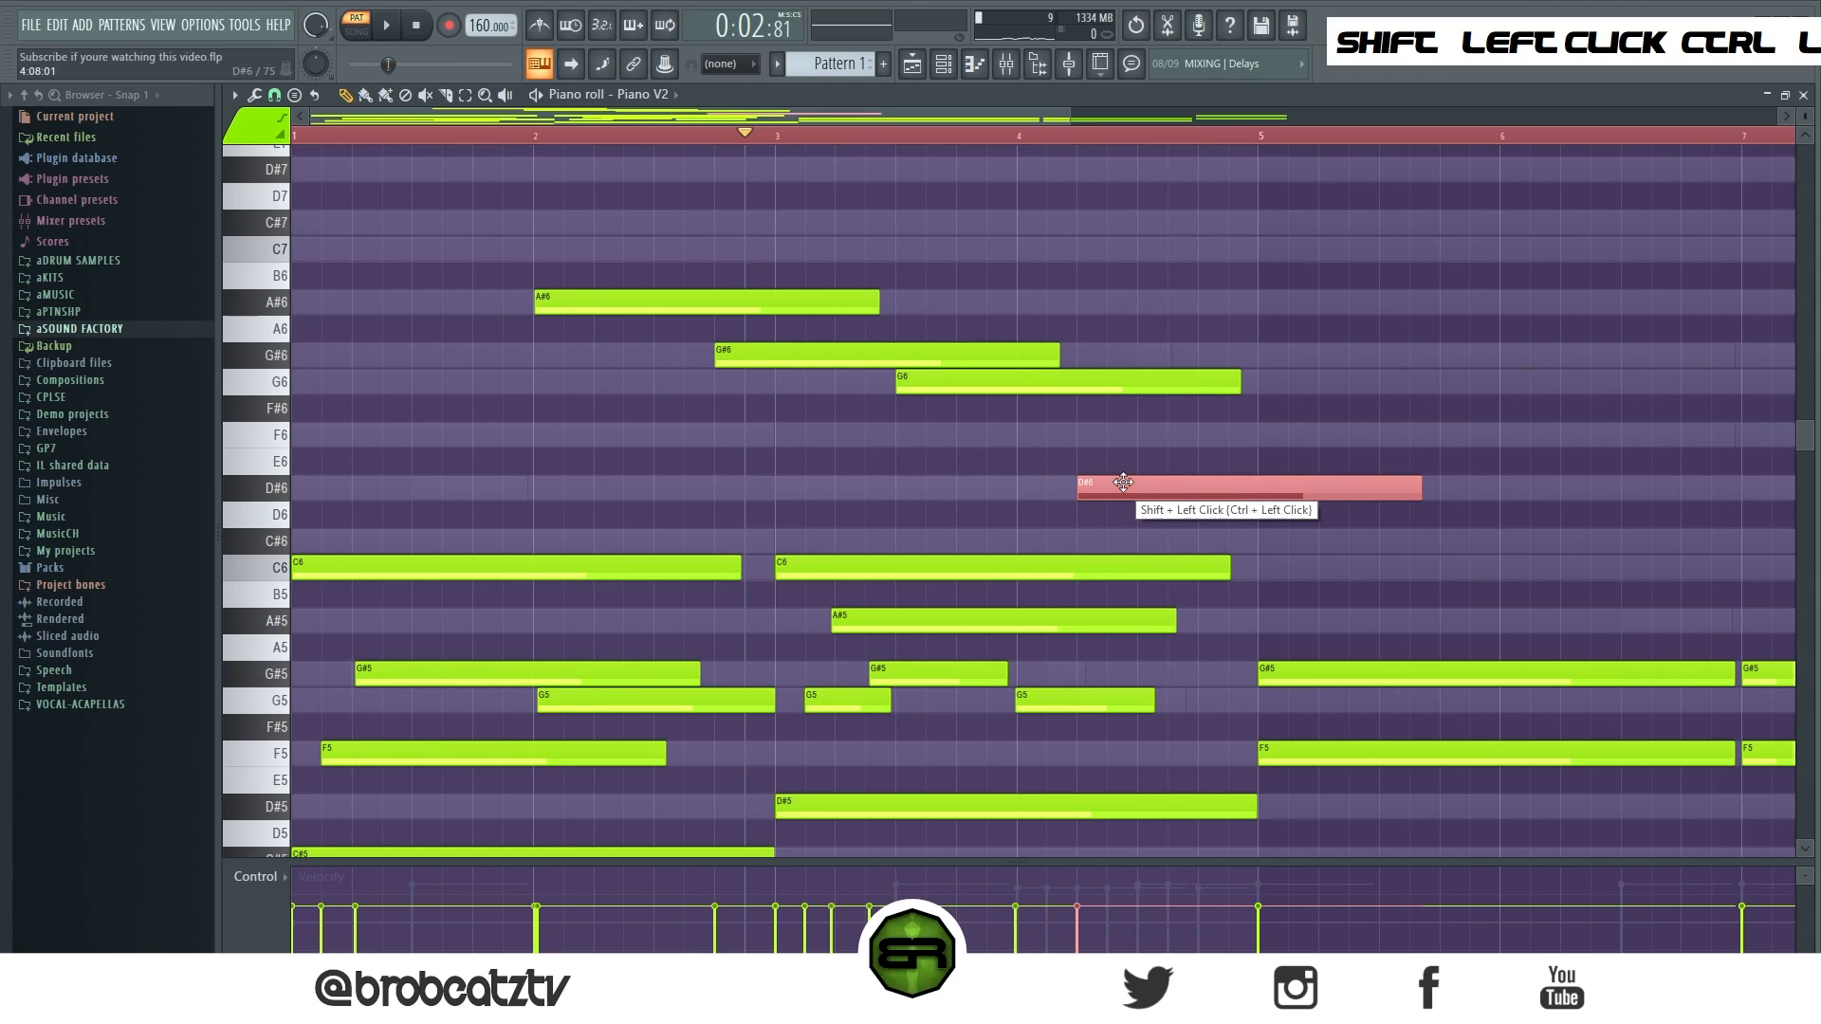
{"action": "right_click", "coordinate": [802, 366]}
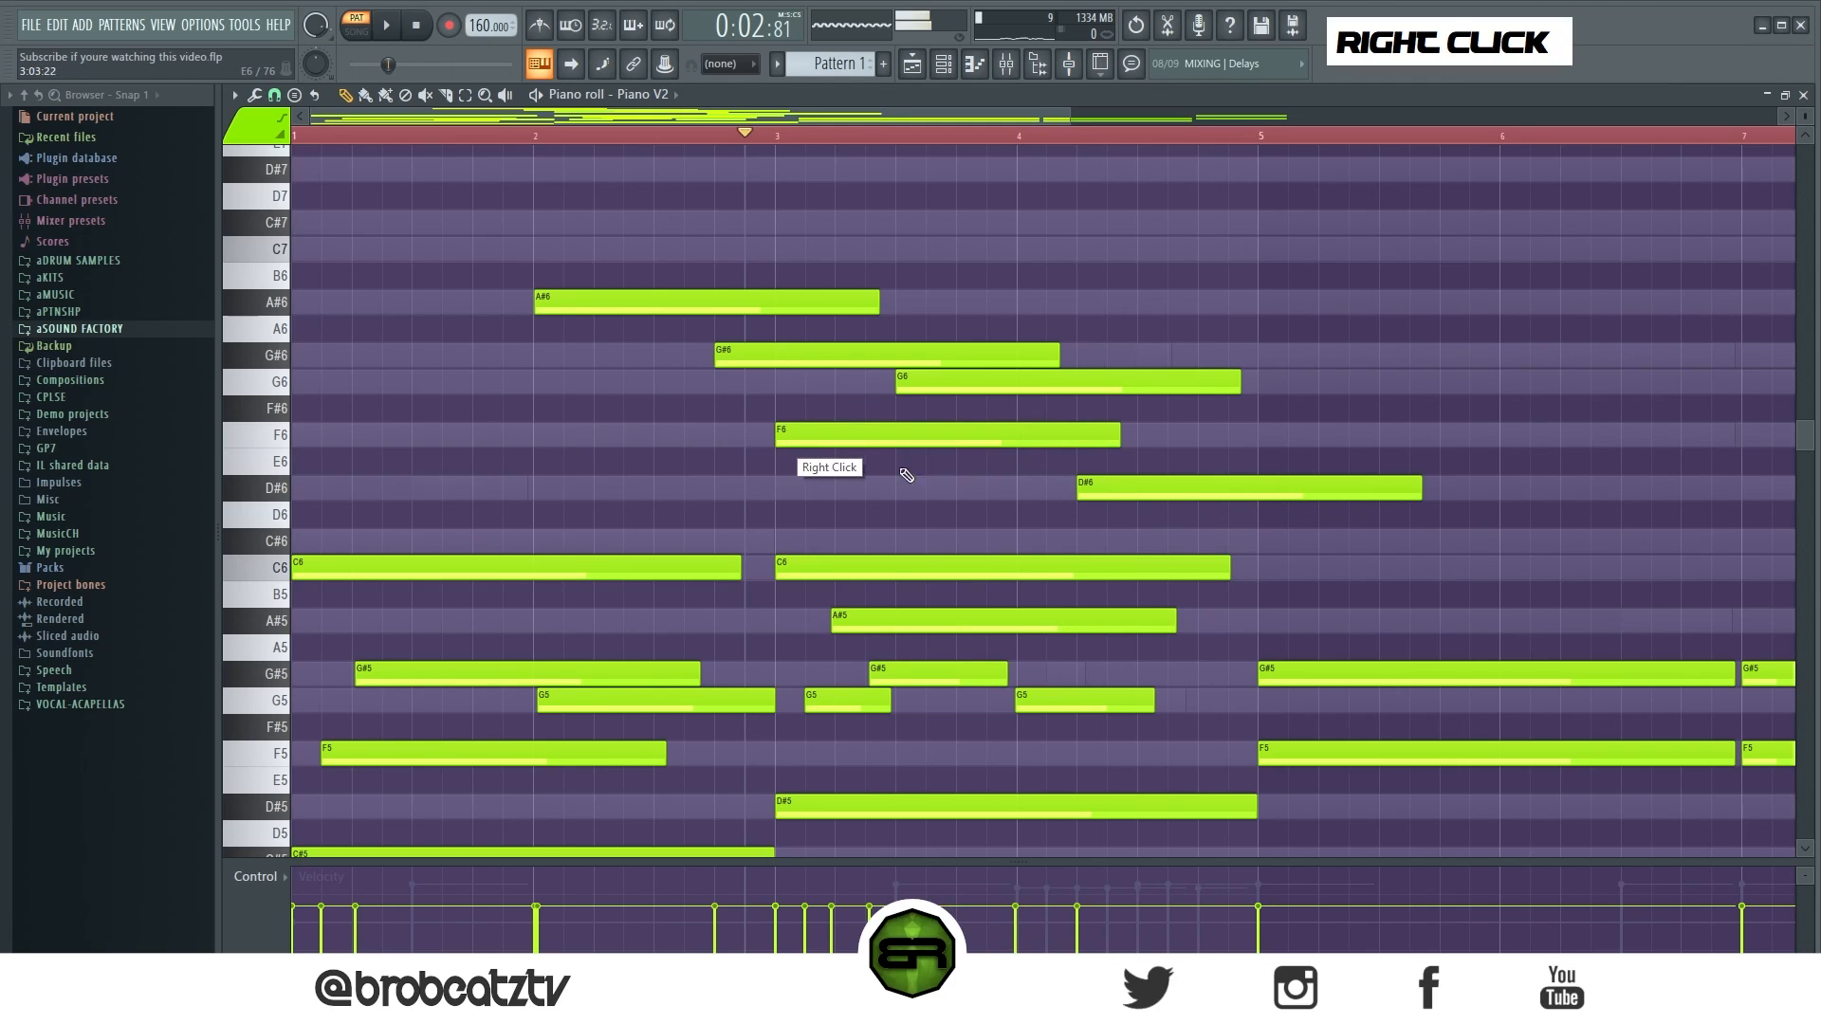
{"action": "left_click_drag", "start_coordinate": [924, 431], "coordinate": [931, 432]}
Play back the melody and nudge the A#6 note slightly later and the bar 2 G5 note slightly earlier.
{"action": "key", "text": "space"}
{"action": "key", "text": "space"}
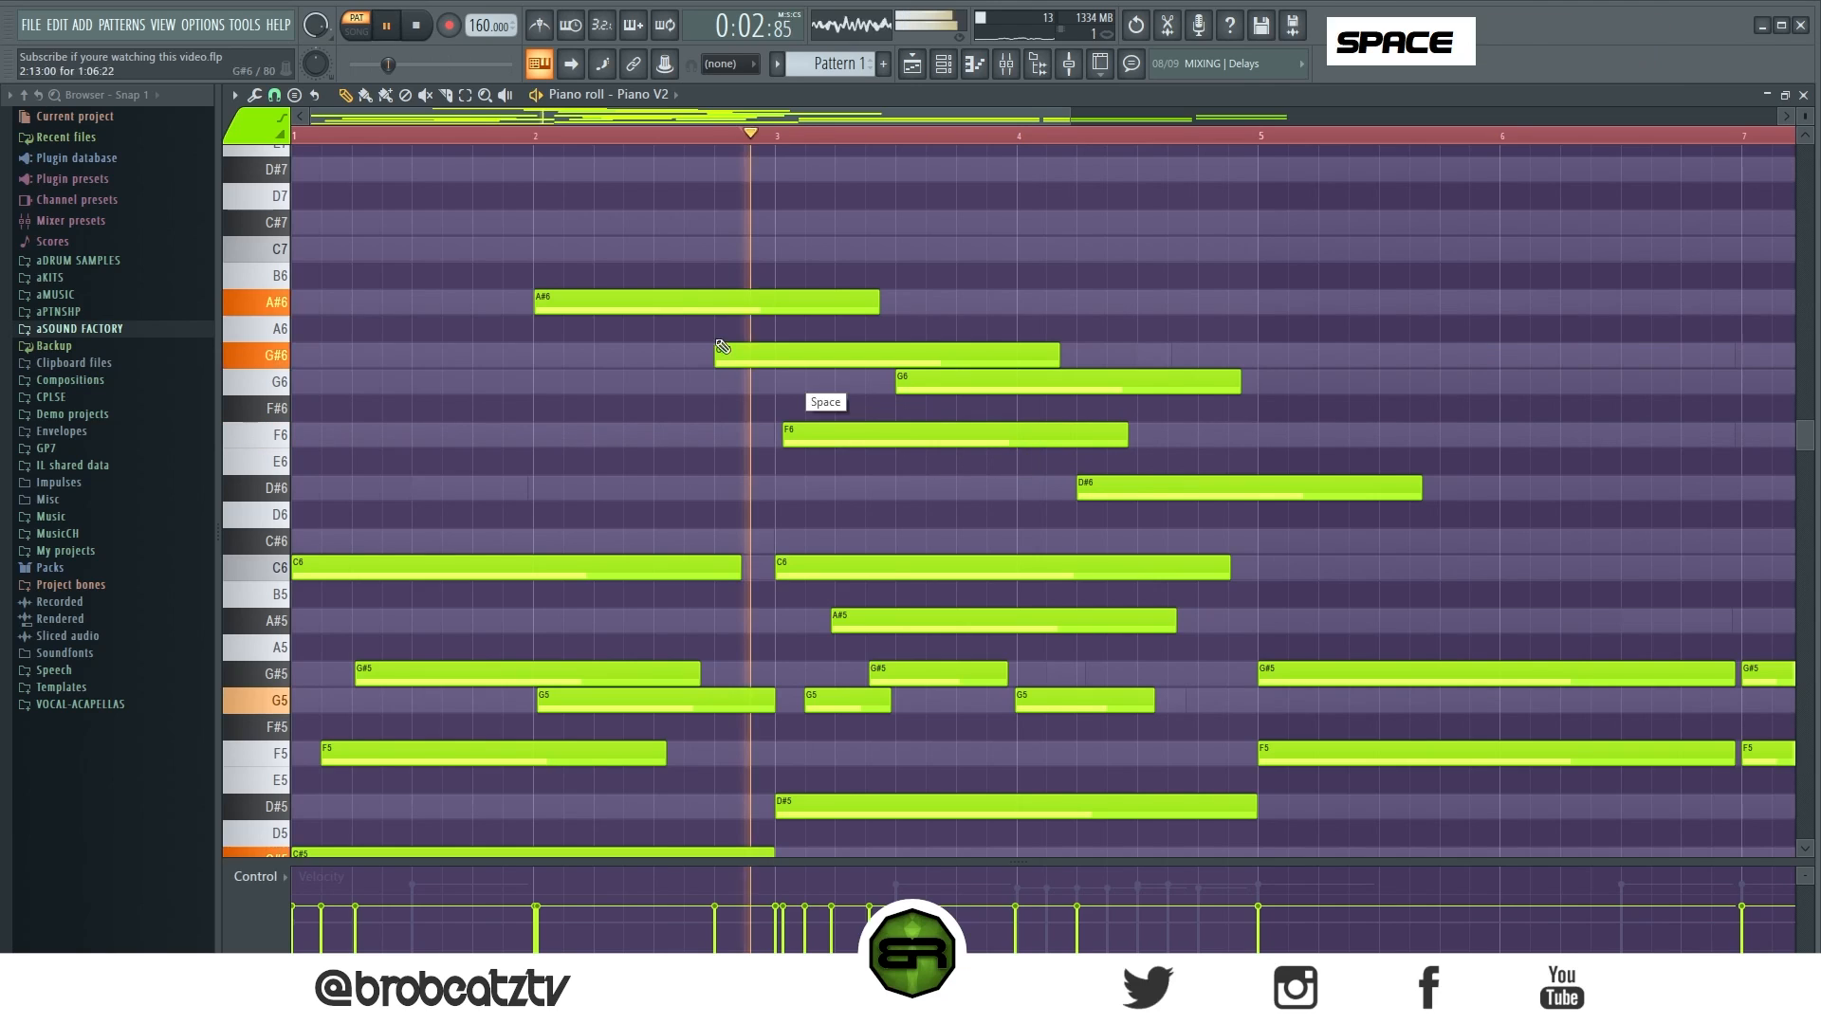
{"action": "key", "text": "space"}
{"action": "scroll", "coordinate": [842, 341], "scroll_direction": "down", "scroll_amount": 3}
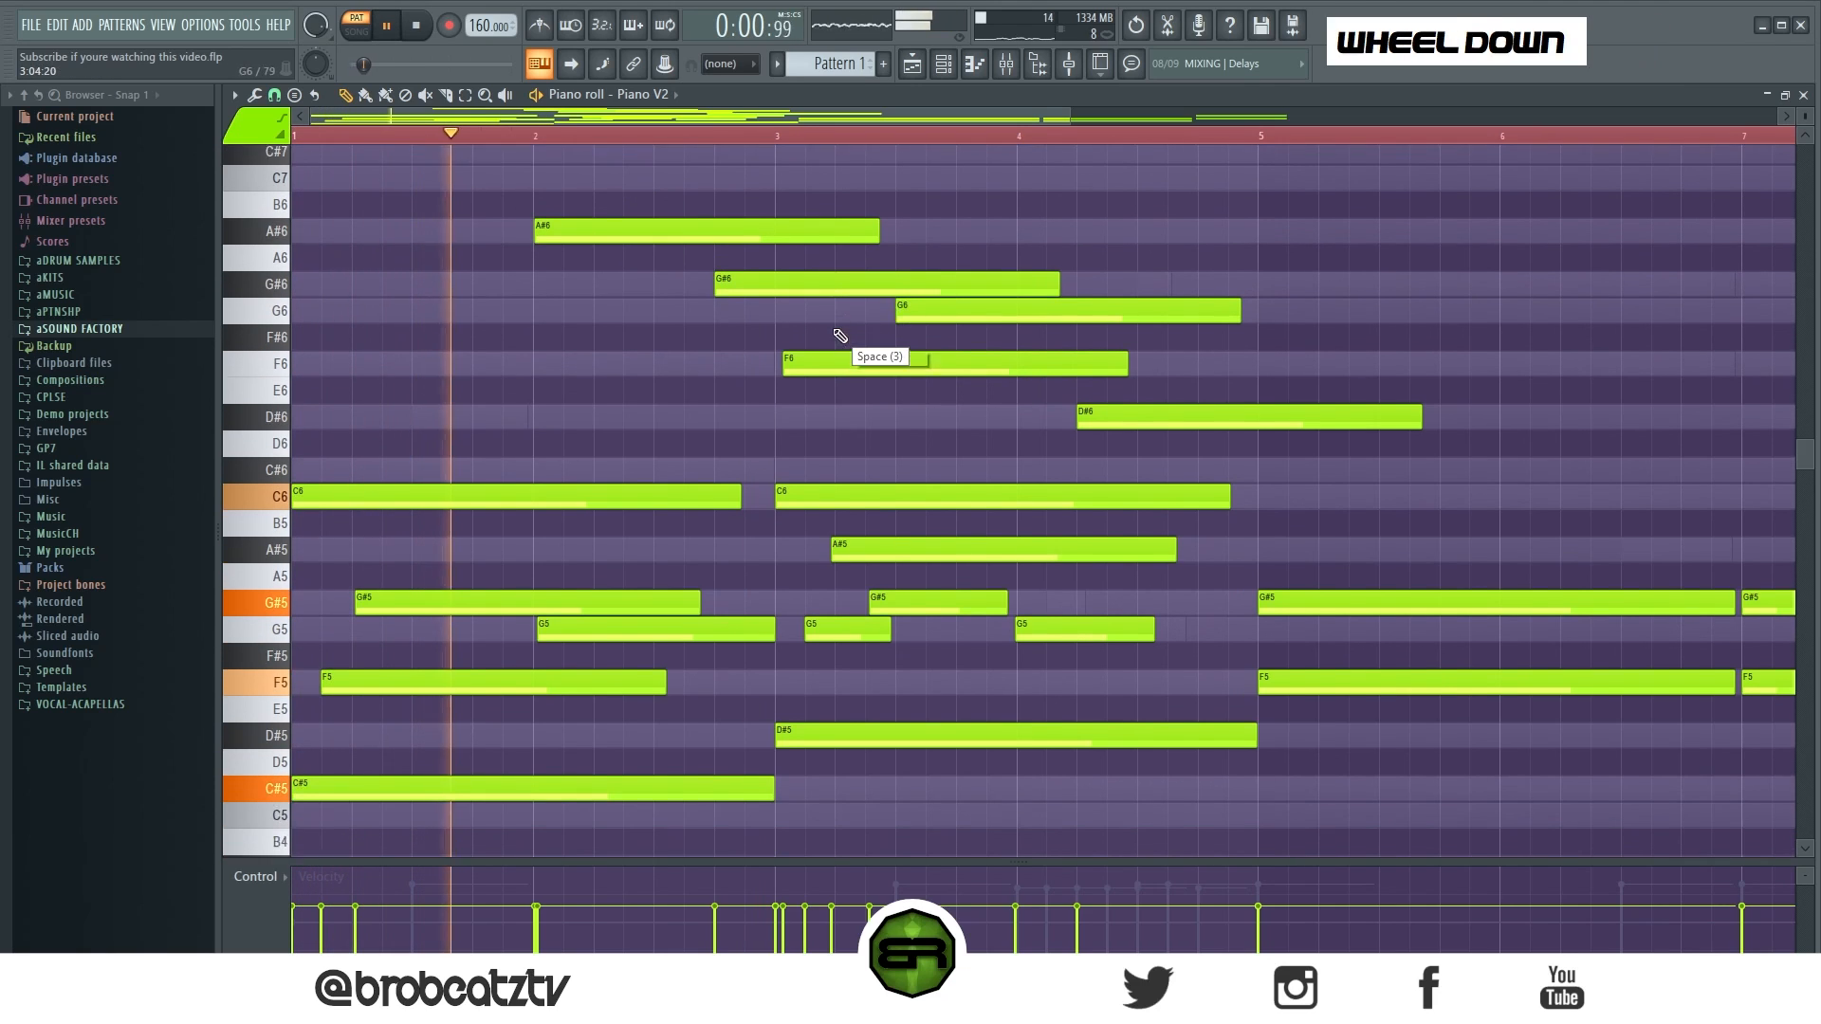
{"action": "key", "text": "space"}
{"action": "left_click_drag", "start_coordinate": [543, 221], "coordinate": [547, 222]}
{"action": "key", "text": "space"}
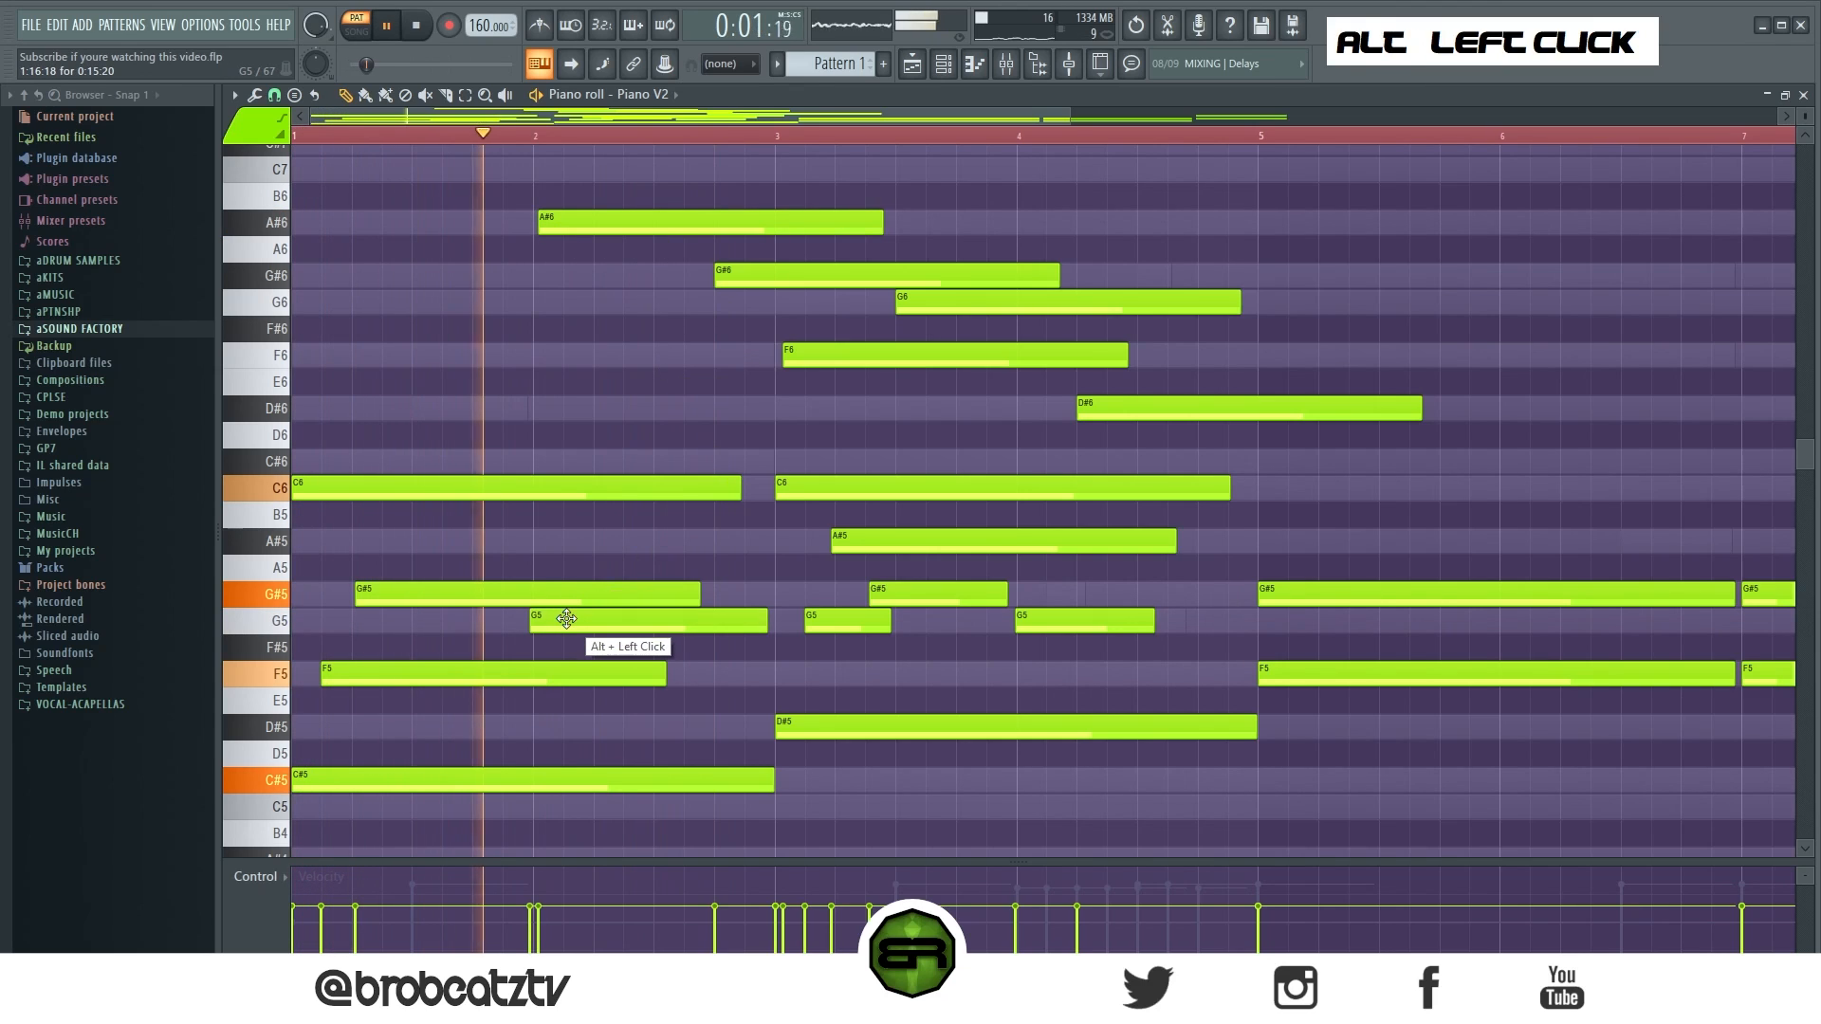
{"action": "left_click_drag", "start_coordinate": [590, 622], "coordinate": [586, 622]}
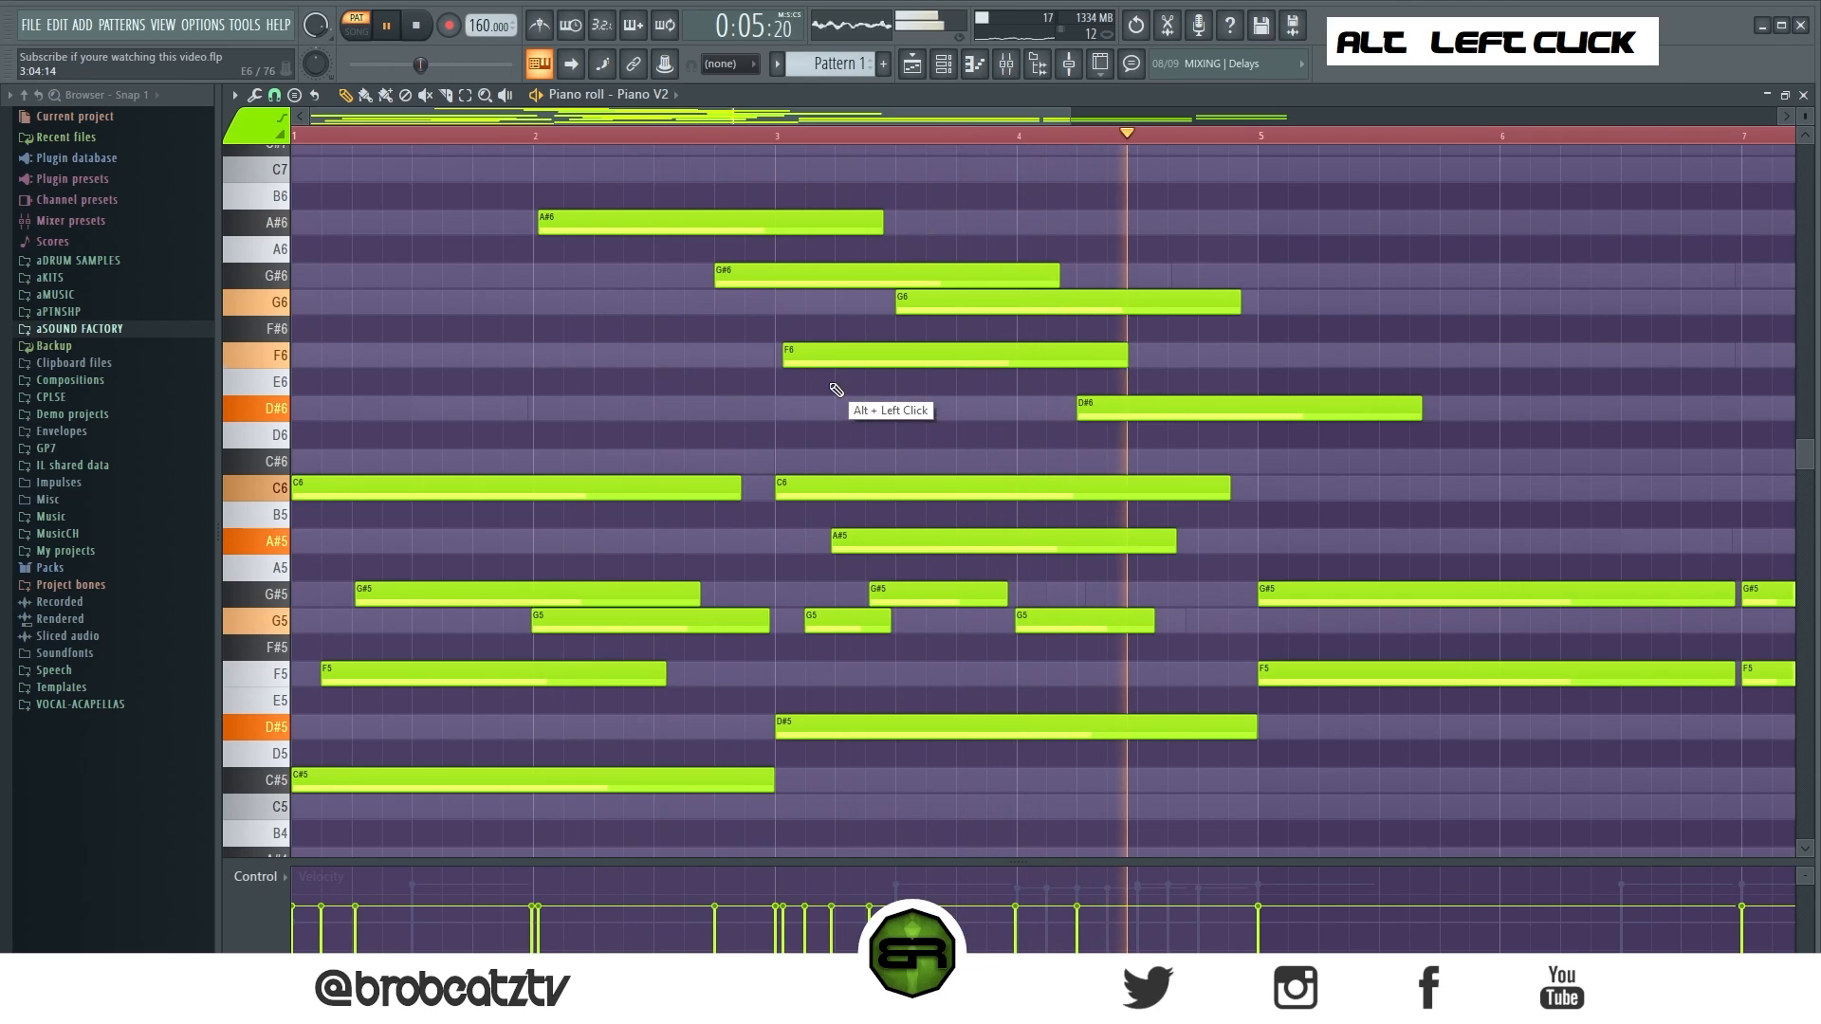
Nudge the F6 note slightly and shorten the bar 4 D#6 to end level with the G6, replaying the part.
{"action": "key", "text": "space"}
{"action": "key", "text": "space"}
{"action": "left_click_drag", "start_coordinate": [869, 354], "coordinate": [871, 354]}
{"action": "right_click", "coordinate": [1101, 363]}
{"action": "left_click_drag", "start_coordinate": [1420, 410], "coordinate": [1242, 410]}
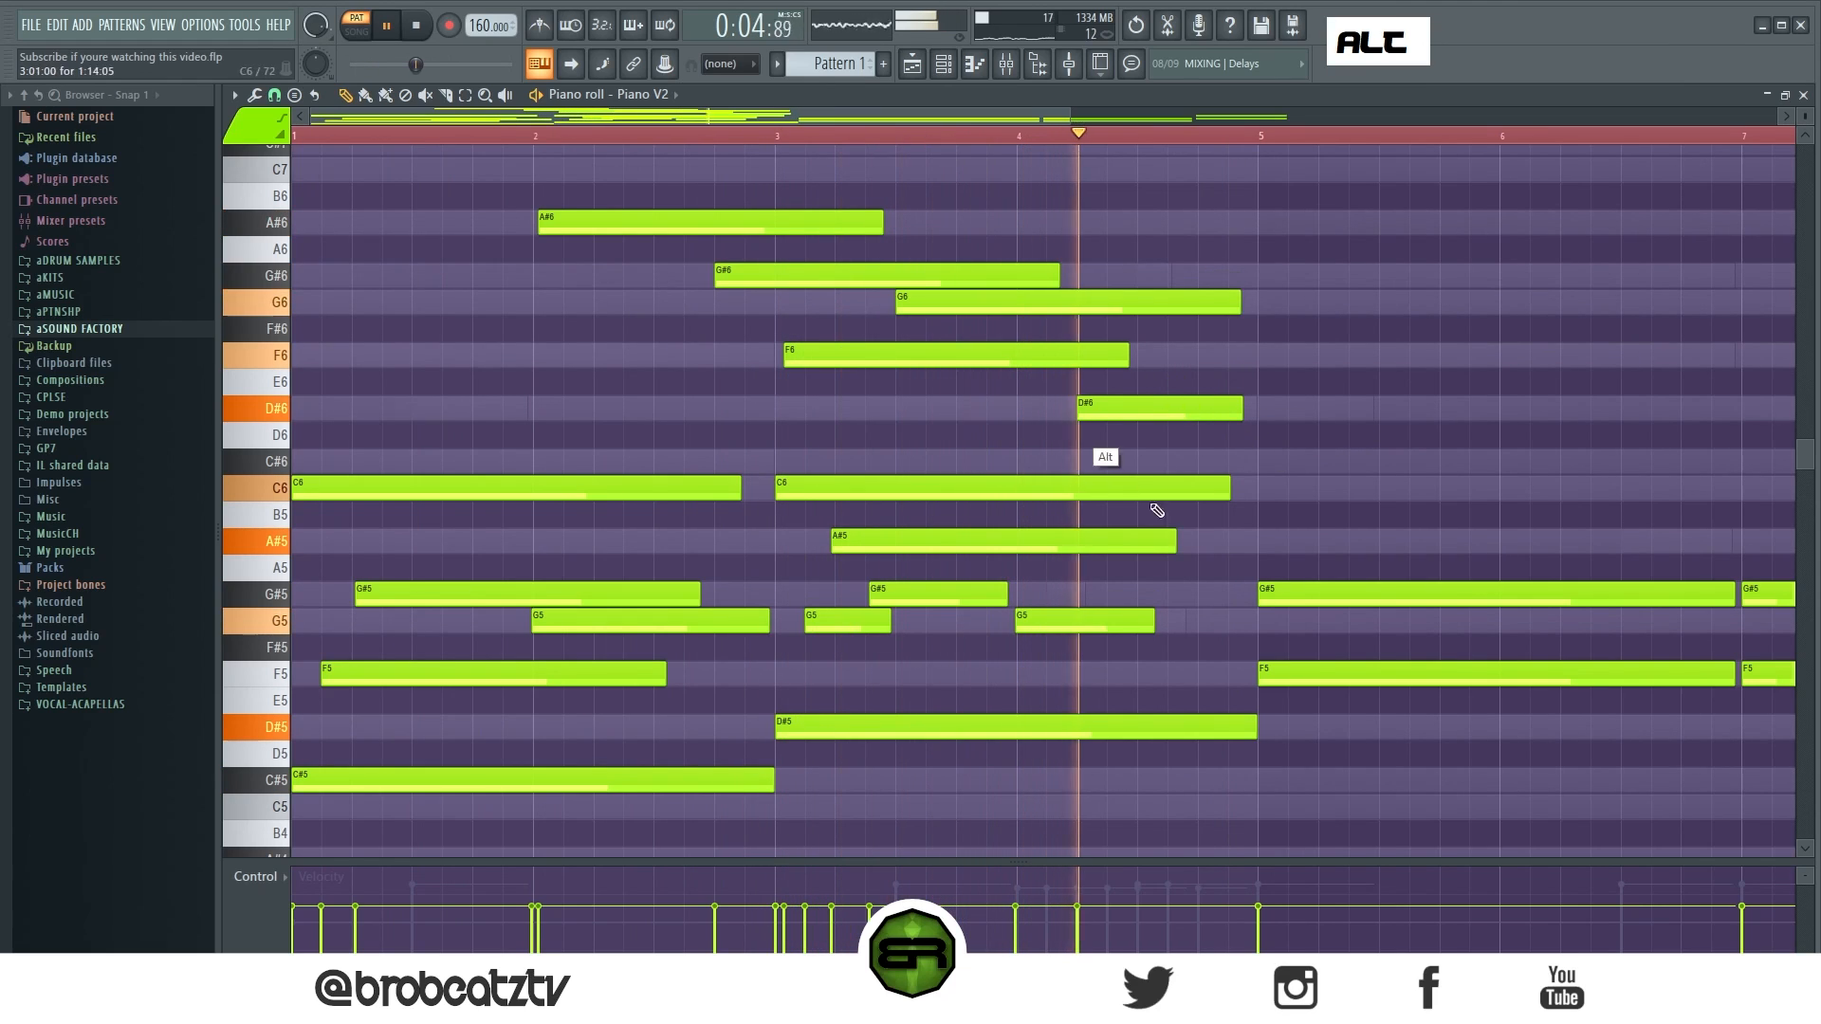
{"action": "key", "text": "space"}
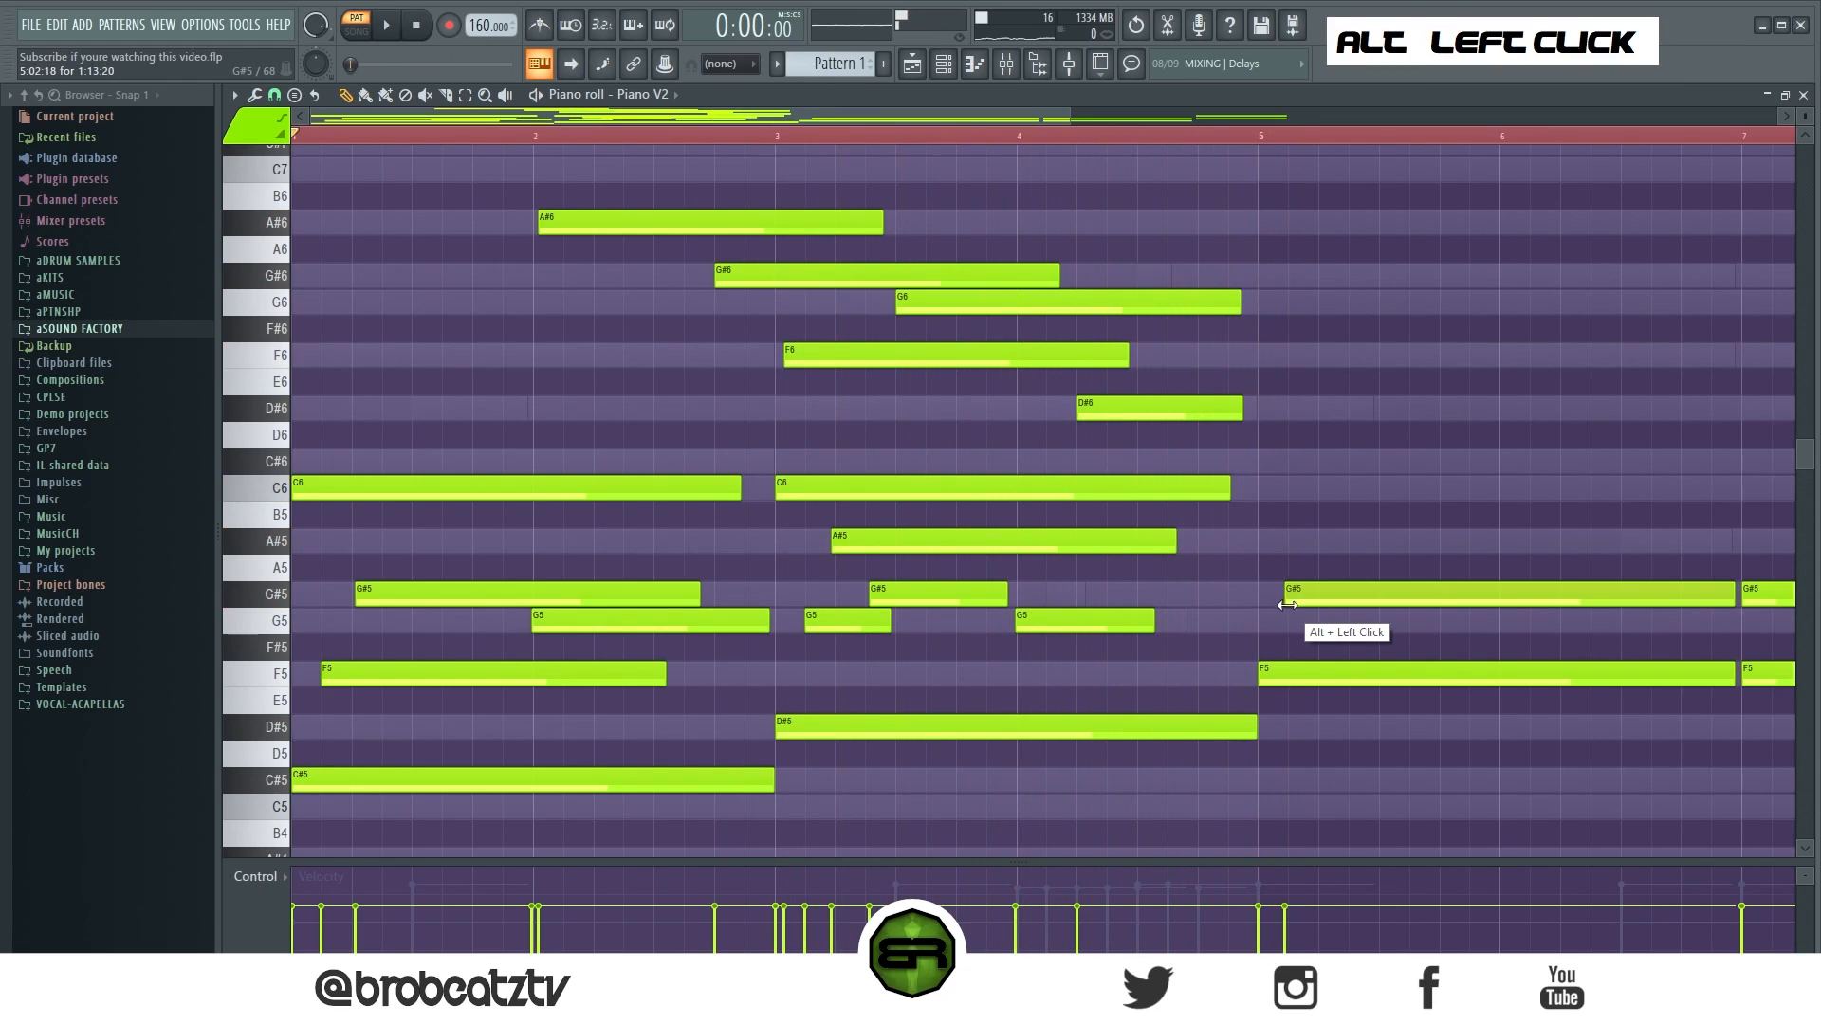
Add a D#6 note from bar 5 to mid-bar 7, a C6 from mid-bar 5 and an A#5 from a quarter into bar 6.
{"action": "left_click_drag", "start_coordinate": [864, 116], "coordinate": [1226, 155]}
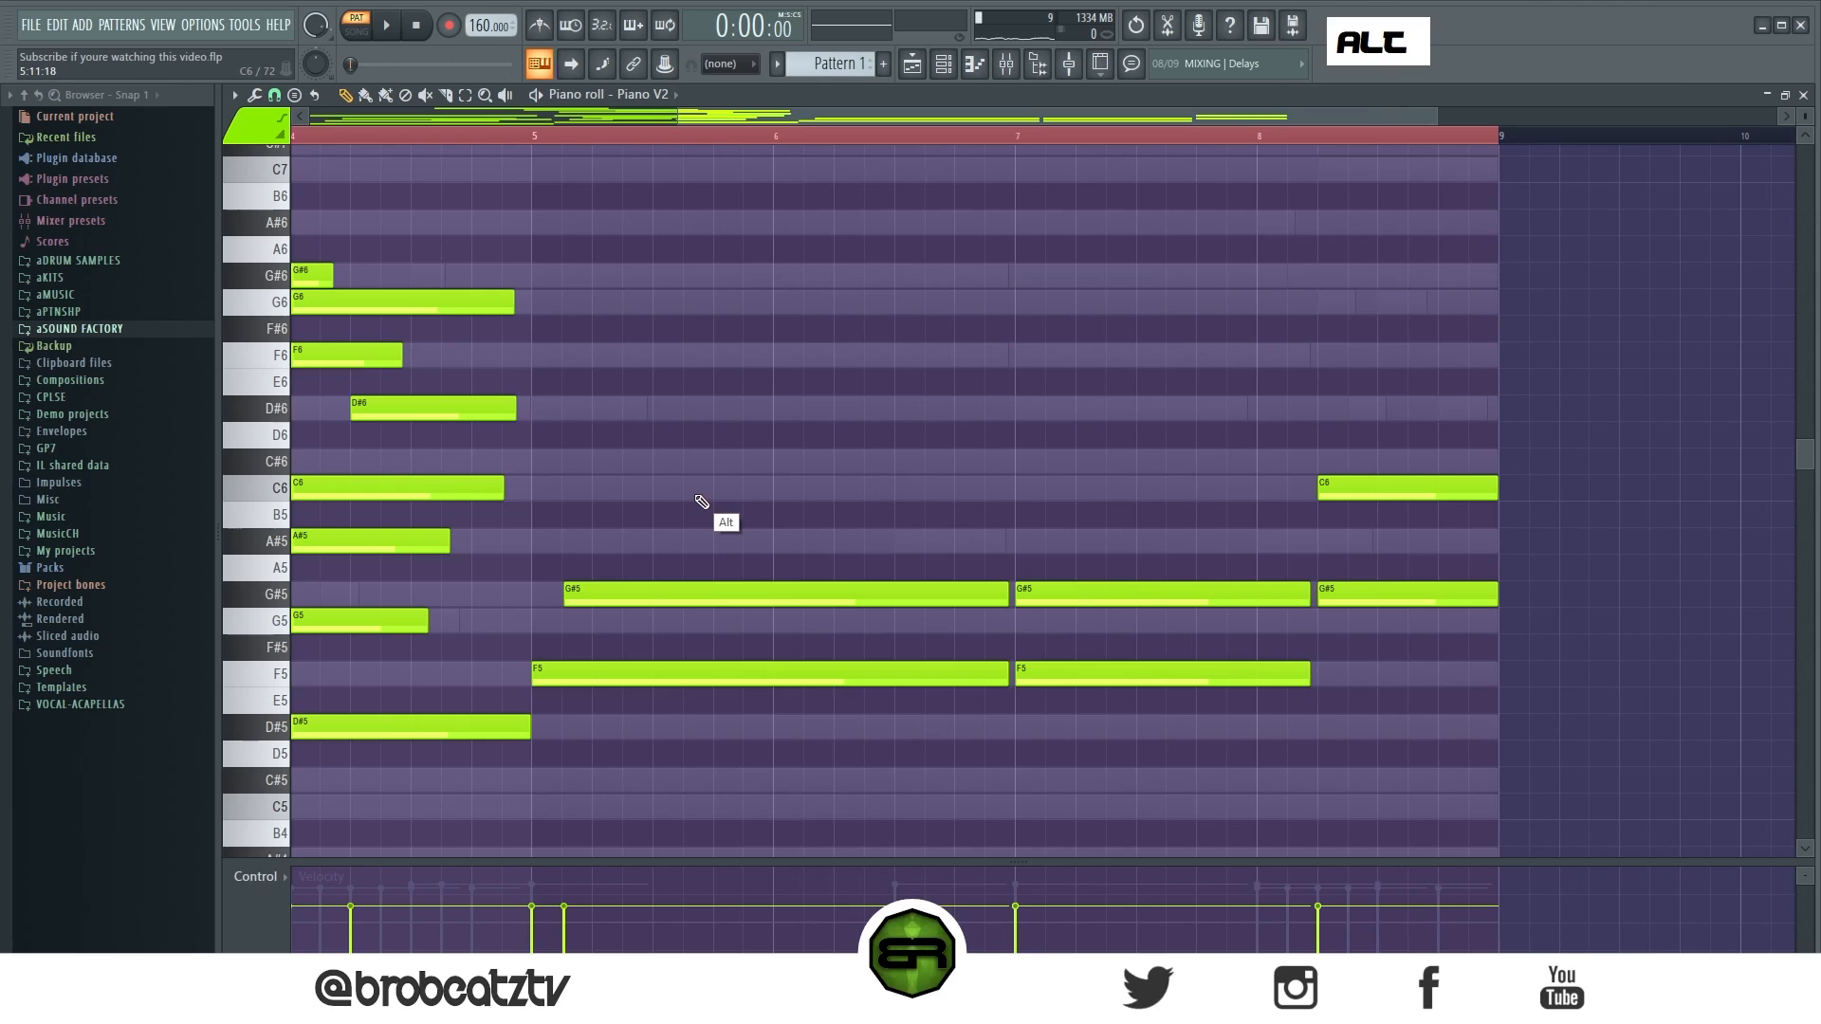
{"action": "left_click", "coordinate": [535, 409], "text": "alt"}
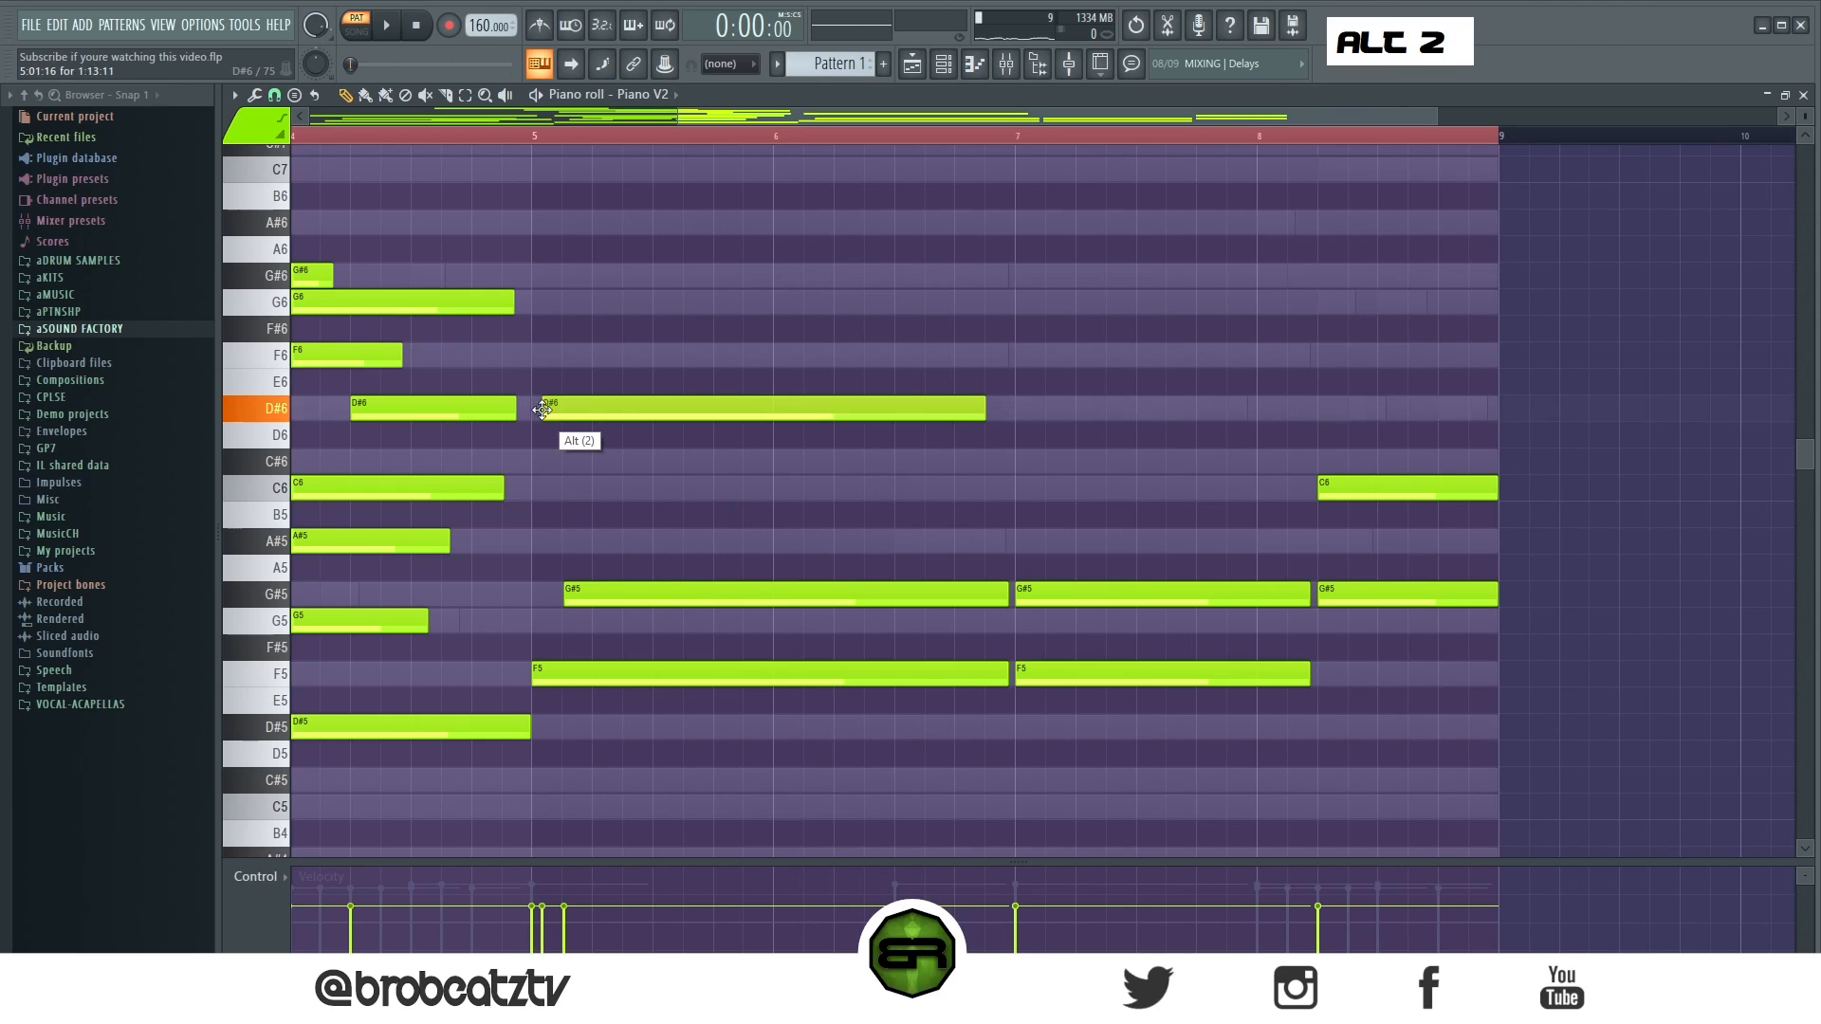
{"action": "left_click_drag", "start_coordinate": [960, 419], "coordinate": [1023, 411]}
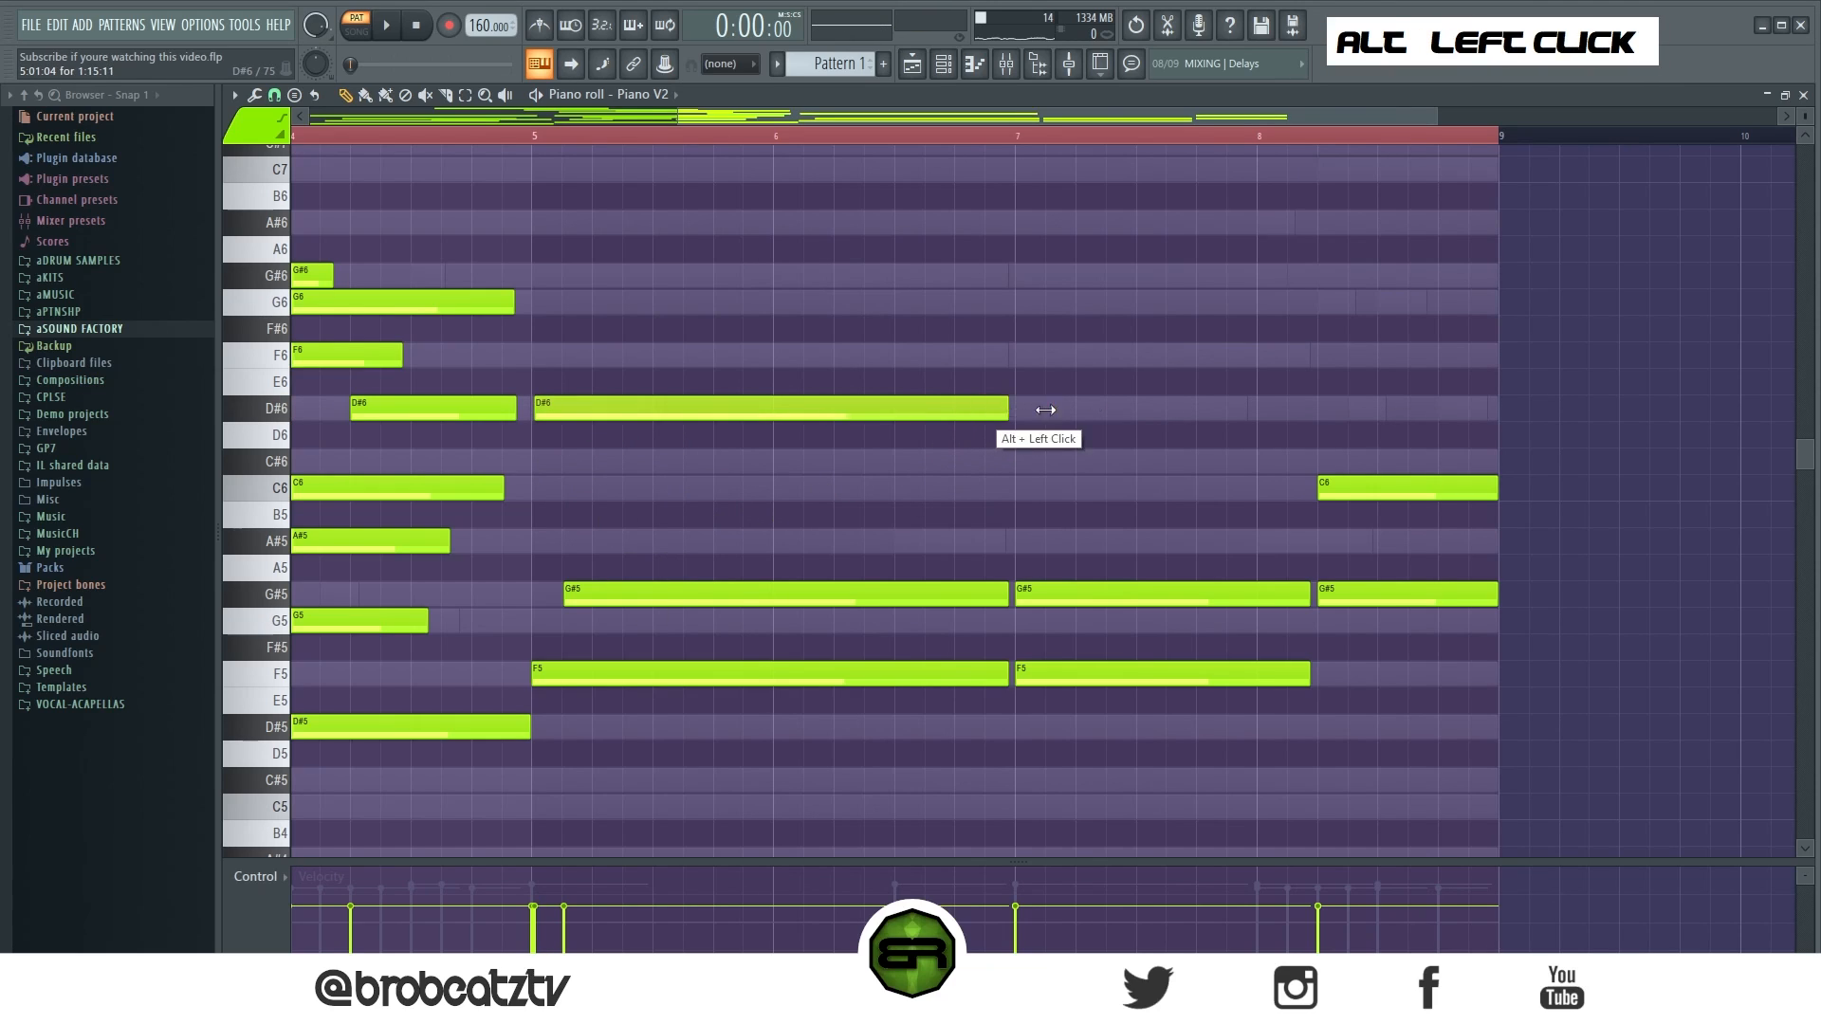
{"action": "left_click", "coordinate": [659, 489], "text": "alt"}
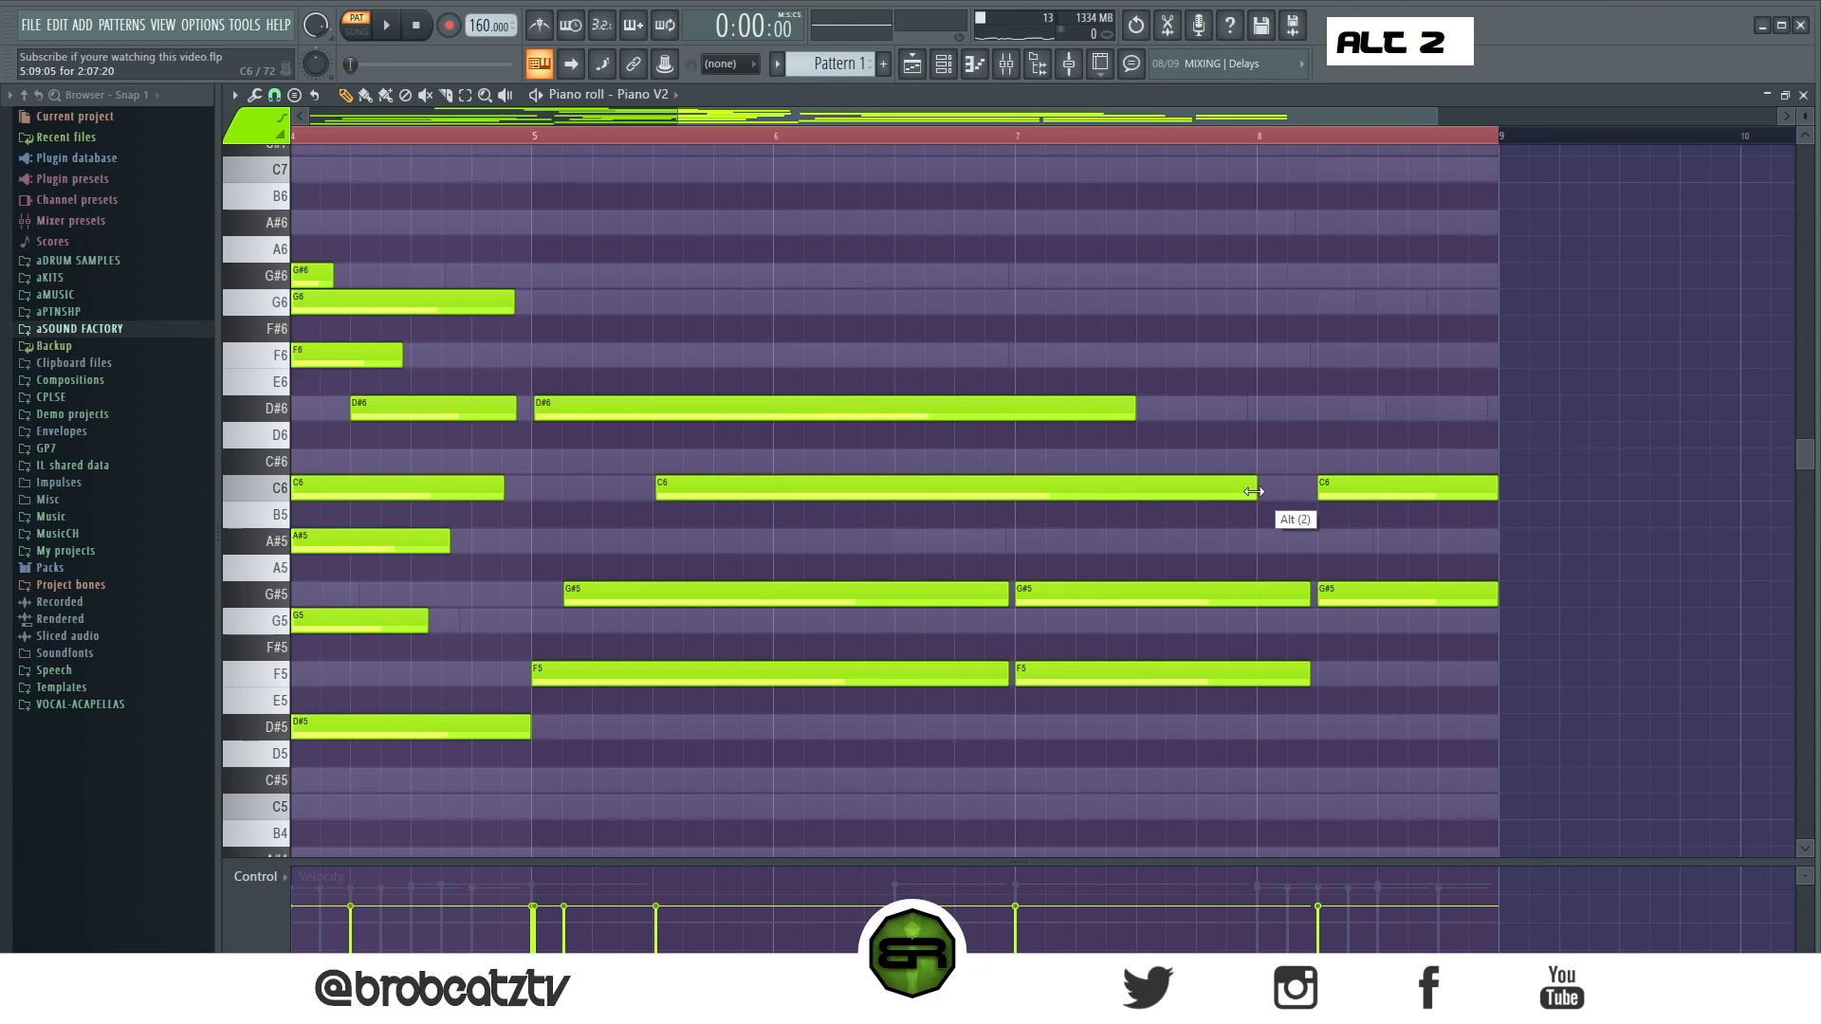
{"action": "left_click_drag", "start_coordinate": [1253, 492], "coordinate": [1043, 492]}
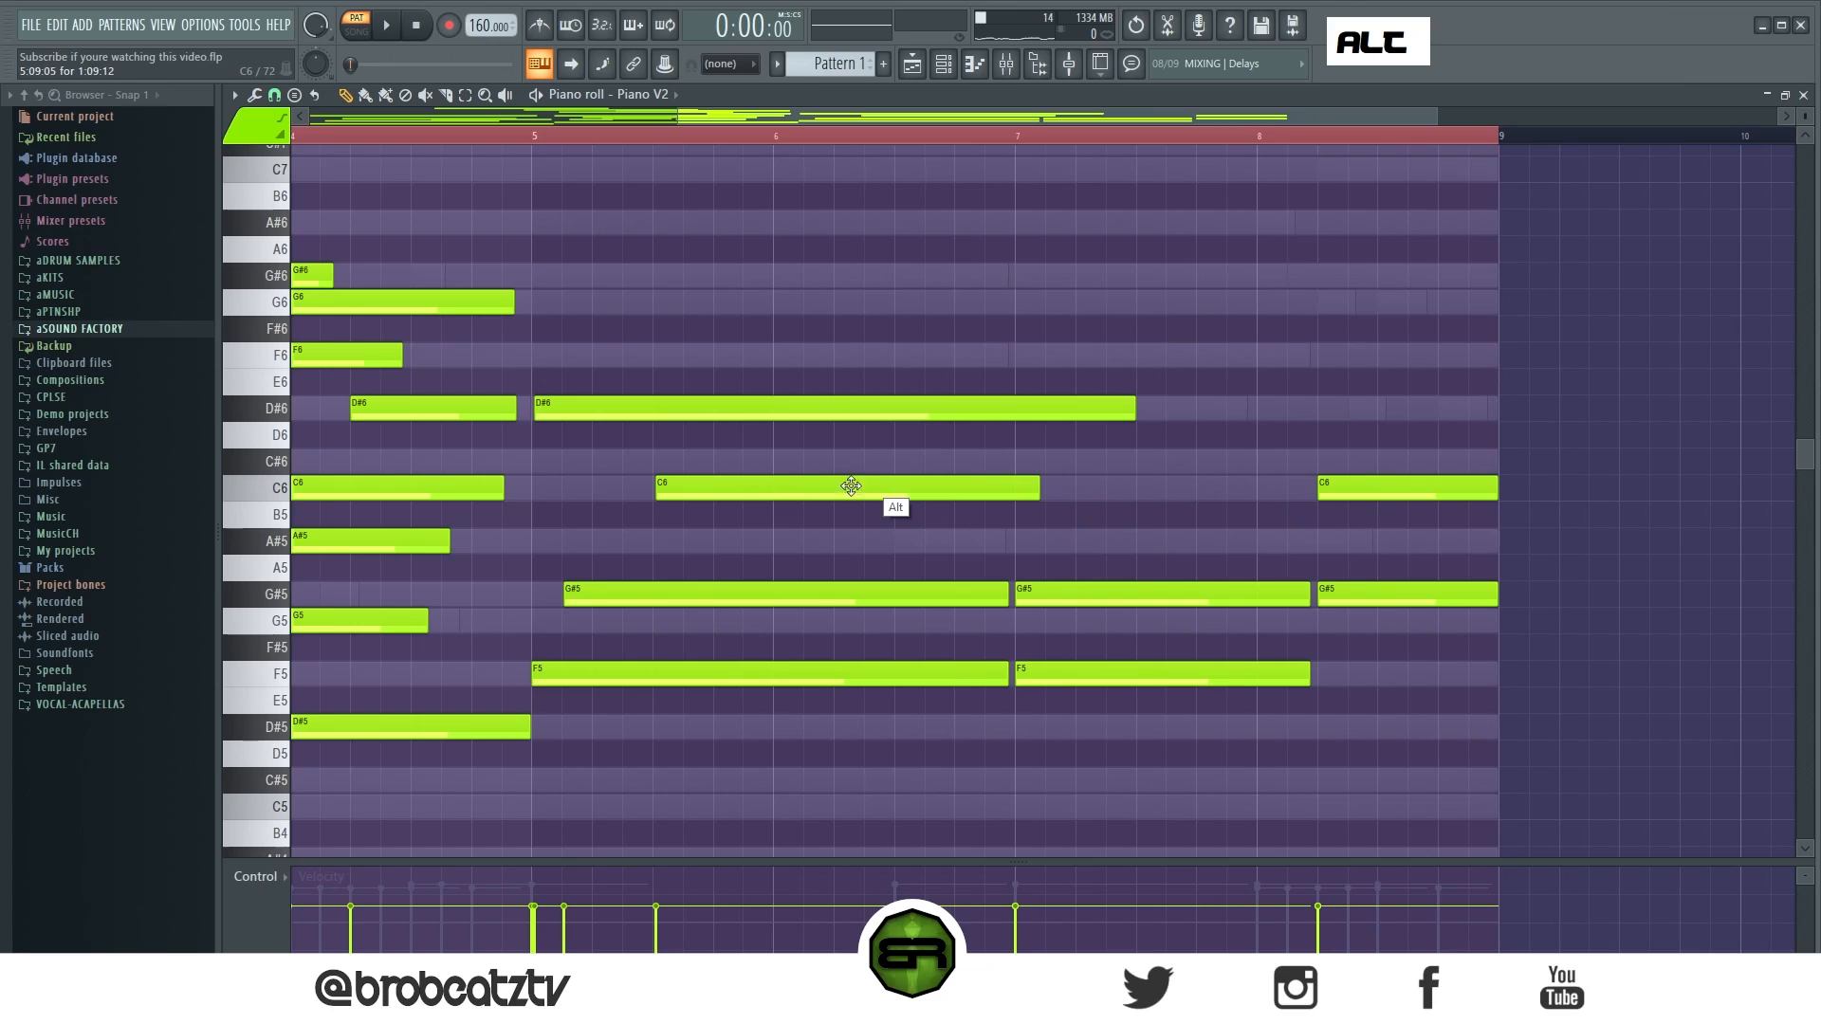
{"action": "left_click", "coordinate": [842, 537], "text": "alt"}
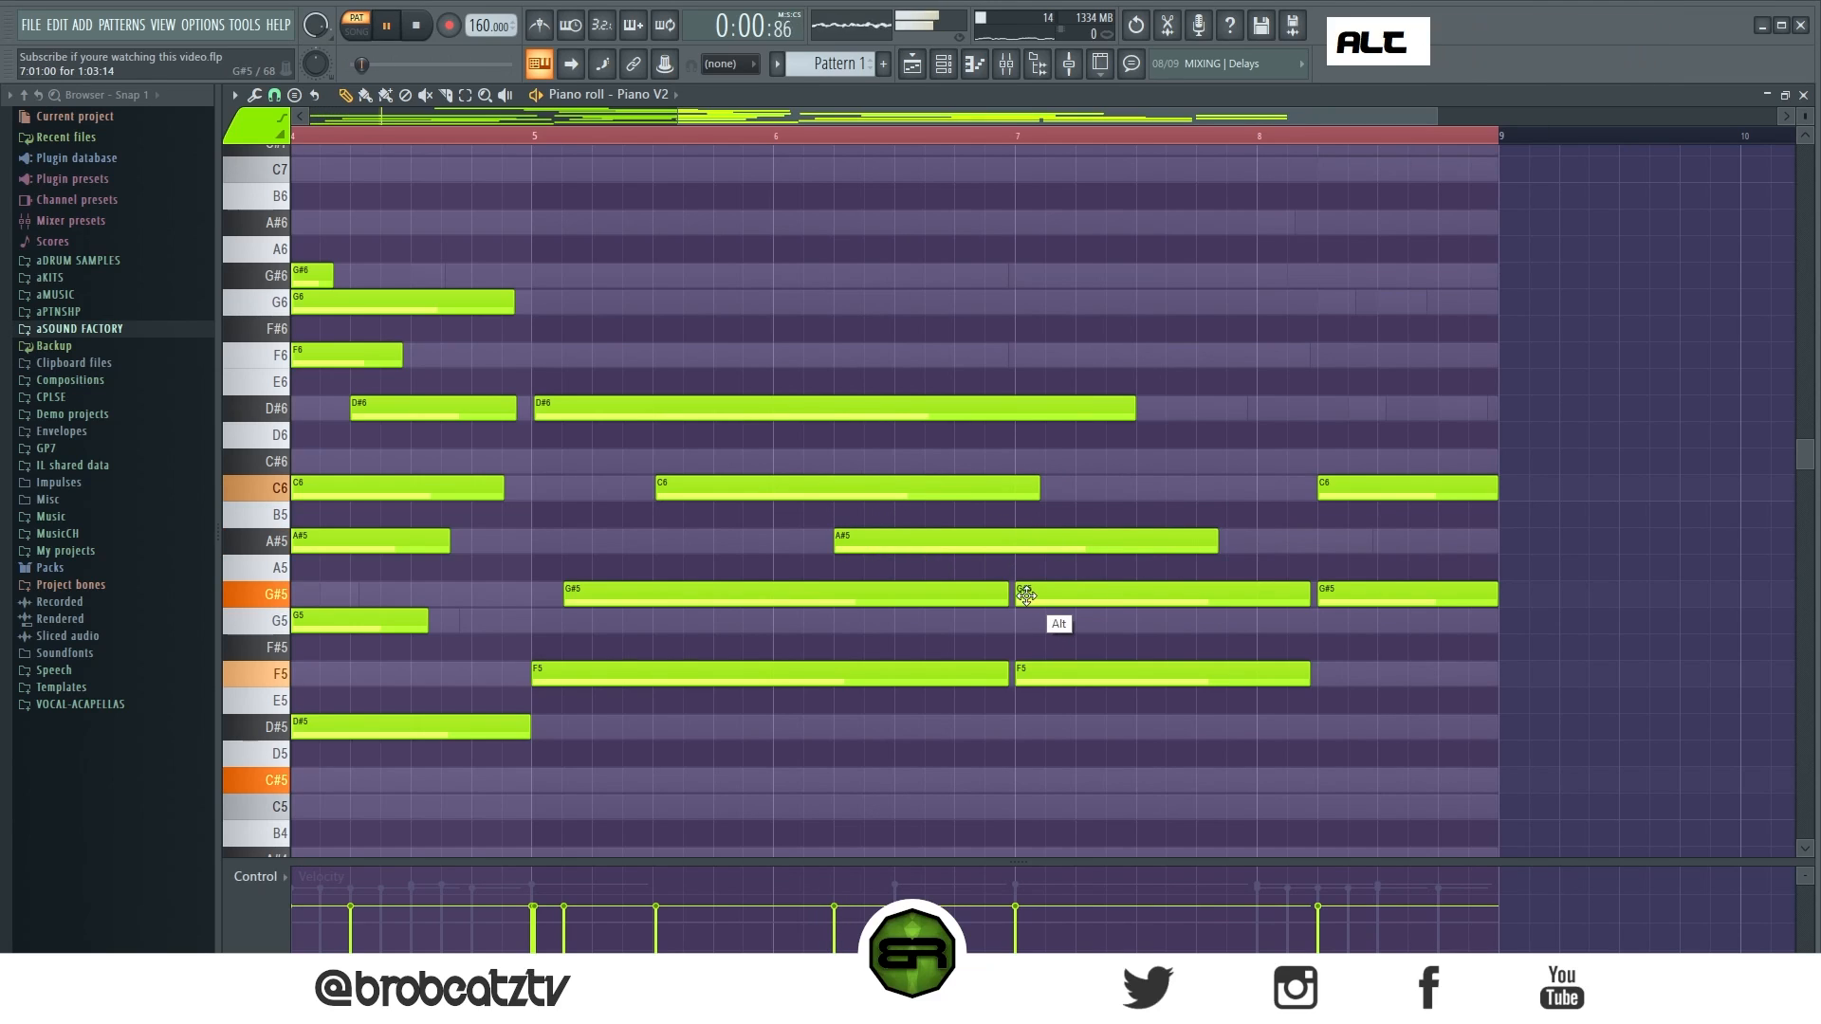
Trim the start of the bar 7 G#5 note slightly later and play back from the middle of bar 4.
{"action": "mouse_move", "coordinate": [1015, 595]}
{"action": "left_mouse_down"}
{"action": "mouse_move", "coordinate": [1060, 595]}
{"action": "mouse_move", "coordinate": [1042, 595]}
{"action": "left_mouse_up"}
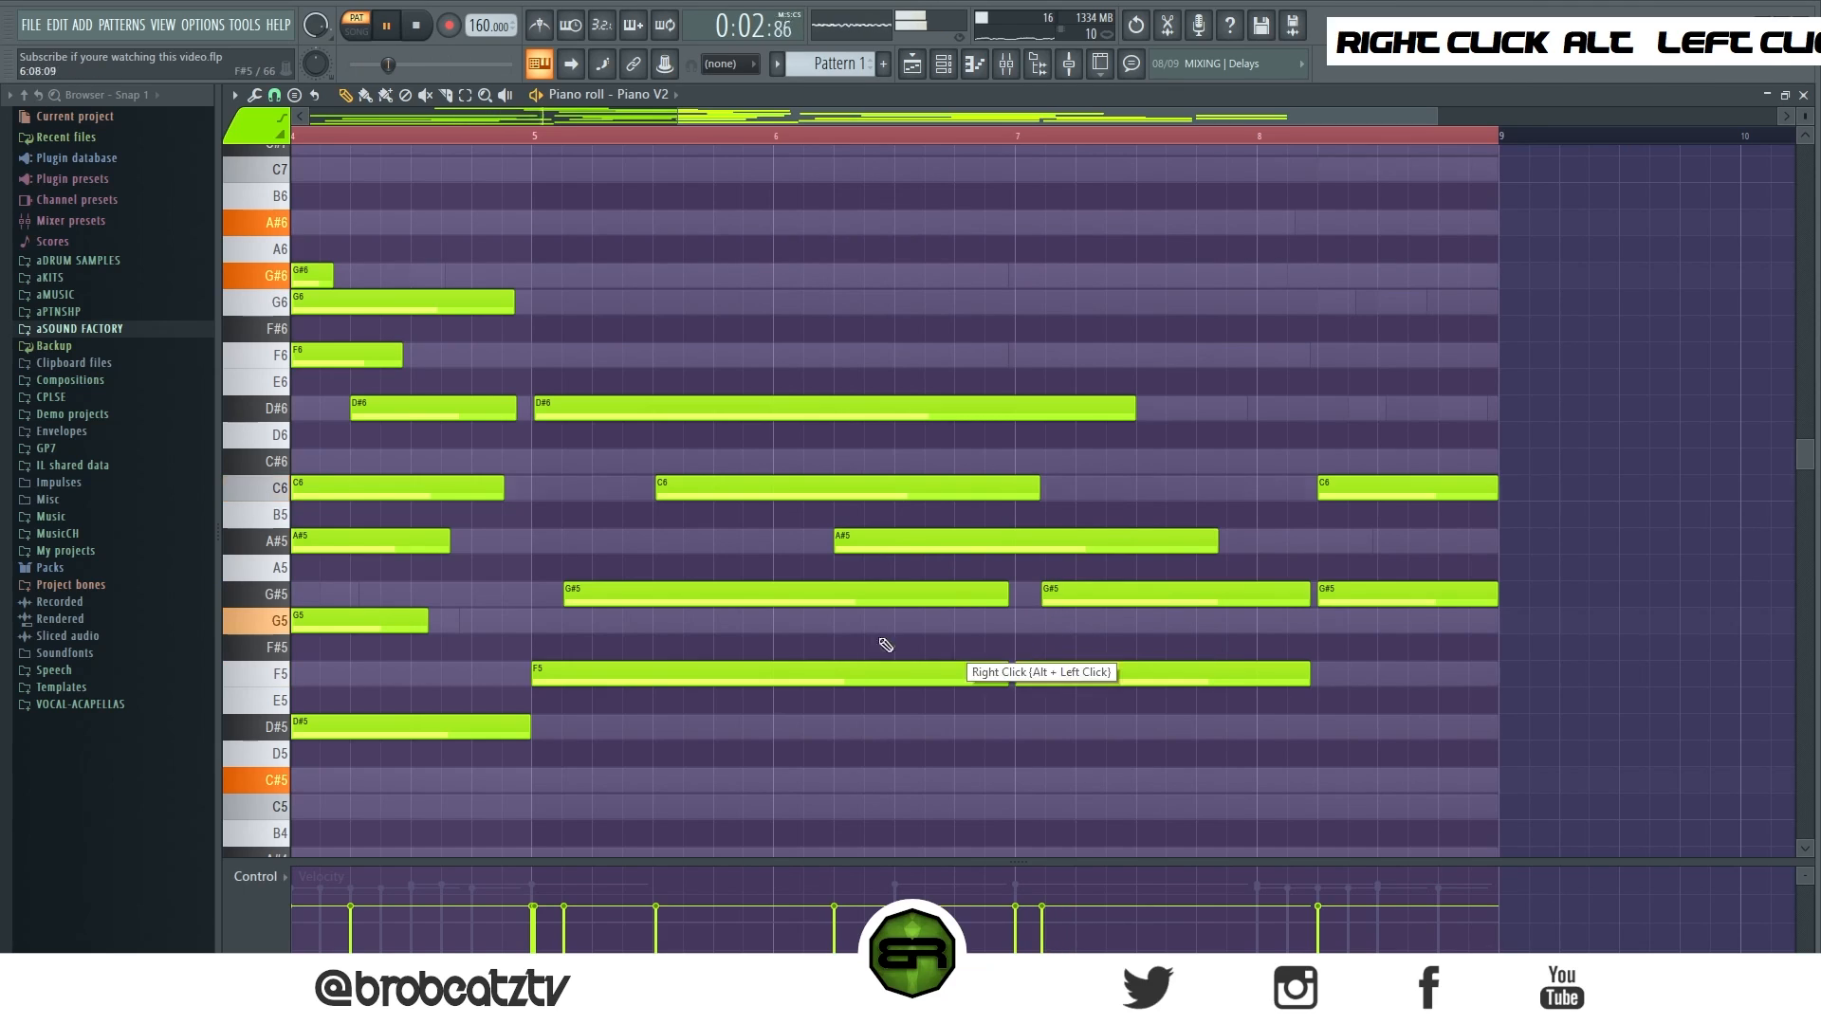
{"action": "left_click", "coordinate": [412, 134]}
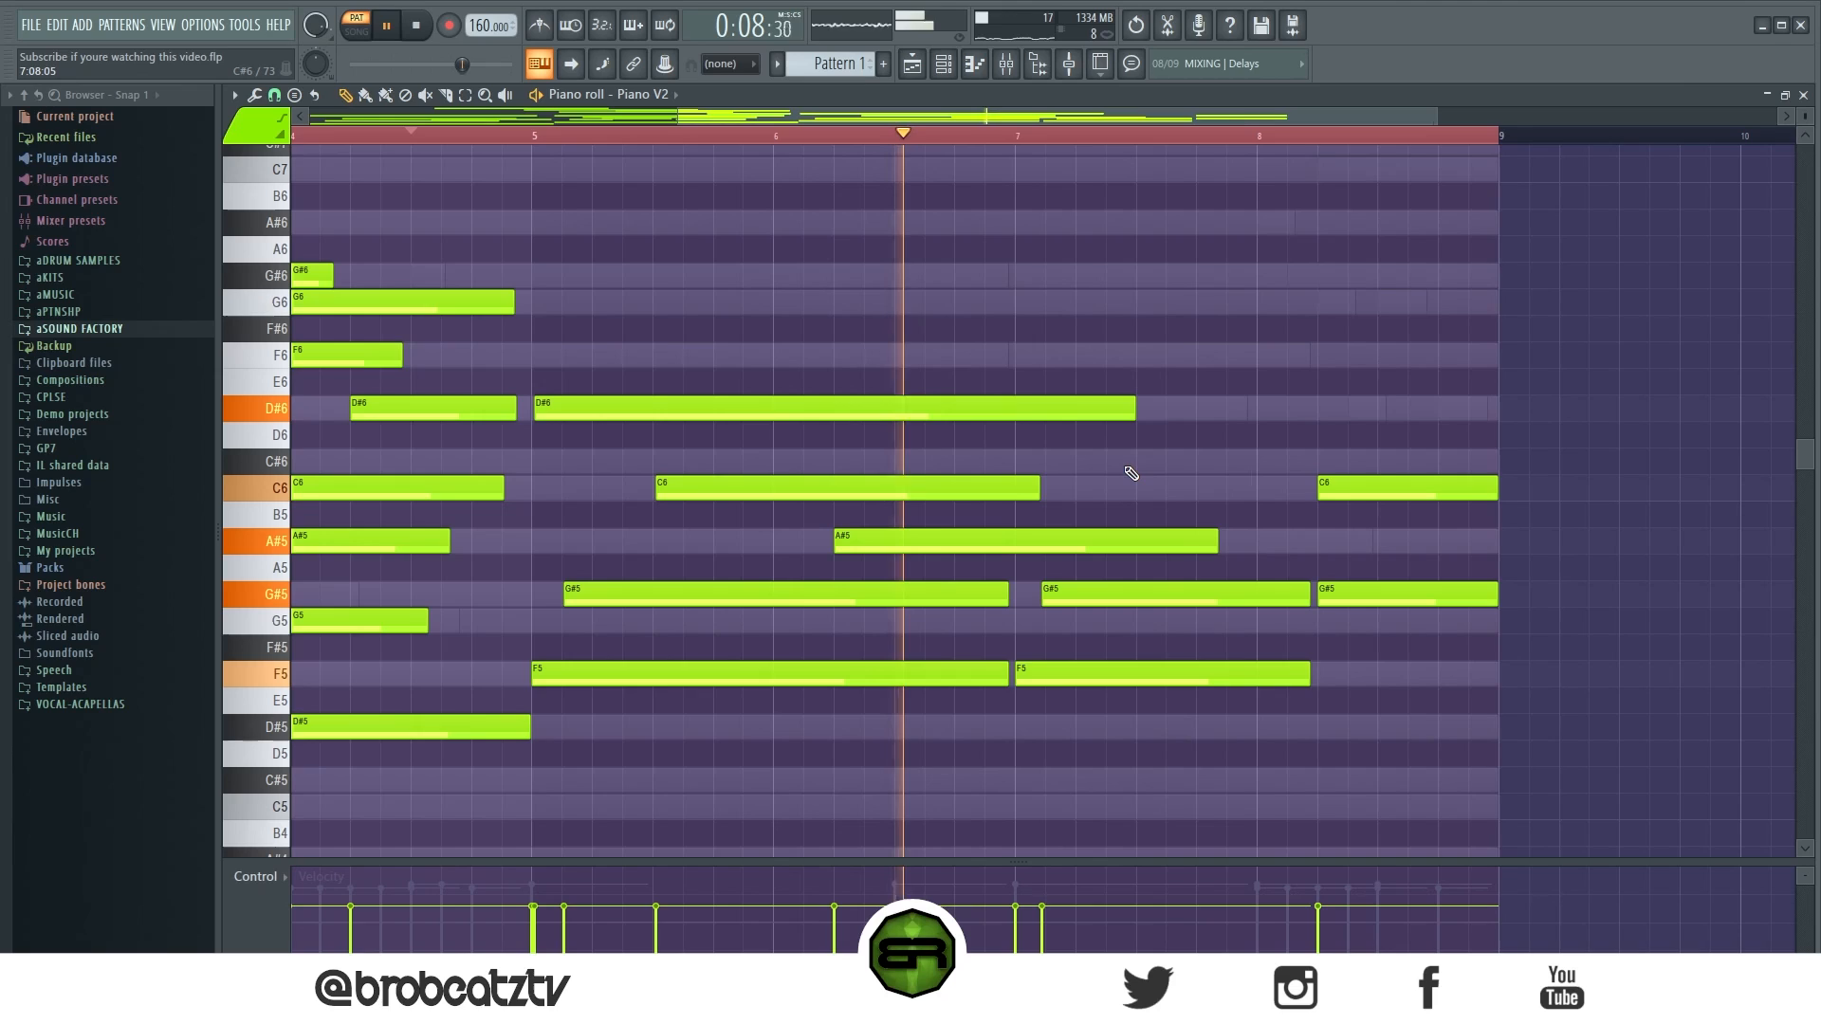
{"action": "key", "text": "space"}
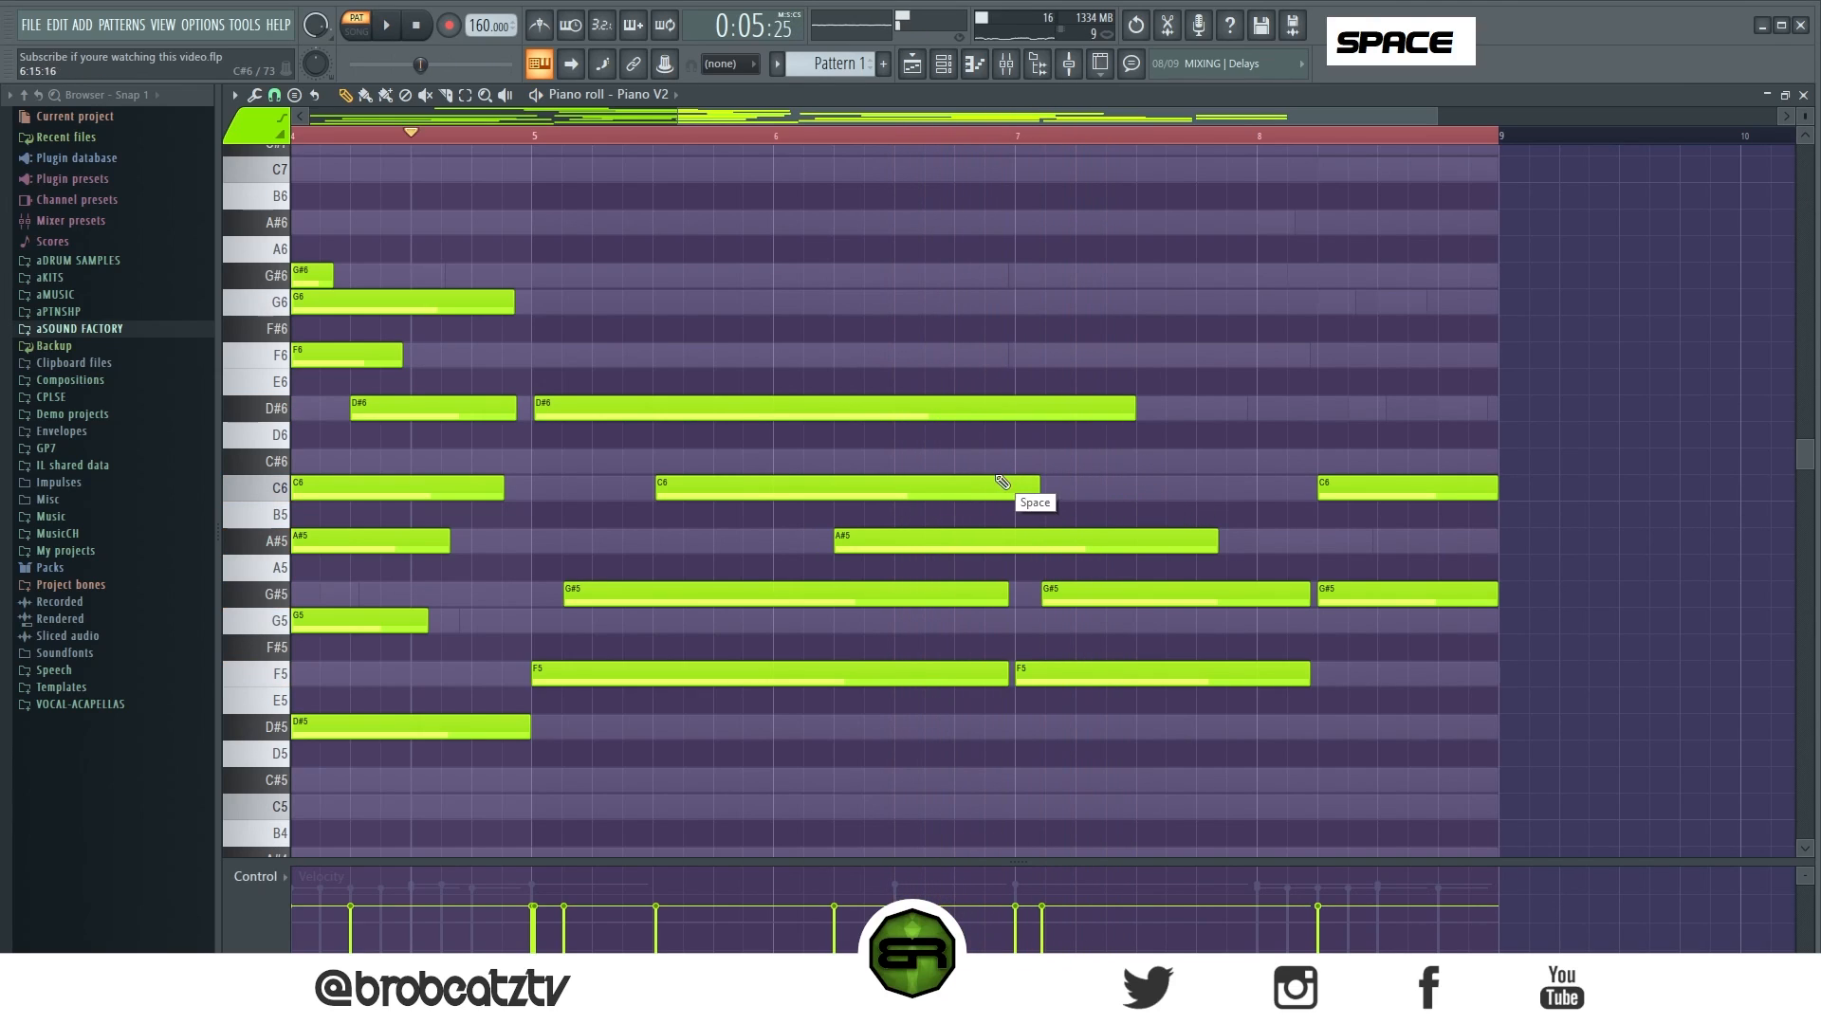
Add a short C6 note midway through bar 7 and copy the bar 8 C6 note up to D#6.
{"action": "left_click", "coordinate": [1244, 491], "text": "ctrl"}
{"action": "left_click_drag", "start_coordinate": [1392, 494], "coordinate": [1362, 406]}
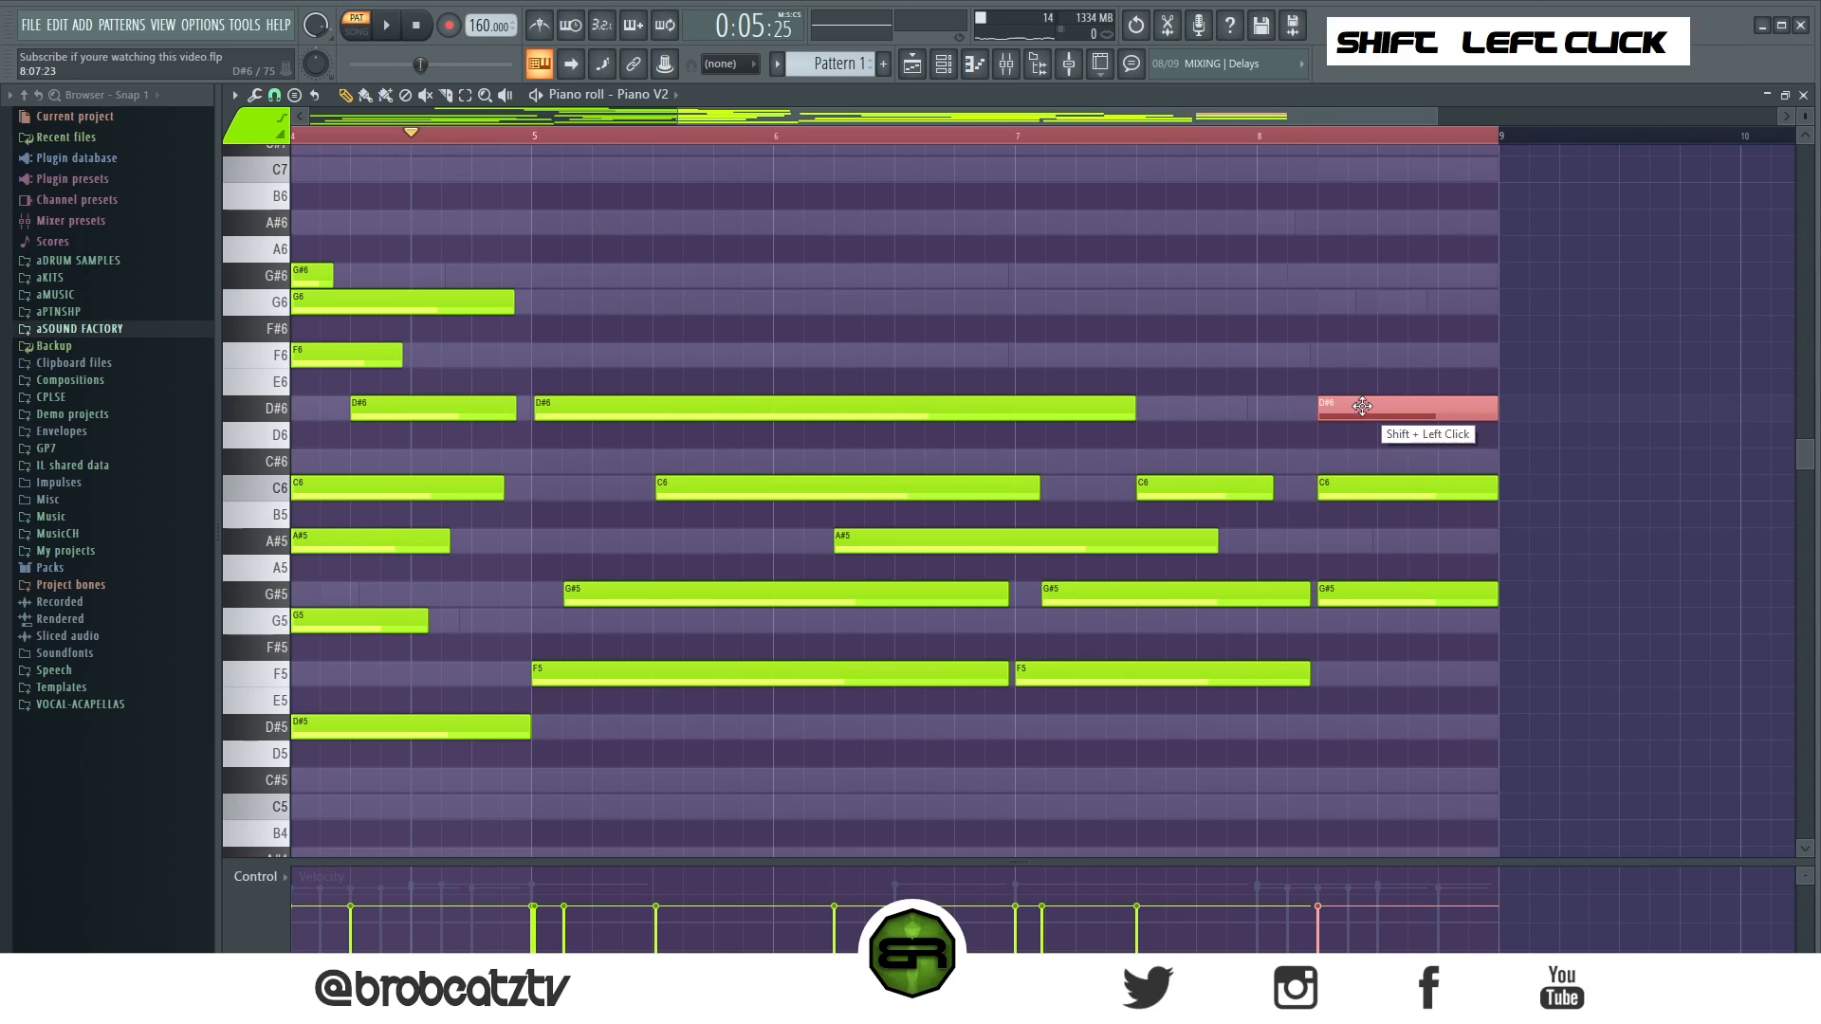
Play back and extend the D#6 note starting in bar 5 to about three-quarters of the way through bar 7.
{"action": "key", "text": "space"}
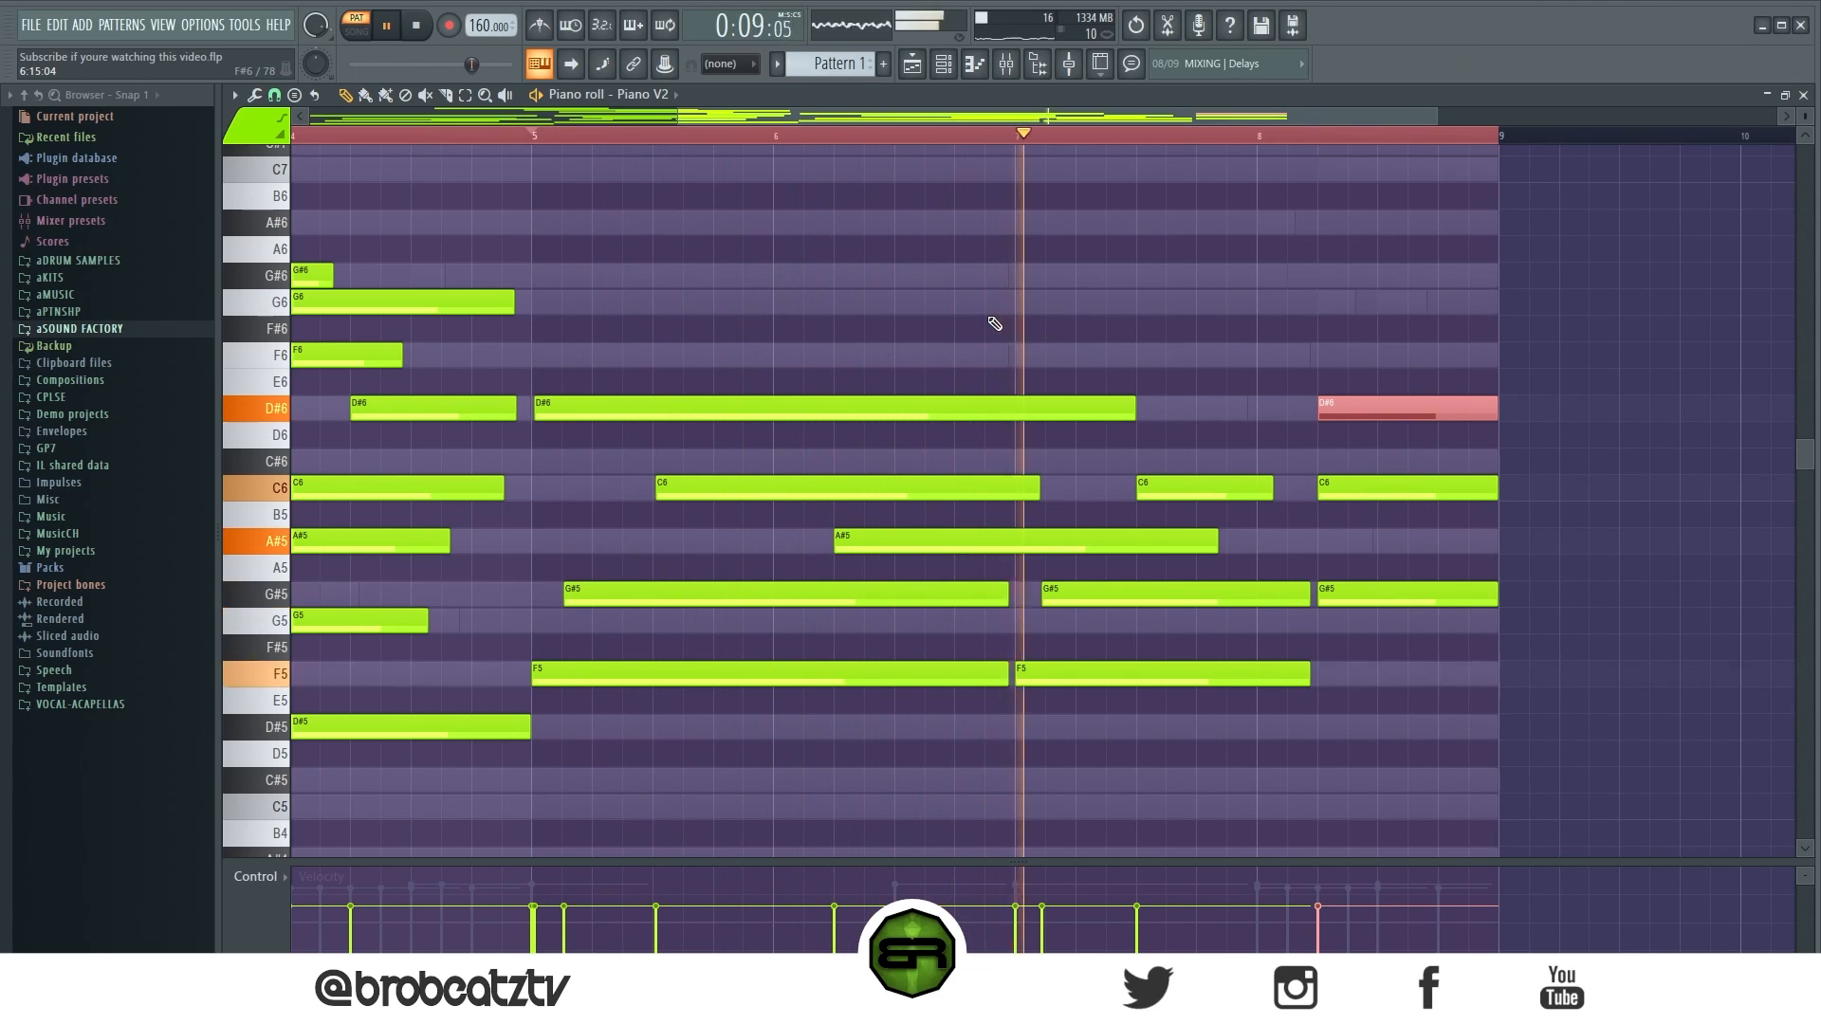
{"action": "left_click_drag", "start_coordinate": [1135, 408], "coordinate": [1214, 489]}
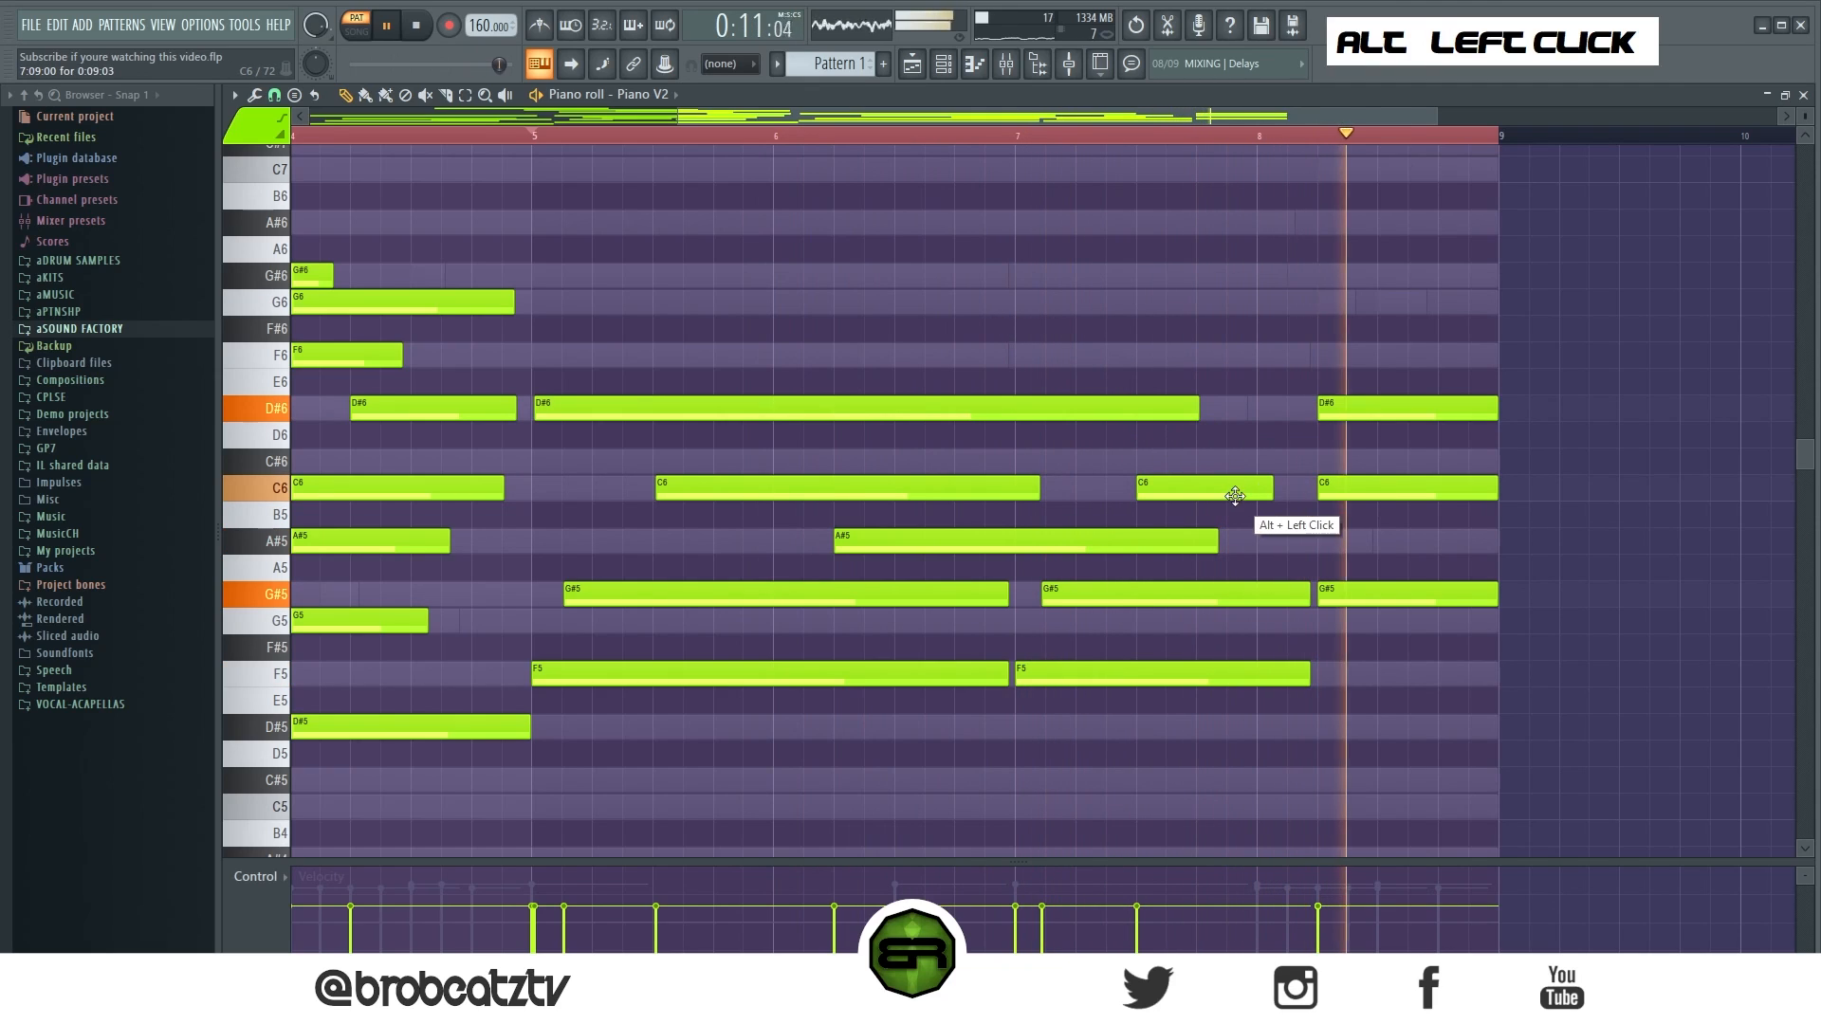
{"action": "key", "text": "space"}
Play the pattern from bar 1 and set the Piano V2 channel volume to 77%.
{"action": "left_click", "coordinate": [948, 72]}
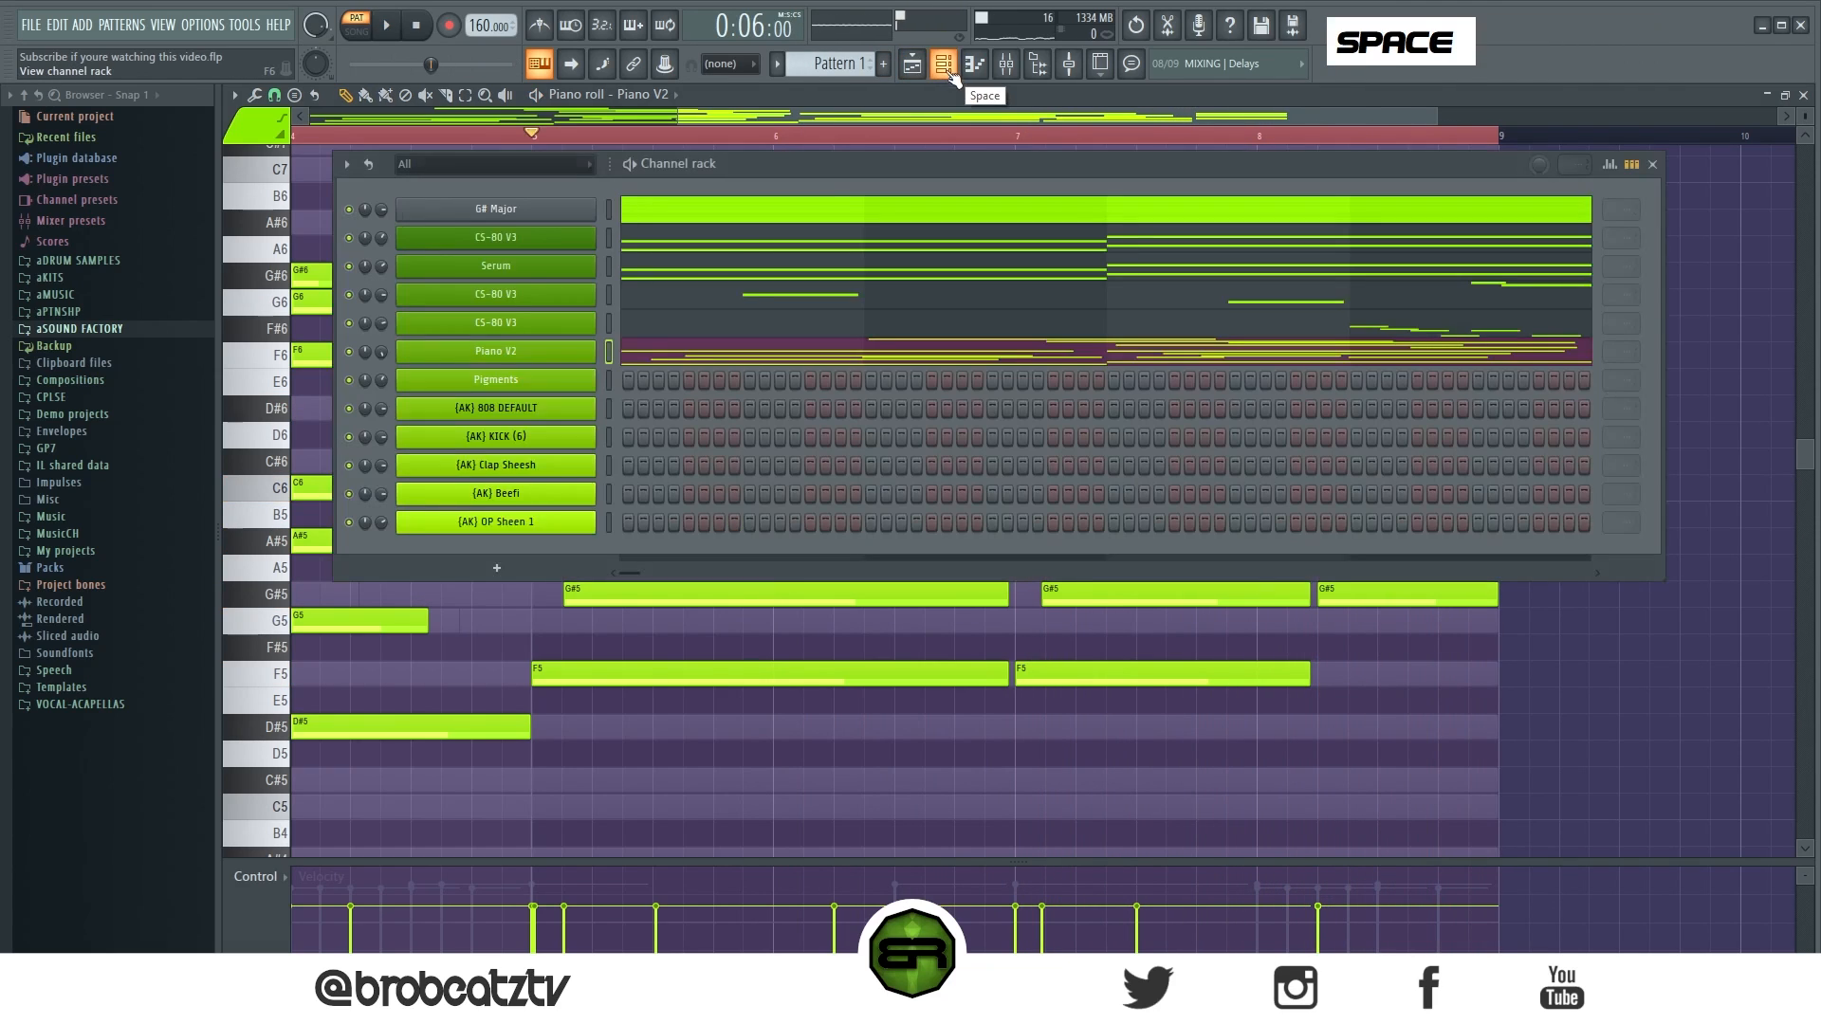
{"action": "right_click", "coordinate": [383, 350]}
{"action": "left_click", "coordinate": [403, 359]}
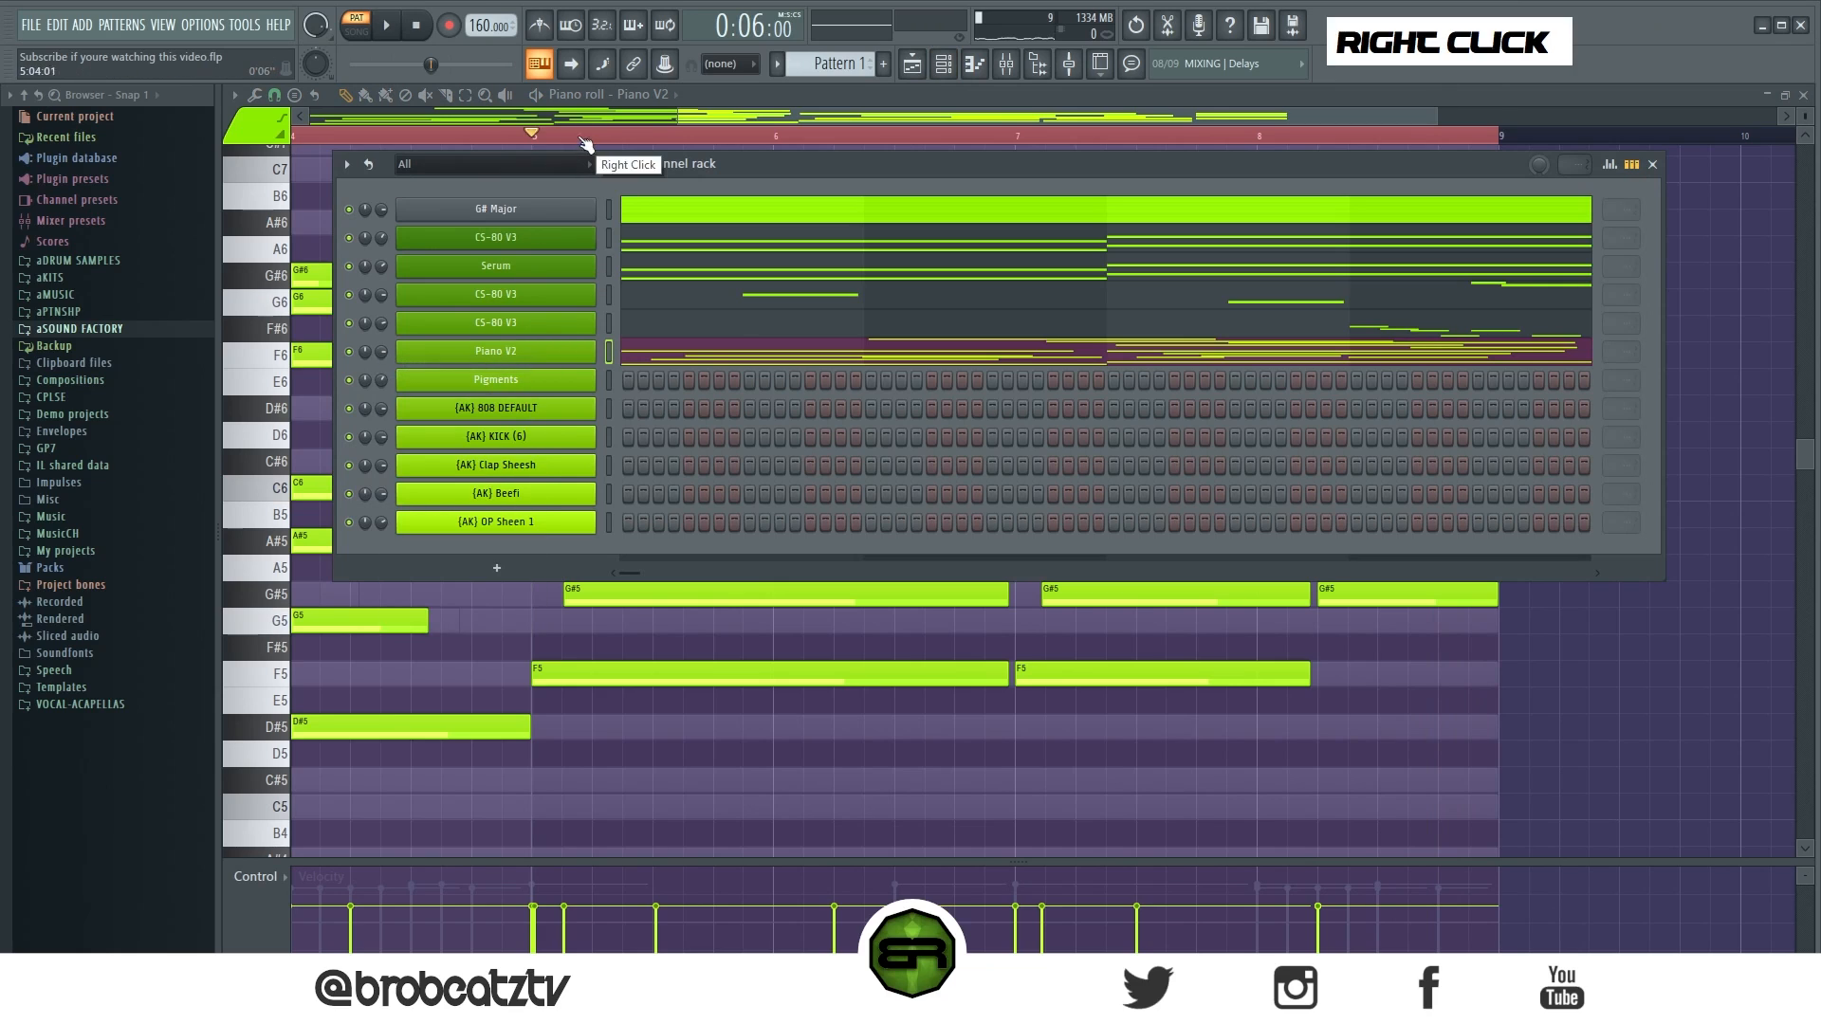
{"action": "left_click_drag", "start_coordinate": [610, 133], "coordinate": [0, 146]}
{"action": "right_click", "coordinate": [582, 277], "text": "ctrl"}
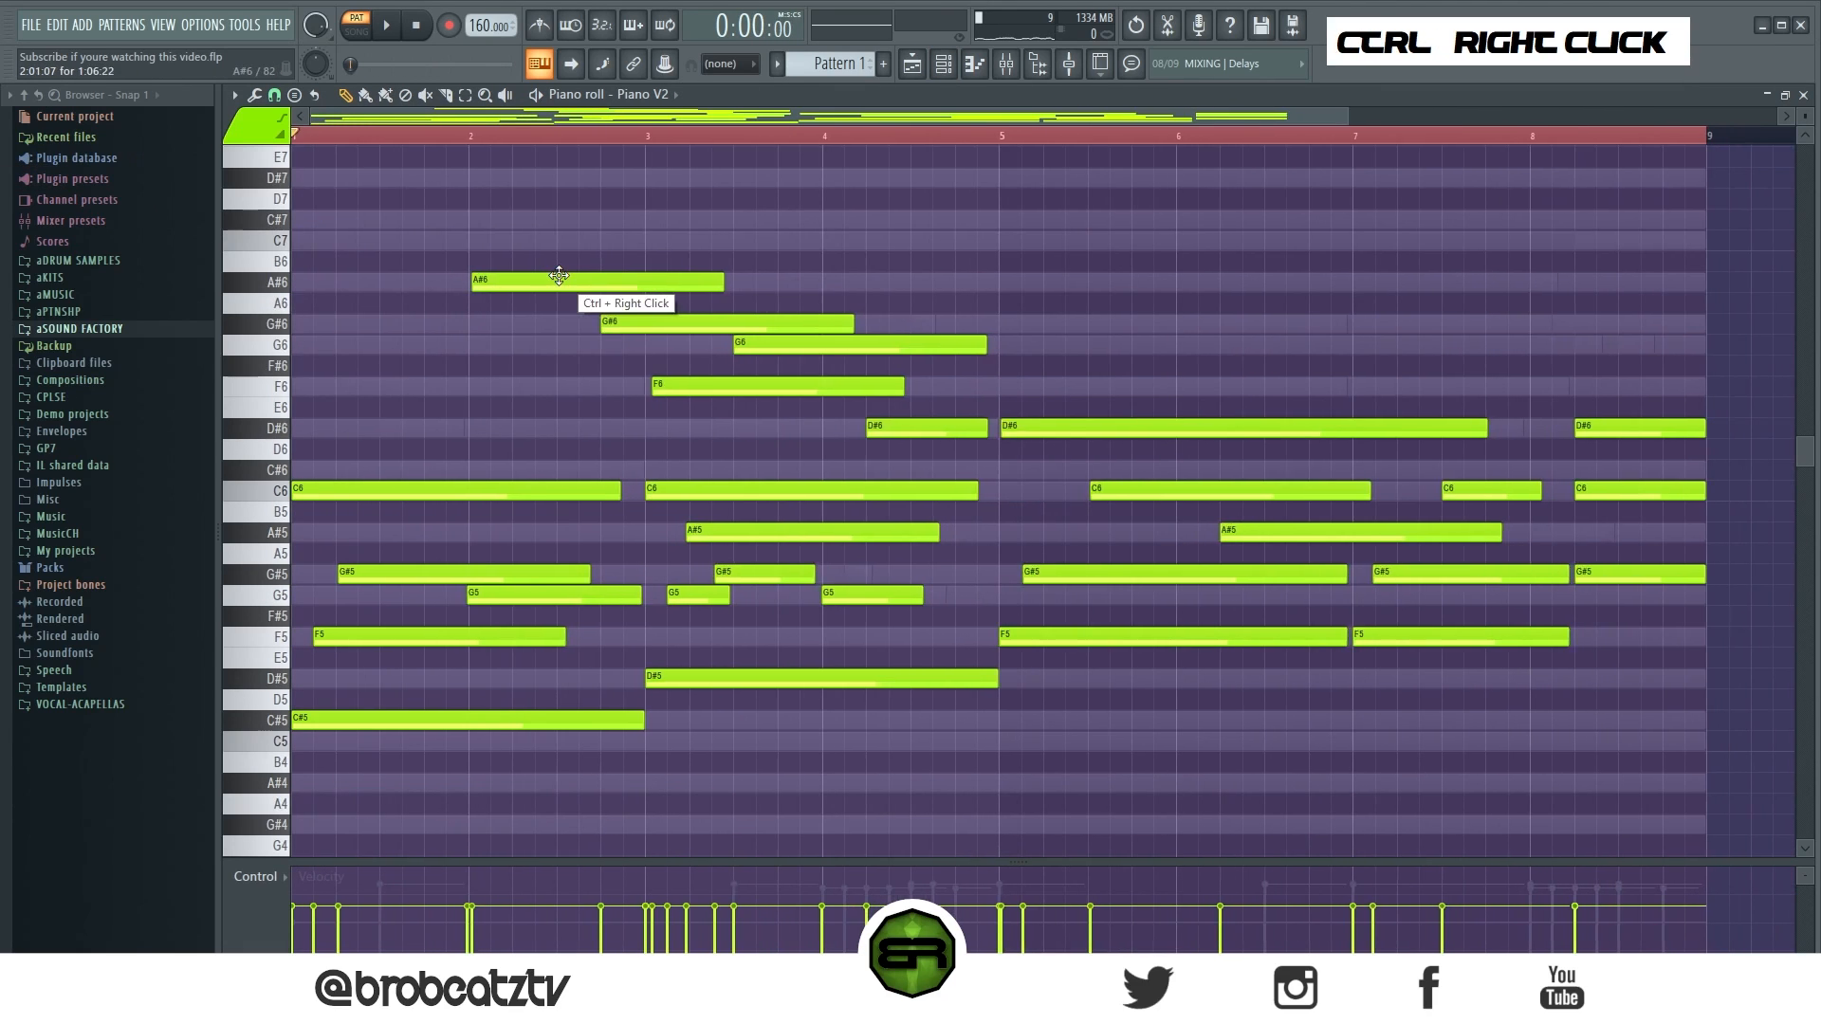
{"action": "key", "text": "space"}
{"action": "left_click", "coordinate": [945, 65]}
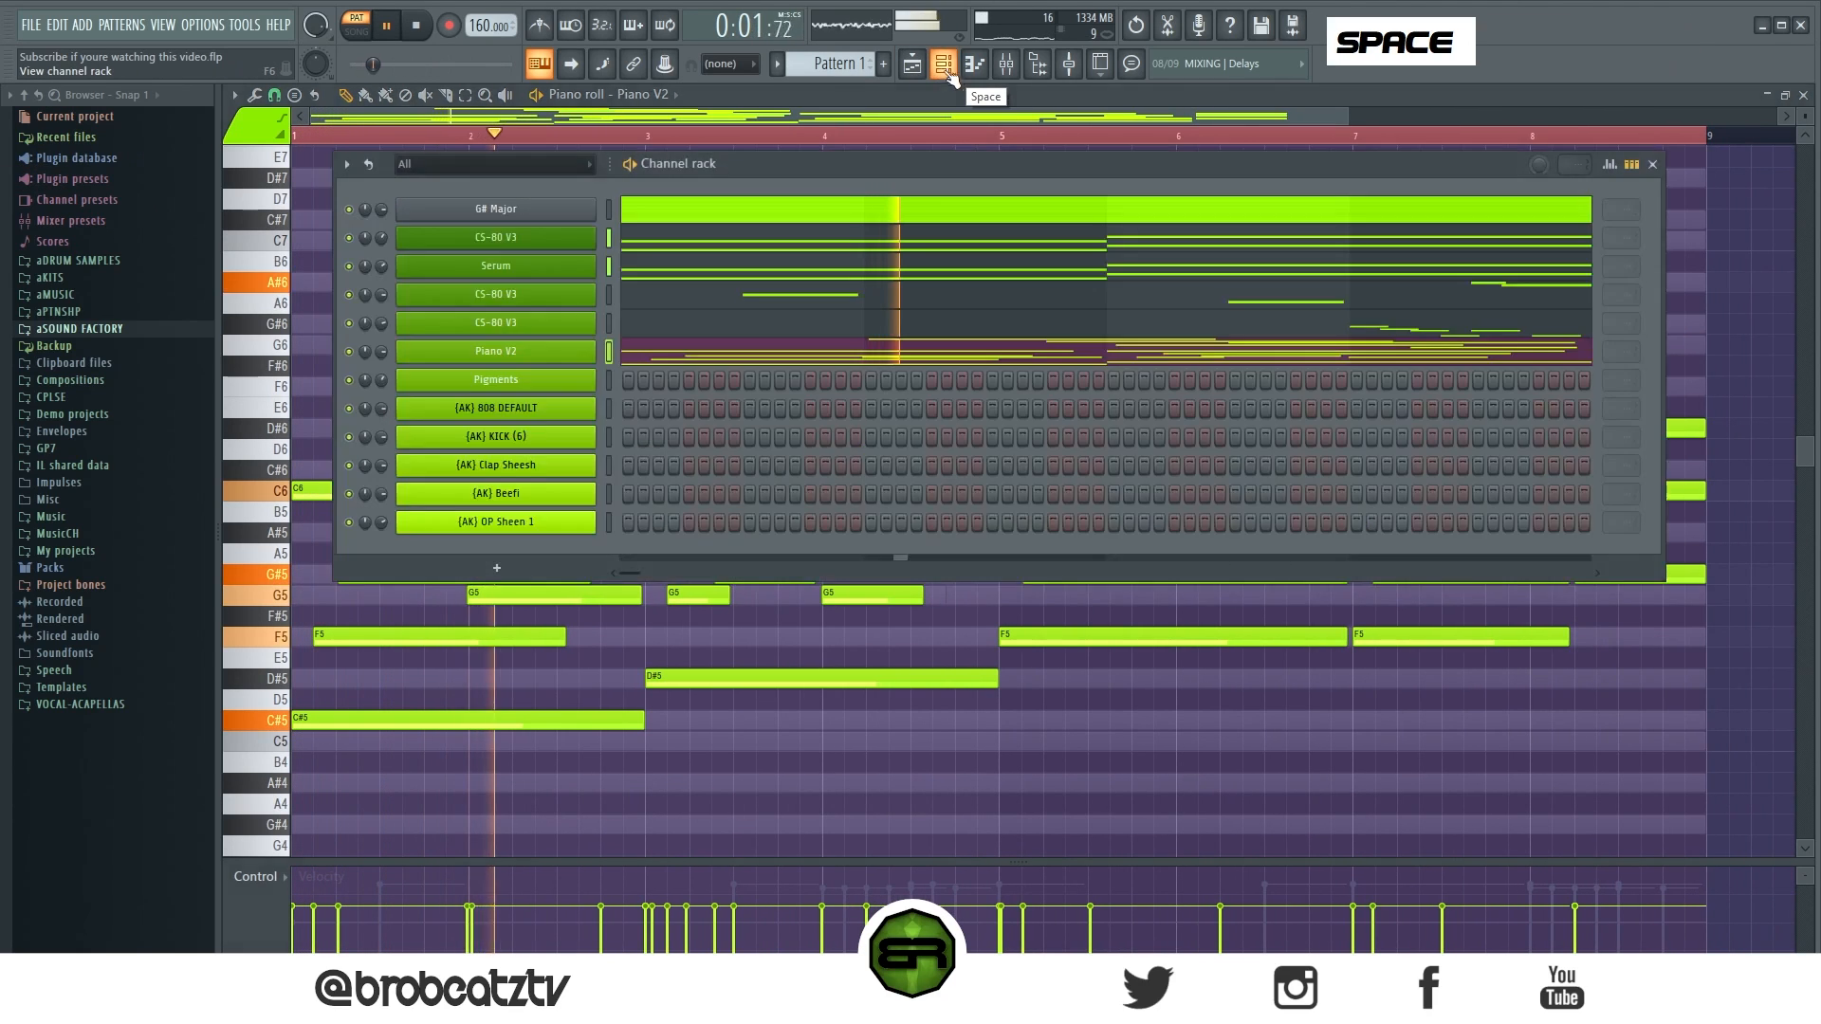
{"action": "scroll", "coordinate": [379, 351], "scroll_direction": "up", "scroll_amount": 3}
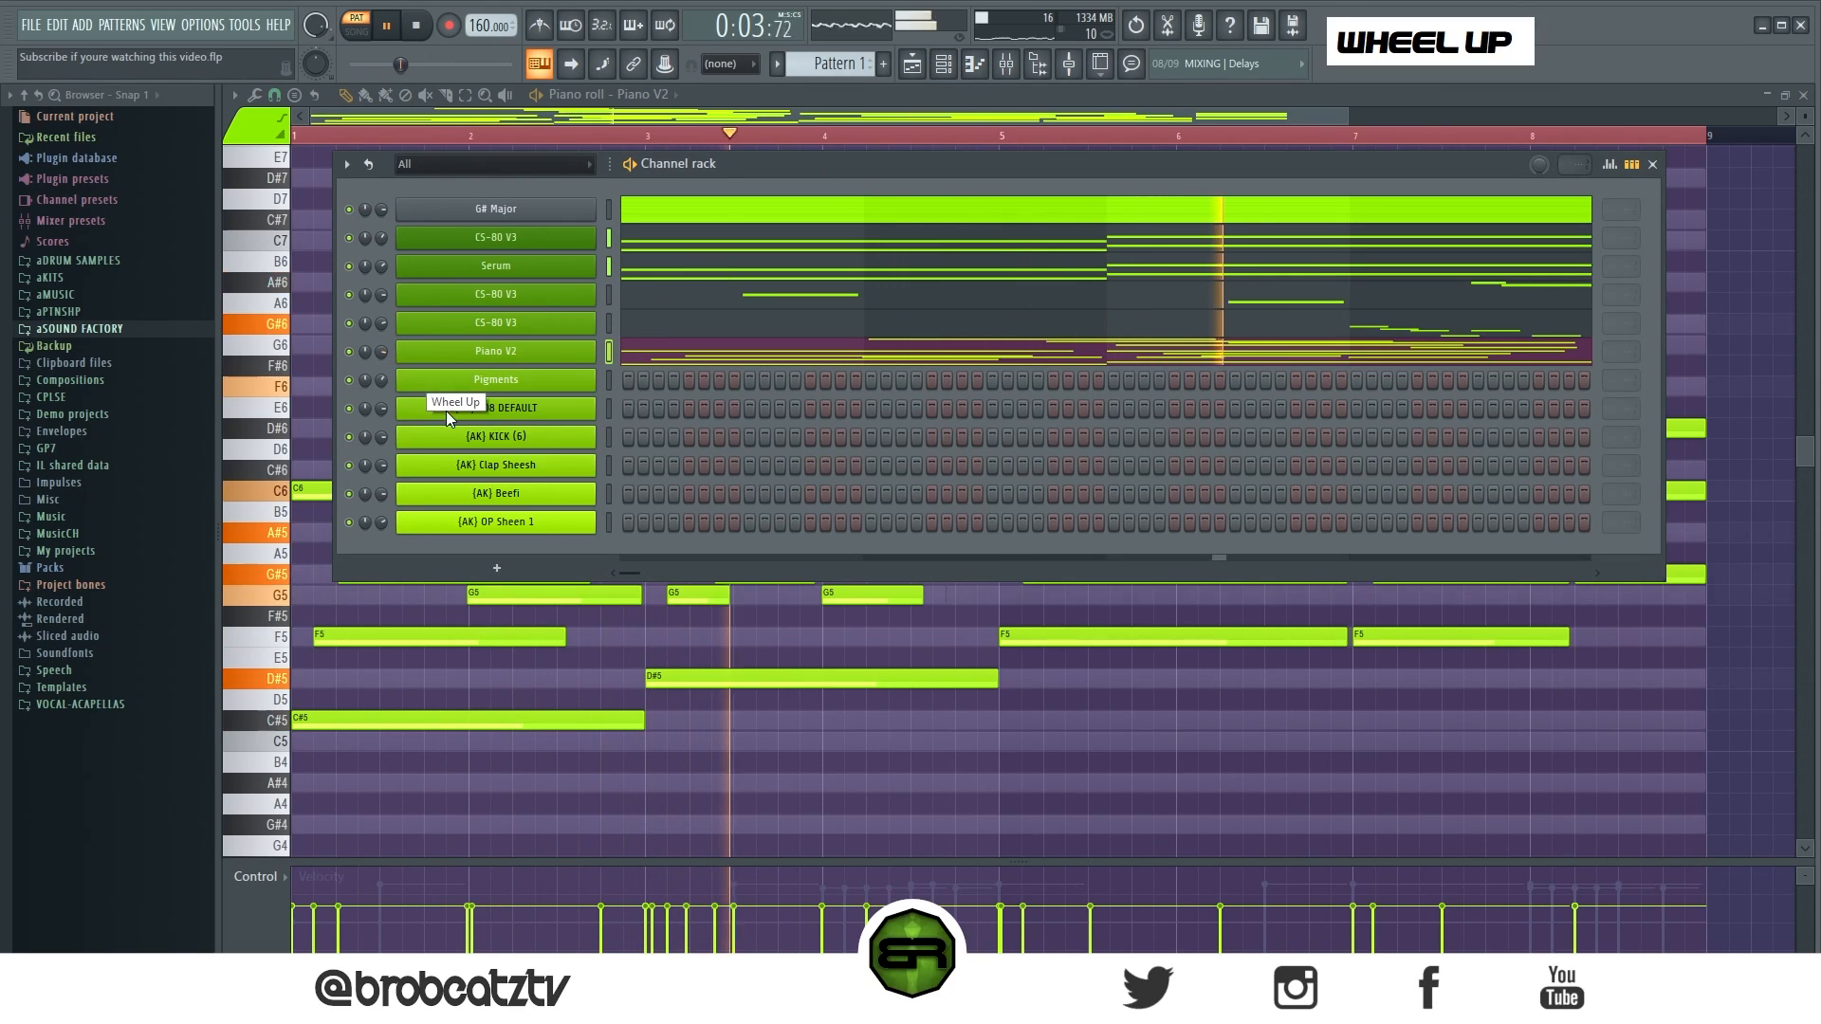
{"action": "left_click_drag", "start_coordinate": [381, 352], "coordinate": [381, 363]}
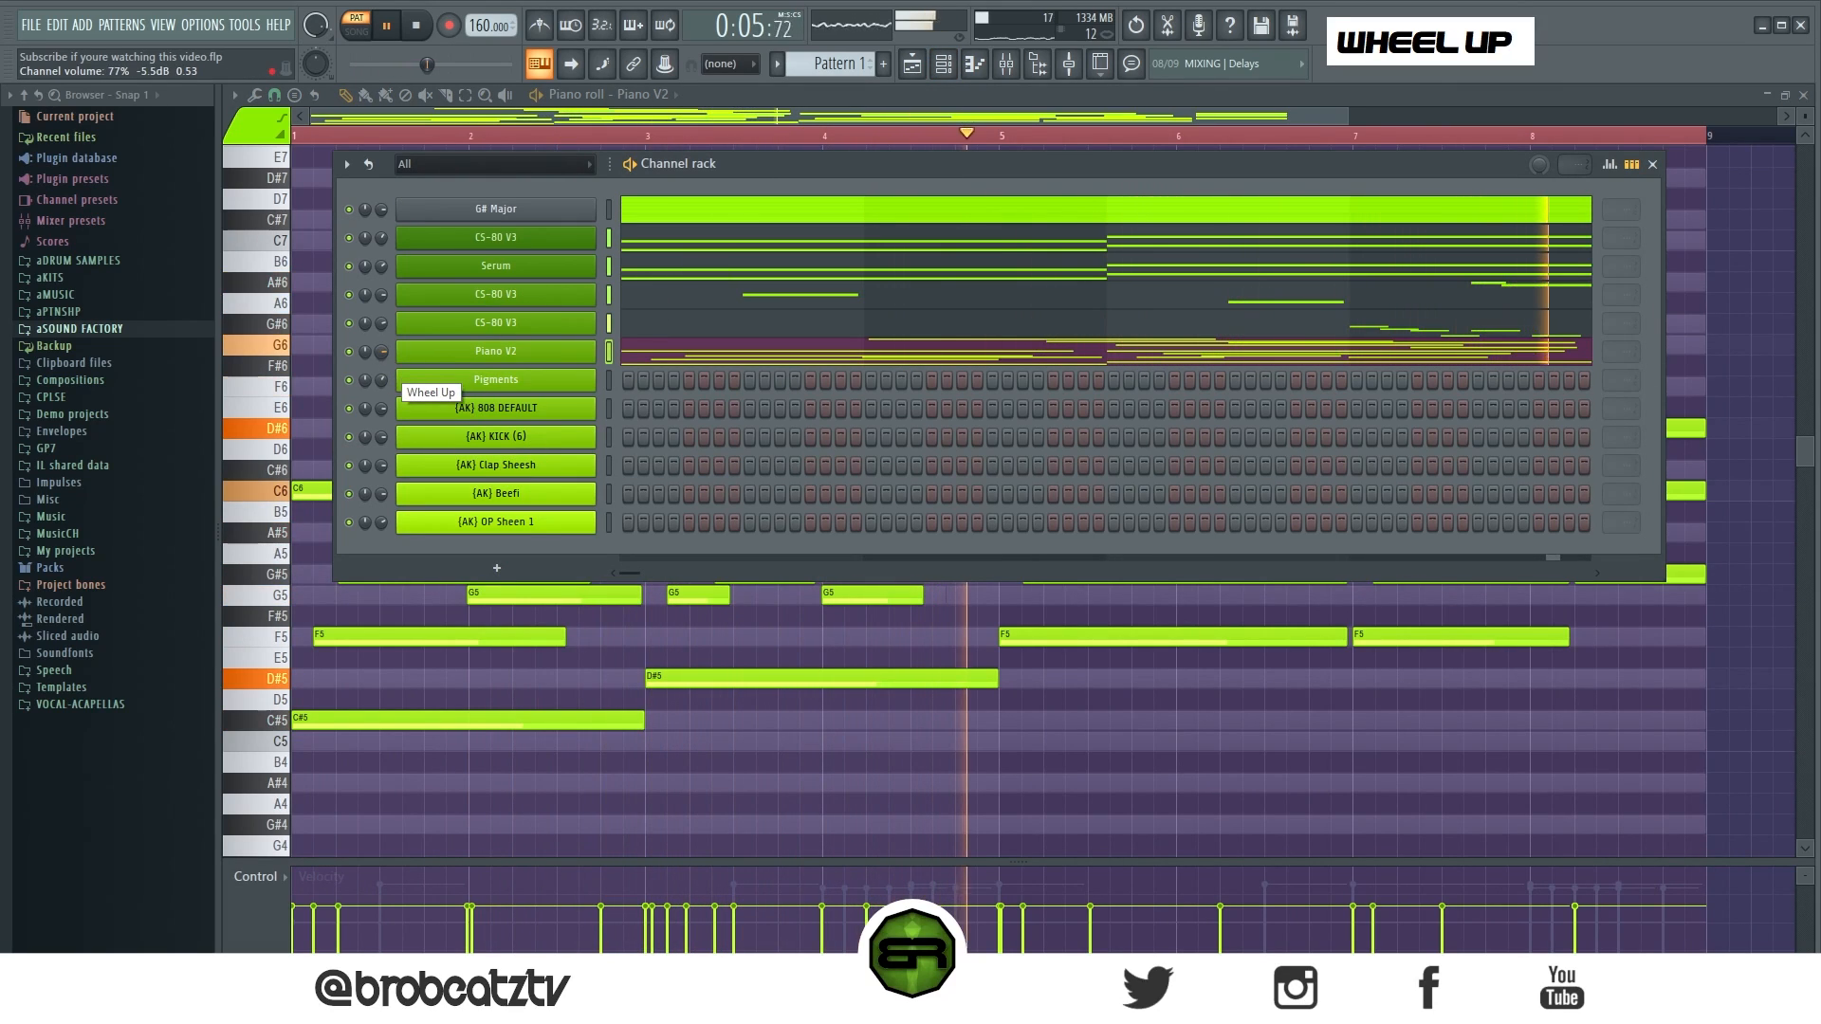
{"action": "right_click", "coordinate": [1135, 751]}
{"action": "key", "text": "space"}
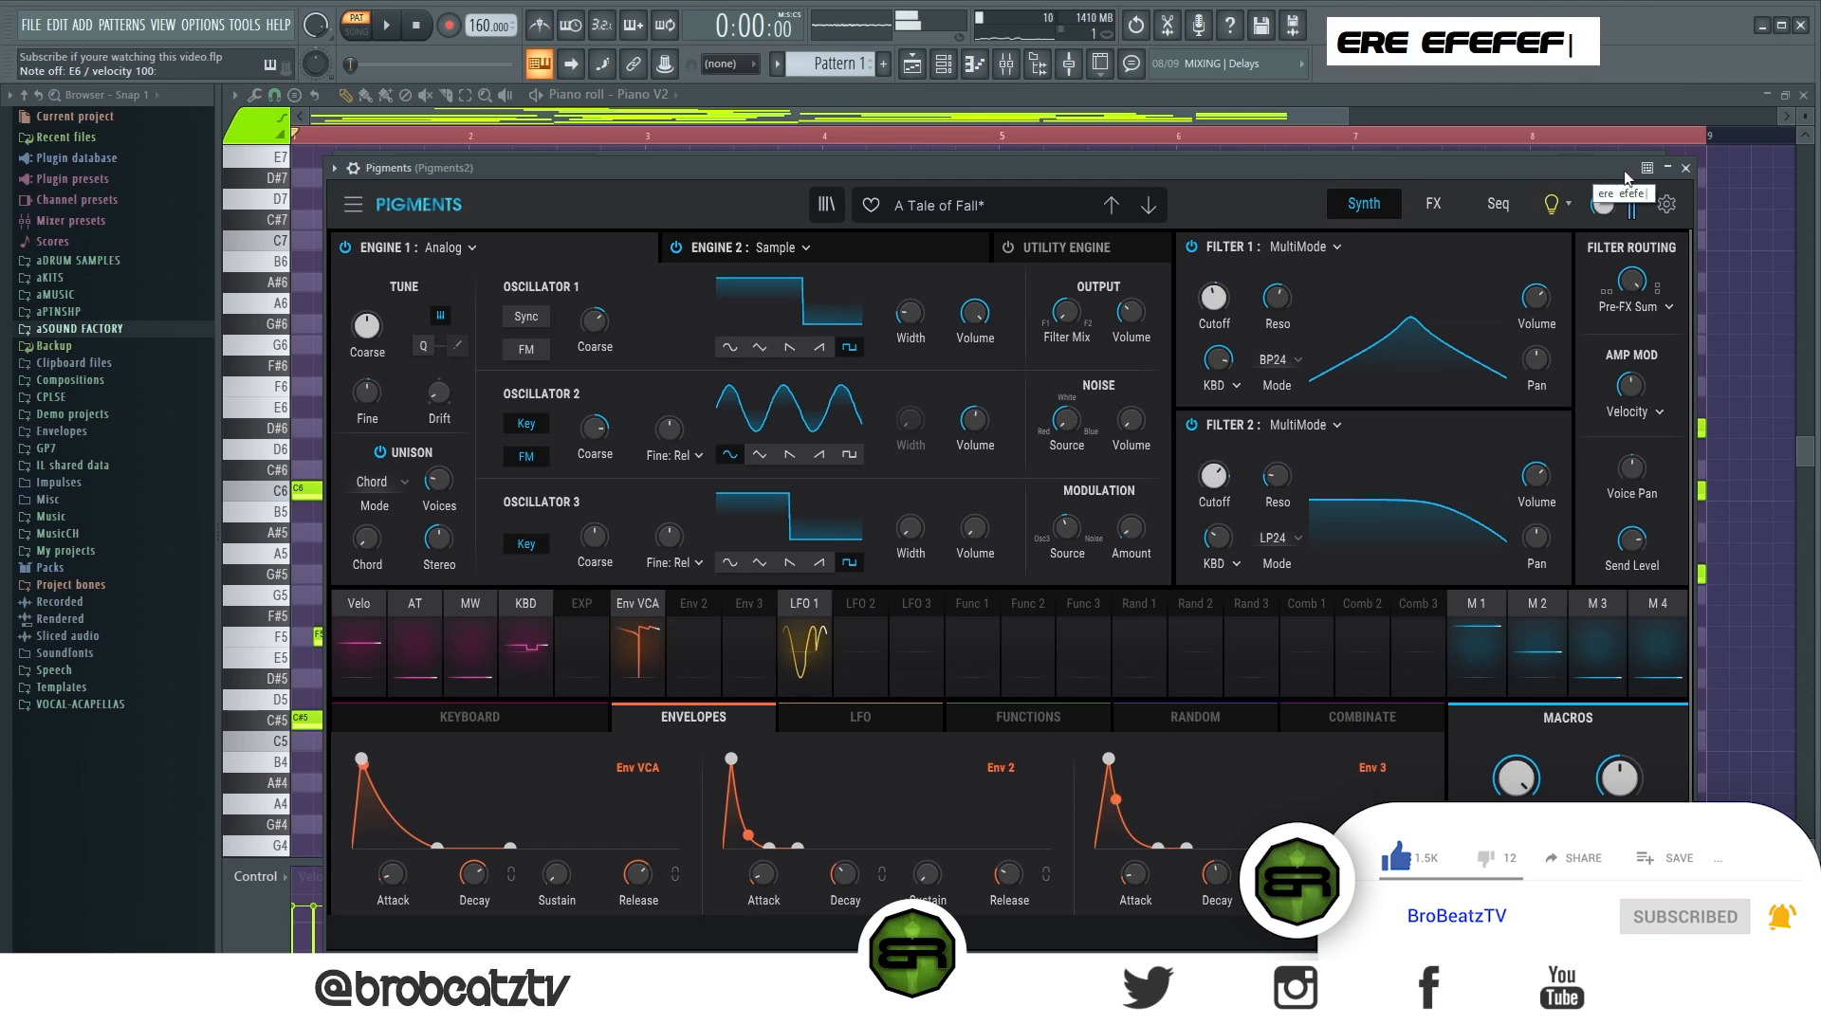
Open the Pigments channel's piano roll, clear the time selection and play the pattern from bar 1.
{"action": "left_click", "coordinate": [1688, 169]}
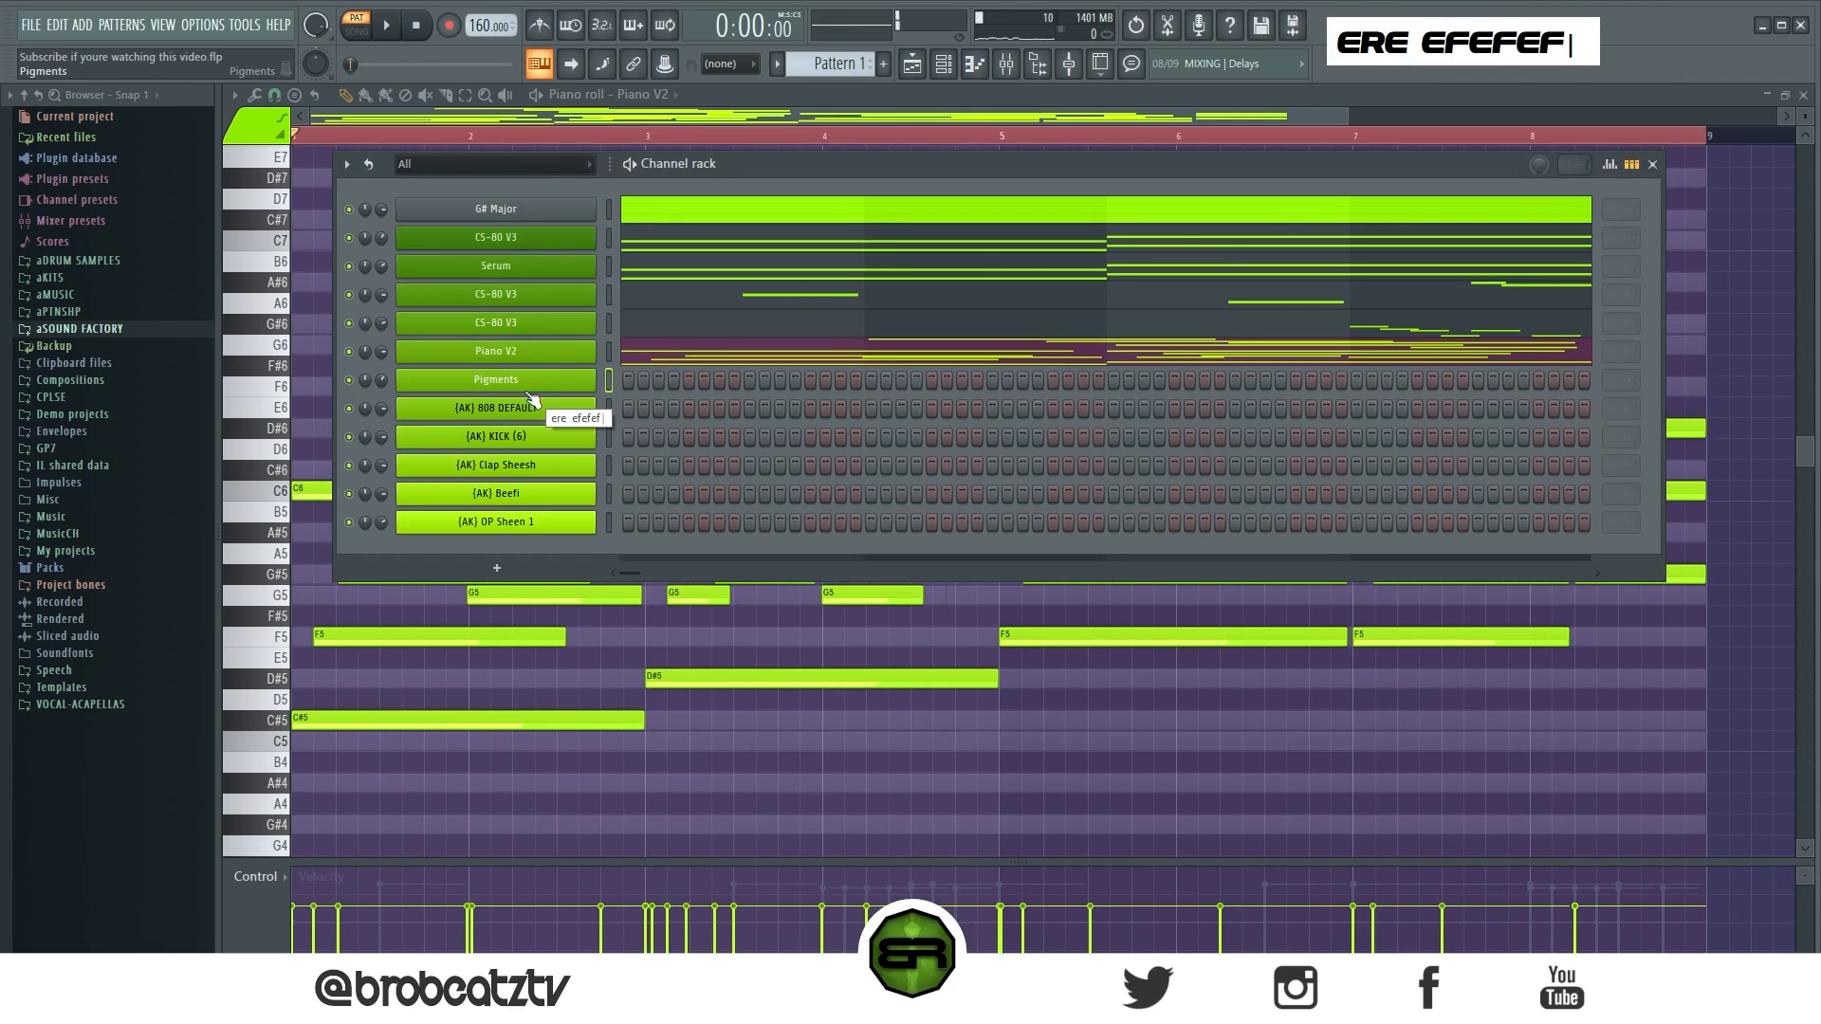
{"action": "right_click", "coordinate": [452, 378]}
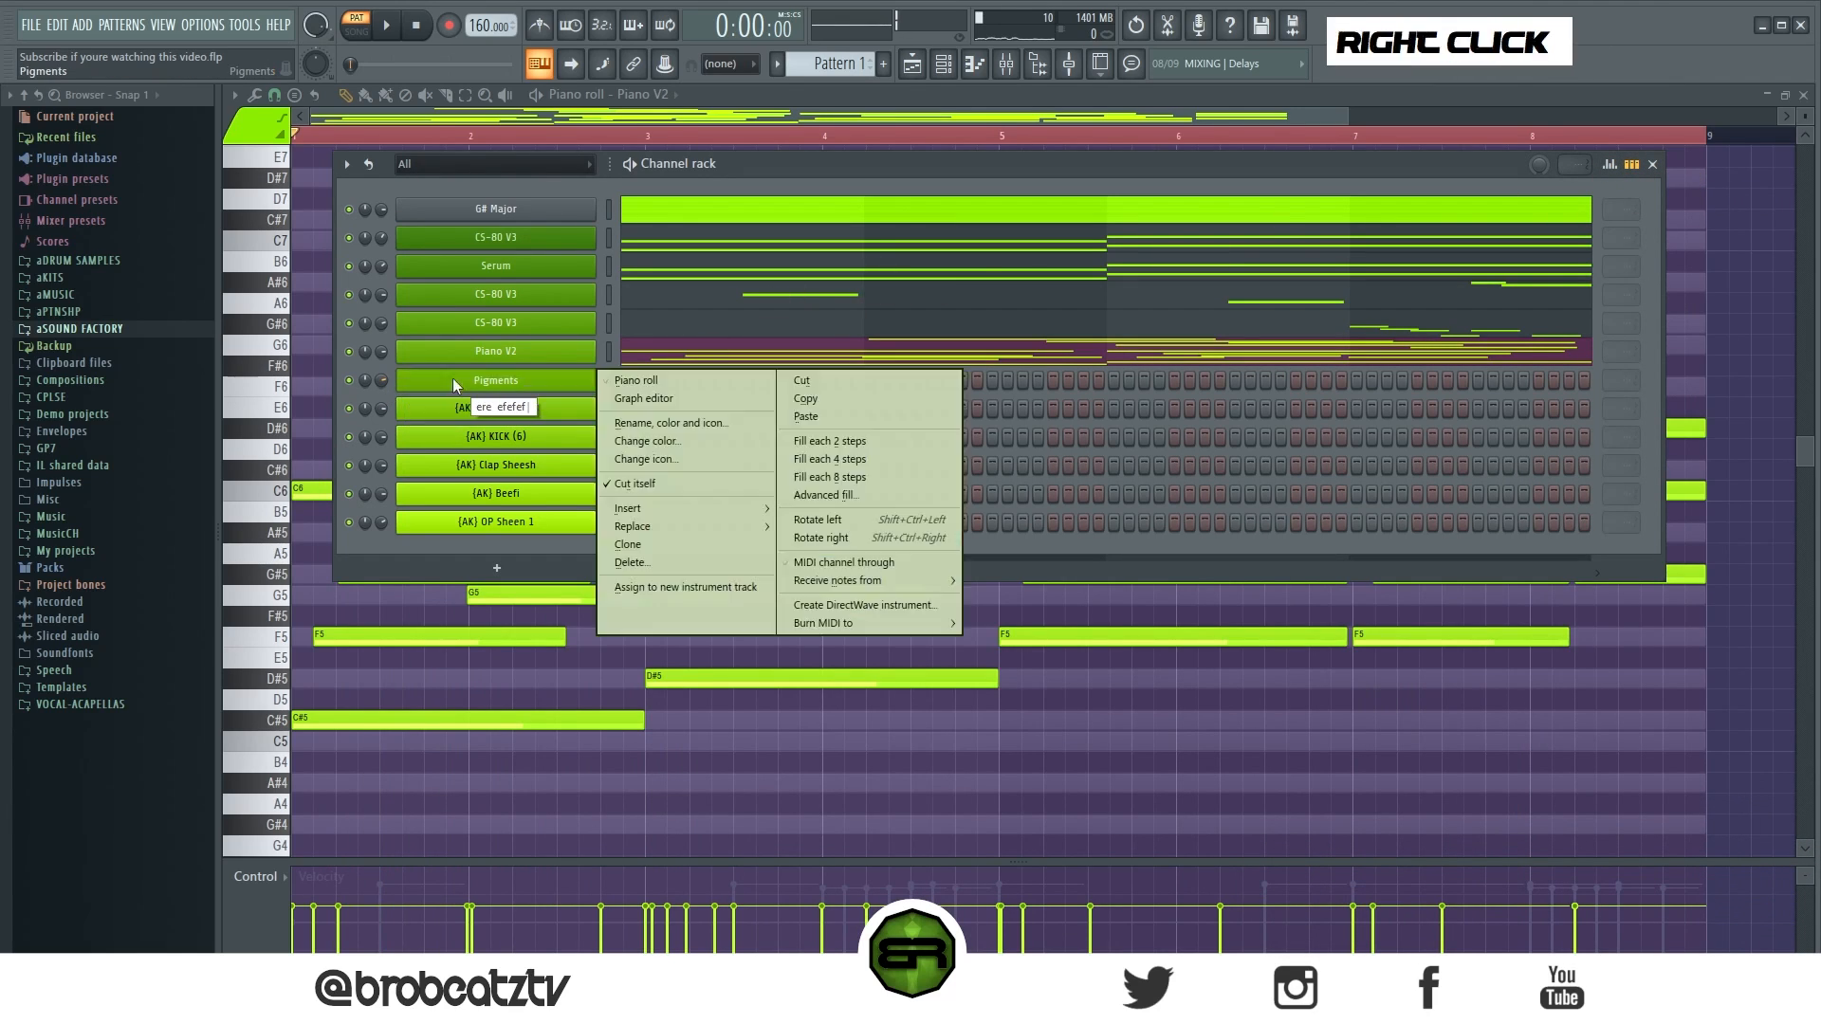
{"action": "left_click", "coordinate": [692, 379]}
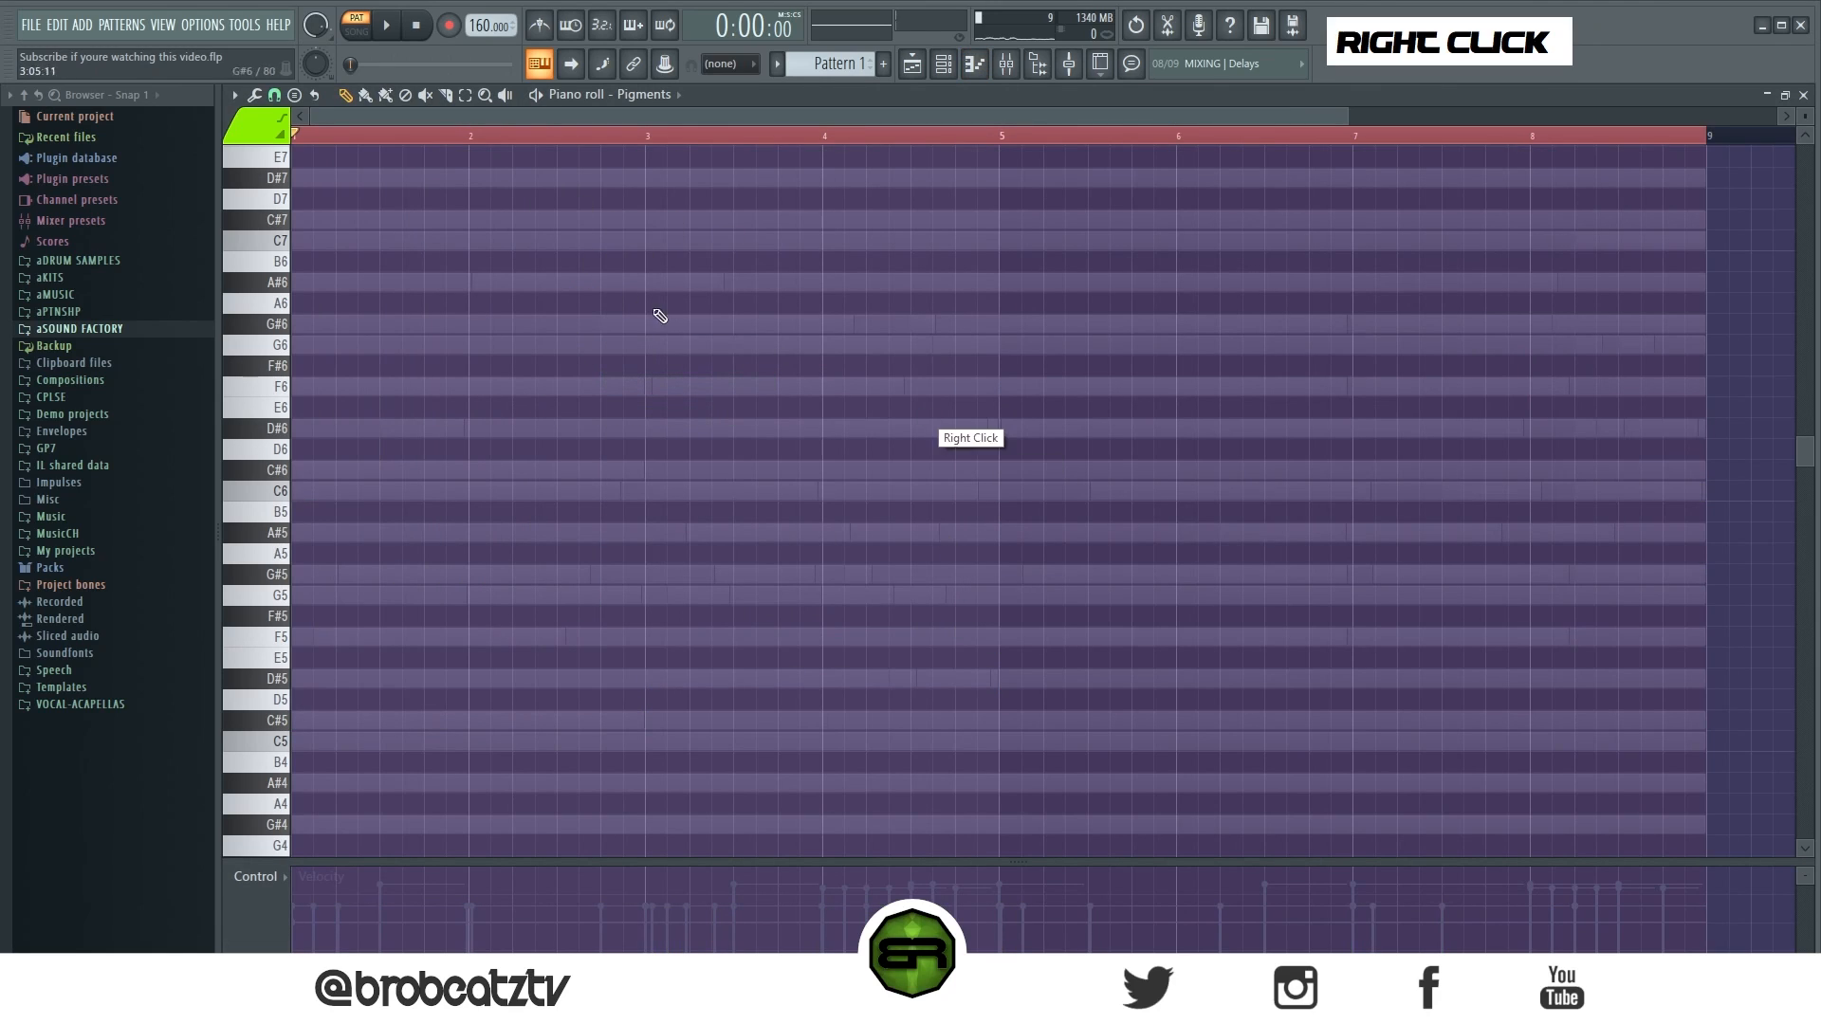
{"action": "double_click", "coordinate": [529, 136]}
{"action": "key", "text": "space"}
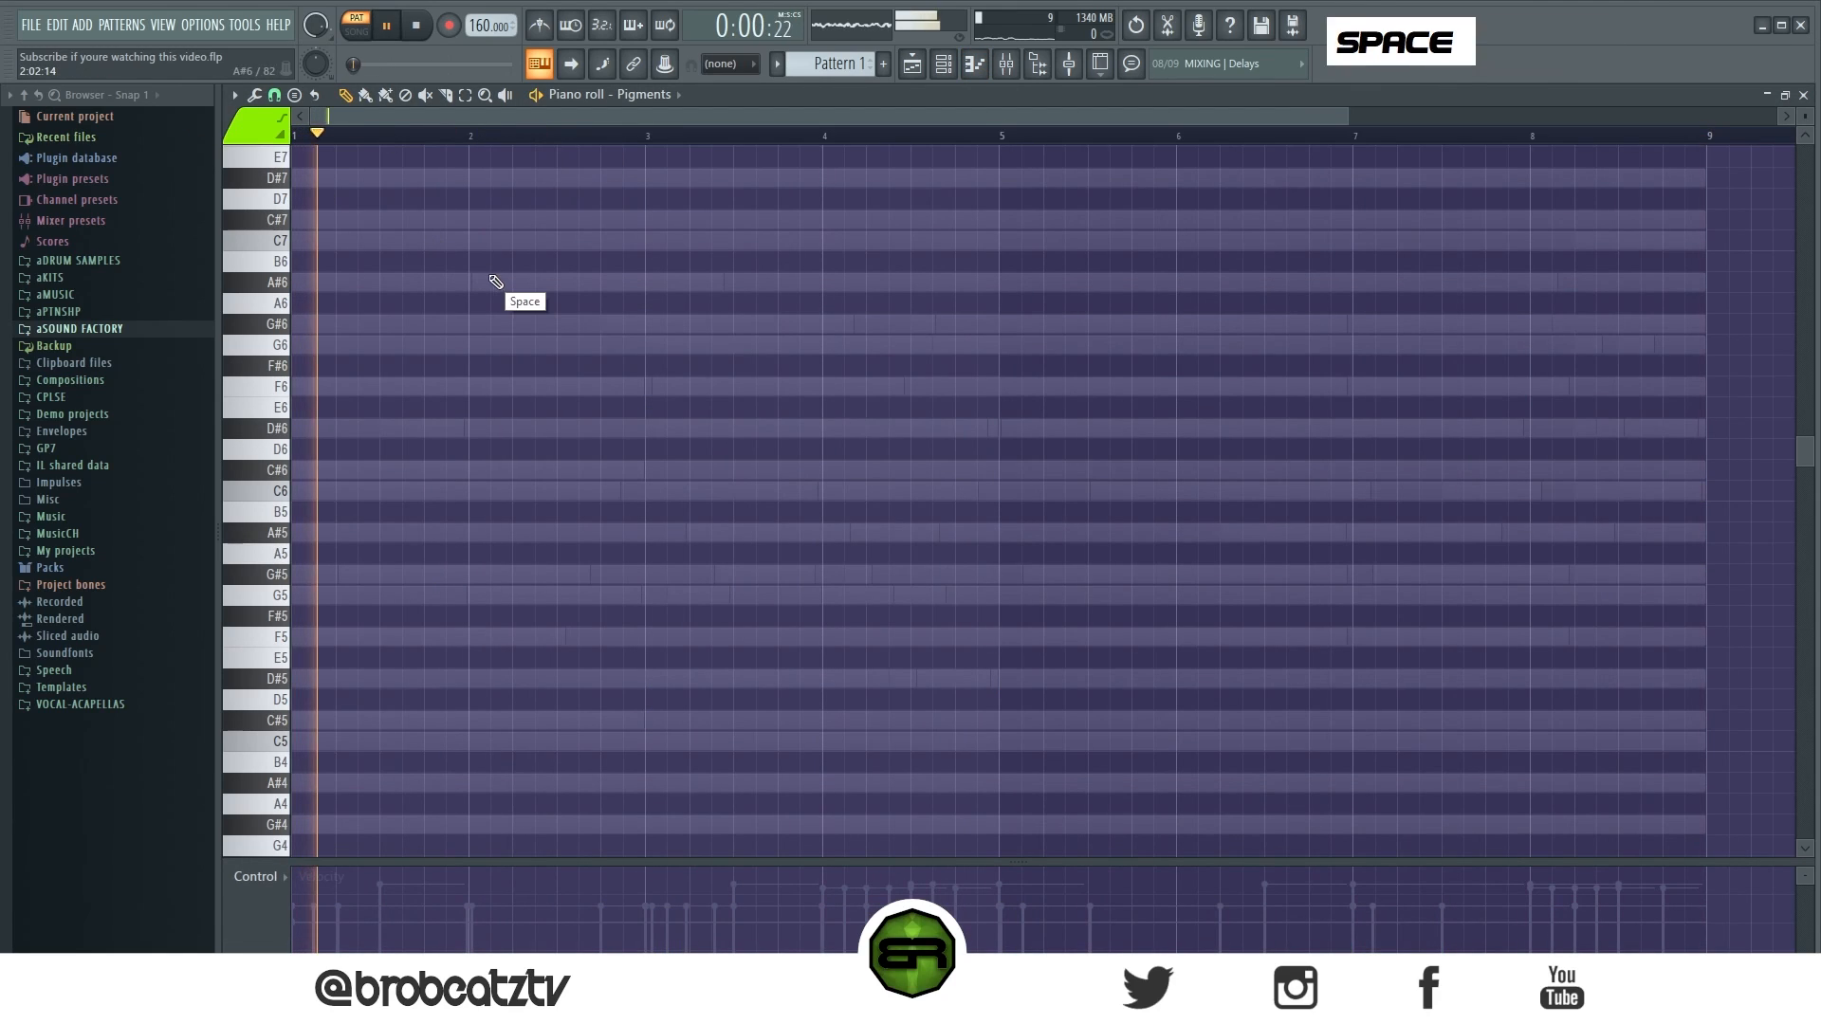
{"action": "key", "text": "space"}
{"action": "key", "text": "space"}
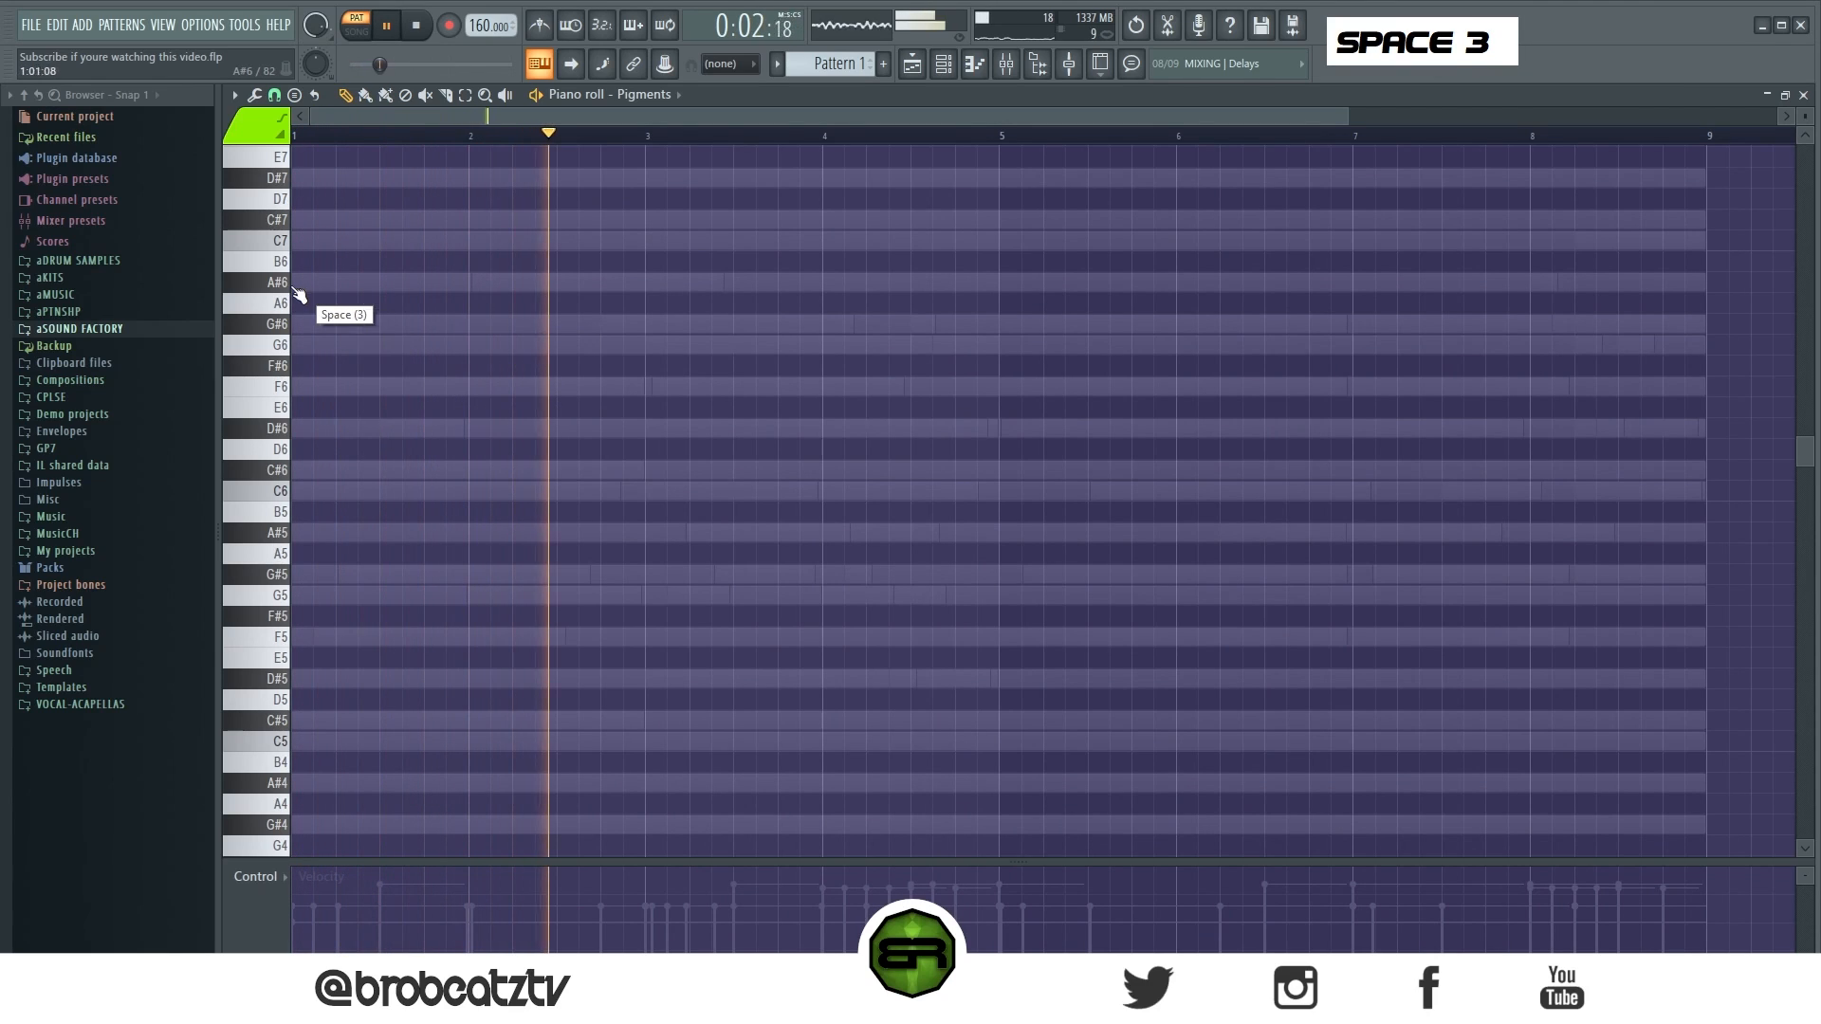
Add a short A#6 note at the start of bar 2 and play the pattern with it.
{"action": "left_click", "coordinate": [485, 286]}
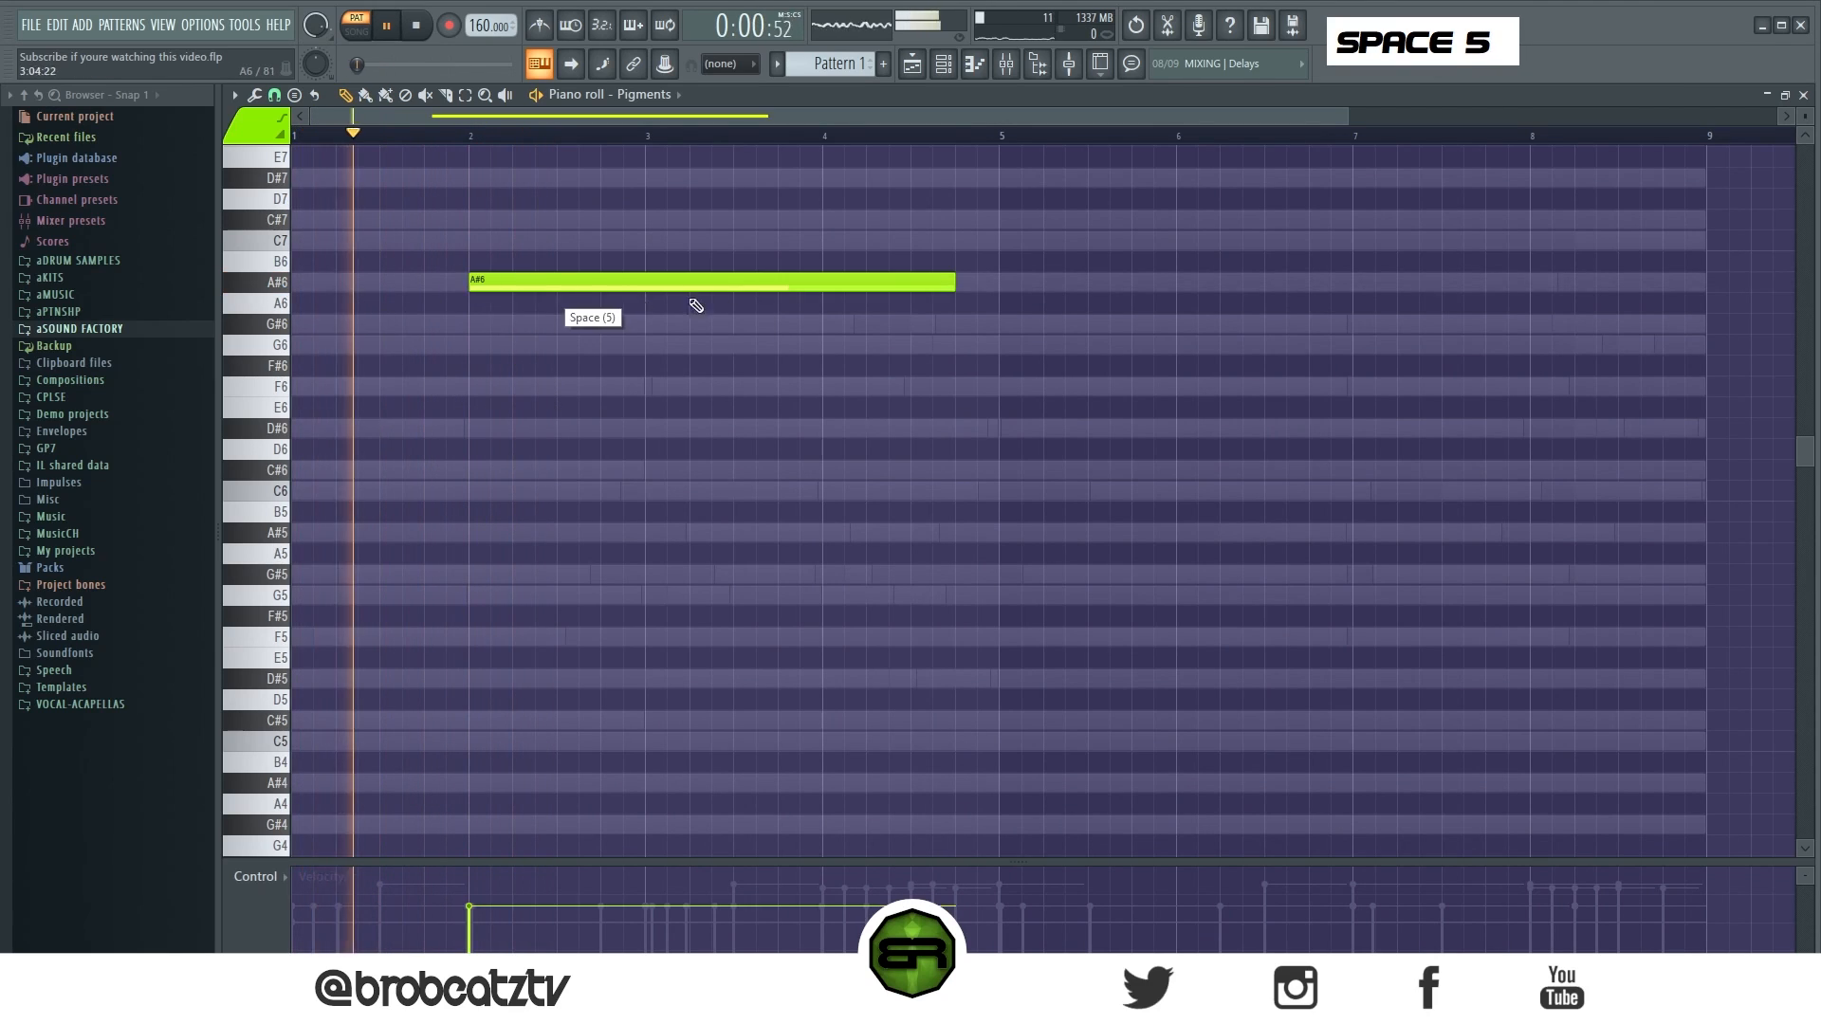
{"action": "left_click_drag", "start_coordinate": [951, 282], "coordinate": [496, 284]}
{"action": "key", "text": "space"}
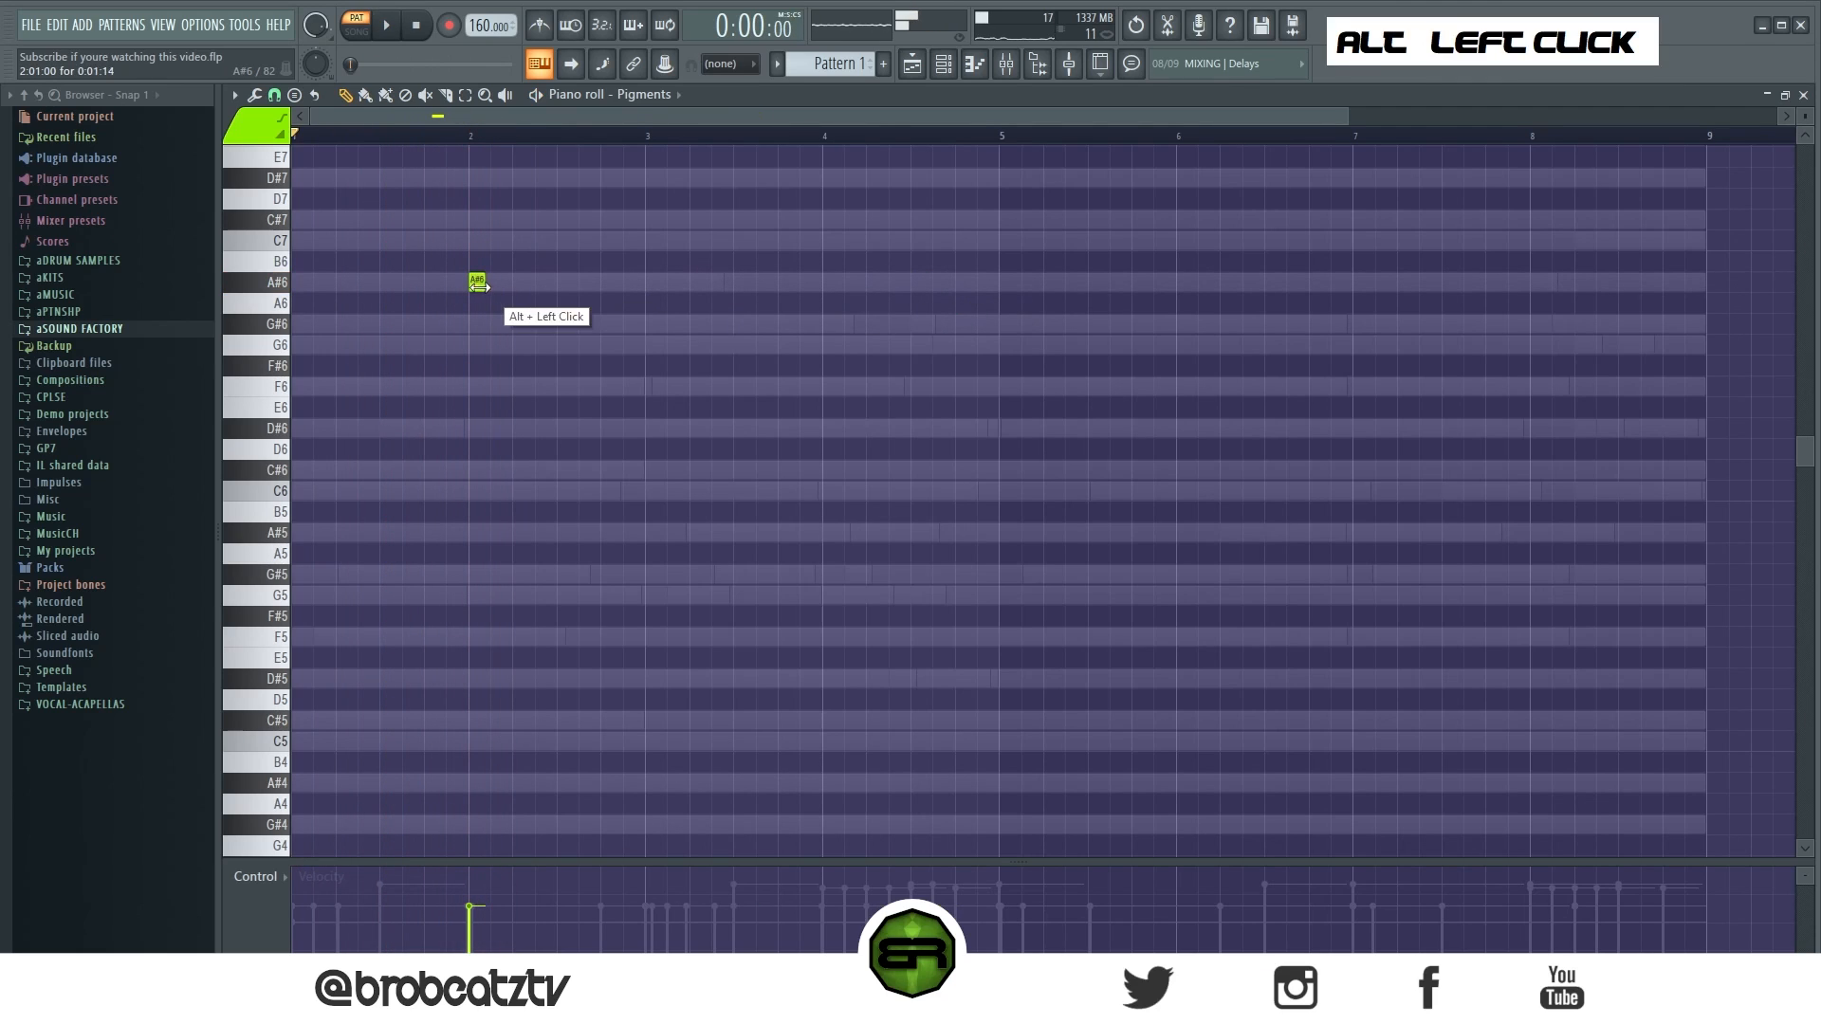
{"action": "left_click_drag", "start_coordinate": [1804, 115], "coordinate": [1803, 100]}
{"action": "left_click_drag", "start_coordinate": [1344, 113], "coordinate": [1138, 113]}
{"action": "key", "text": "space"}
{"action": "right_click", "coordinate": [927, 382]}
{"action": "key", "text": "space"}
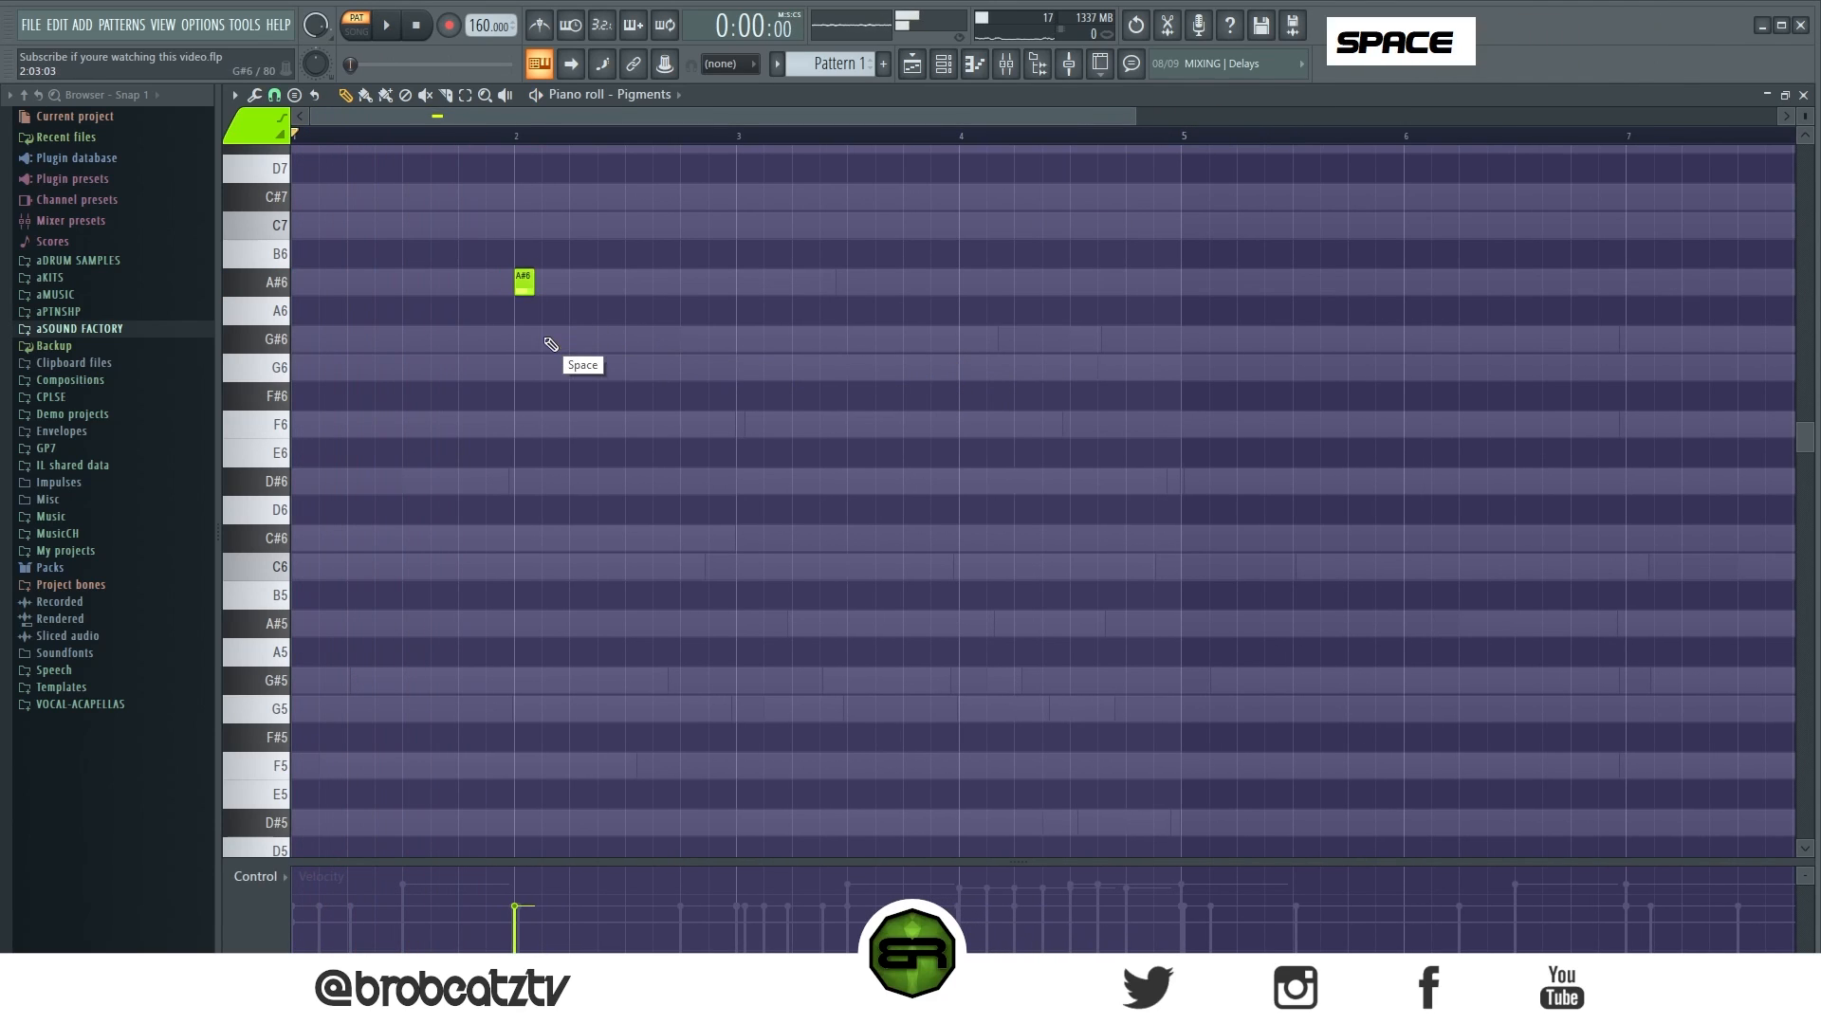
Follow the A#6 in bar 2 with short G#6, G6 and D#6 notes and a long F6 from mid-bar 2 to bar 4.
{"action": "double_click", "coordinate": [550, 340]}
{"action": "double_click", "coordinate": [576, 368]}
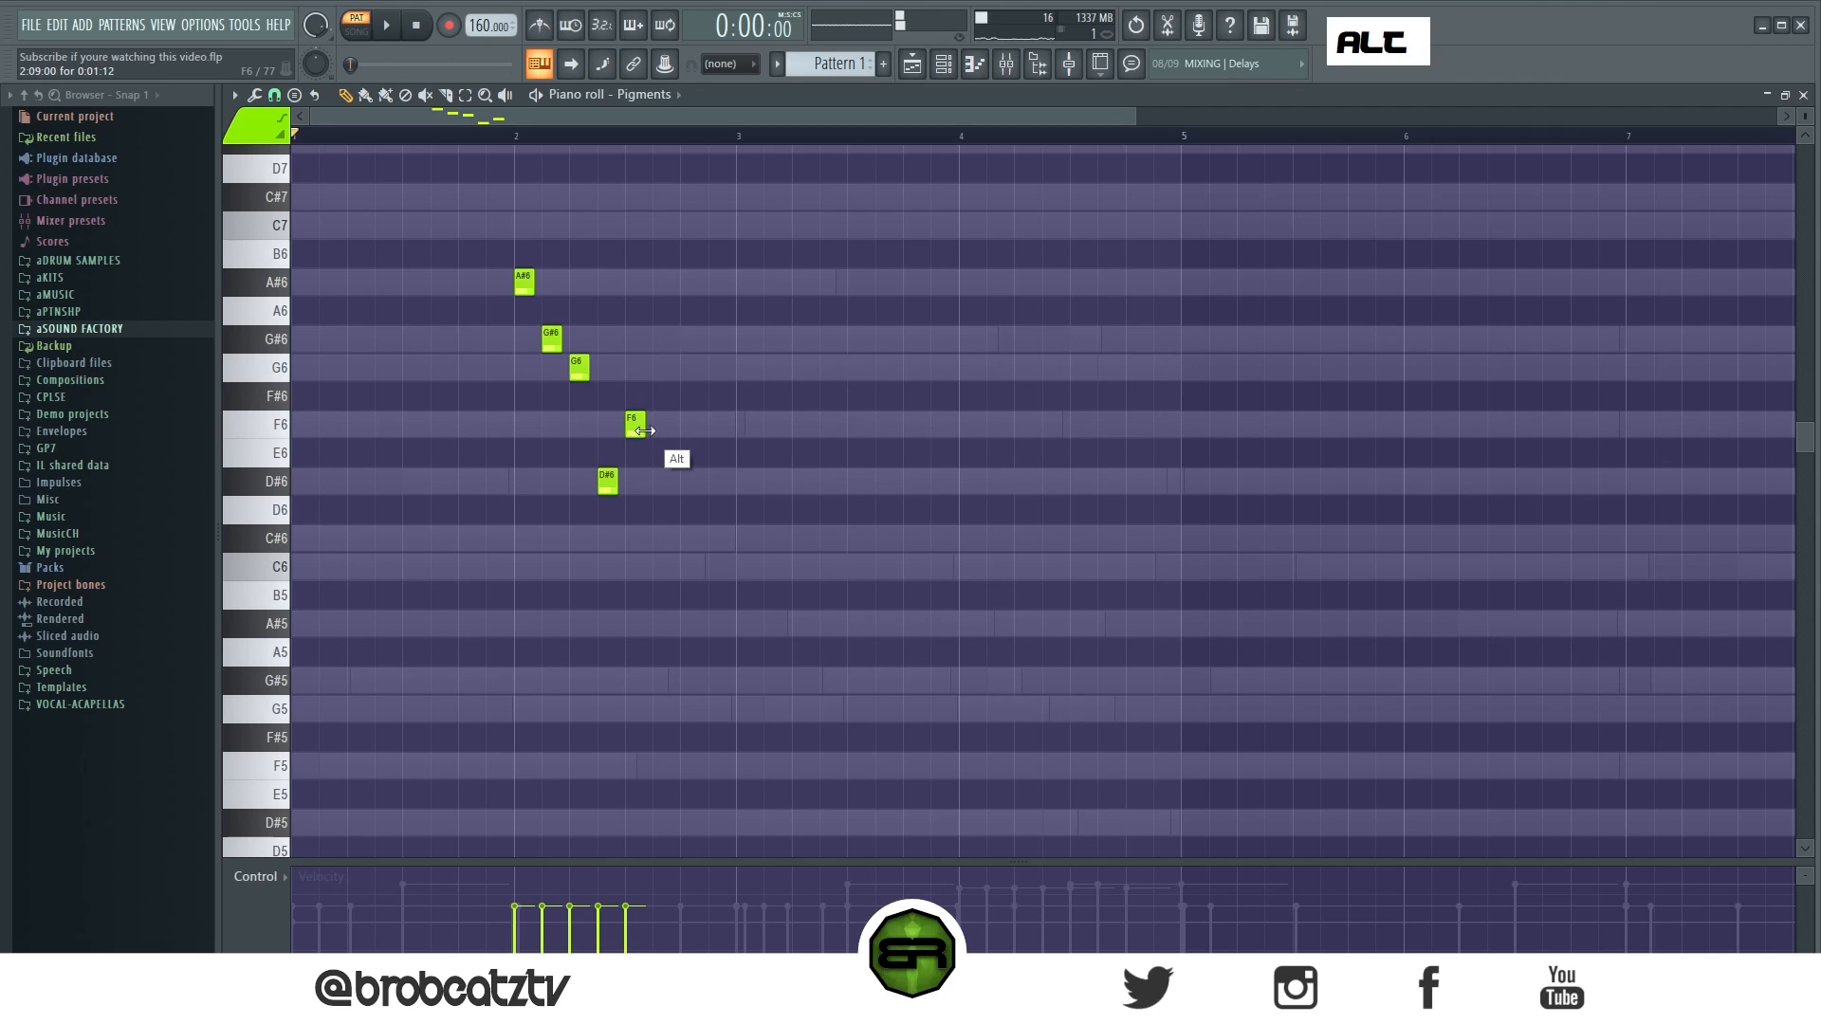
{"action": "left_click_drag", "start_coordinate": [644, 430], "coordinate": [951, 431]}
{"action": "key", "text": "space"}
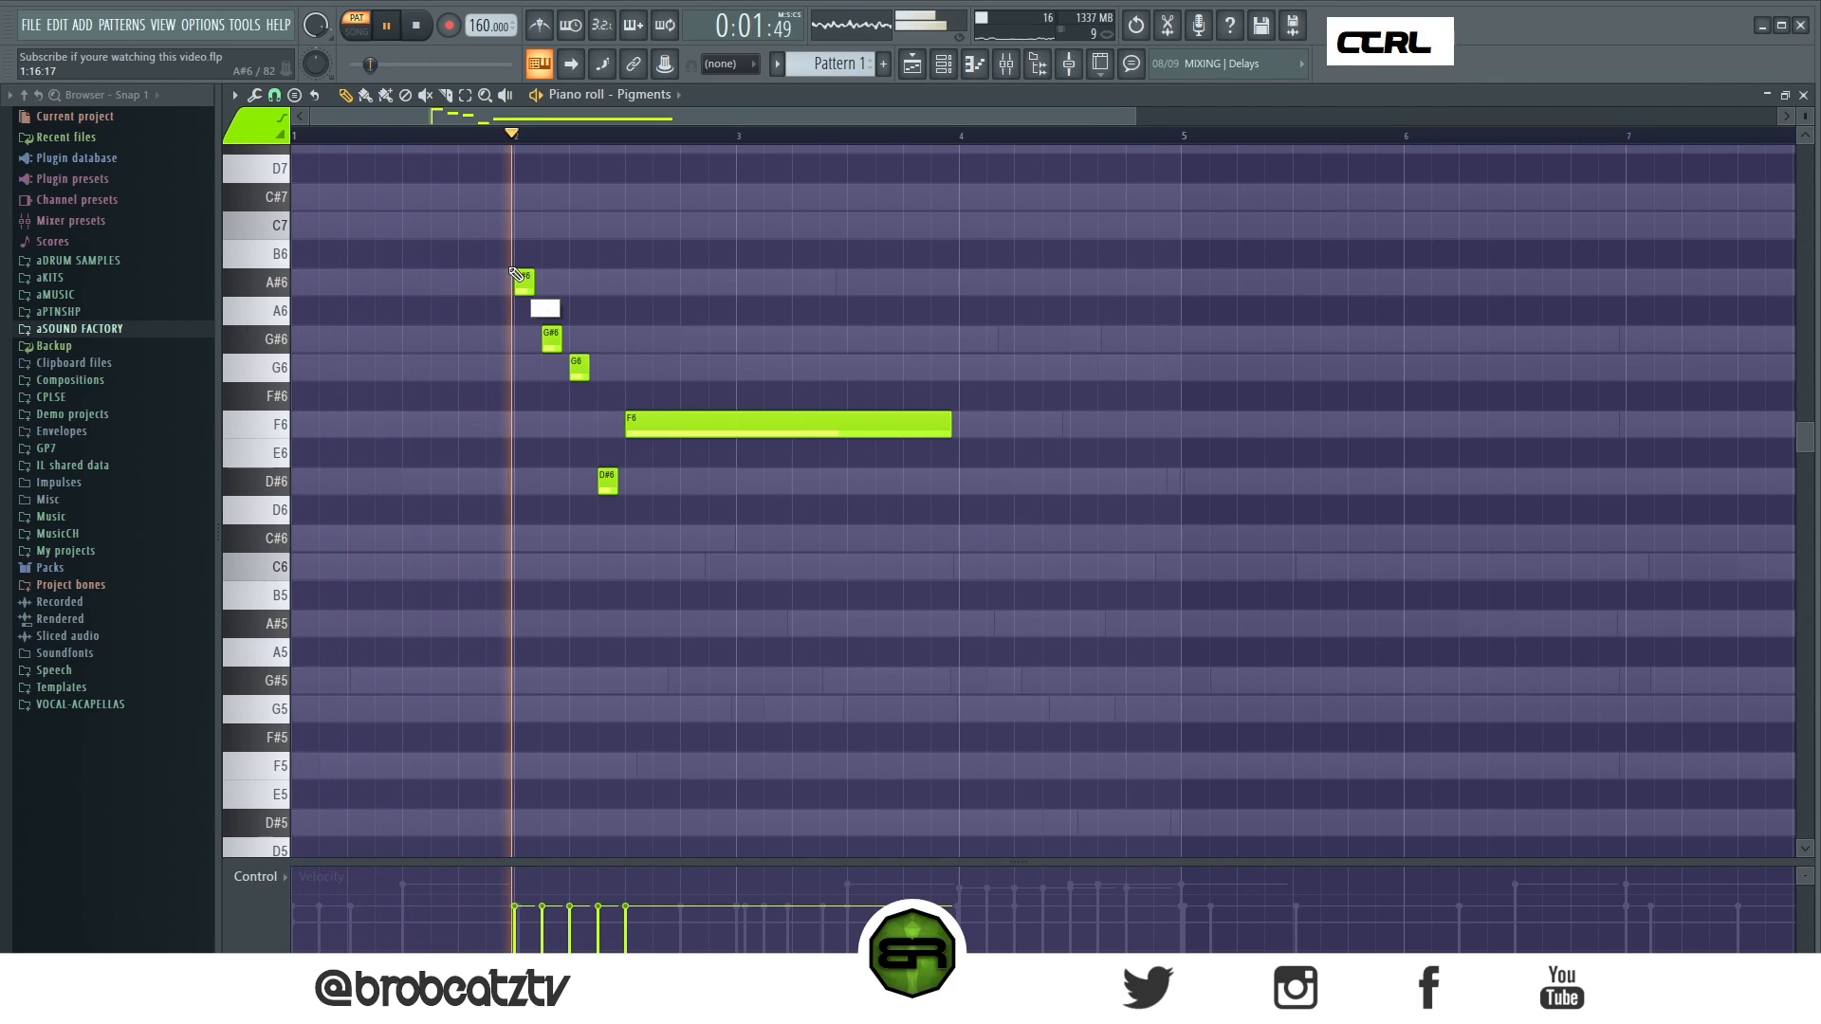
Copy the short A#6 and G#6 notes from bar 2 to the start of bar 4 and restart playback.
{"action": "mouse_move", "coordinate": [506, 242]}
{"action": "left_mouse_down"}
{"action": "mouse_move", "coordinate": [554, 348]}
{"action": "mouse_move", "coordinate": [1108, 347]}
{"action": "mouse_move", "coordinate": [998, 347]}
{"action": "left_mouse_up"}
{"action": "key", "text": "space"}
{"action": "key", "text": "space"}
{"action": "right_click", "coordinate": [1081, 476], "text": "shift"}
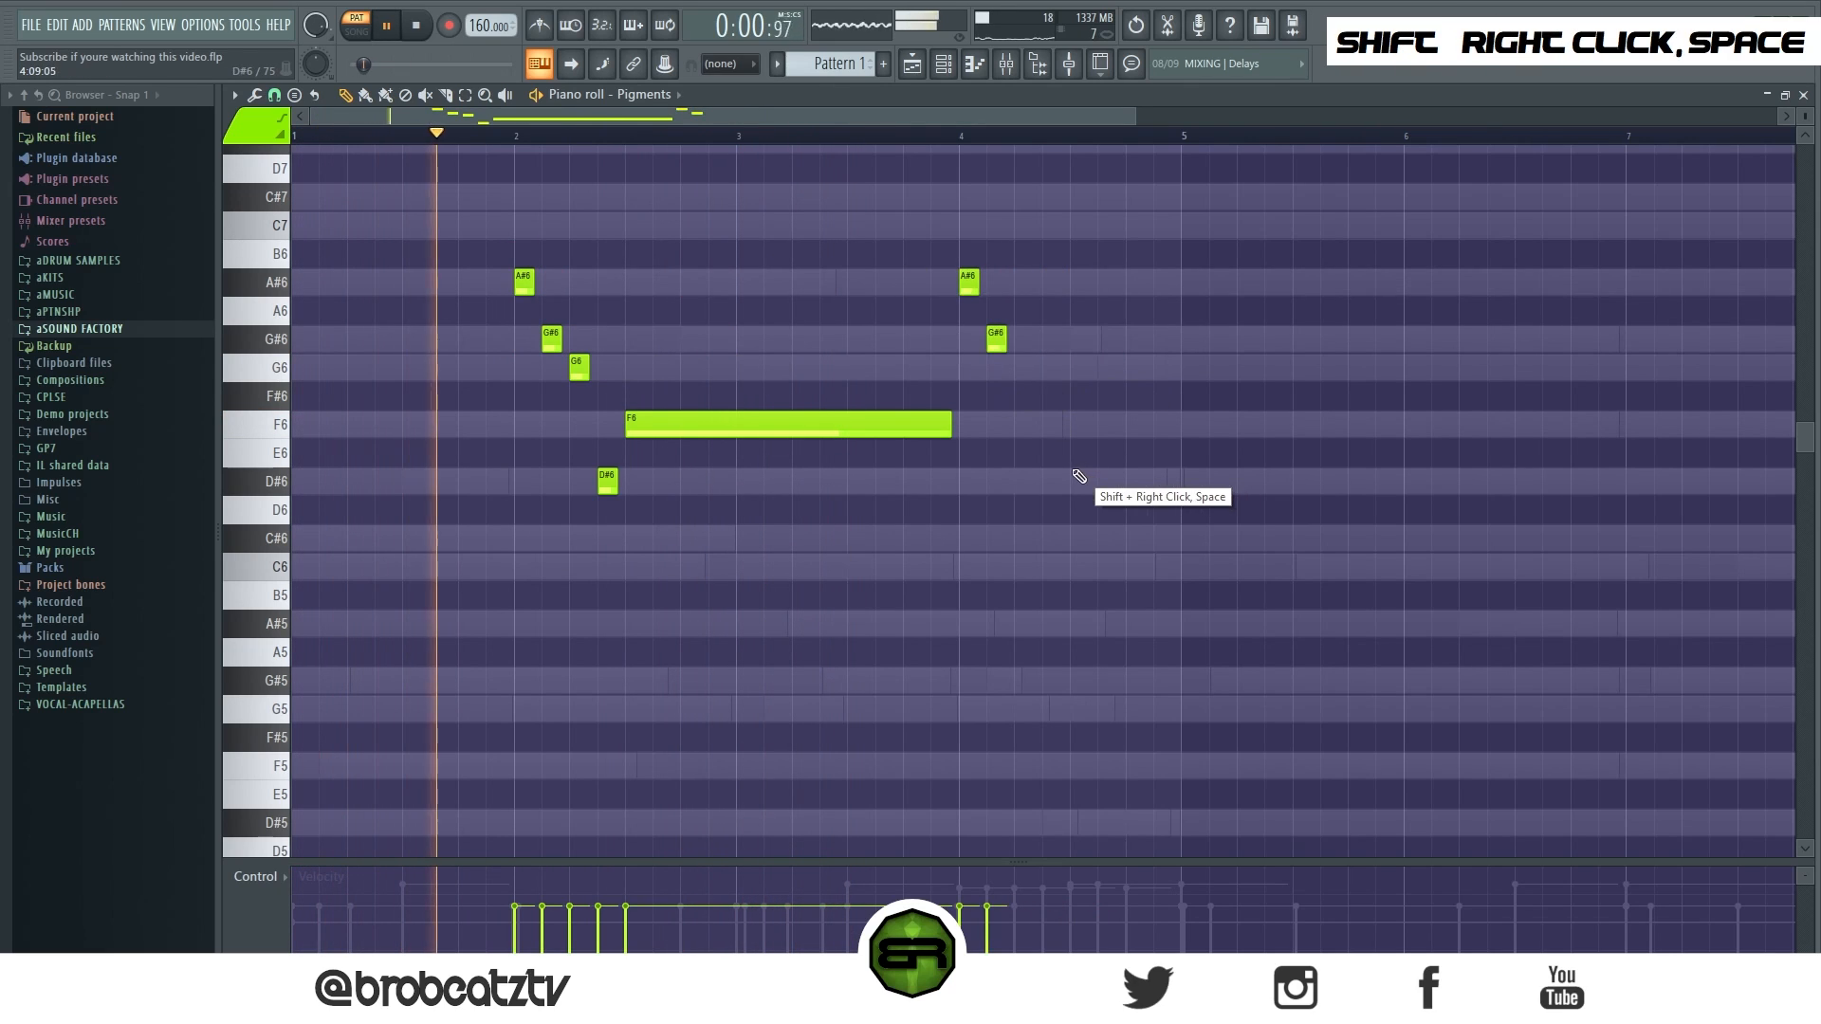
Add a G6 note filling the second half of bar 4 and move the G#6 to a quarter into the bar, replaying.
{"action": "left_click", "coordinate": [1079, 368]}
{"action": "left_click_drag", "start_coordinate": [1089, 370], "coordinate": [1170, 379]}
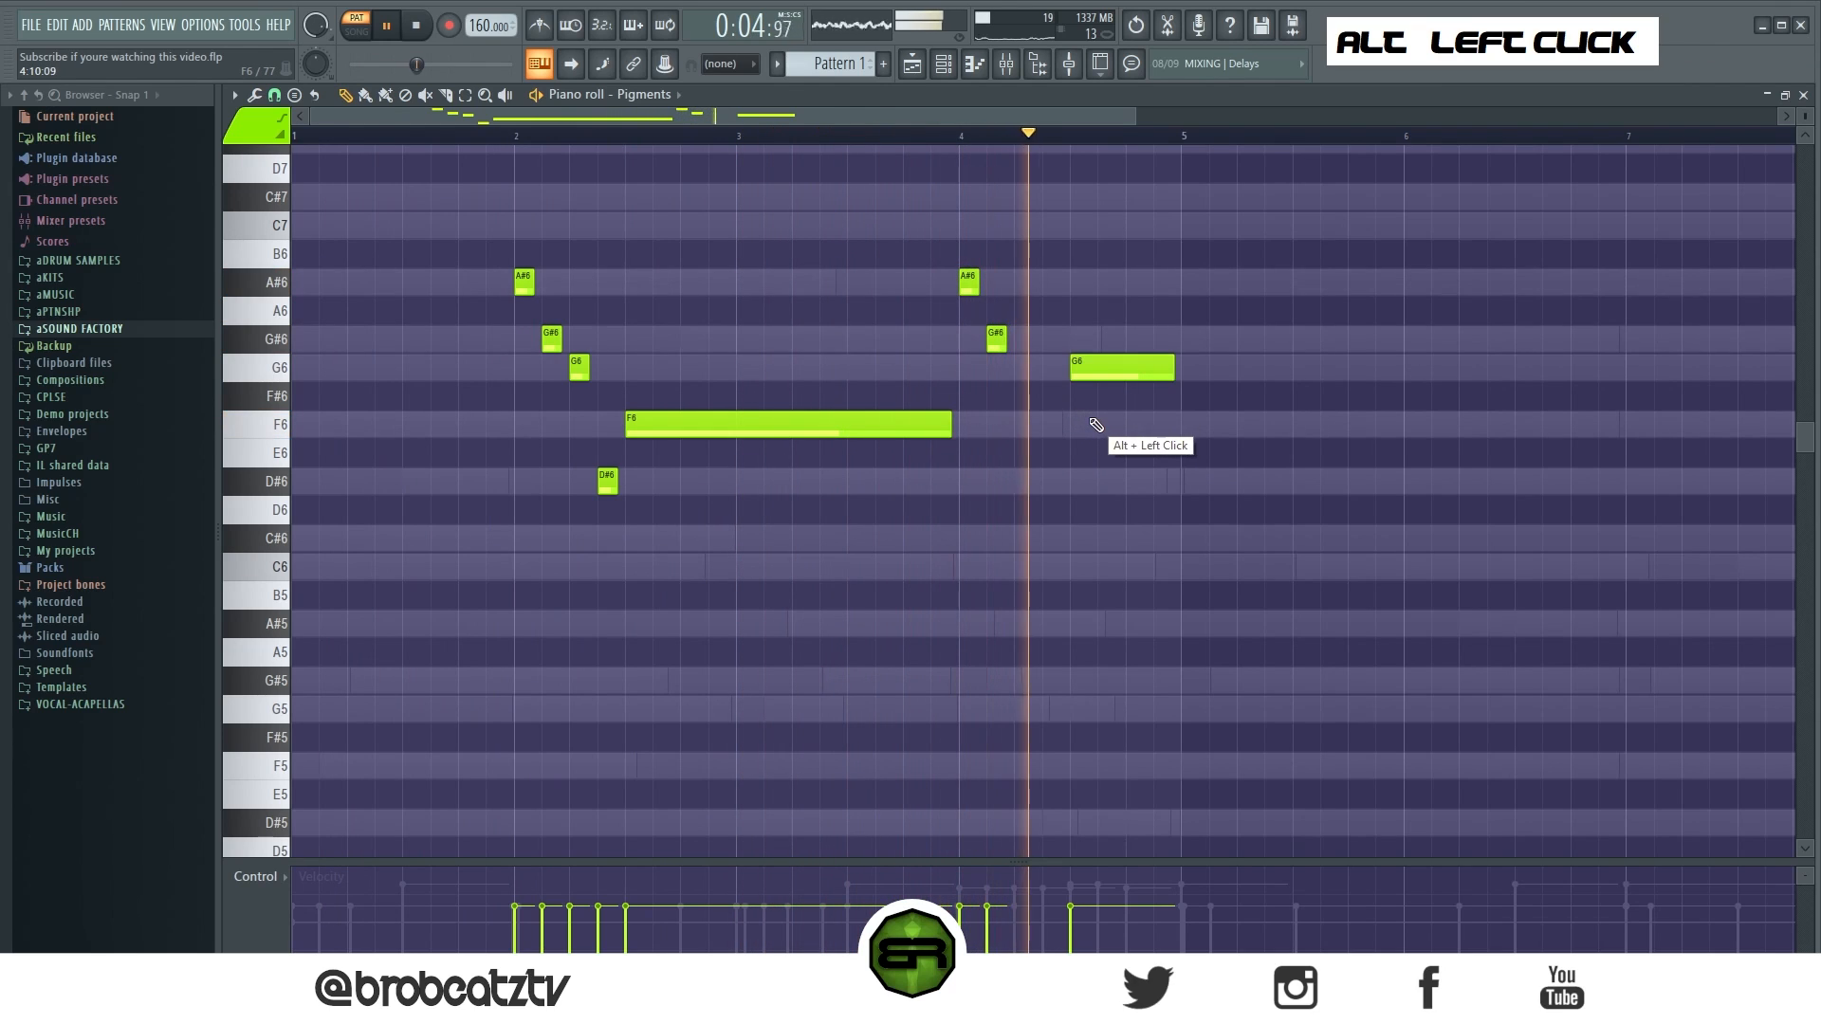
{"action": "key", "text": "space"}
{"action": "key", "text": "space"}
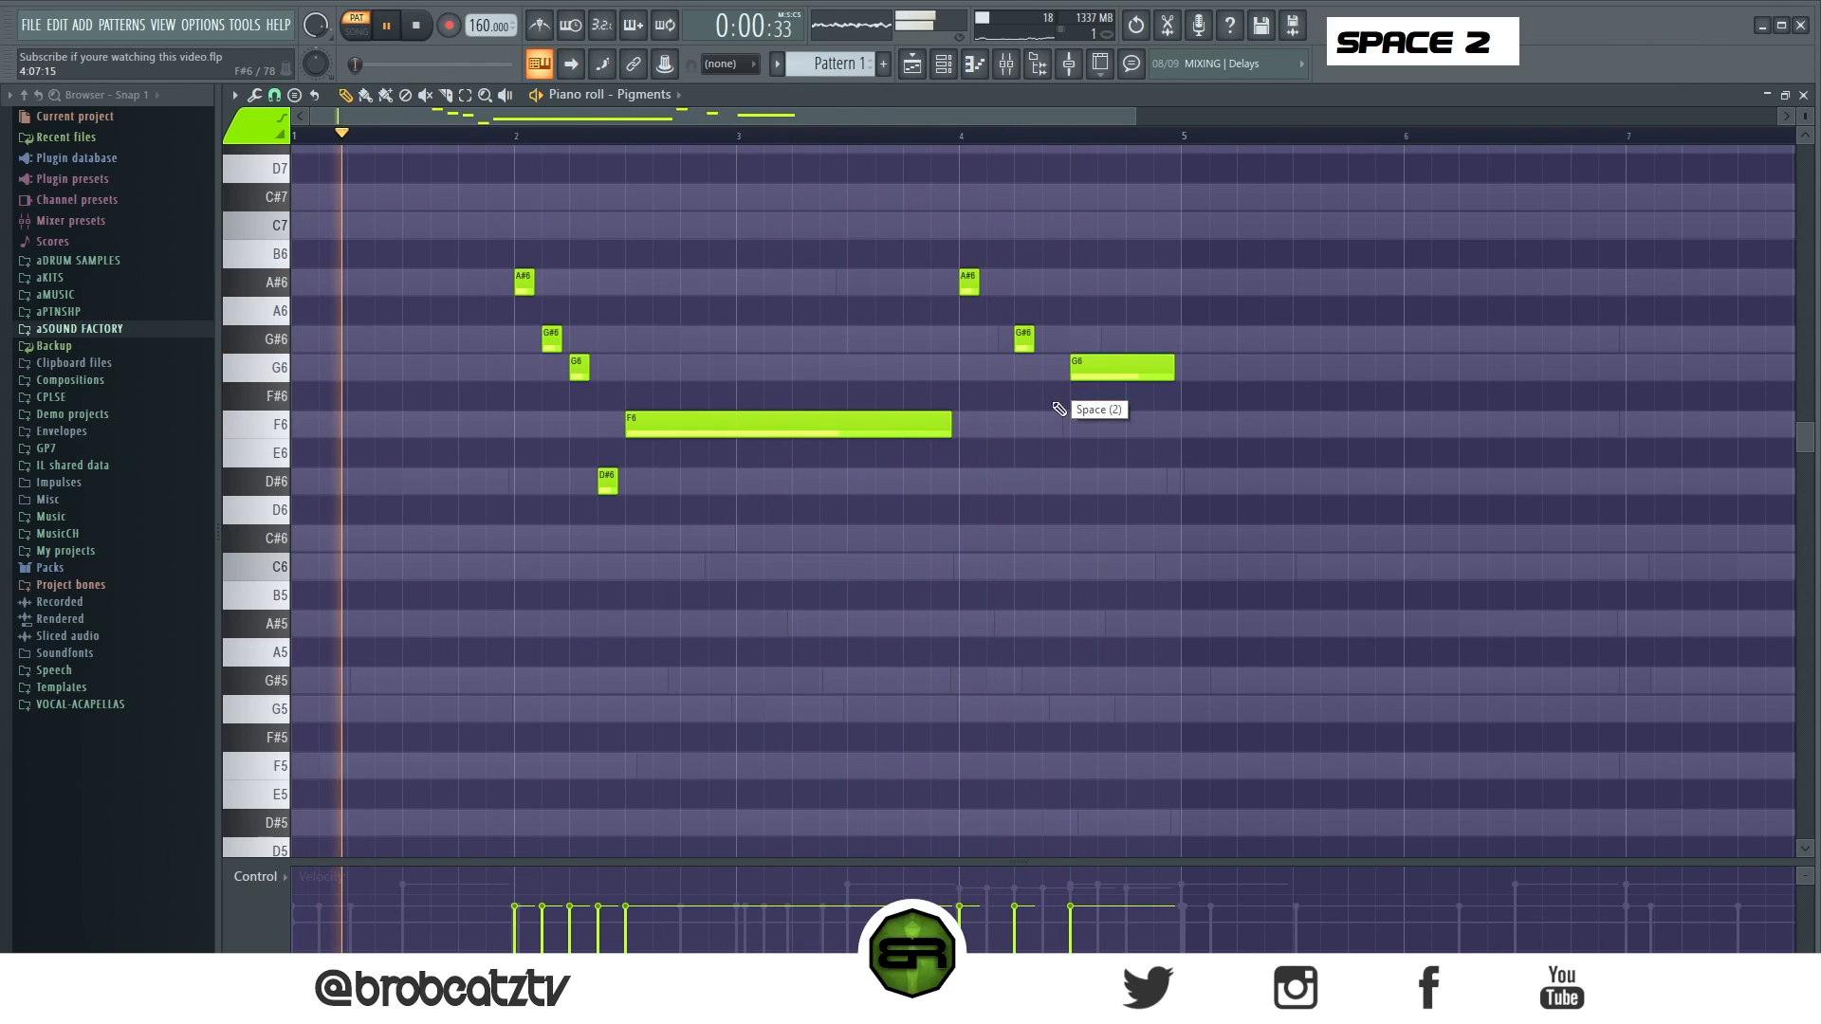
Select all Pigments notes and raise their velocity slightly.
{"action": "key", "text": "ctrl+a"}
{"action": "scroll", "coordinate": [1091, 441], "scroll_direction": "up", "scroll_amount": 3, "text": "alt"}
{"action": "scroll", "coordinate": [1089, 446], "scroll_direction": "down", "scroll_amount": 1, "text": "alt"}
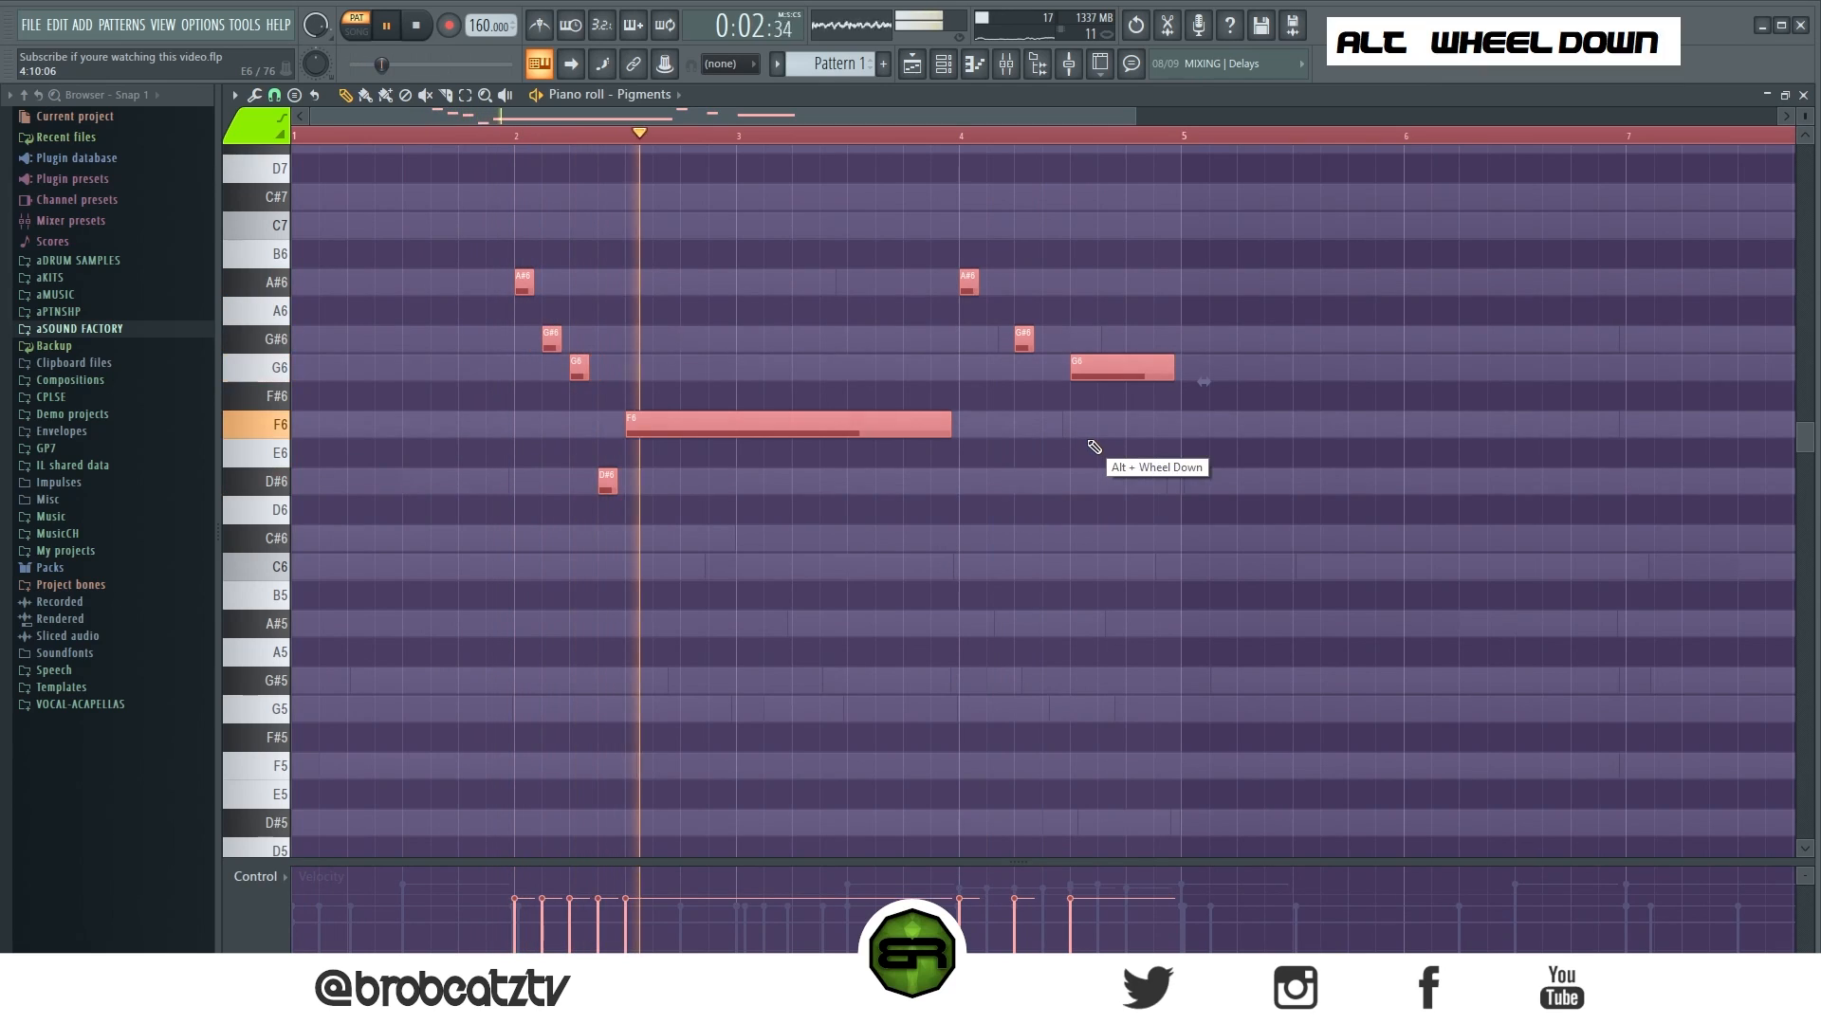
Copy the D#6 note to bar 5, lengthen it to a third into bar 6, and add an equally long D#6 at bar 7.
{"action": "right_click", "coordinate": [1040, 471]}
{"action": "left_click", "coordinate": [608, 484], "text": "ctrl"}
{"action": "left_click_drag", "start_coordinate": [614, 484], "coordinate": [1475, 503], "text": "shift"}
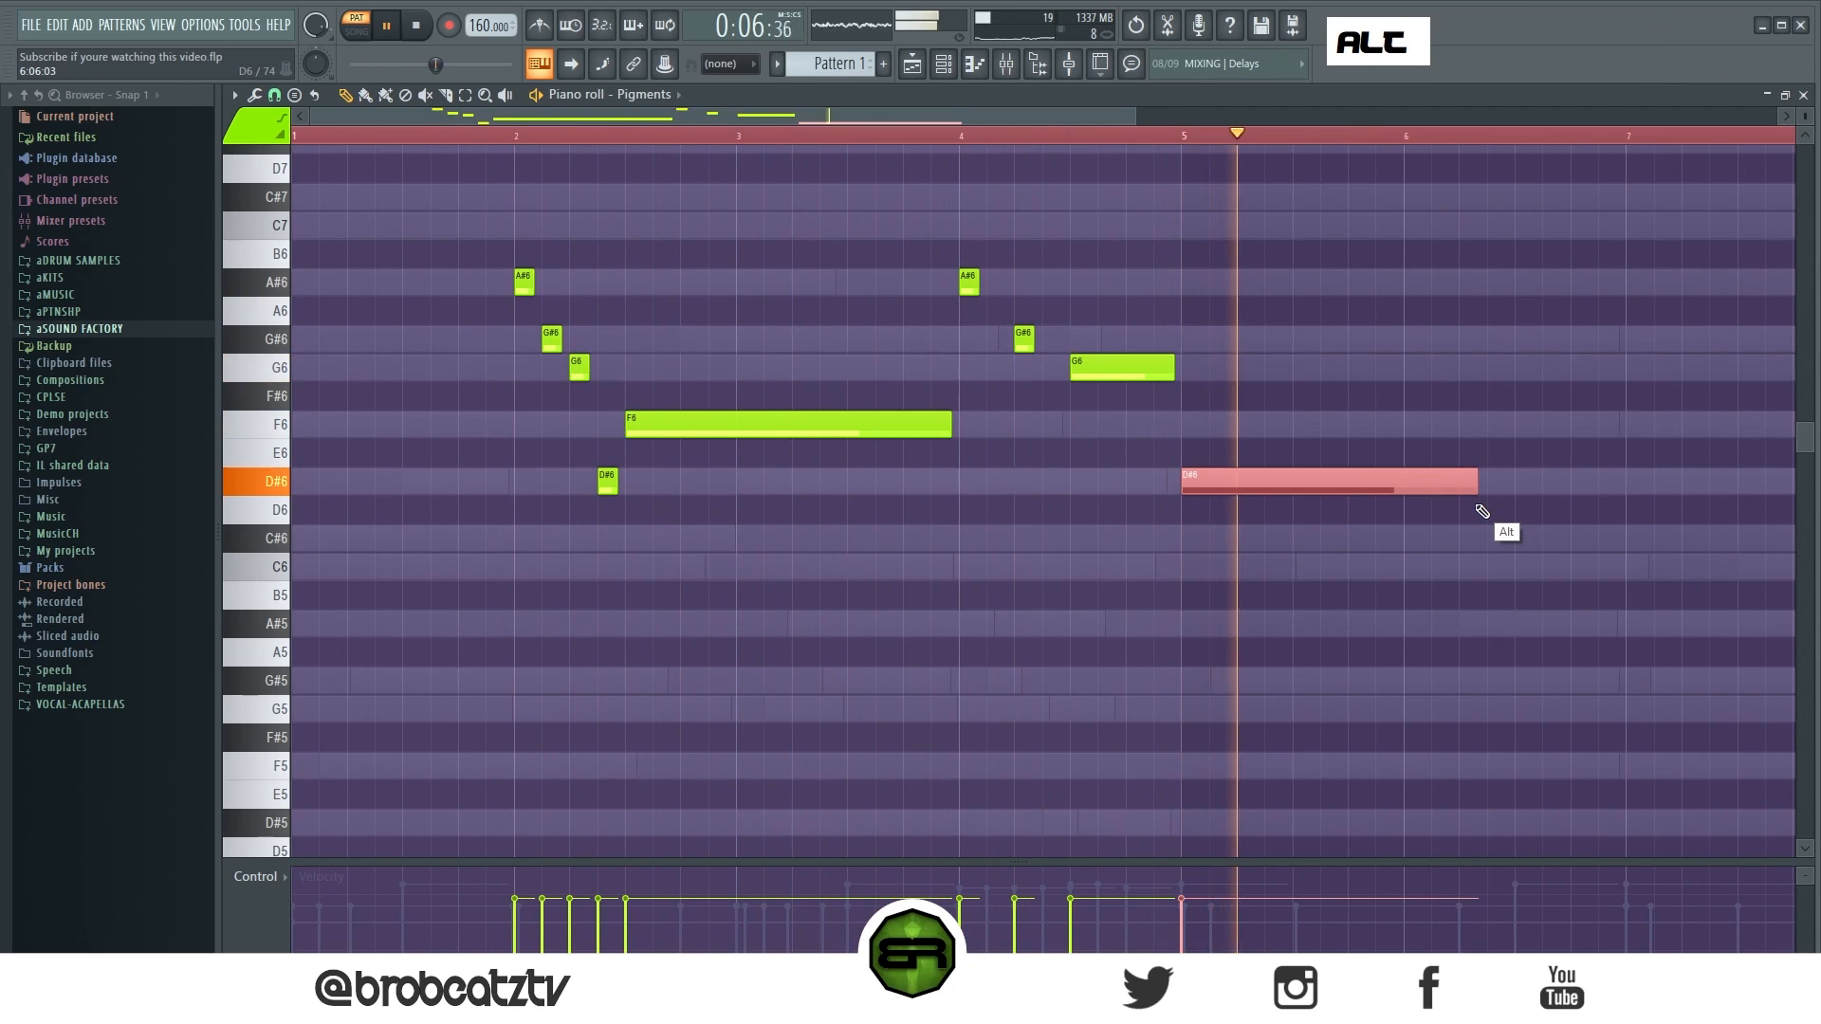
{"action": "left_click", "coordinate": [1632, 481]}
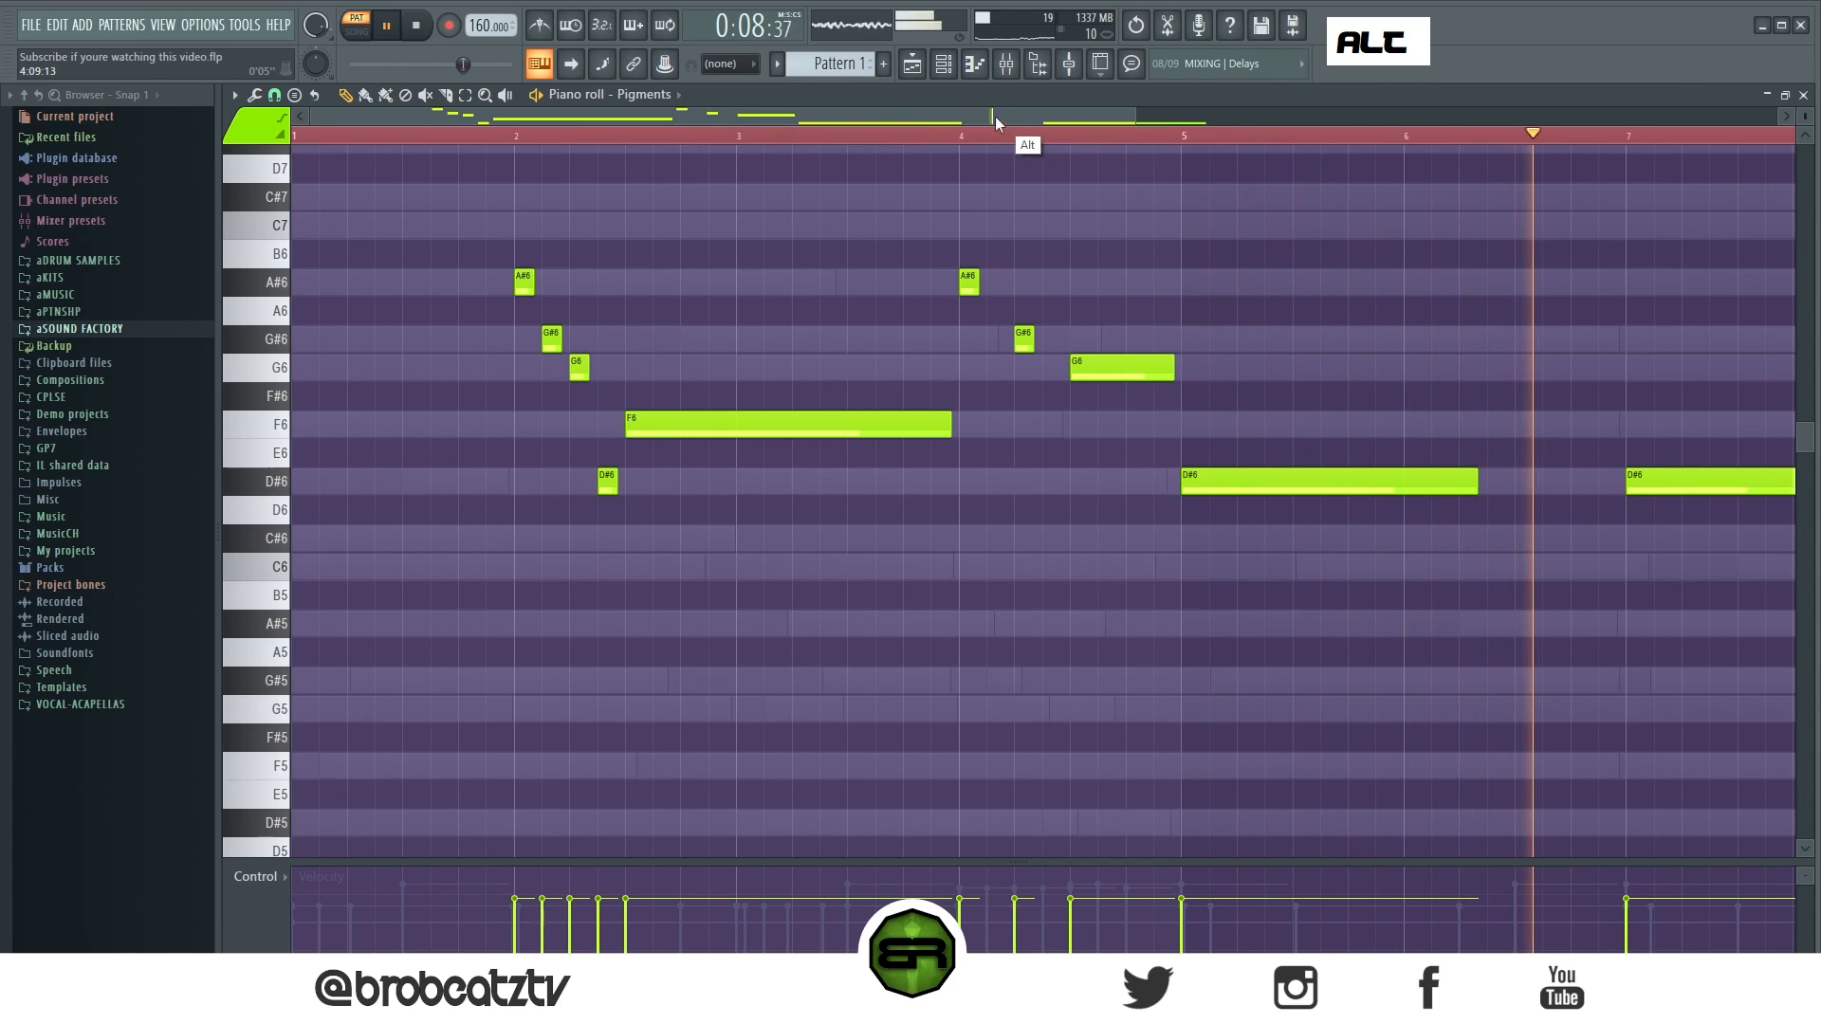
Raise the velocity of the bar 7 D#6 note slightly and play the whole eight-bar pattern.
{"action": "left_click_drag", "start_coordinate": [994, 116], "coordinate": [1221, 118]}
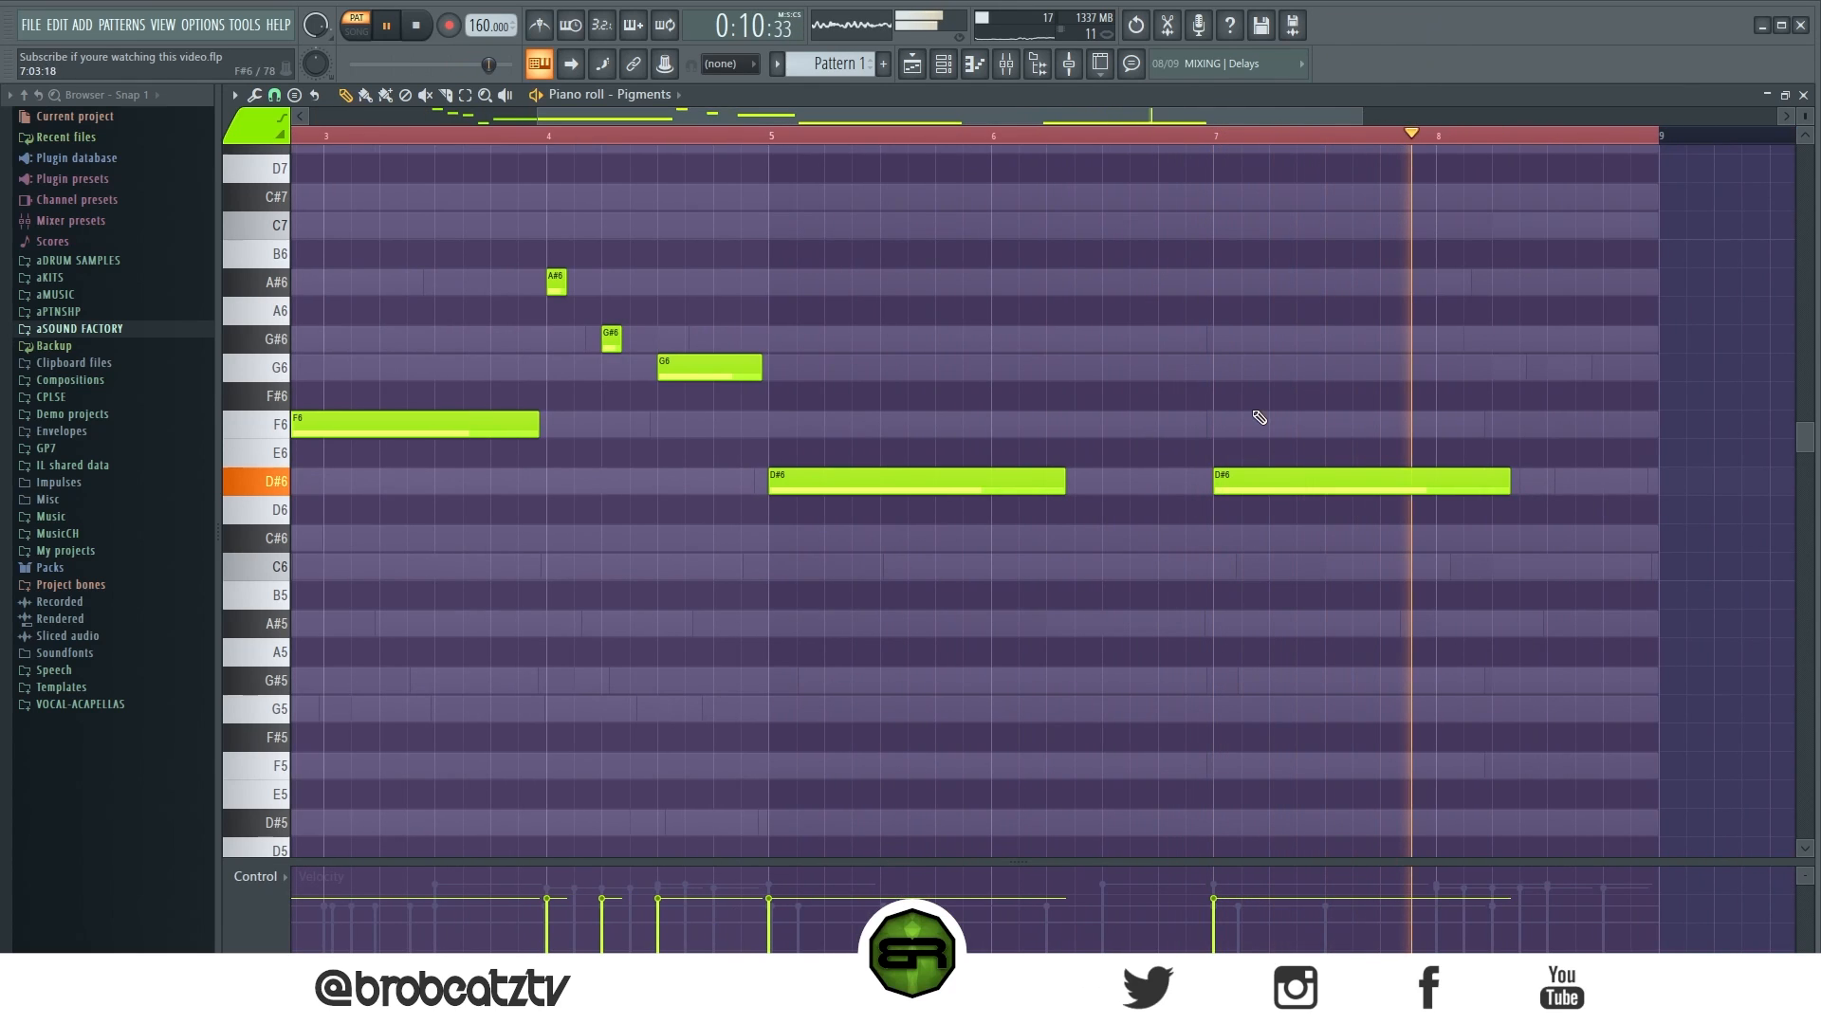
{"action": "left_click_drag", "start_coordinate": [1261, 417], "coordinate": [1305, 538], "text": "ctrl"}
{"action": "scroll", "coordinate": [1305, 580], "scroll_direction": "up", "scroll_amount": 1}
{"action": "key", "text": "space"}
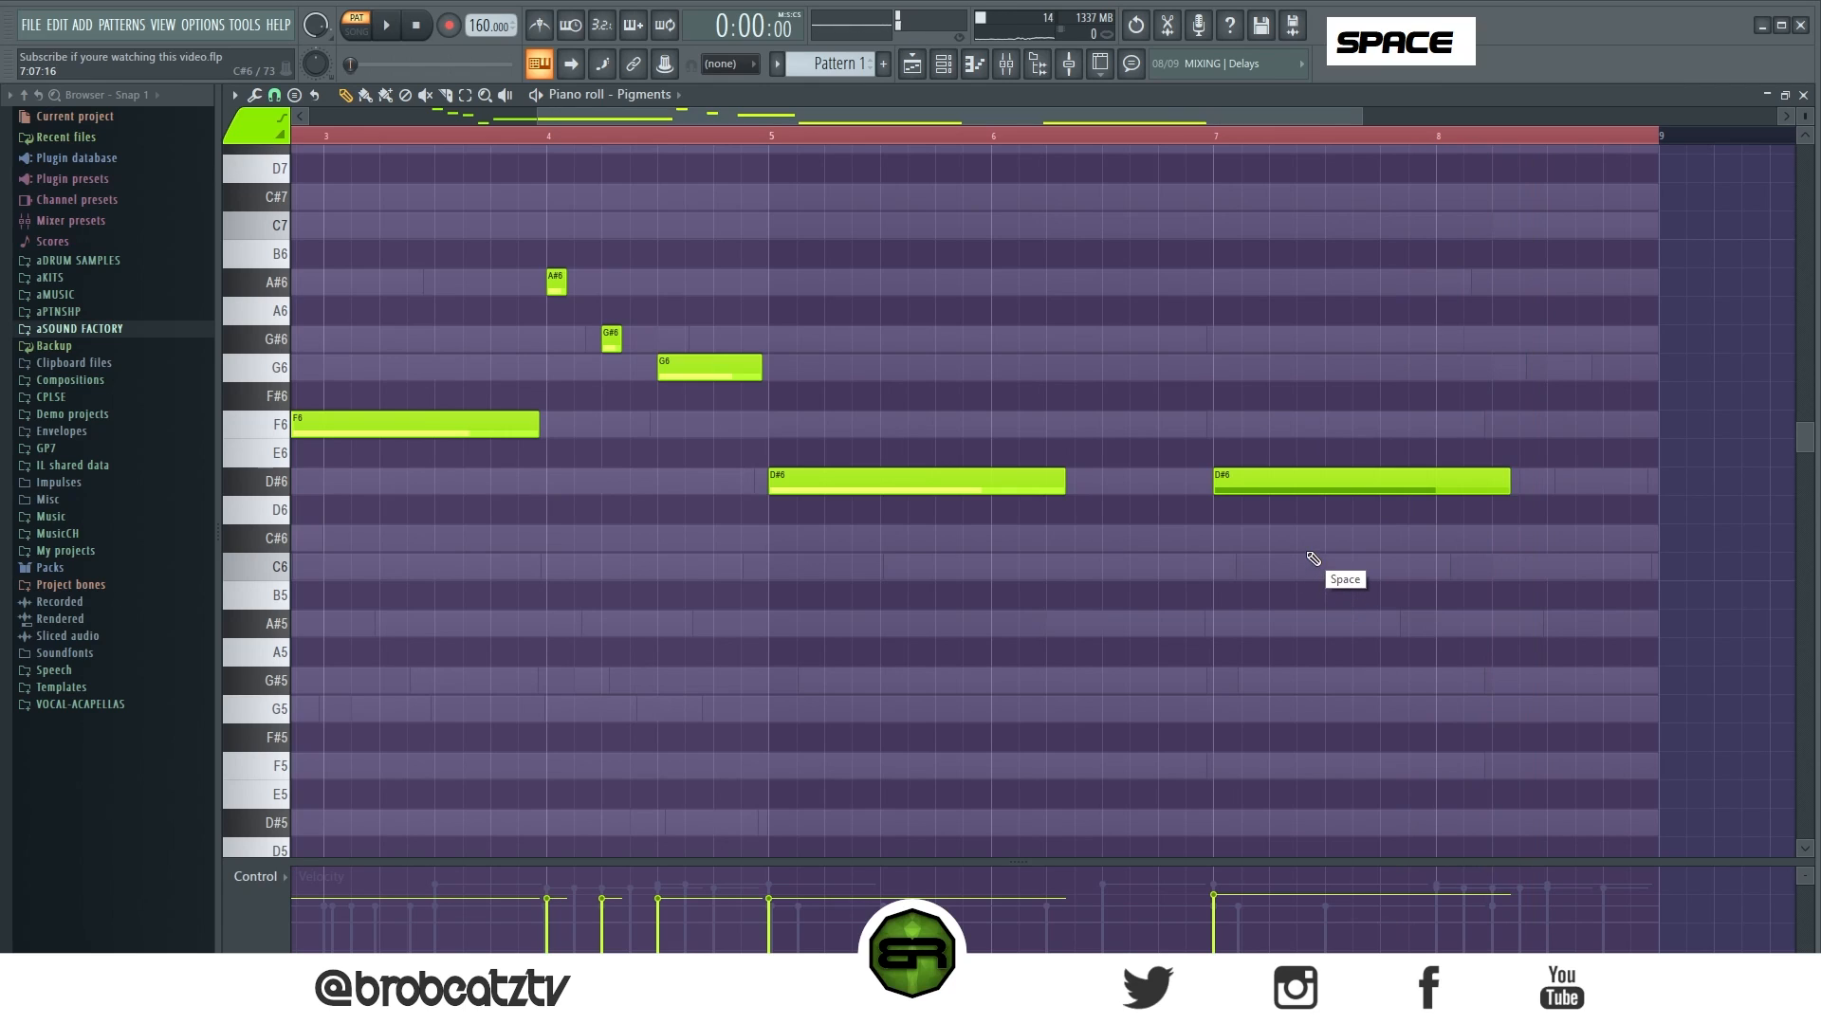
{"action": "right_click", "coordinate": [798, 207], "text": "ctrl"}
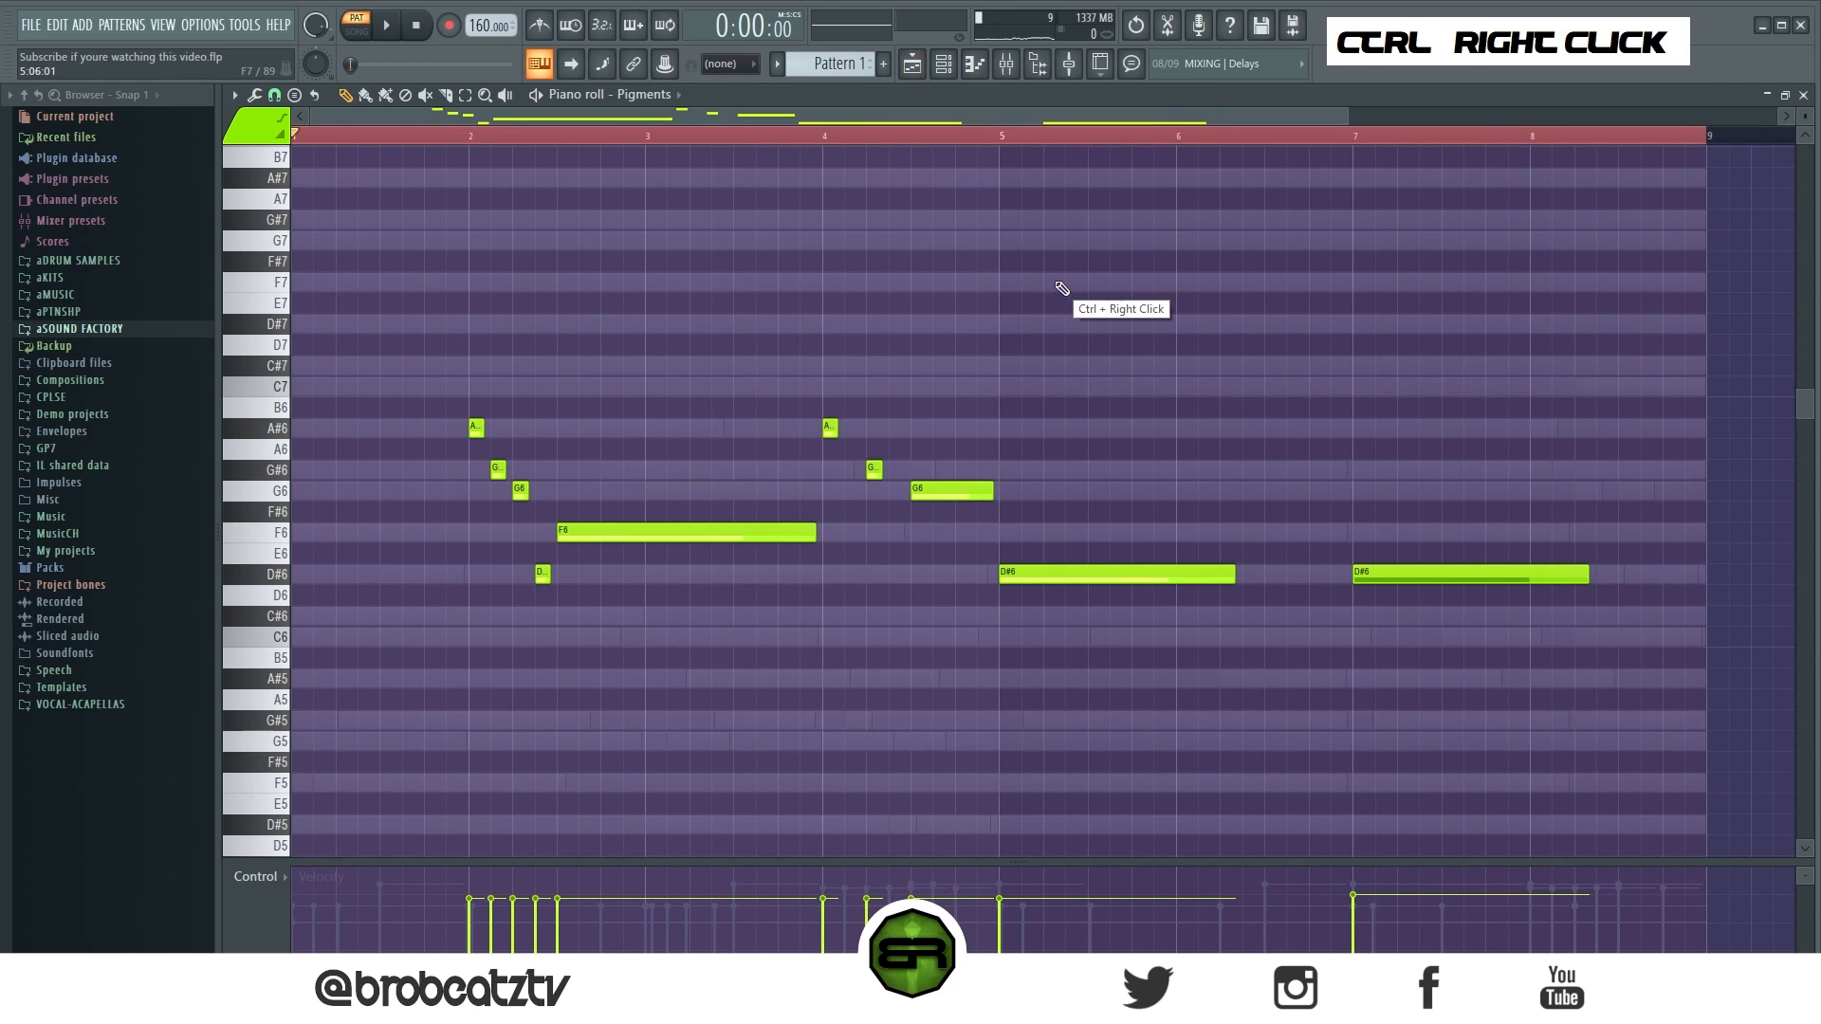
{"action": "key", "text": "space"}
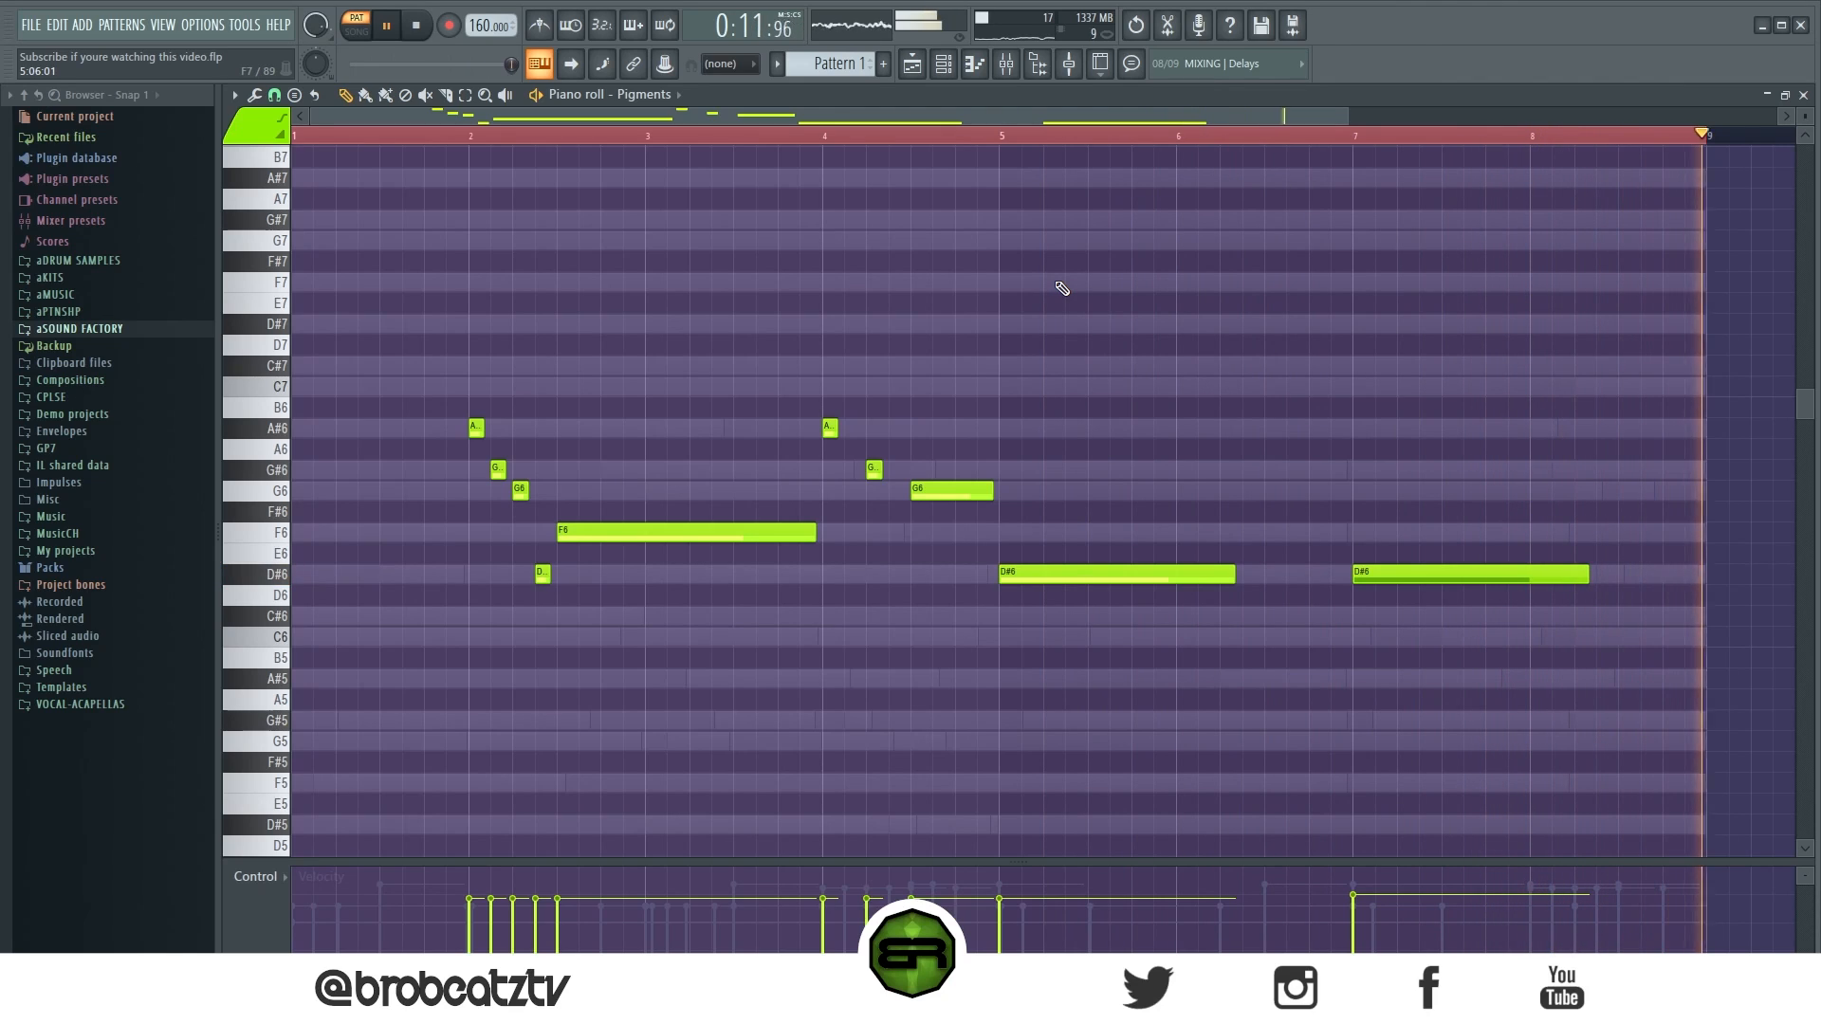
{"action": "key", "text": "space"}
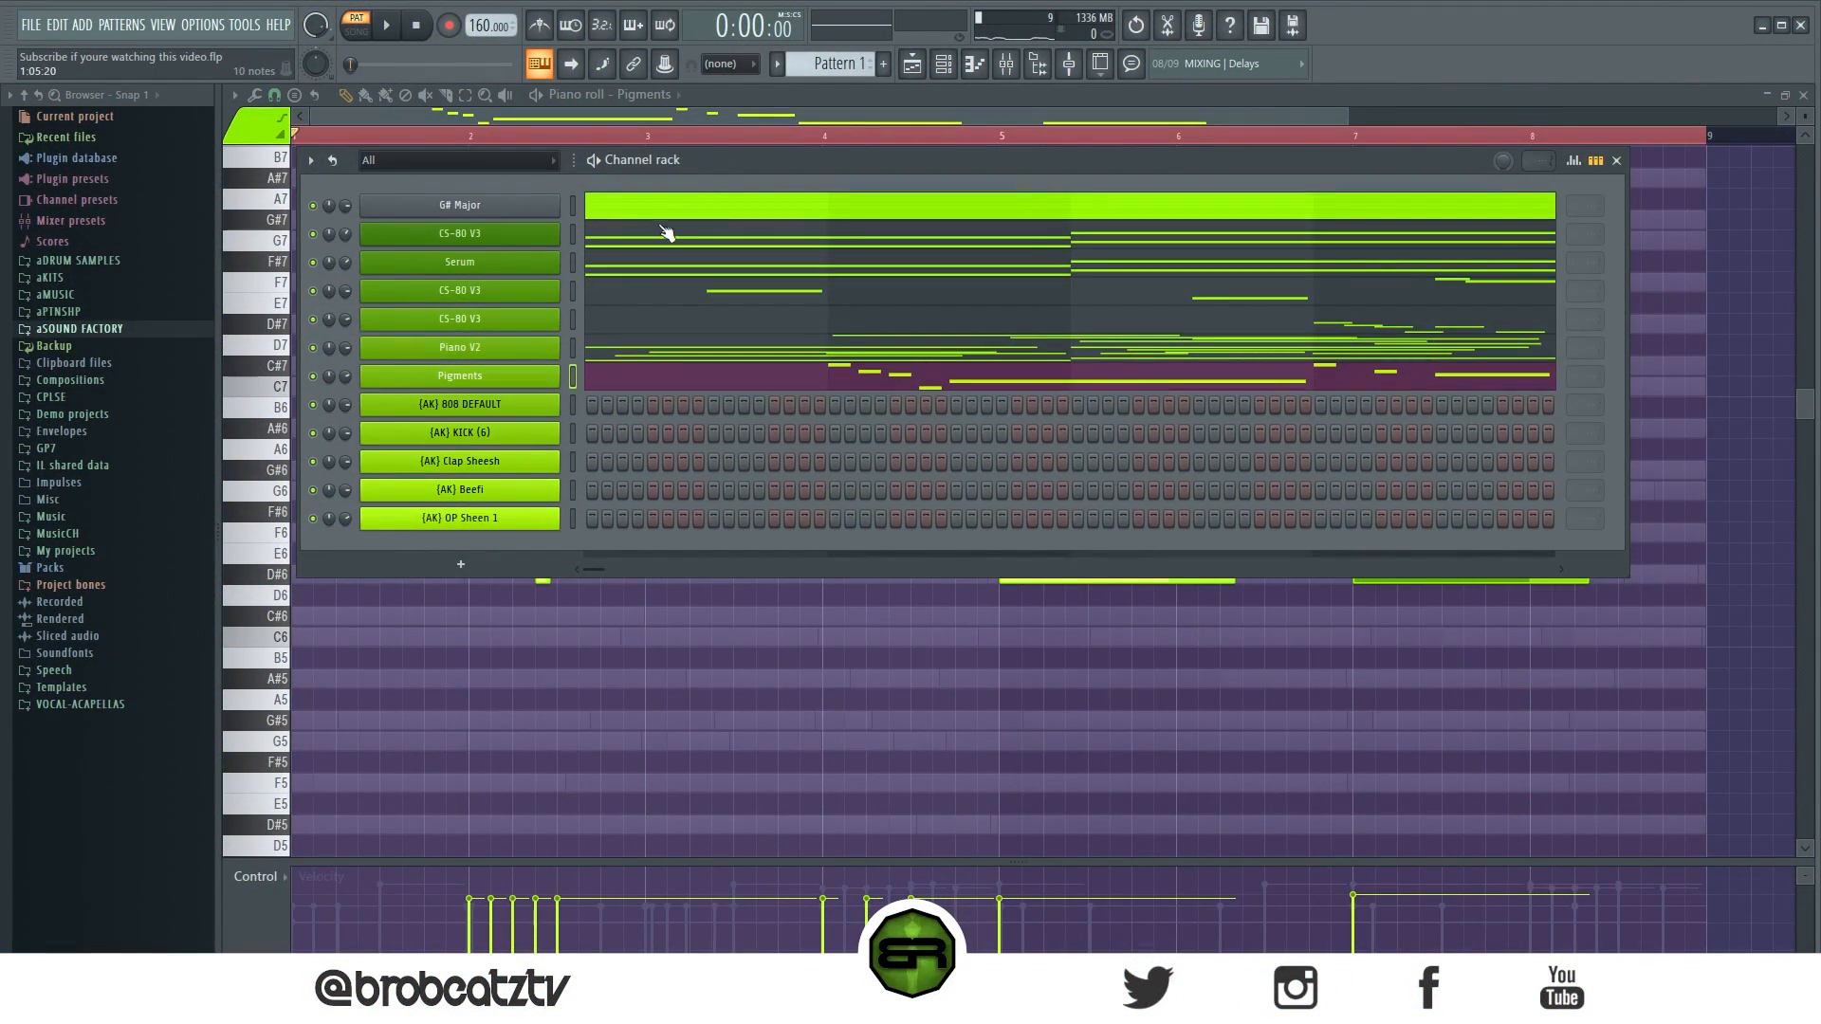
Copy the notes of the first CS-80 V3 channel into (AK) 808 DEFAULT and open that channel's piano roll.
{"action": "right_click", "coordinate": [514, 233]}
{"action": "left_click", "coordinate": [808, 252]}
{"action": "right_click", "coordinate": [548, 404]}
{"action": "left_click", "coordinate": [745, 438]}
{"action": "left_click", "coordinate": [702, 406]}
{"action": "scroll", "coordinate": [854, 417], "scroll_direction": "down", "scroll_amount": 3}
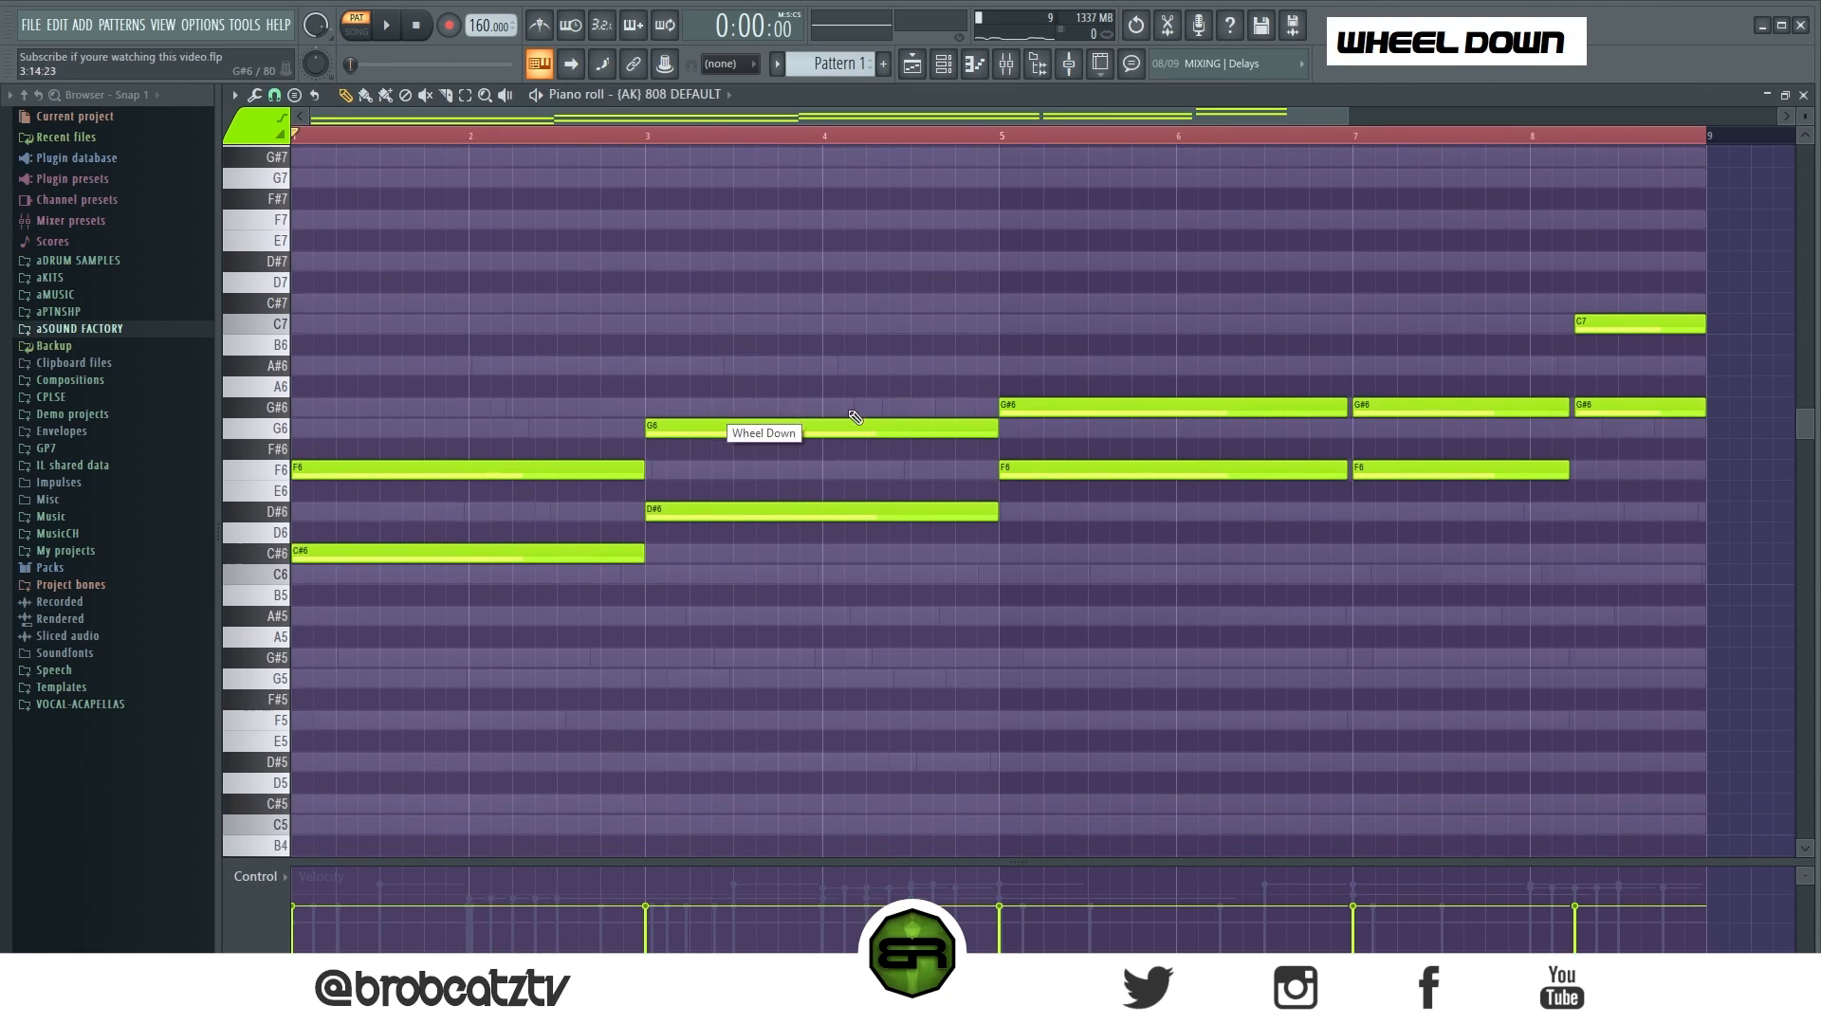
Delete the upper note of each chord in the 808 part, keeping only the C#6, D#6, F6, F6 and G#6 roots.
{"action": "right_click", "coordinate": [1613, 324]}
{"action": "right_click", "coordinate": [1460, 407]}
{"action": "right_click", "coordinate": [1176, 407]}
{"action": "right_click", "coordinate": [664, 428]}
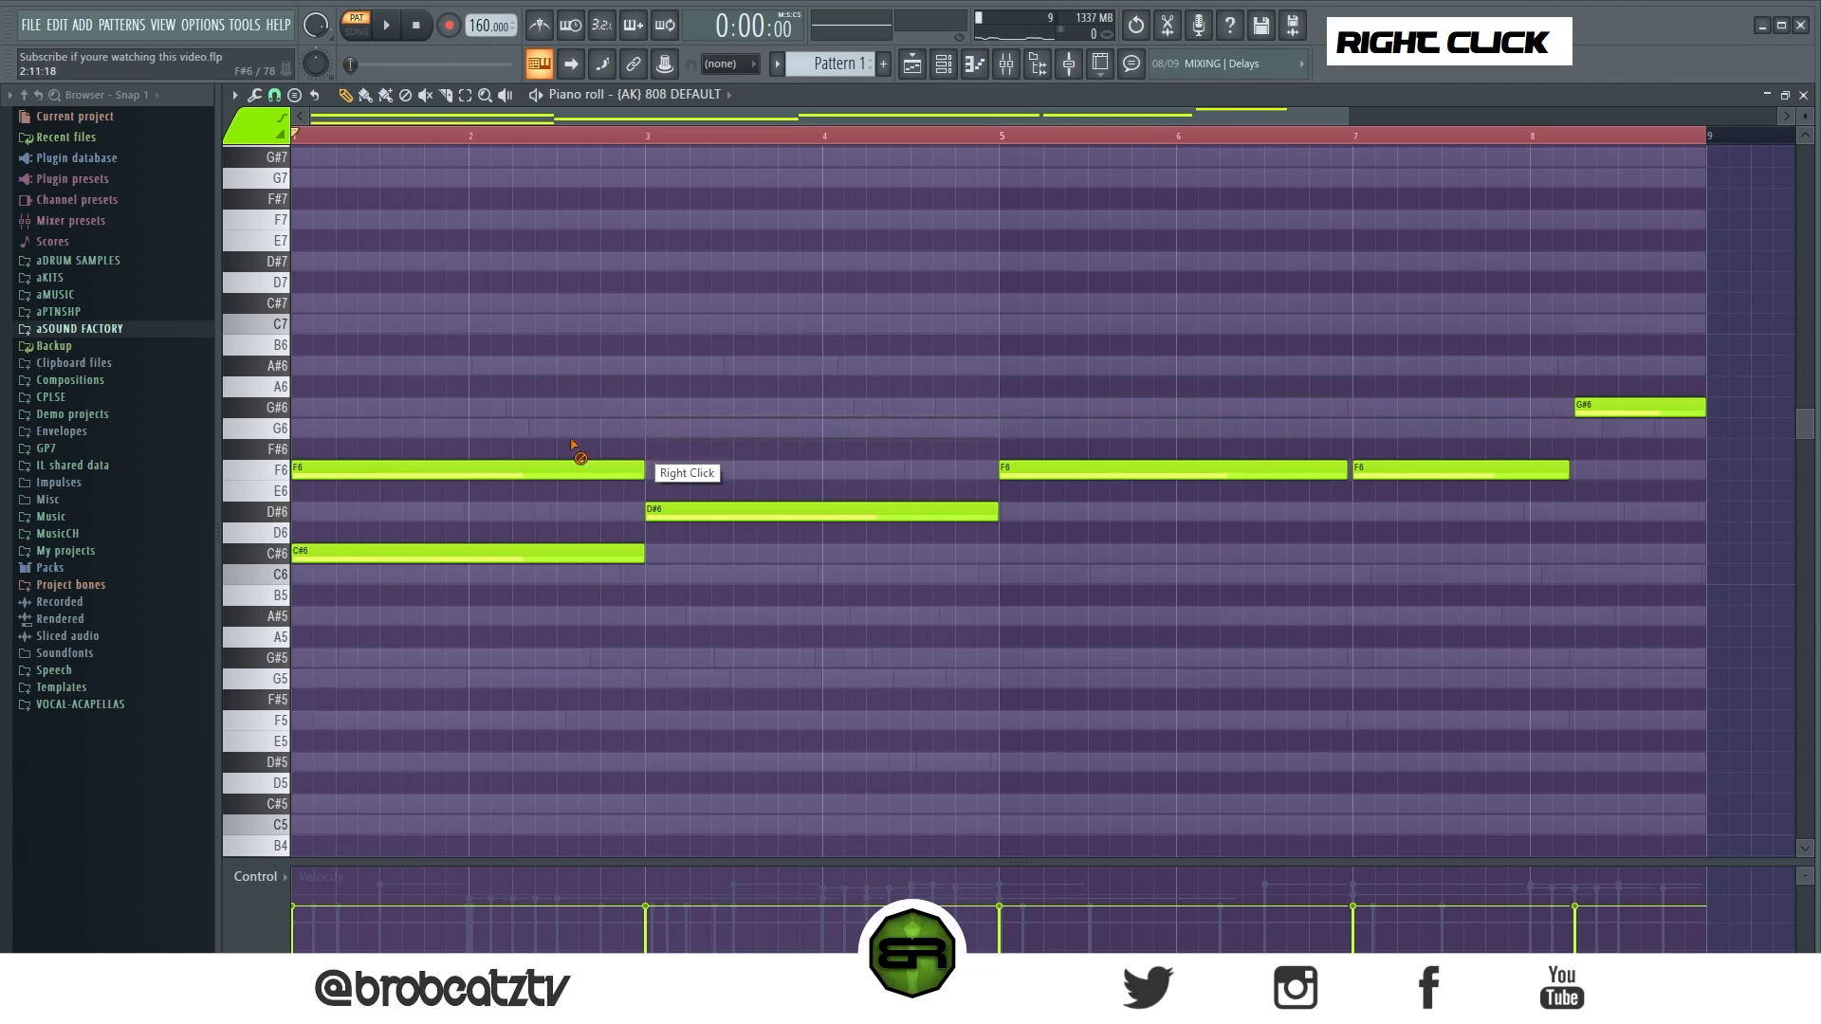
{"action": "right_click", "coordinate": [471, 468]}
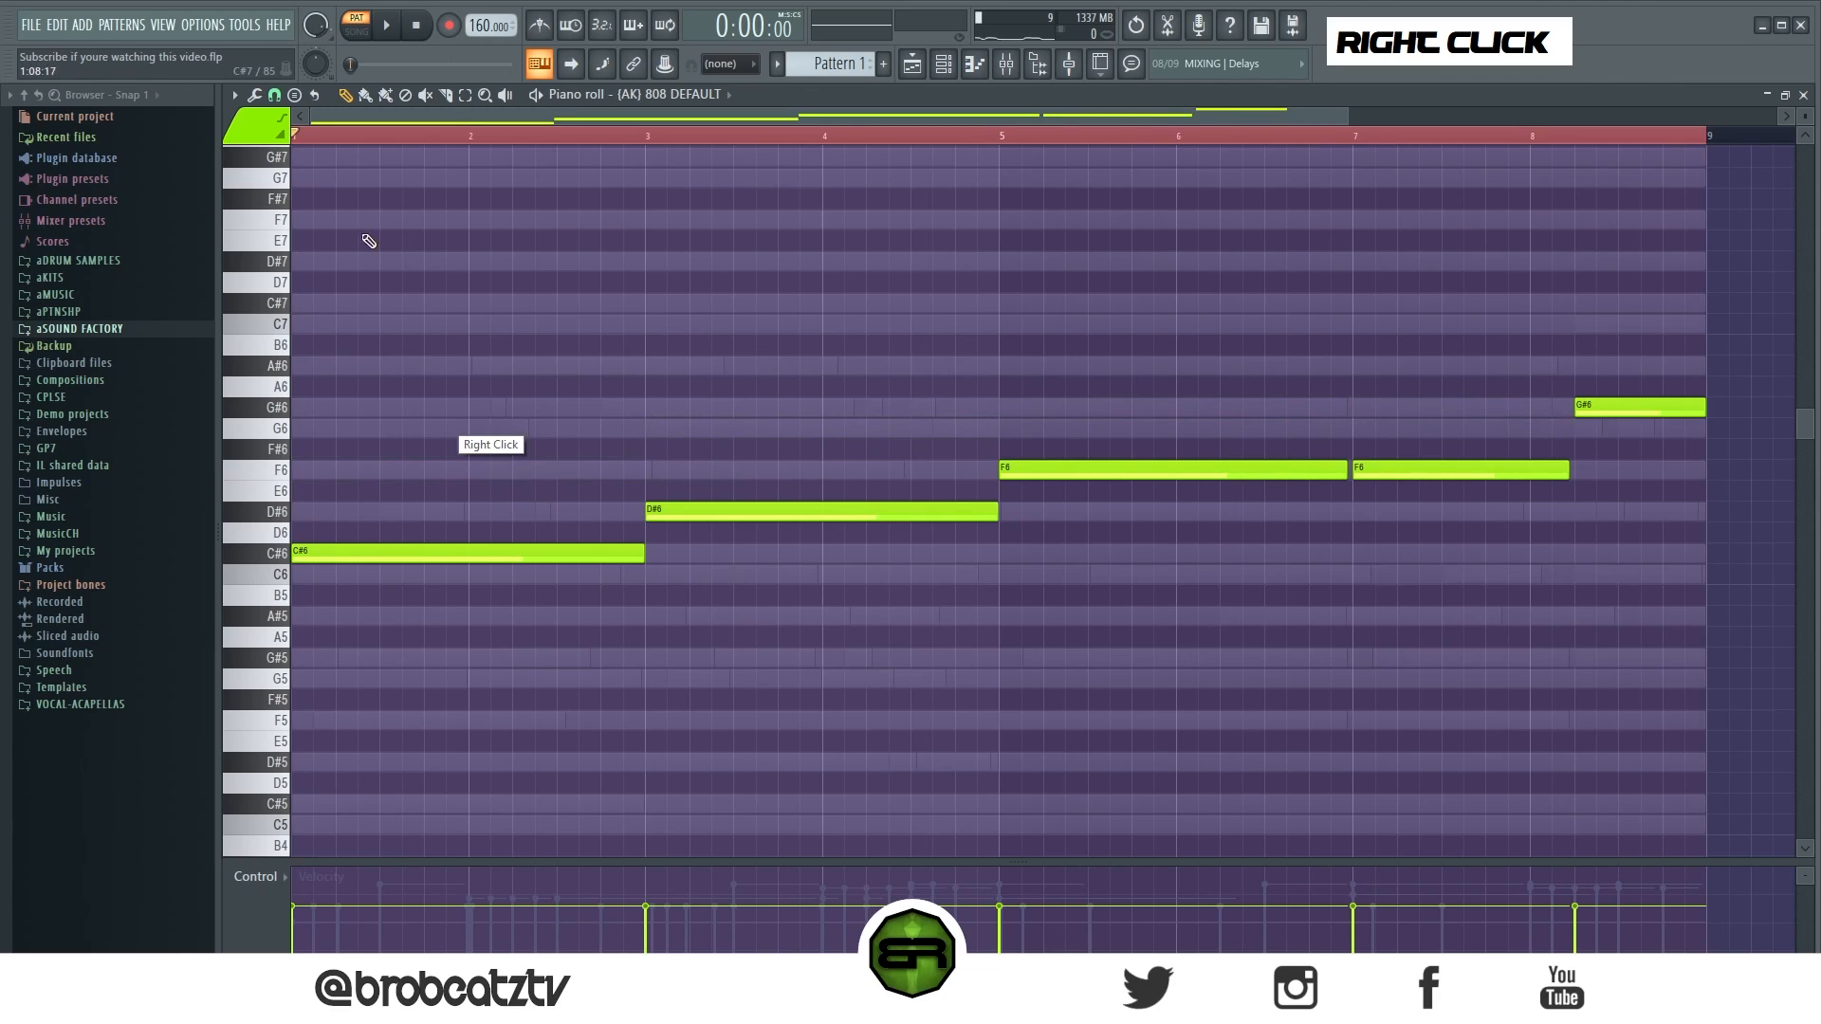
Select all 808 notes, raise their velocity well above the default and briefly play the pattern.
{"action": "key", "text": "ctrl+a"}
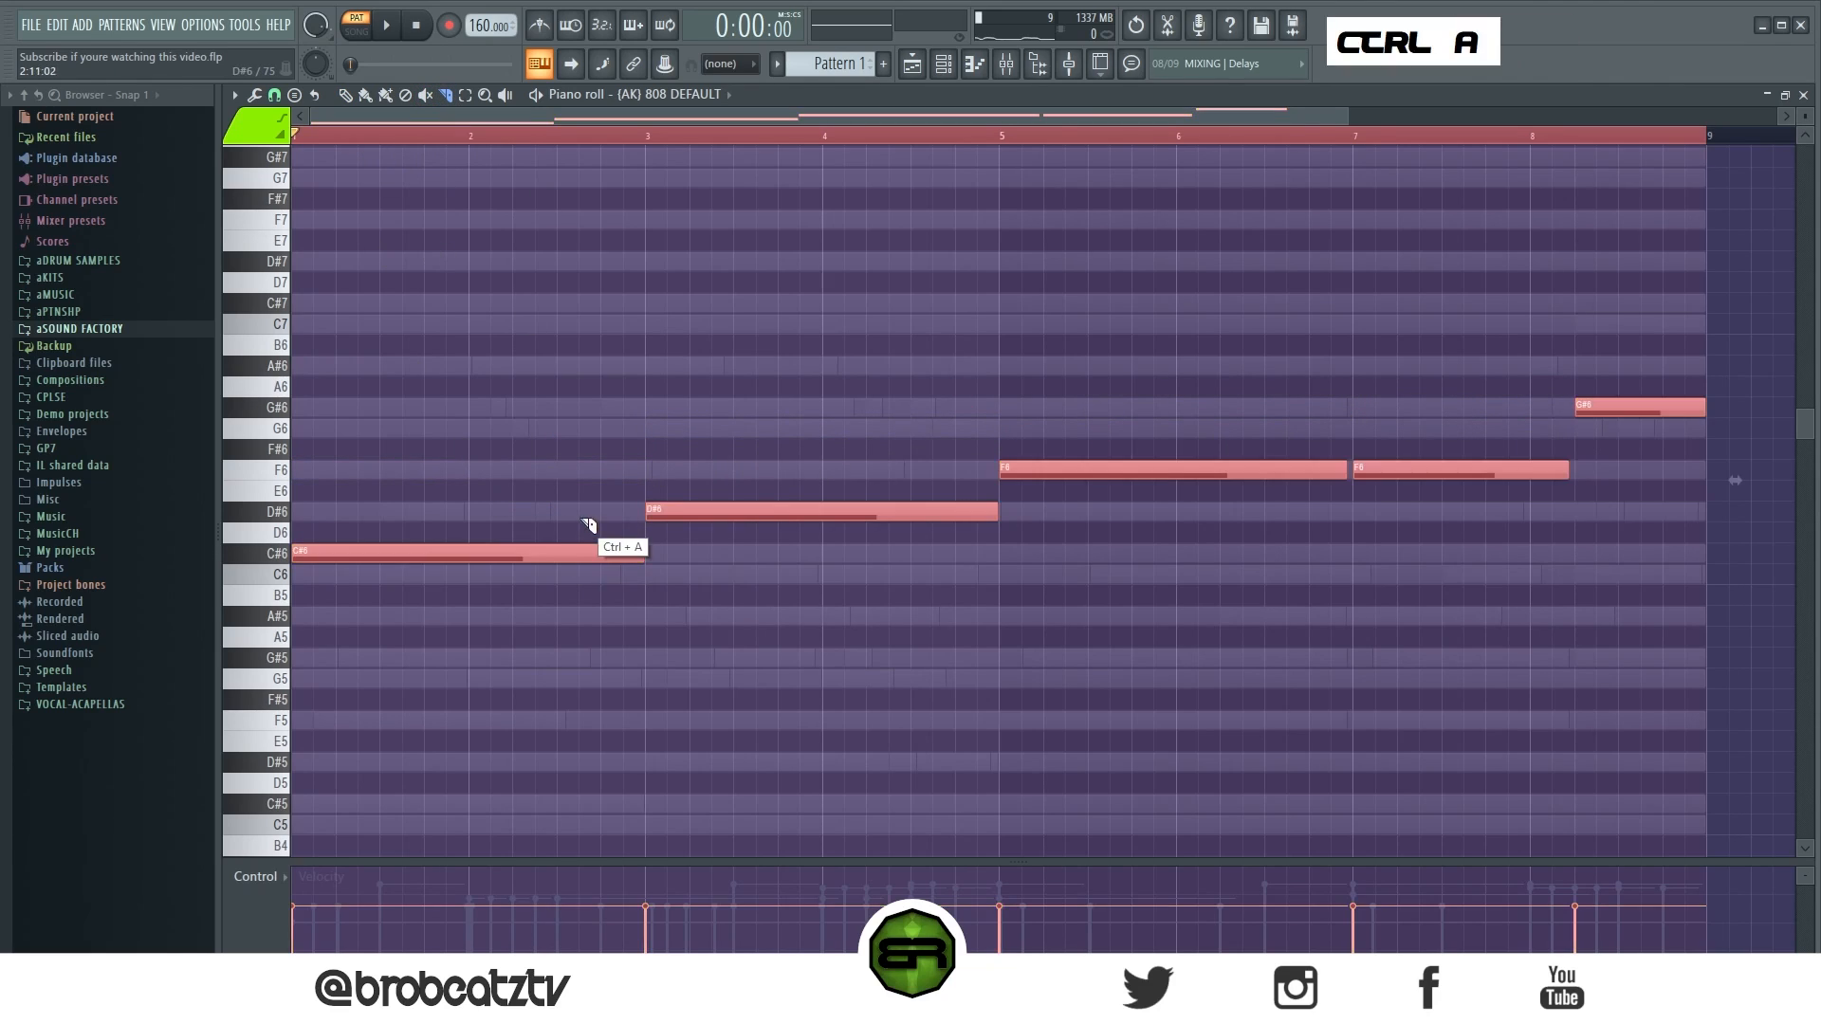
{"action": "scroll", "coordinate": [594, 523], "scroll_direction": "up", "scroll_amount": 6}
{"action": "key", "text": "space"}
{"action": "key", "text": "space"}
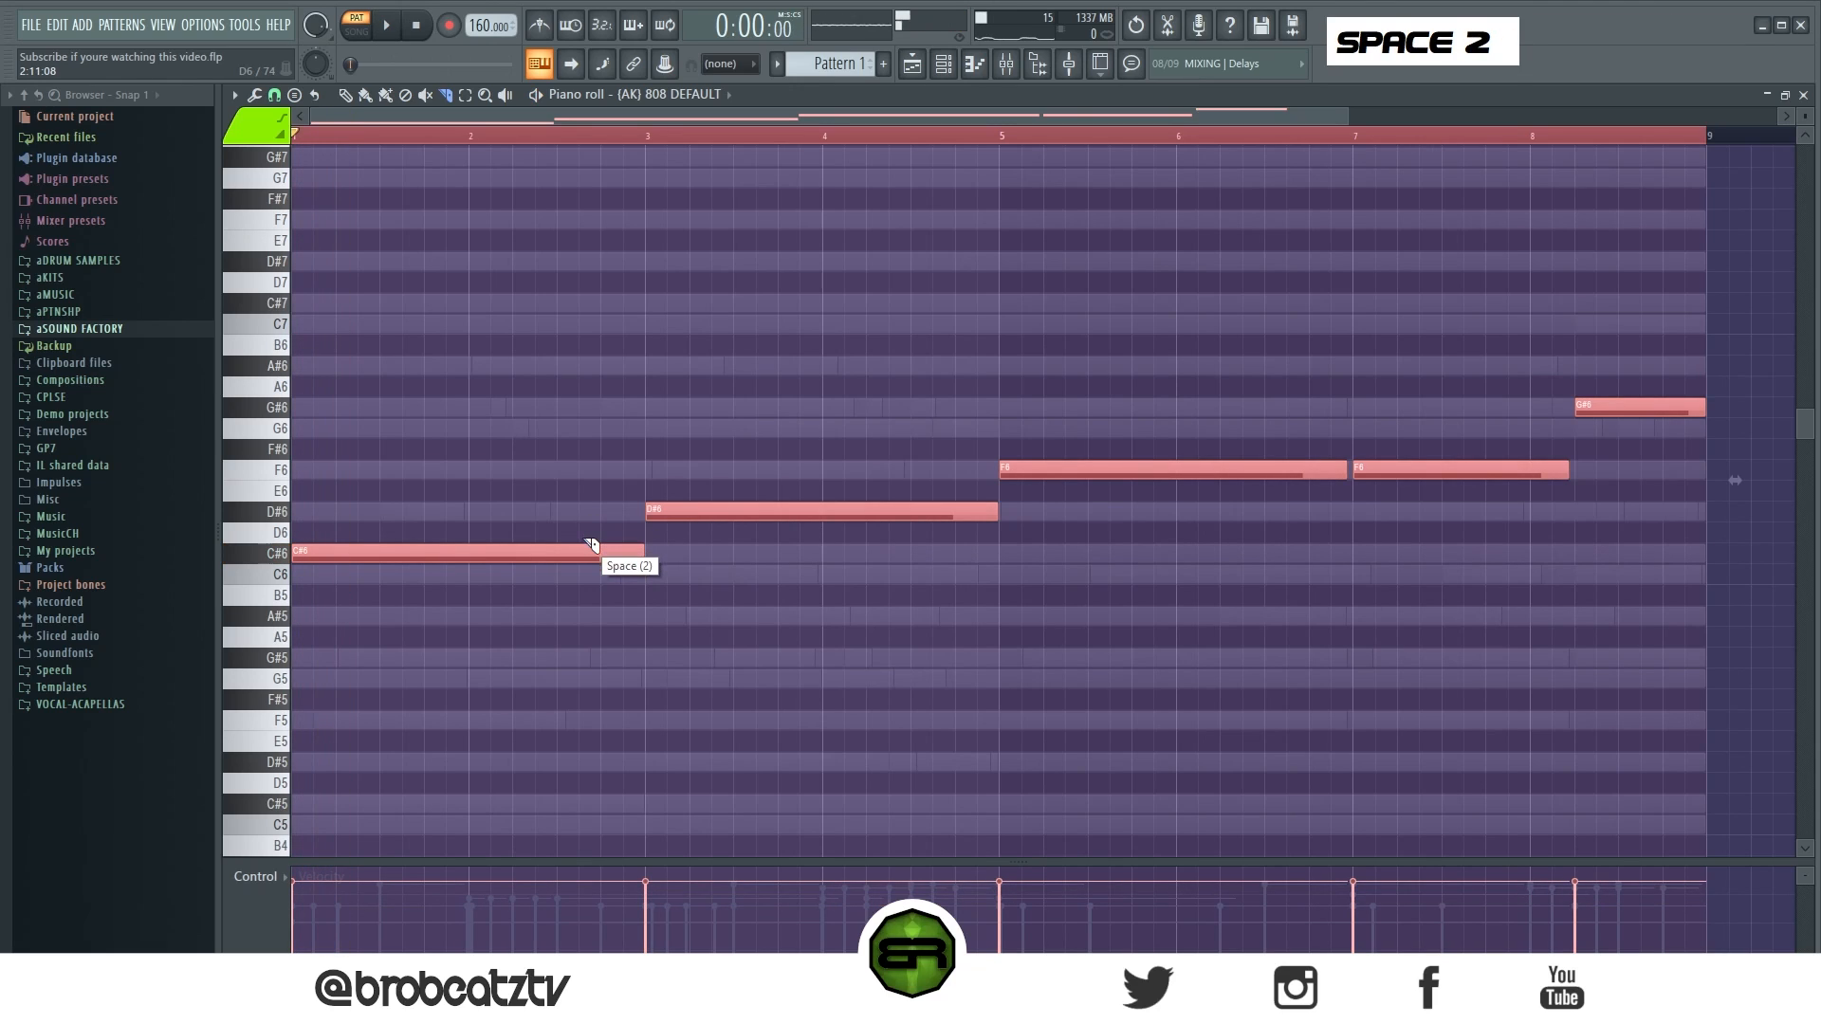
Slice the 808's C#6 note at the second beat of bar 2 and its D#6 note early in bar 3, and start playback.
{"action": "left_click", "coordinate": [512, 553], "text": "shift"}
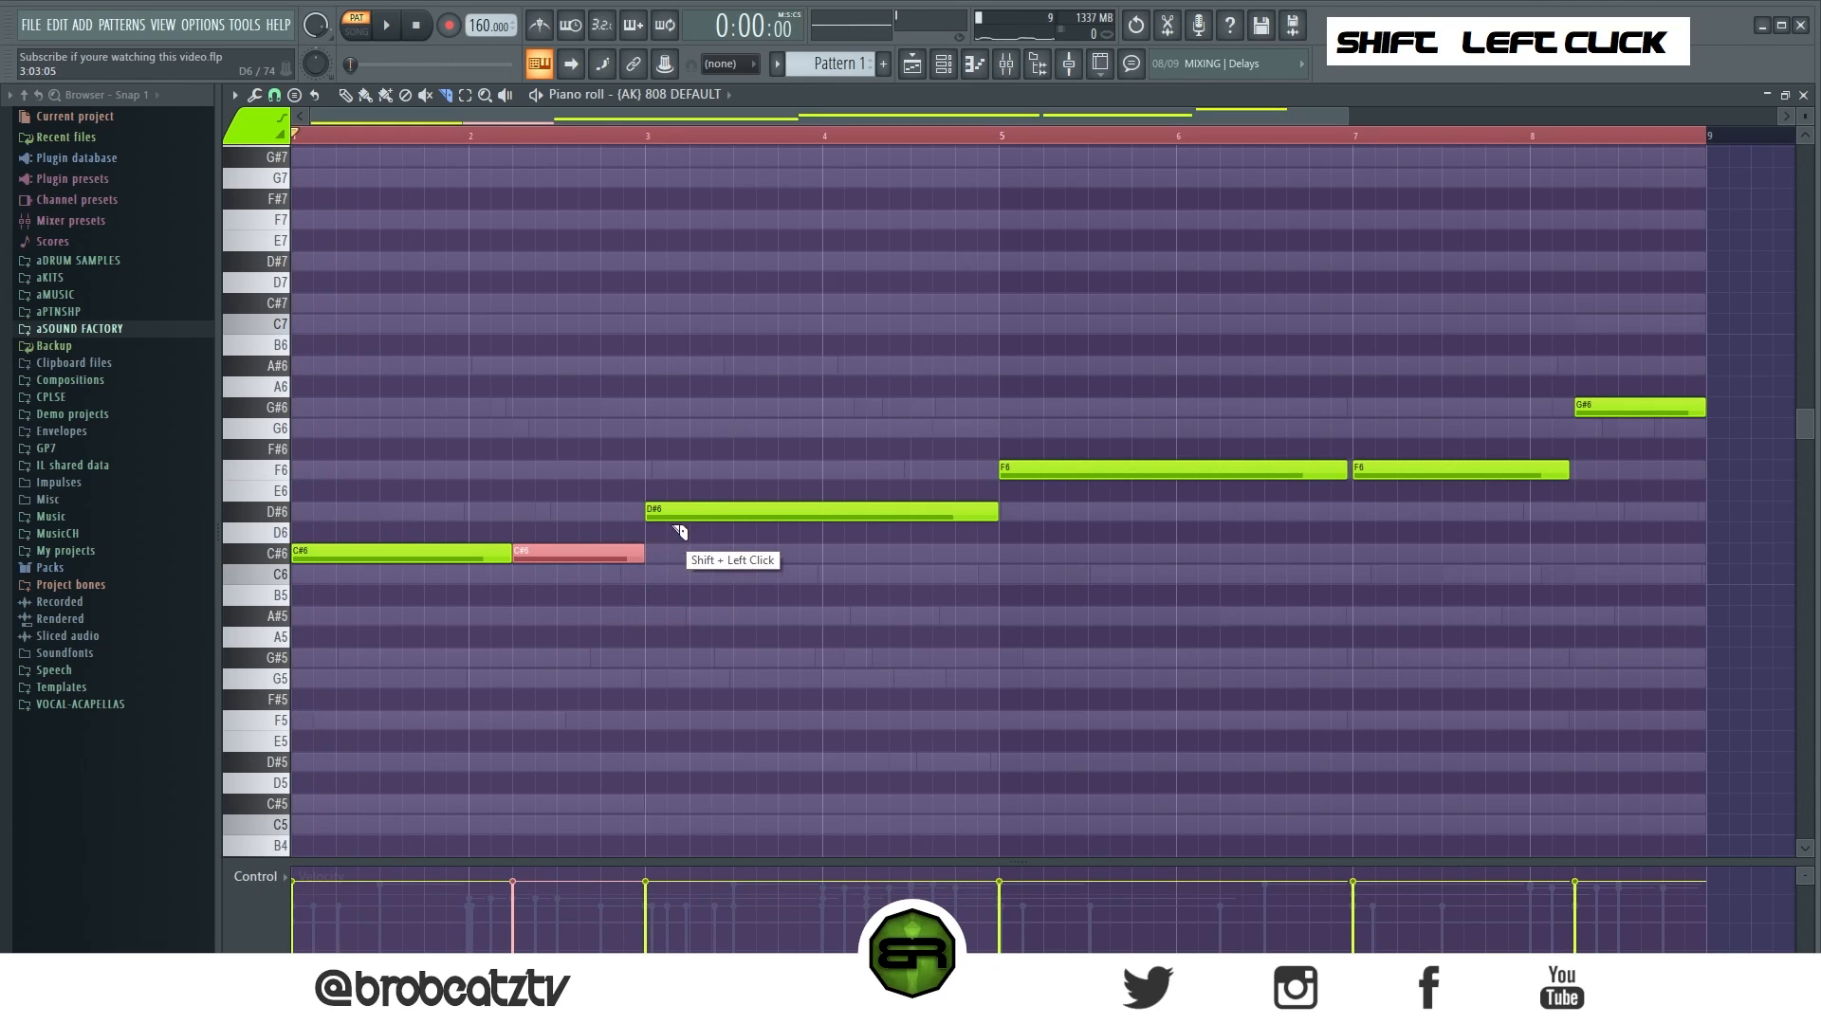
{"action": "left_click", "coordinate": [713, 513], "text": "shift"}
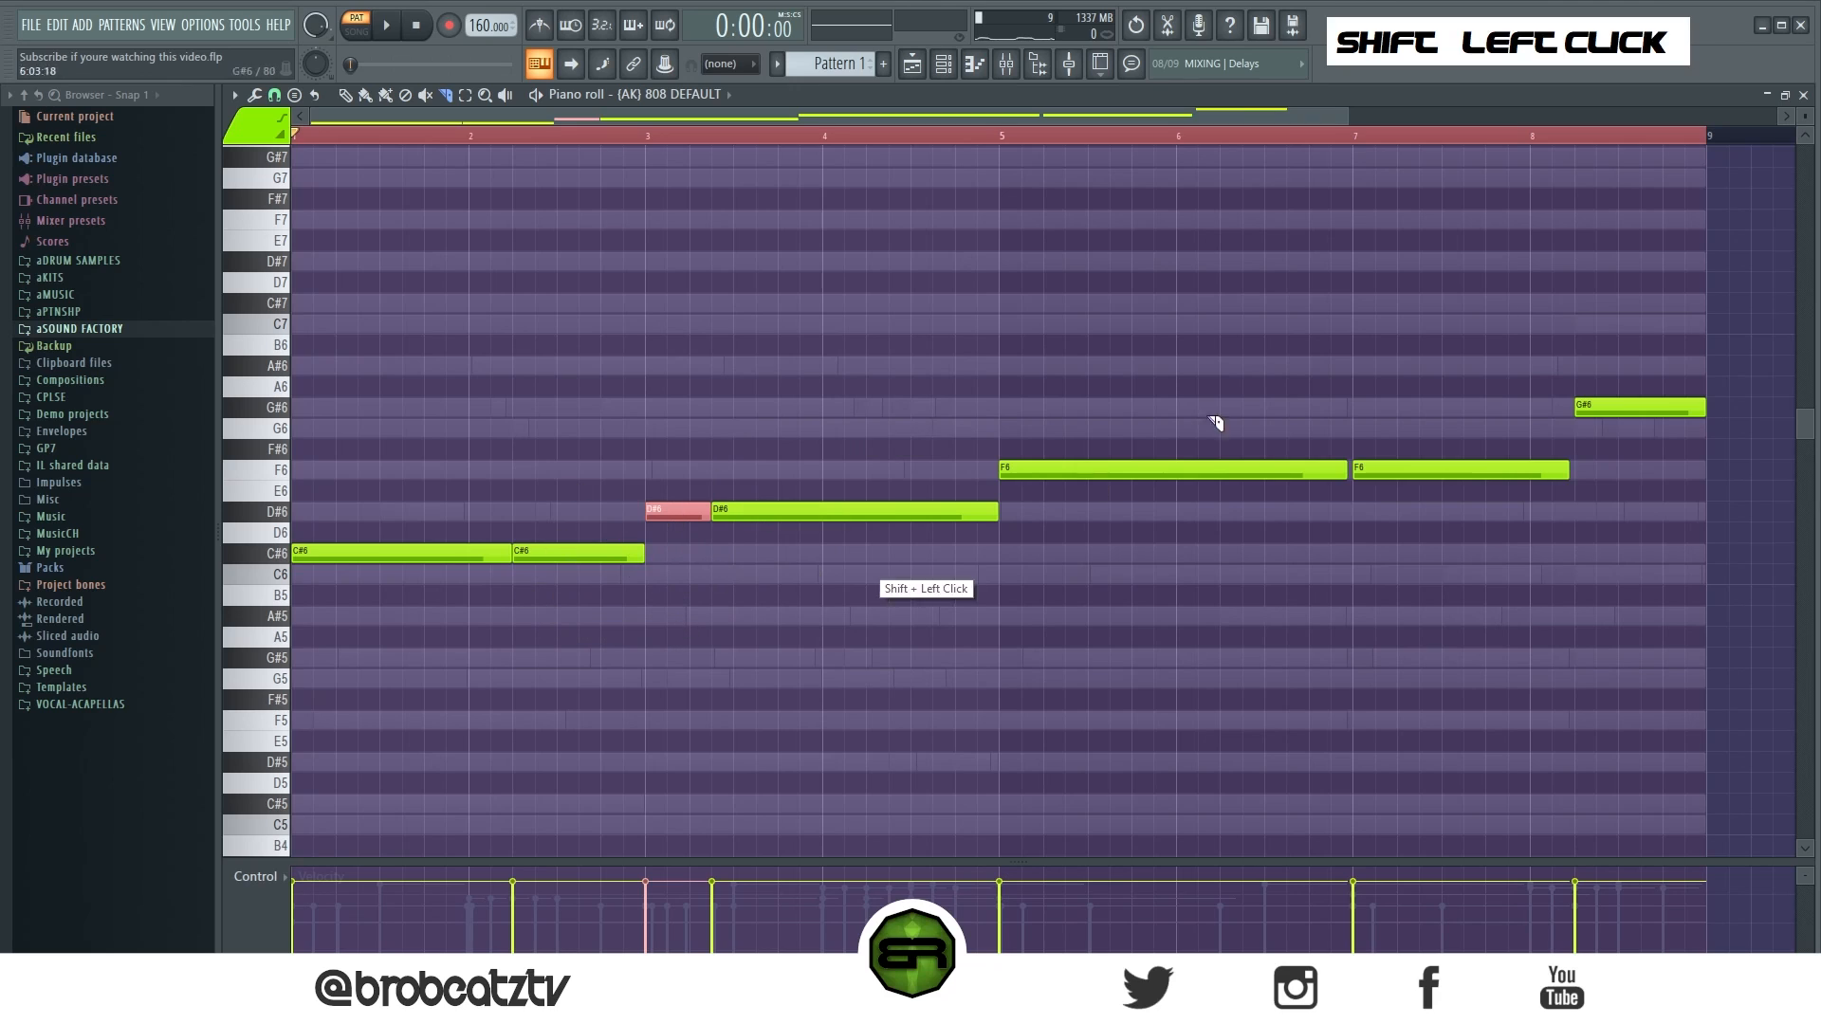
{"action": "left_click_drag", "start_coordinate": [1801, 121], "coordinate": [1799, 117]}
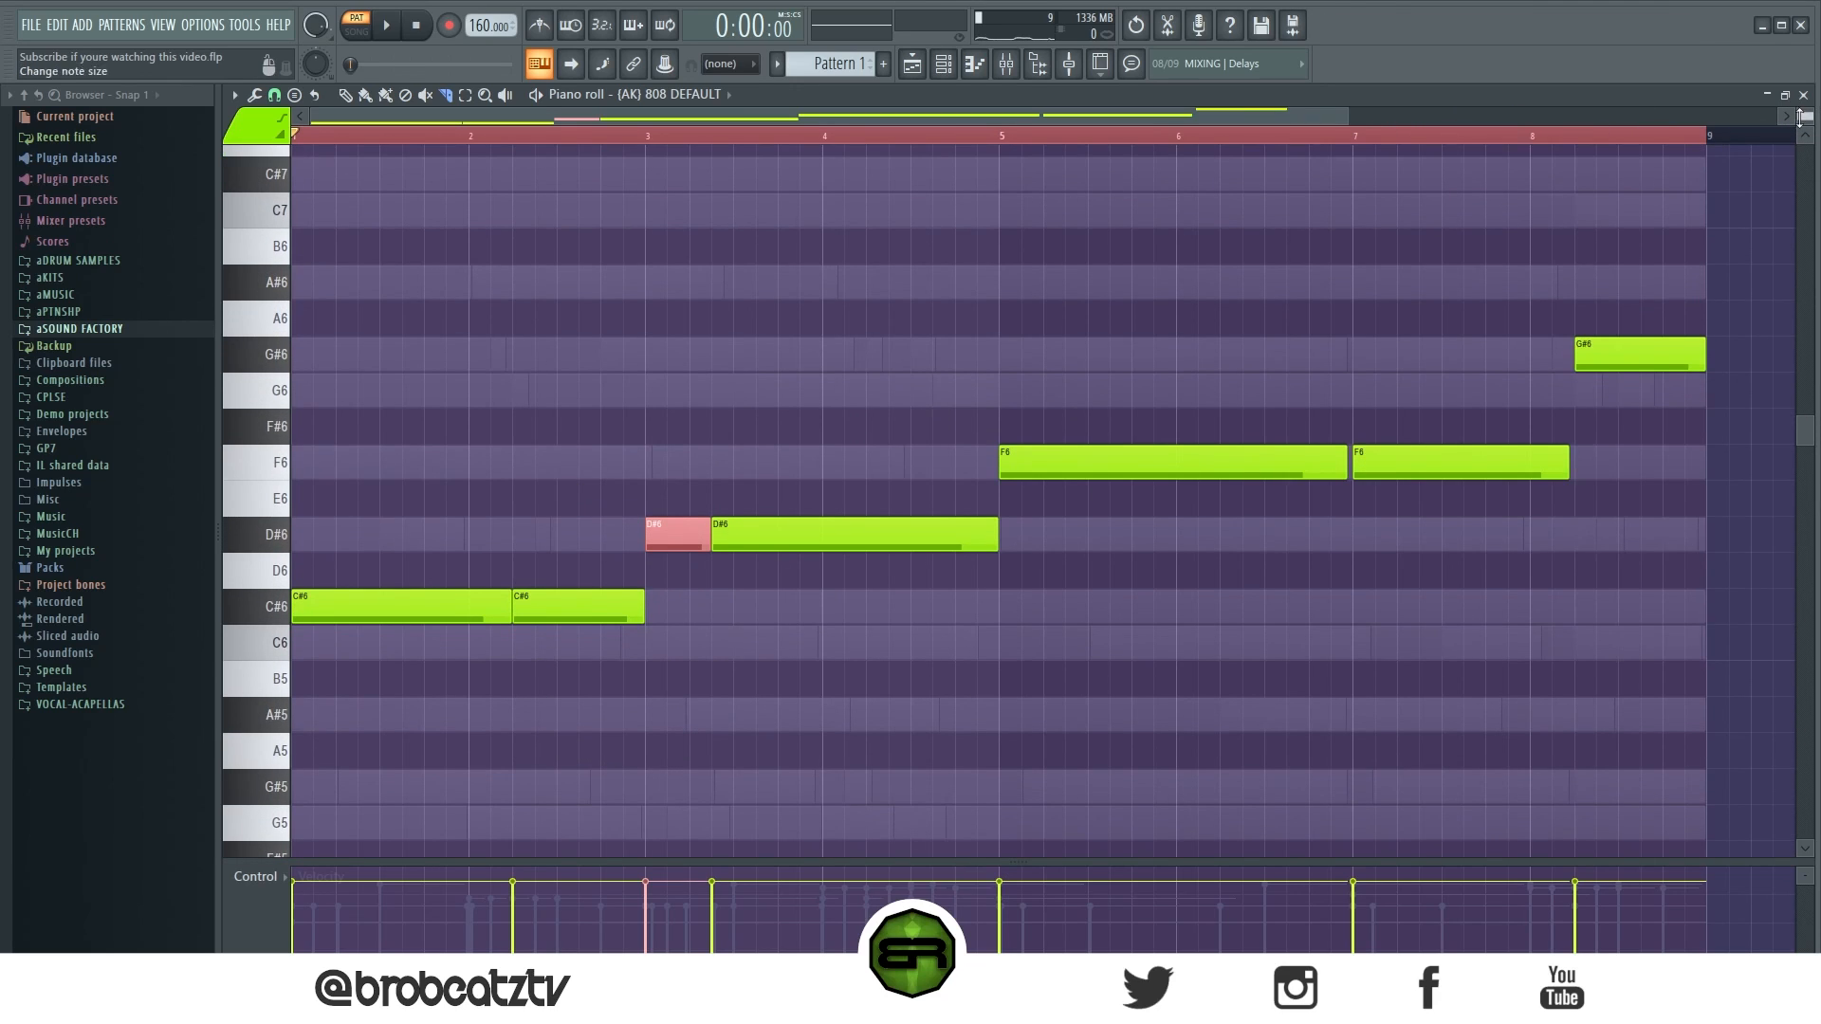
{"action": "left_click_drag", "start_coordinate": [1332, 111], "coordinate": [1291, 120]}
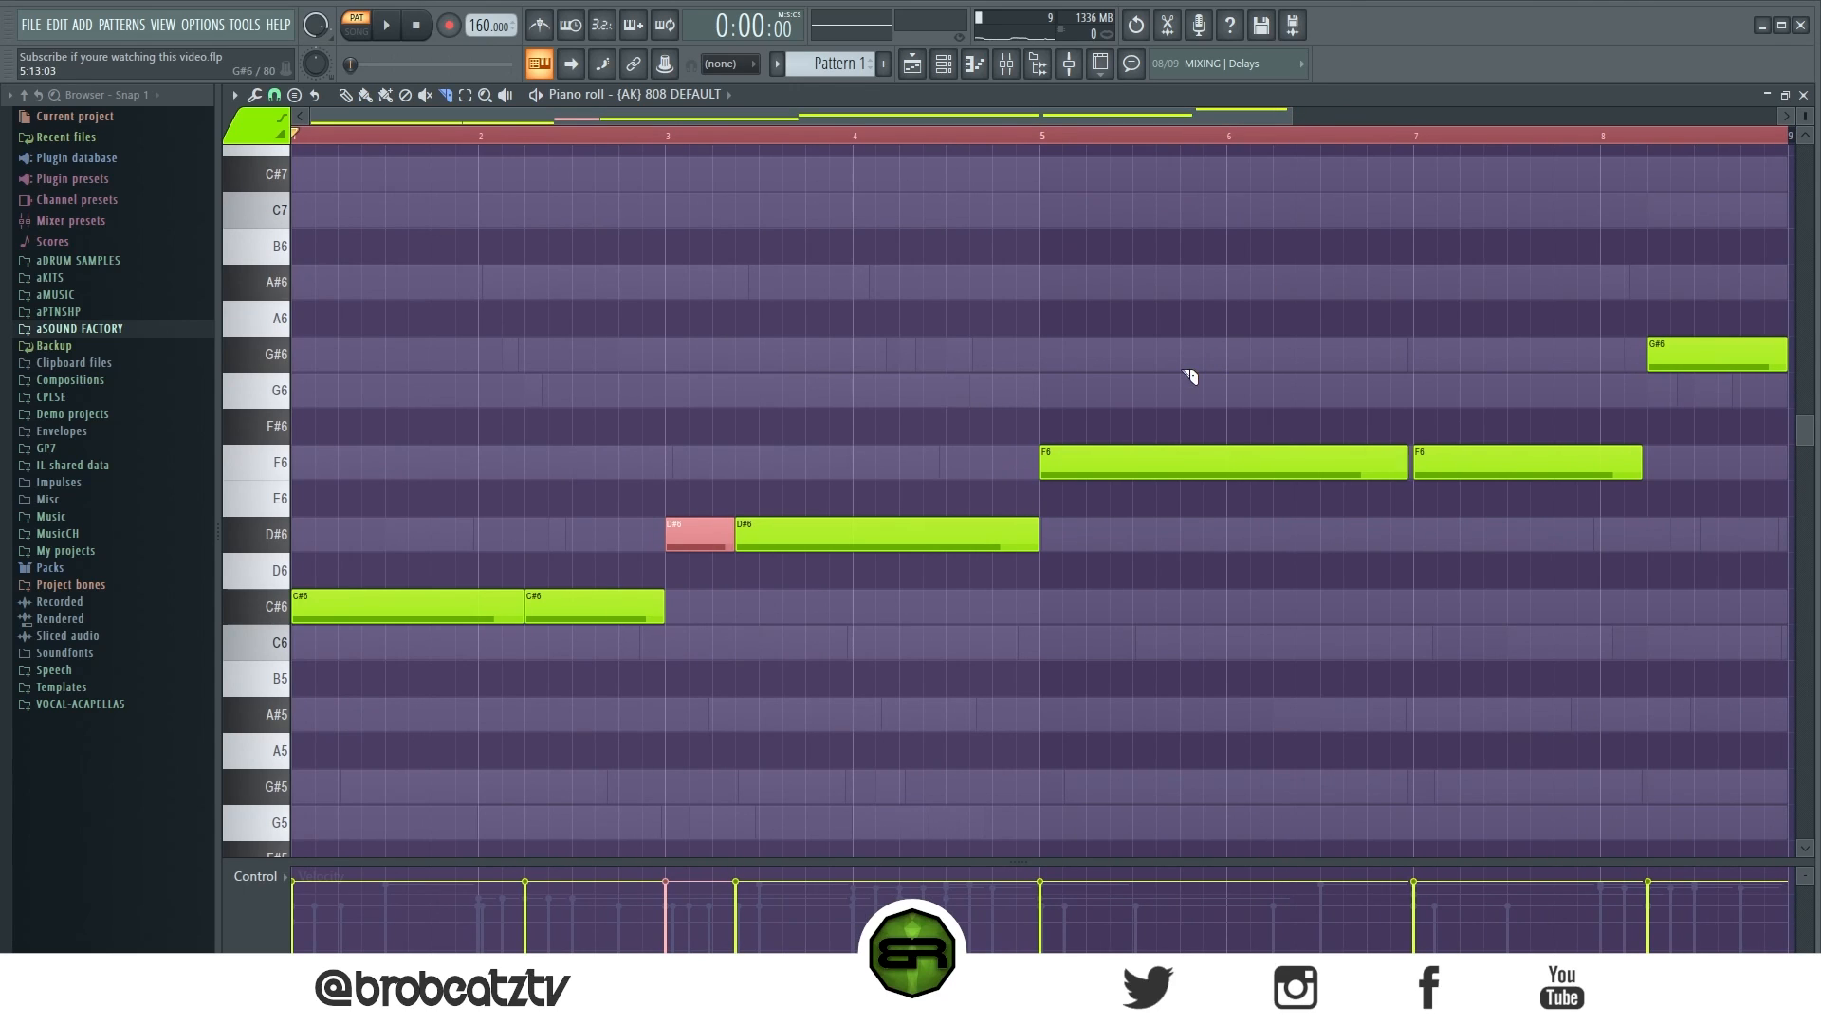
{"action": "key", "text": "space"}
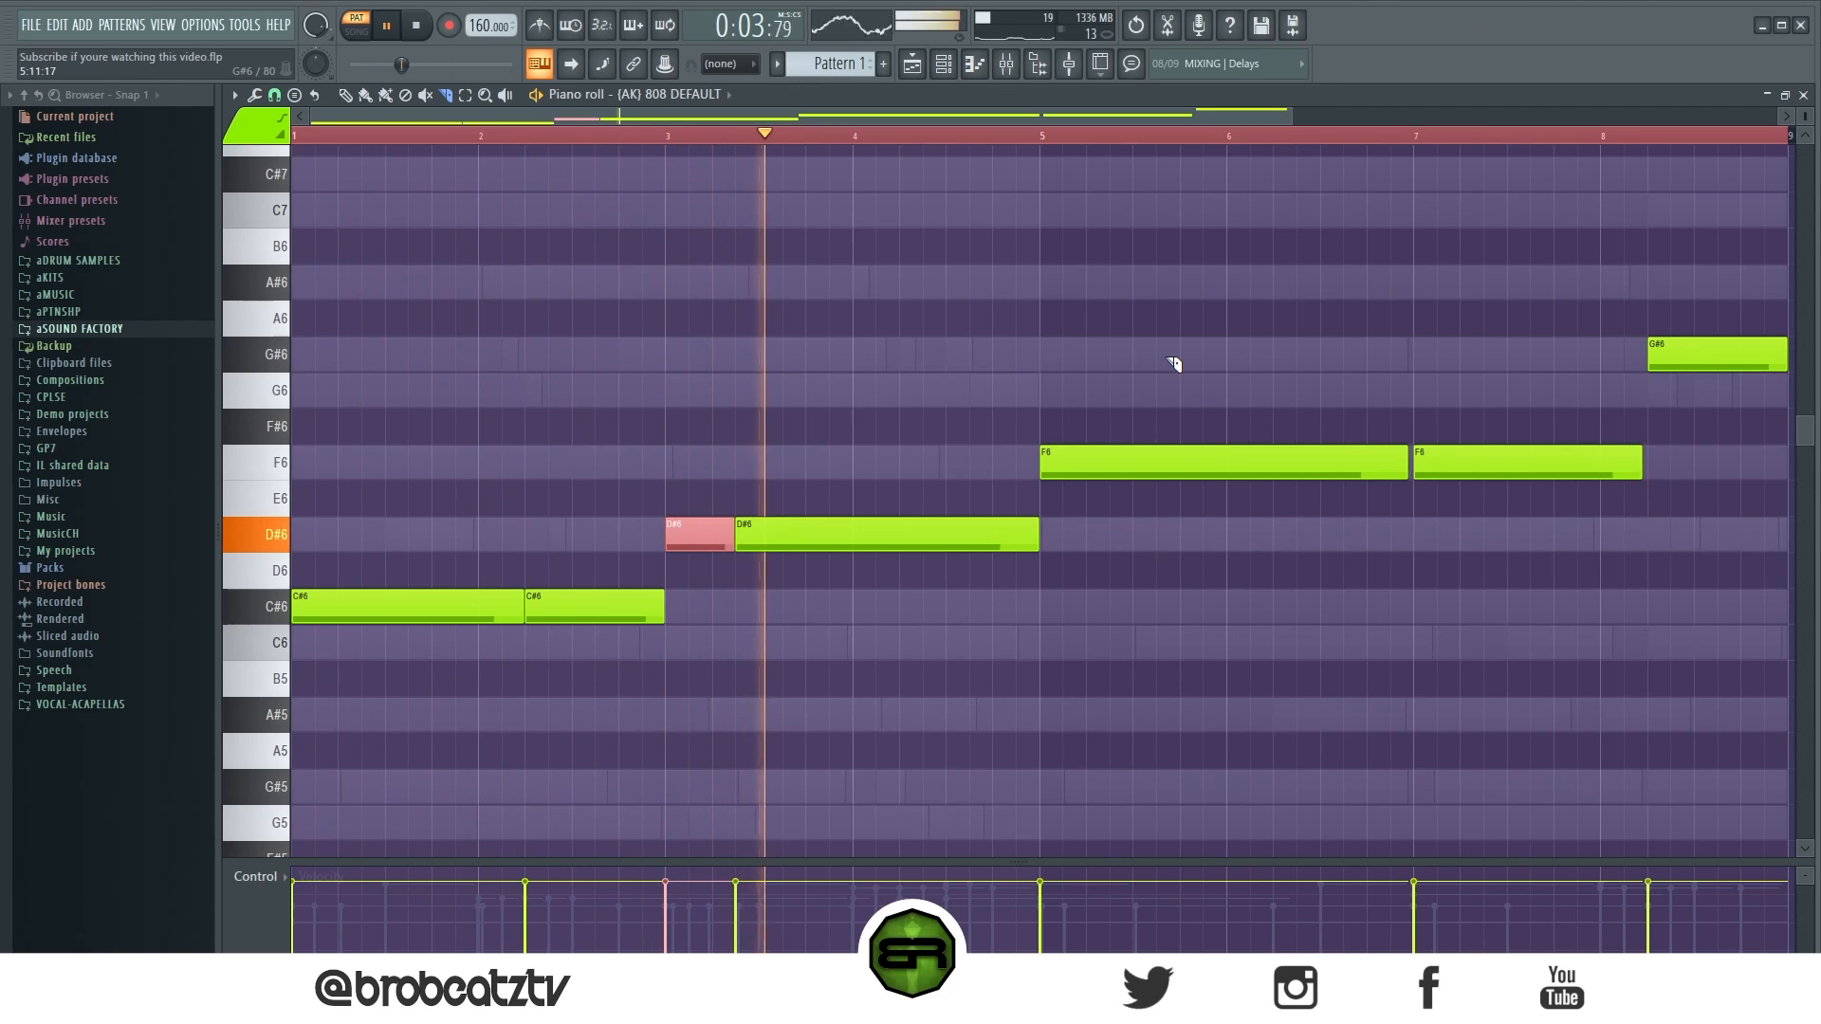
Slice the long bar 5 F6 note at two points within bar 5 and once at the last beat of bar 6 while replaying the pattern.
{"action": "left_click", "coordinate": [1202, 456], "text": "shift"}
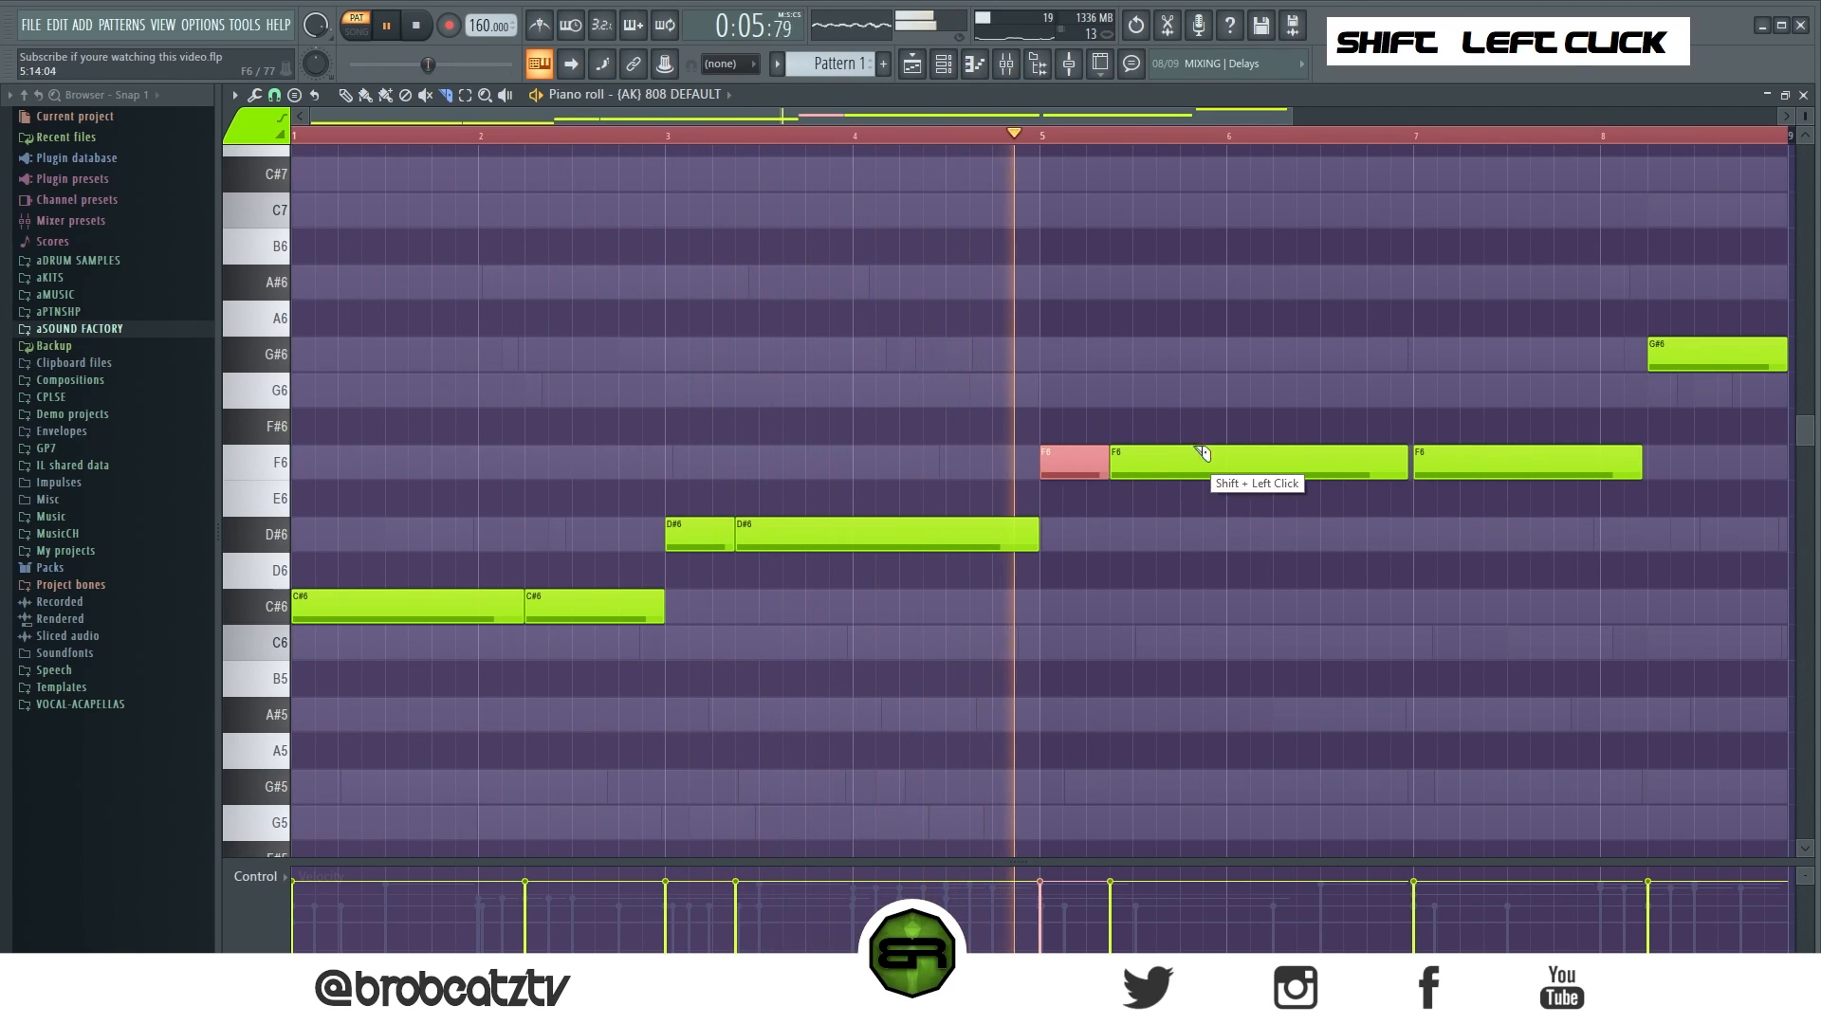
{"action": "left_click", "coordinate": [1183, 470], "text": "shift"}
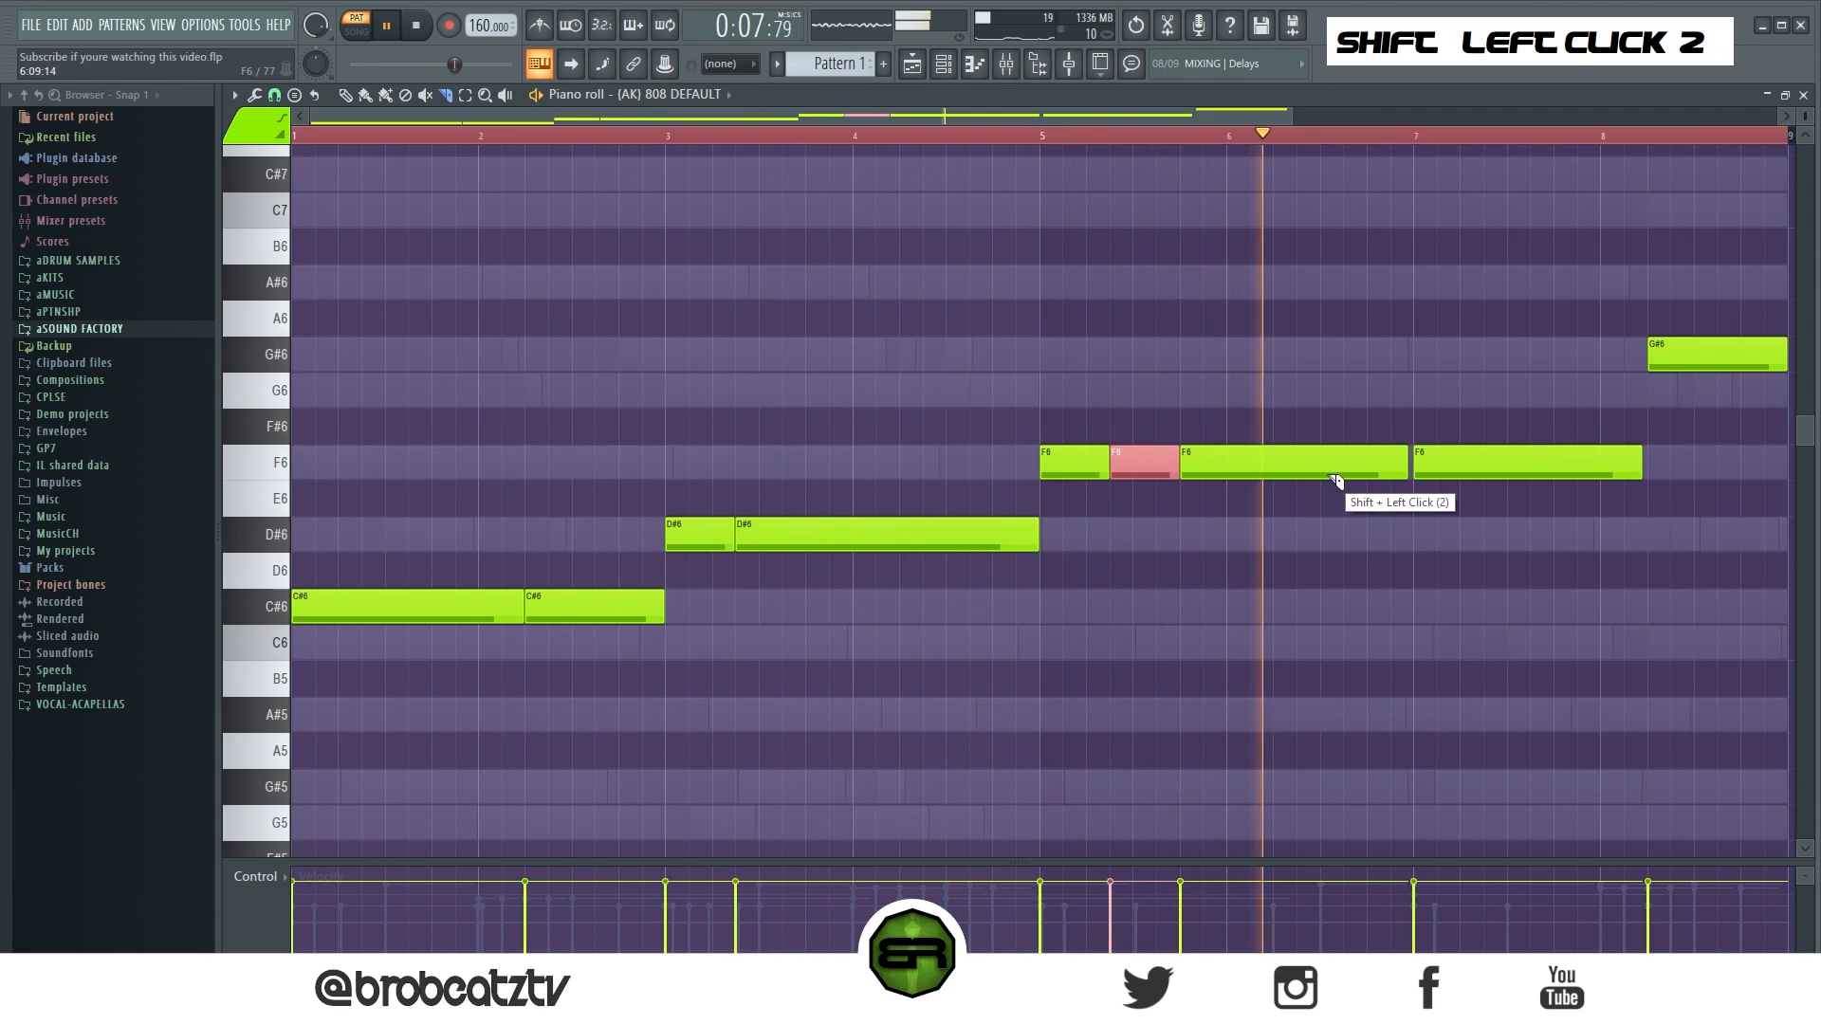
{"action": "key", "text": "space"}
{"action": "key", "text": "space"}
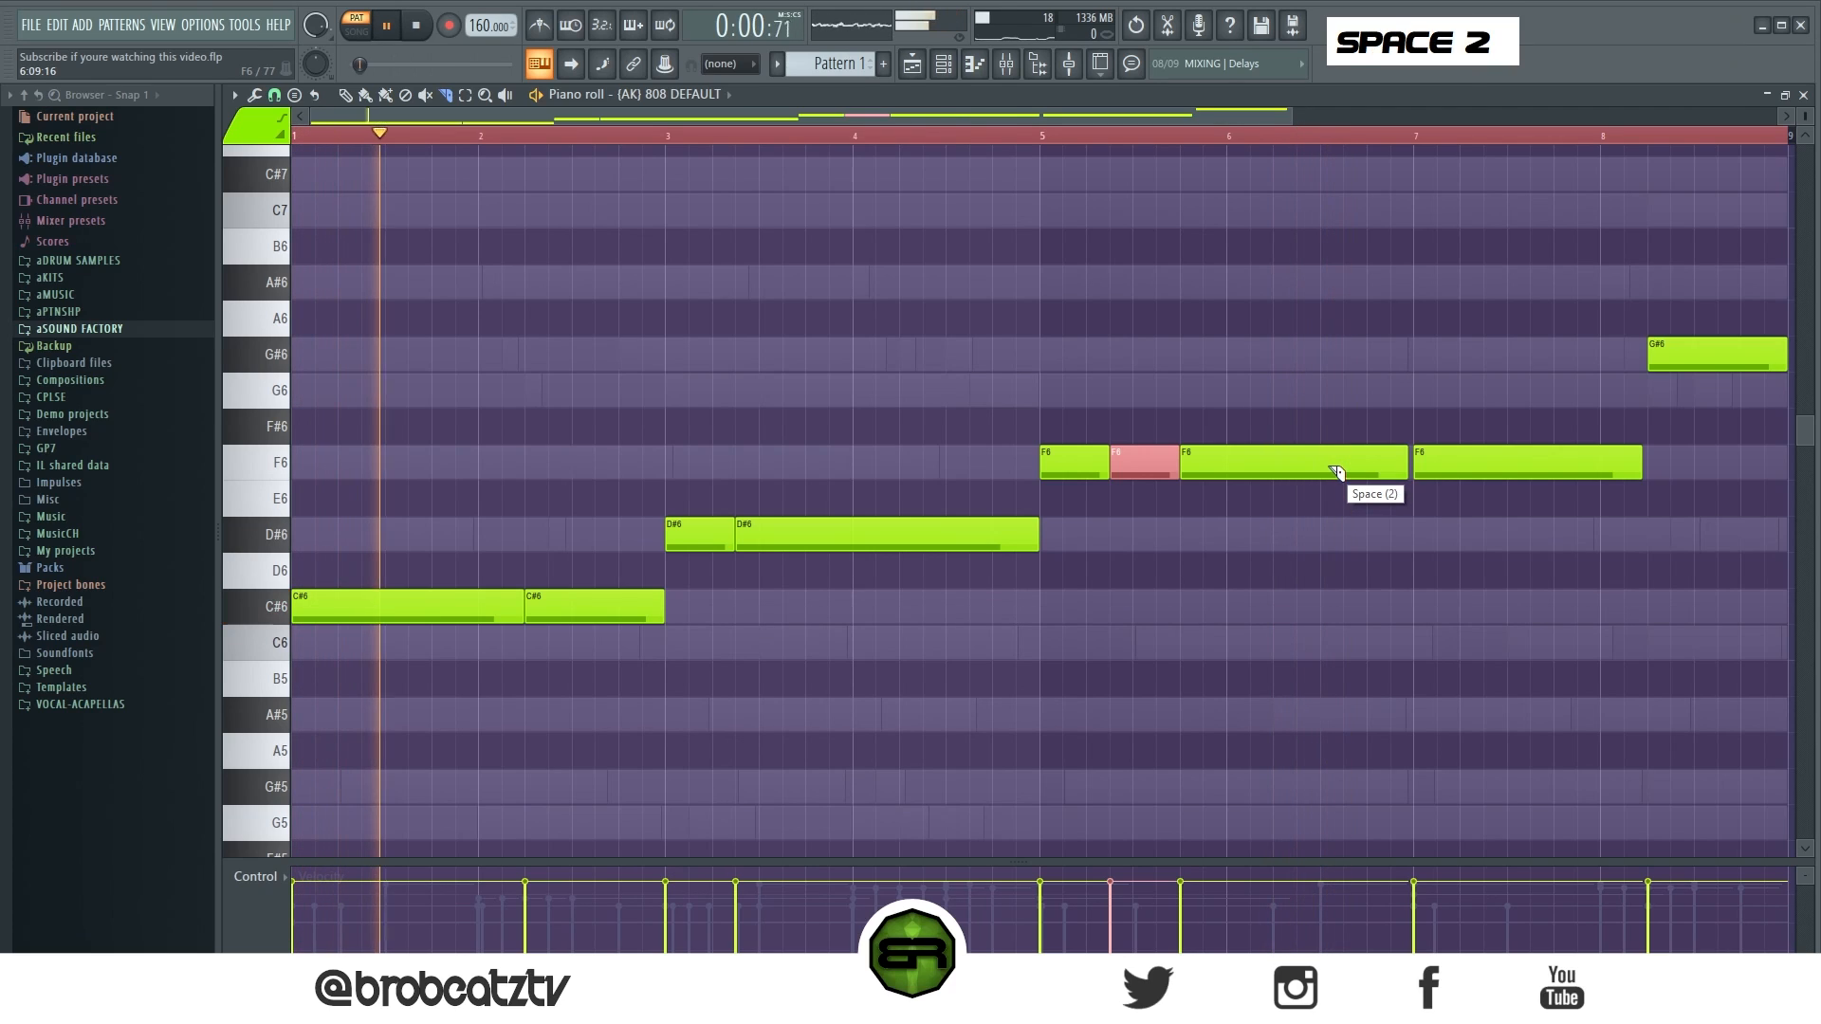
{"action": "key", "text": "shift"}
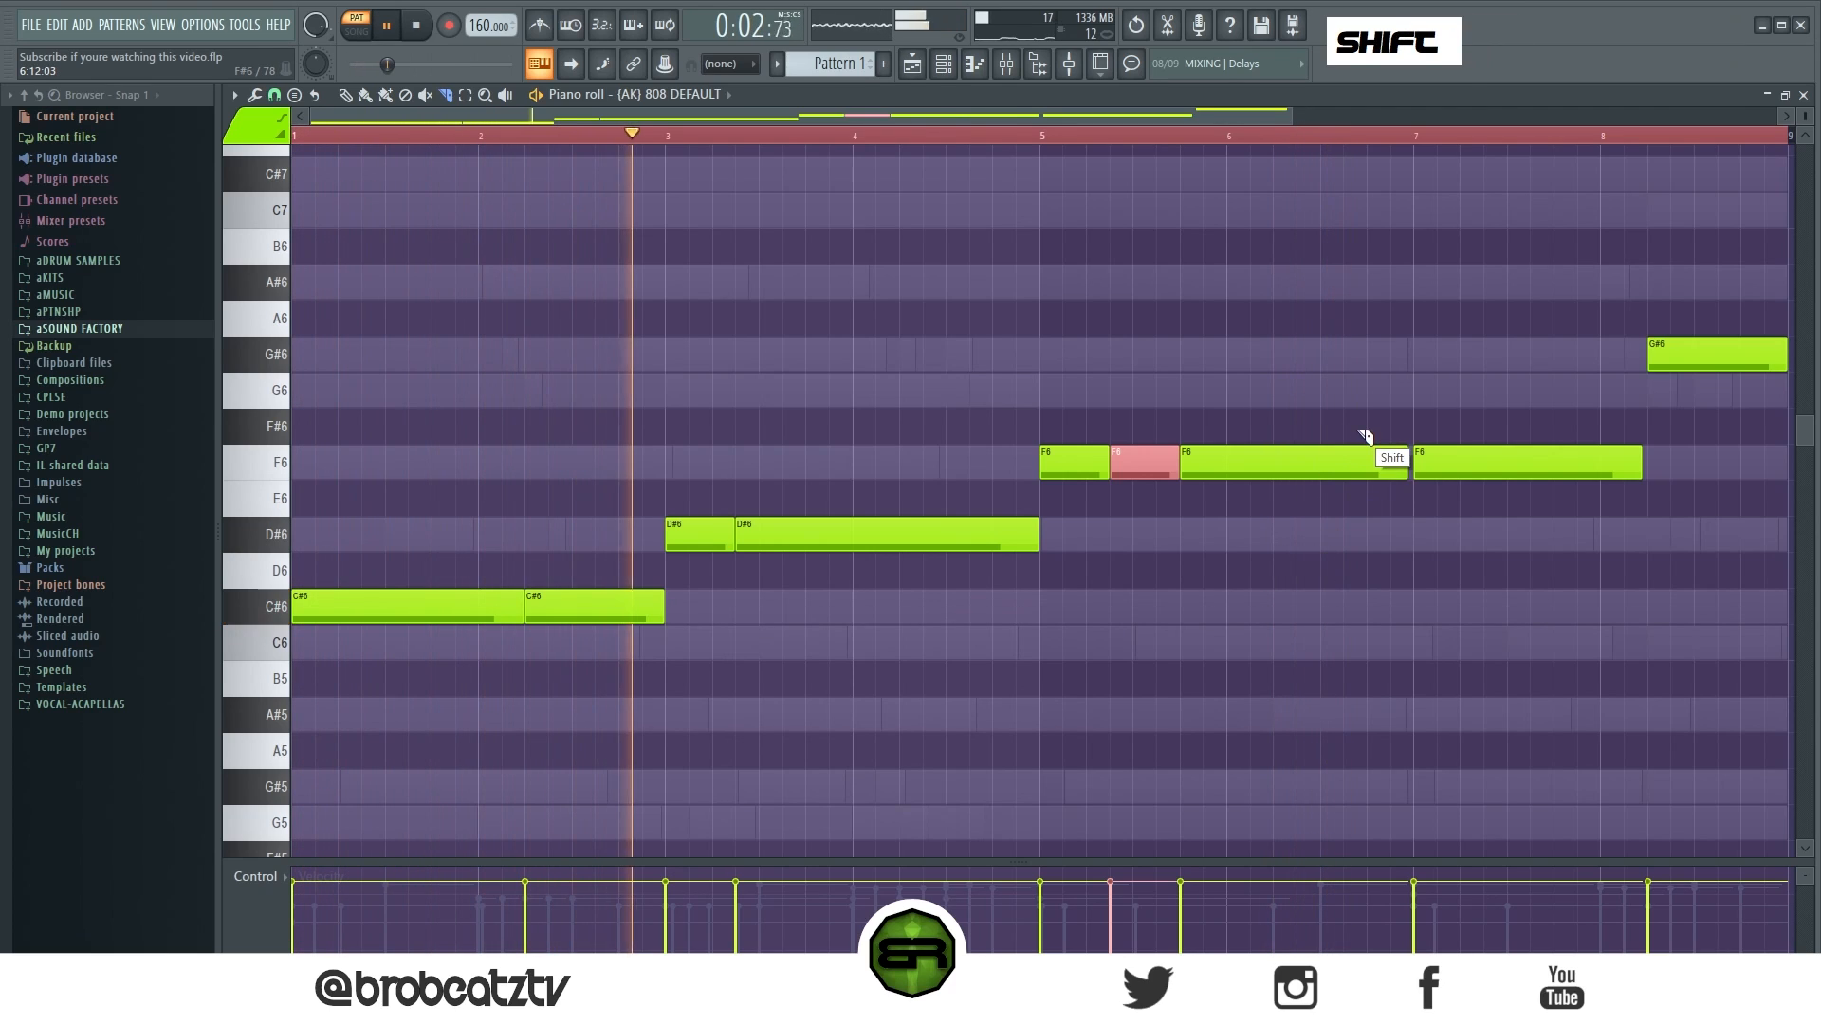
{"action": "left_click", "coordinate": [1367, 455], "text": "shift"}
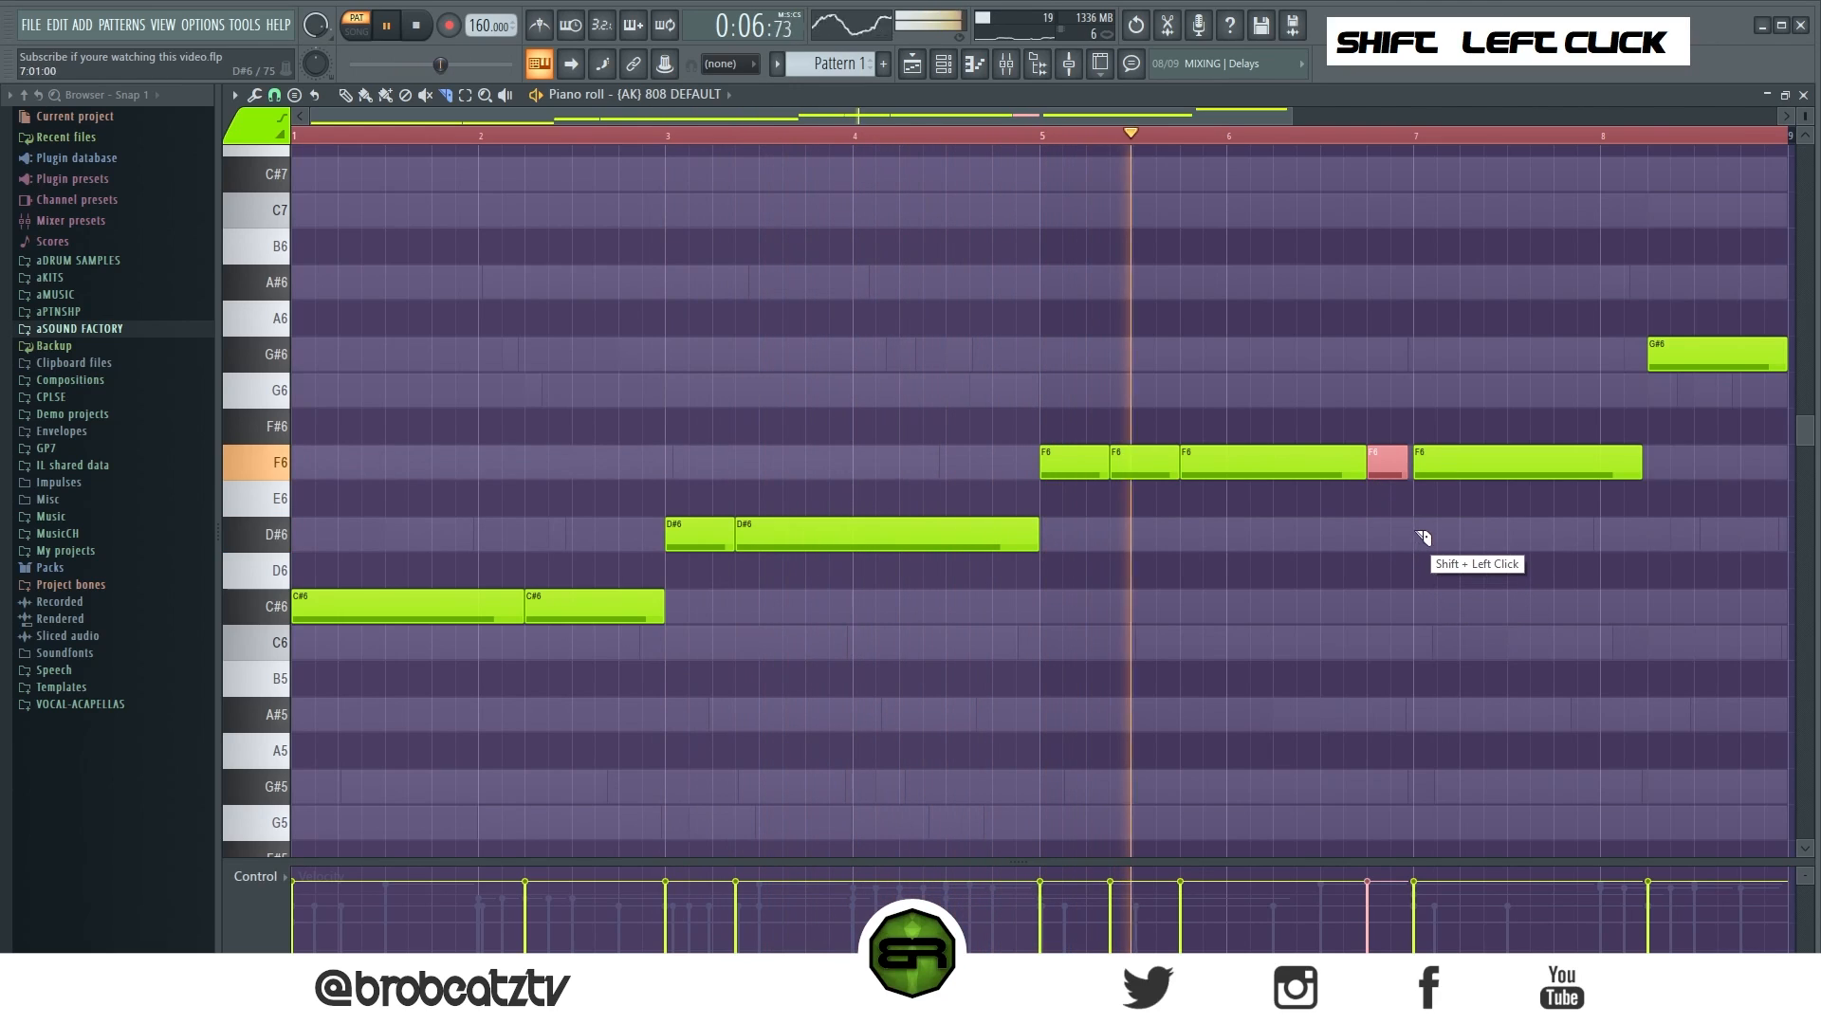
Slice the bar 7 F6 note into three pieces and split the bar 8 G#6 note in half.
{"action": "key", "text": "shift"}
{"action": "left_click_drag", "start_coordinate": [1485, 405], "coordinate": [1489, 481]}
{"action": "key", "text": "space"}
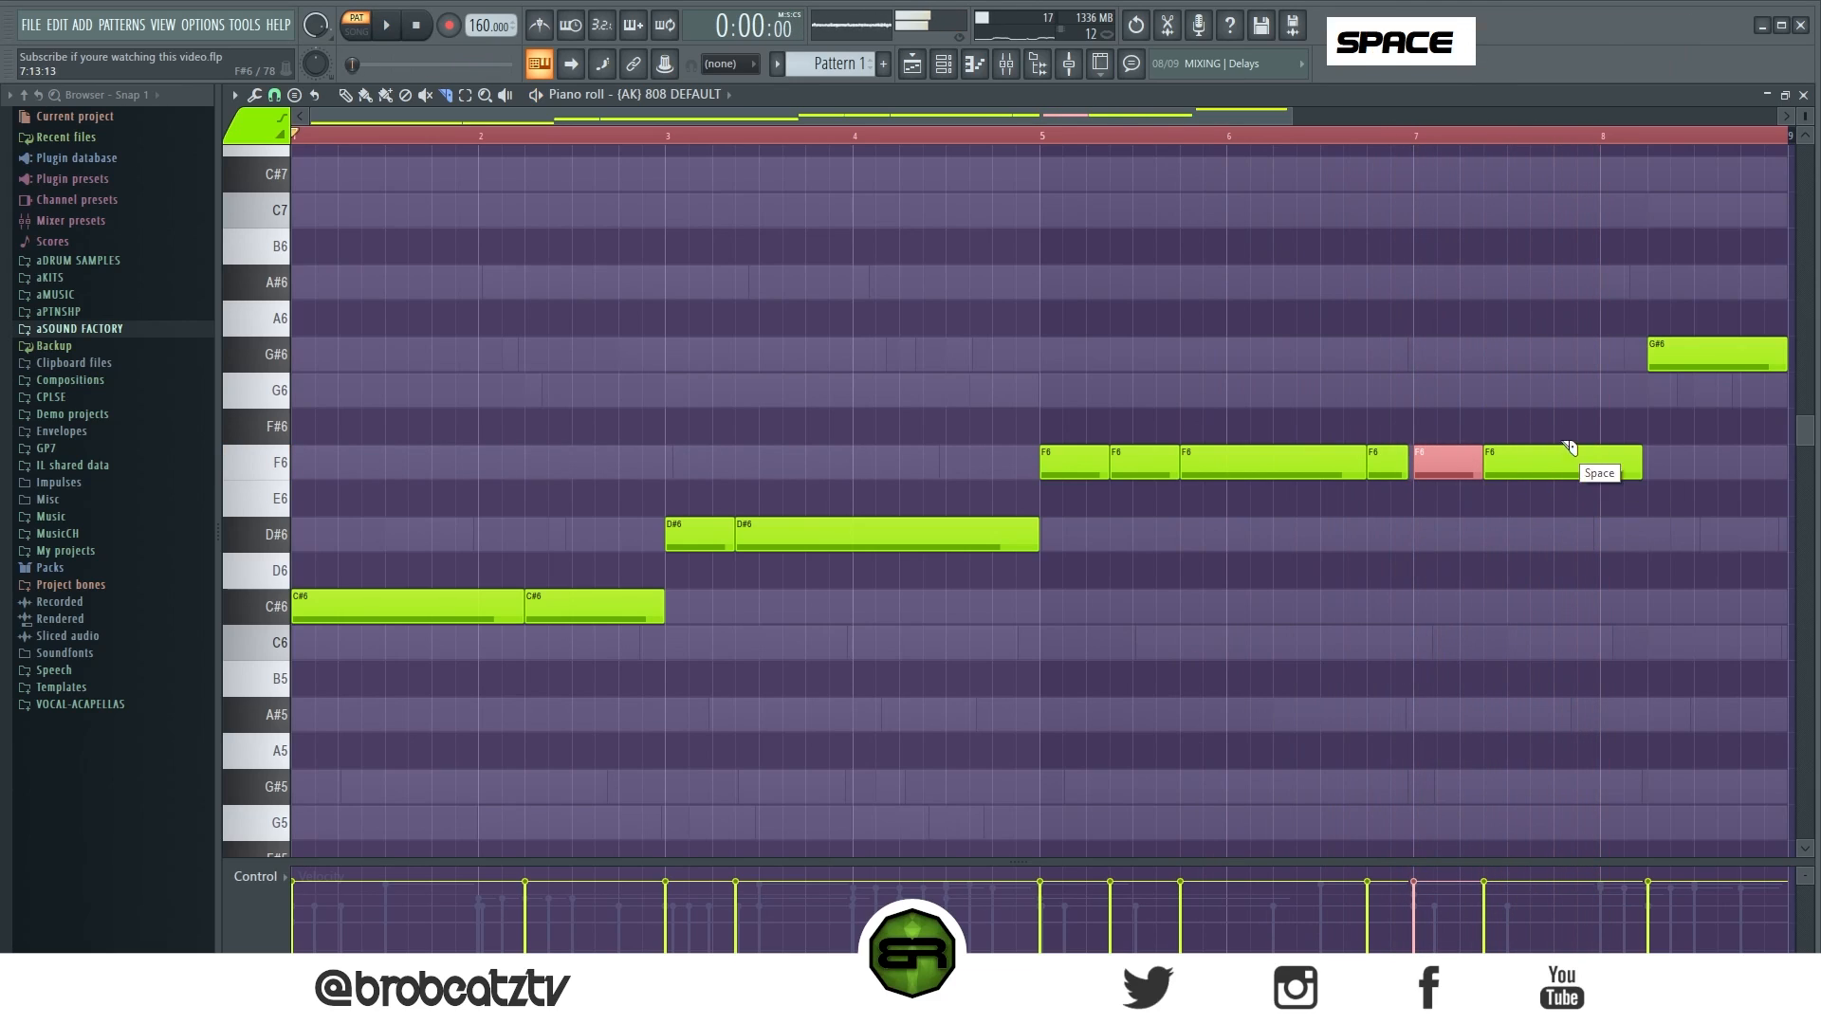
{"action": "left_click", "coordinate": [1561, 474], "text": "shift"}
{"action": "left_click", "coordinate": [1717, 385], "text": "shift"}
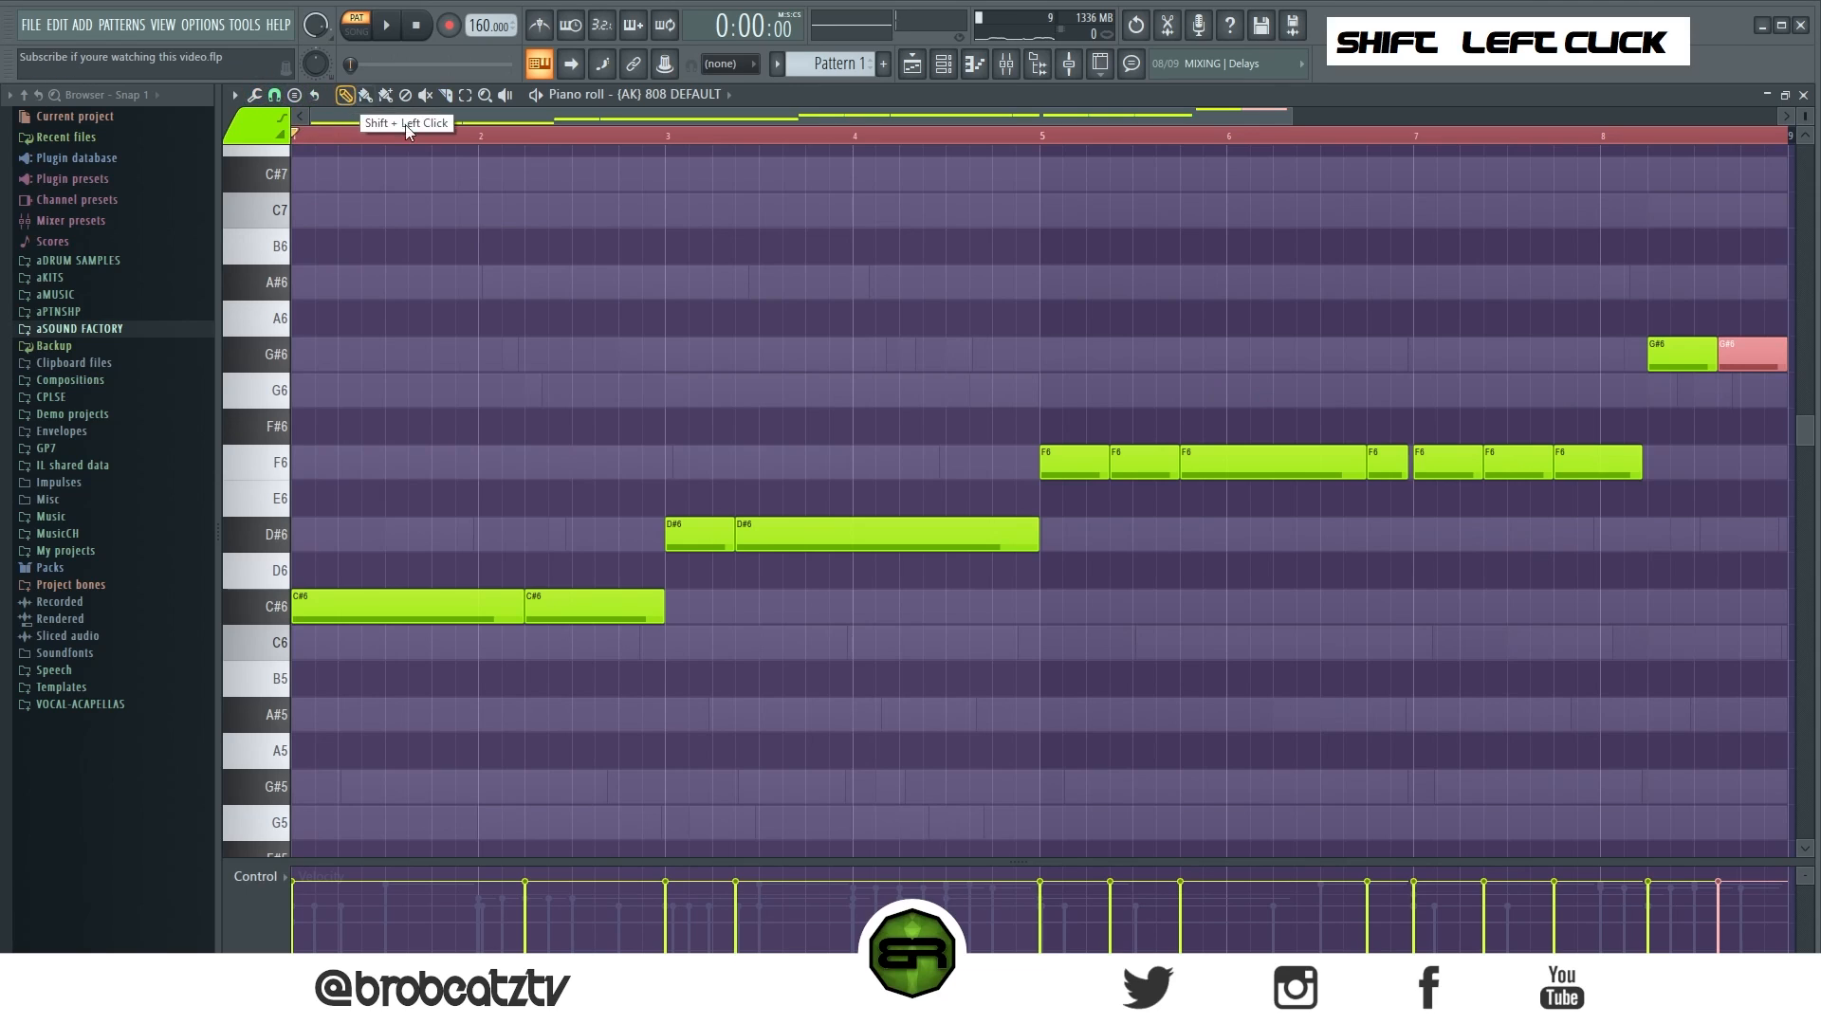
Raise the short F6 slice at the end of bar 6 by an octave and delete the middle F6 slice of bar 7.
{"action": "left_click_drag", "start_coordinate": [1377, 445], "coordinate": [1382, 464]}
{"action": "key", "text": "ctrl+Up"}
{"action": "left_click", "coordinate": [1382, 468], "text": "ctrl"}
{"action": "right_click", "coordinate": [1490, 573]}
{"action": "scroll", "coordinate": [1499, 583], "scroll_direction": "up", "scroll_amount": 2}
{"action": "right_click", "coordinate": [1518, 679]}
Transpose all 808 notes down one octave and play through the whole pattern.
{"action": "key", "text": "ctrl+a"}
{"action": "key", "text": "ctrl+Down"}
{"action": "scroll", "coordinate": [1225, 527], "scroll_direction": "down", "scroll_amount": 10}
{"action": "scroll", "coordinate": [816, 410], "scroll_direction": "up", "scroll_amount": 5}
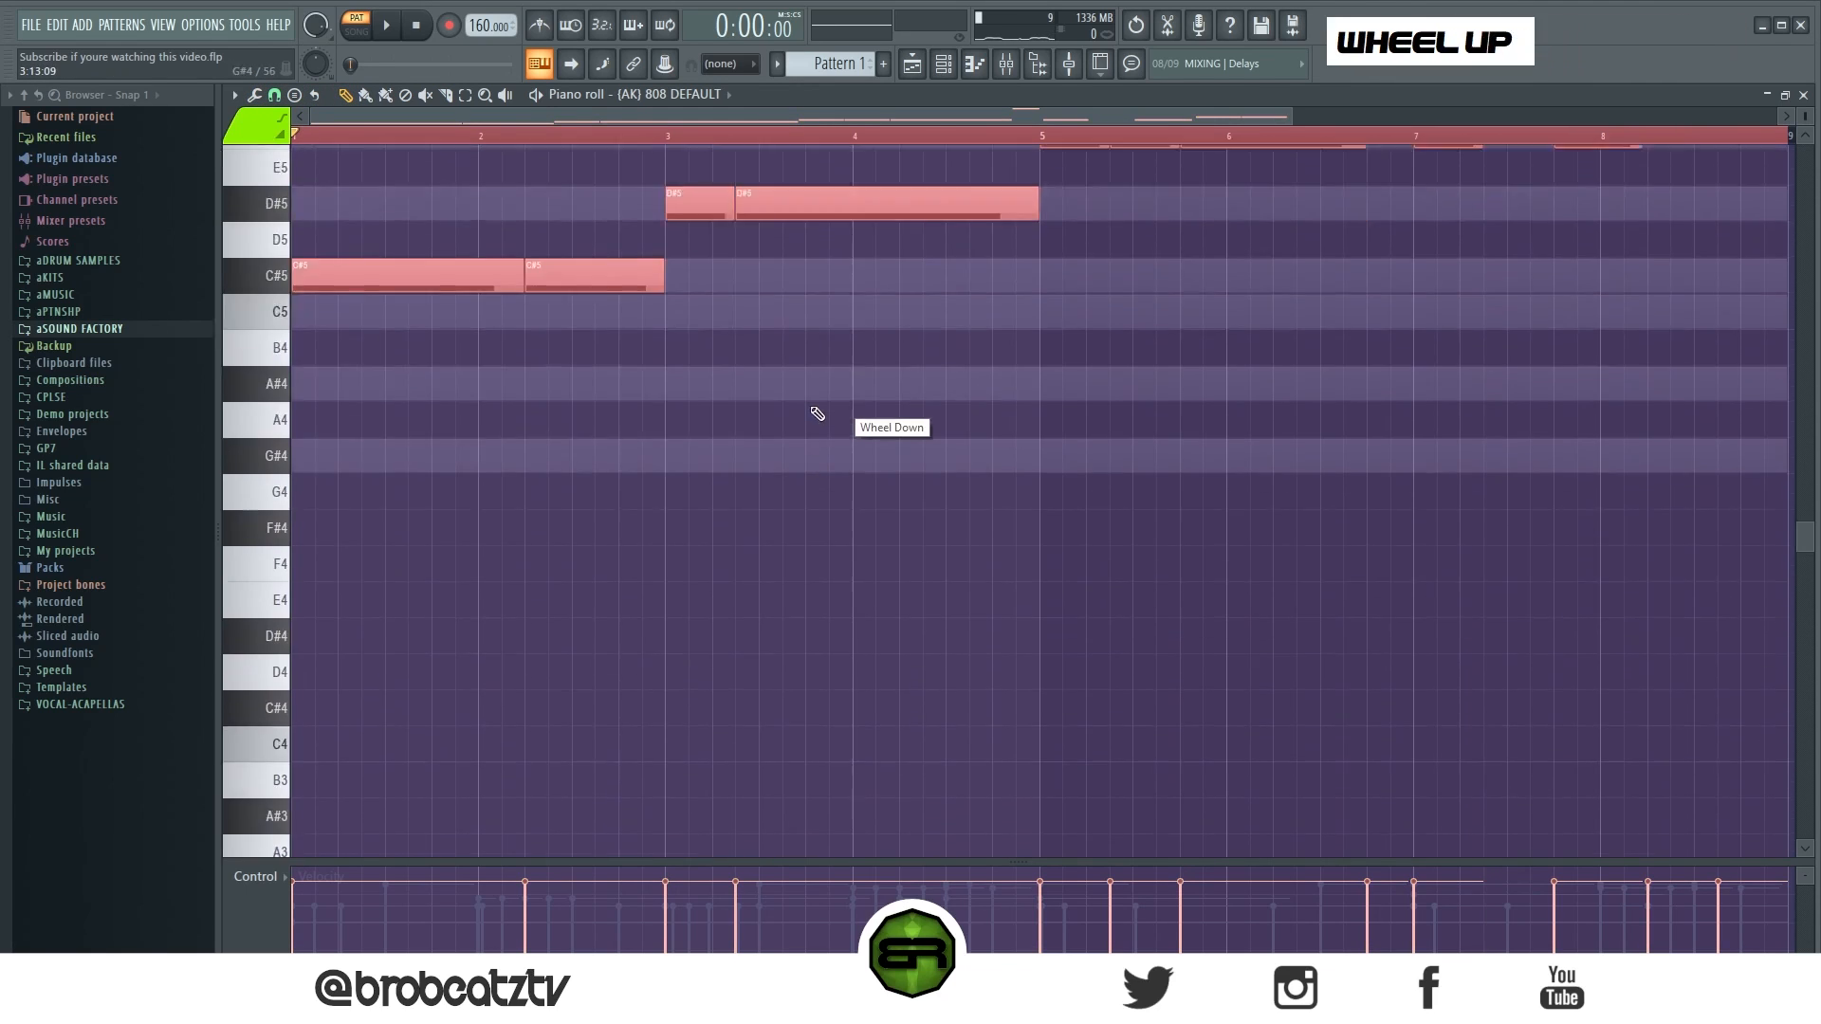
{"action": "right_click", "coordinate": [823, 388], "text": "ctrl"}
{"action": "key", "text": "space"}
{"action": "right_click", "coordinate": [866, 390]}
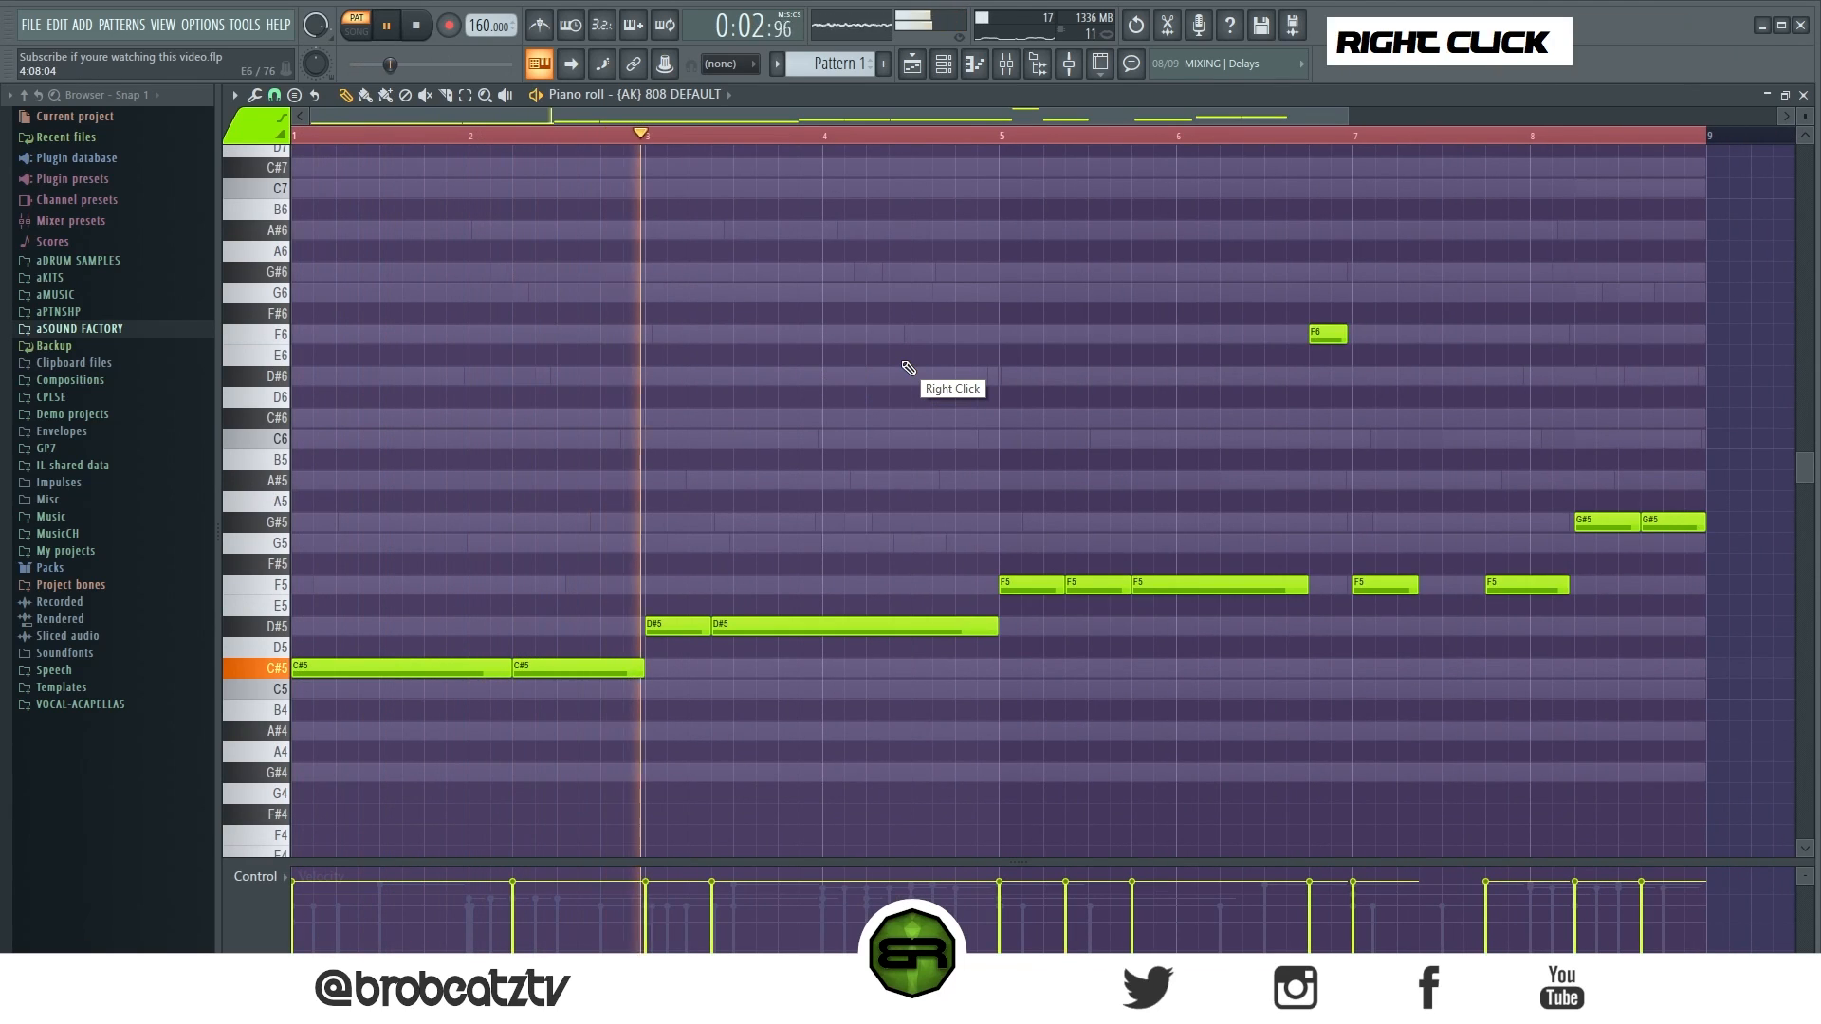
{"action": "key", "text": "ctrl+a"}
{"action": "key", "text": "alt"}
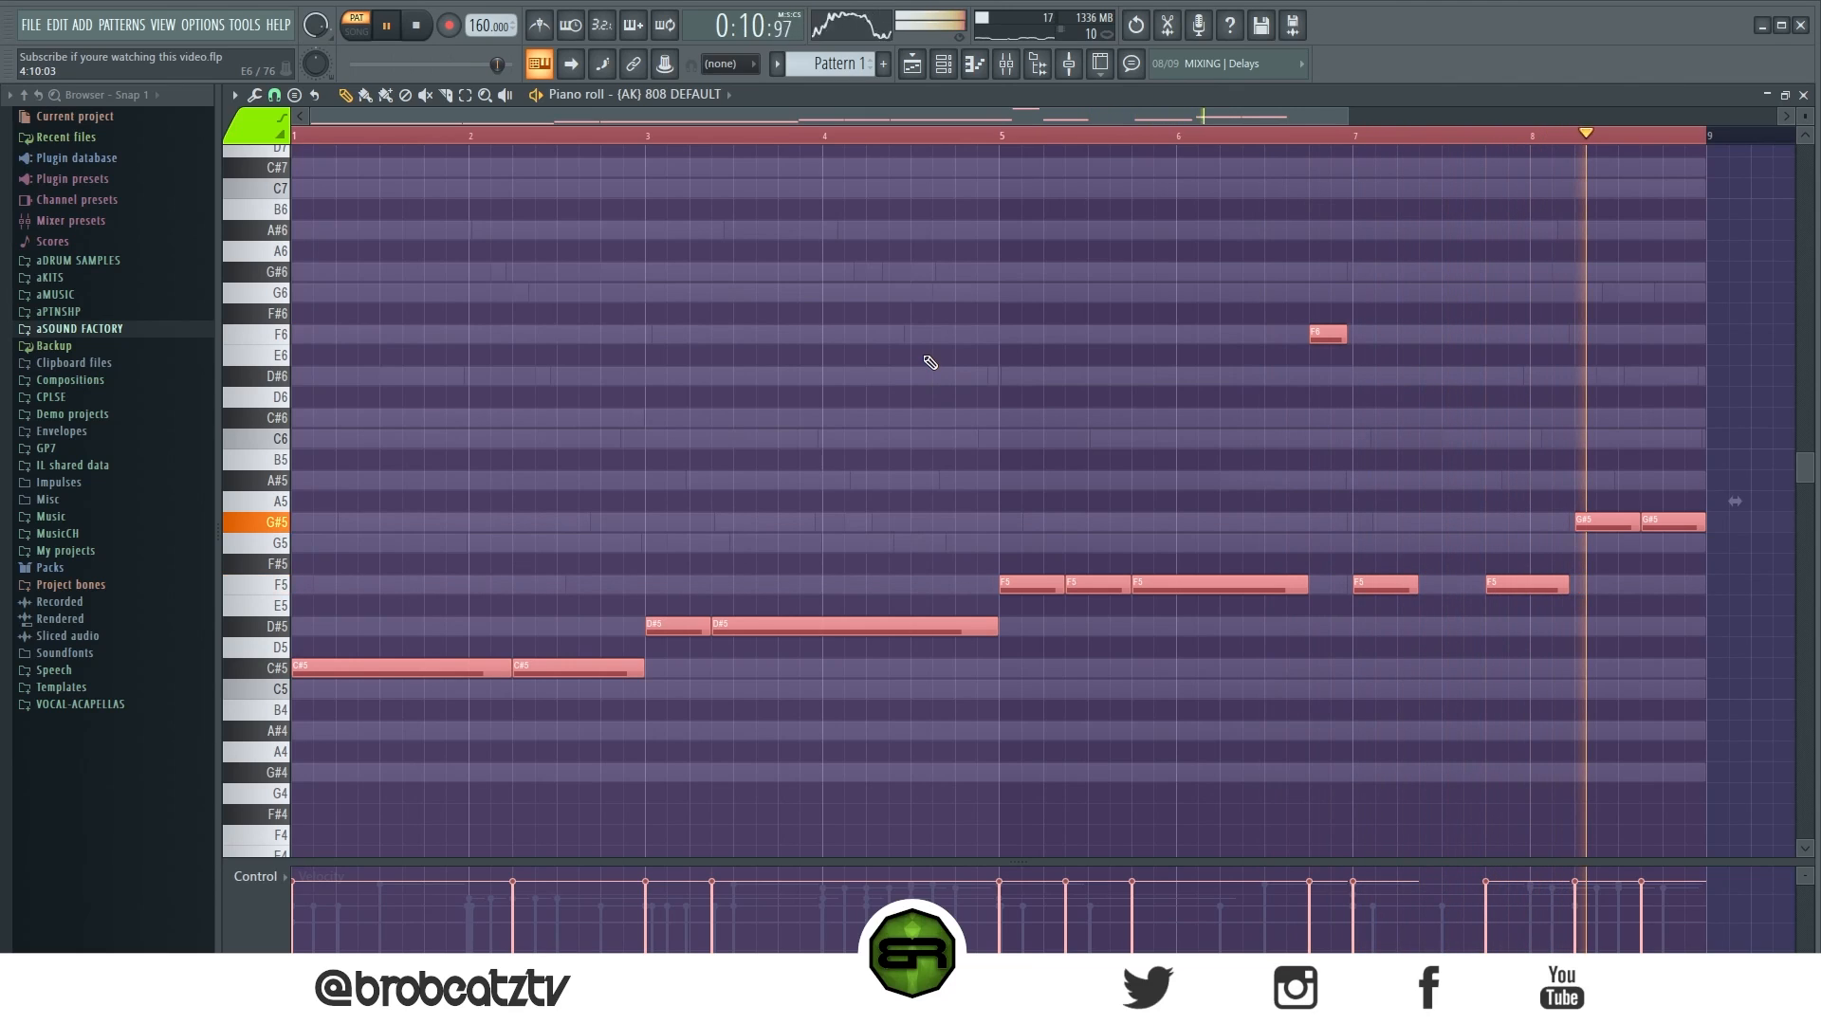
{"action": "key", "text": "space"}
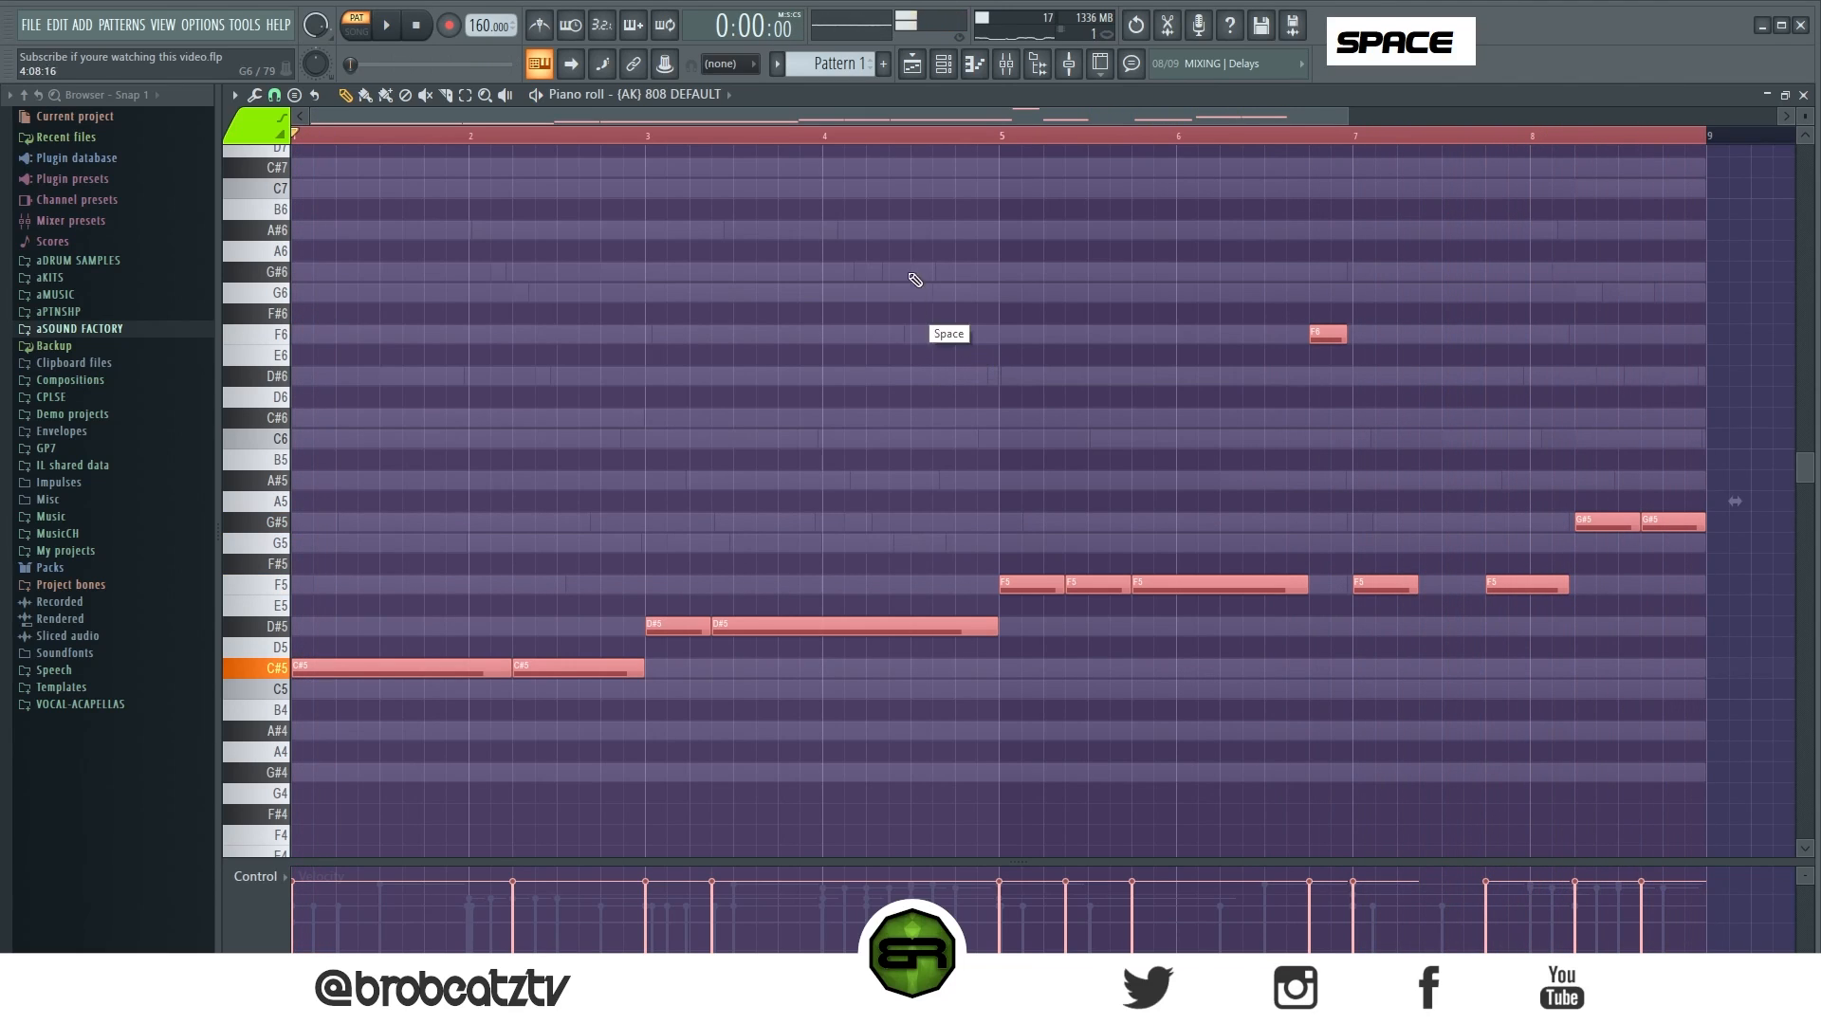
Switch to Pattern 2 in the channel rack and place (AK) Clap Sheesh hits on steps 9 and 25.
{"action": "left_click", "coordinate": [958, 69]}
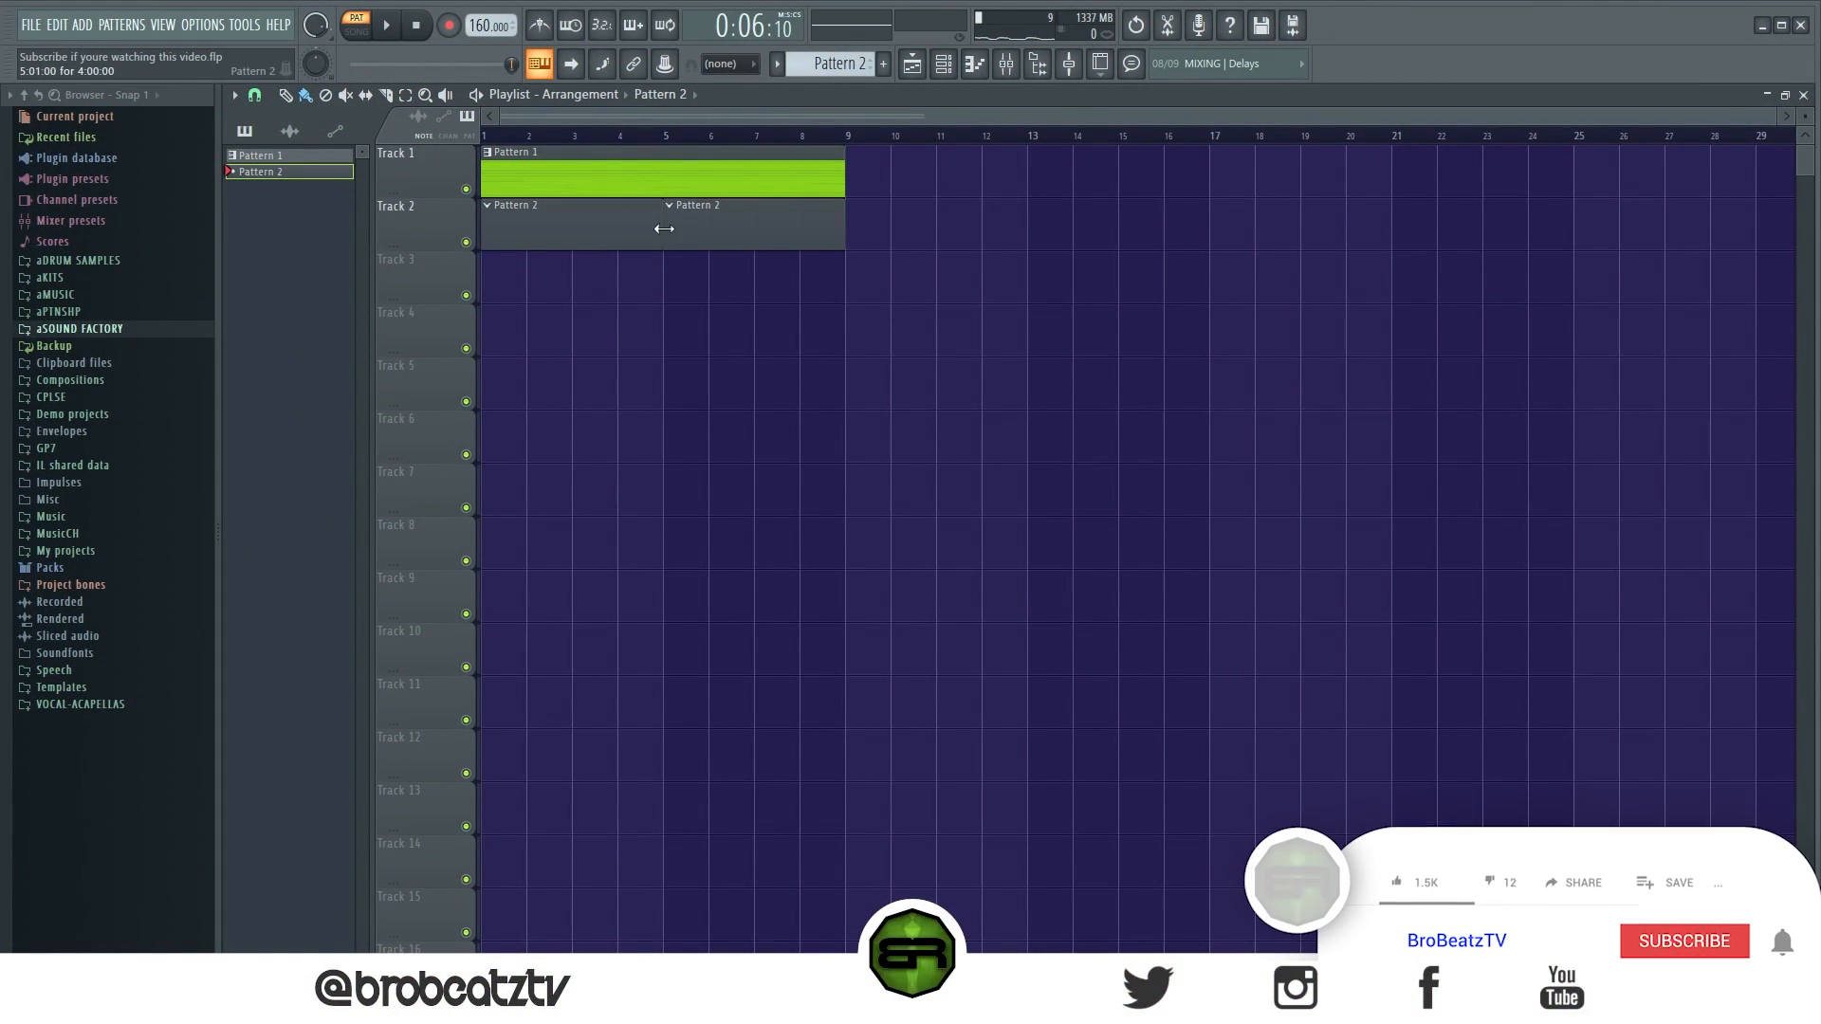
{"action": "left_click", "coordinate": [952, 73]}
{"action": "left_click", "coordinate": [953, 73]}
{"action": "scroll", "coordinate": [857, 66], "scroll_direction": "down", "scroll_amount": 1}
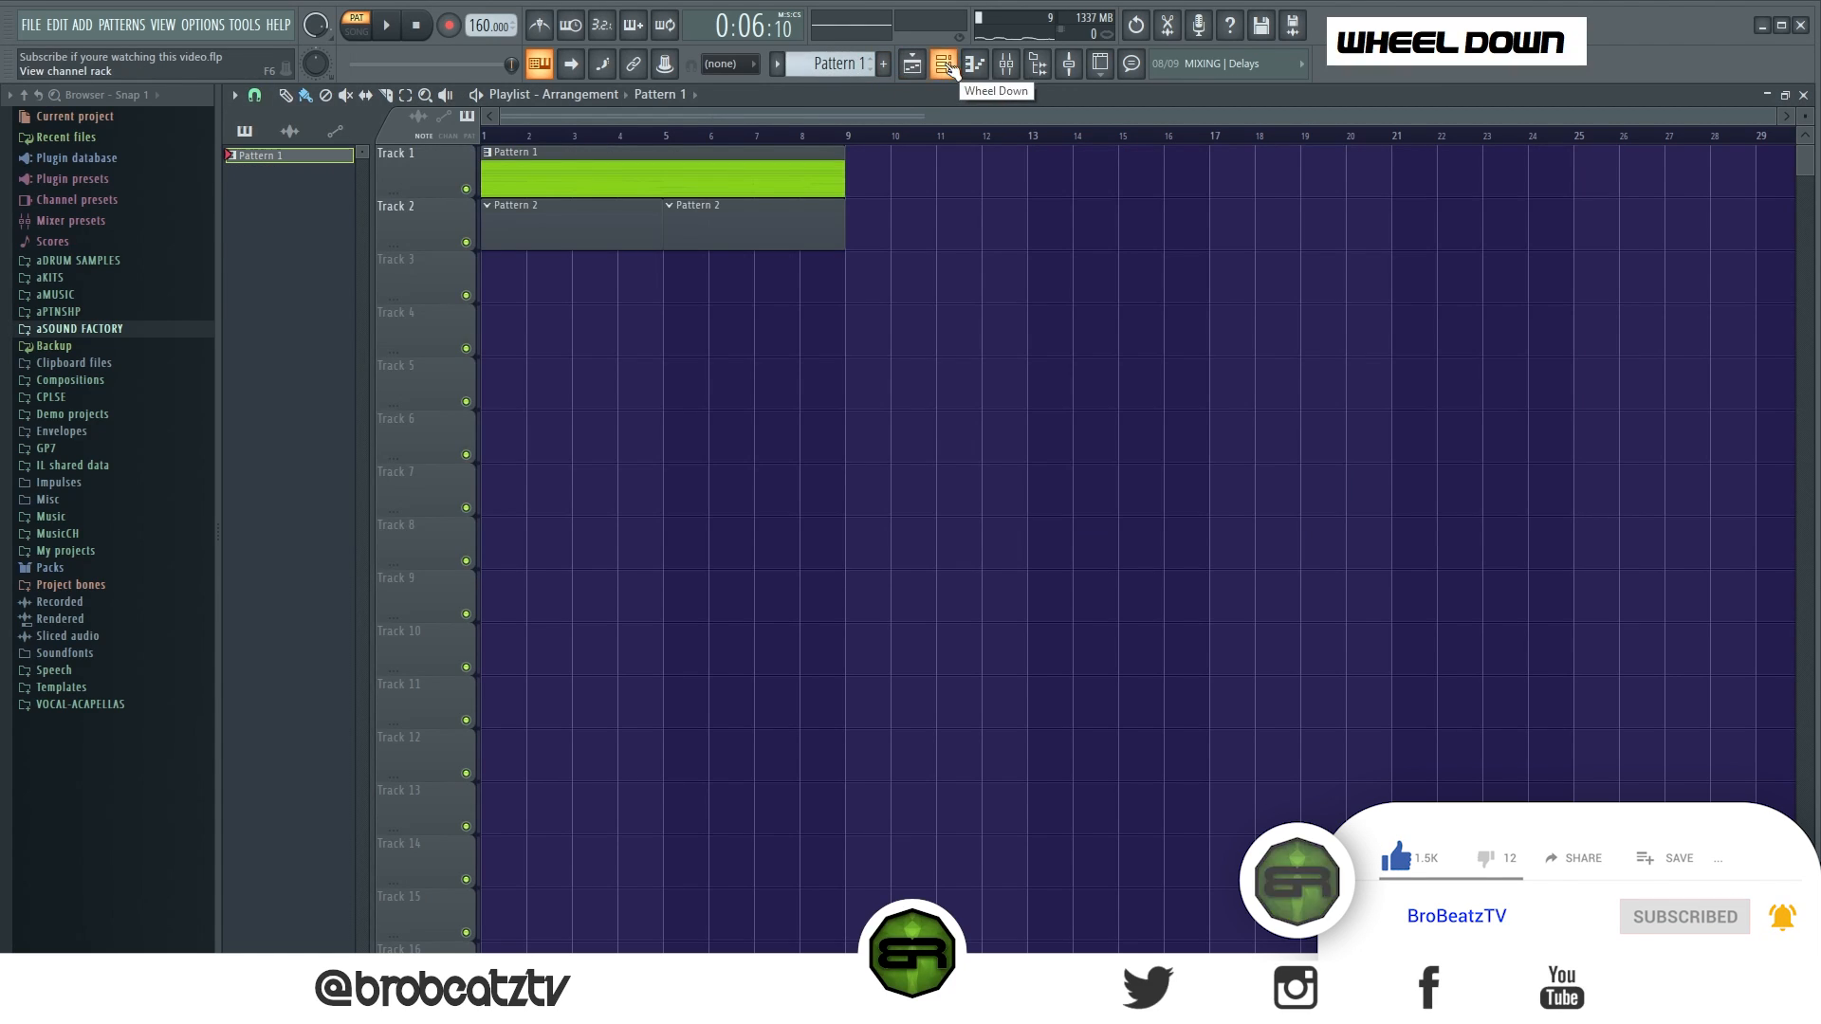
{"action": "left_click", "coordinate": [951, 73]}
{"action": "scroll", "coordinate": [840, 68], "scroll_direction": "up", "scroll_amount": 1}
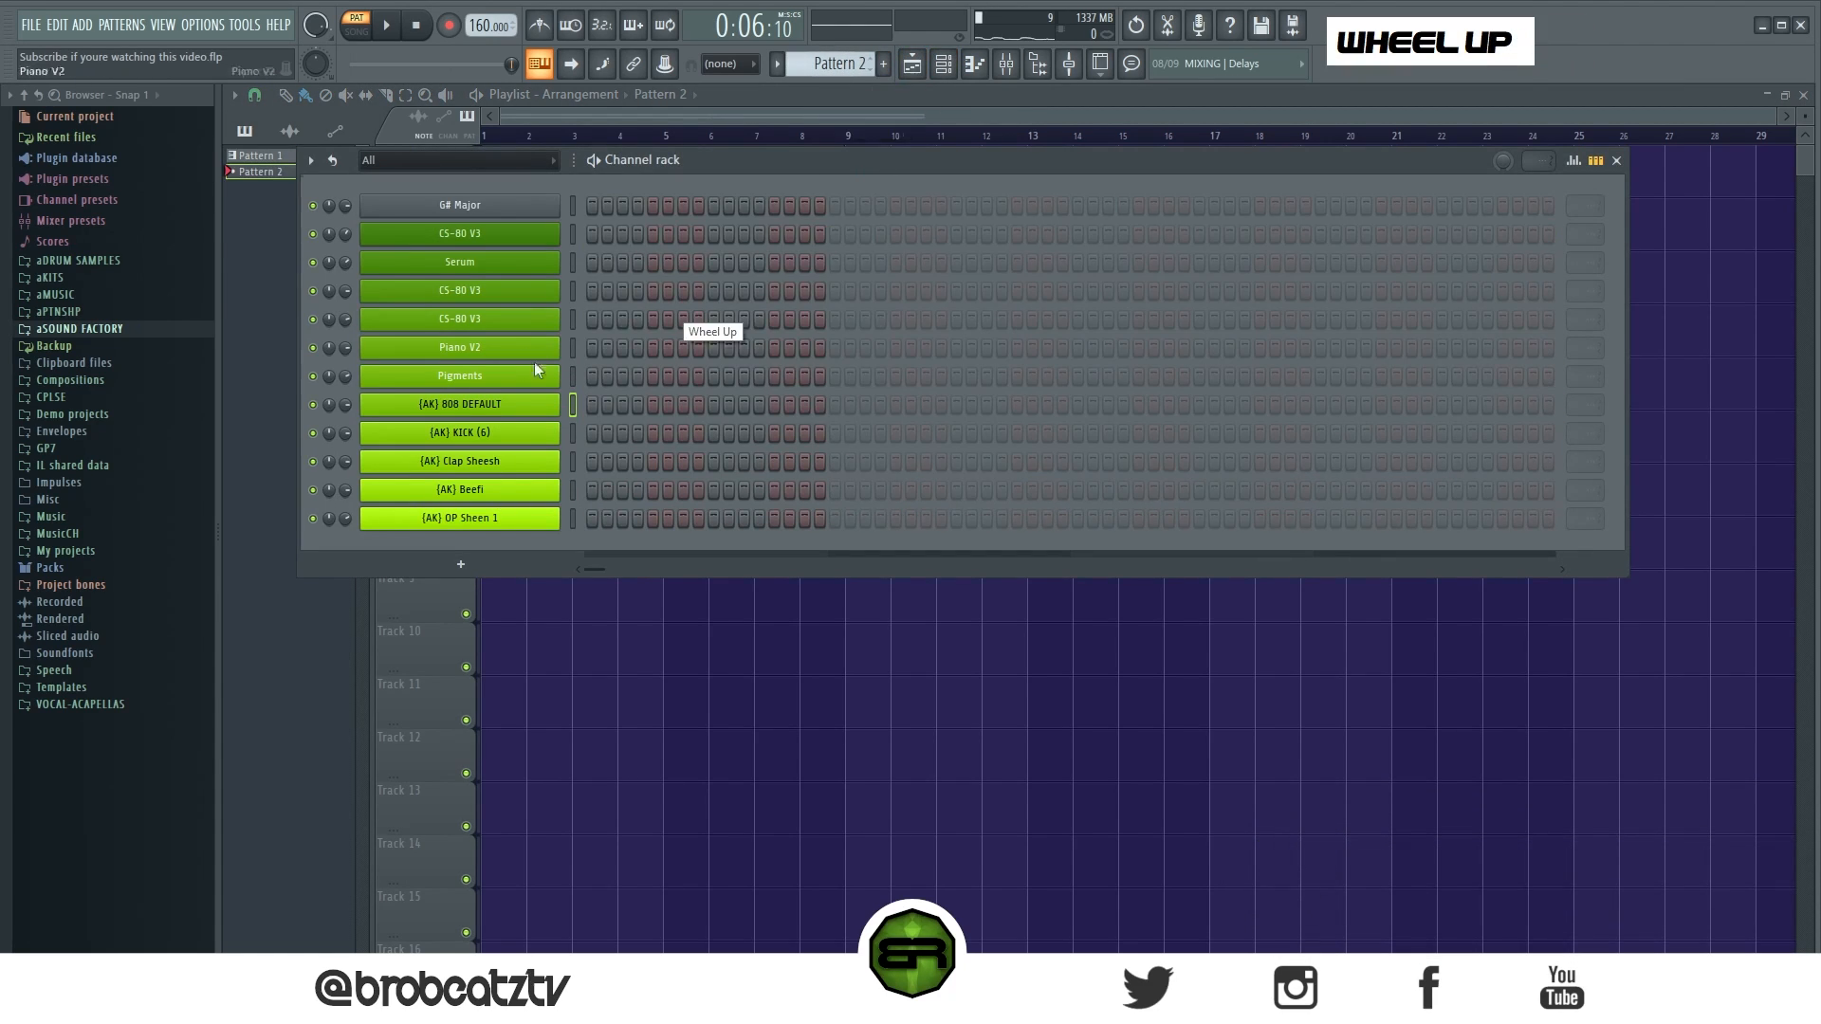
{"action": "left_click", "coordinate": [713, 462]}
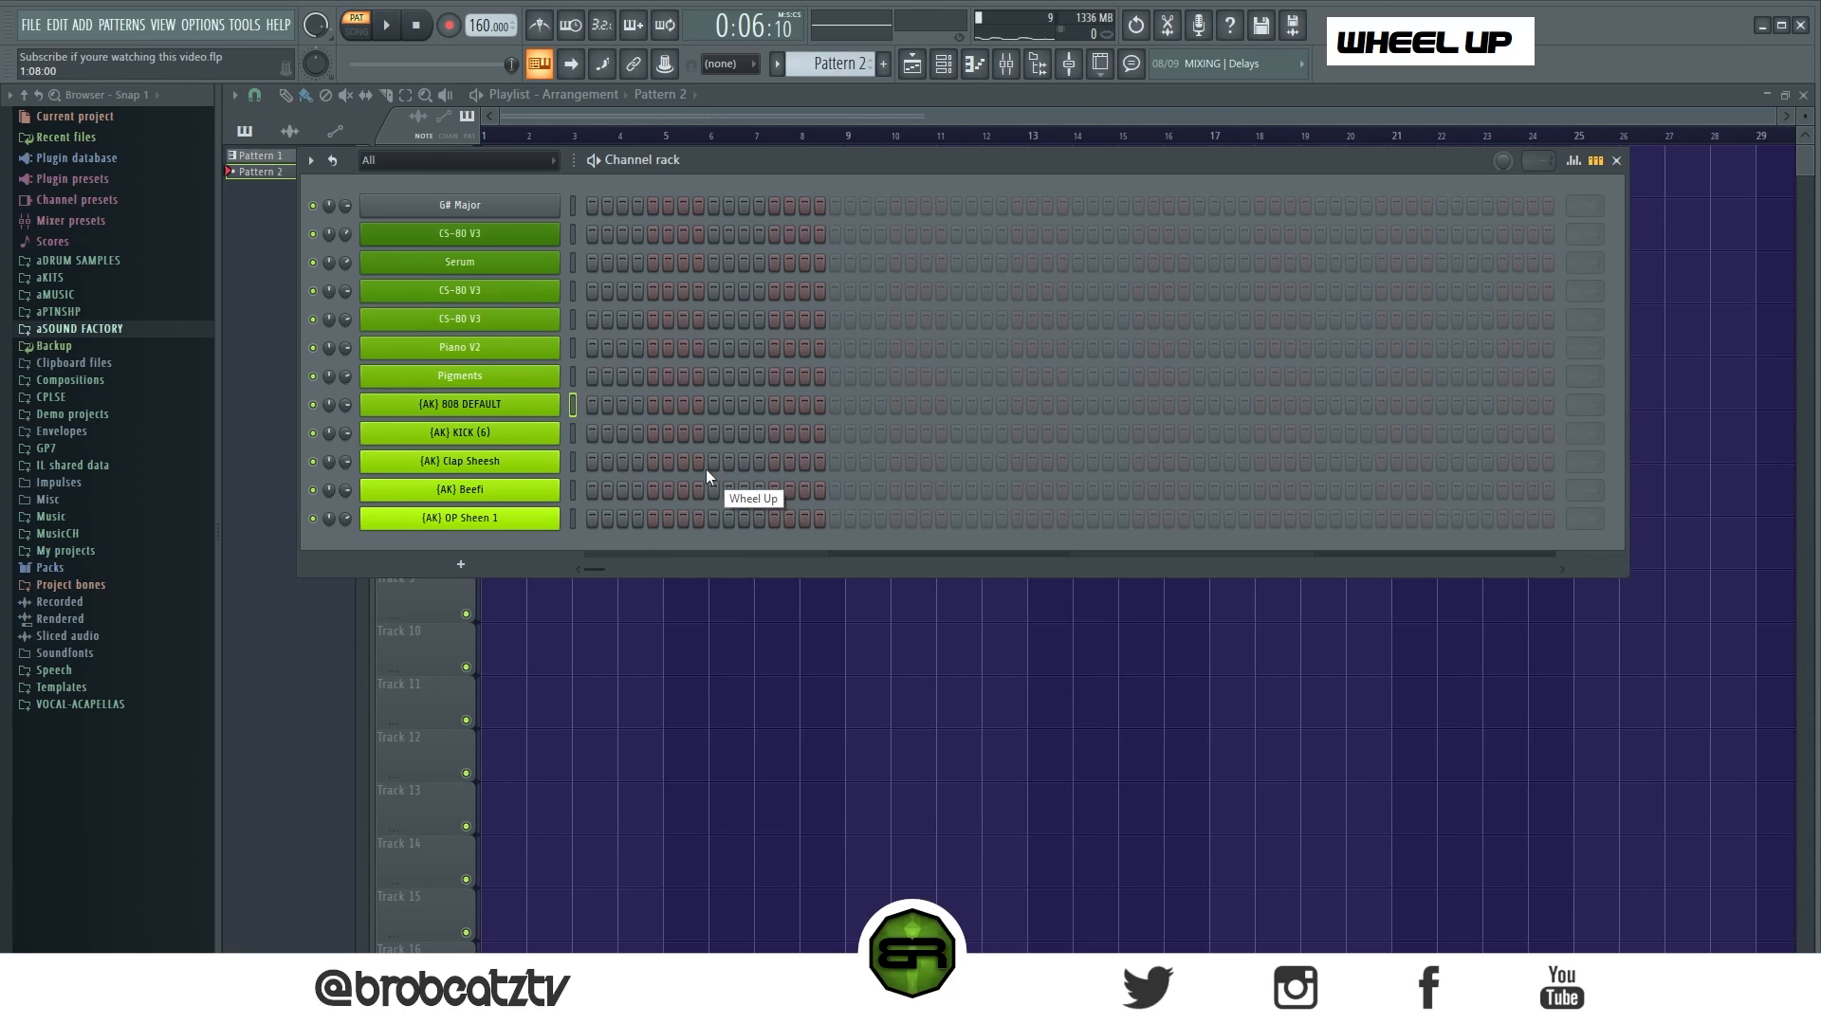
{"action": "left_click", "coordinate": [958, 463]}
Open the clap's piano roll, raise the velocity of both claps slightly and duplicate them into bars 3 and 4.
{"action": "right_click", "coordinate": [488, 464]}
{"action": "left_click", "coordinate": [575, 464]}
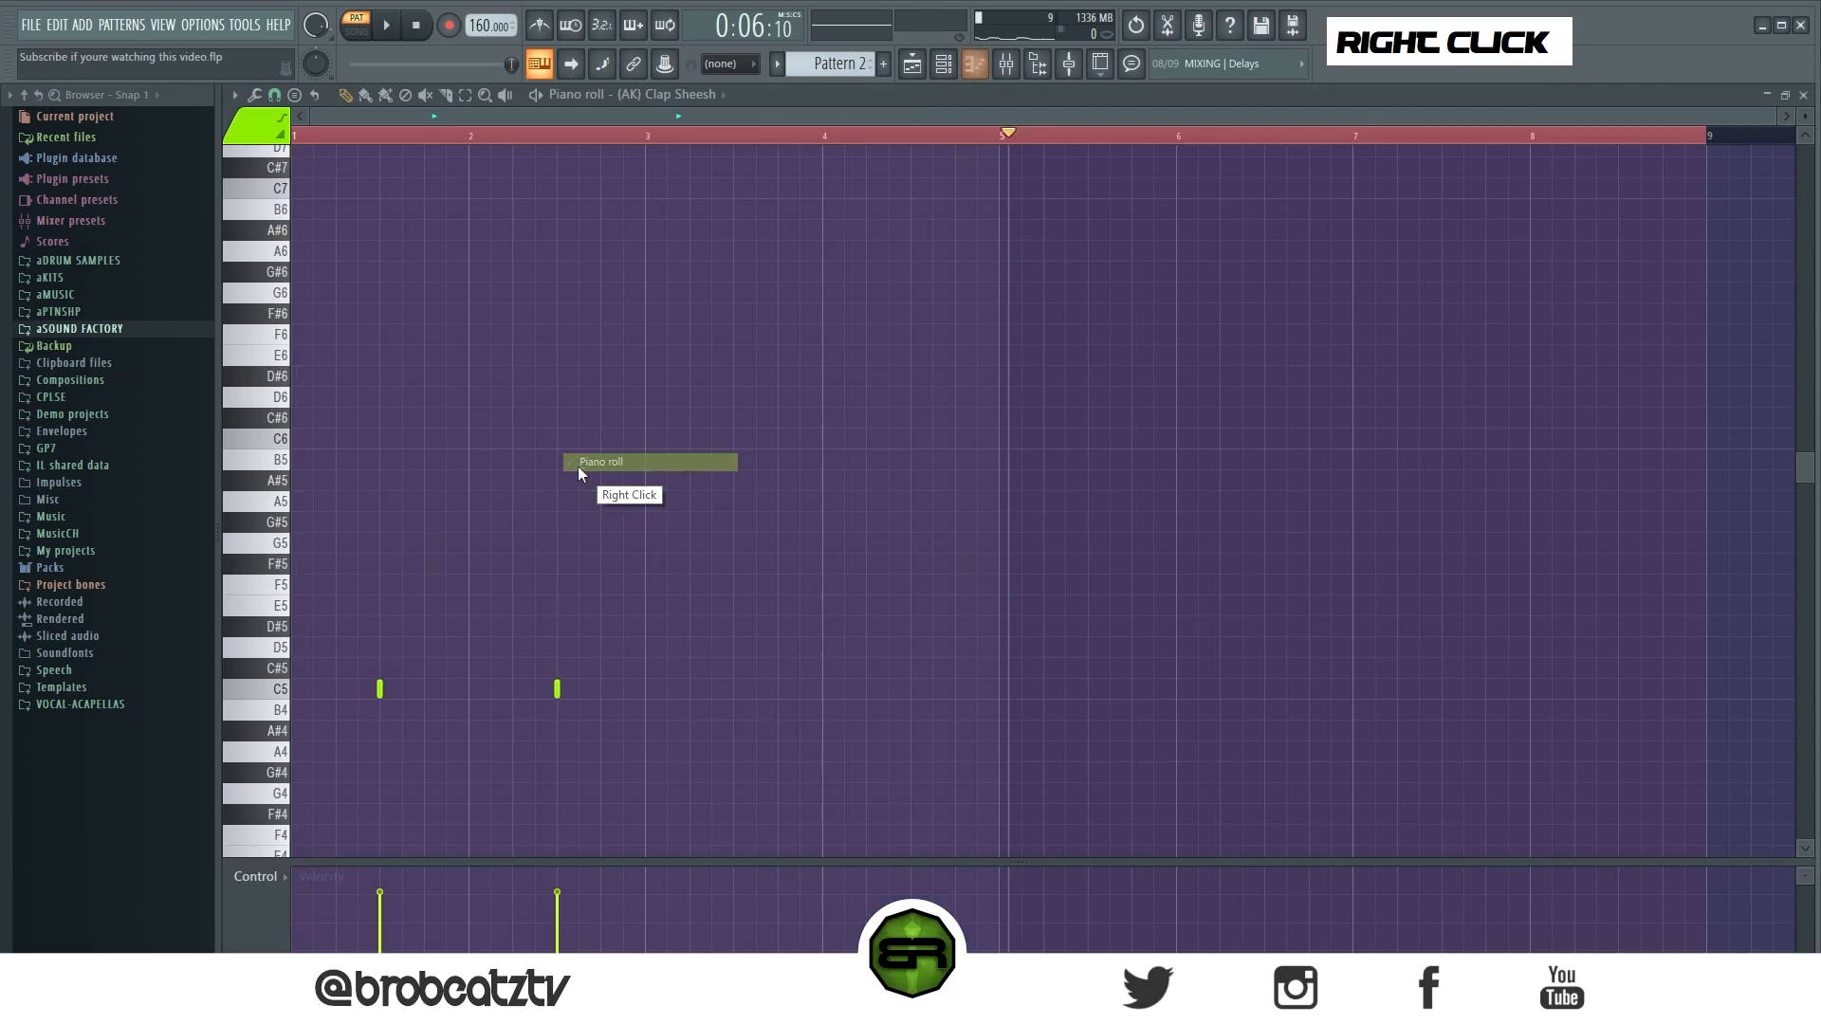
{"action": "key", "text": "ctrl+a"}
{"action": "scroll", "coordinate": [650, 478], "scroll_direction": "up", "scroll_amount": 2}
{"action": "left_click_drag", "start_coordinate": [708, 712], "coordinate": [740, 712]}
{"action": "right_click", "coordinate": [1040, 204]}
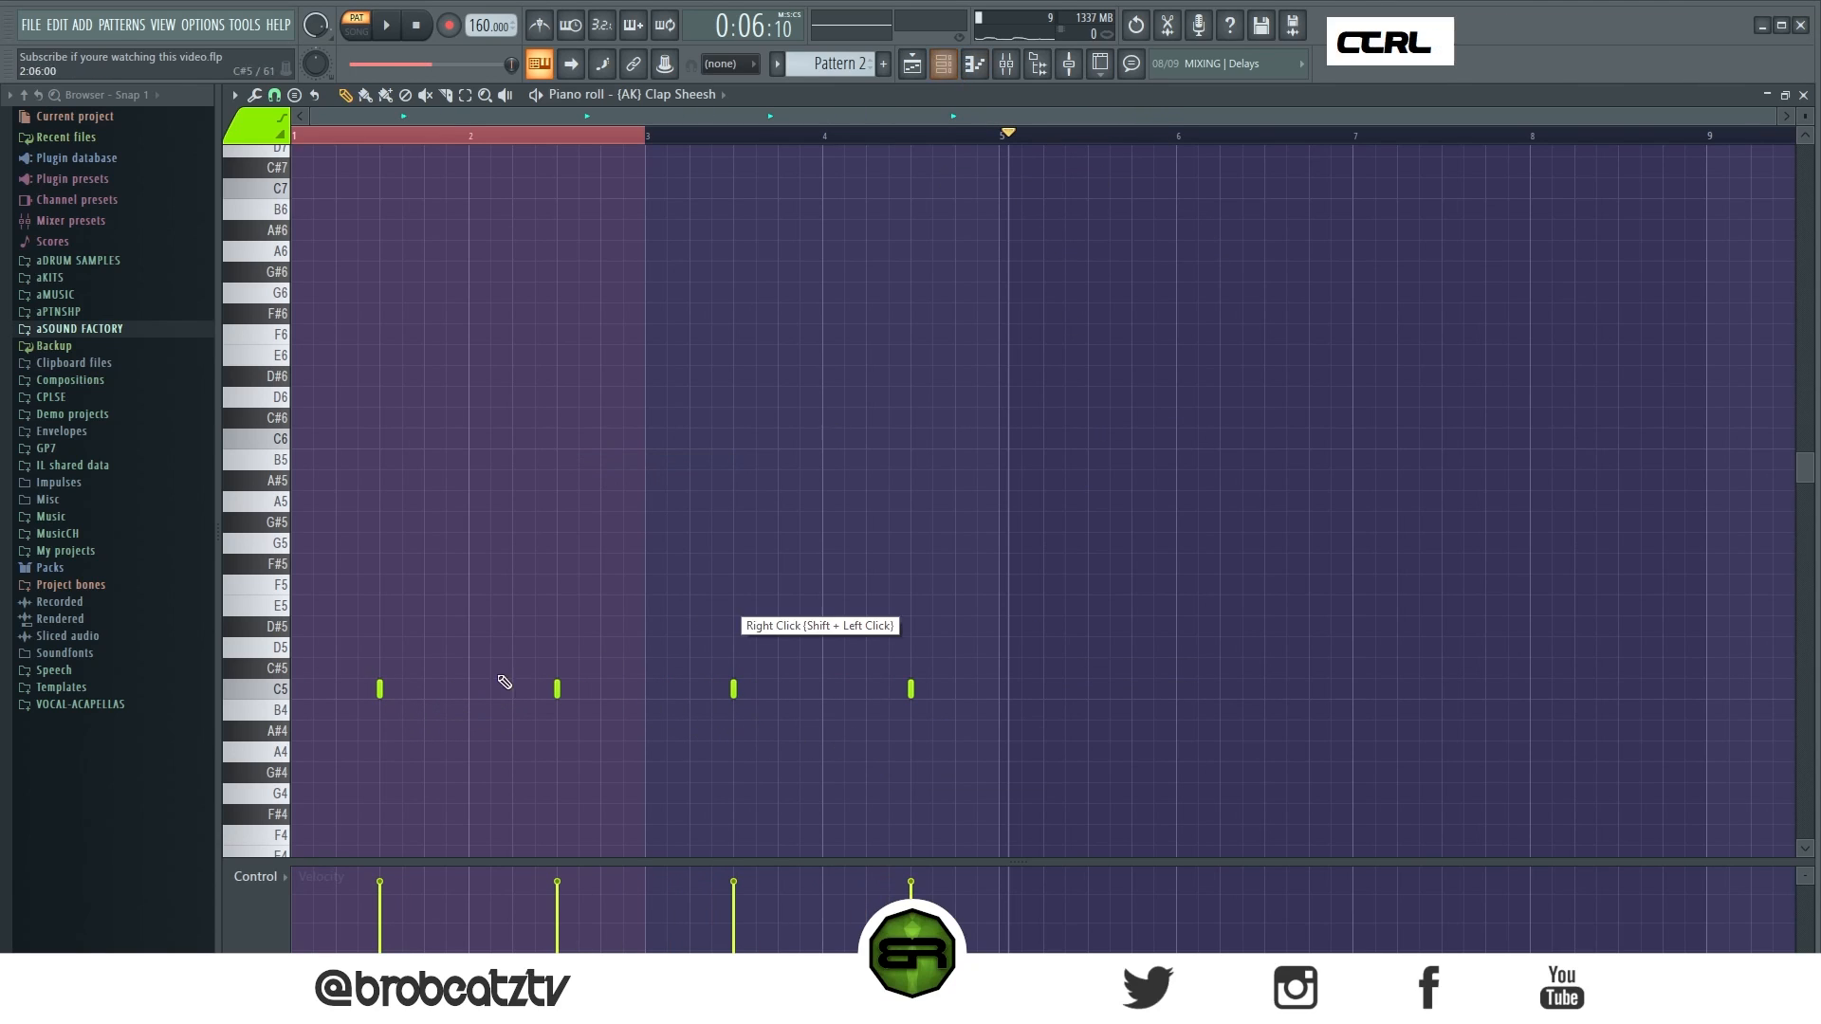
Copy the four claps into bars 5 to 8 and clear the time selection.
{"action": "key", "text": "ctrl+a"}
{"action": "left_click_drag", "start_coordinate": [382, 696], "coordinate": [1134, 730]}
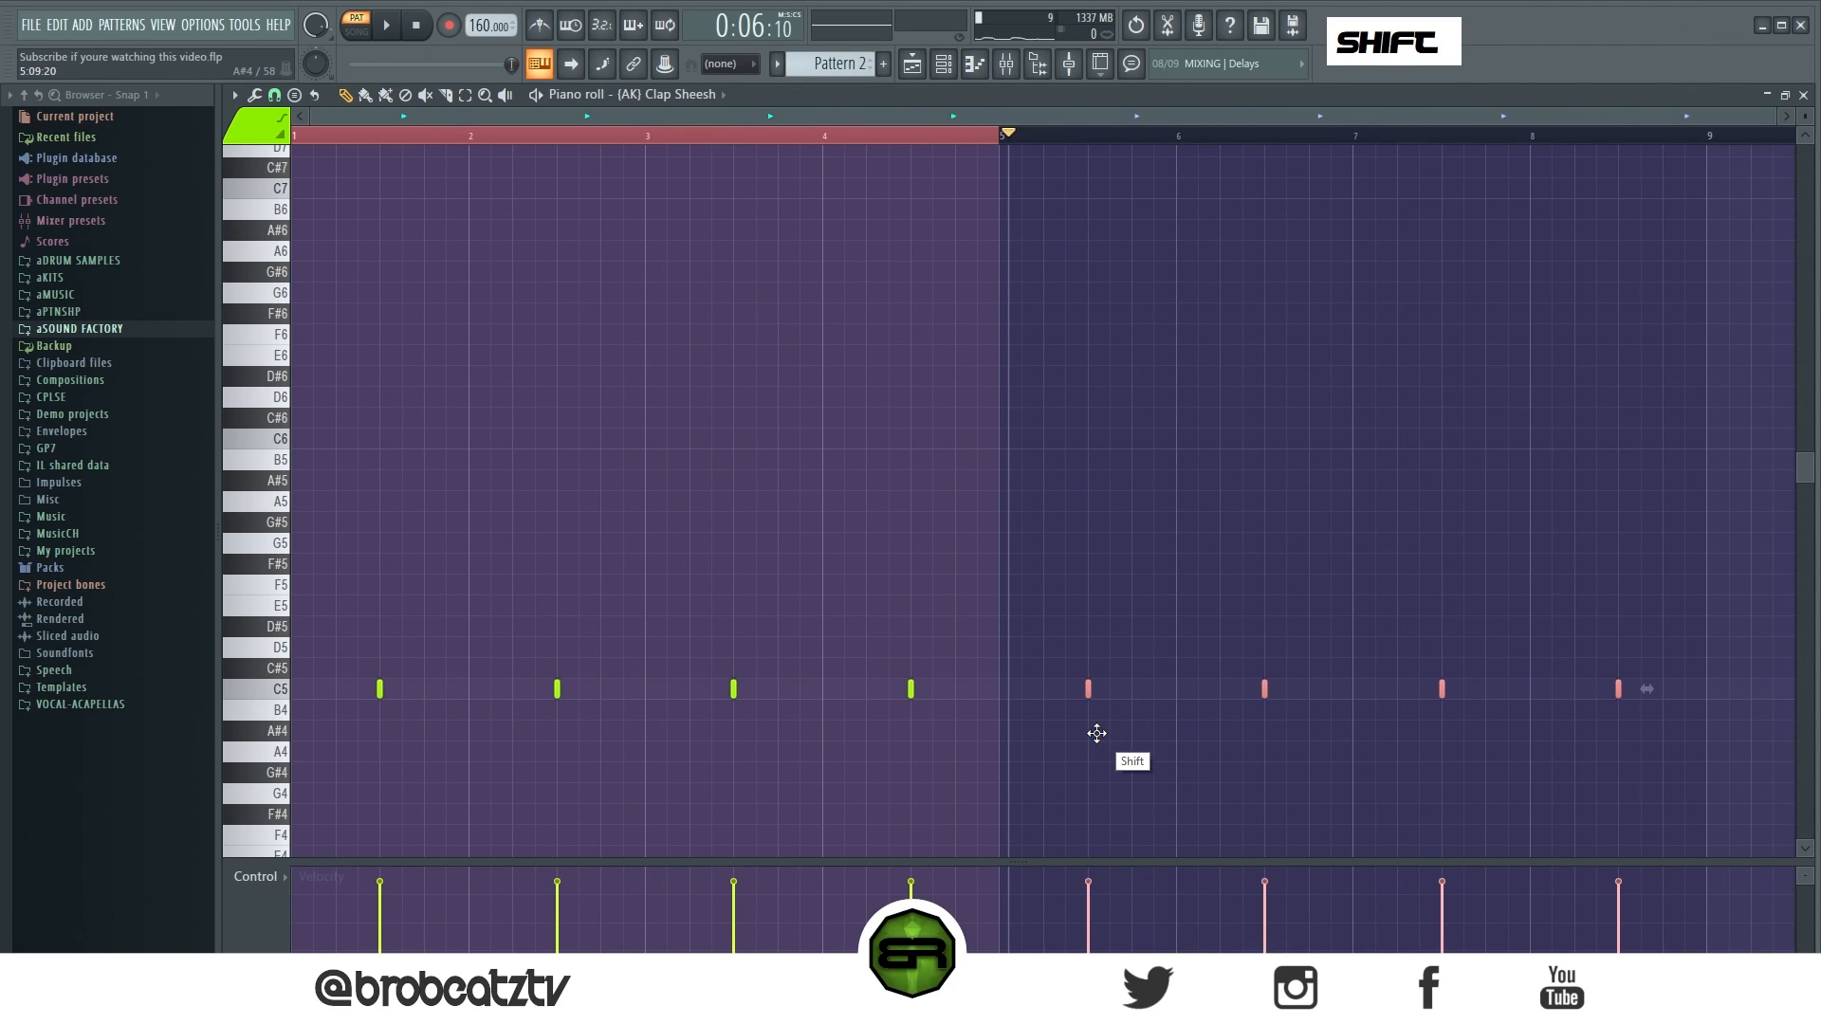
{"action": "right_click", "coordinate": [1103, 747]}
{"action": "double_click", "coordinate": [824, 138]}
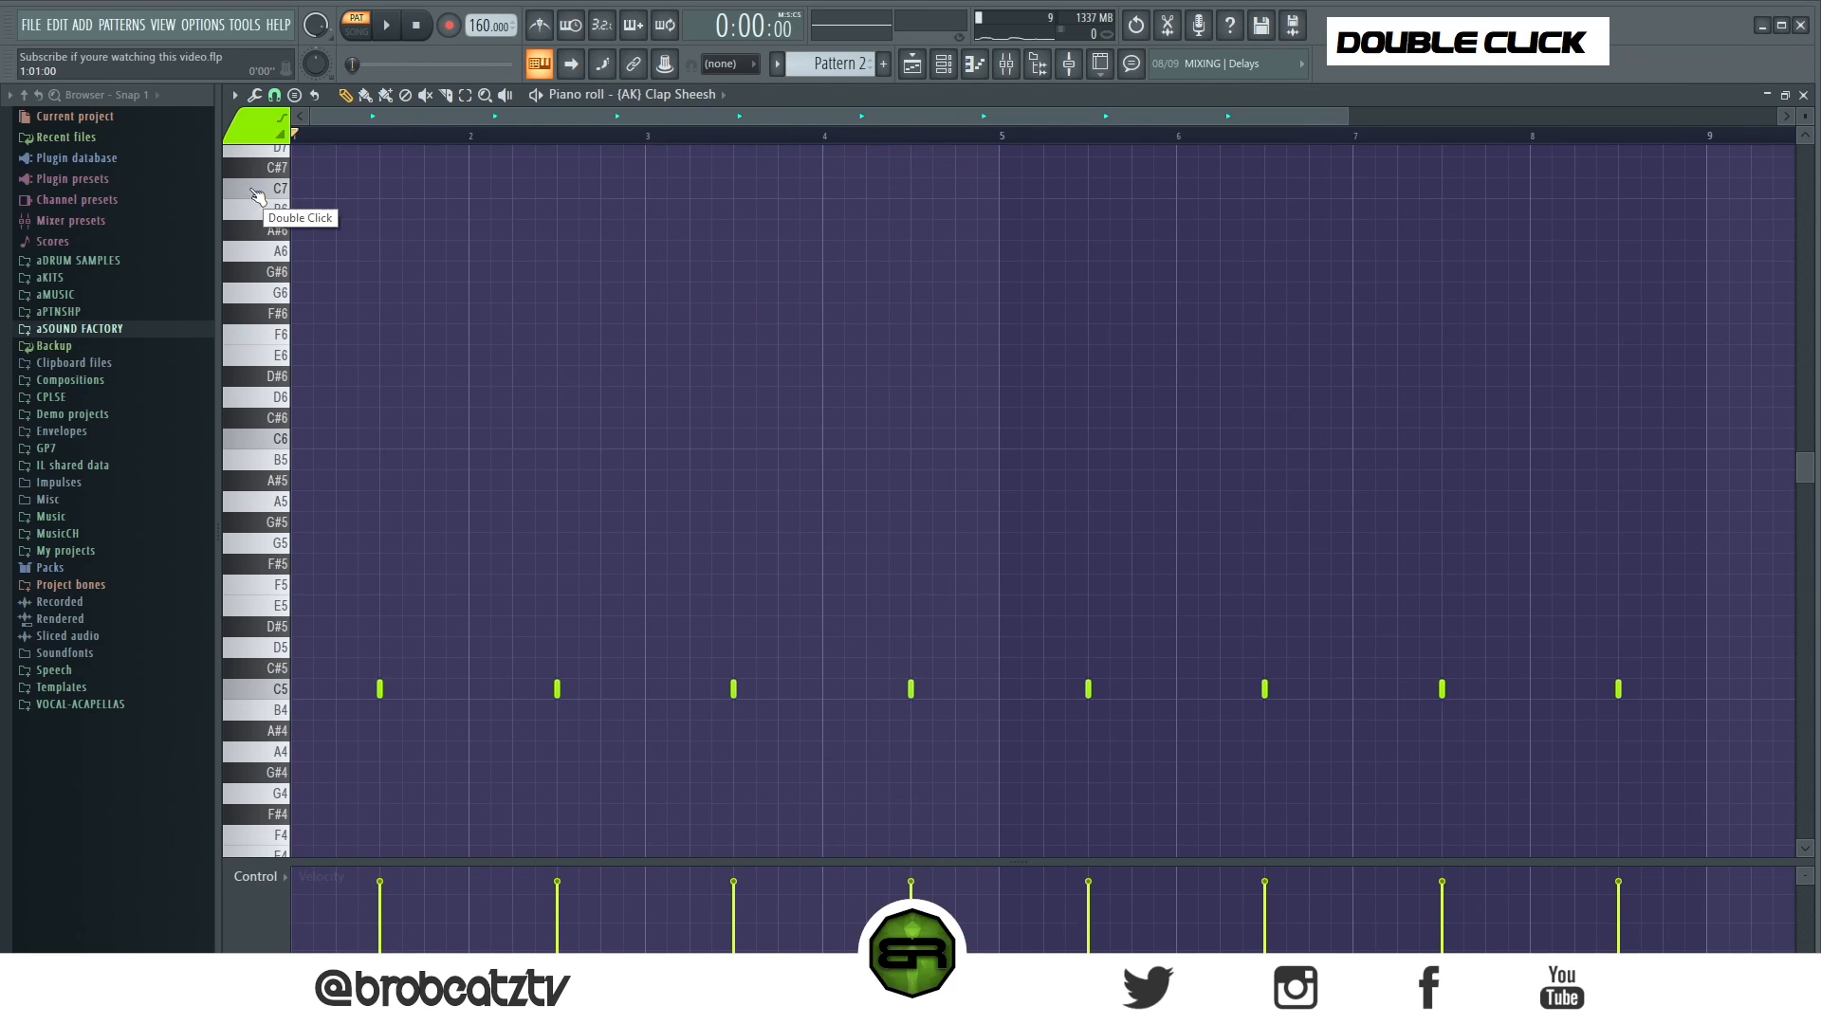
Open the (AK) KICK (6) piano roll, stack C5 and B4 notes at the start of bar 1 and lengthen both.
{"action": "left_click", "coordinate": [944, 63]}
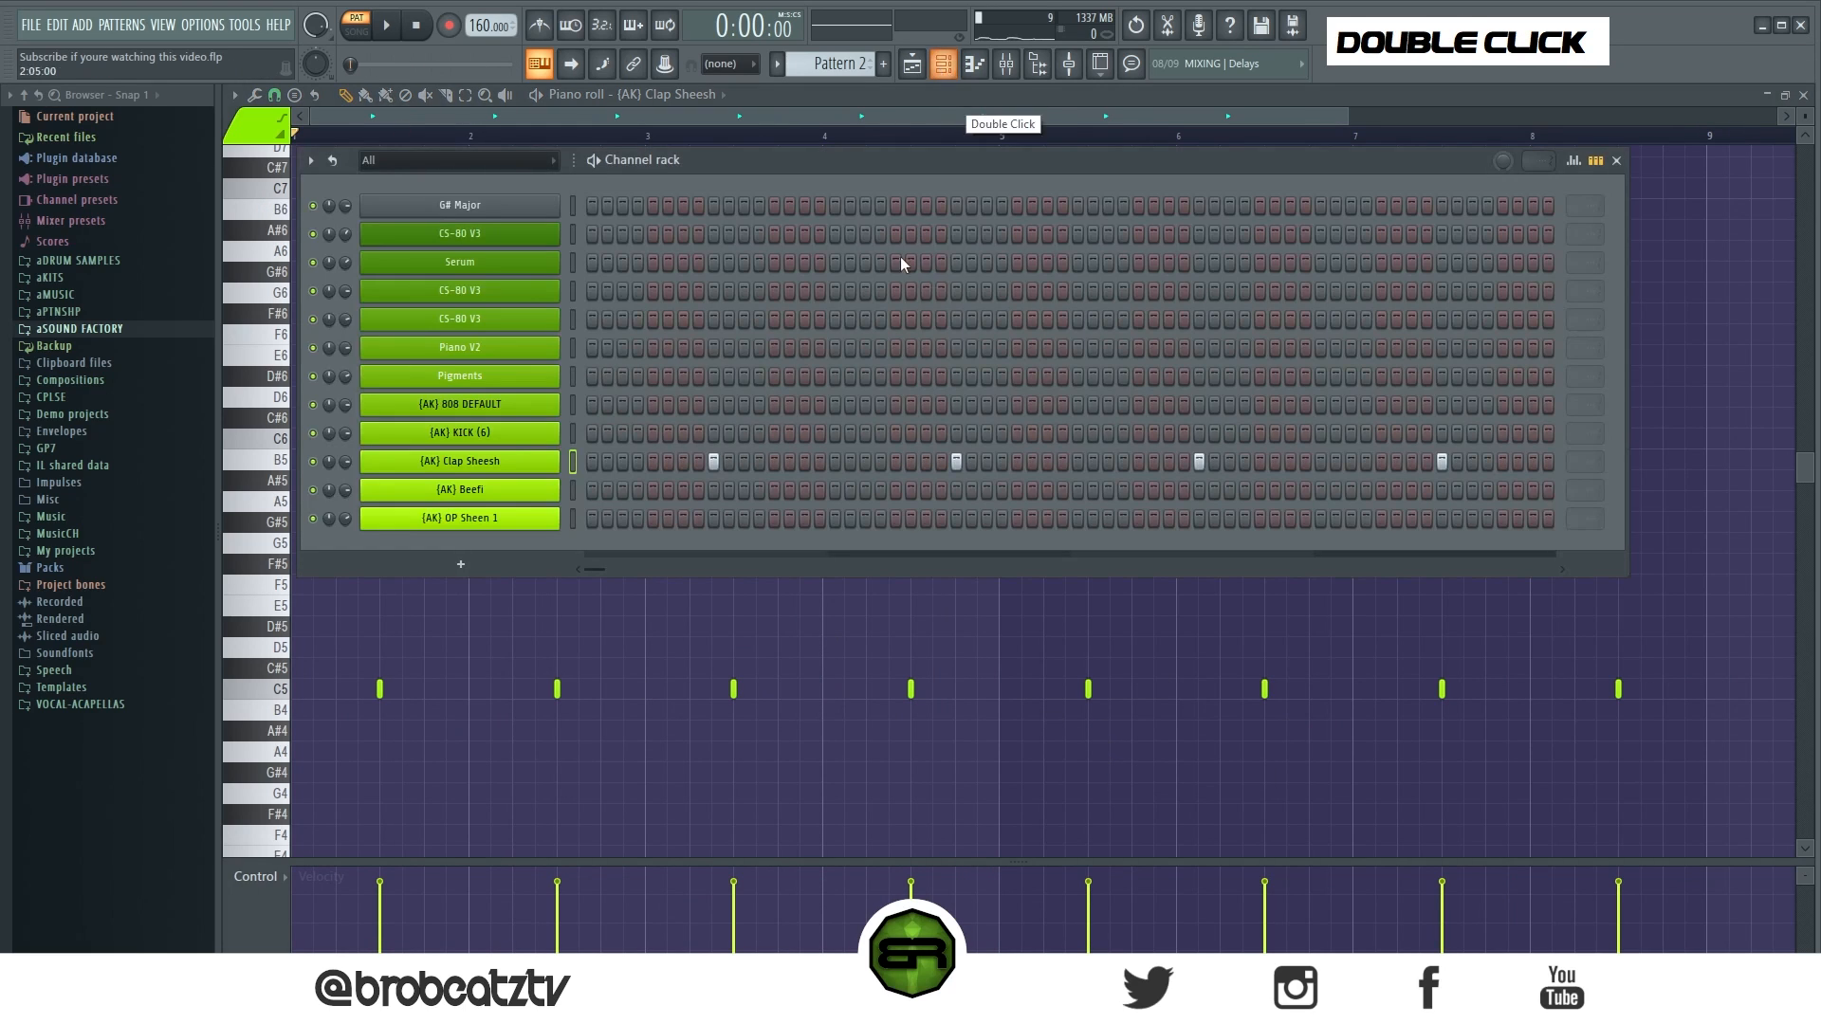
{"action": "right_click", "coordinate": [529, 427]}
{"action": "left_click", "coordinate": [636, 433]}
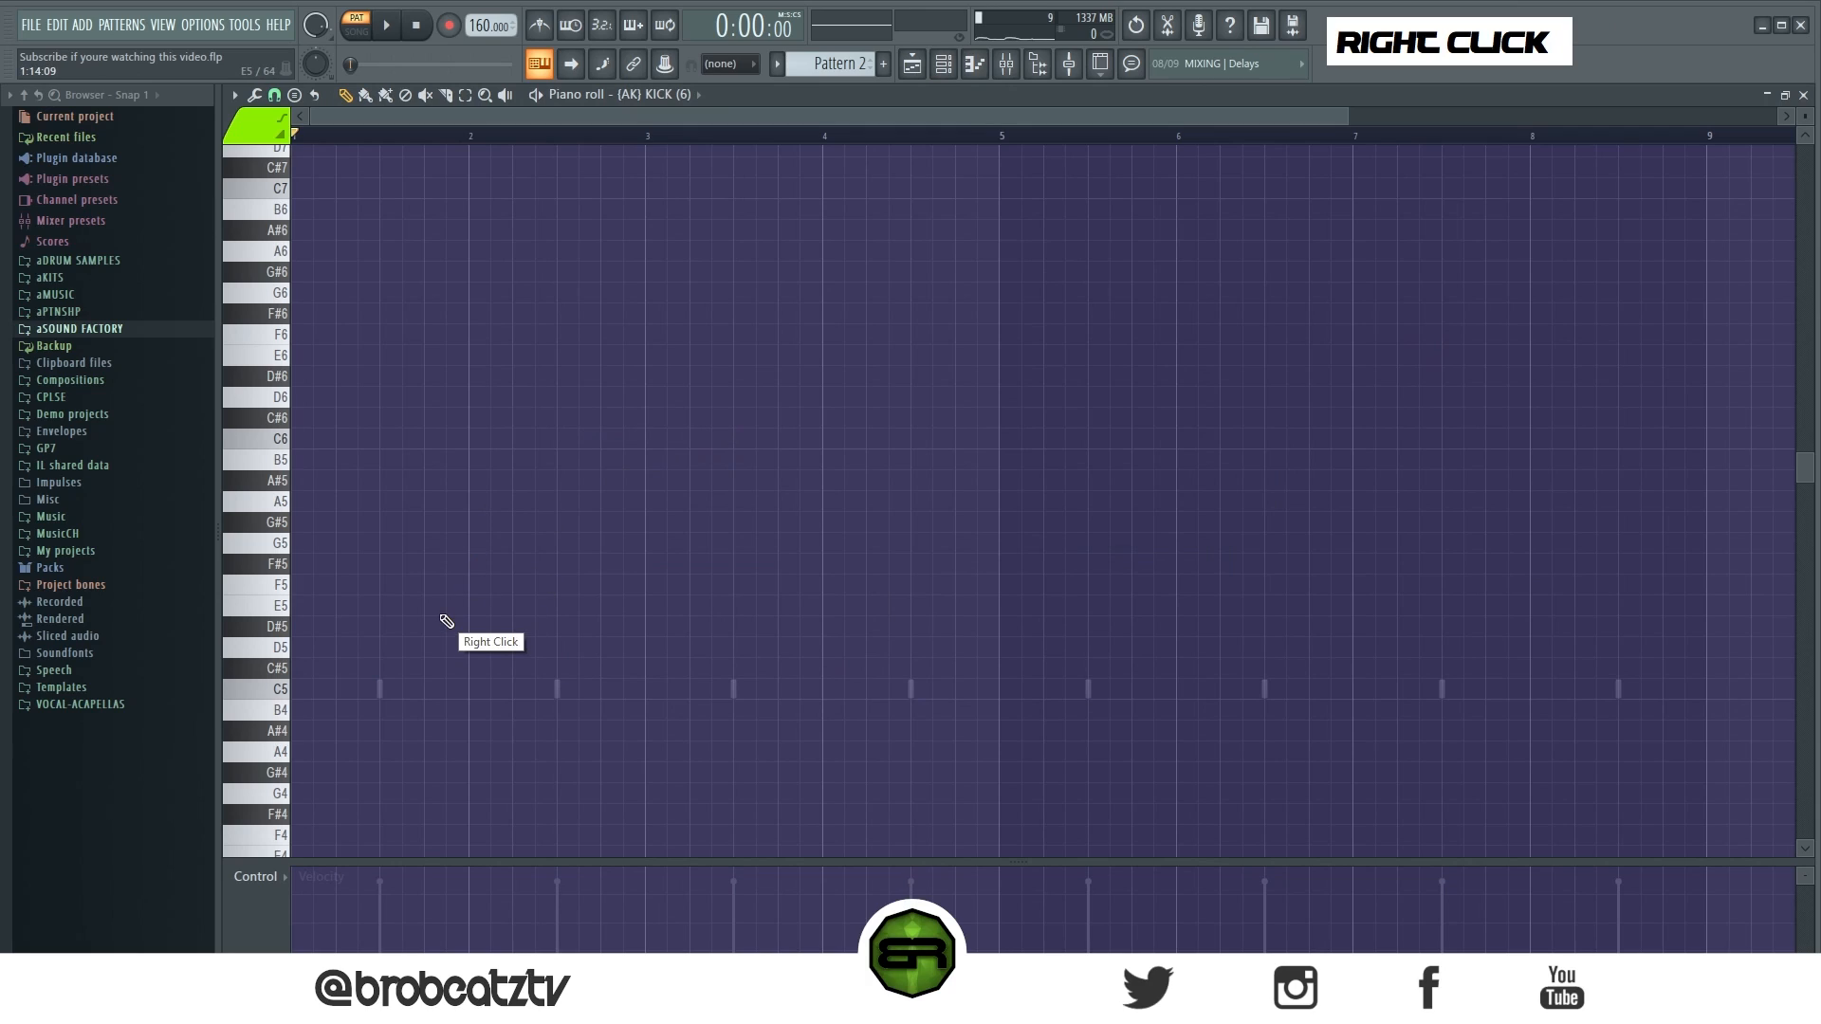
{"action": "left_click", "coordinate": [302, 699], "text": "ctrl"}
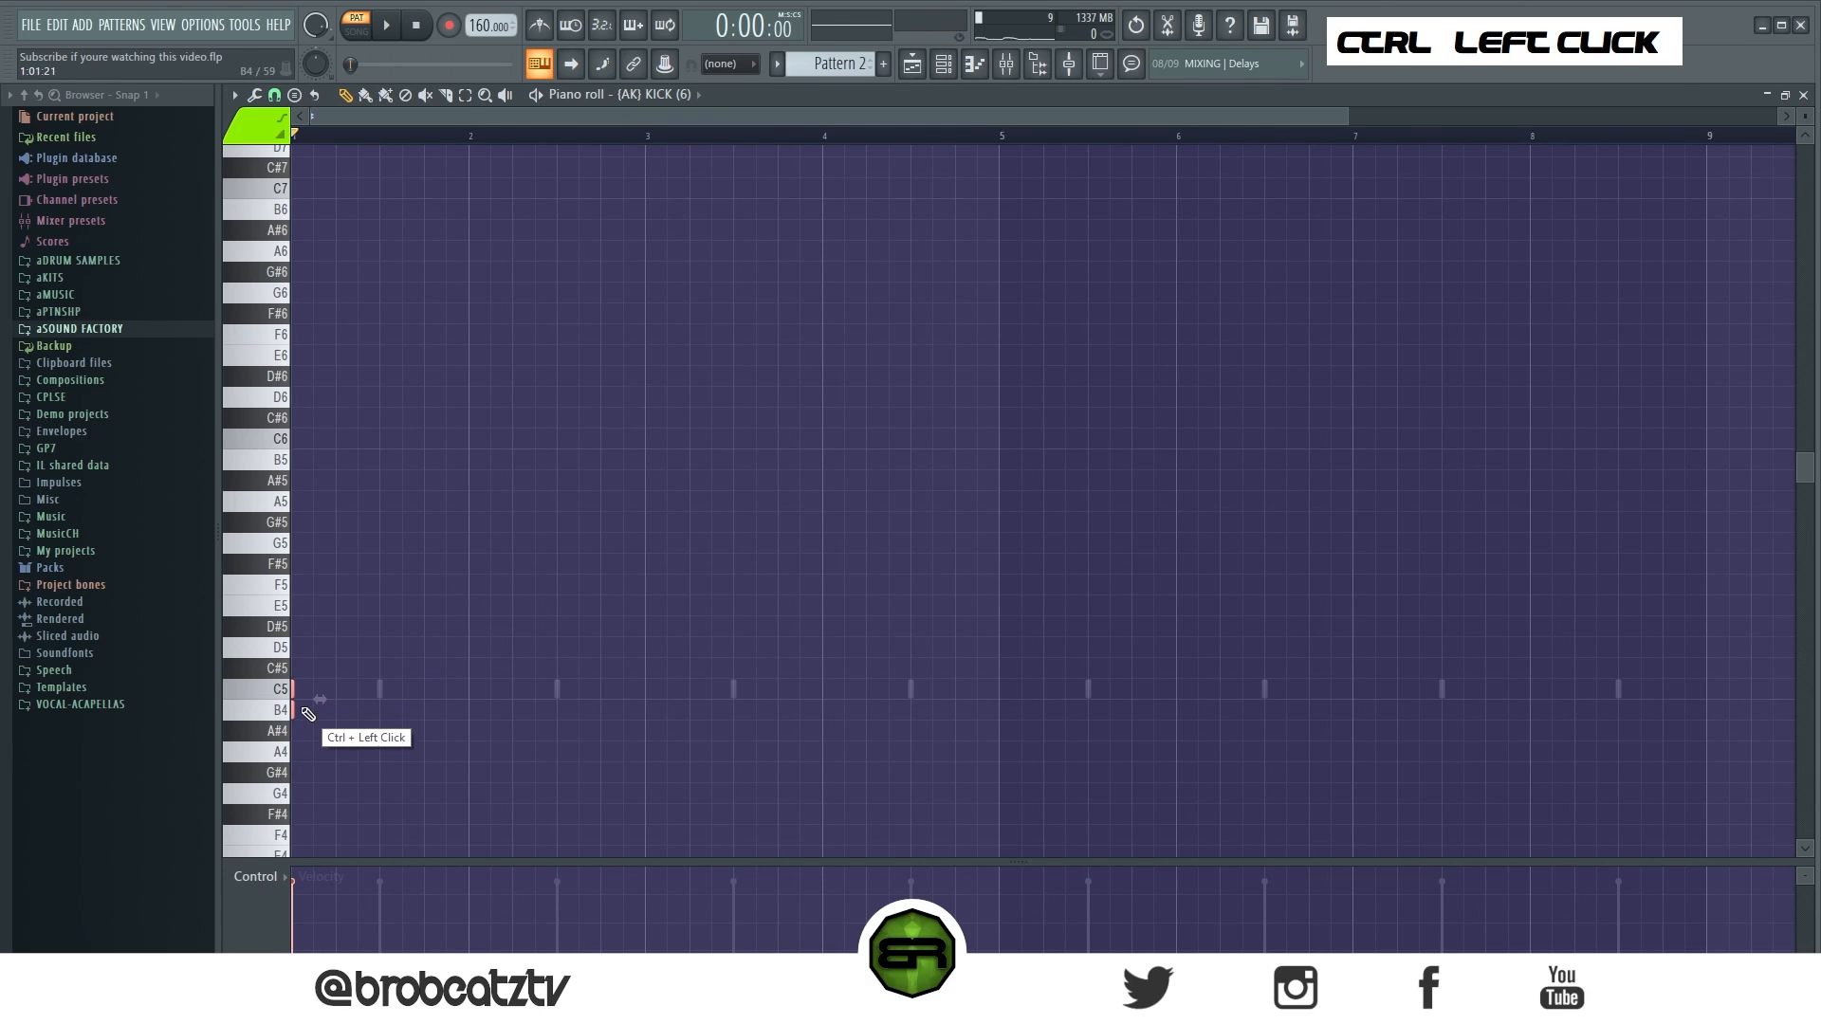
{"action": "left_click", "coordinate": [292, 697], "text": "alt"}
{"action": "left_click_drag", "start_coordinate": [296, 695], "coordinate": [334, 703]}
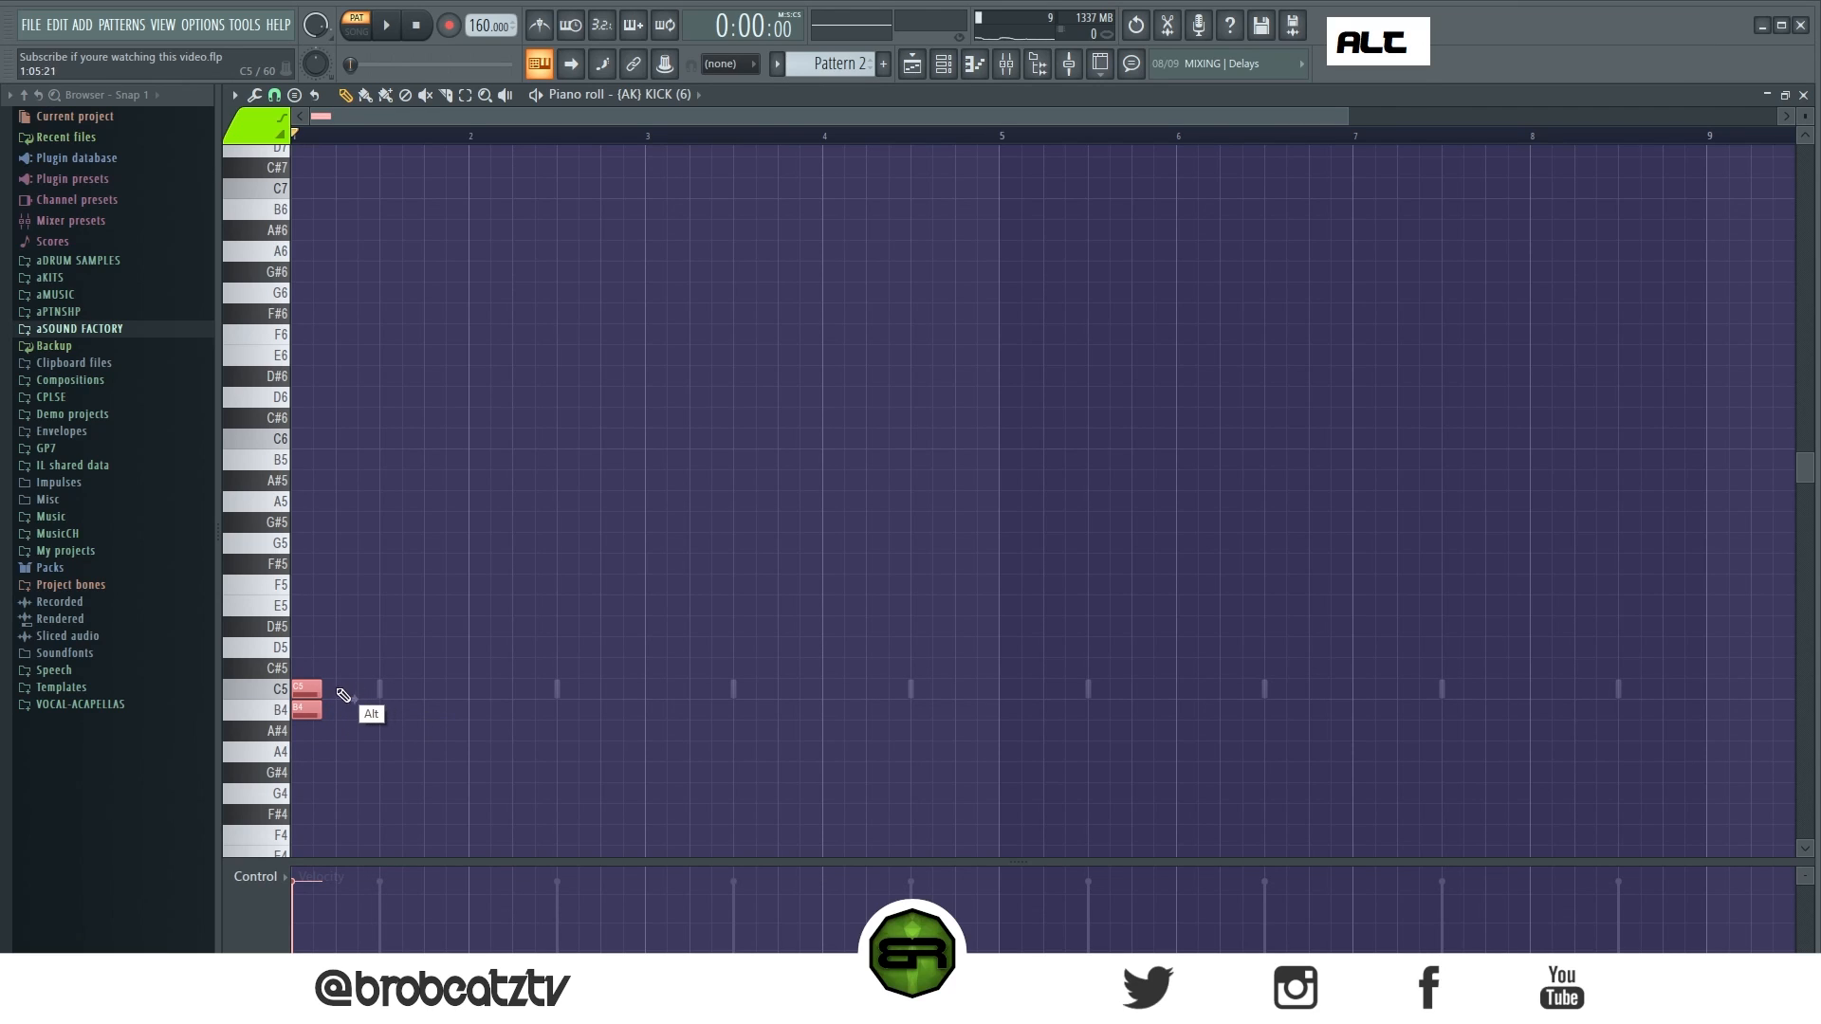
Switch playback from pattern to song mode and briefly play the arrangement.
{"action": "key", "text": "space"}
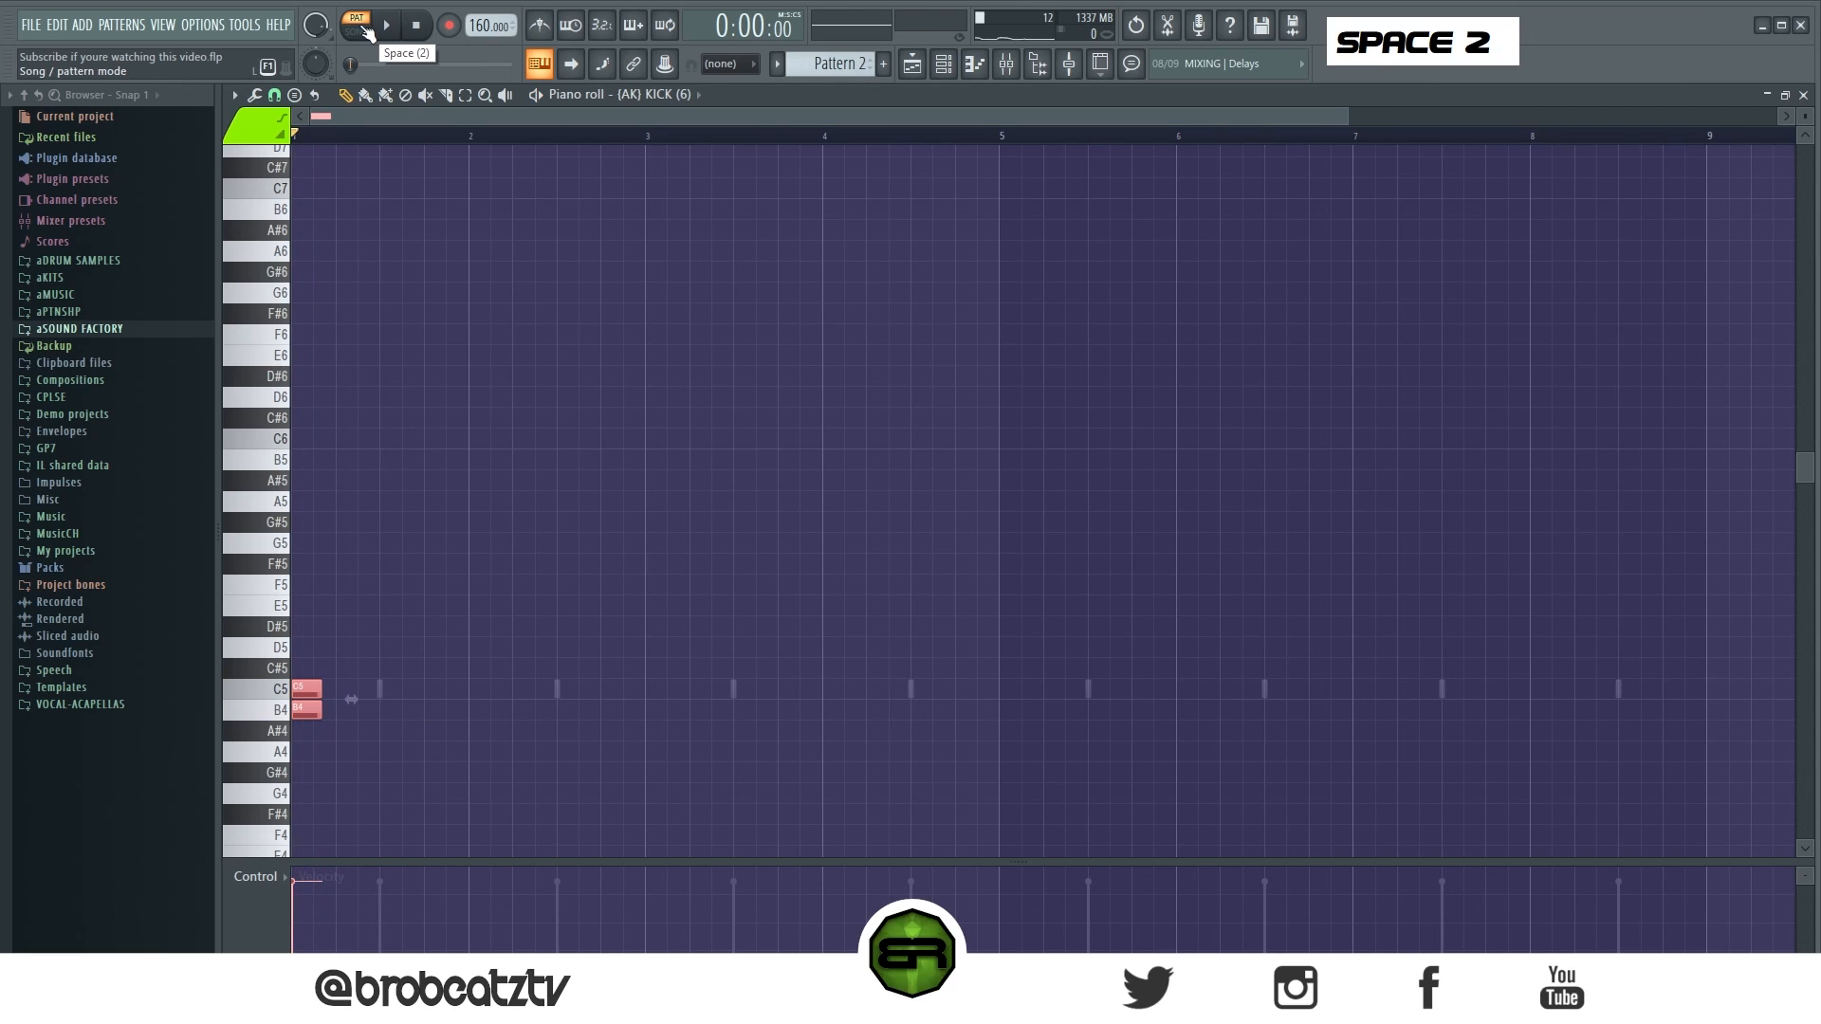
{"action": "left_click", "coordinate": [358, 31]}
{"action": "key", "text": "space"}
{"action": "key", "text": "space"}
Copy the C5/B4 kick pair to just before the bar 1 clap and to the second beat of bar 2 while playing the song.
{"action": "left_click", "coordinate": [306, 706], "text": "ctrl"}
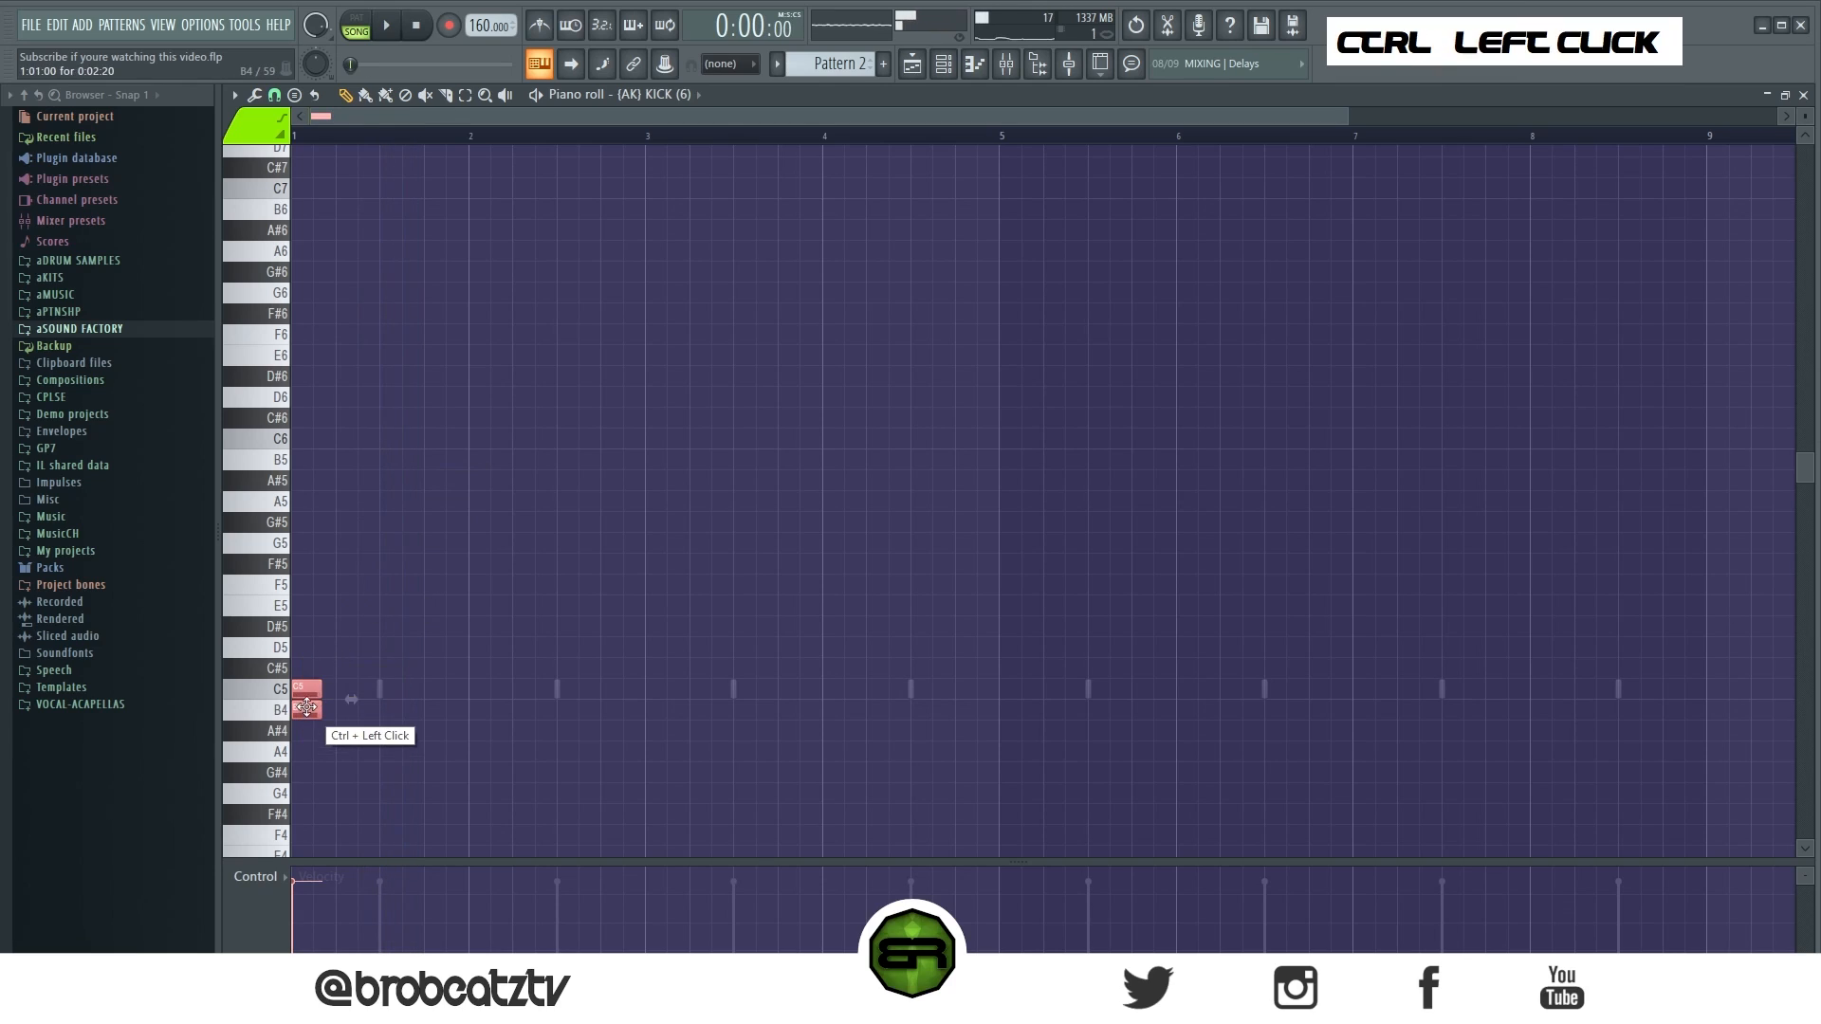
{"action": "key", "text": "shift+space"}
{"action": "left_click_drag", "start_coordinate": [306, 706], "coordinate": [454, 703]}
{"action": "key", "text": "shift+space"}
{"action": "key", "text": "shift+space"}
{"action": "key", "text": "shift+space"}
{"action": "key", "text": "shift+space"}
{"action": "key", "text": "shift+space"}
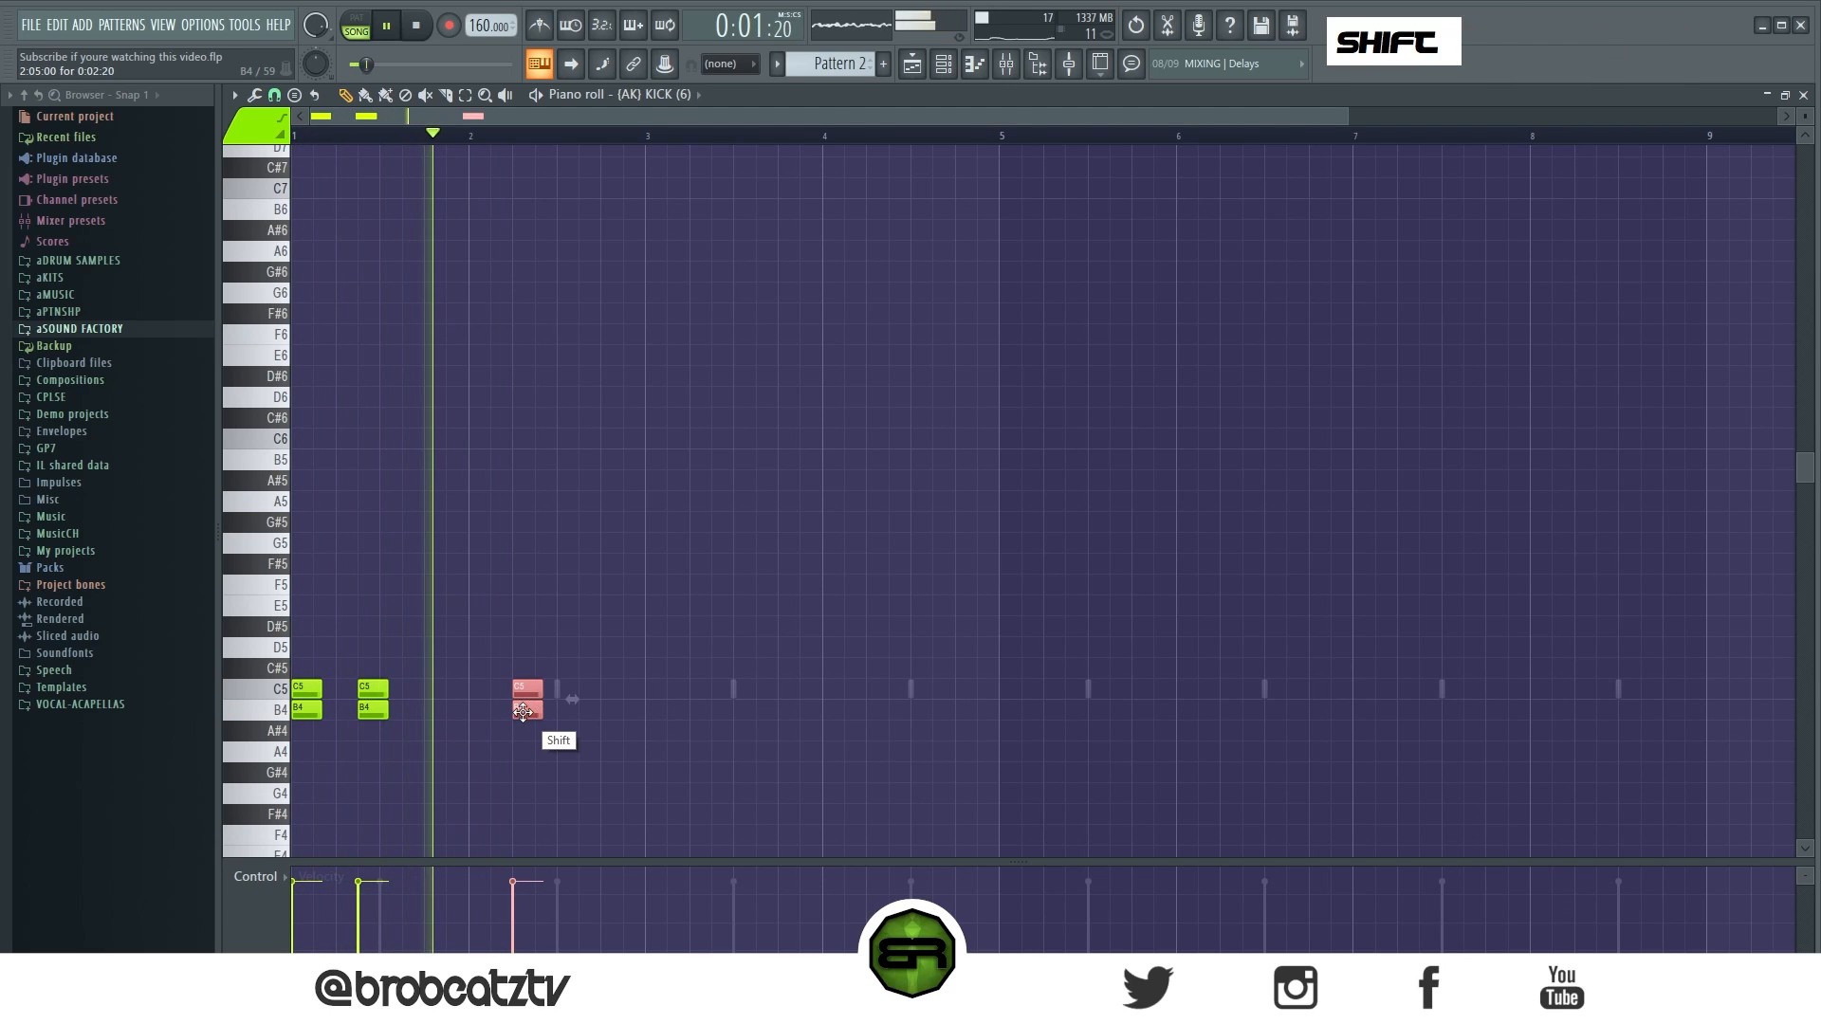
Copy the three kick pairs into bars 3 and 4 and move the last pair to just after the bar 4 clap.
{"action": "key", "text": "ctrl+a"}
{"action": "left_click_drag", "start_coordinate": [371, 712], "coordinate": [754, 705]}
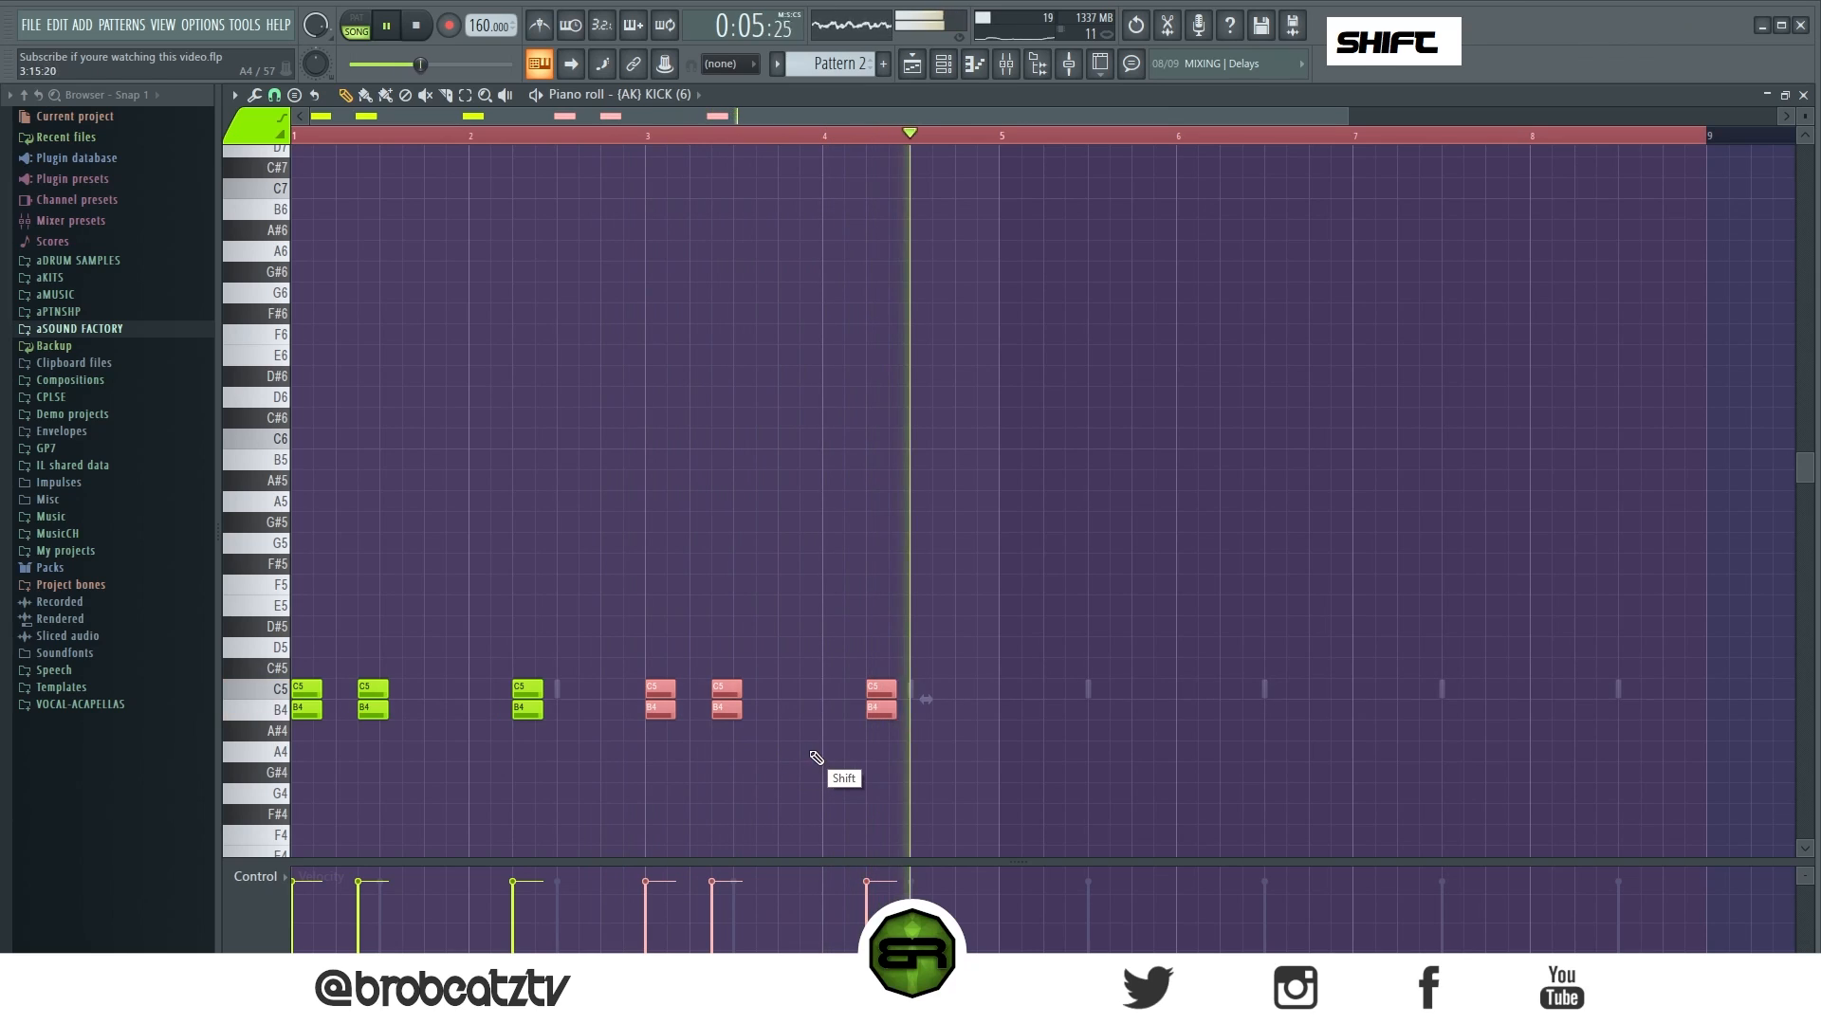
{"action": "left_click", "coordinate": [901, 721], "text": "ctrl"}
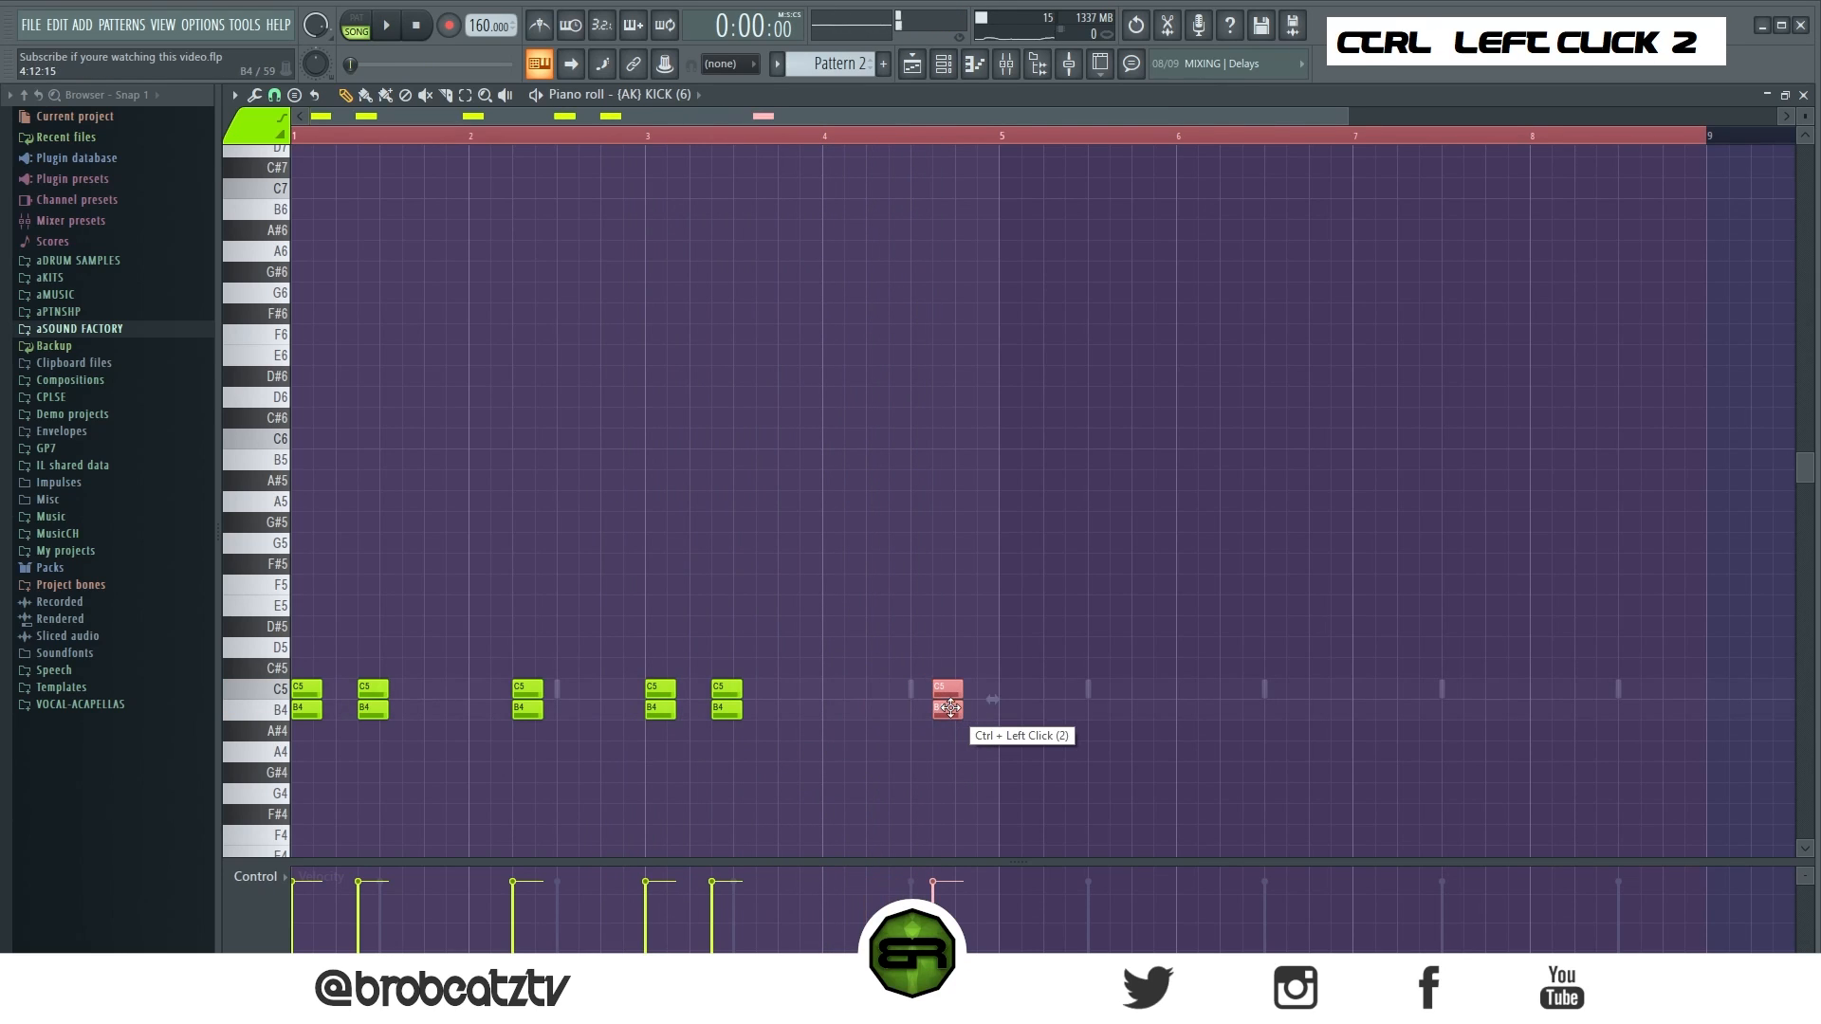
Copy the four-bar kick pattern into bars 5 to 8, with an extra kick pair on the last beat of bar 5, and play it.
{"action": "key", "text": "ctrl+a"}
{"action": "left_click_drag", "start_coordinate": [318, 703], "coordinate": [1038, 704]}
{"action": "key", "text": "space"}
{"action": "right_click", "coordinate": [1191, 772]}
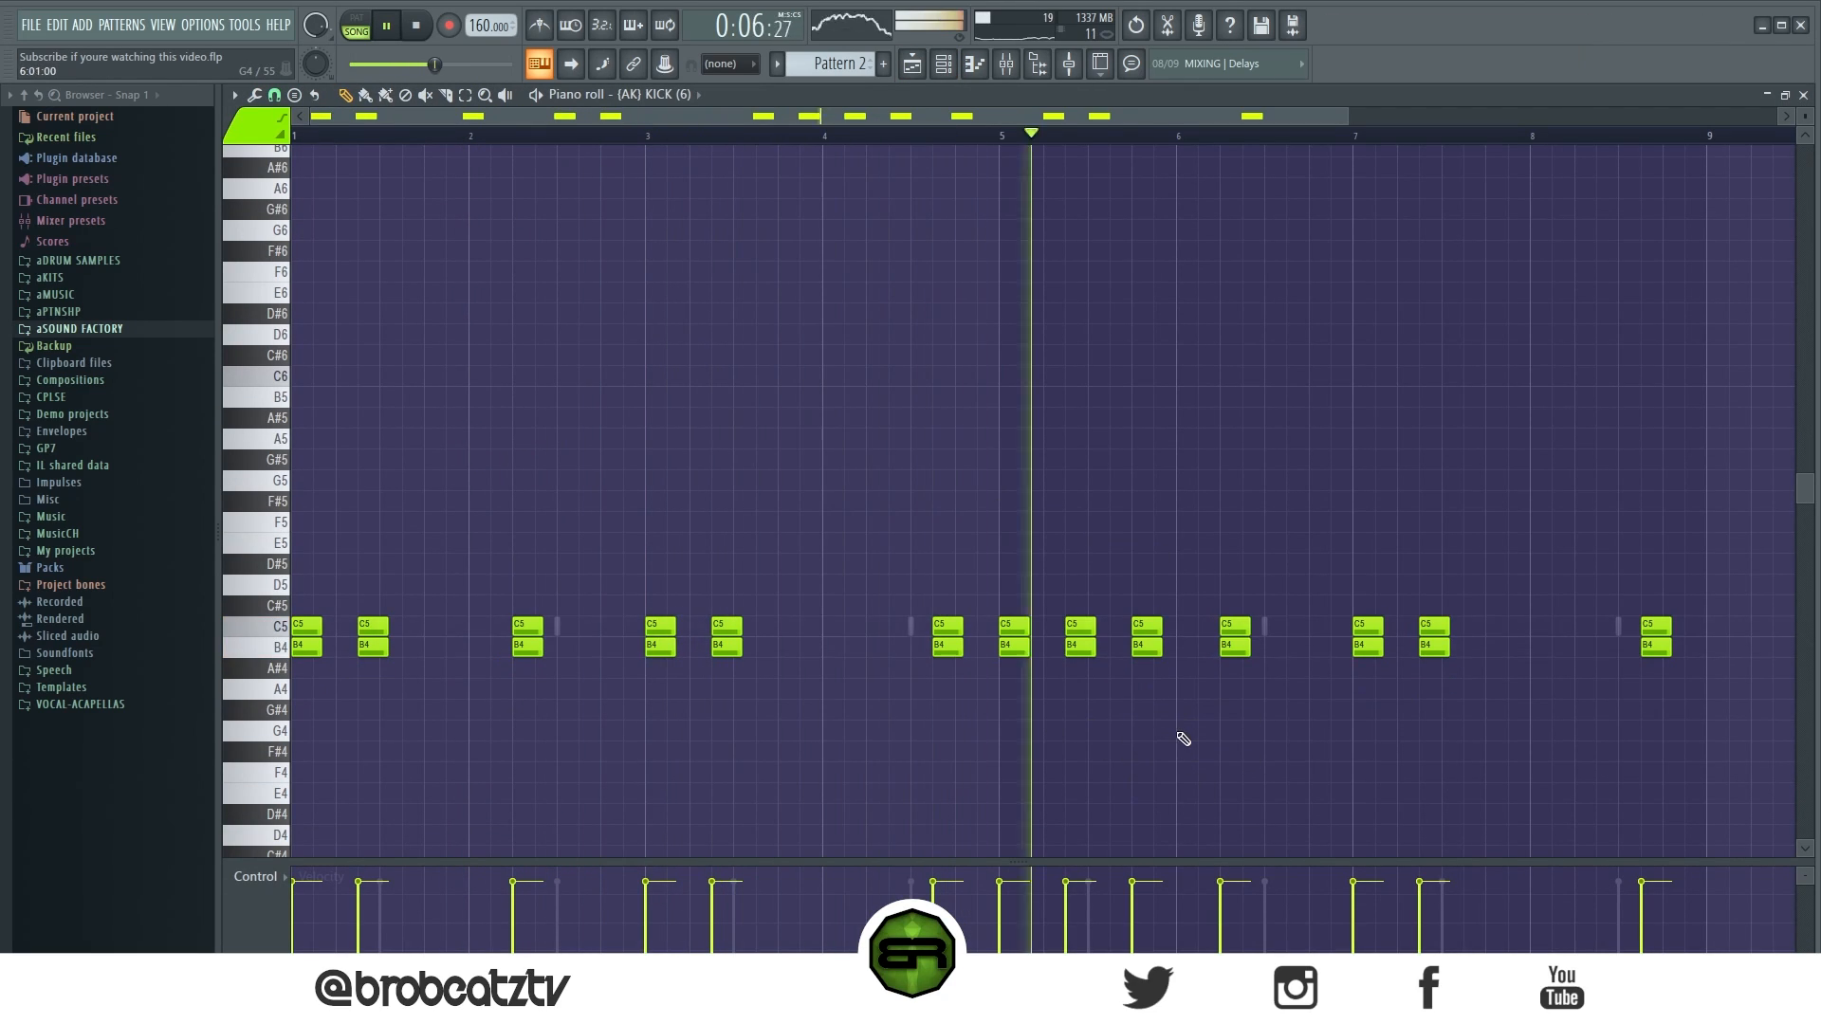
Move the bar 6 kick pair to just after that bar's clap and replay the song.
{"action": "key", "text": "space"}
{"action": "left_click_drag", "start_coordinate": [1206, 607], "coordinate": [1257, 664]}
{"action": "left_click_drag", "start_coordinate": [1228, 645], "coordinate": [1293, 643]}
{"action": "key", "text": "space"}
{"action": "key", "text": "space"}
{"action": "key", "text": "space"}
Turn the second bar 7 kick pair into two short, later hits and move the last kick pair earlier in bar 8.
{"action": "left_click_drag", "start_coordinate": [1480, 643], "coordinate": [1501, 643]}
{"action": "key", "text": "space"}
{"action": "right_click", "coordinate": [1433, 647]}
{"action": "left_click_drag", "start_coordinate": [1627, 607], "coordinate": [1588, 647]}
{"action": "key", "text": "space"}
Select all kick notes and raise their velocity slightly.
{"action": "key", "text": "ctrl+a"}
{"action": "scroll", "coordinate": [1040, 487], "scroll_direction": "up", "scroll_amount": 2}
{"action": "right_click", "coordinate": [1038, 479]}
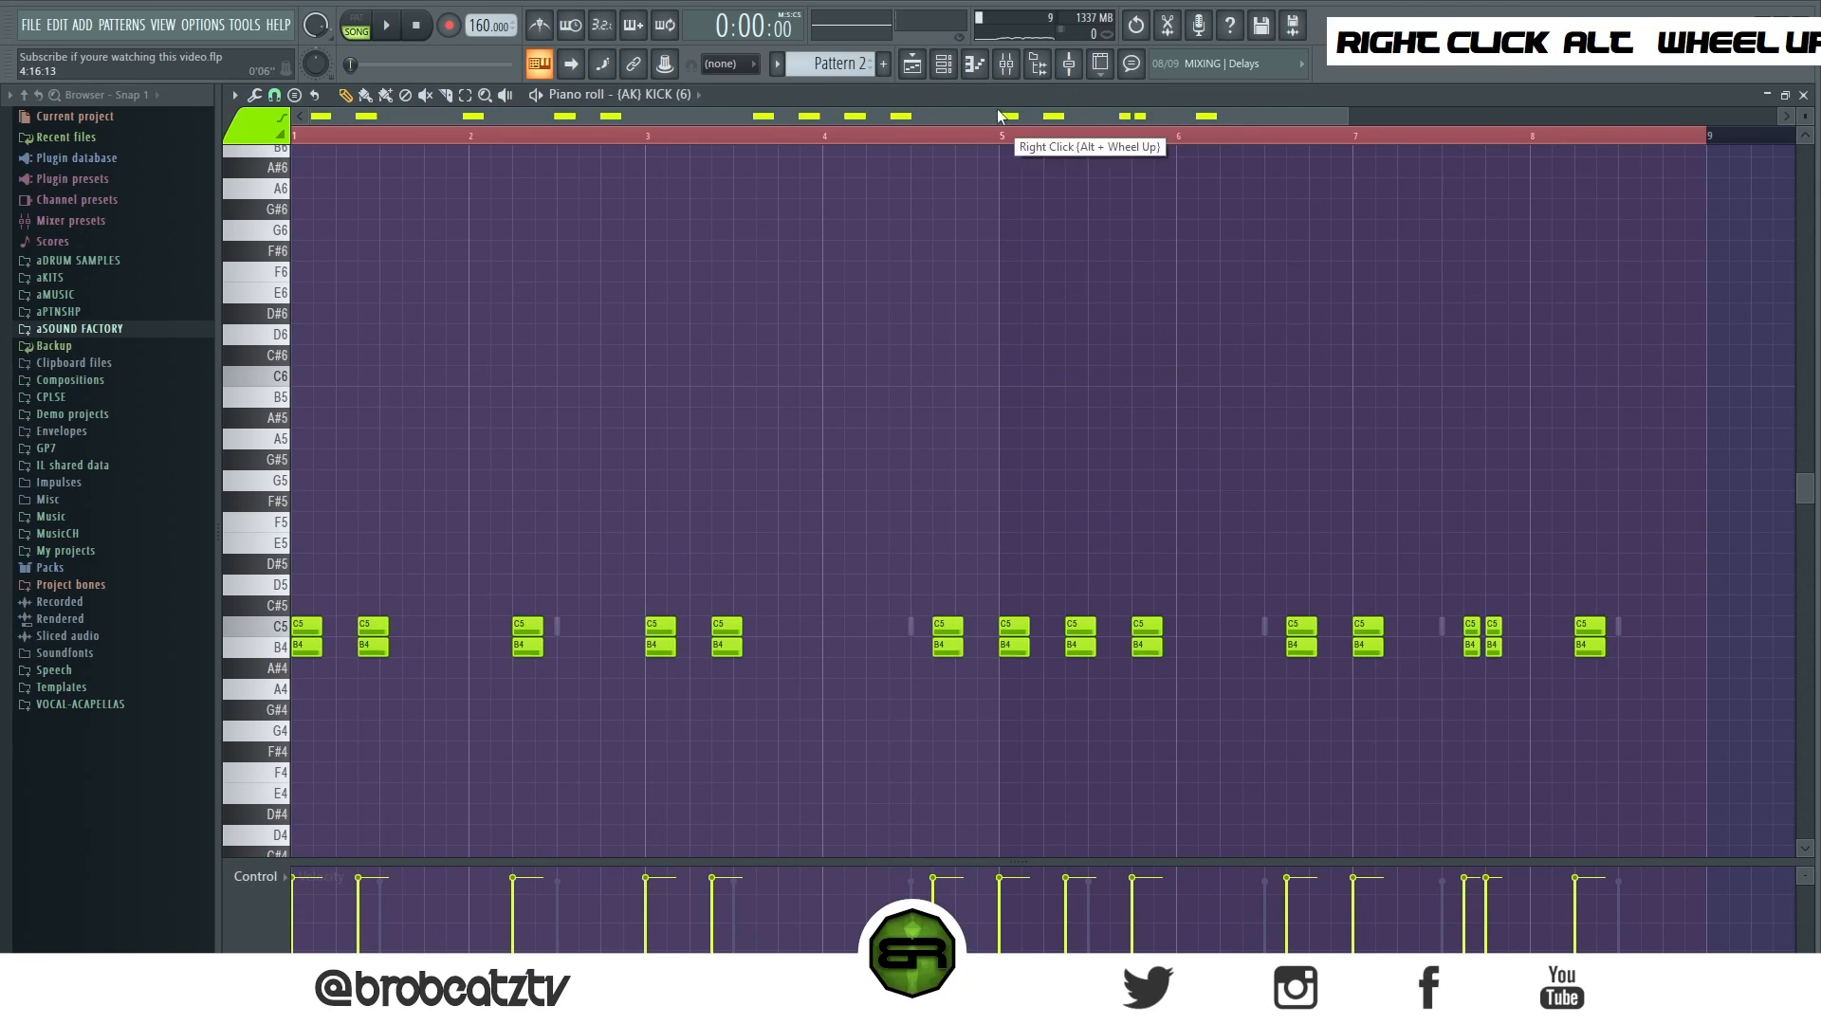
Fill the (AK) Beefi hi-hat channel with a hit on every second step and trim its notes to bars 1 to 4.
{"action": "left_click", "coordinate": [967, 68]}
{"action": "right_click", "coordinate": [517, 490]}
{"action": "left_click", "coordinate": [771, 549]}
{"action": "right_click", "coordinate": [528, 493]}
{"action": "left_click", "coordinate": [660, 492]}
{"action": "left_click_drag", "start_coordinate": [1398, 641], "coordinate": [1011, 632]}
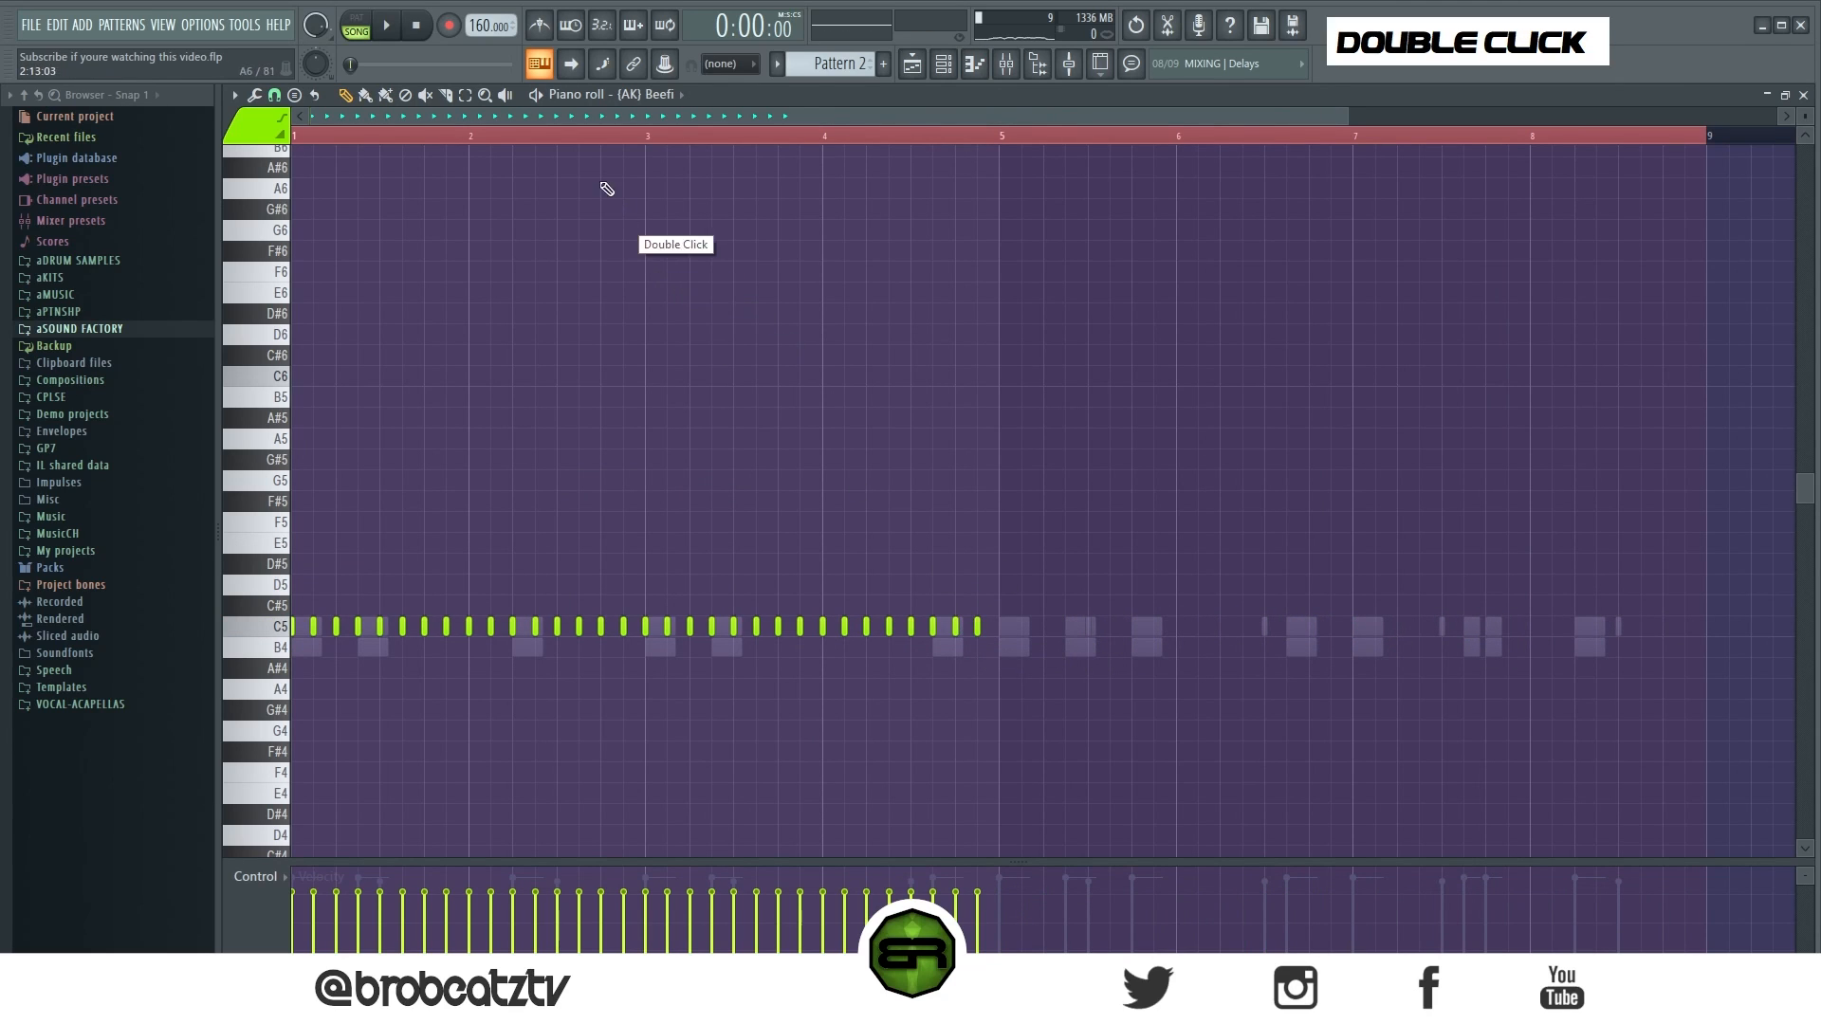
Set the snap to 1/4 beat, add a C5 hi-hat hit between the first two hits, and play the song.
{"action": "scroll", "coordinate": [607, 189], "scroll_direction": "up", "scroll_amount": 4}
{"action": "right_click", "coordinate": [619, 484]}
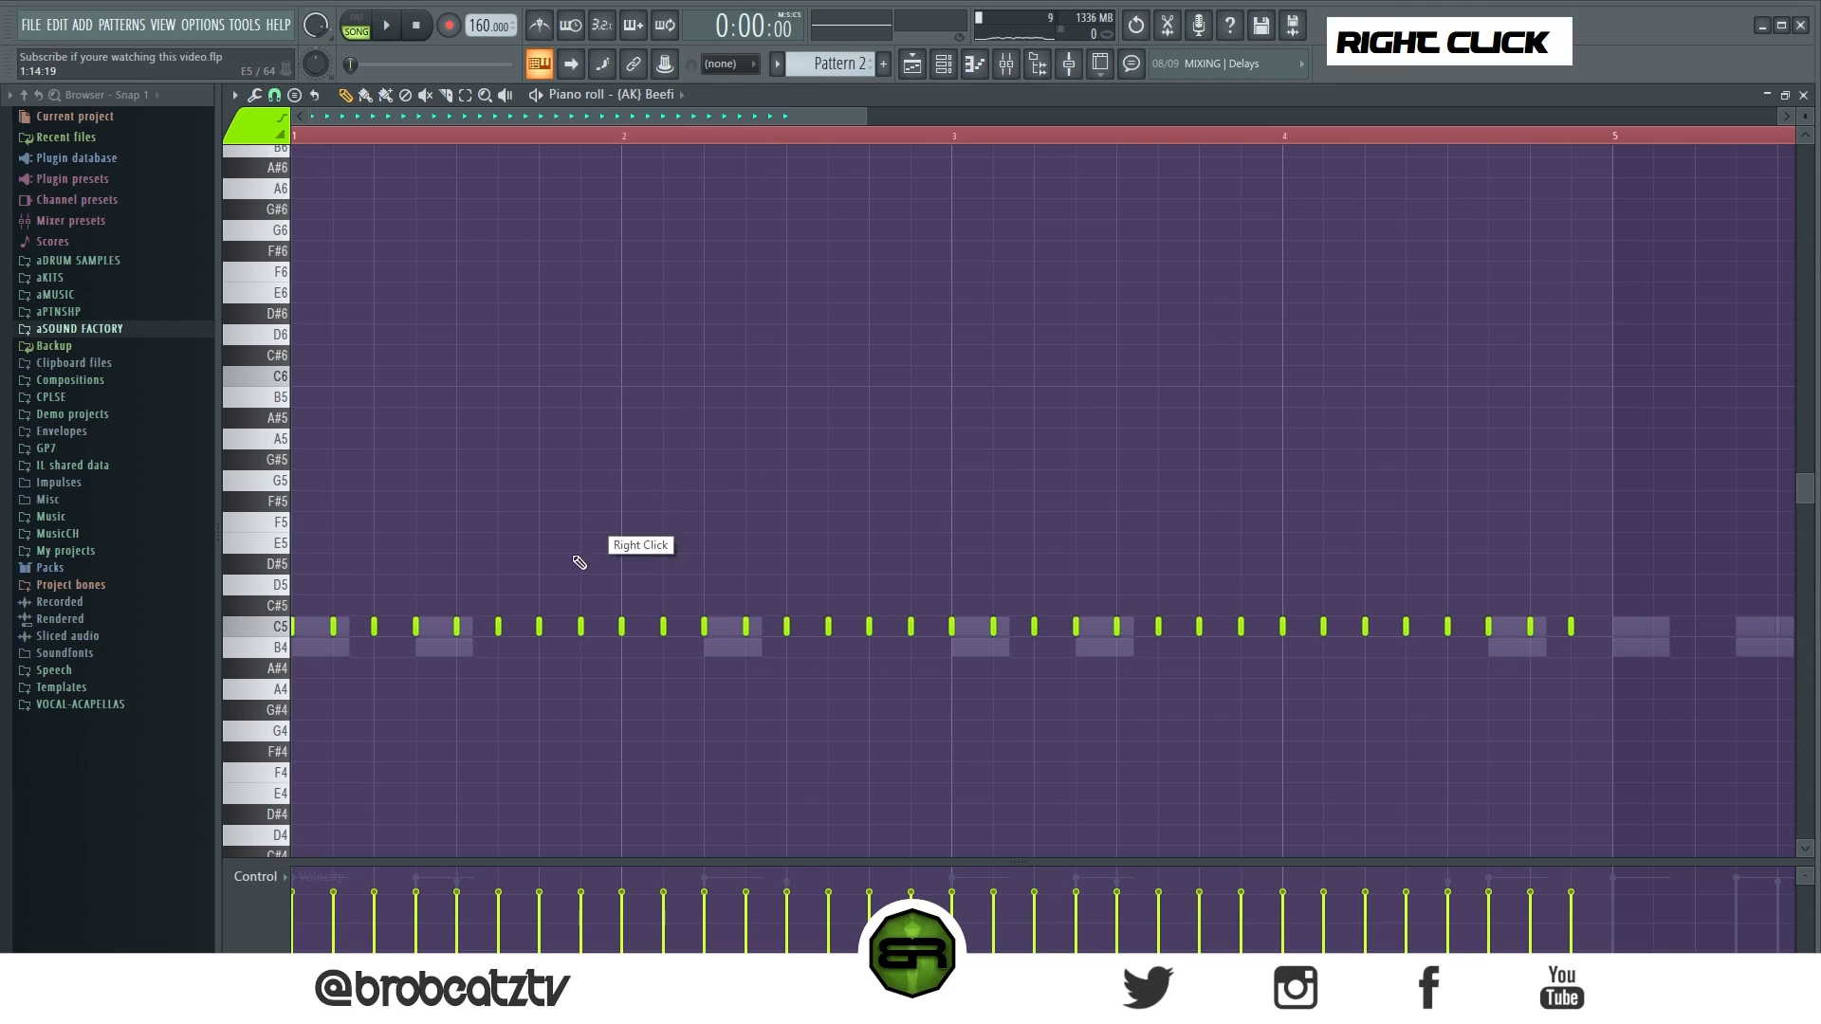
{"action": "left_click", "coordinate": [281, 96]}
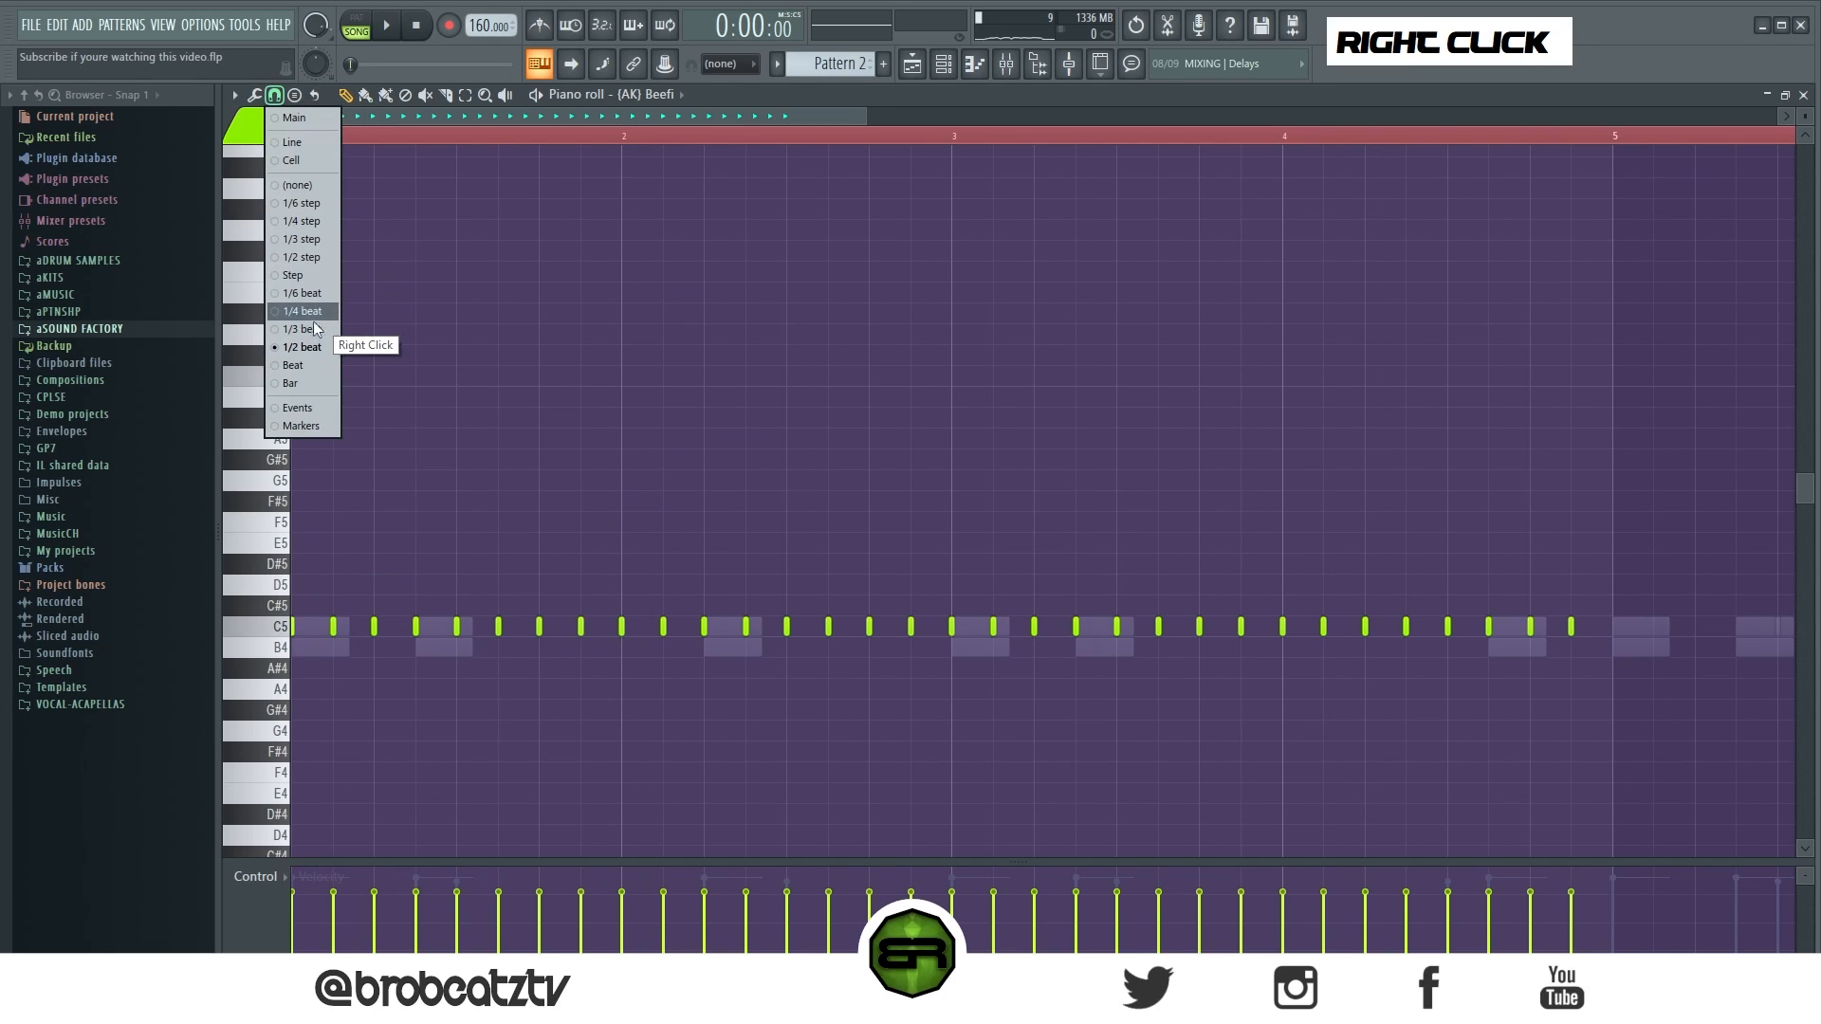
{"action": "left_click", "coordinate": [315, 312]}
{"action": "left_click", "coordinate": [313, 626]}
{"action": "key", "text": "space"}
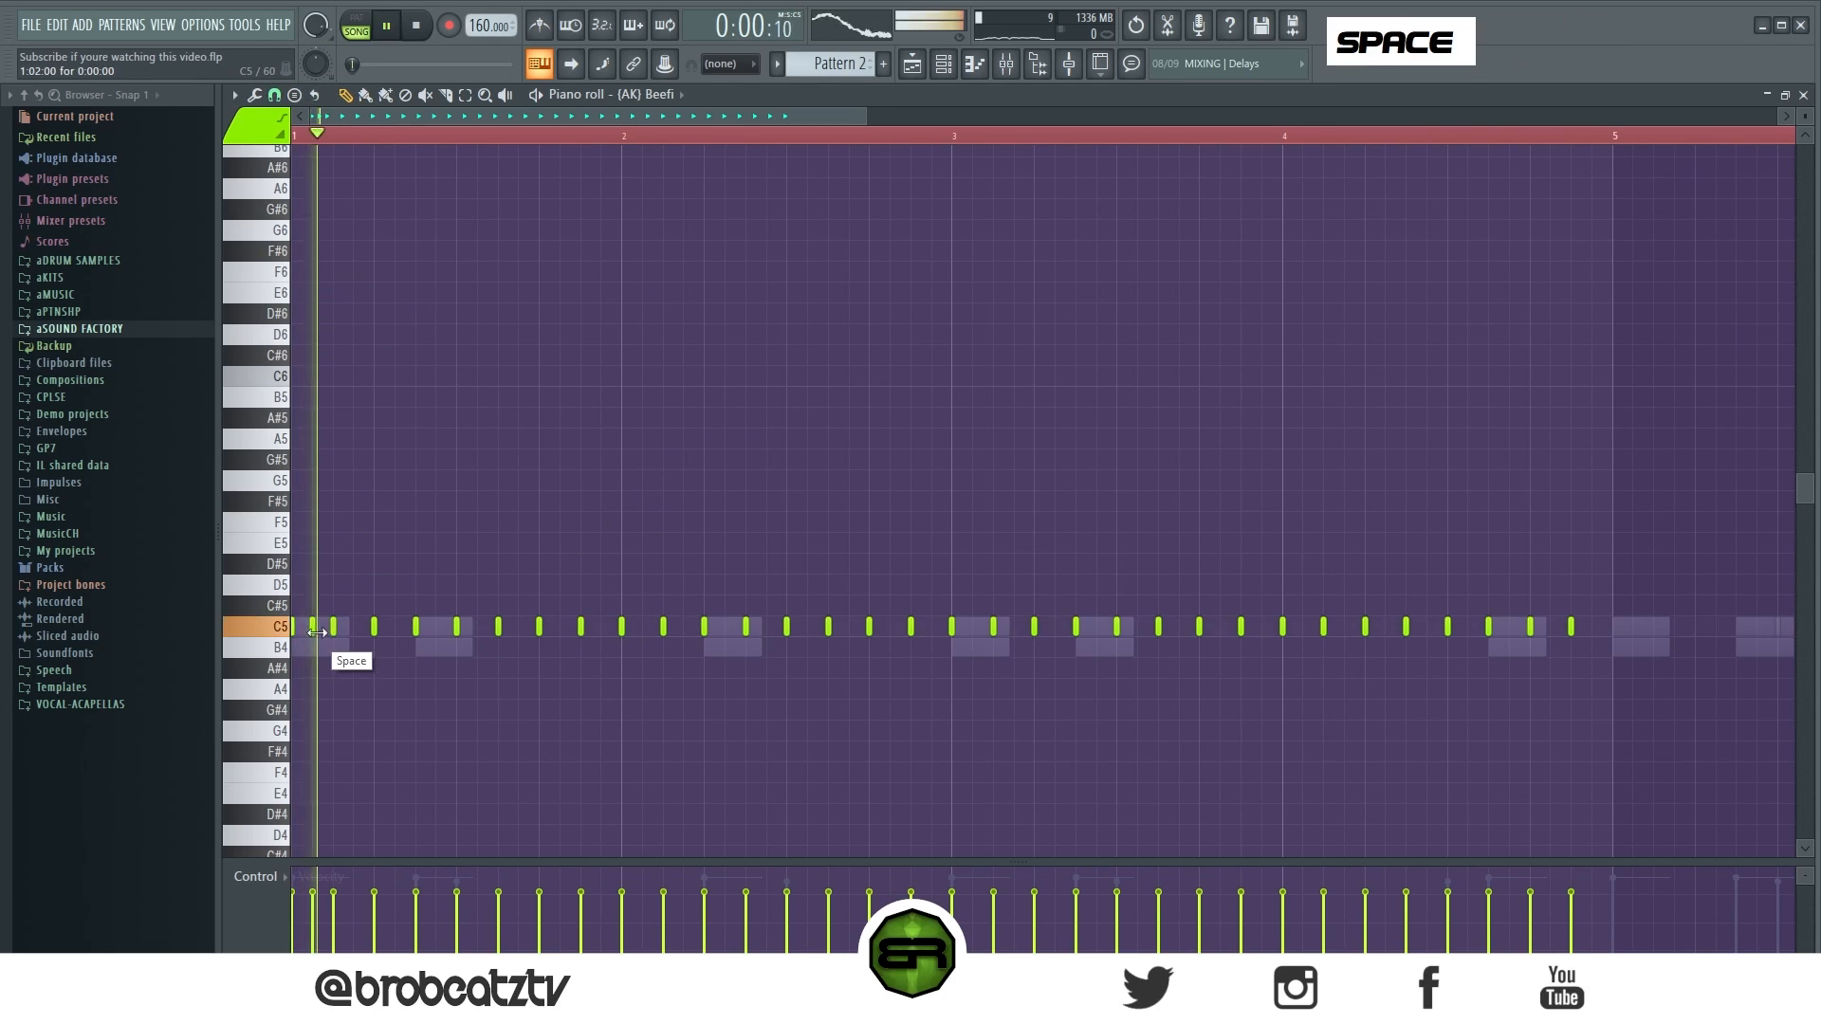
{"action": "key", "text": "space"}
{"action": "key", "text": "space"}
{"action": "key", "text": "space"}
Lower the hi-hat hit in the second half of bar 1's beat 2 to A4 and replay the song.
{"action": "key", "text": "space"}
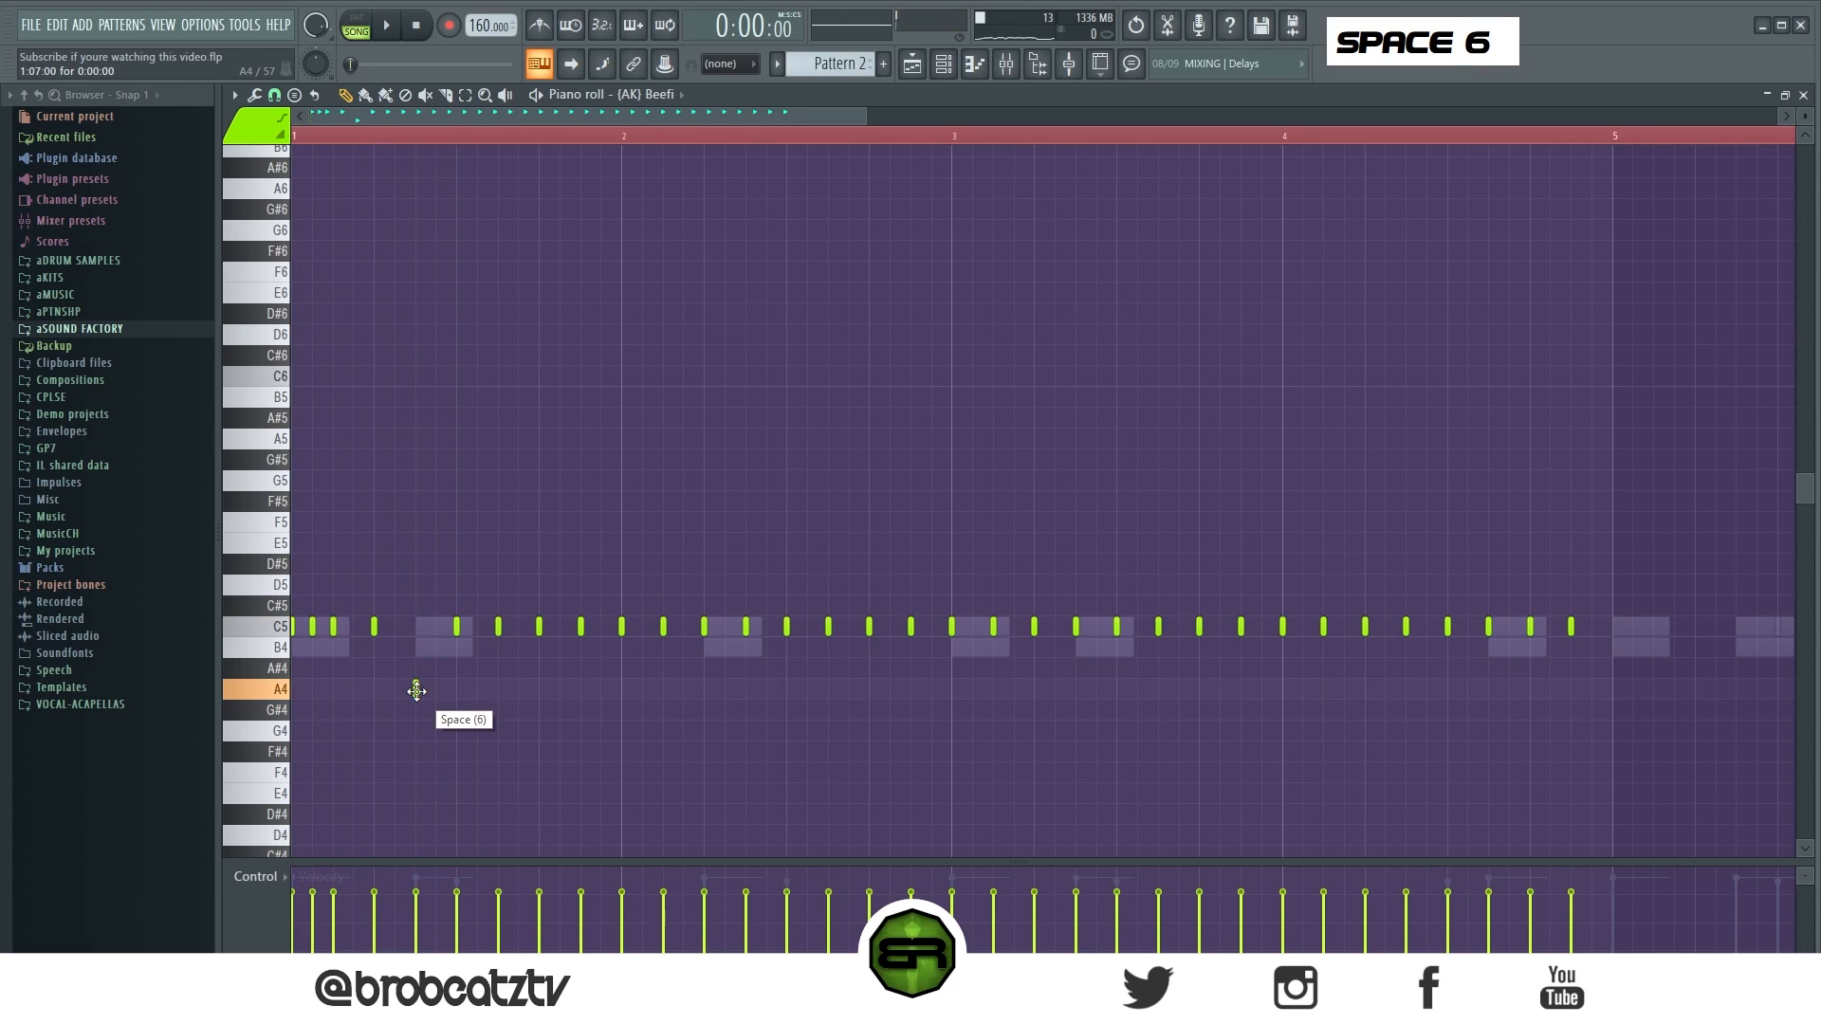
{"action": "key", "text": "space"}
{"action": "left_click", "coordinate": [416, 690]}
{"action": "key", "text": "space"}
{"action": "key", "text": "space"}
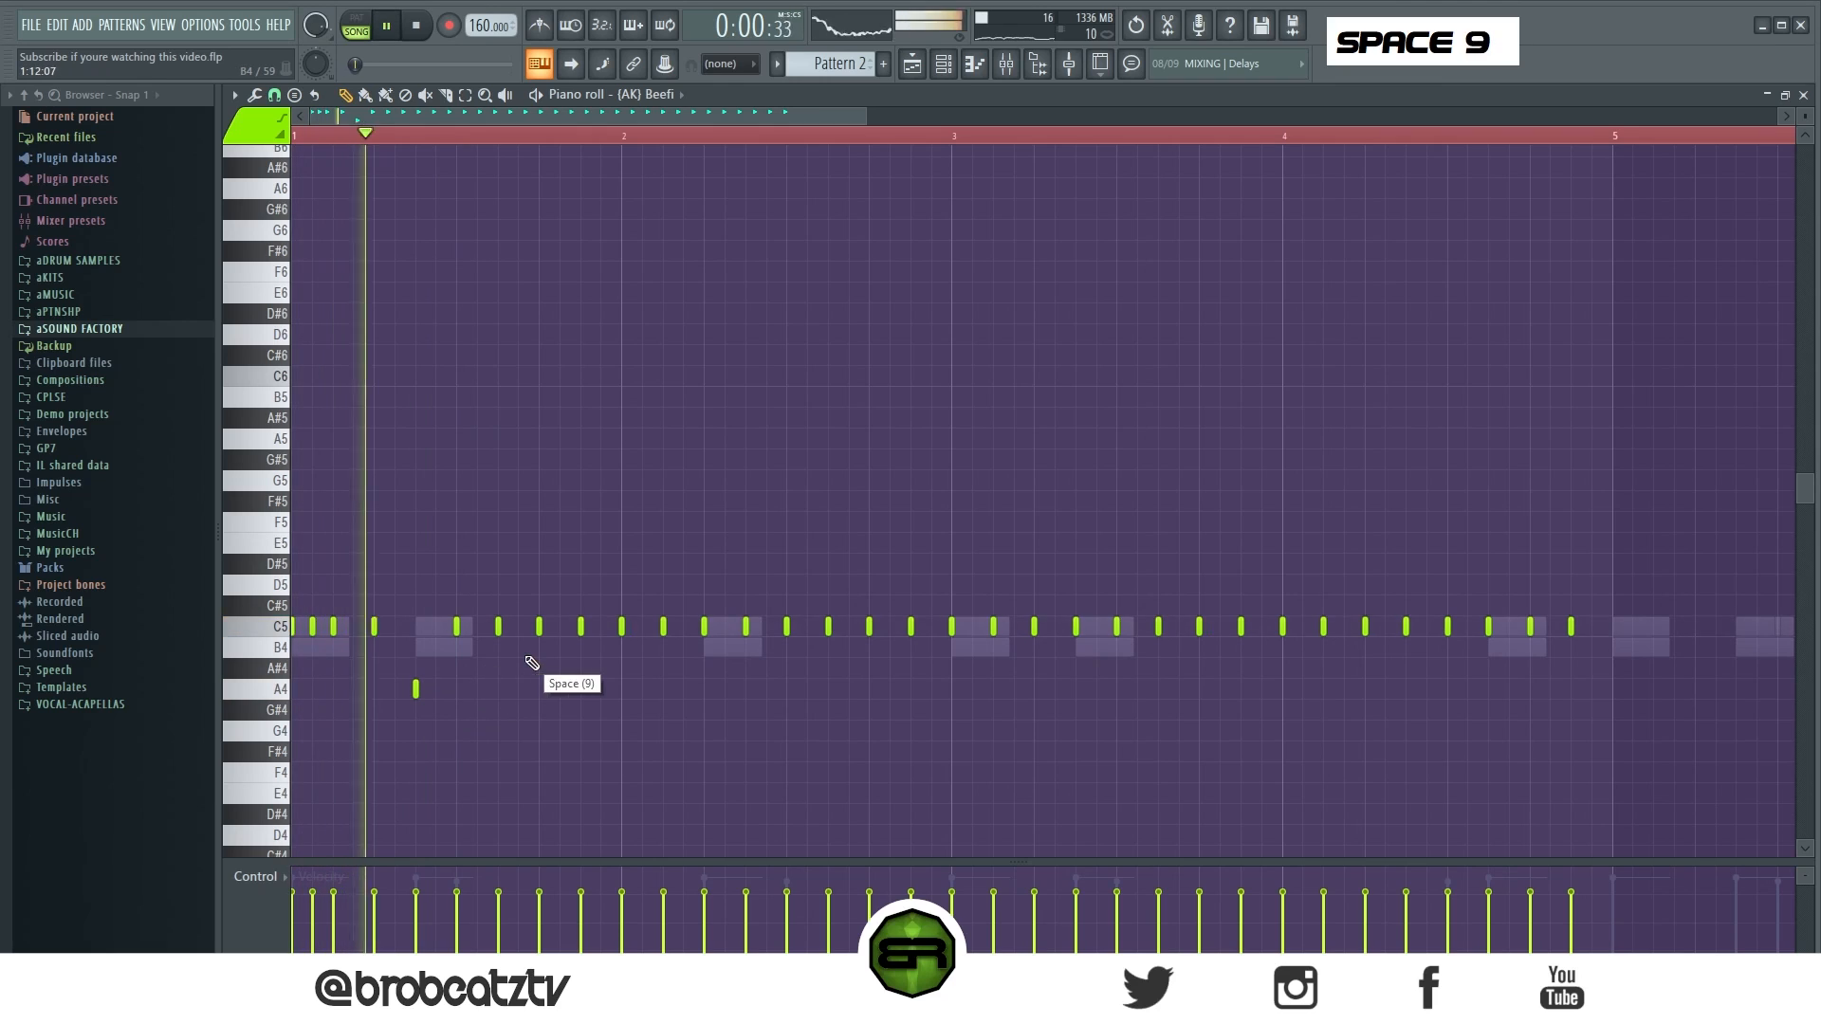
{"action": "key", "text": "space"}
{"action": "key", "text": "space"}
Replace the hit in the second half of bar 2's beat 2 with a half-beat A#4 note chopped into six at 1/3-step snap.
{"action": "left_click", "coordinate": [745, 671]}
{"action": "right_click", "coordinate": [747, 627]}
{"action": "key", "text": "space"}
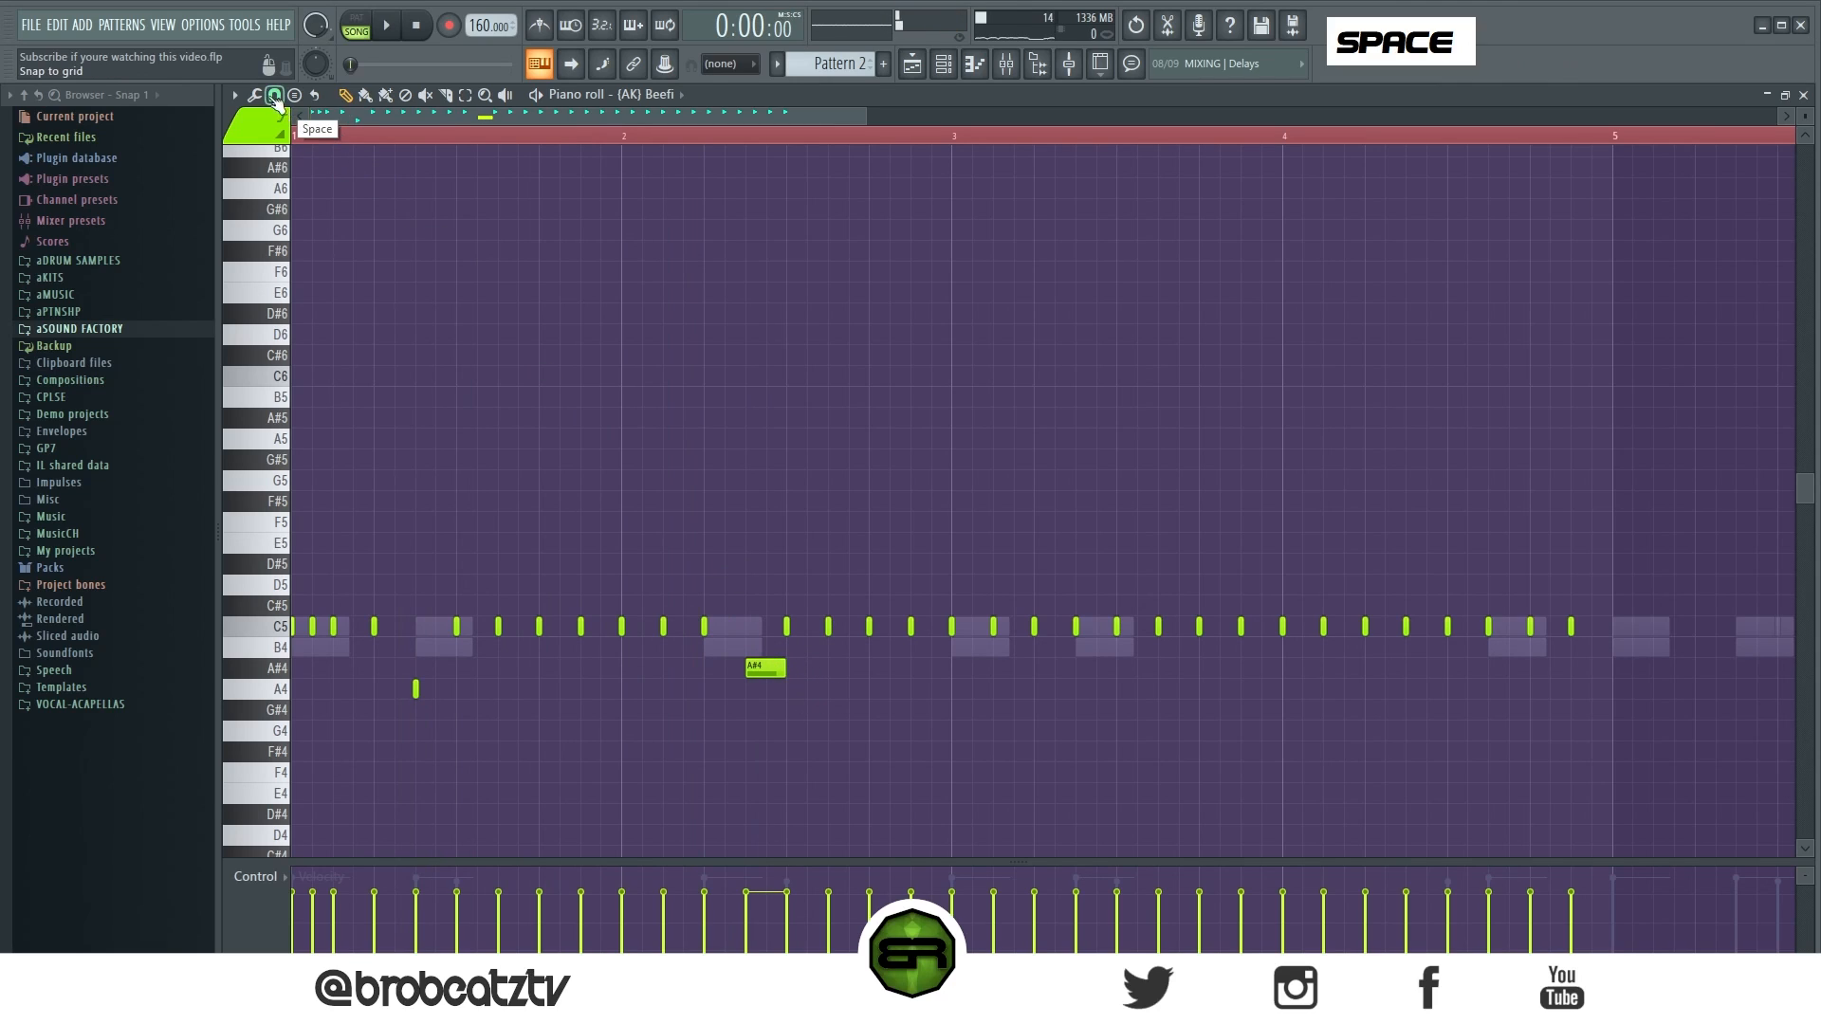
{"action": "left_click", "coordinate": [274, 96]}
{"action": "left_click", "coordinate": [302, 239]}
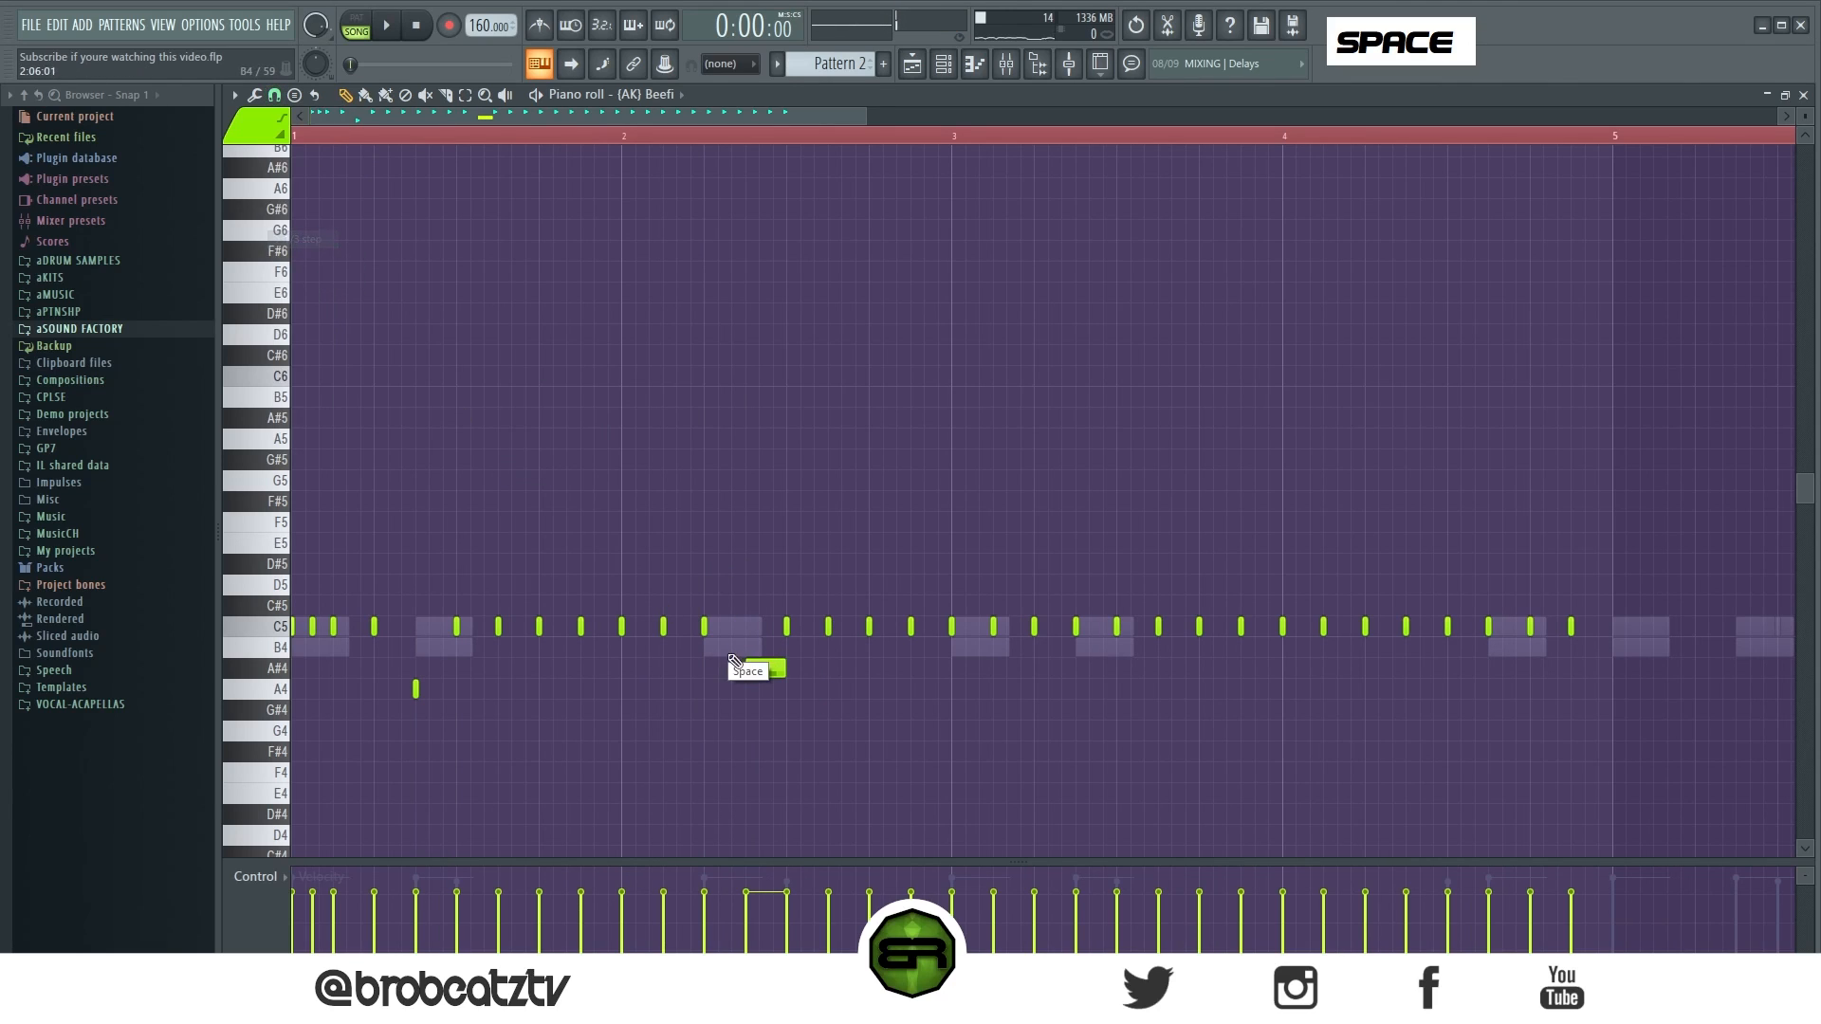
{"action": "left_click", "coordinate": [766, 668], "text": "ctrl"}
{"action": "key", "text": "ctrl+u"}
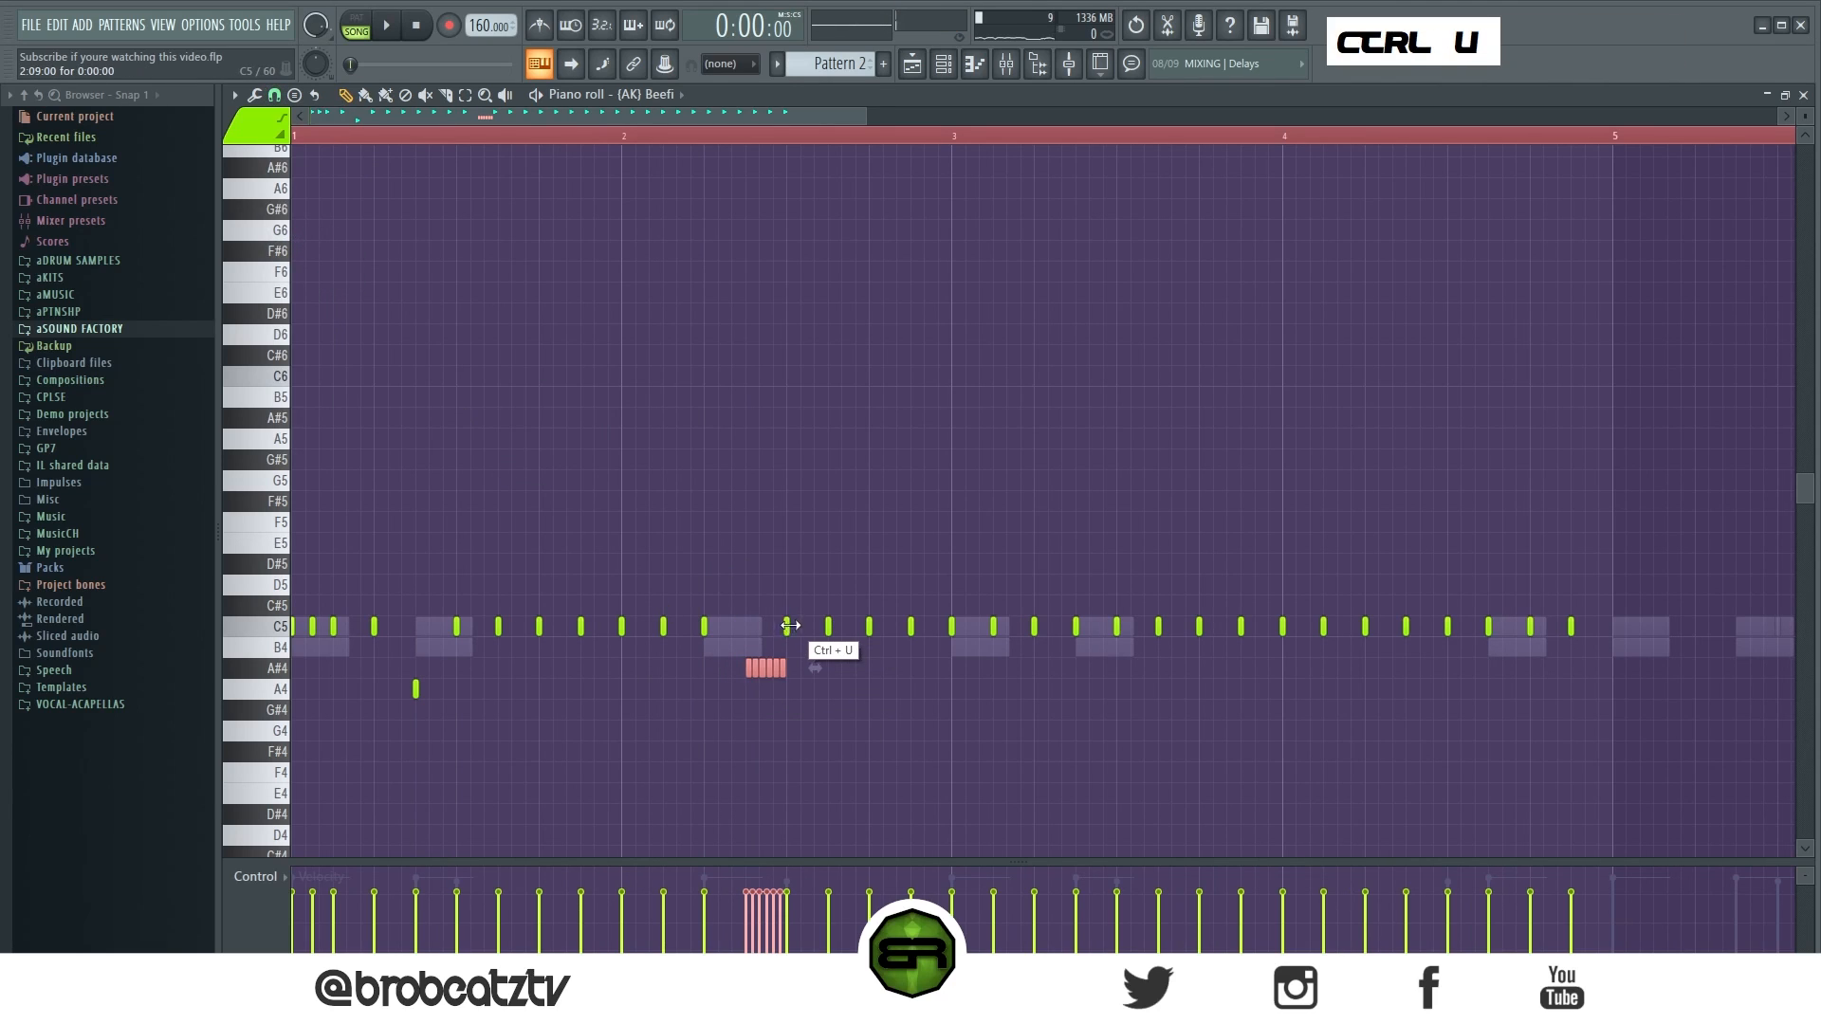
Lower the velocity of the bar 2 A#4 hi-hat roll and shape it into a rising ramp, auditioning it in the song.
{"action": "left_click", "coordinate": [274, 96]}
{"action": "right_click", "coordinate": [844, 230]}
{"action": "scroll", "coordinate": [1274, 172], "scroll_direction": "down", "scroll_amount": 2}
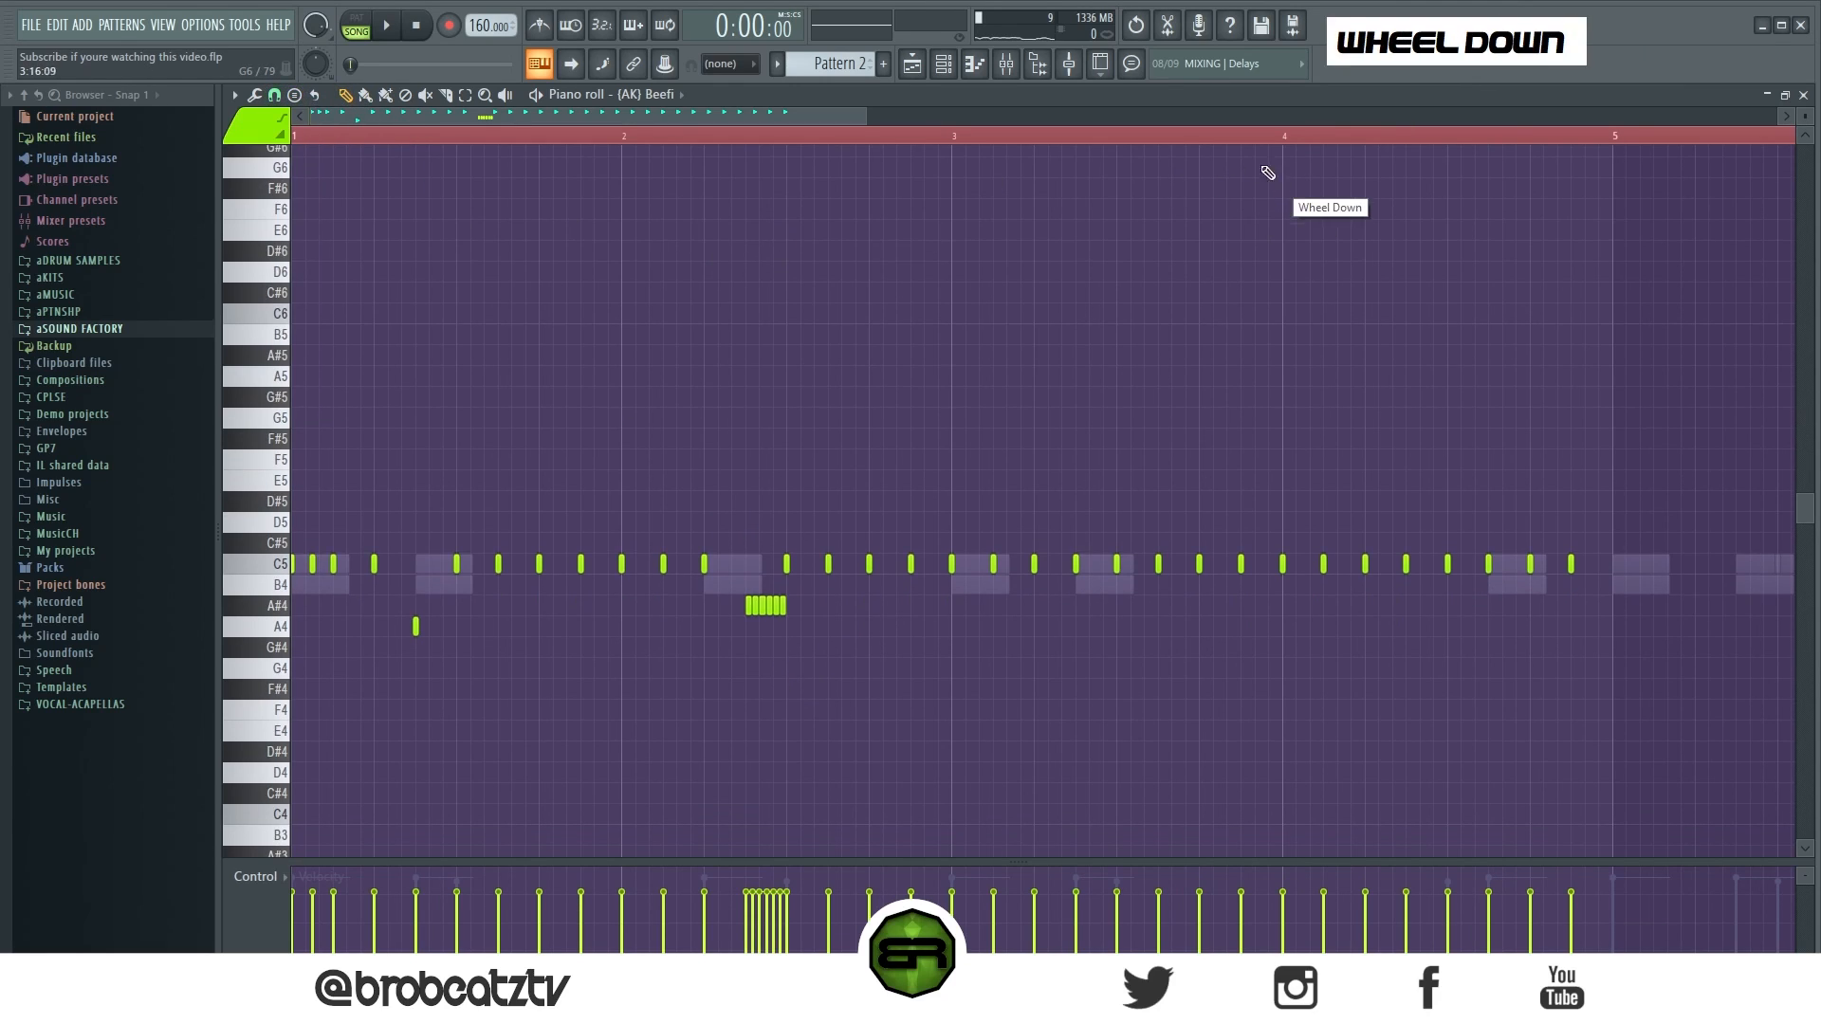
{"action": "scroll", "coordinate": [850, 117], "scroll_direction": "down", "scroll_amount": 3}
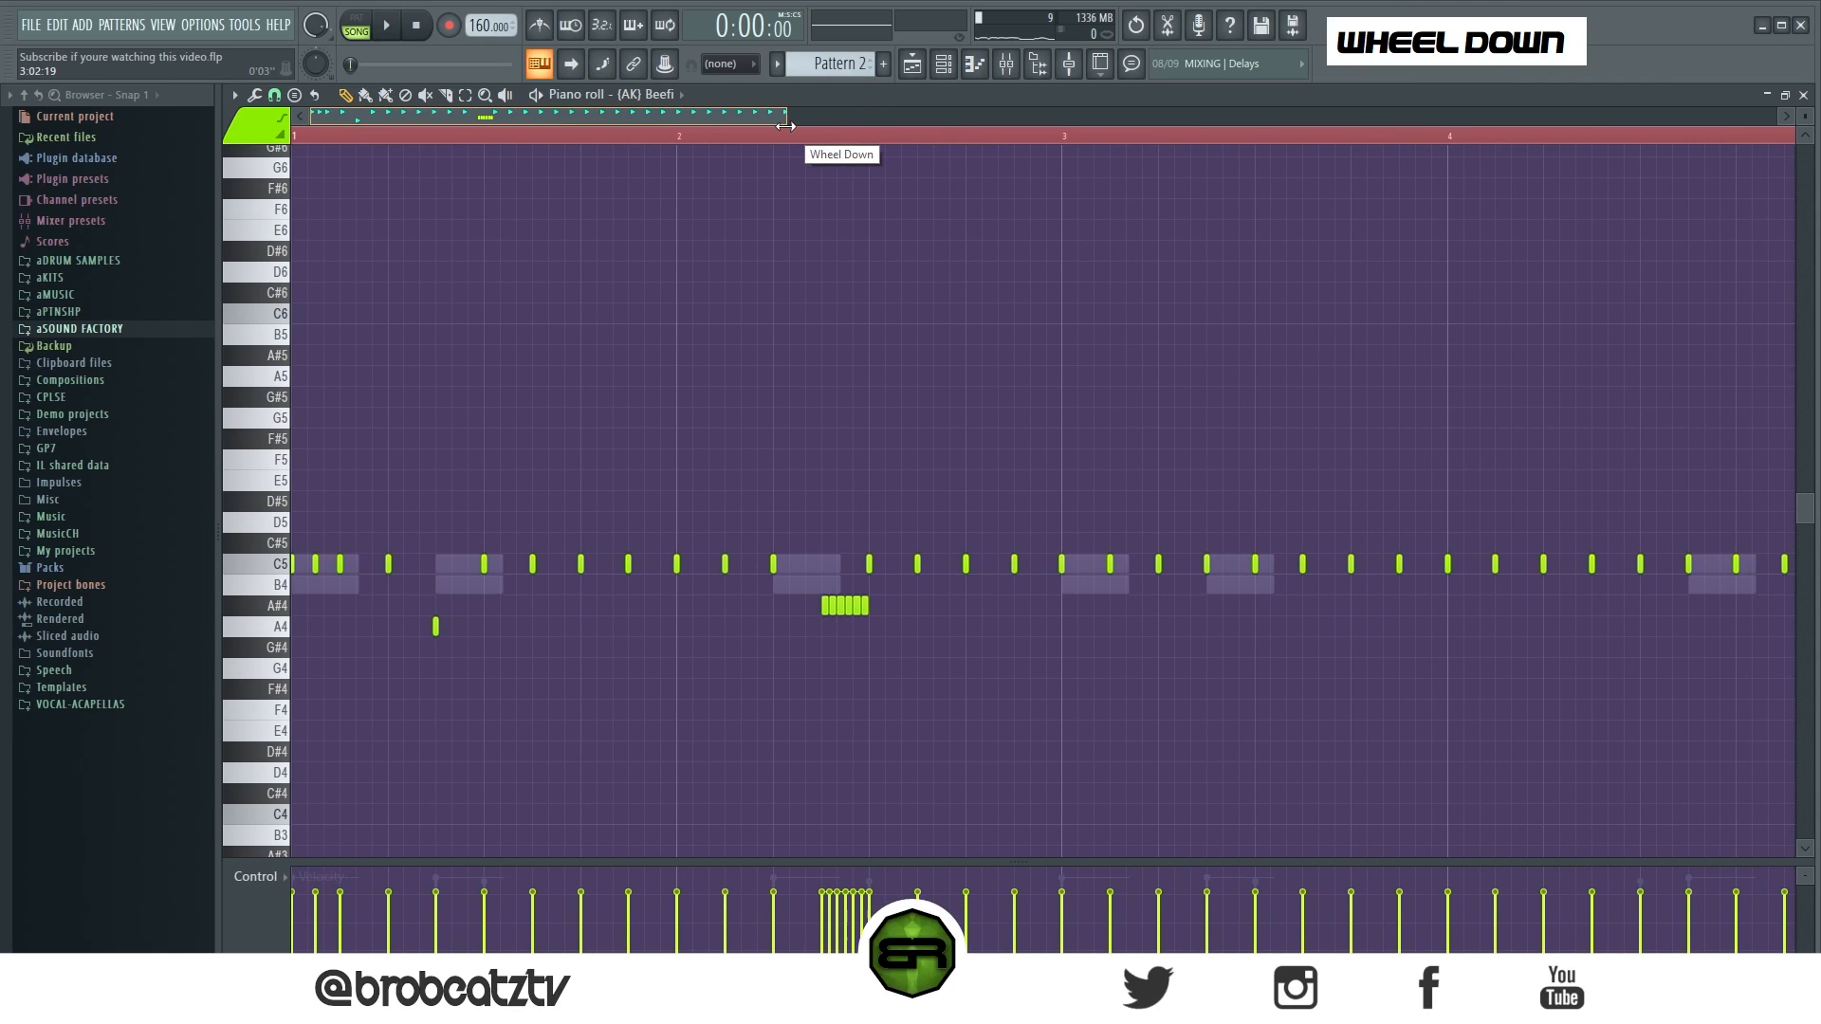
{"action": "left_click_drag", "start_coordinate": [804, 597], "coordinate": [898, 616]}
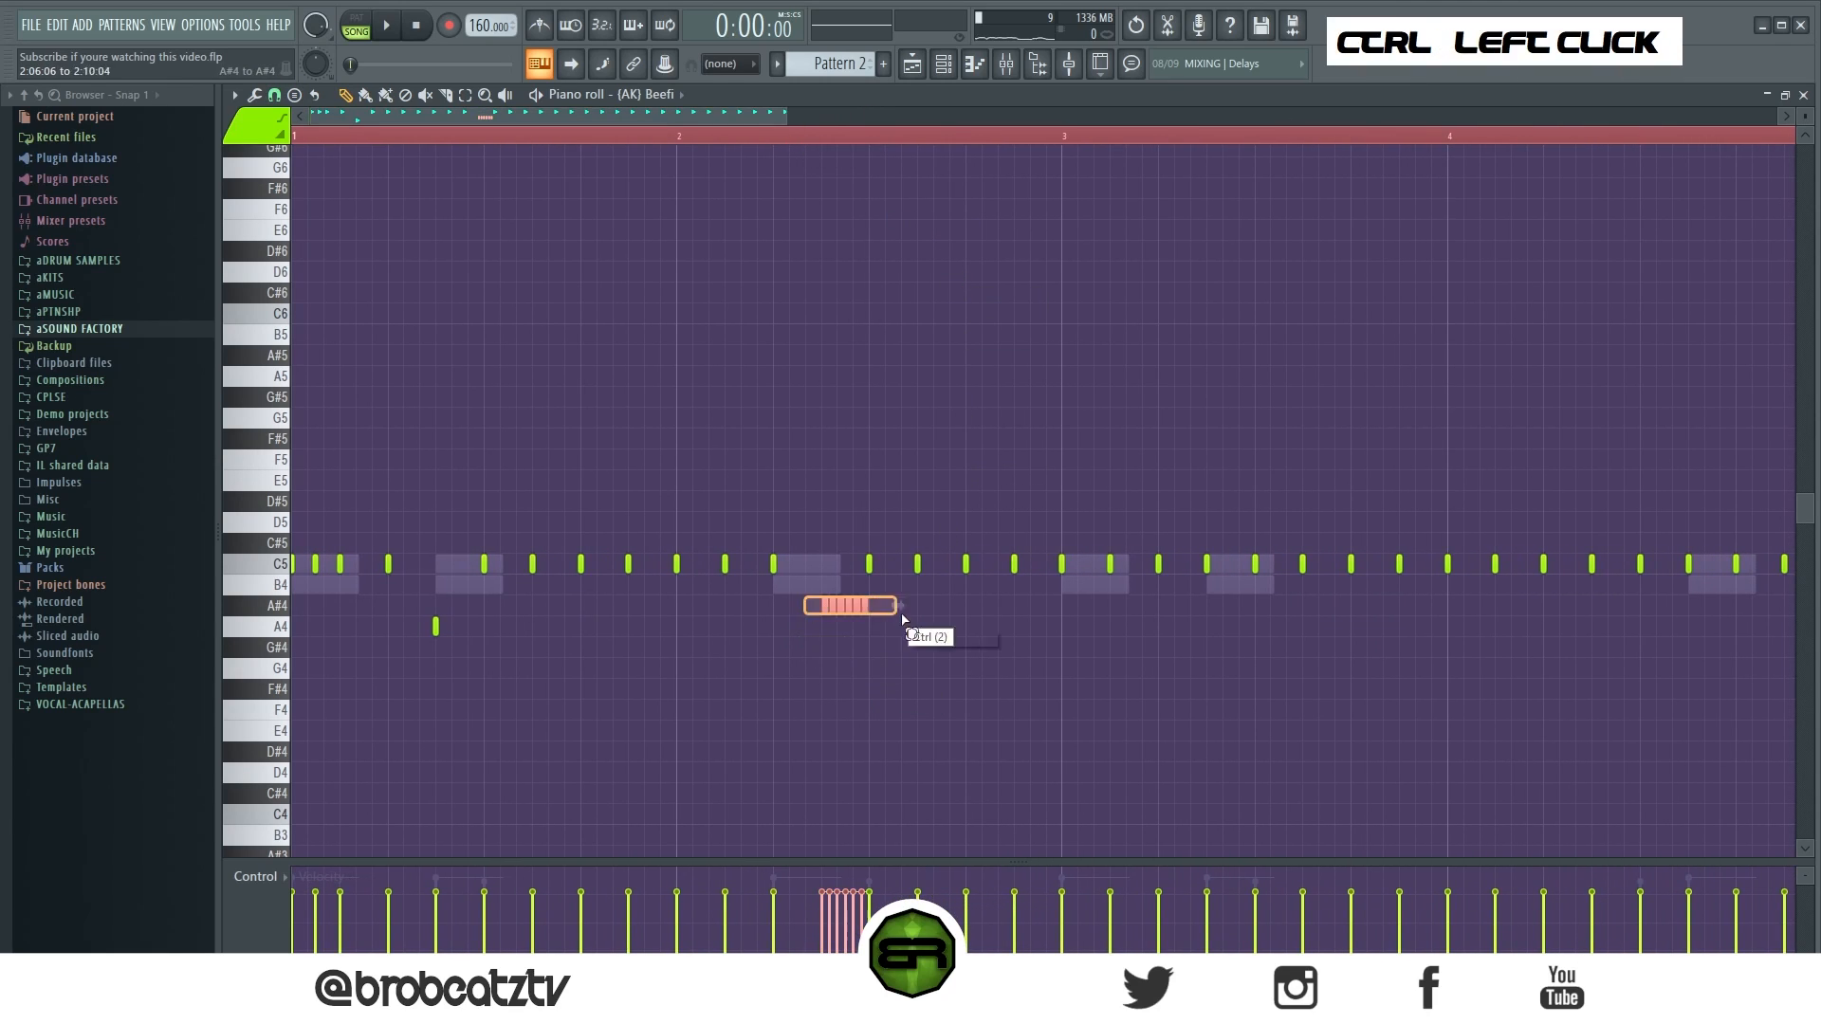
{"action": "right_click", "coordinate": [1003, 673]}
{"action": "key", "text": "space"}
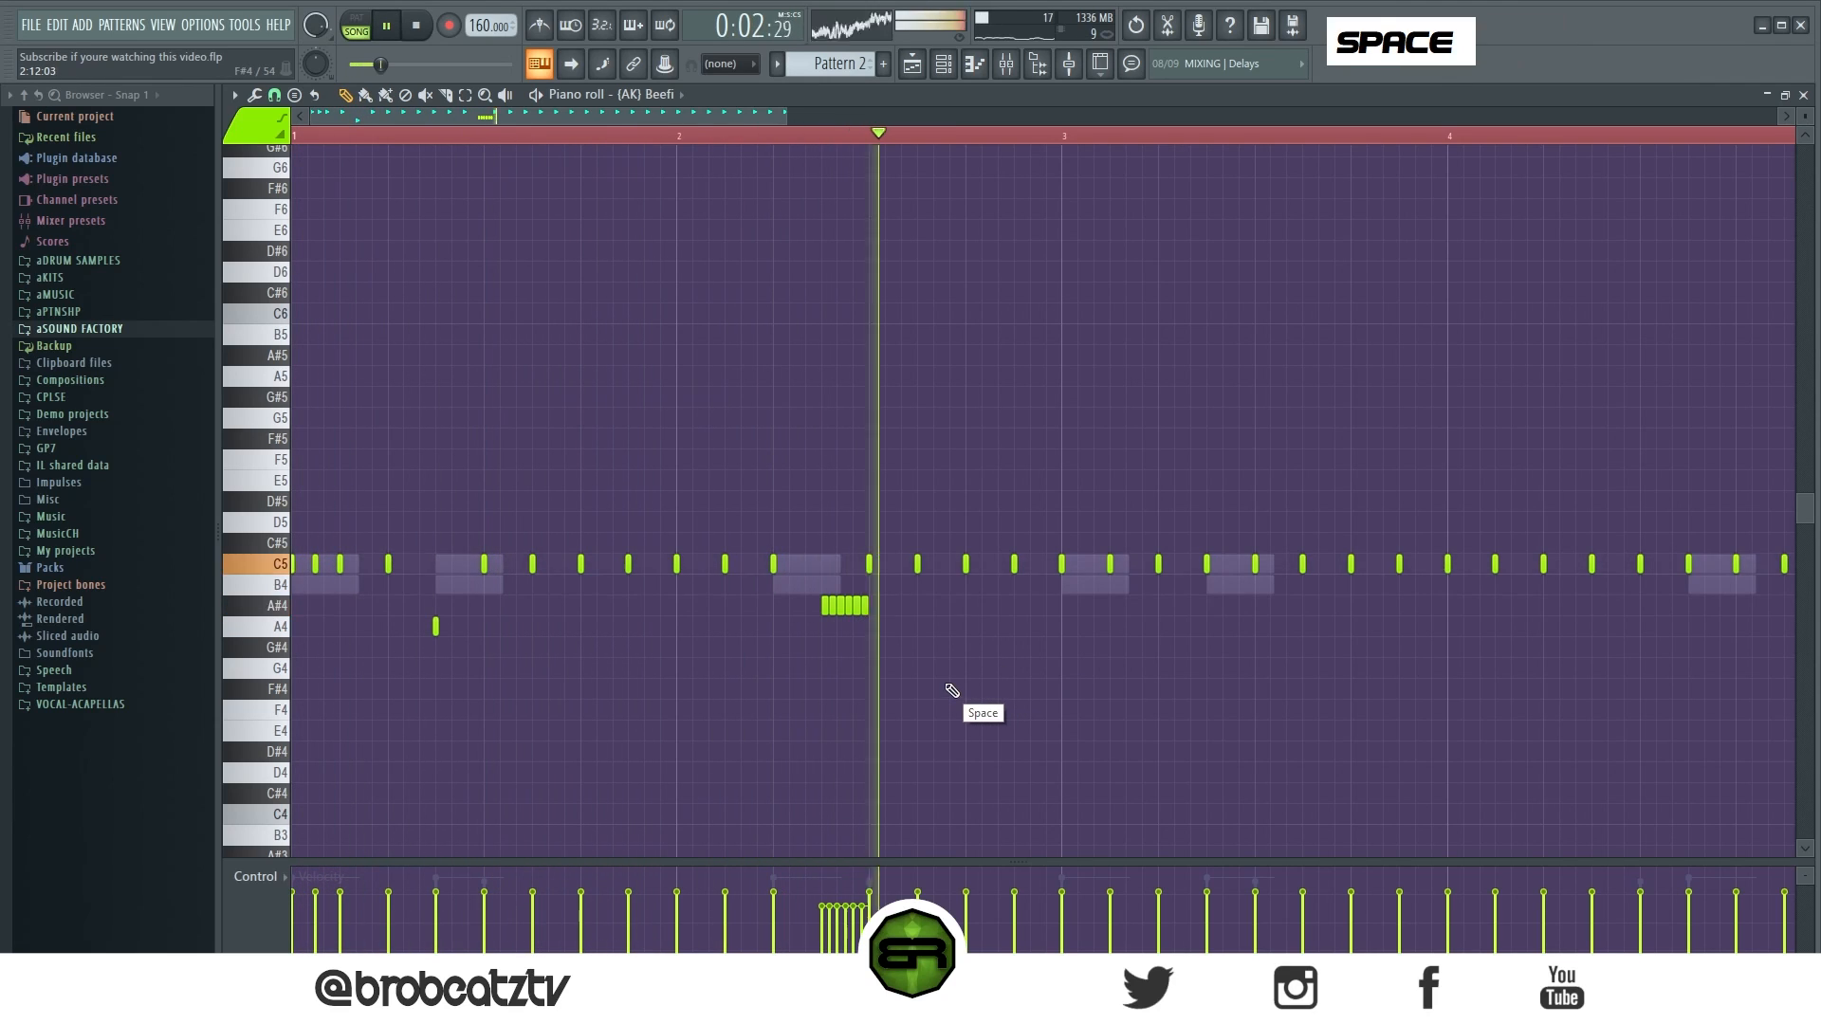
{"action": "key", "text": "space"}
{"action": "key", "text": "space"}
{"action": "right_click", "coordinate": [950, 691]}
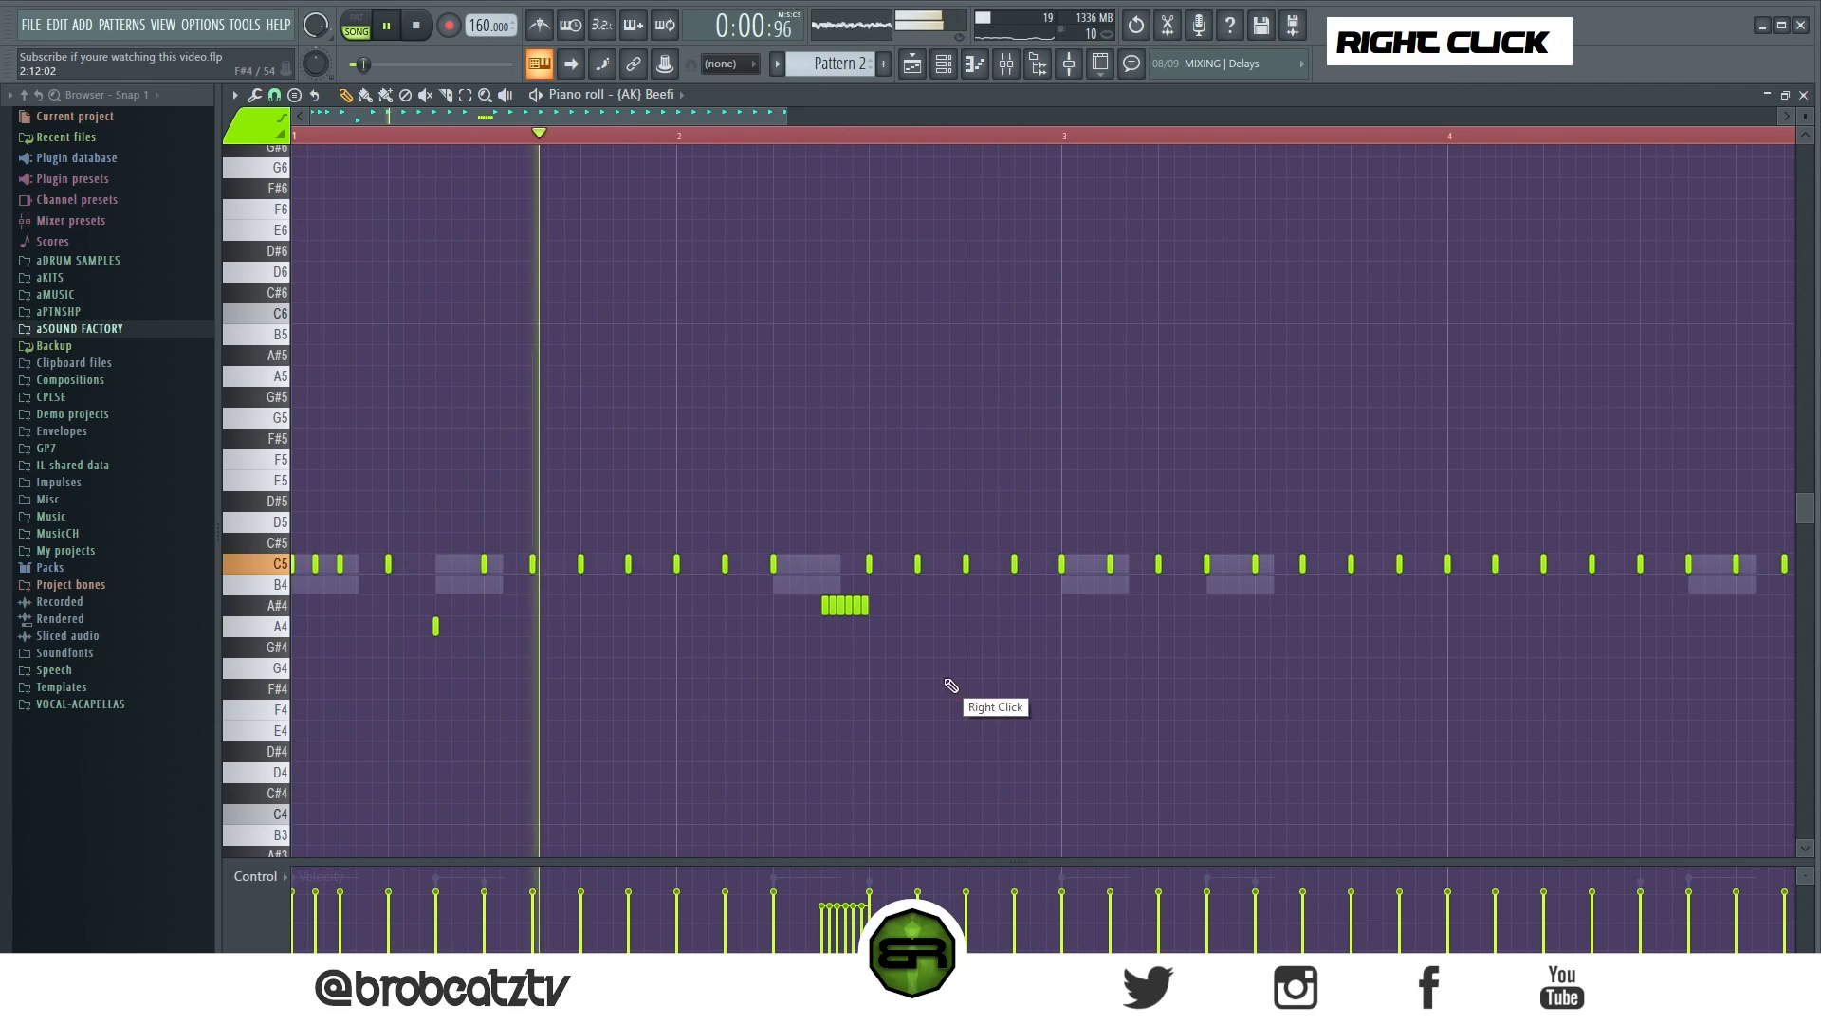
{"action": "key", "text": "space"}
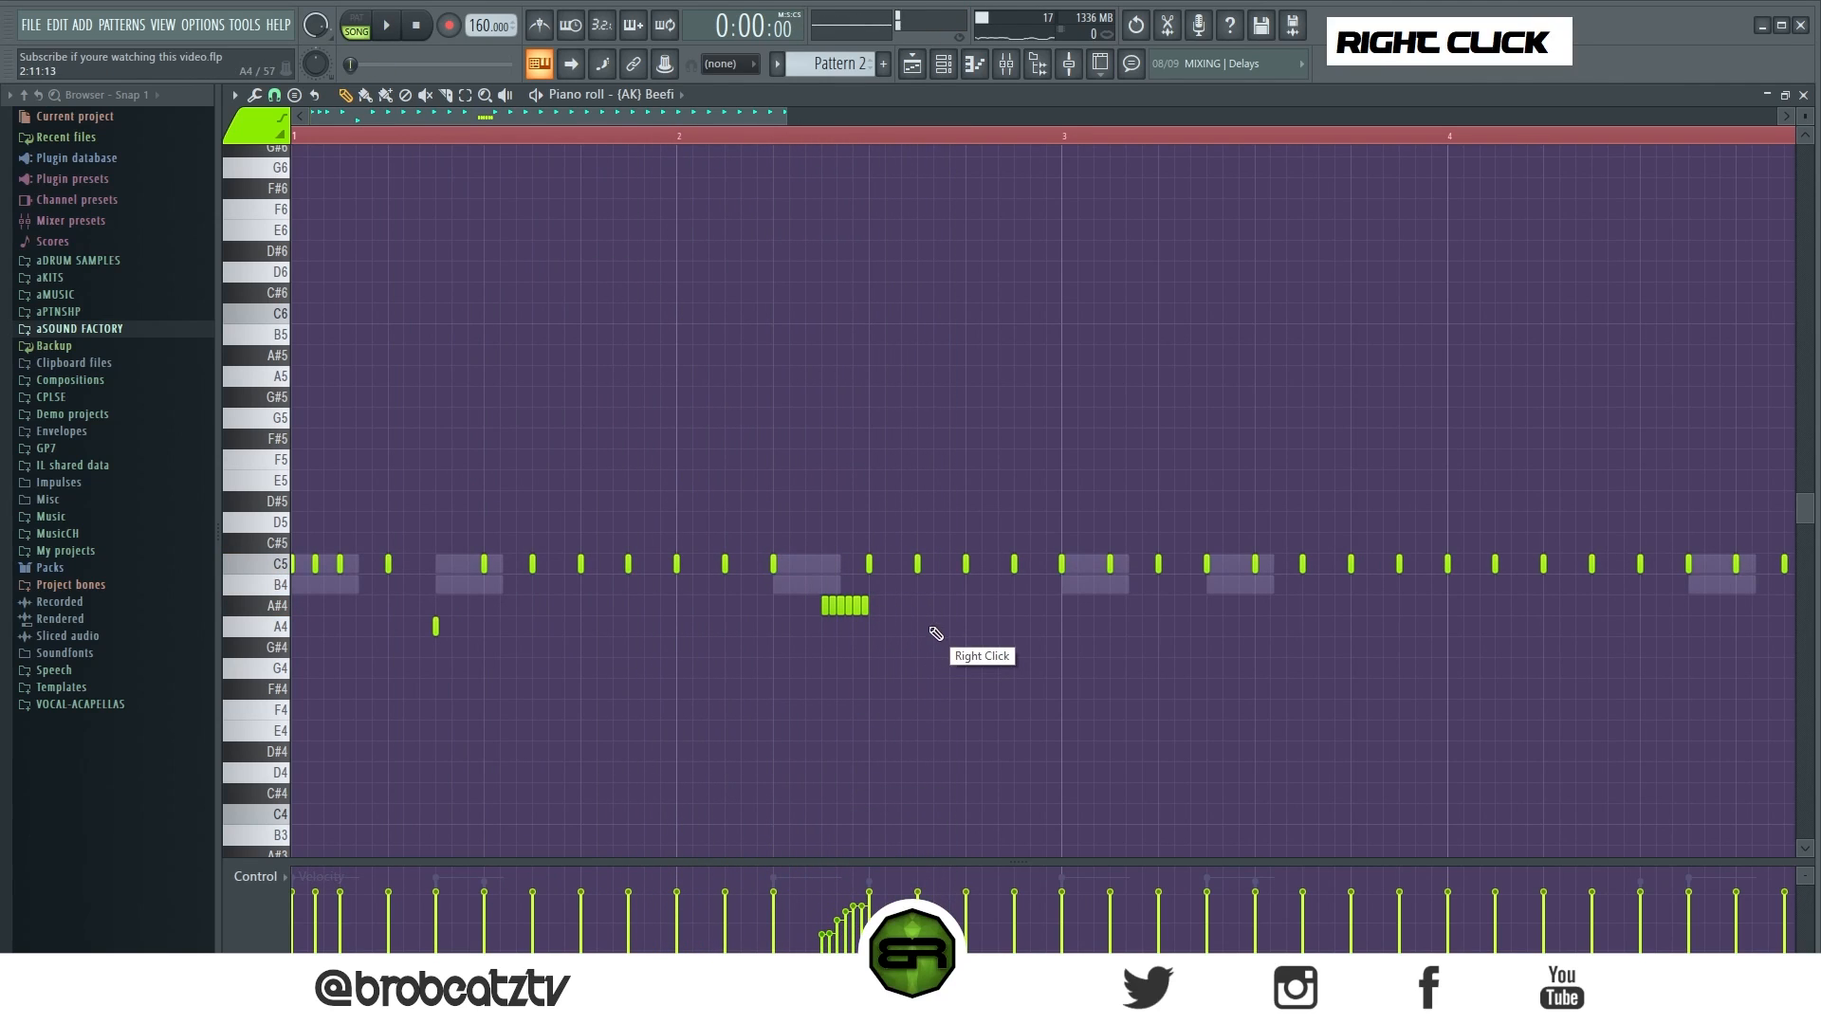
With 1/3-beat snap, place three shortened G#4 hi-hat notes across the last beat of bar 2 and play the song.
{"action": "right_click", "coordinate": [274, 96]}
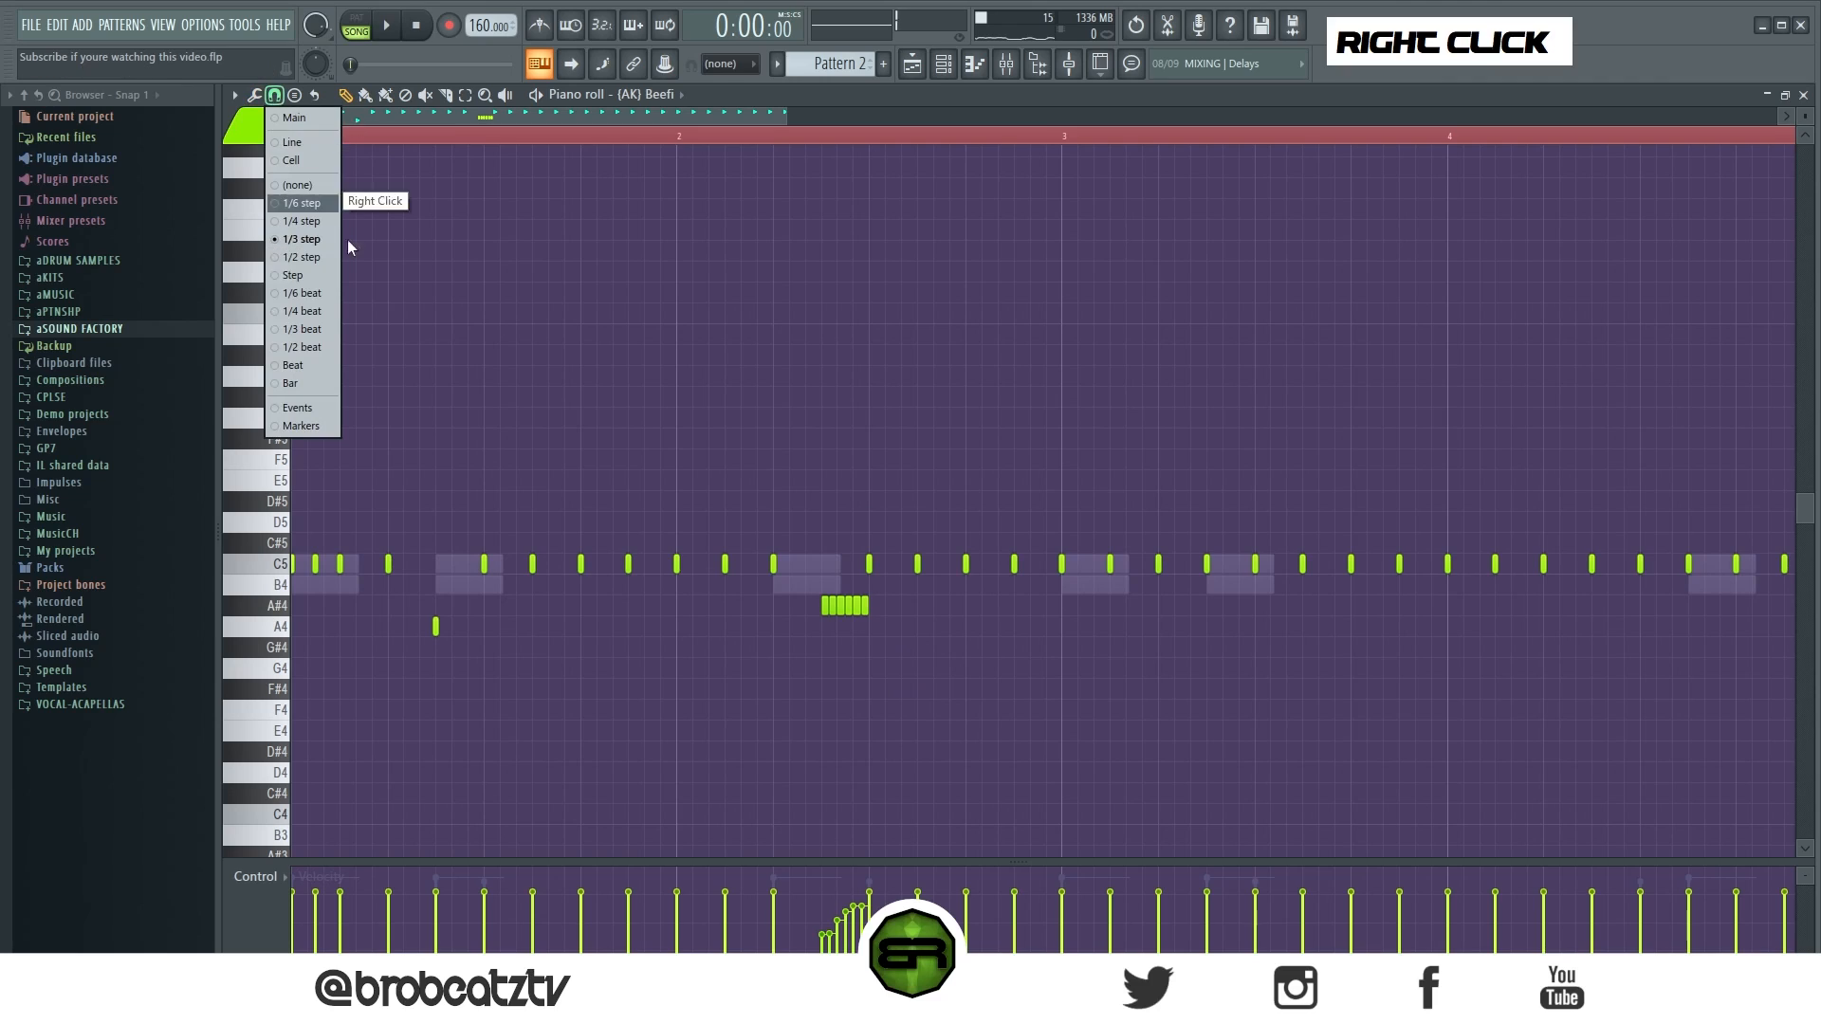
{"action": "left_click", "coordinate": [302, 330]}
{"action": "left_click", "coordinate": [972, 667]}
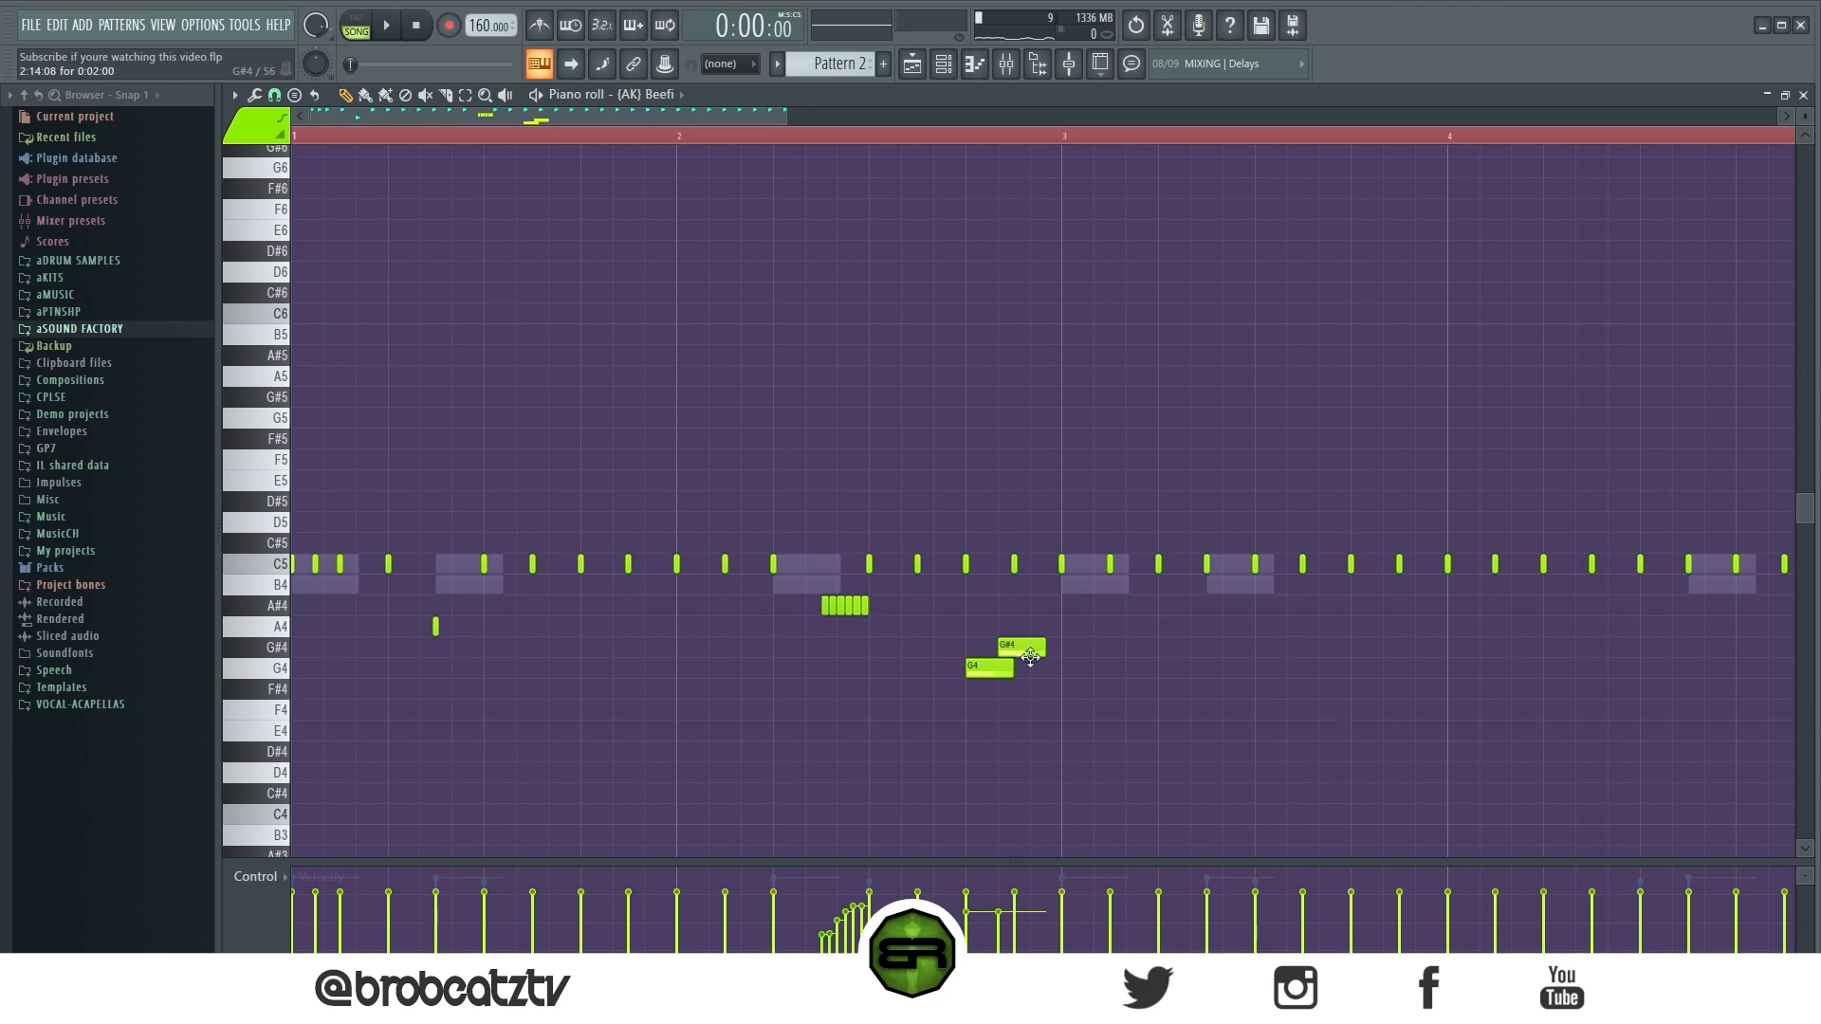
{"action": "left_click_drag", "start_coordinate": [1034, 660], "coordinate": [991, 693]}
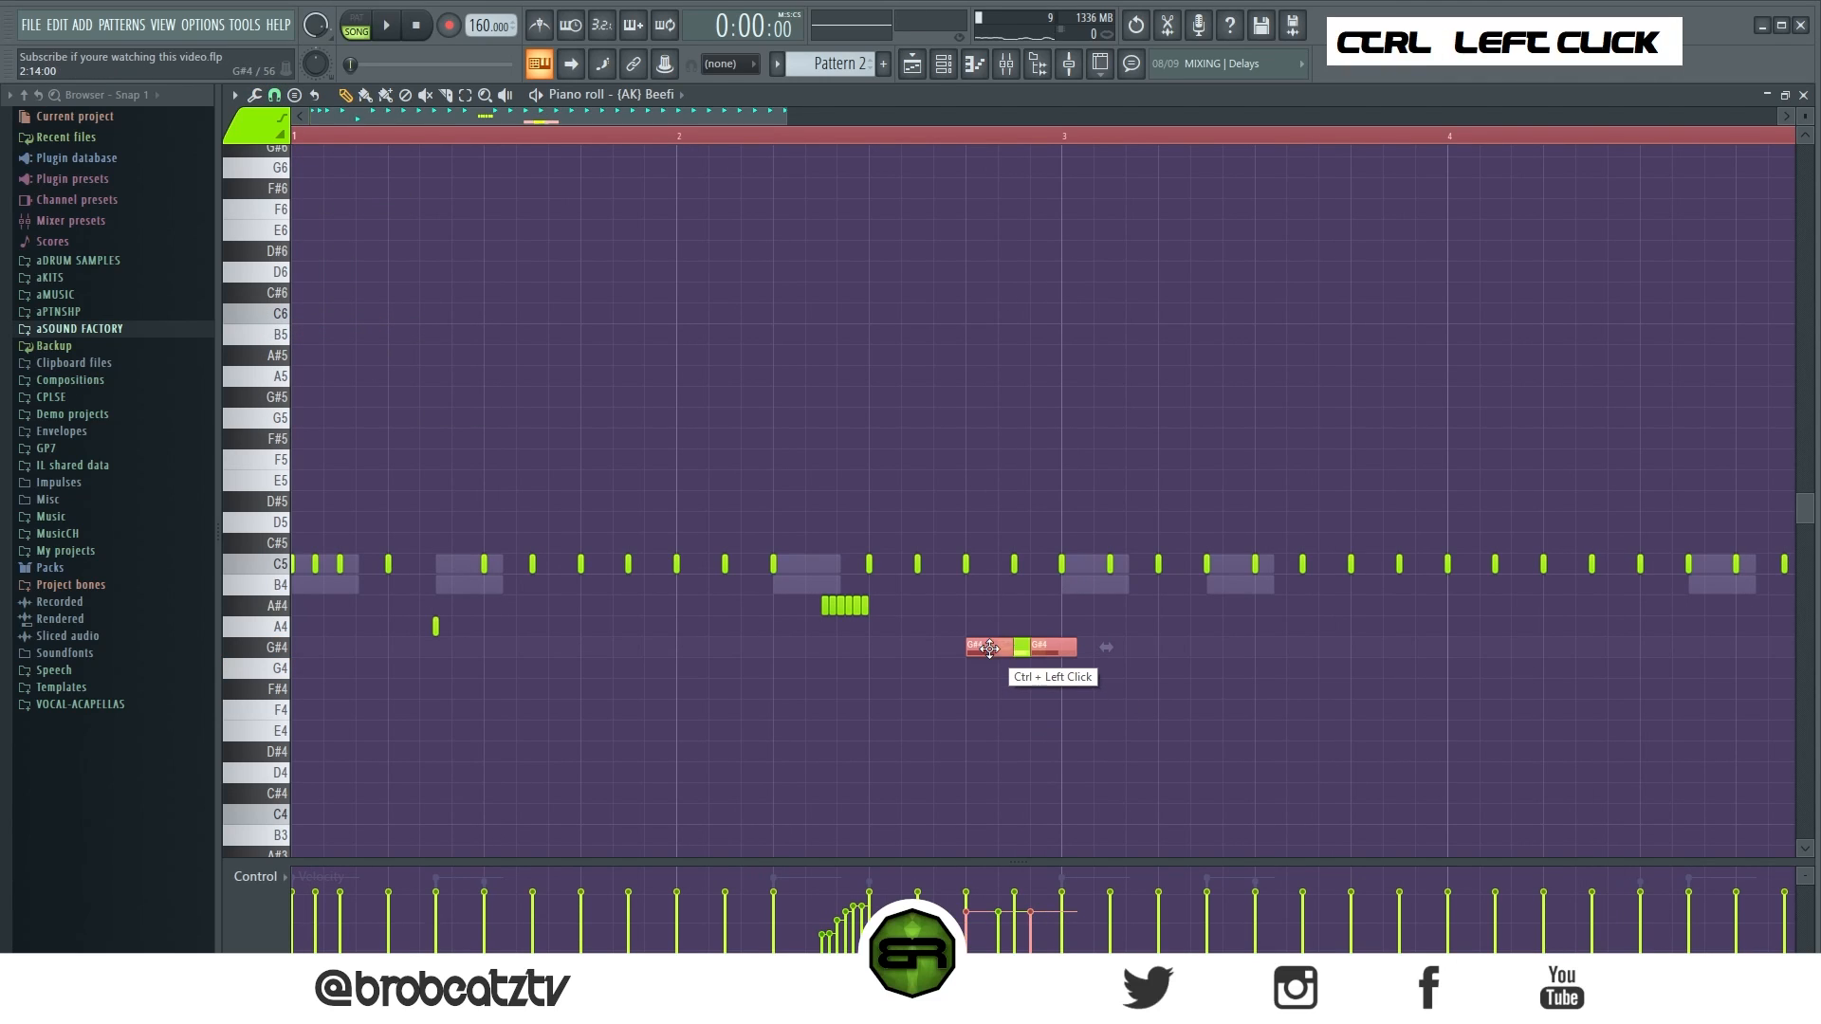
{"action": "left_click_drag", "start_coordinate": [1077, 646], "coordinate": [1055, 647]}
{"action": "key", "text": "space"}
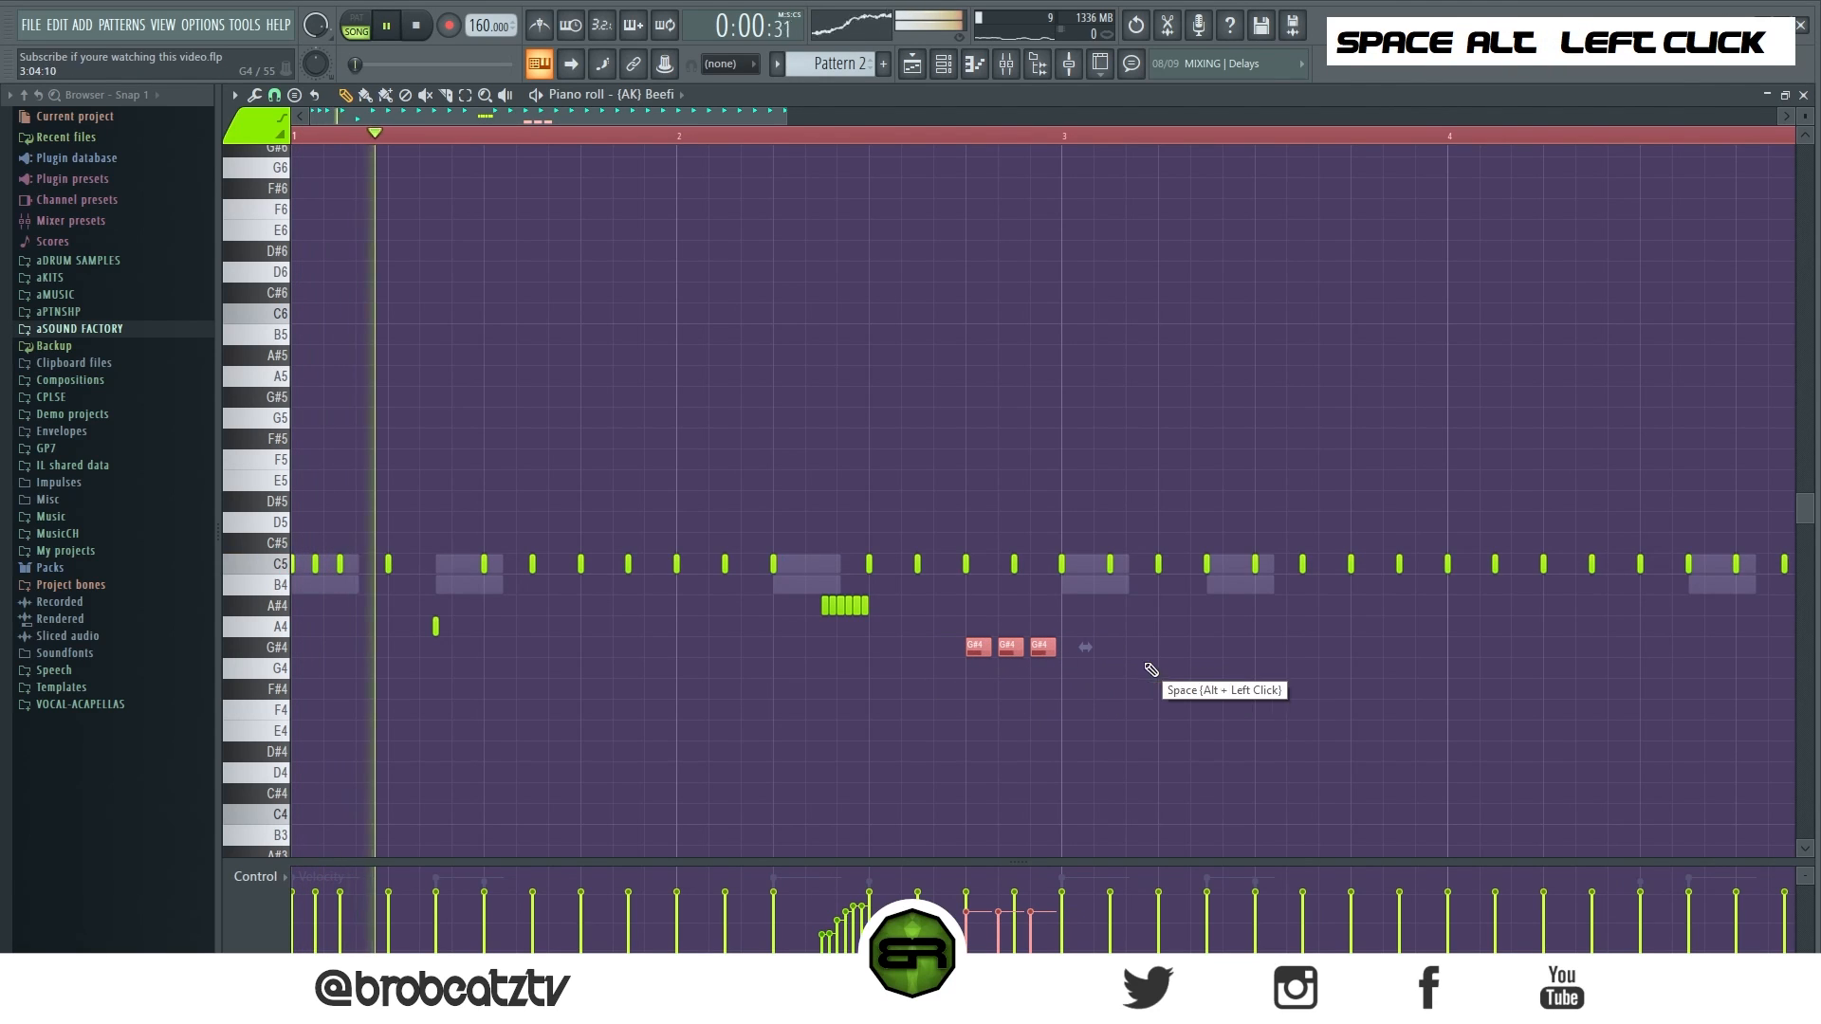
{"action": "right_click", "coordinate": [1151, 669]}
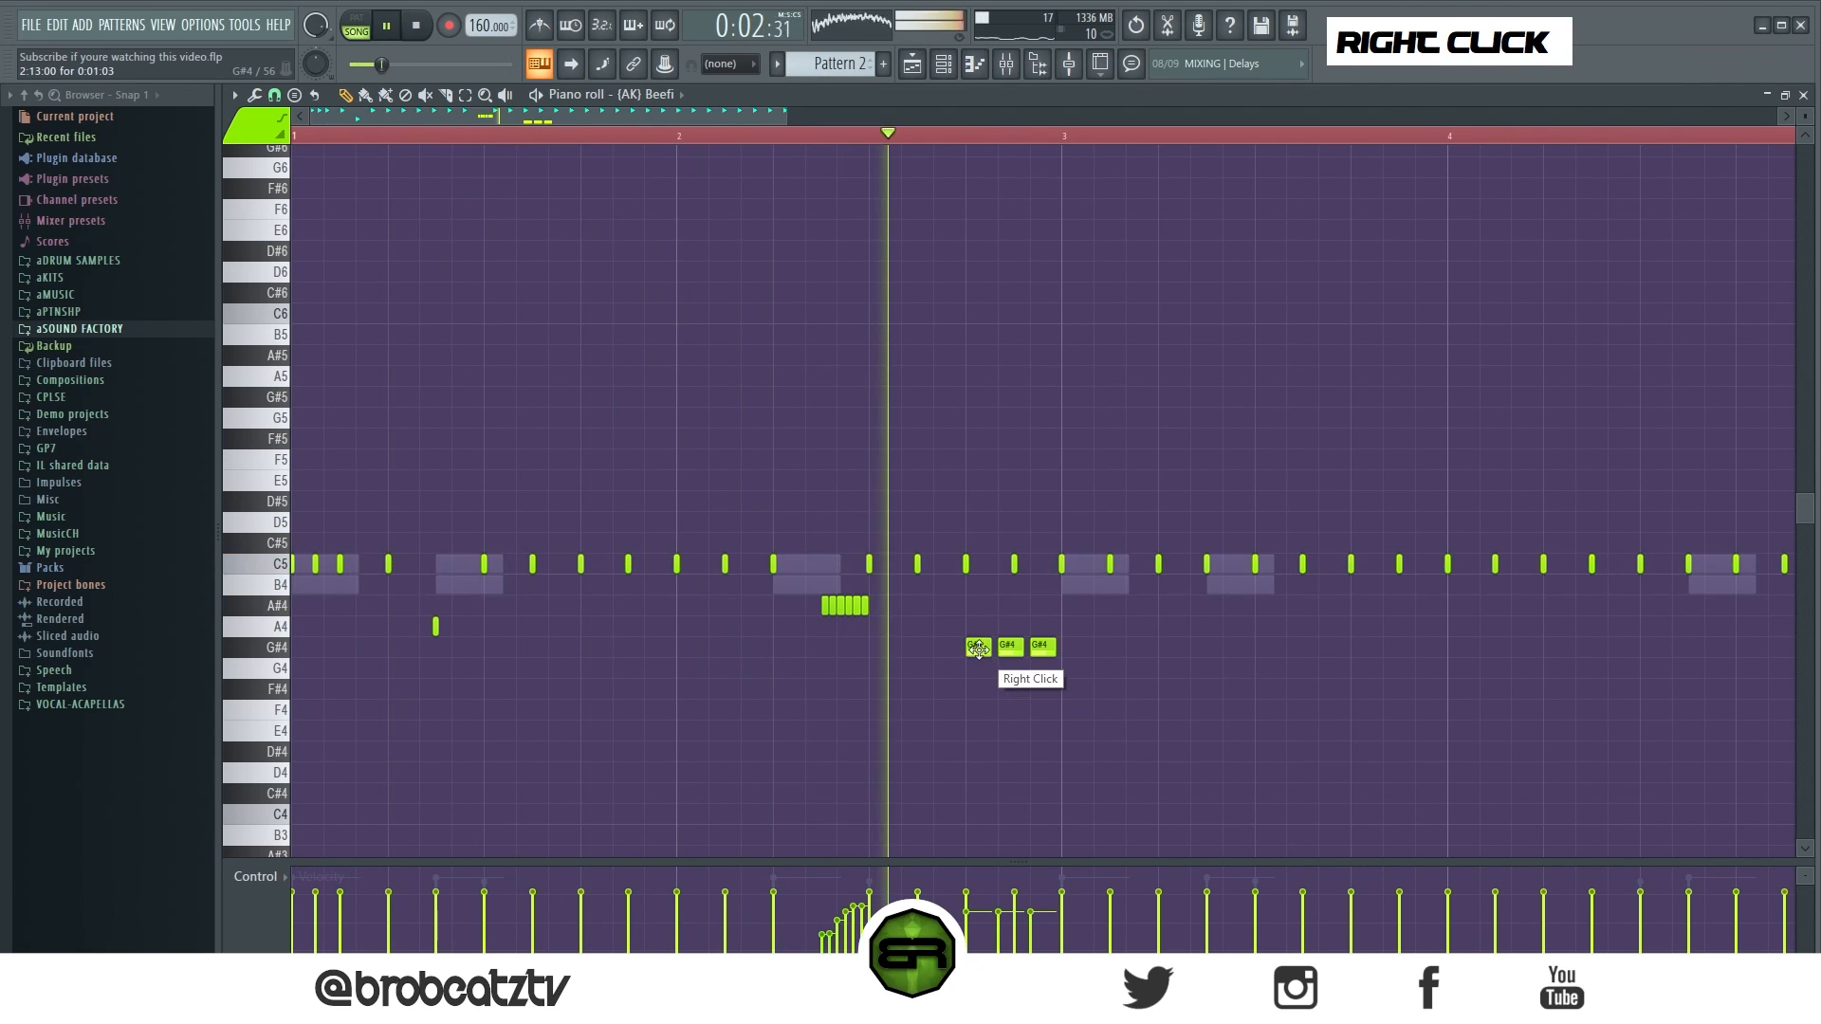
Add a C5 roll with rising velocity at the start of bar 3, two A4 hits in bar 3, and bar 2's A#4 and G#4 rolls in bar 4.
{"action": "key", "text": "space"}
{"action": "key", "text": "alt+u"}
{"action": "scroll", "coordinate": [912, 296], "scroll_direction": "down", "scroll_amount": 1}
{"action": "right_click", "coordinate": [1134, 646]}
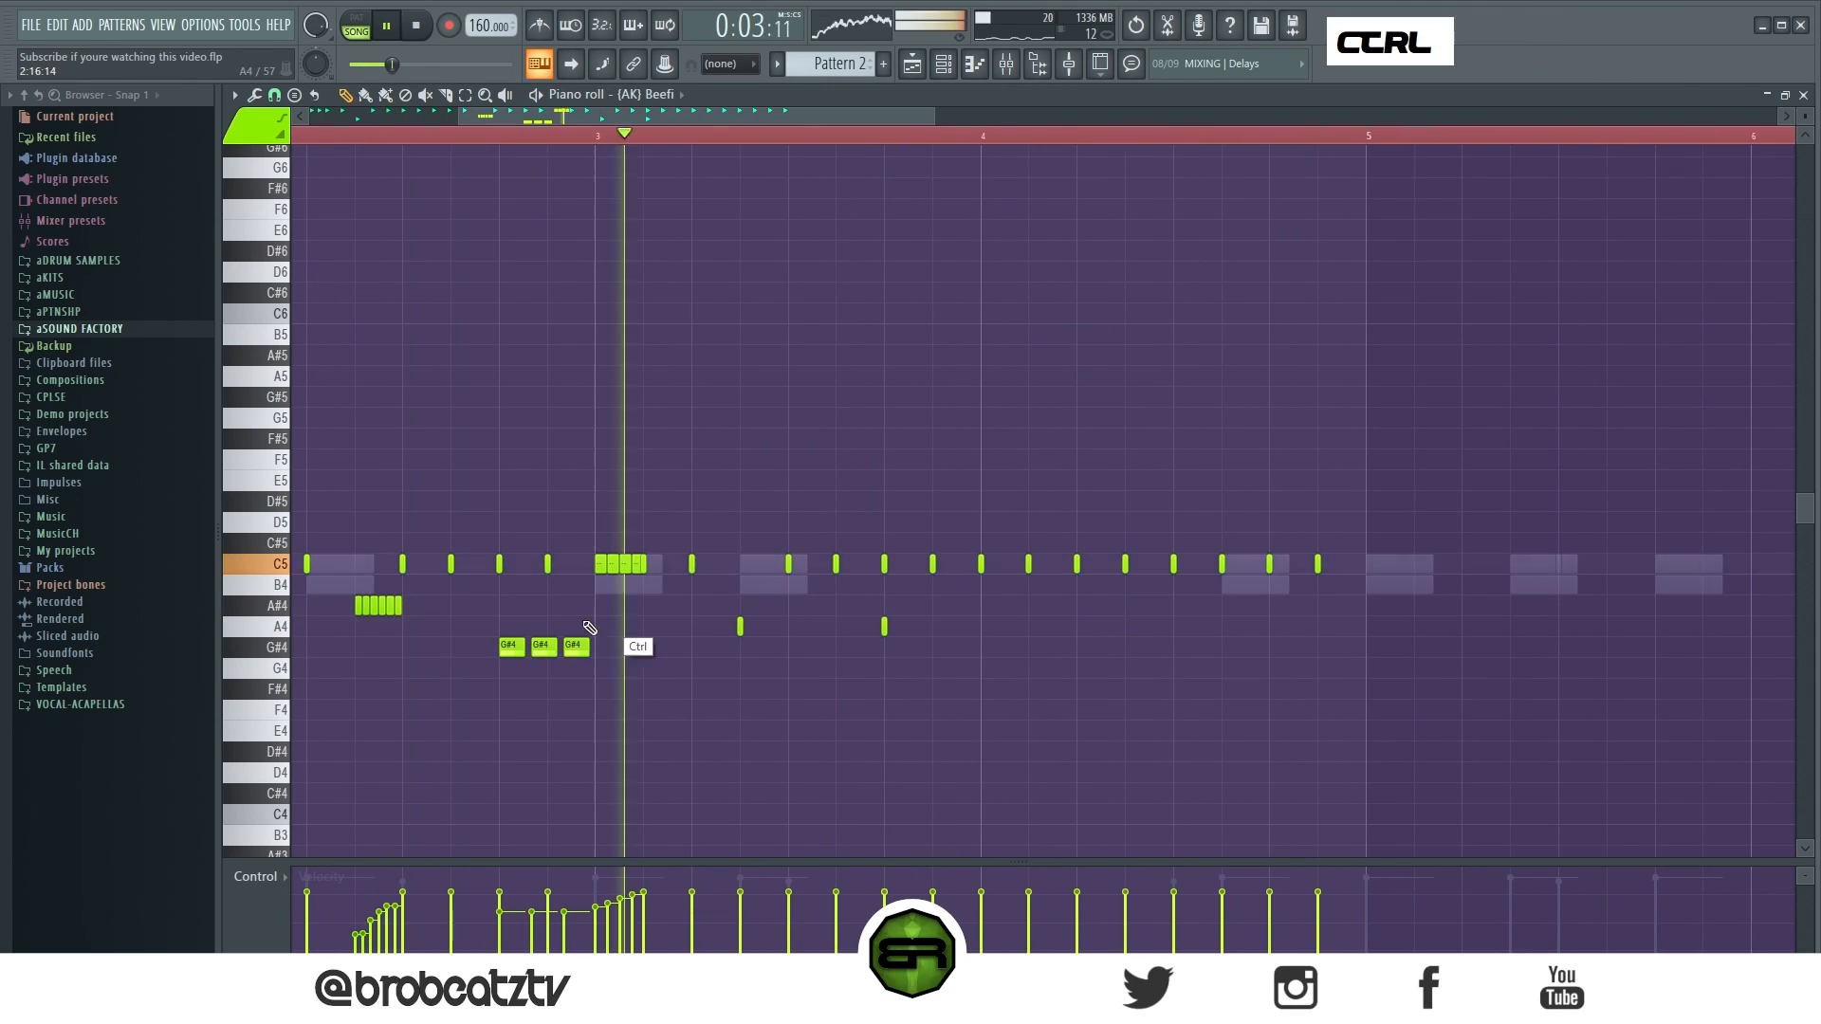
{"action": "right_click", "coordinate": [1271, 703]}
Duplicate the whole four-bar hi-hat pattern into bars 5 to 8.
{"action": "key", "text": "ctrl+a"}
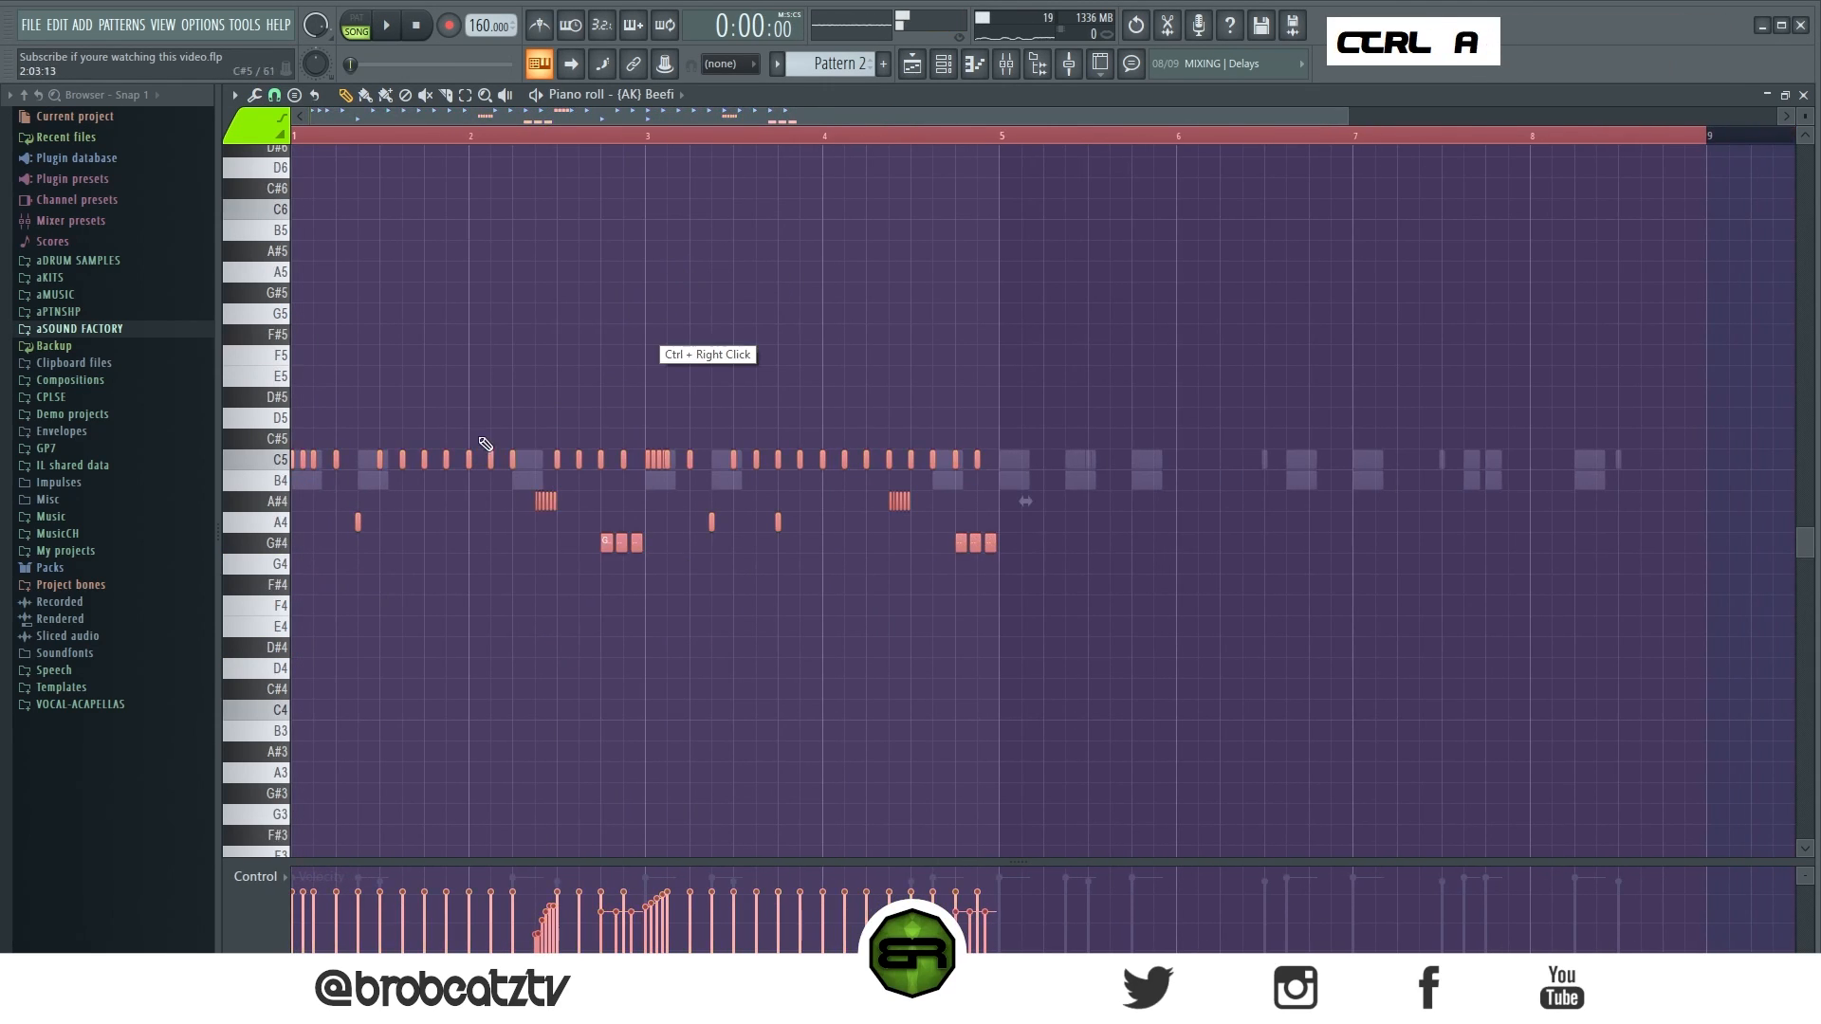
{"action": "left_click_drag", "start_coordinate": [322, 498], "coordinate": [1021, 500], "text": "shift"}
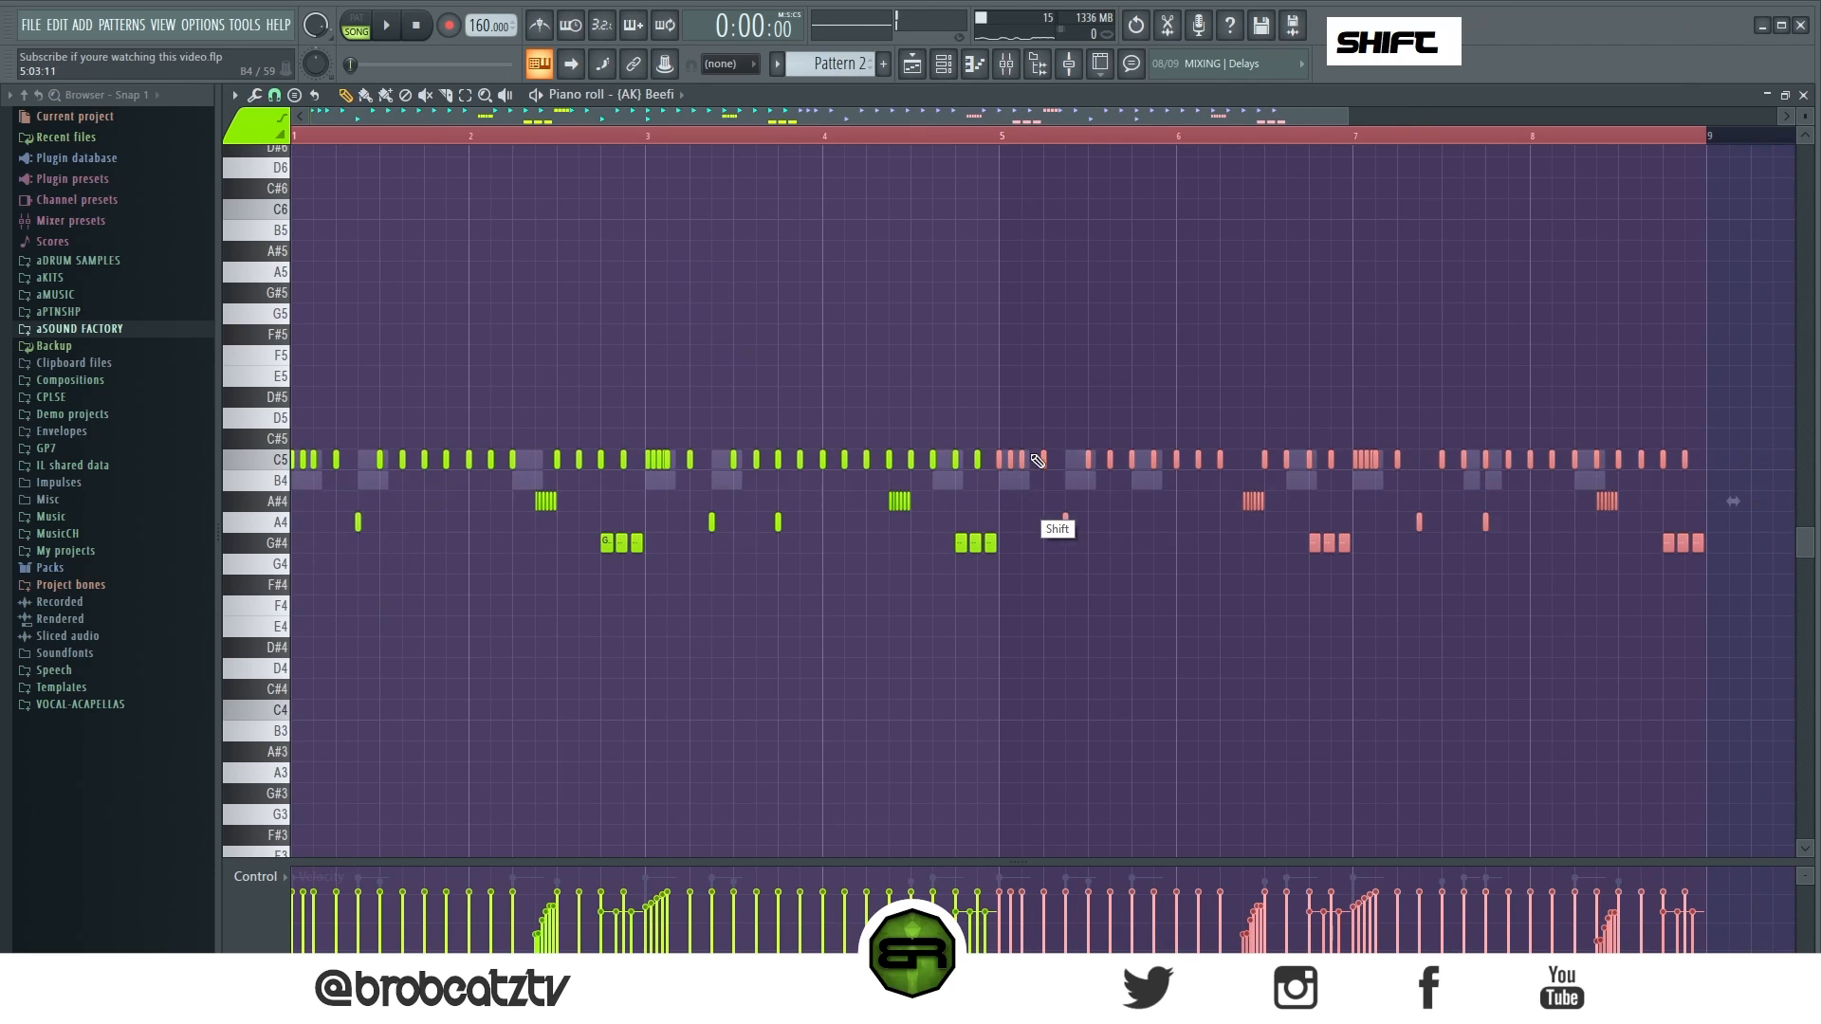
{"action": "right_click", "coordinate": [1042, 328]}
Place an (AK) OP Sheen 1 hit on the first step of bar 1 and copy it to the start of bar 5.
{"action": "left_click", "coordinate": [945, 65]}
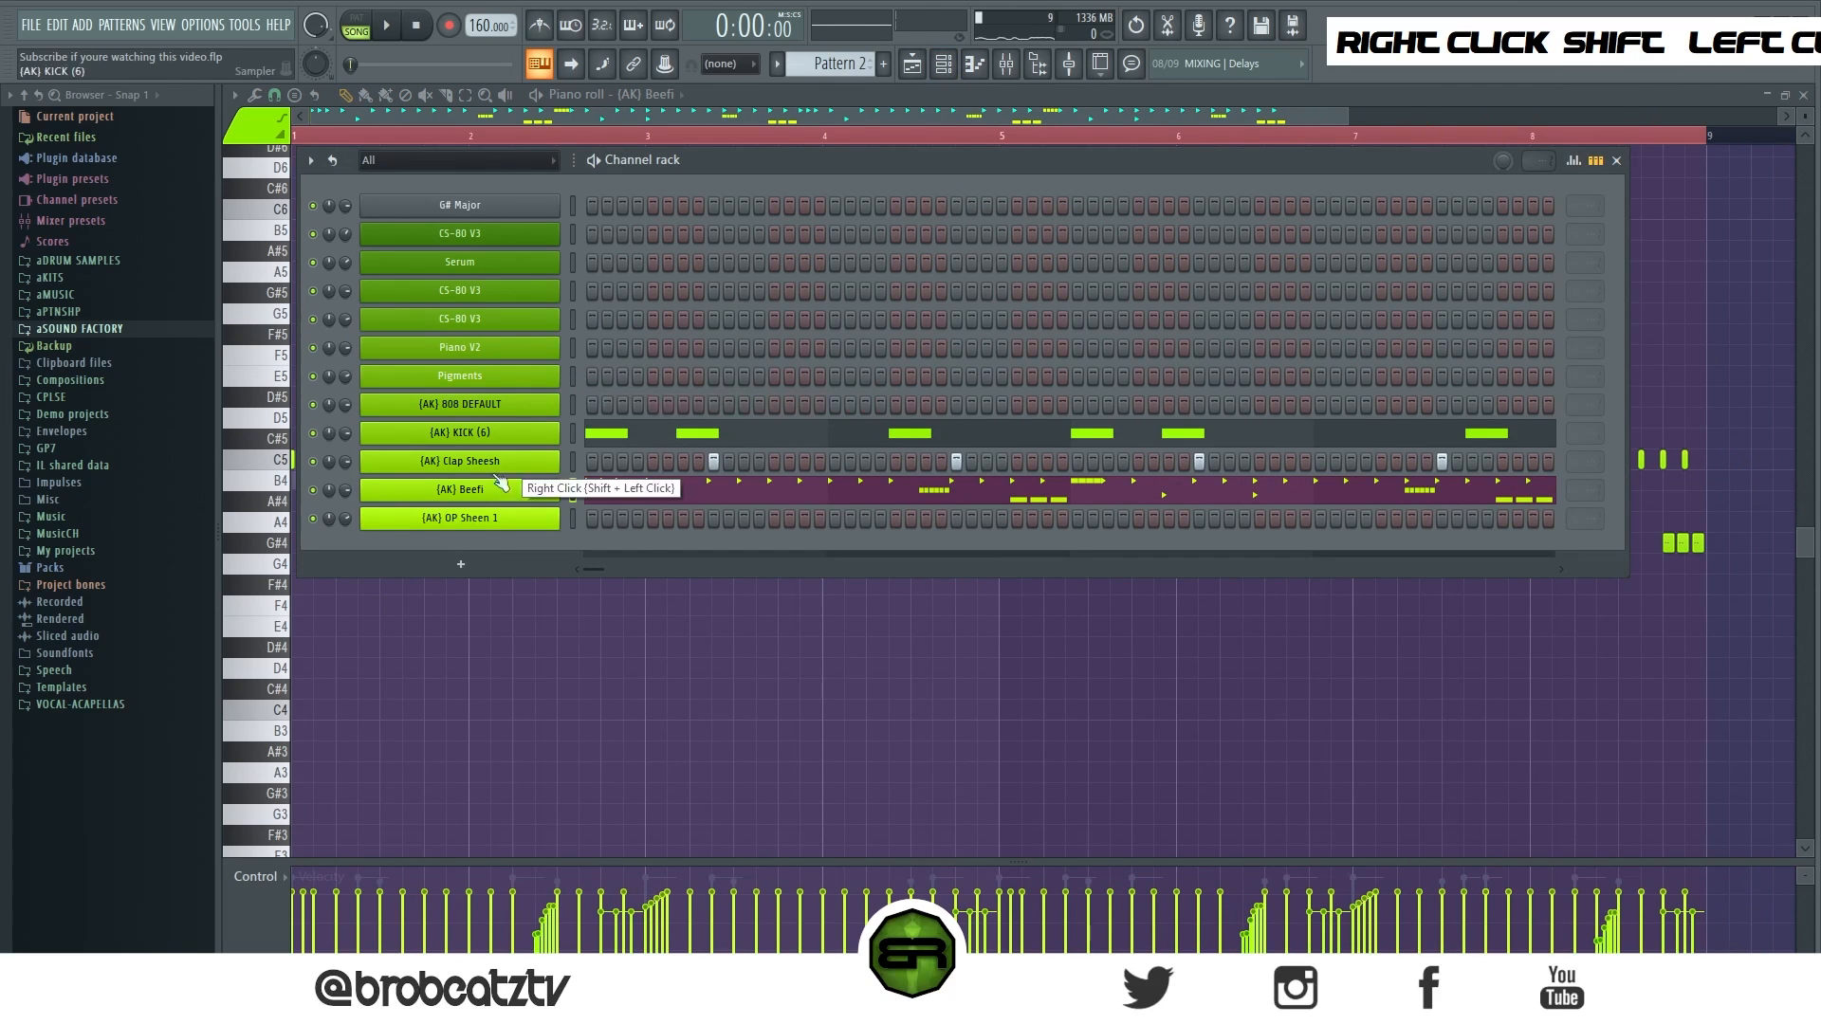
{"action": "left_click", "coordinate": [593, 521]}
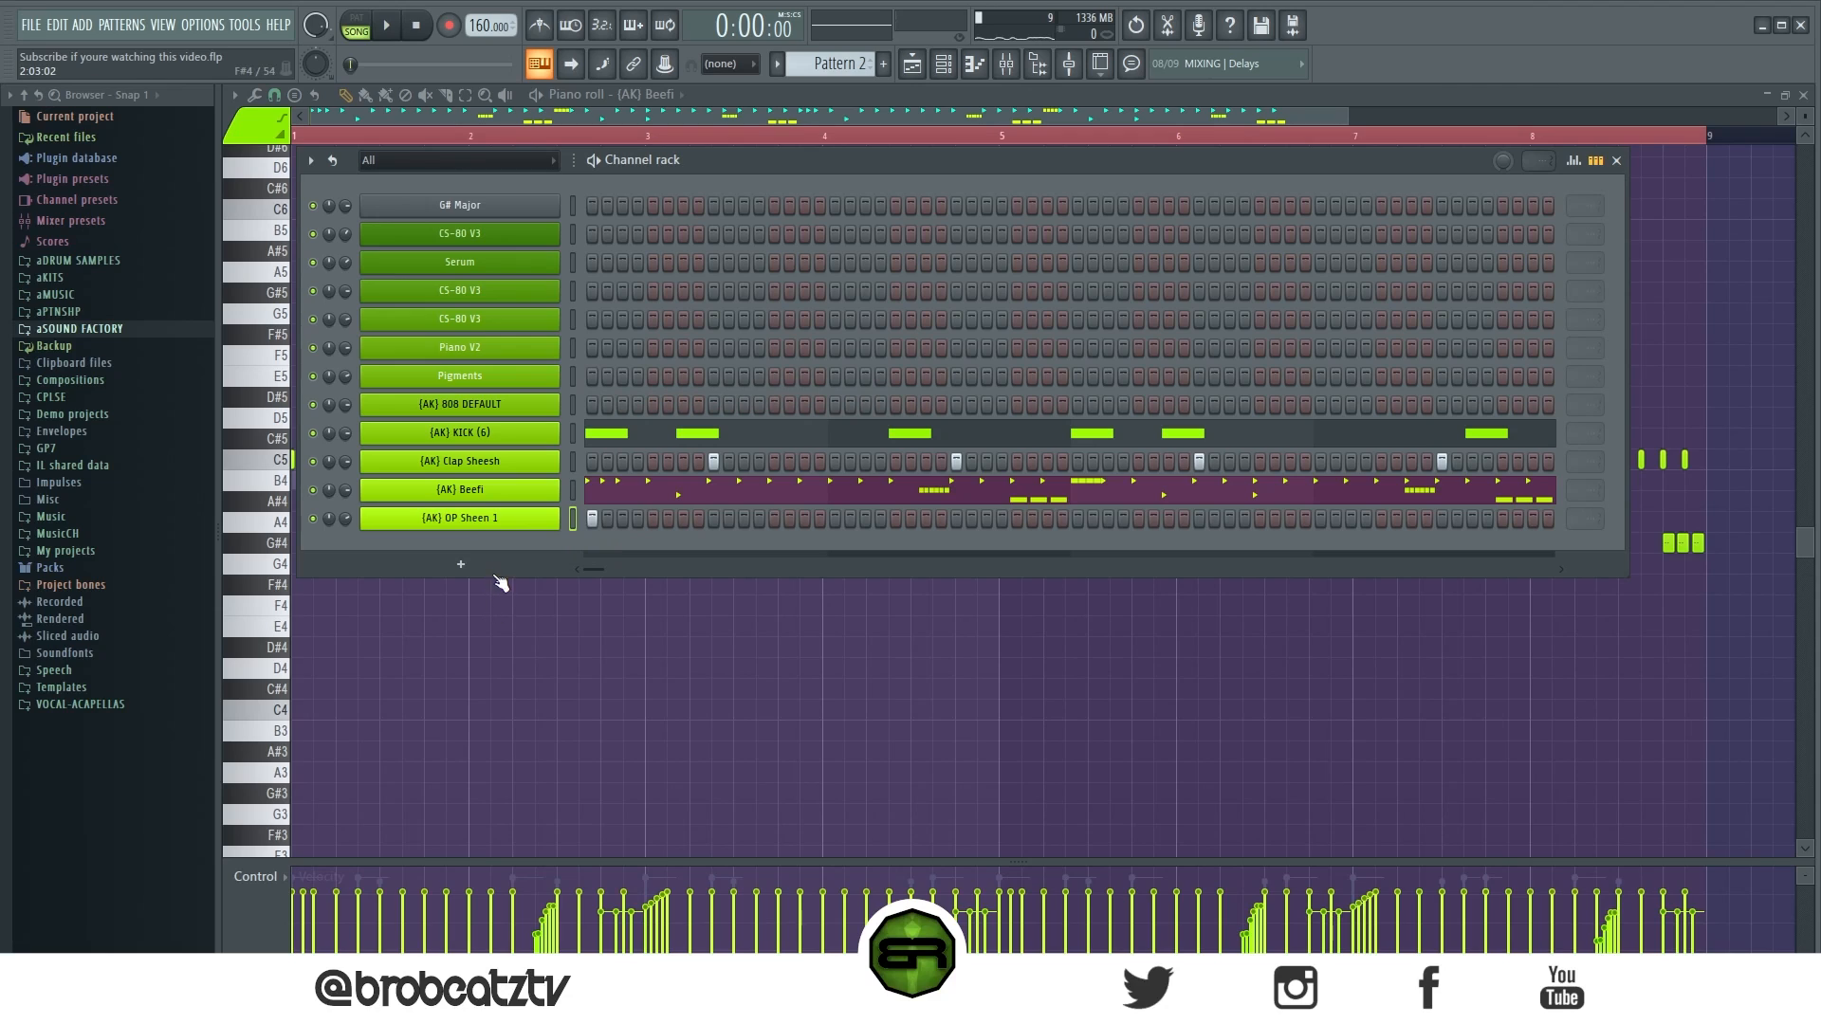
{"action": "right_click", "coordinate": [557, 514]}
{"action": "left_click", "coordinate": [583, 518]}
{"action": "key", "text": "ctrl+a"}
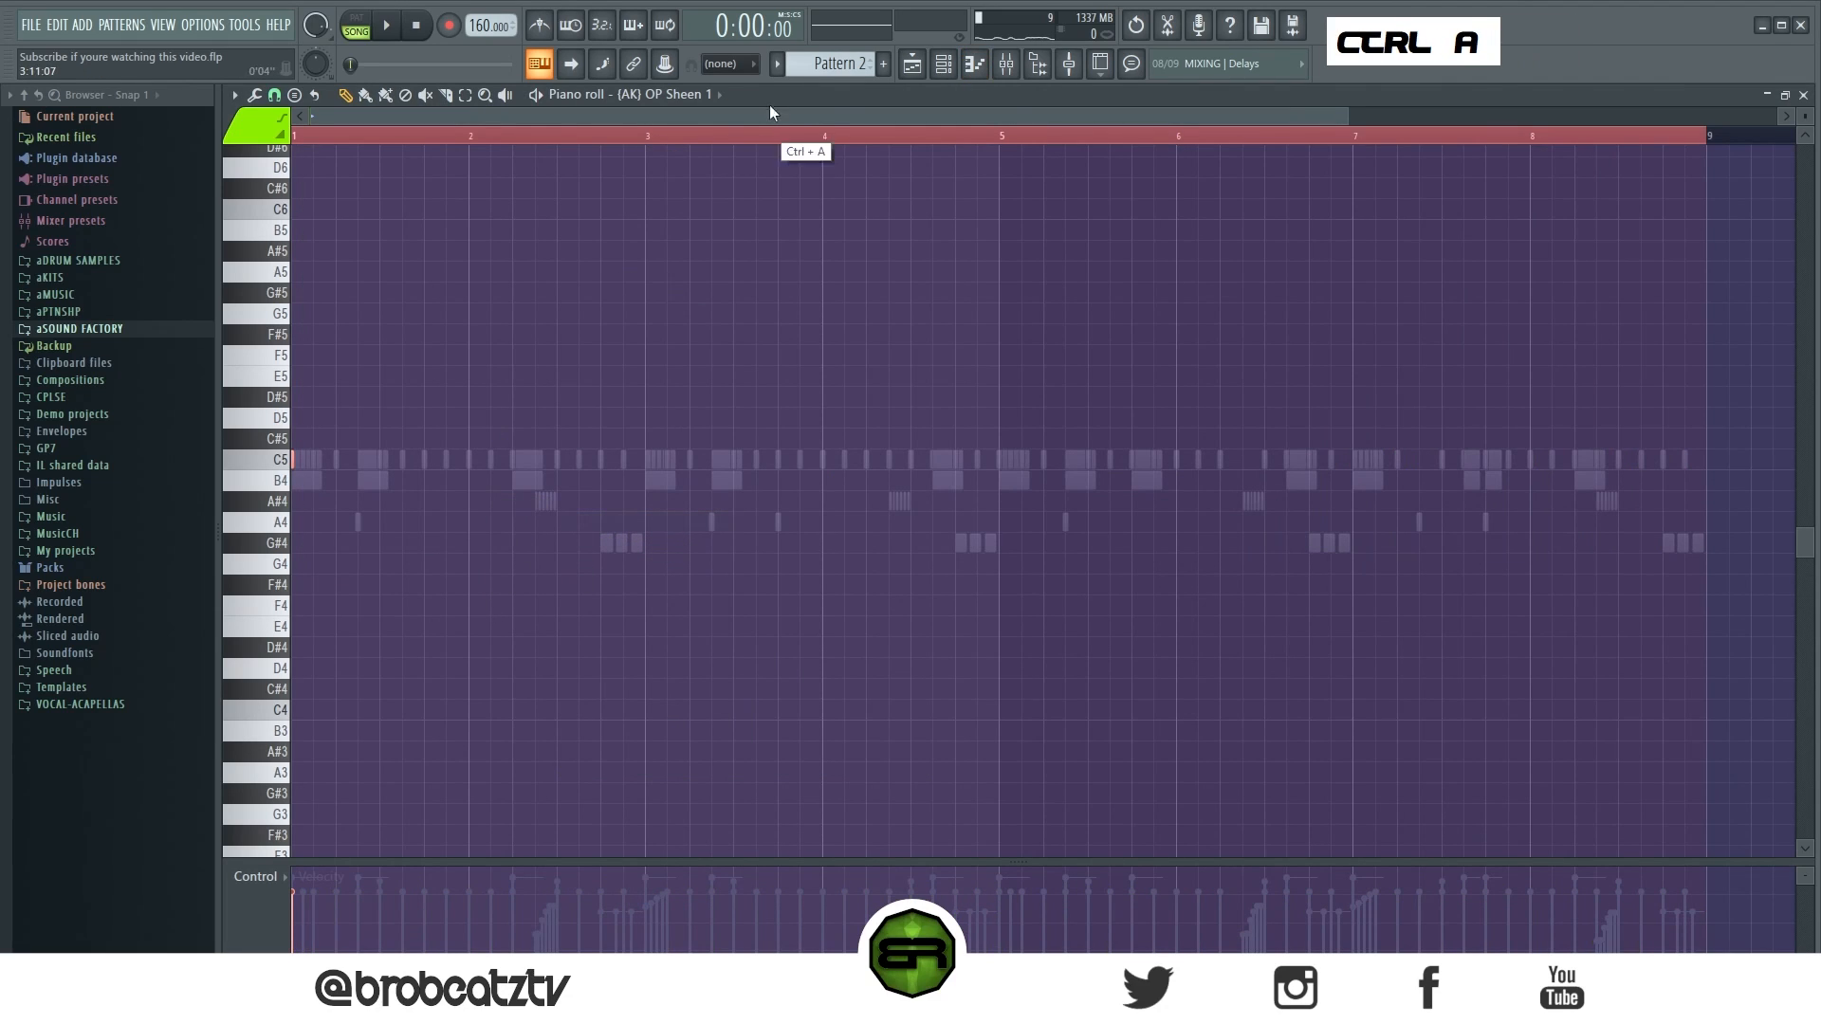
{"action": "mouse_move", "coordinate": [296, 461]}
{"action": "left_mouse_down", "text": "shift"}
{"action": "mouse_move", "coordinate": [1257, 524]}
{"action": "mouse_move", "coordinate": [1004, 519]}
{"action": "left_mouse_up", "text": "shift"}
{"action": "key", "text": "ctrl+a"}
{"action": "right_click", "coordinate": [720, 381]}
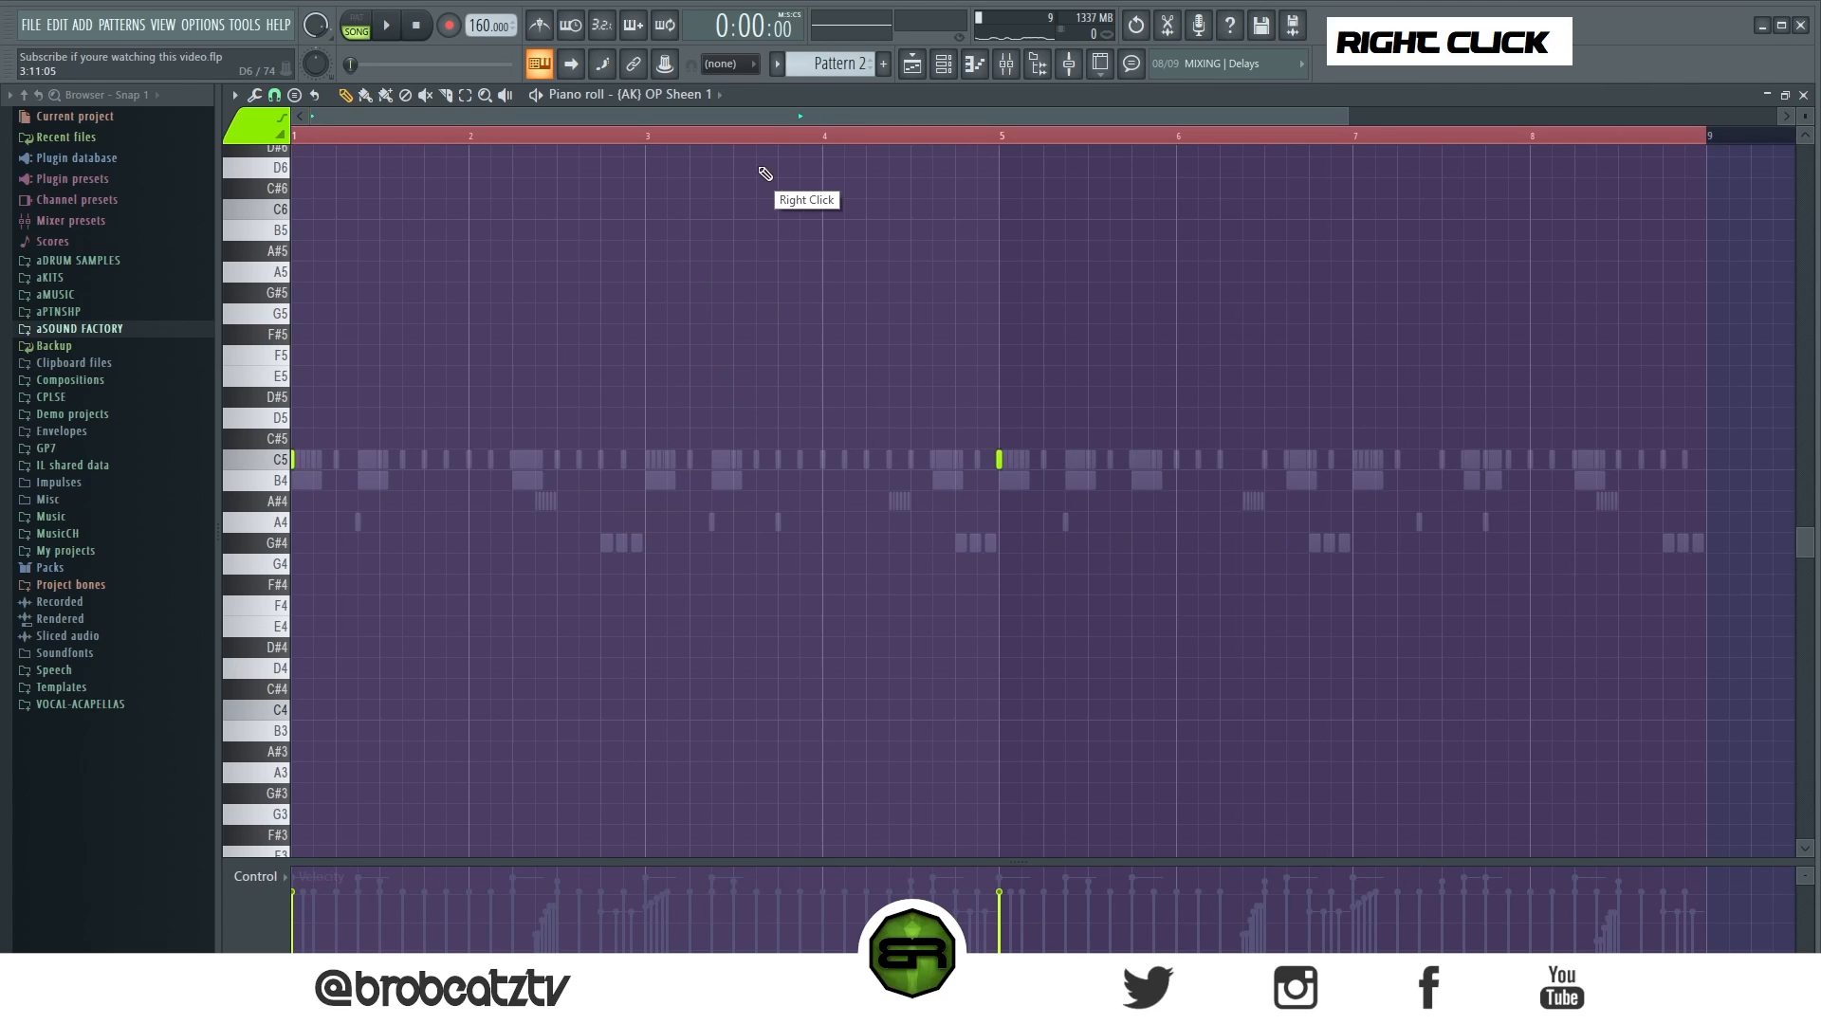
Show the full eight-bar arrangement of Pattern 1 and Pattern 2 in the playlist and play it.
{"action": "scroll", "coordinate": [775, 135], "scroll_direction": "down", "scroll_amount": 1}
{"action": "scroll", "coordinate": [781, 138], "scroll_direction": "down", "scroll_amount": 1}
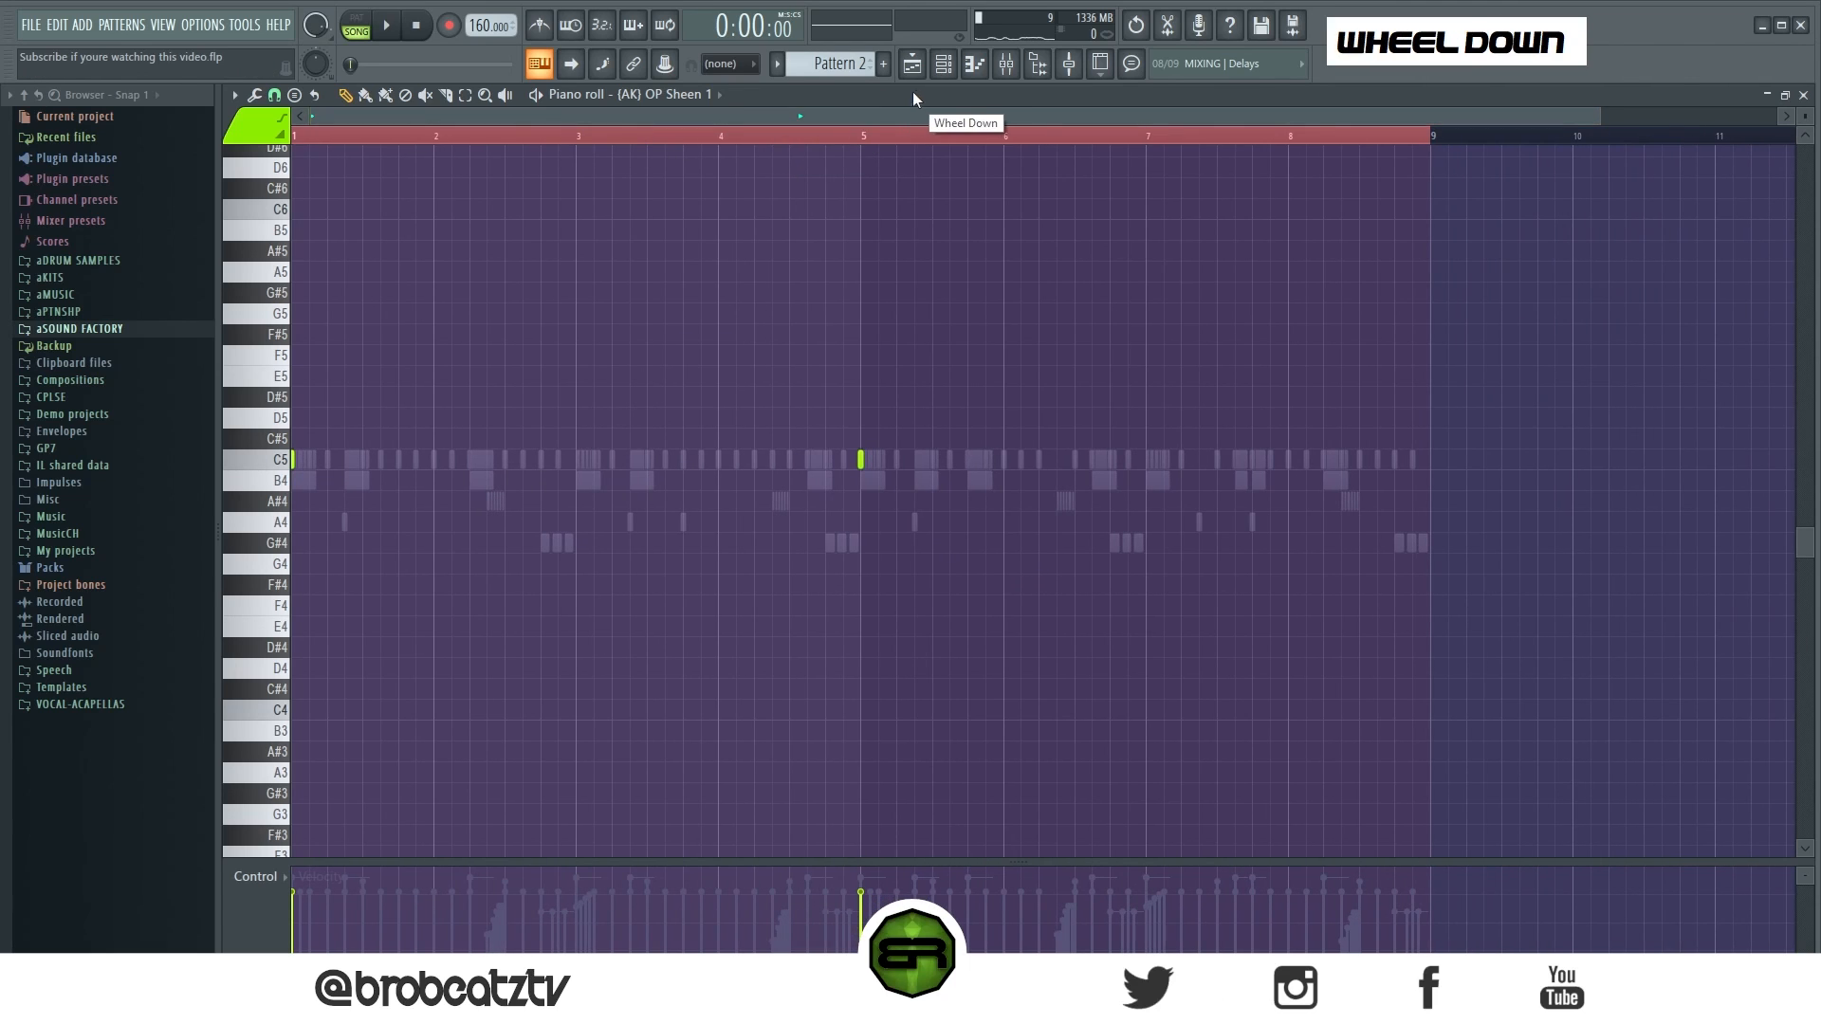
{"action": "left_click", "coordinate": [945, 72]}
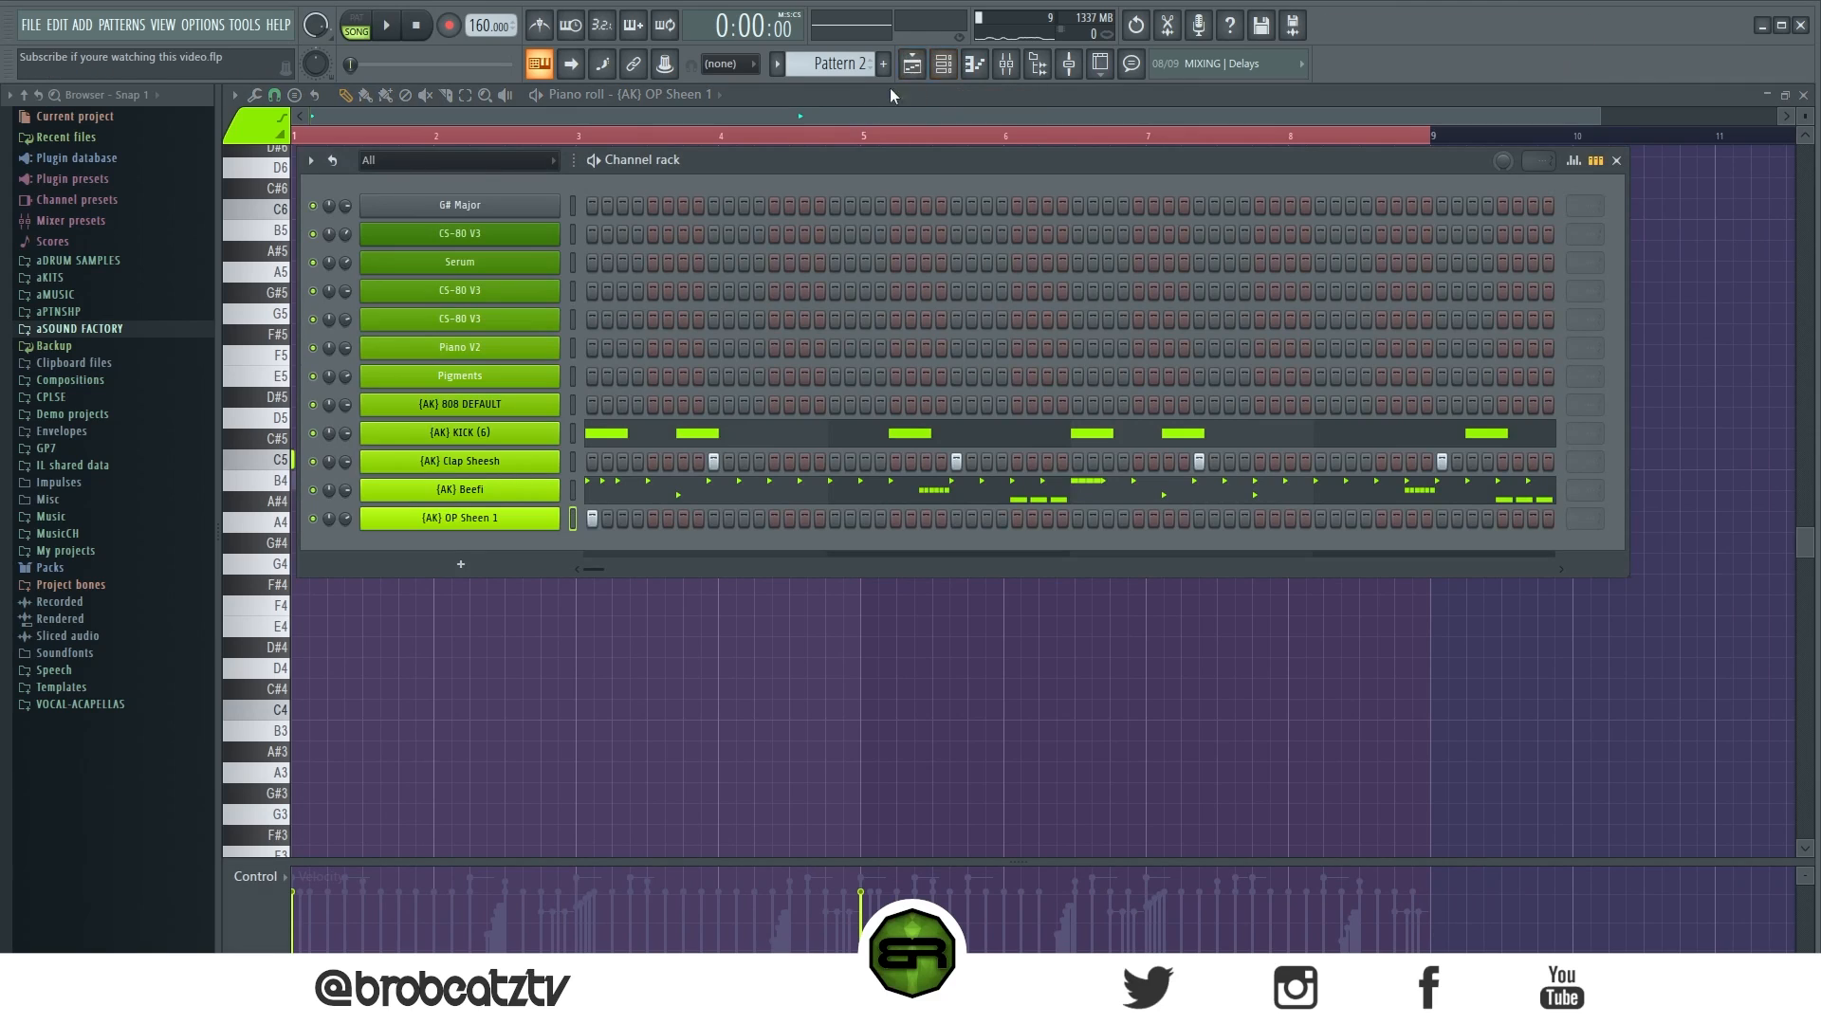
{"action": "left_click", "coordinate": [920, 69]}
{"action": "right_click", "coordinate": [866, 374], "text": "ctrl"}
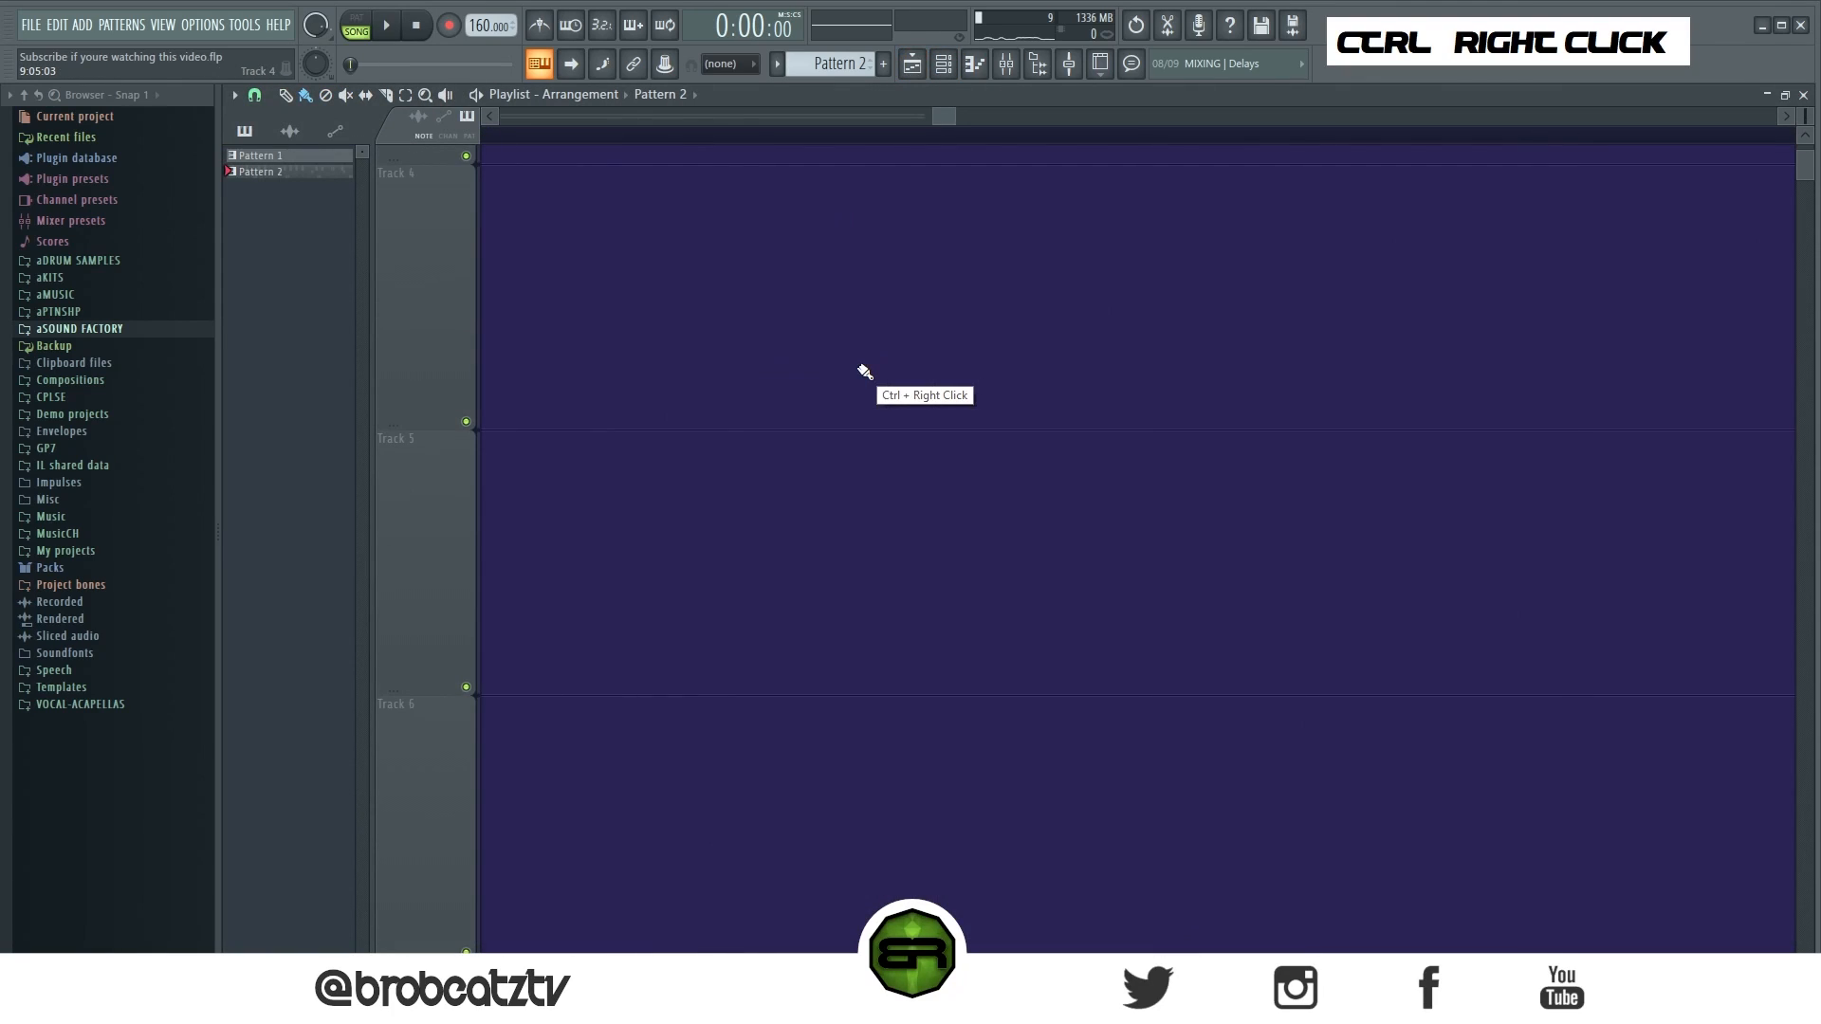
{"action": "right_click", "coordinate": [866, 373], "text": "ctrl"}
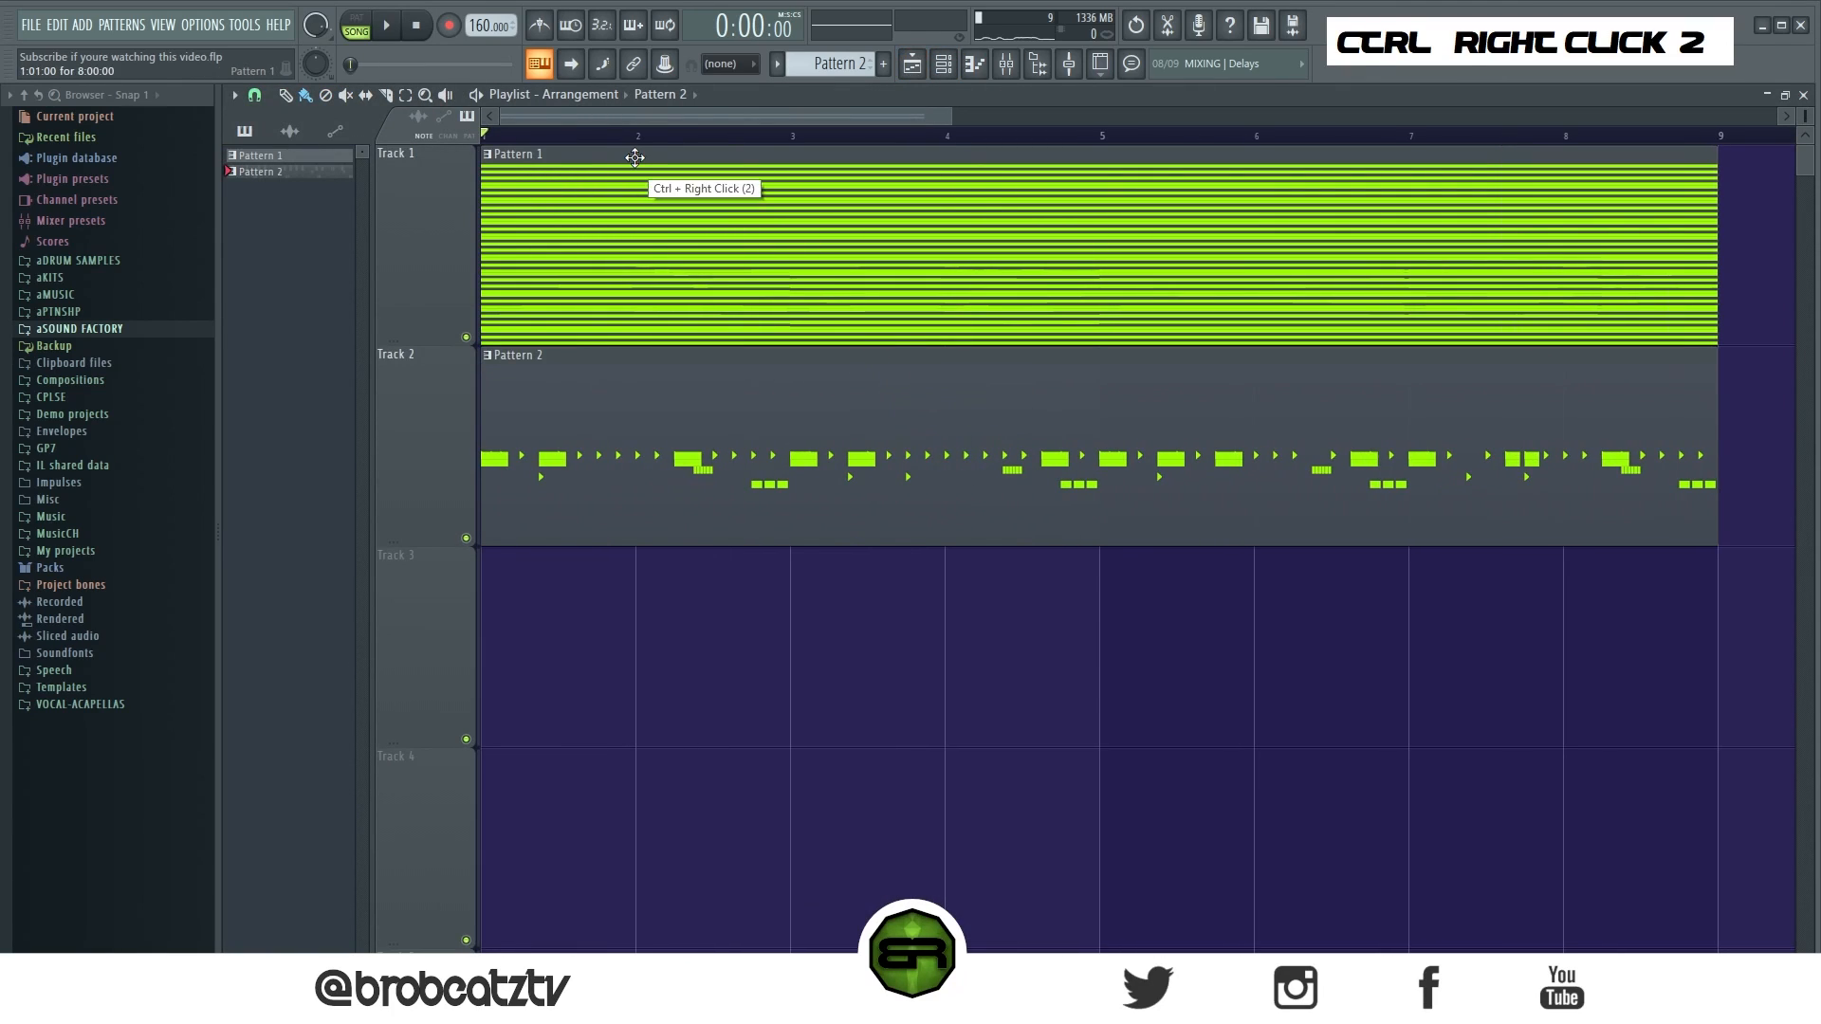
{"action": "key", "text": "space"}
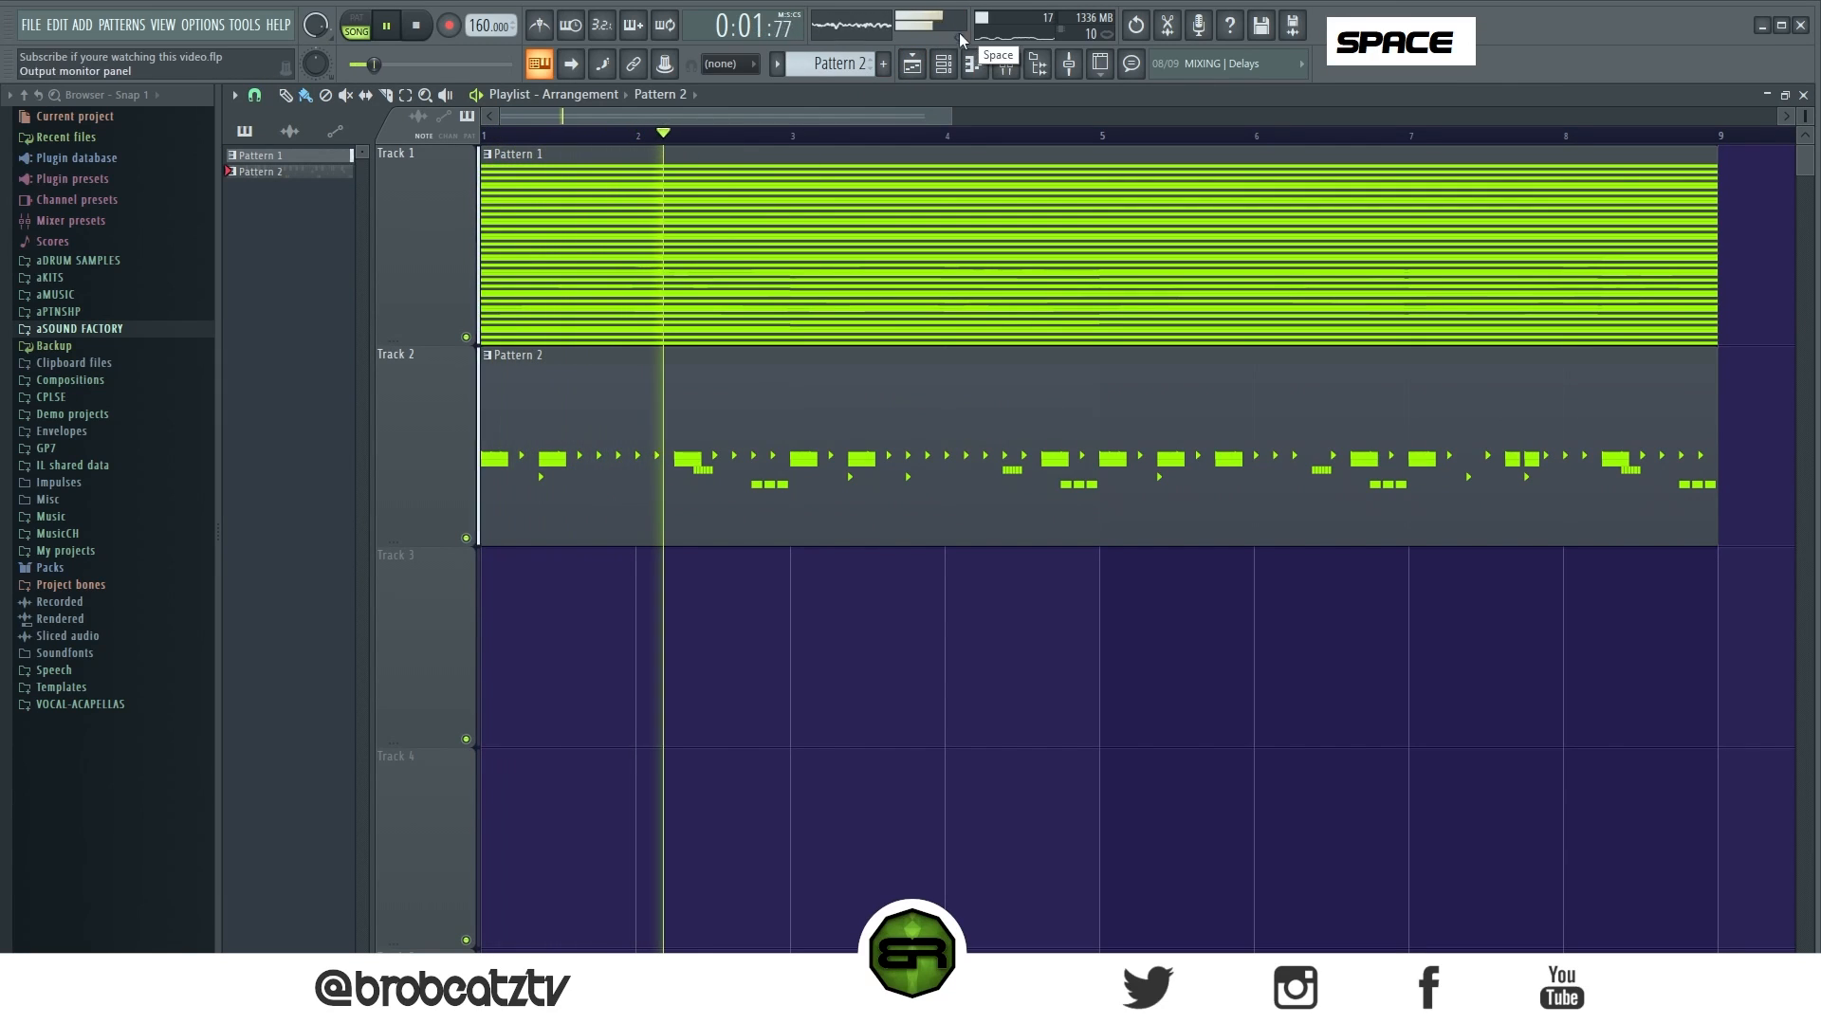
Lower the (AK) OP Sheen 1 channel volume slightly while the song plays, and stop playback after the loop.
{"action": "left_click", "coordinate": [949, 64]}
{"action": "left_click_drag", "start_coordinate": [342, 520], "coordinate": [342, 530]}
{"action": "right_click", "coordinate": [785, 720]}
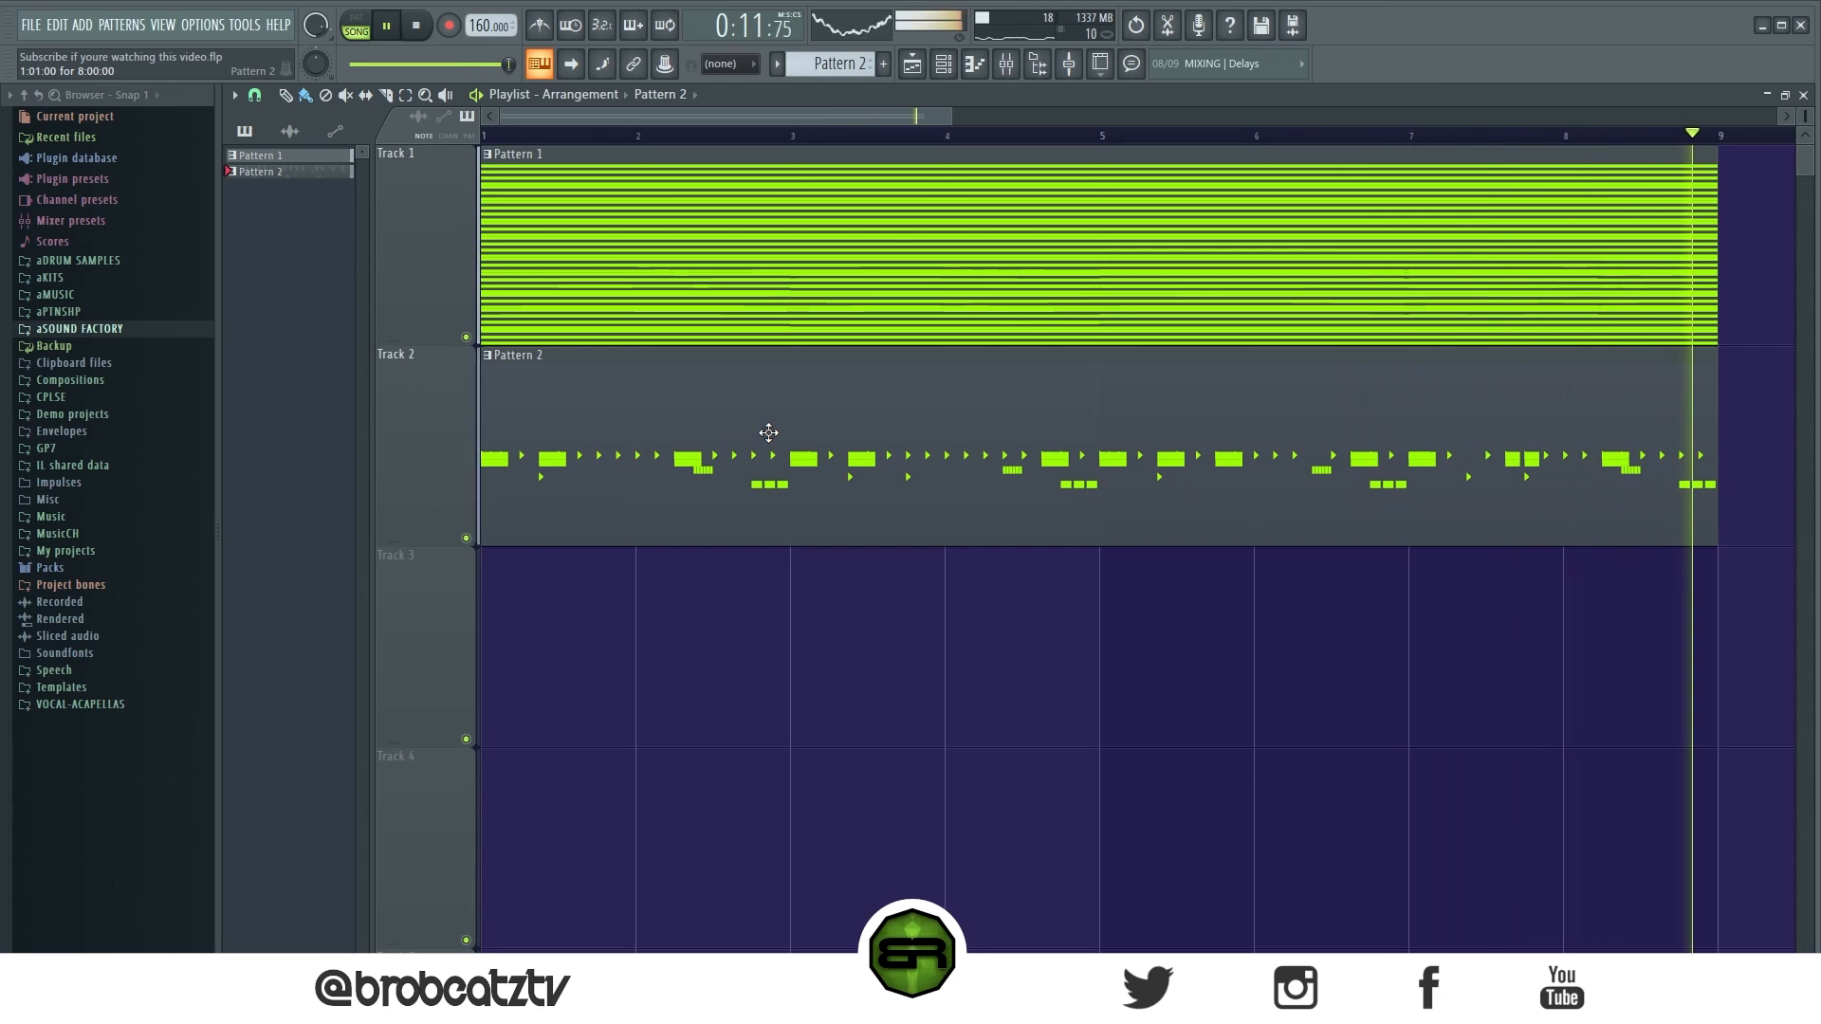
{"action": "key", "text": "space"}
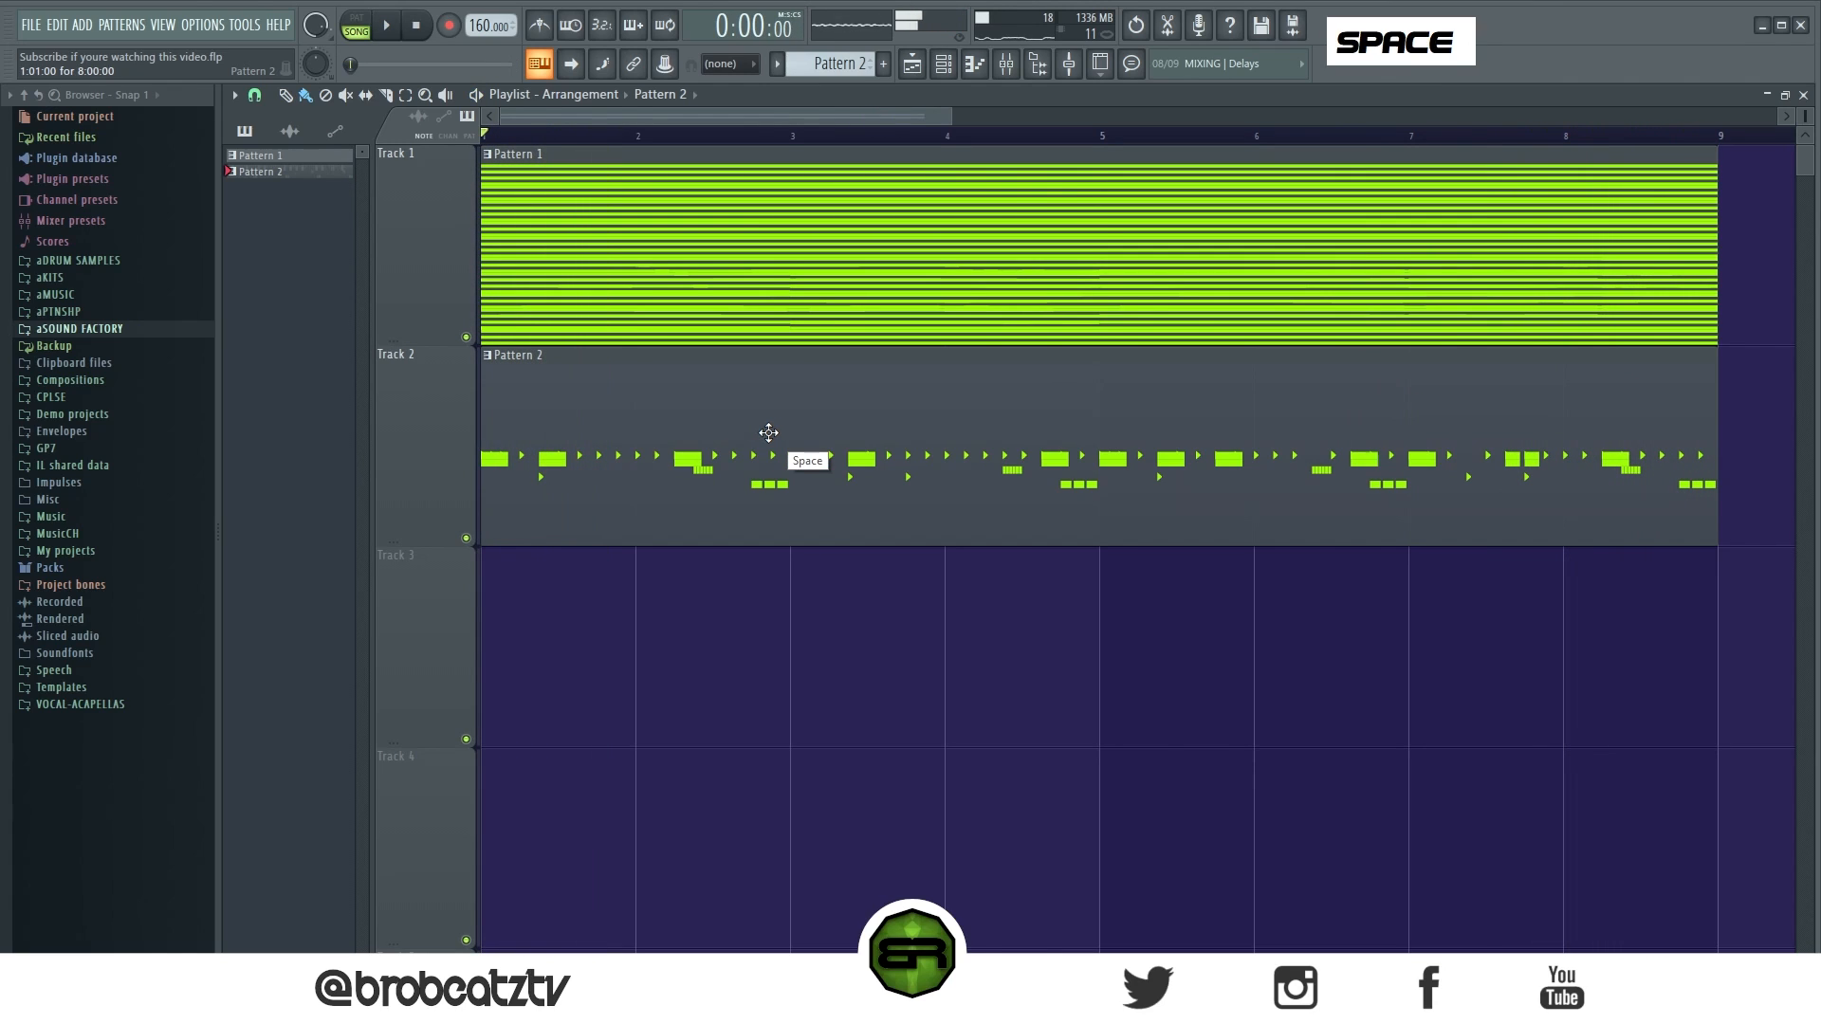